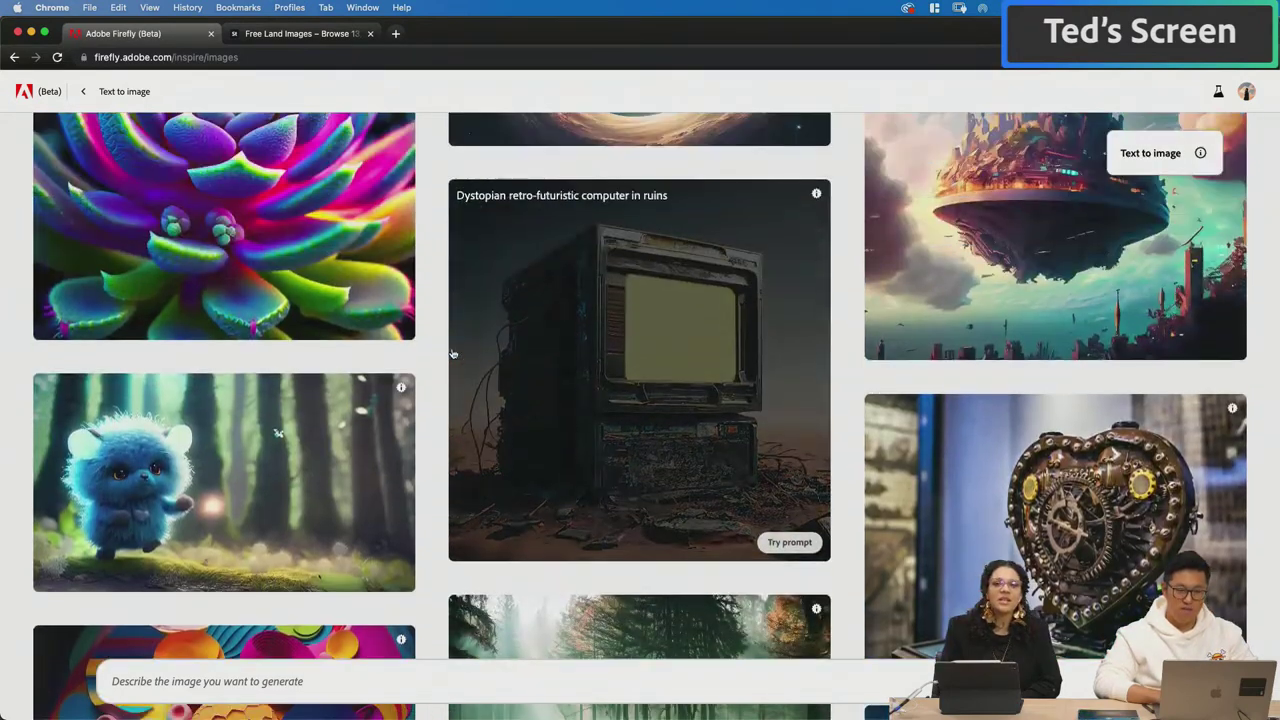
Browse the text-to-image gallery and examine the sample images and the prompts behind them.
scroll(452, 353, "up", 2)
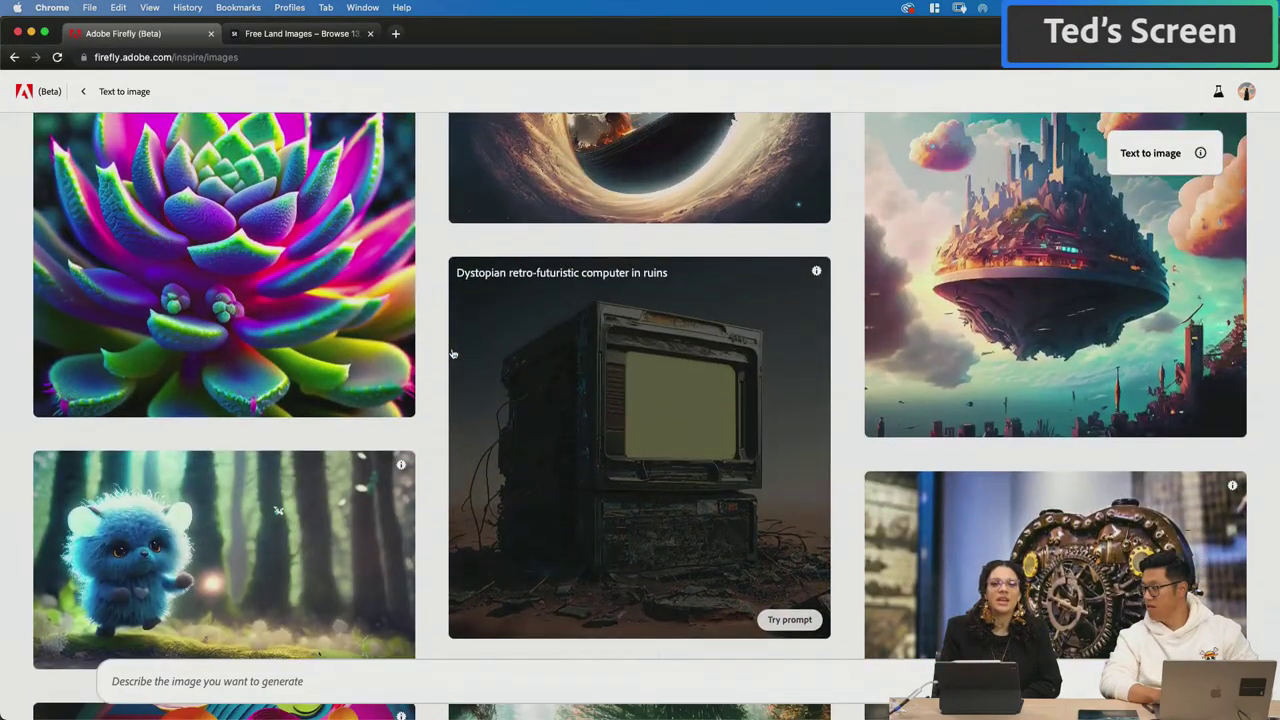
scroll(452, 353, "up", 8)
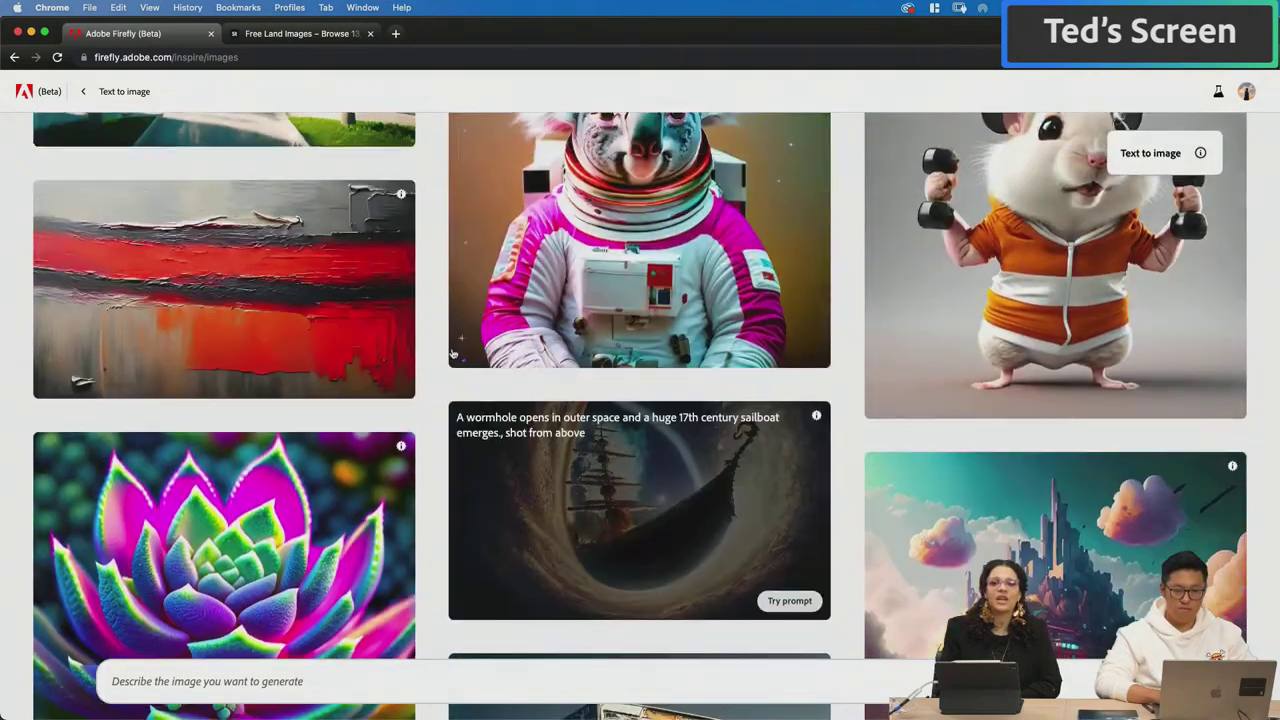
scroll(452, 353, "up", 5)
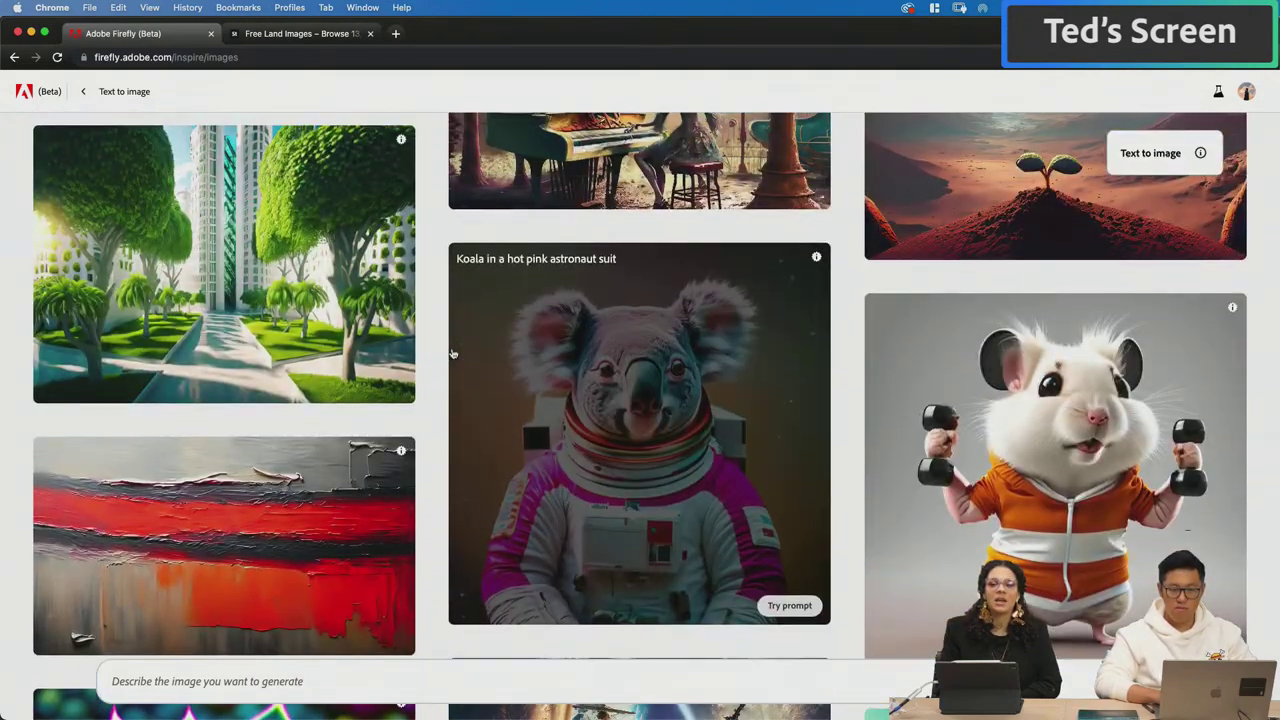
scroll(452, 353, "up", 4)
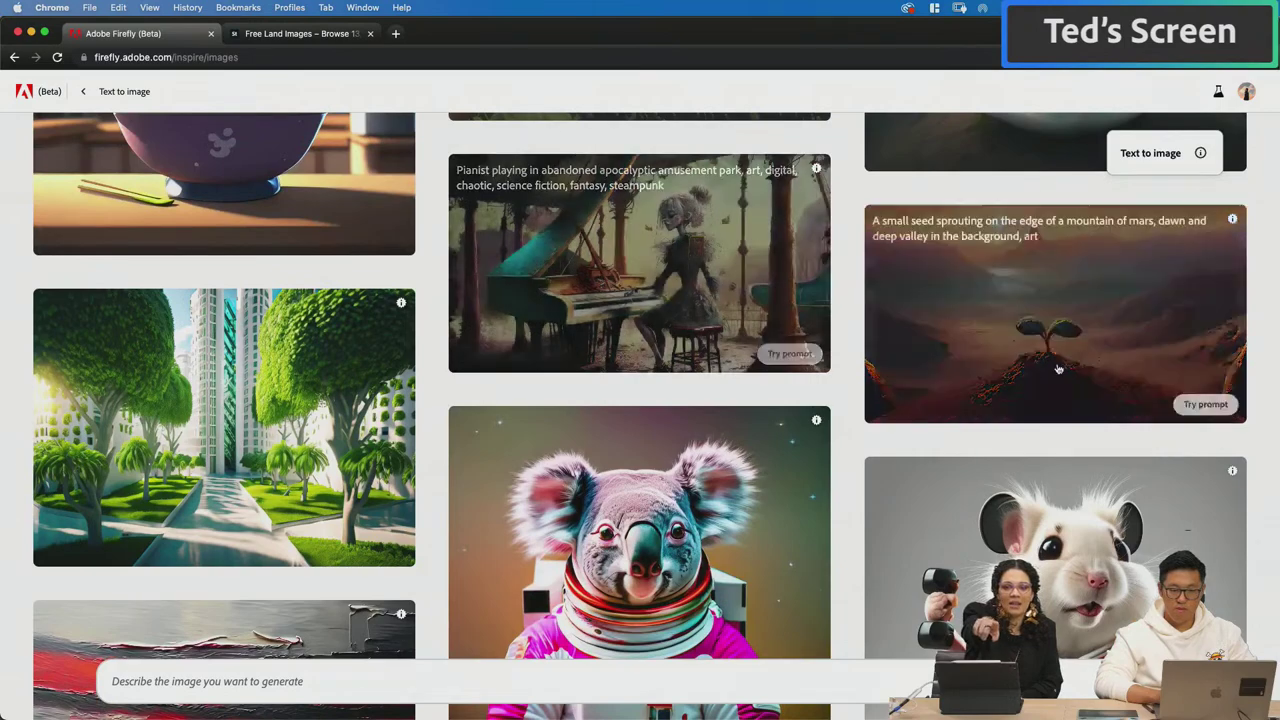
scroll(1057, 369, "down", 3)
scroll(1057, 369, "down", 5)
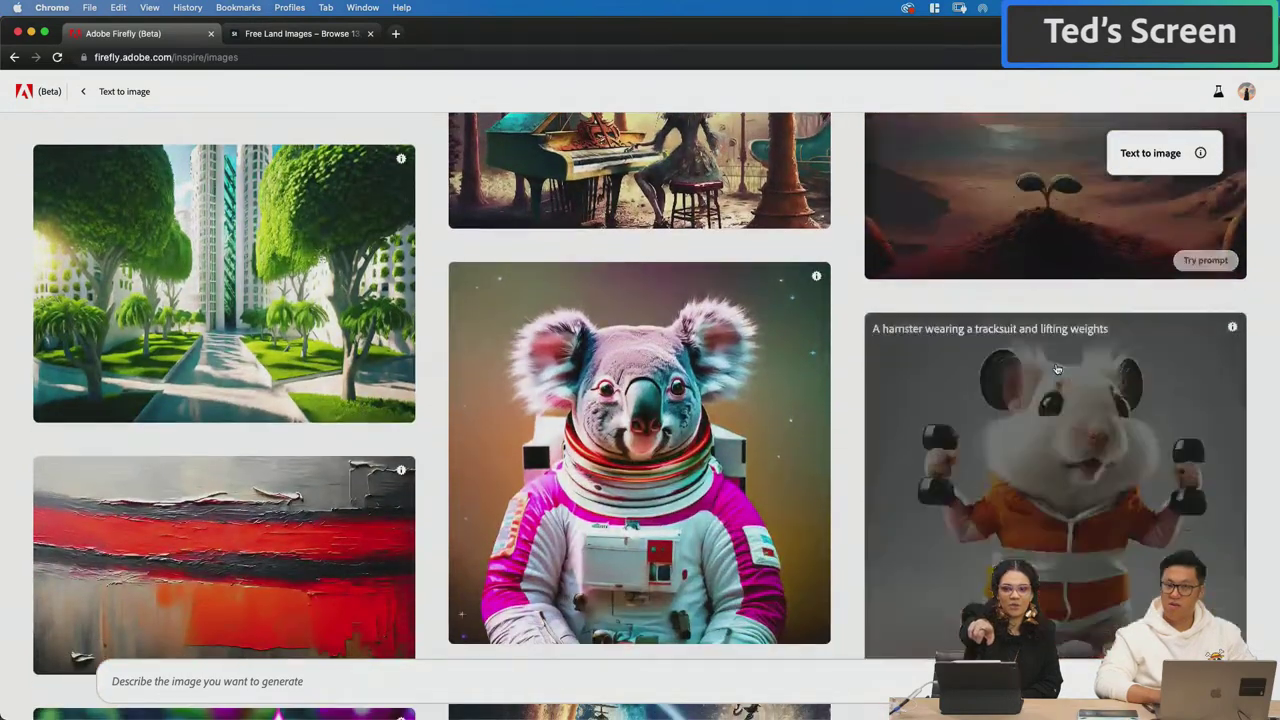
scroll(1057, 369, "down", 3)
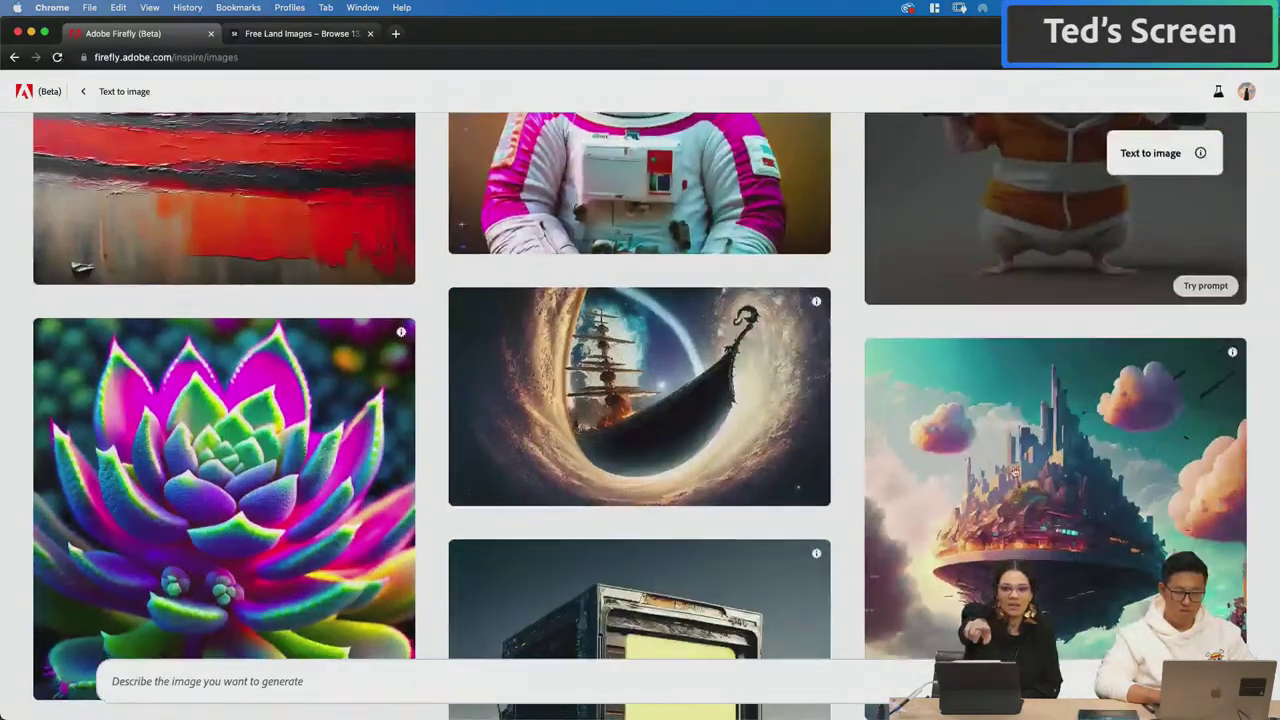
scroll(1034, 546, "down", 2)
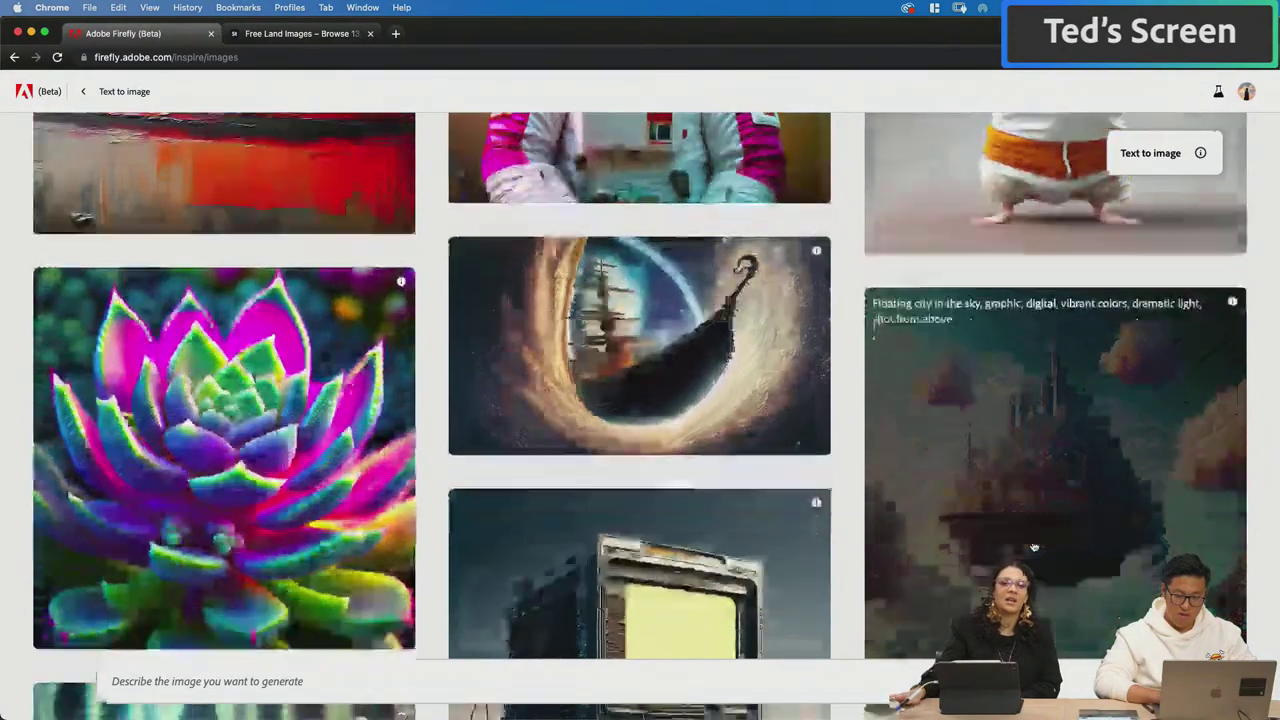
scroll(843, 470, "down", 2)
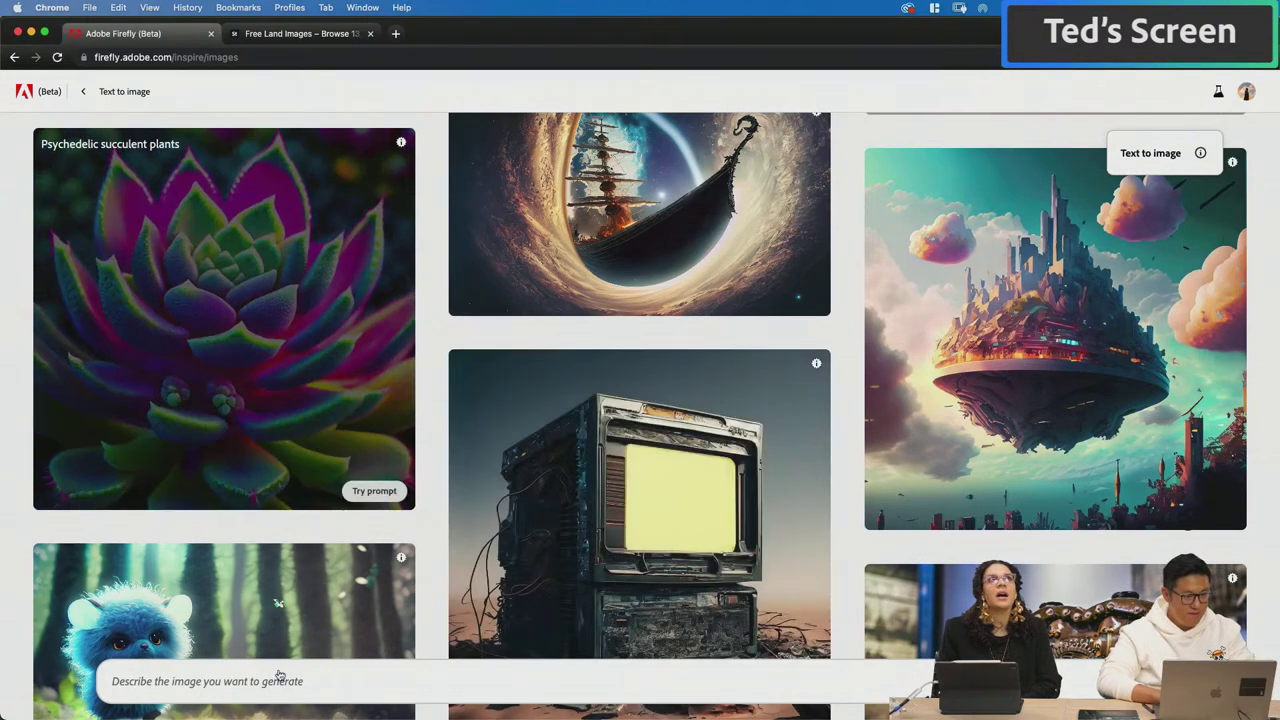
Generate images from the prompt "forest, open field , mood".
left_click(113, 681)
type("forest, open field , mood")
key("Return")
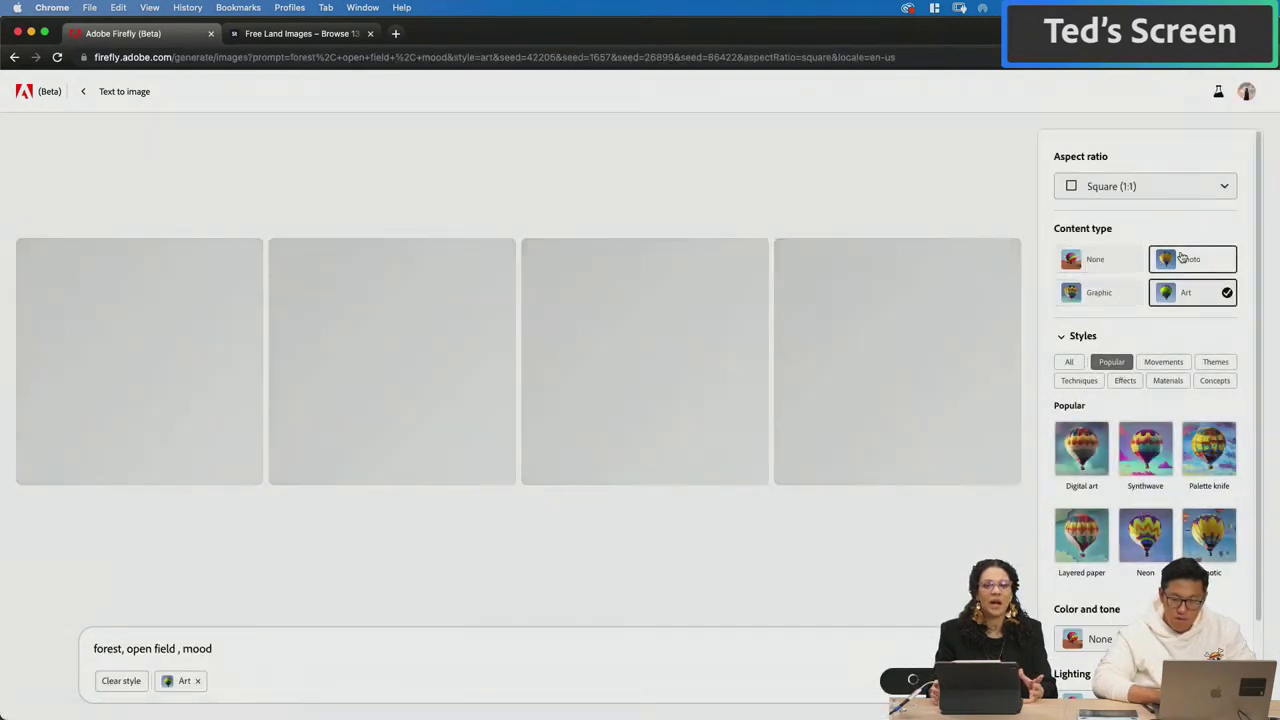
Add the Digital art style and regenerate the forest images in the Landscape (4:3) aspect ratio.
left_click(1075, 460)
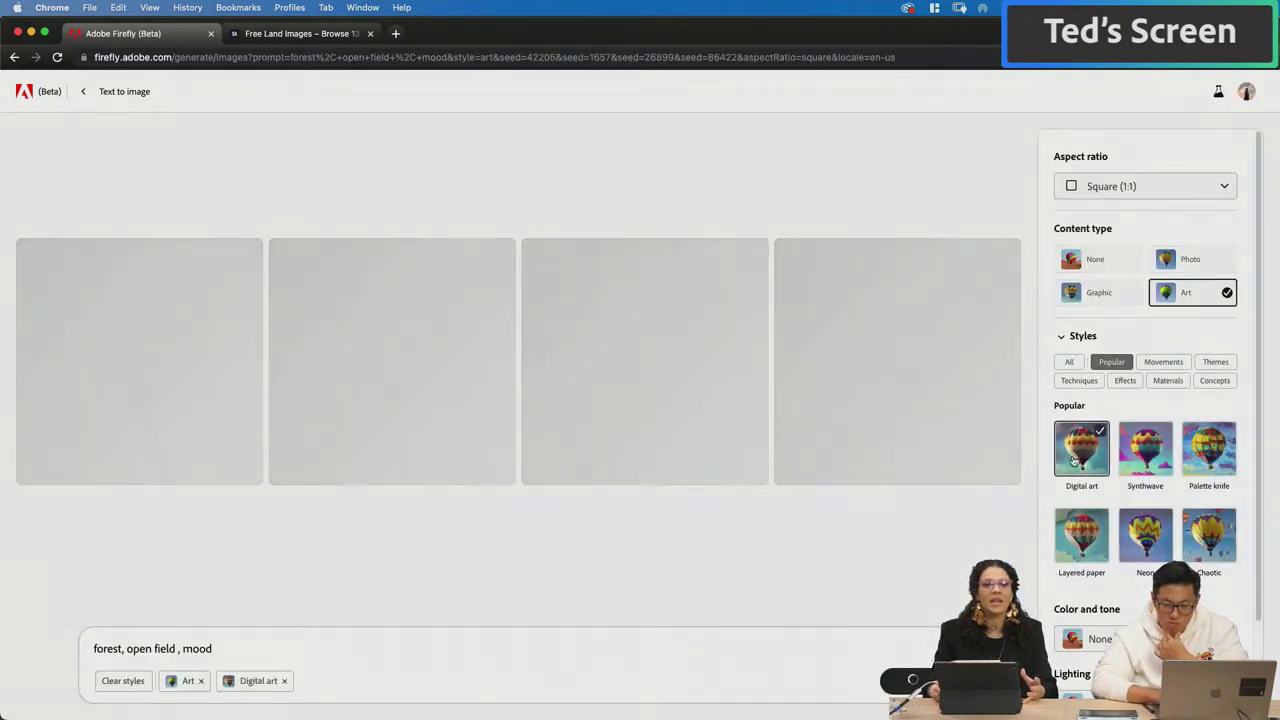
scroll(1150, 500, "down", 1)
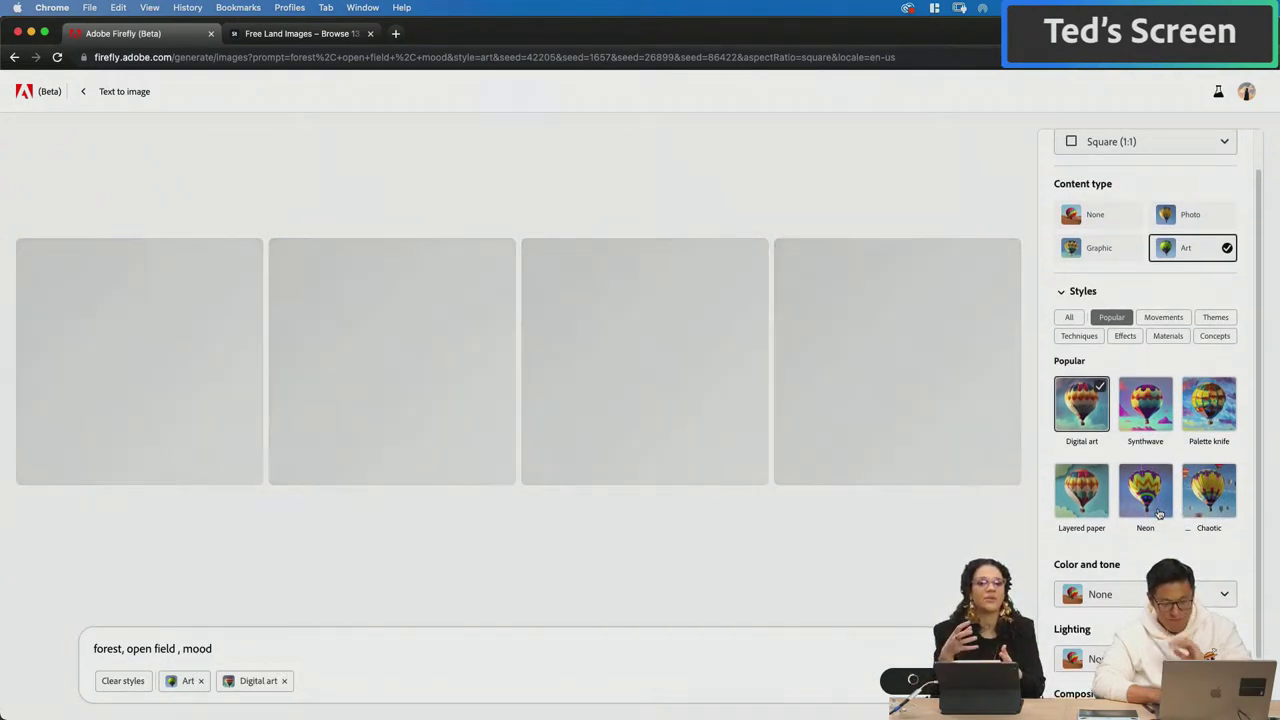
left_click(1137, 145)
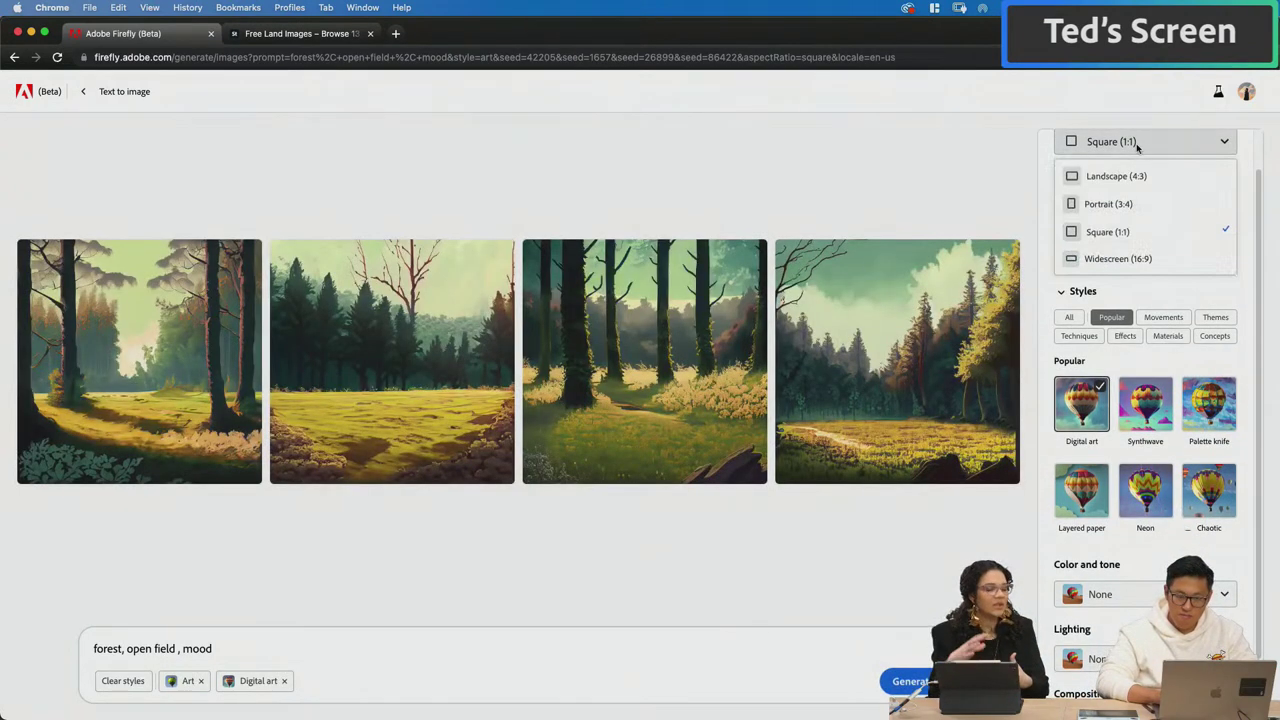
left_click(1120, 180)
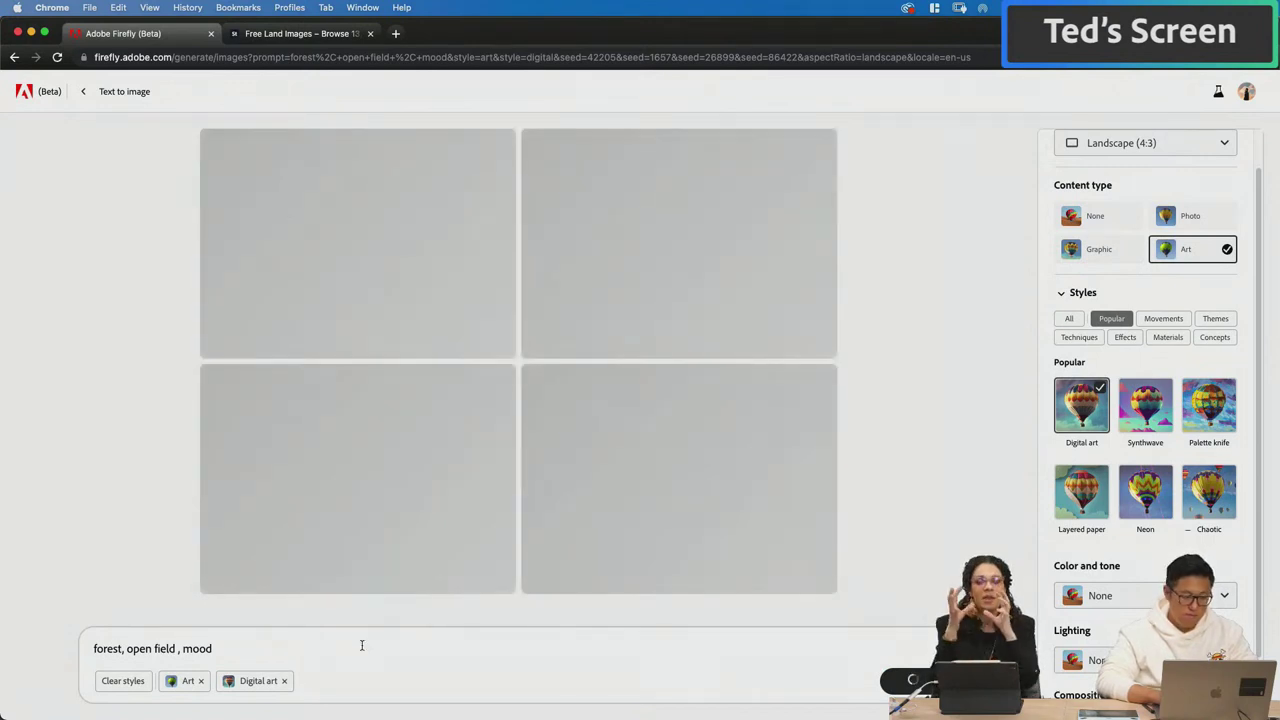
Set the color and tone of the forest images to Warm tone.
left_click(346, 645)
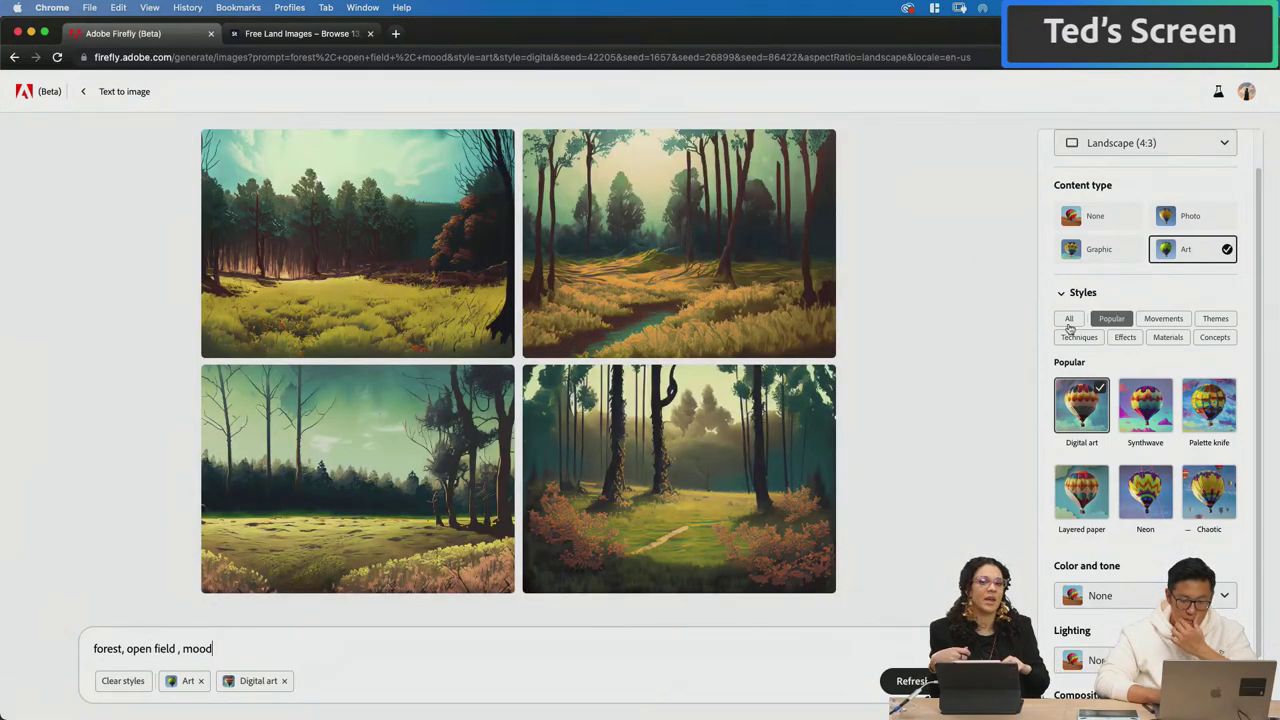
scroll(1090, 410, "down", 1)
scroll(1090, 410, "down", 3)
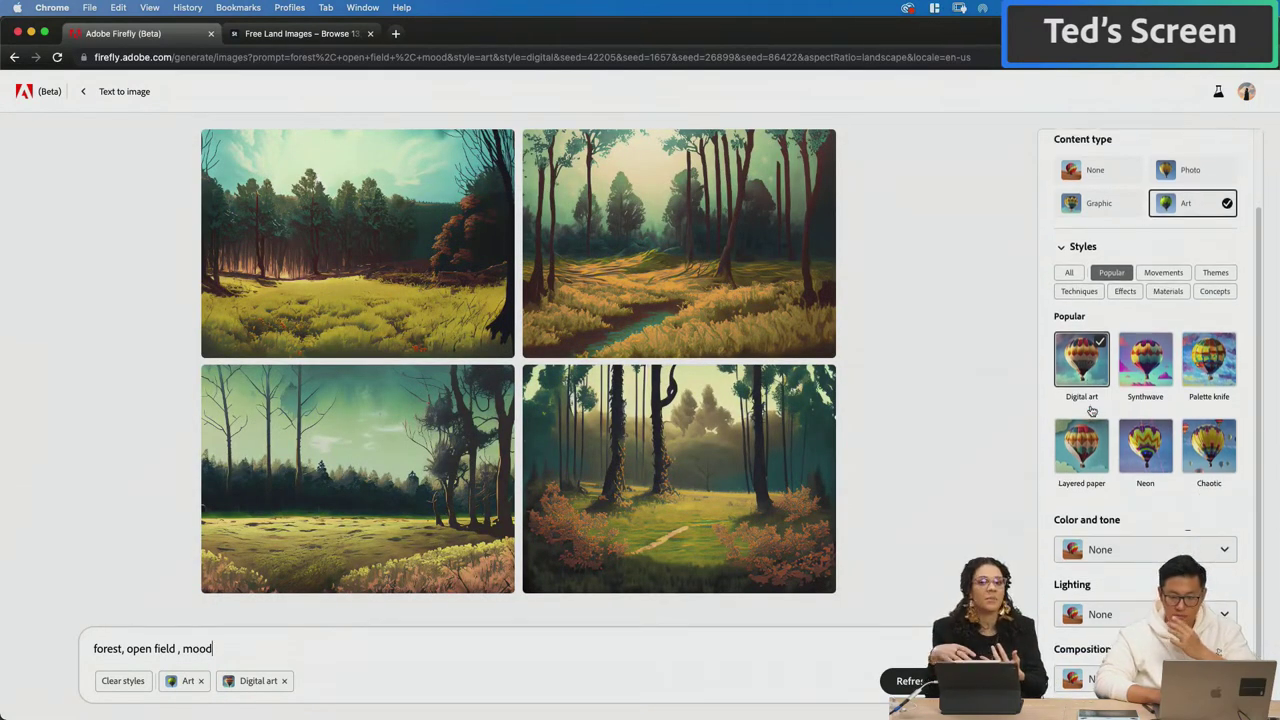
left_click(1134, 545)
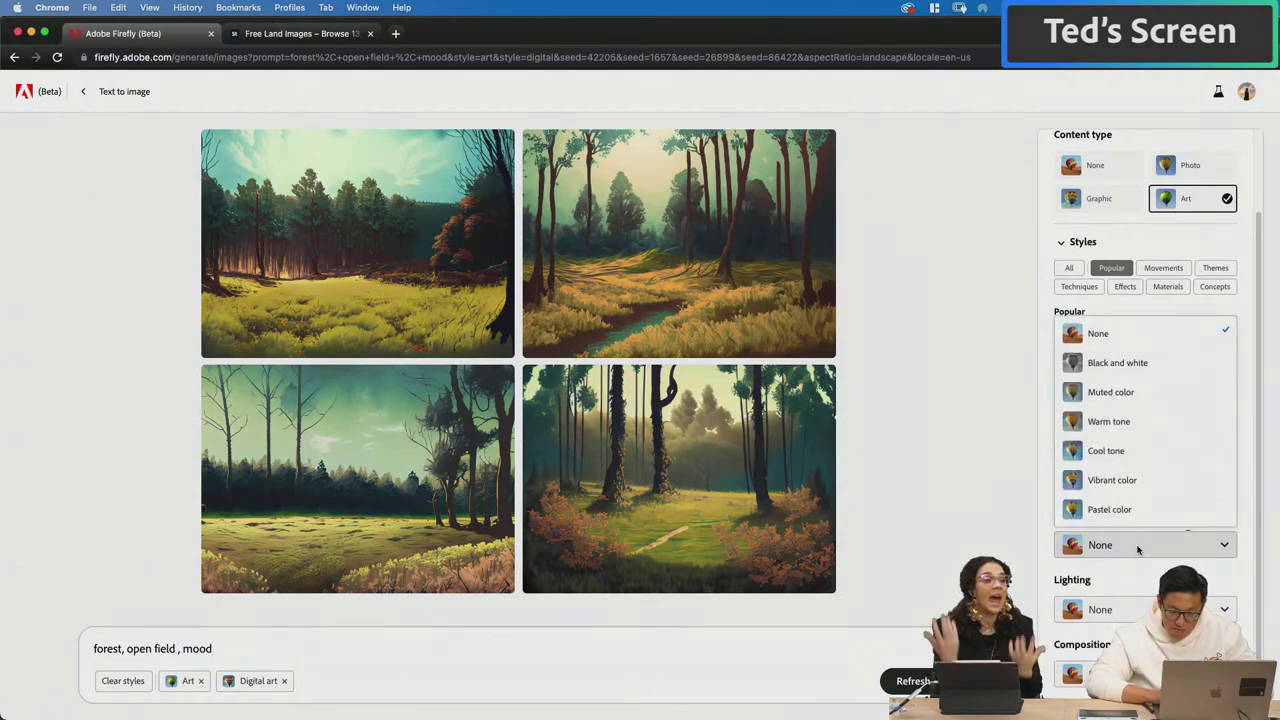
left_click(1120, 421)
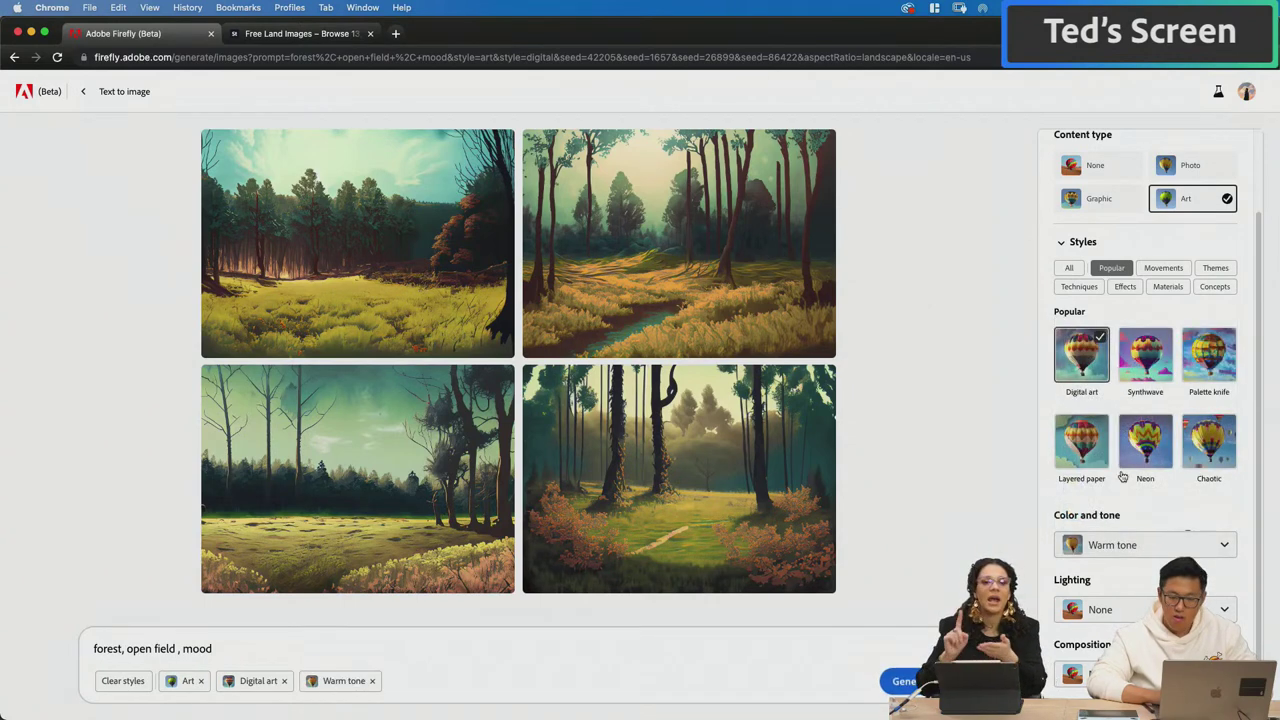
Change the content type to Photo and regenerate the forest images.
scroll(1122, 477, "up", 1)
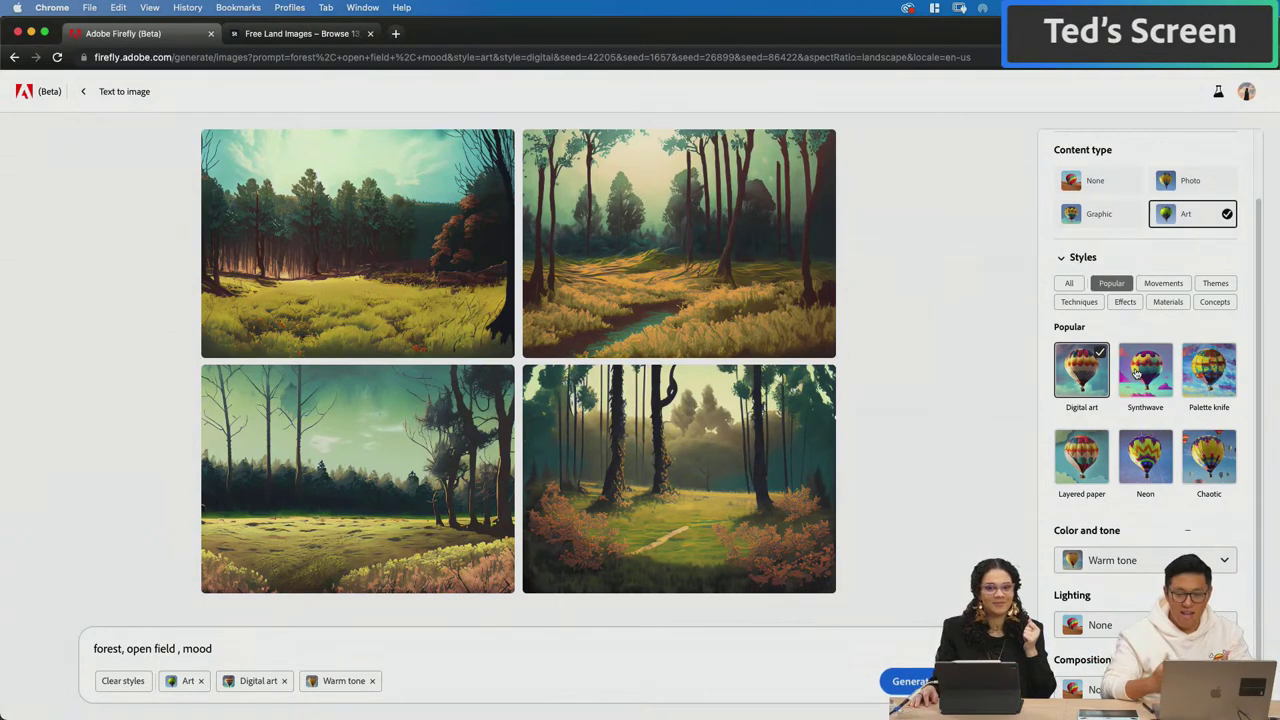
scroll(1137, 328, "up", 2)
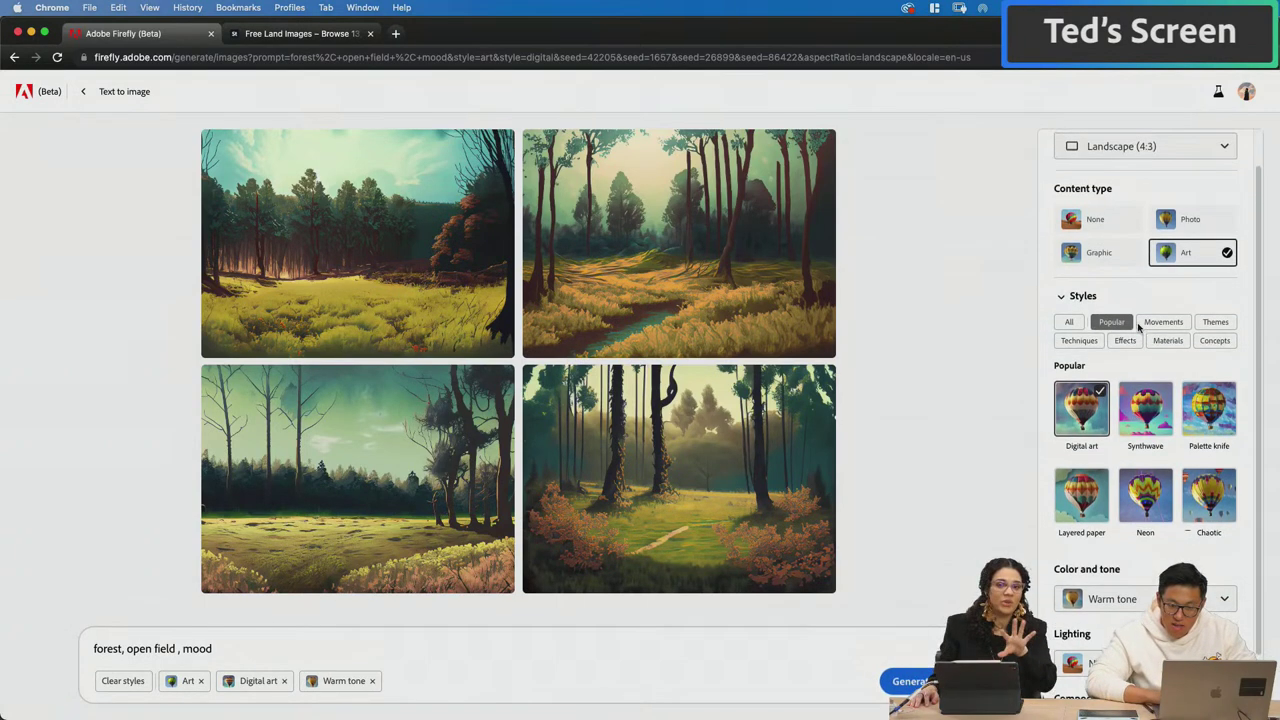
scroll(1132, 245, "up", 2)
left_click(1185, 260)
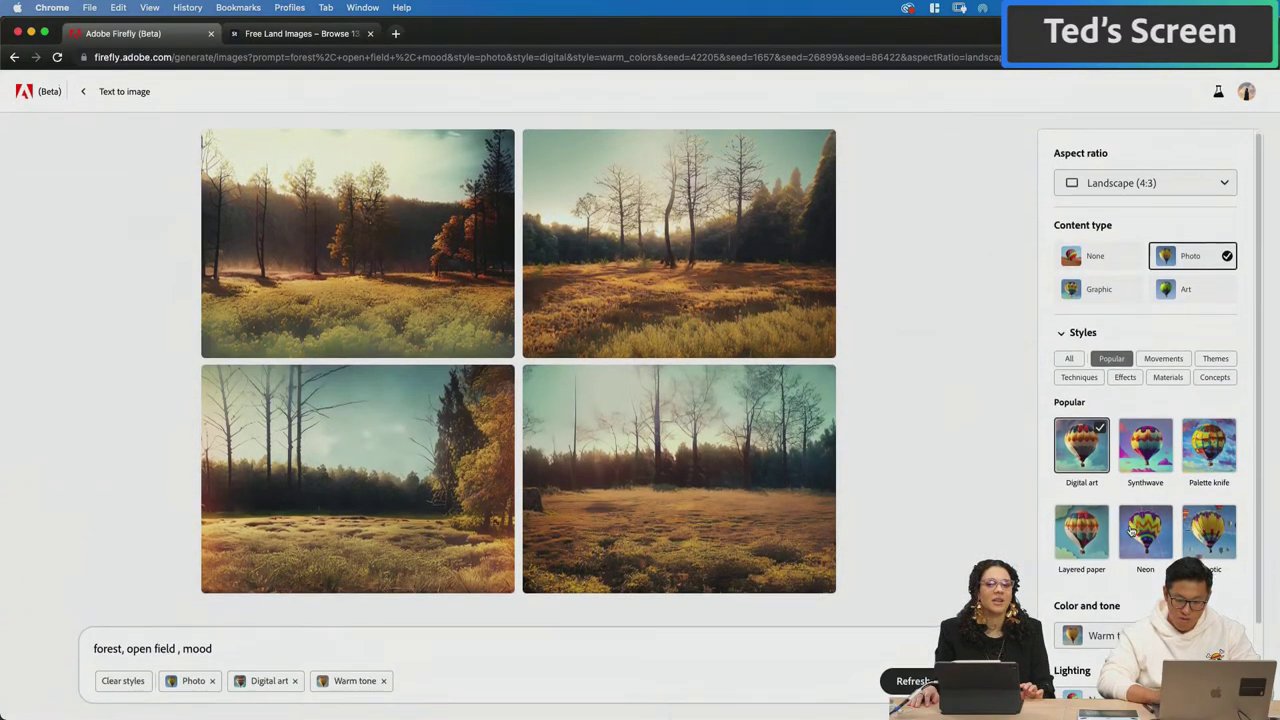
Set the lighting to Dramatic lighting and look through the color and tone options without changing them.
scroll(1110, 600, "down", 2)
left_click(1110, 610)
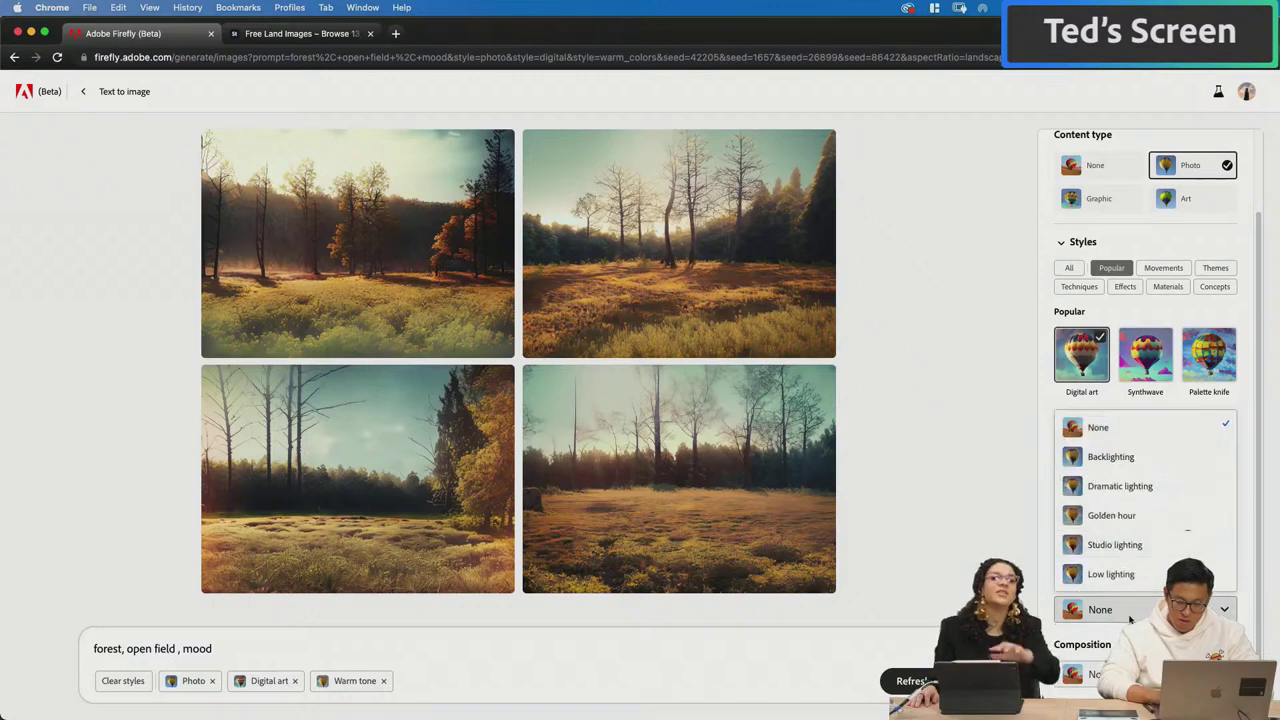
left_click(1130, 488)
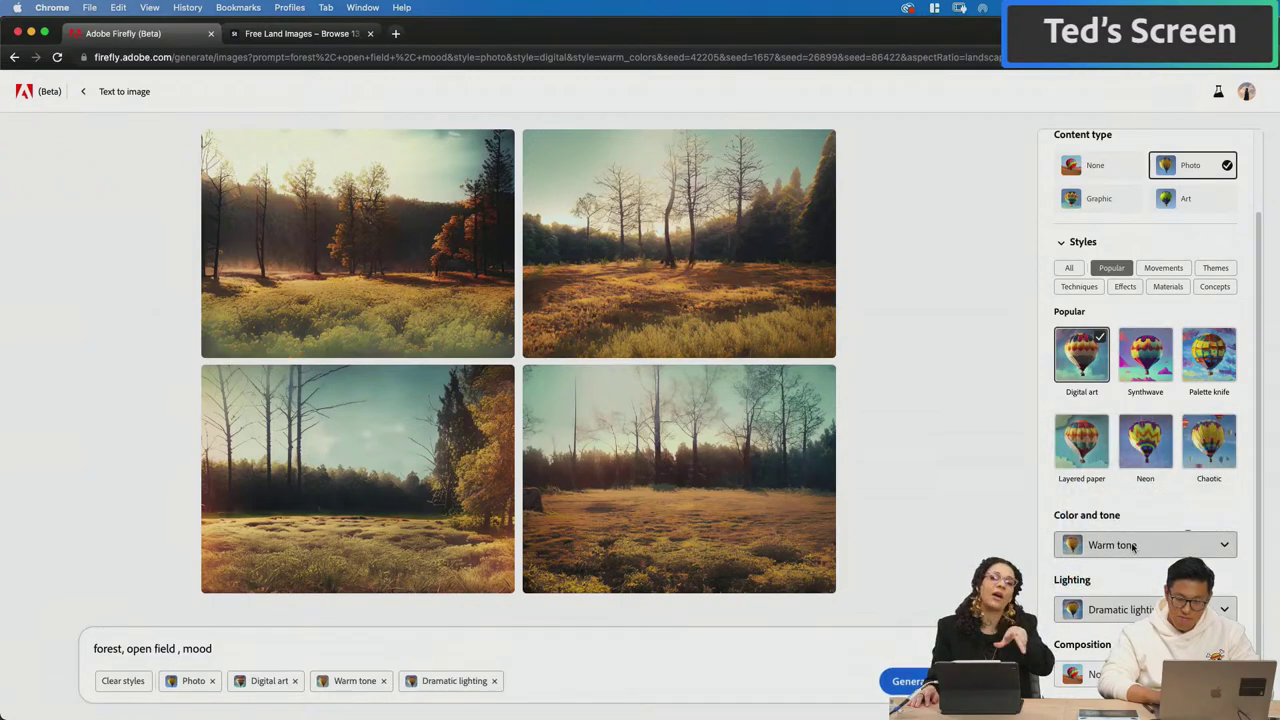
left_click(1112, 545)
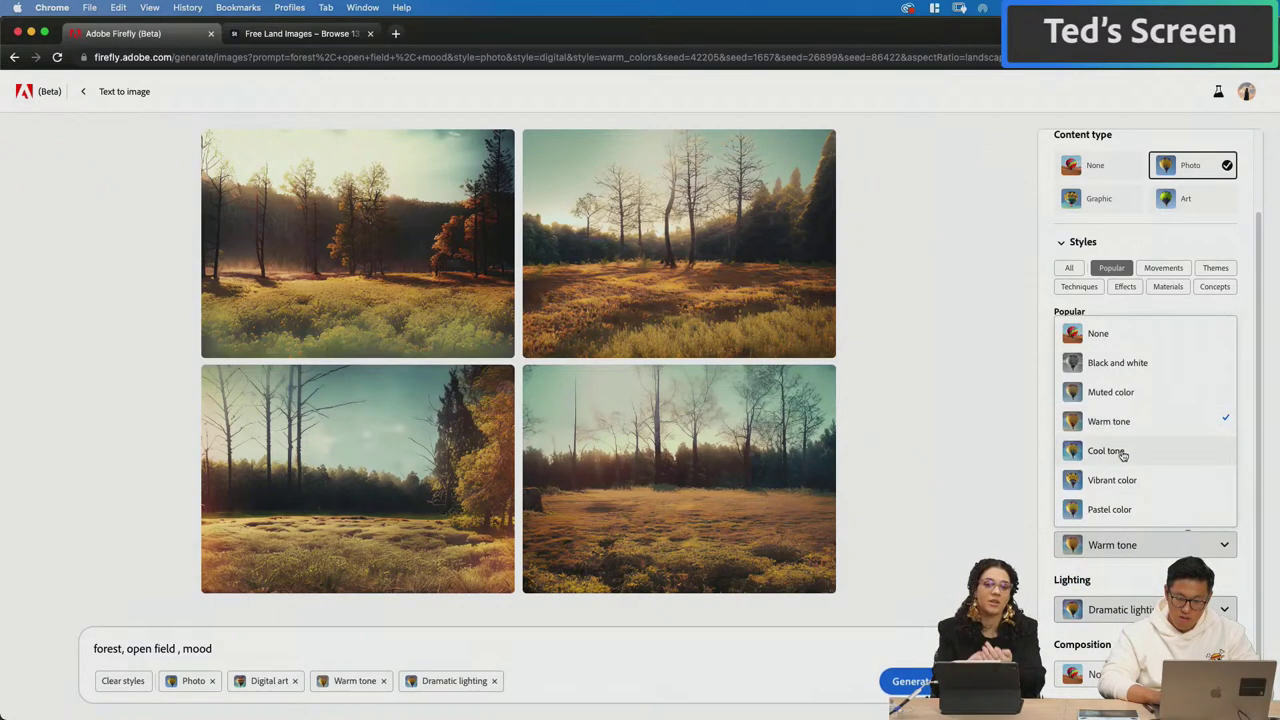
left_click(997, 465)
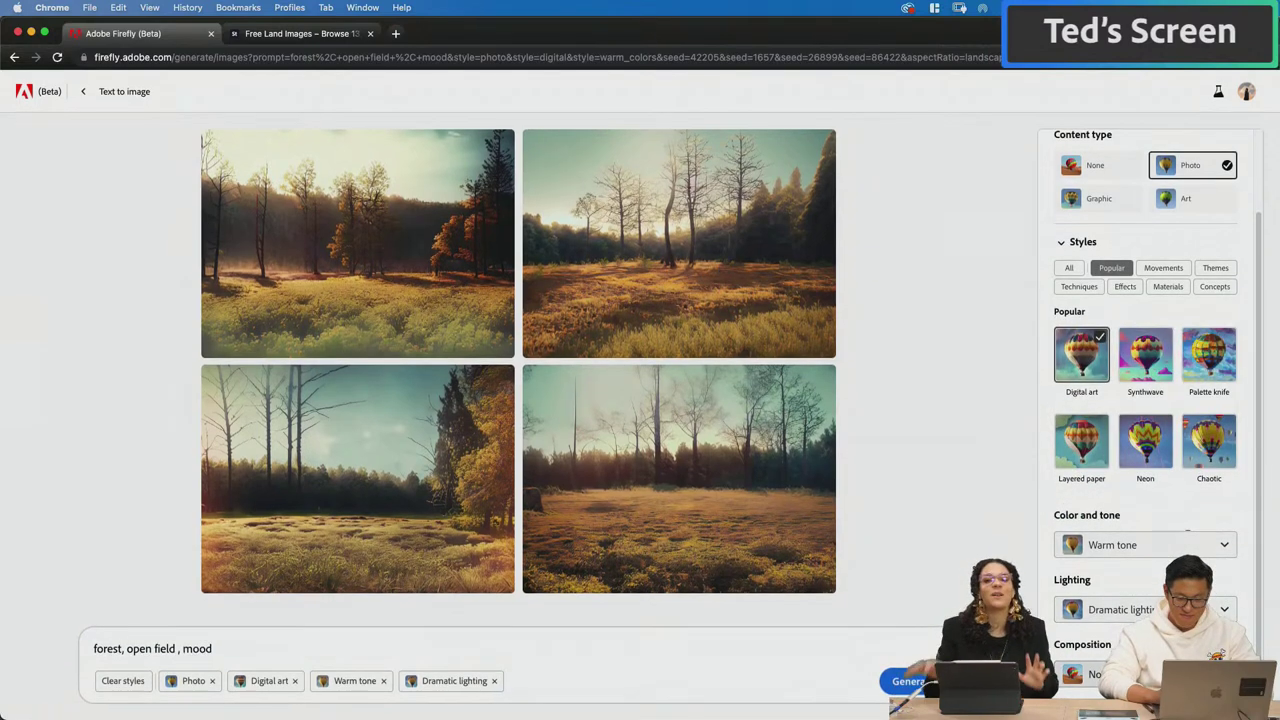
Set the composition to Wide angle and generate the images again.
left_click(1140, 674)
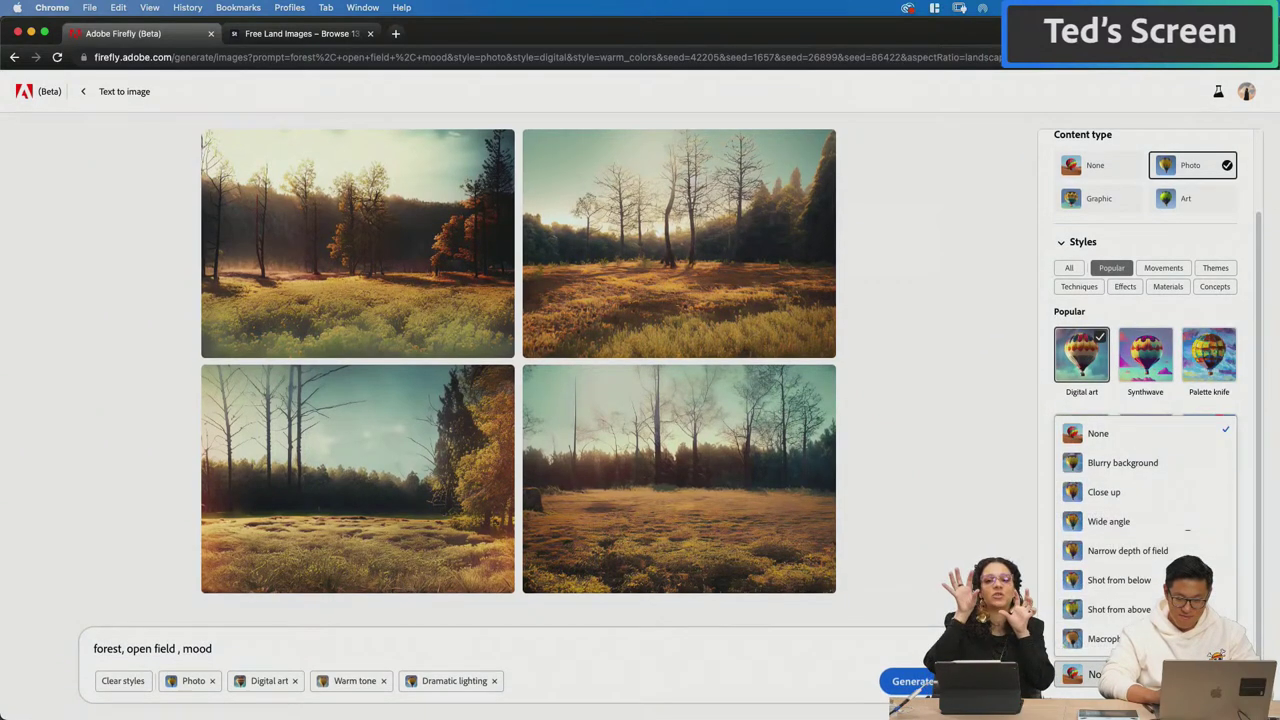
left_click(1141, 523)
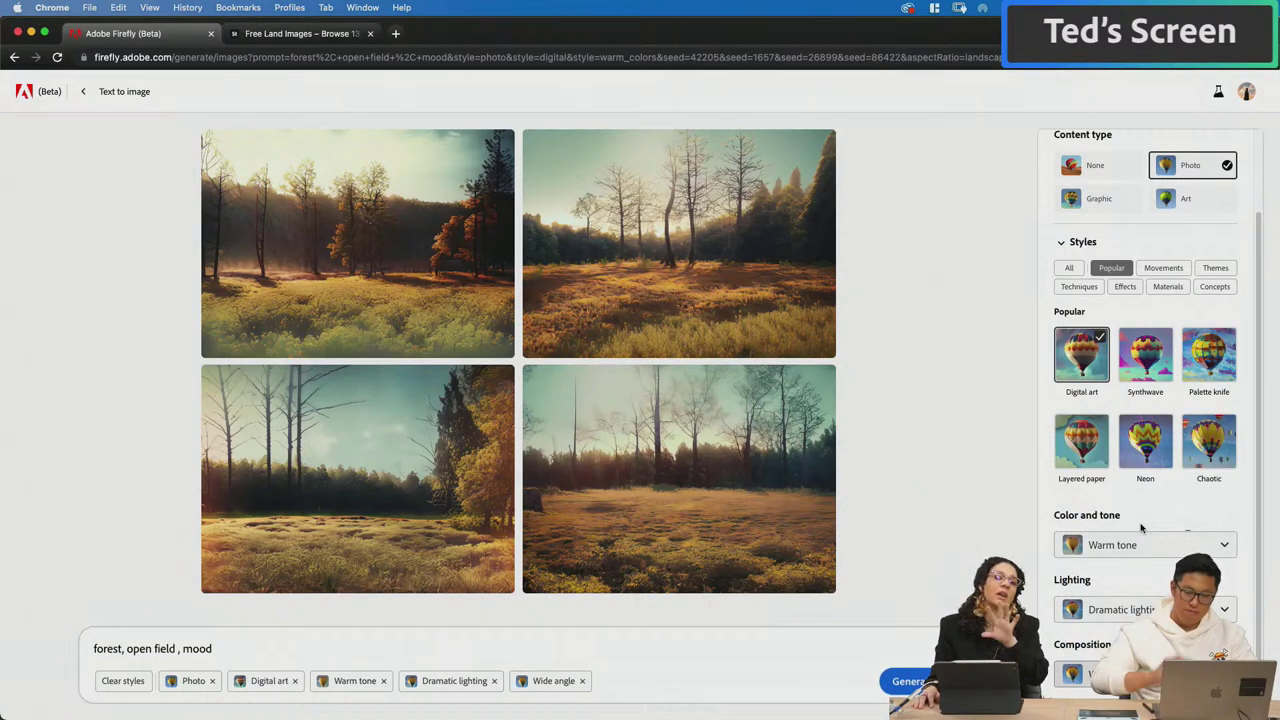
left_click(919, 681)
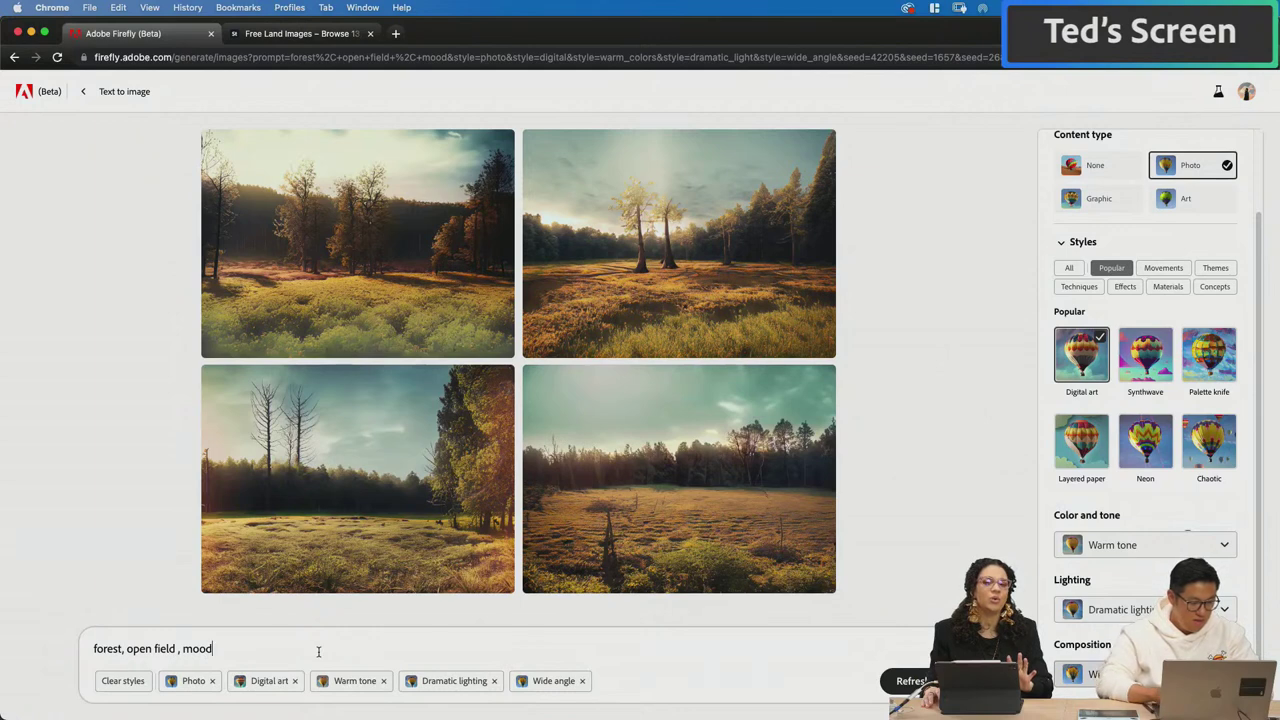
Add a comma at the end of the prompt, then enlarge the image with two sunlit trees and generate similar results from it.
type("orest")
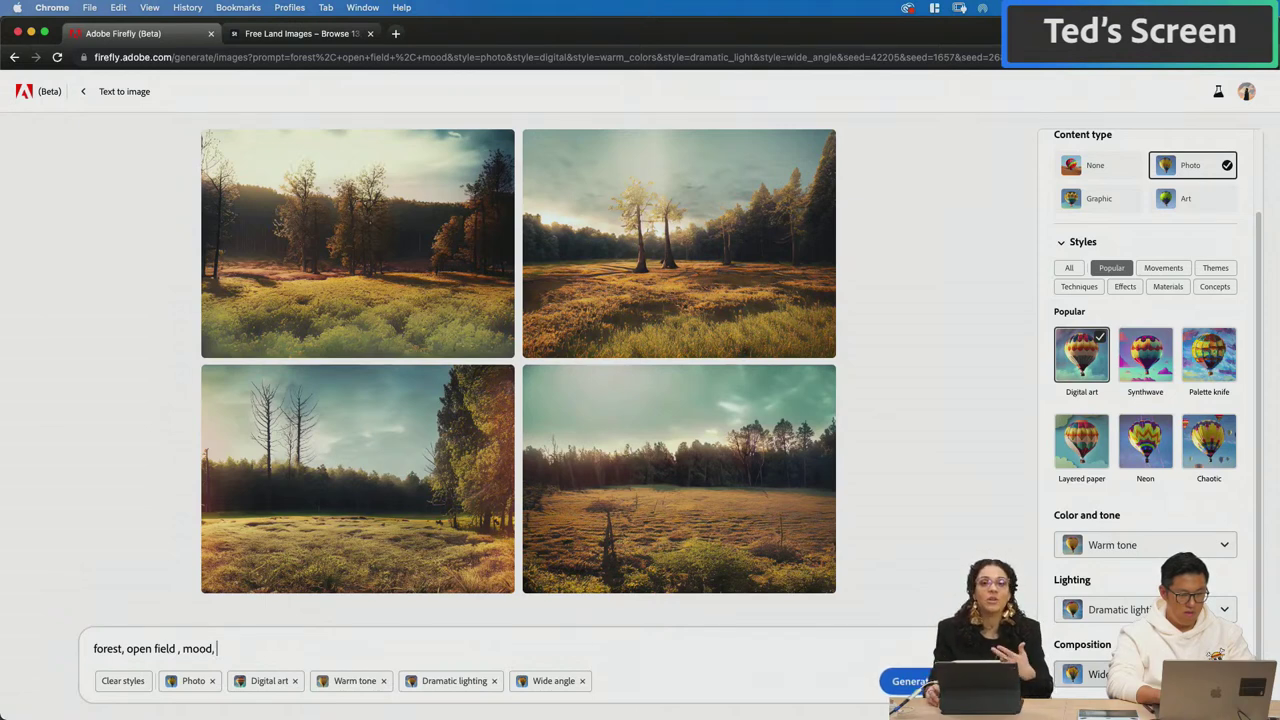
mouse_move(620, 254)
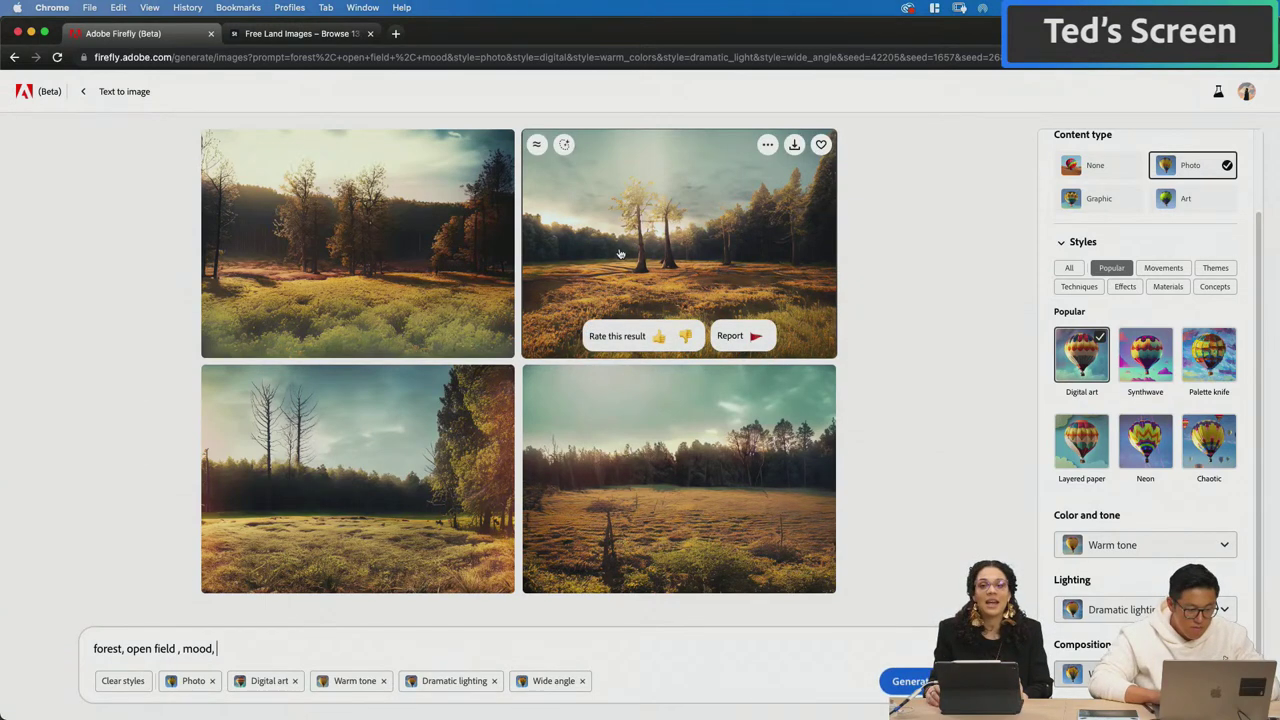
left_click(652, 208)
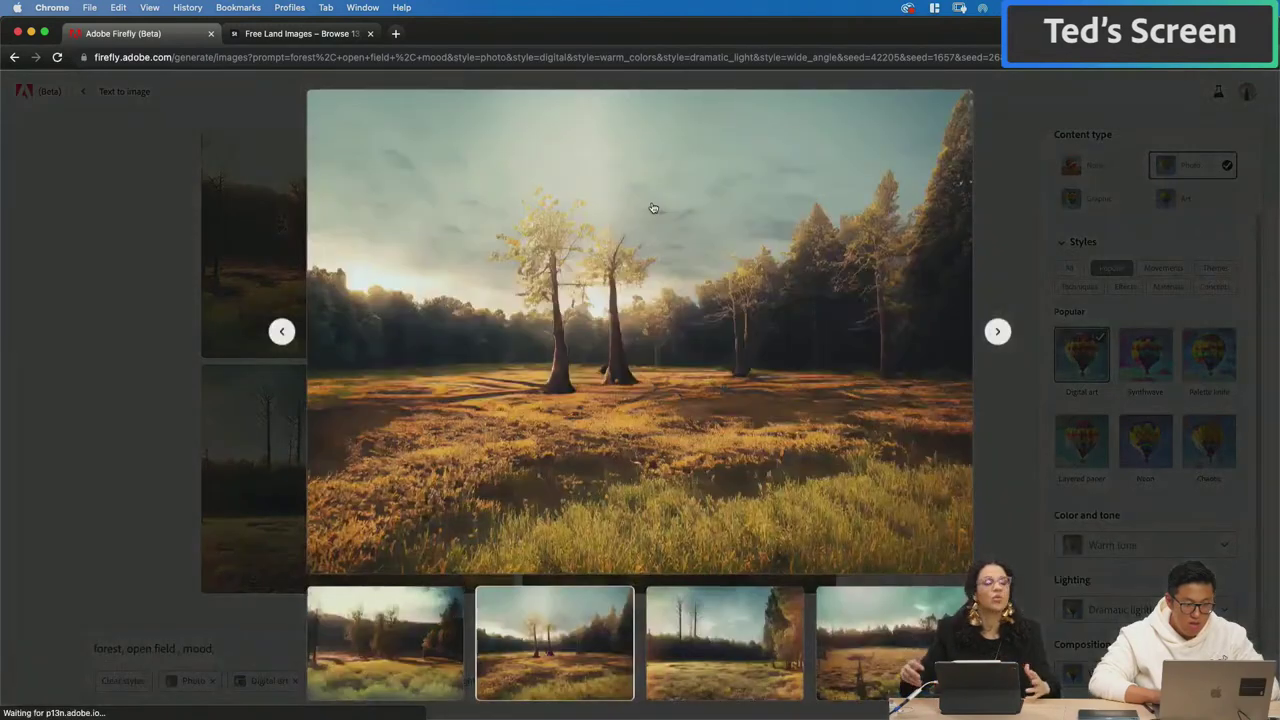
mouse_move(335, 94)
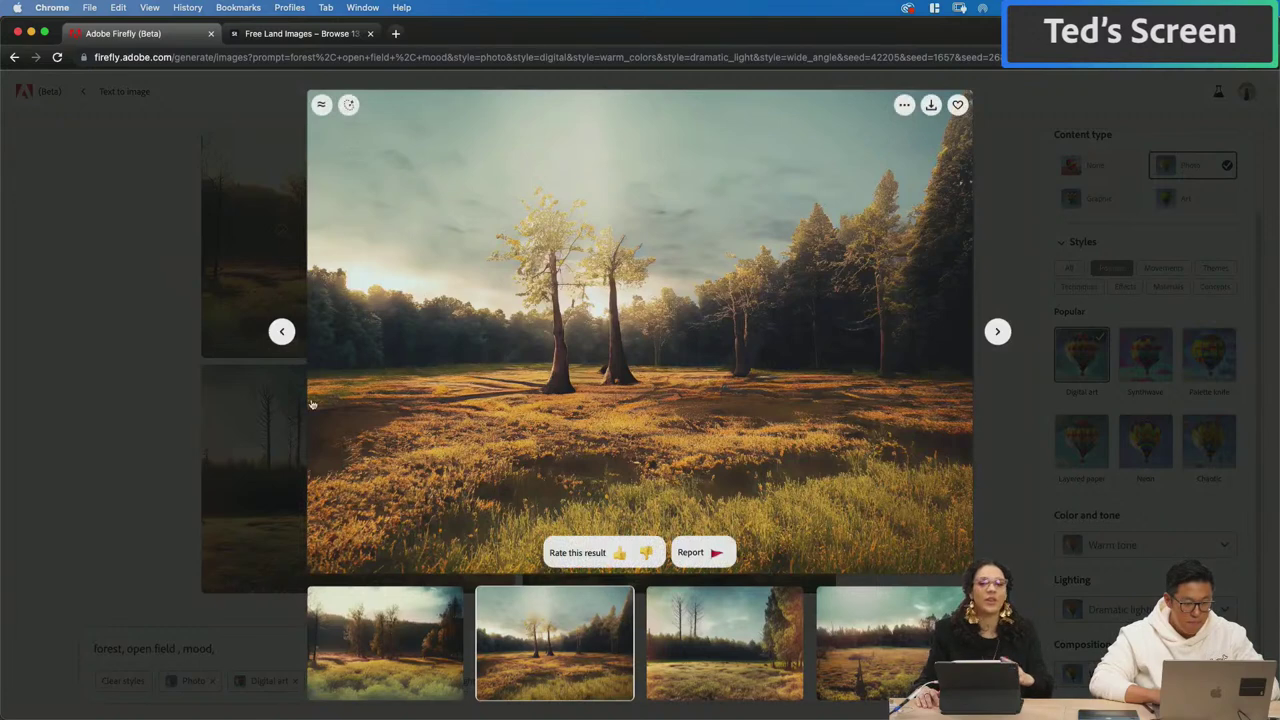
left_click(324, 106)
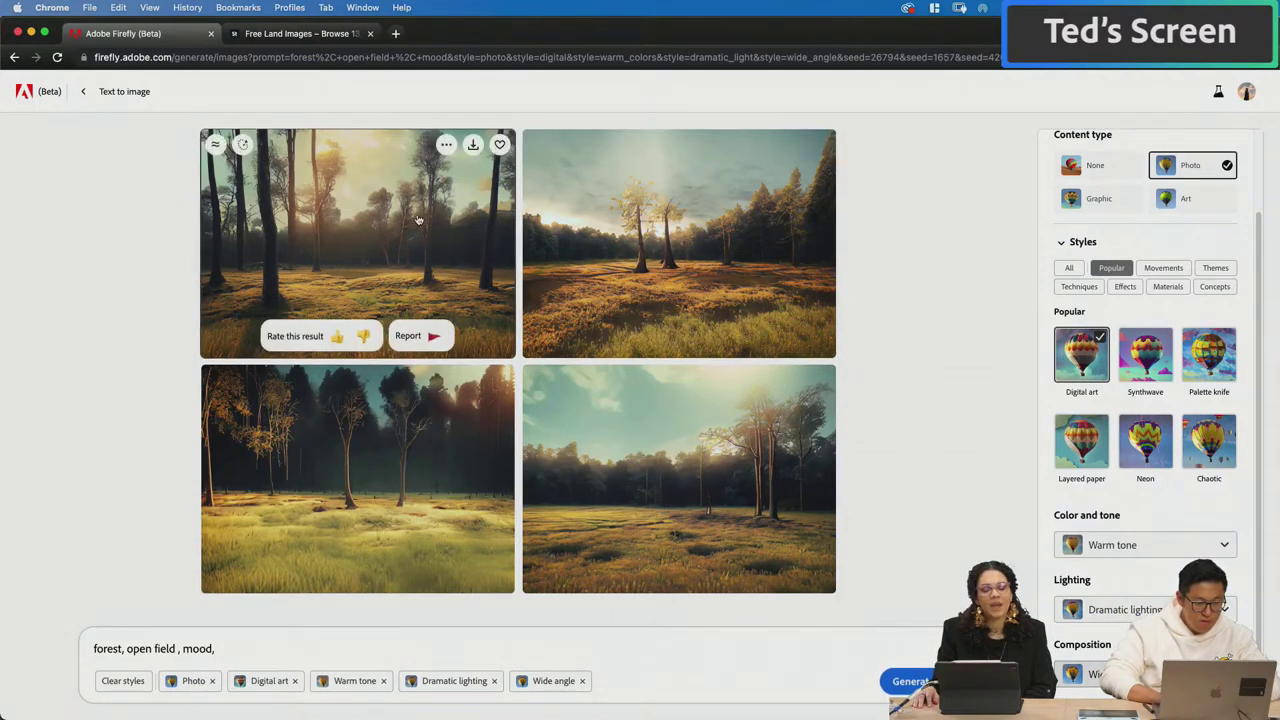
Preview the upper image with two sunlit trees at full size, close it, and download it to the Adobe Live 7.20 folder.
left_click(656, 270)
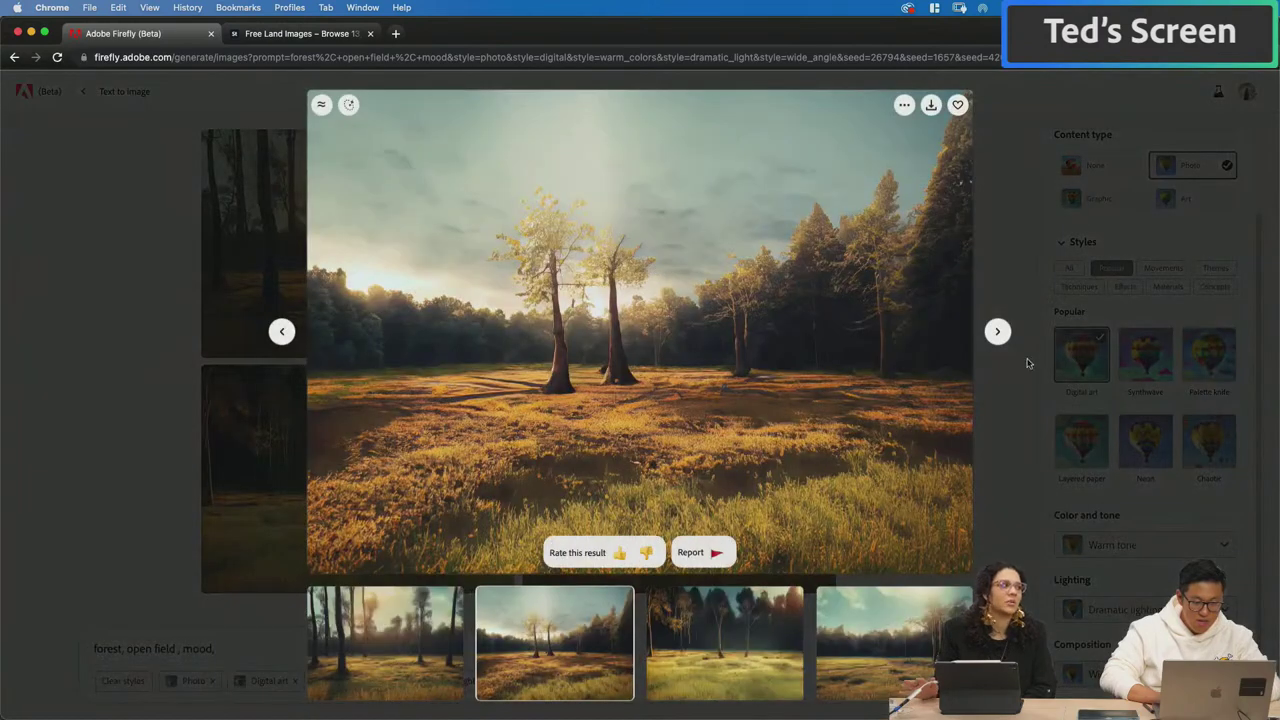
left_click(1027, 249)
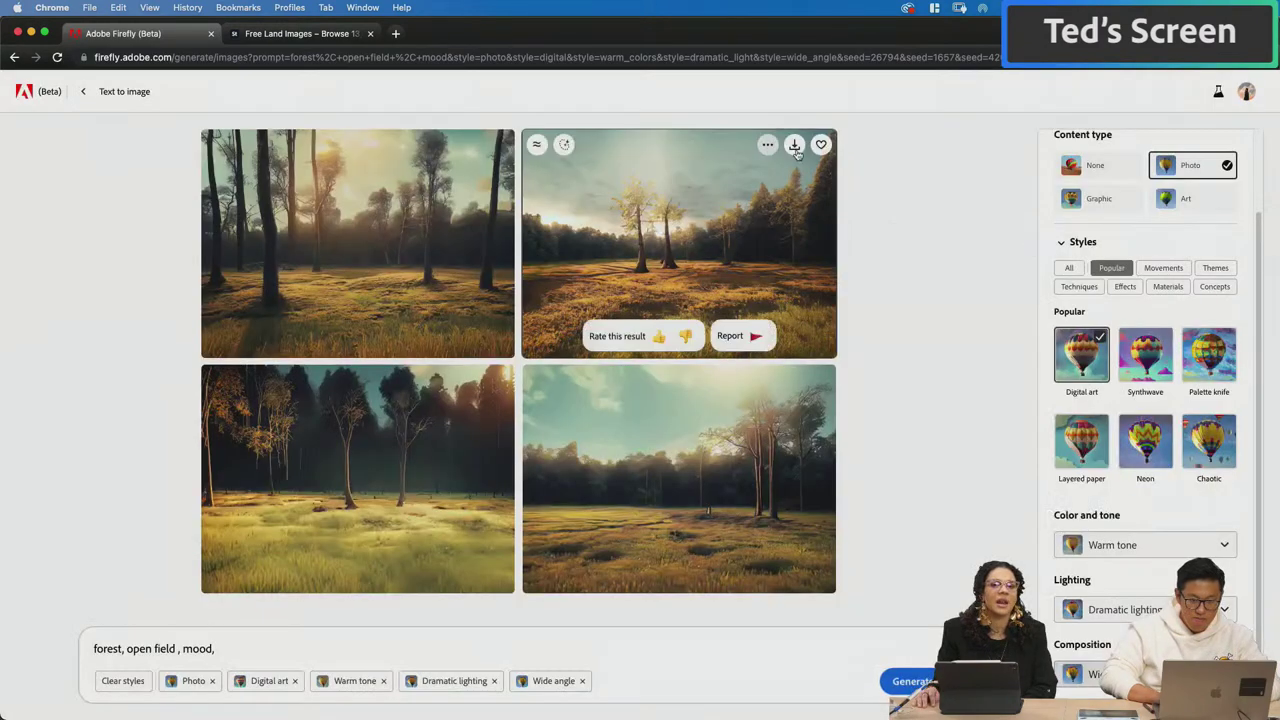
left_click(797, 148)
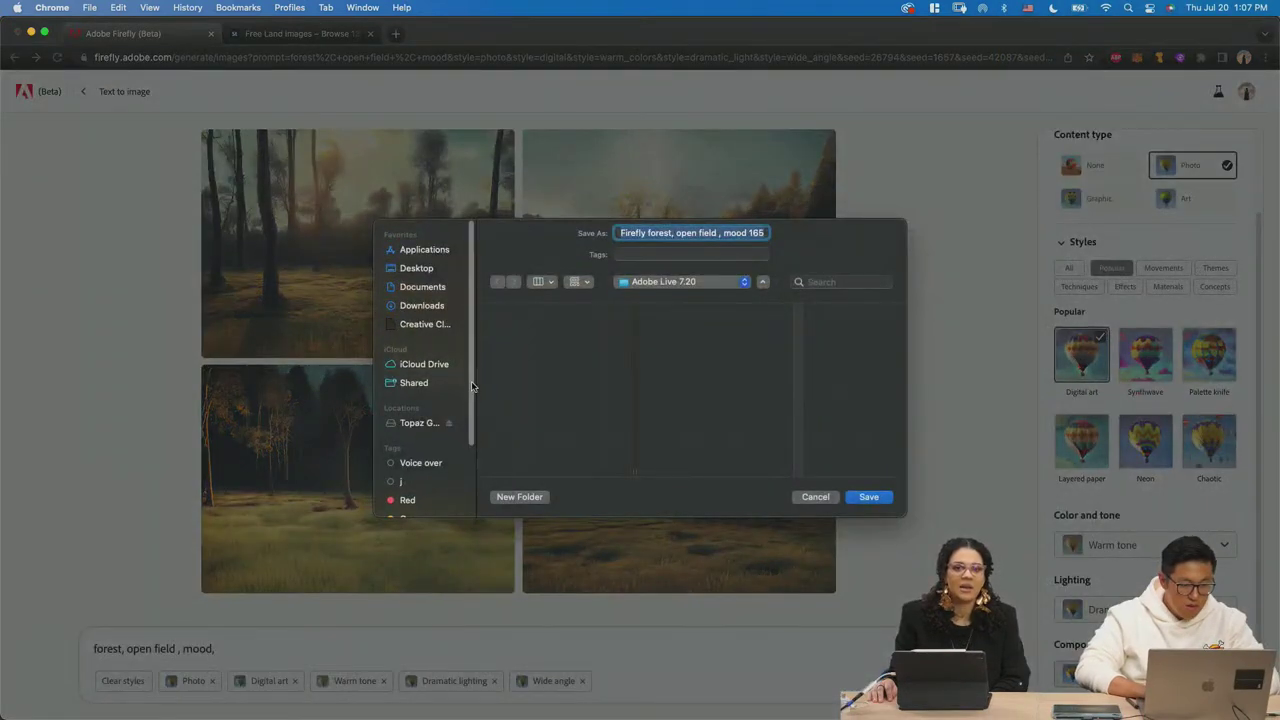
left_click(868, 497)
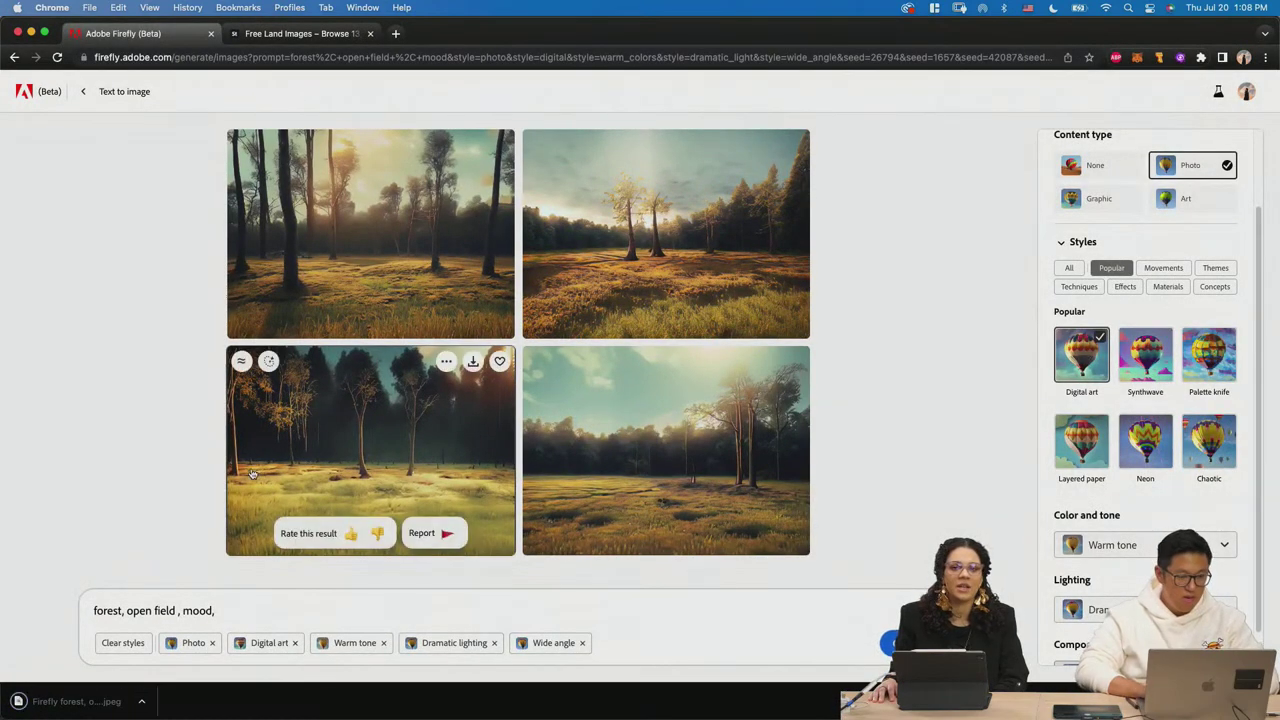
Switch to Photoshop and place the downloaded Firefly forest JPEG from the Adobe Live 7.20 folder into the Untitled-1 document.
key("super+Tab")
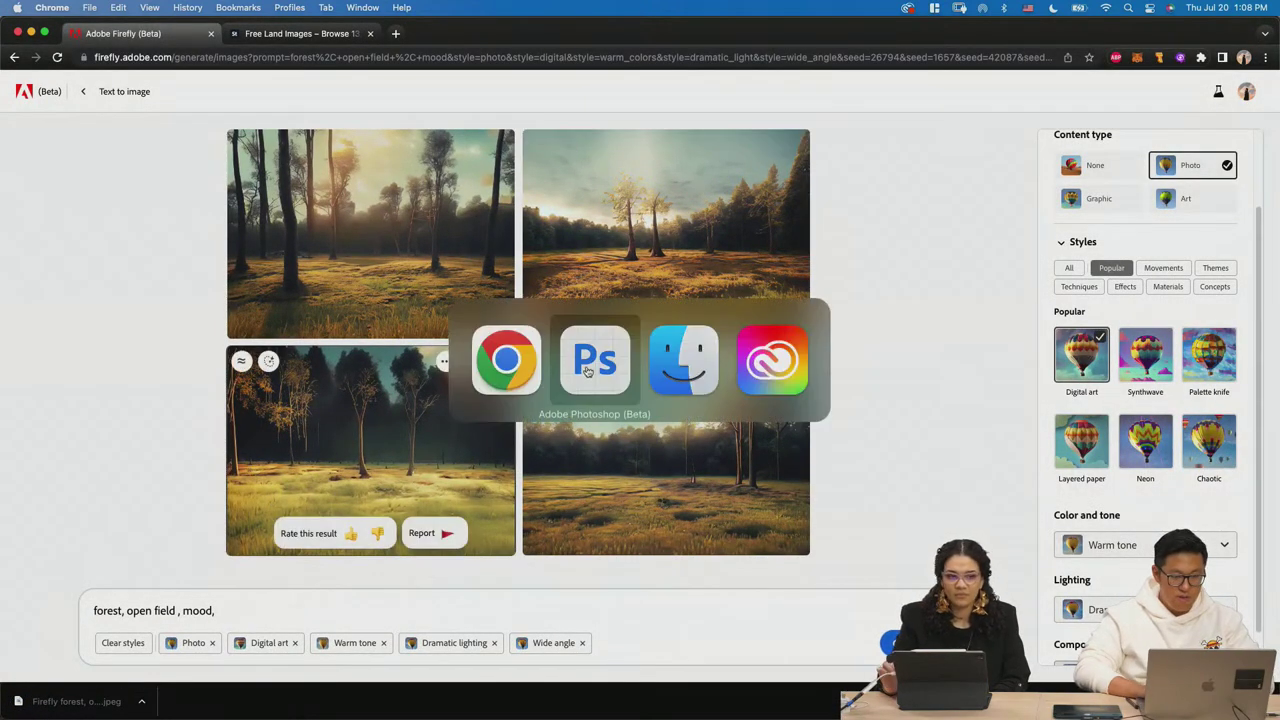
left_click(664, 352)
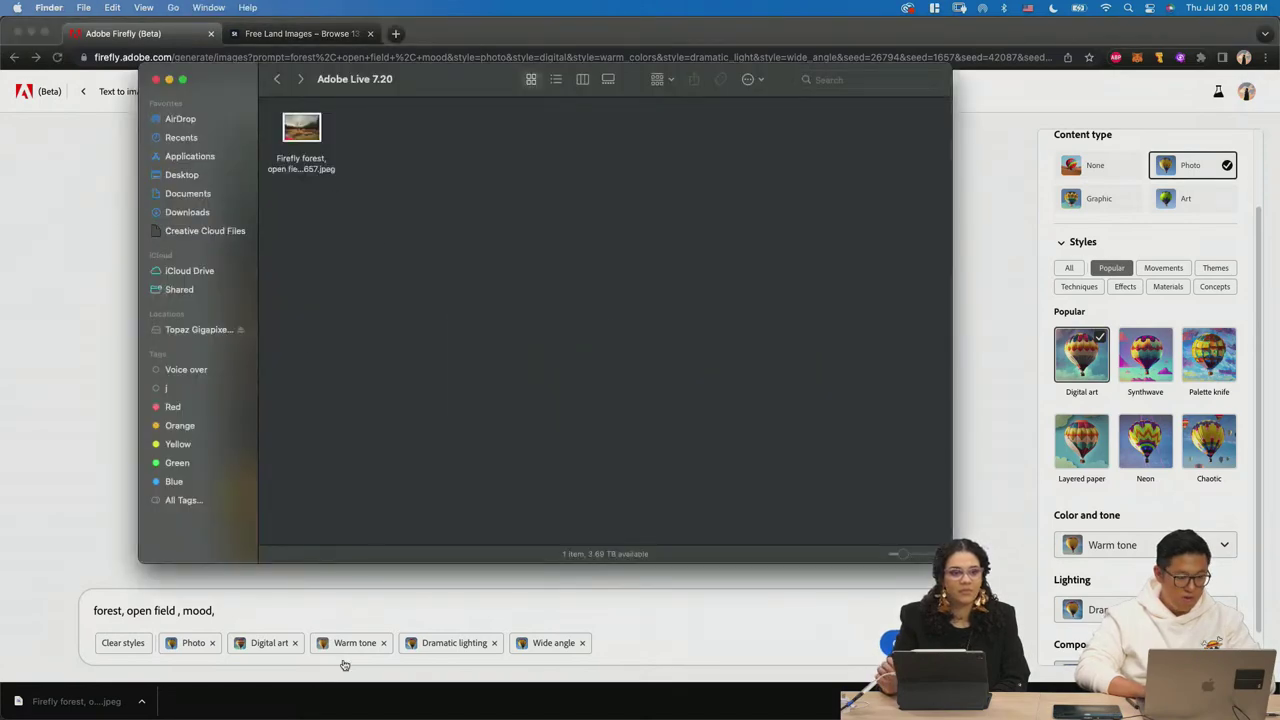
key("super+Tab")
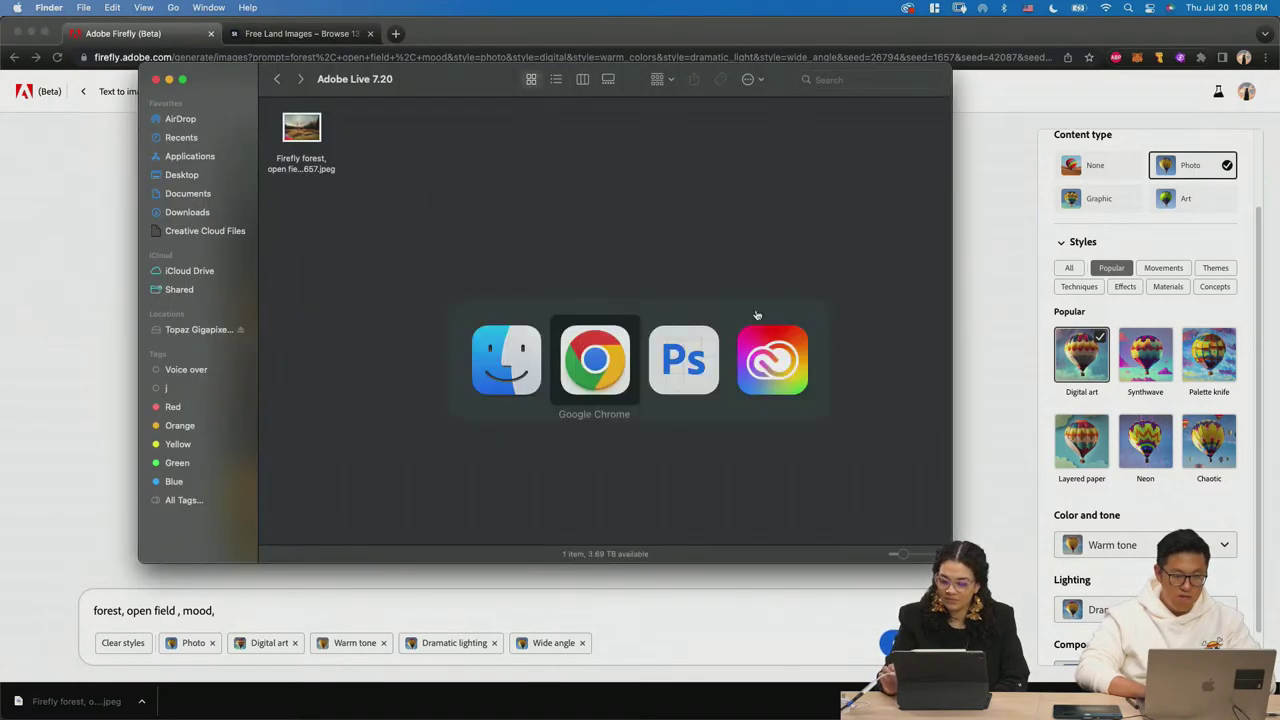
left_click(673, 357)
key("super+Tab")
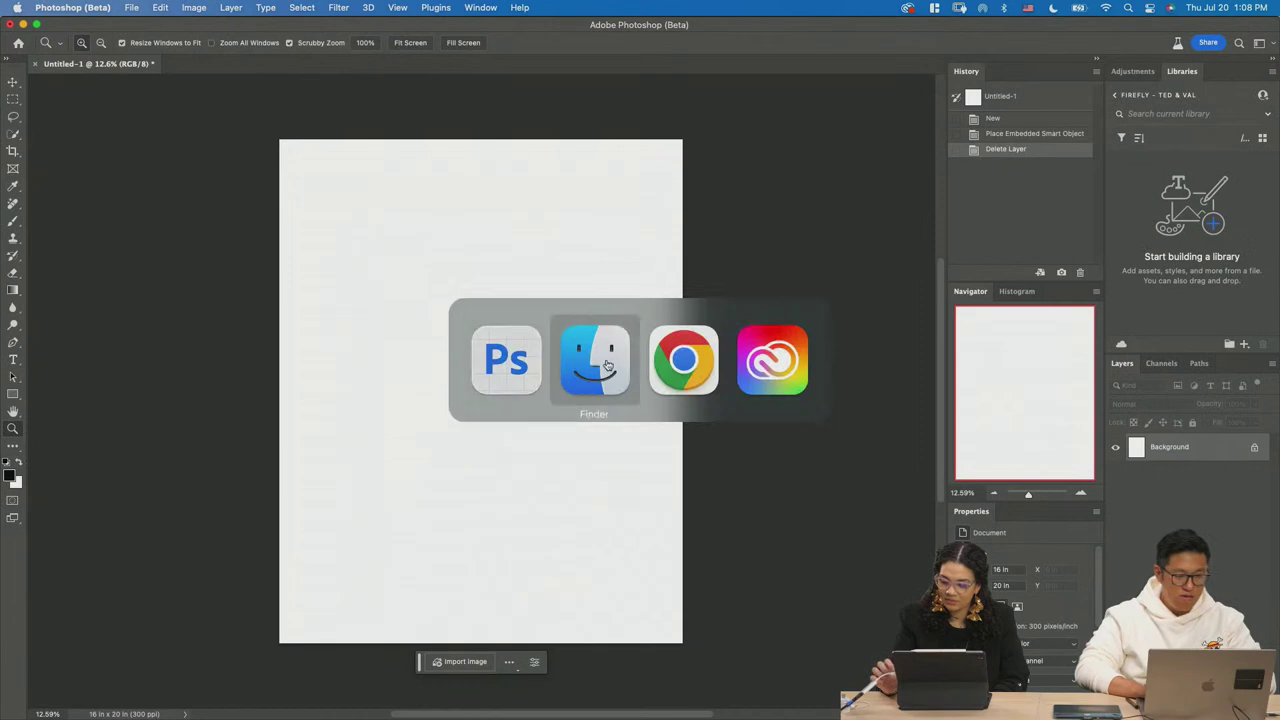
left_click(606, 365)
left_click_drag(301, 128, 427, 571)
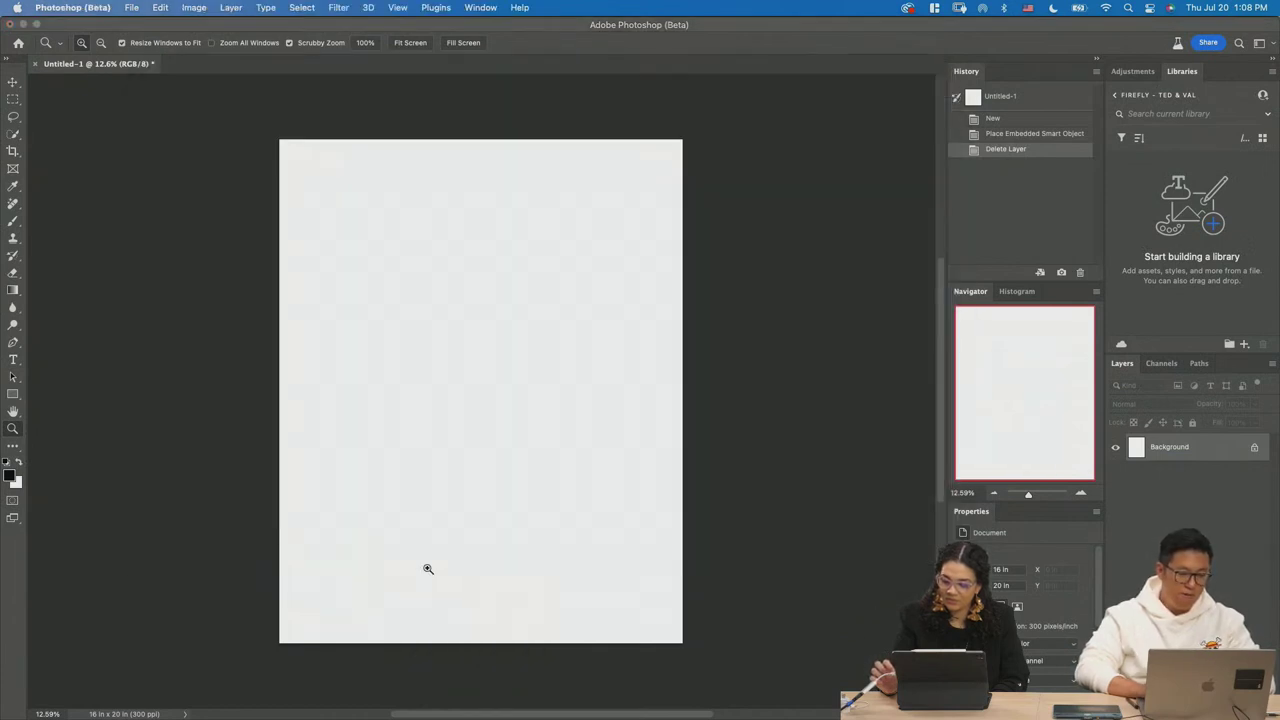
key("Return")
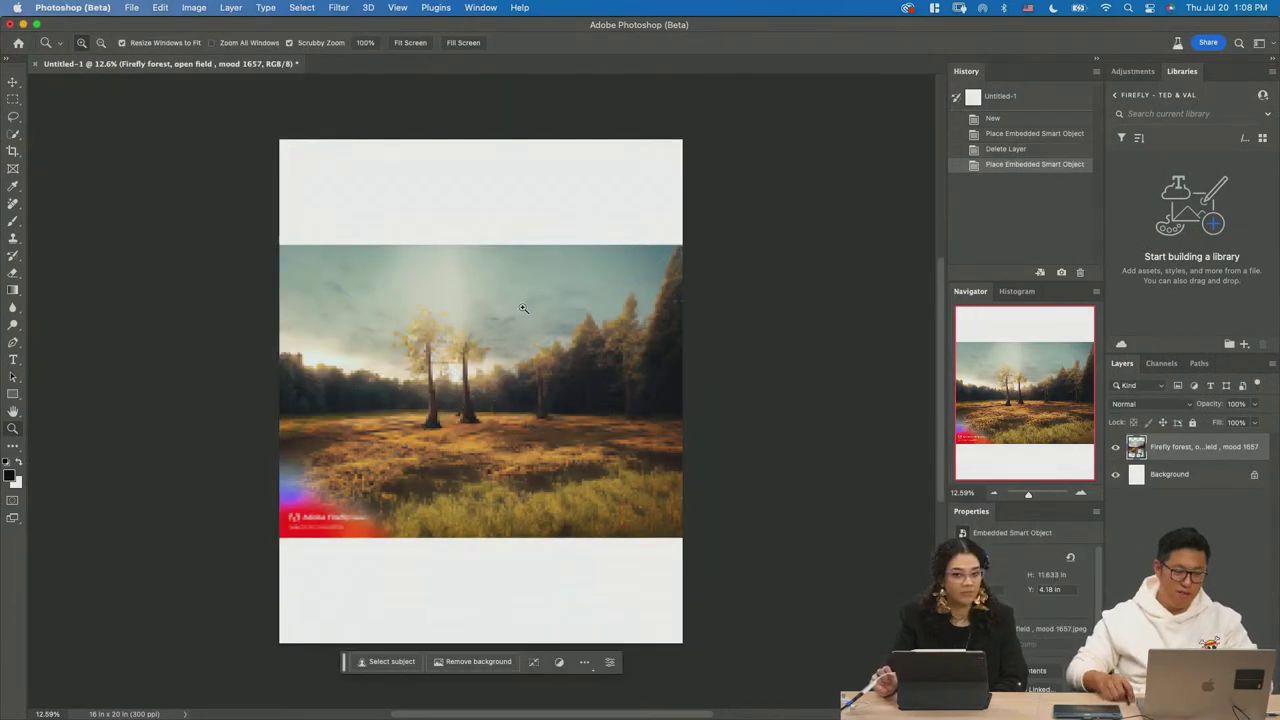
Scale the placed forest image to about 13.26 in high and move it to the canvas's lower edge, leaving a narrow strip on its left side.
scroll(432, 412, "up", 2)
scroll(432, 412, "down", 2)
scroll(432, 412, "left", 2)
key("super+t")
left_click_drag(507, 517, 507, 558)
key("Return")
left_click_drag(548, 441, 598, 497)
Try an empty-prompt Generative Fill on the blank strip beside the forest image, then undo it and deselect.
key("m")
left_click_drag(316, 281, 366, 620)
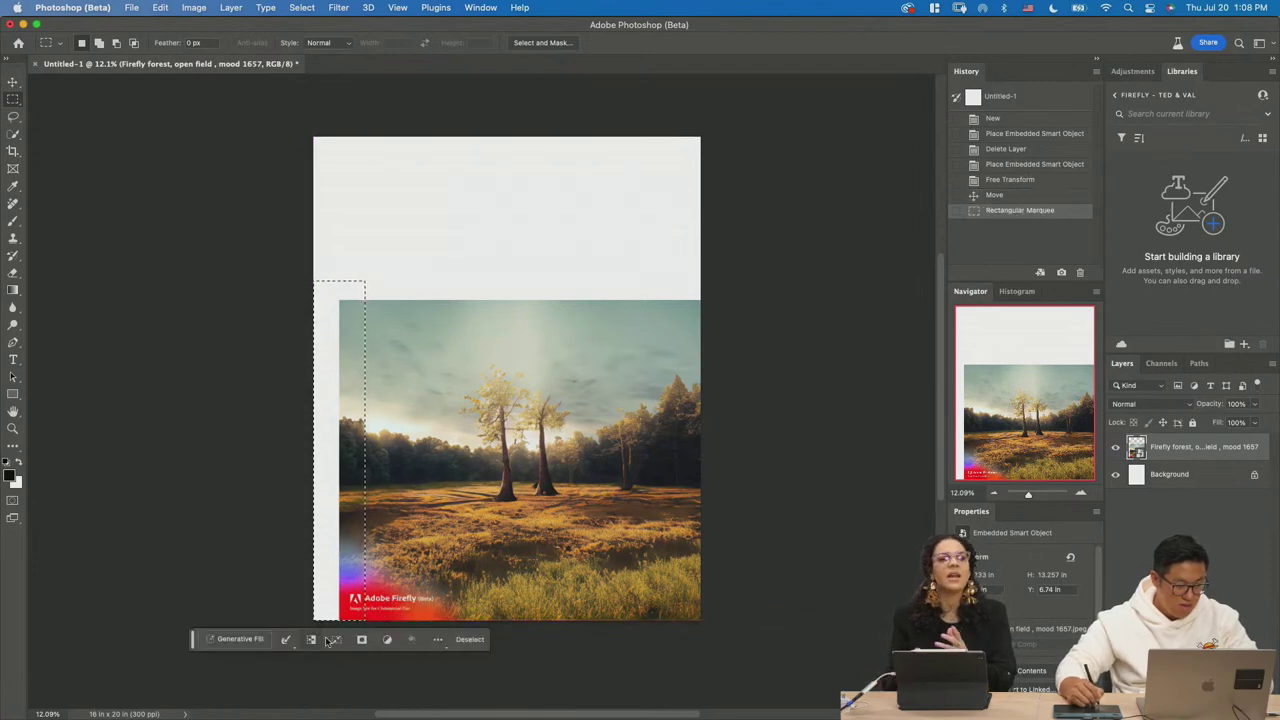
left_click(238, 639)
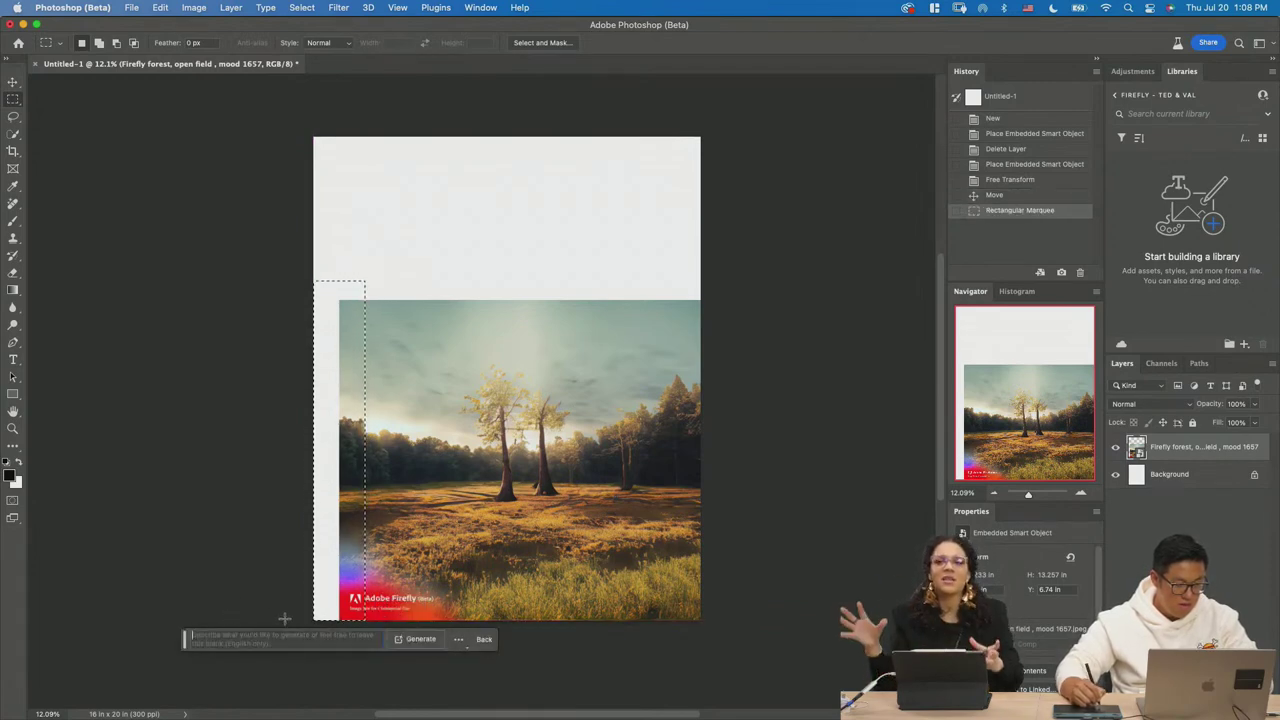
left_click(421, 643)
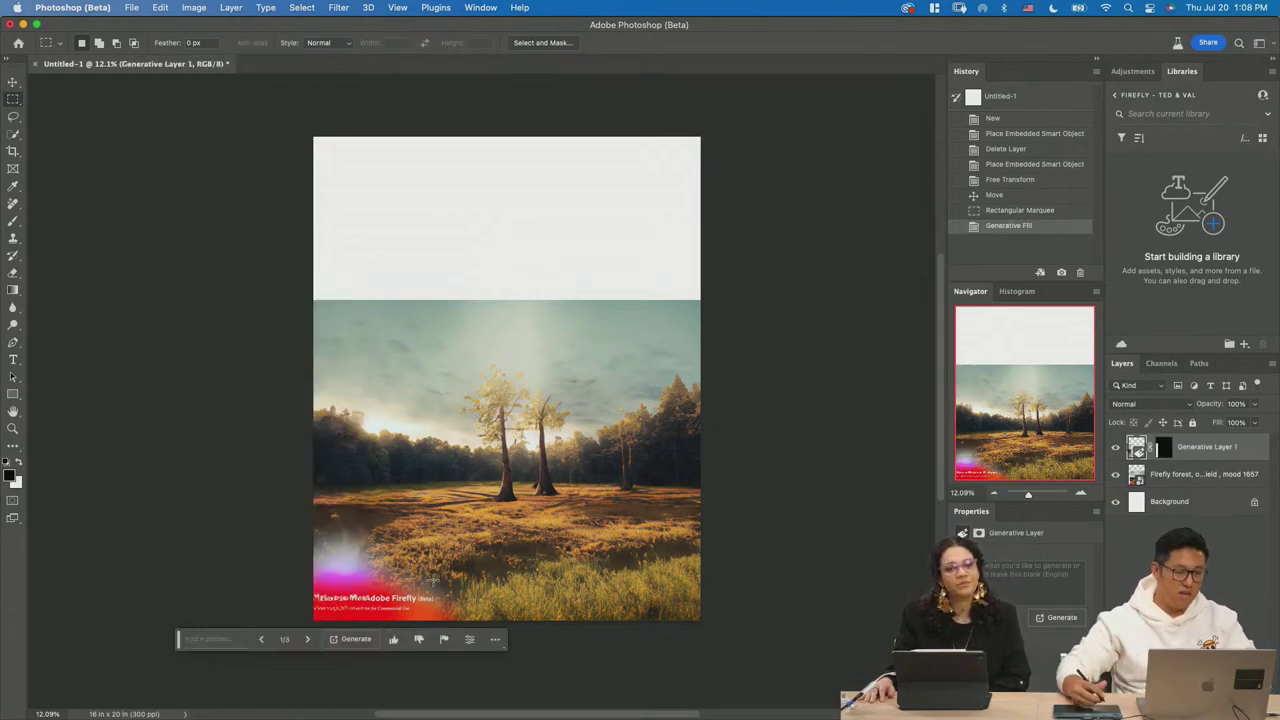
key("ctrl+z")
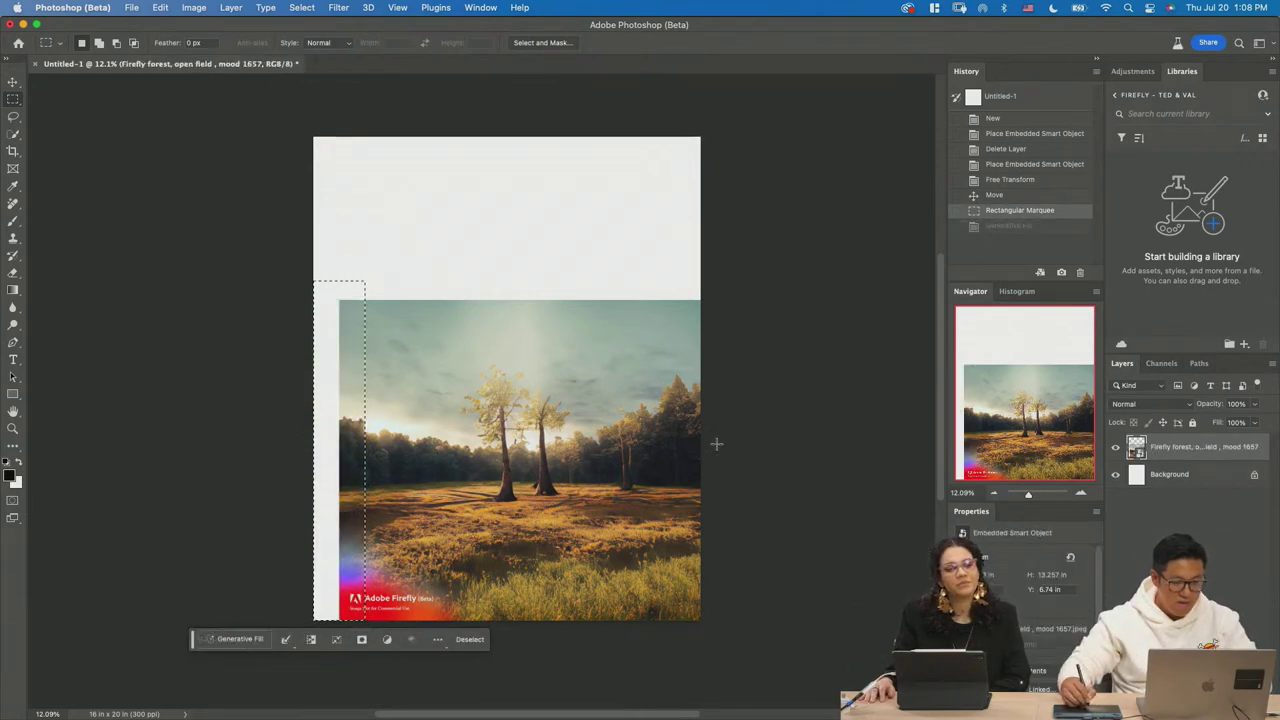
key("ctrl+d")
Move the forest image to close the blank strip so it spans the full canvas width.
key("v")
left_click_drag(603, 460, 562, 508)
left_click_drag(563, 443, 590, 397)
Lasso the large lower-left corner of the forest image around the Firefly watermark and copy it onto a new layer.
key("l")
mouse_move(318, 512)
left_mouse_down()
mouse_move(263, 566)
mouse_move(449, 651)
mouse_move(425, 548)
mouse_move(318, 513)
left_mouse_up()
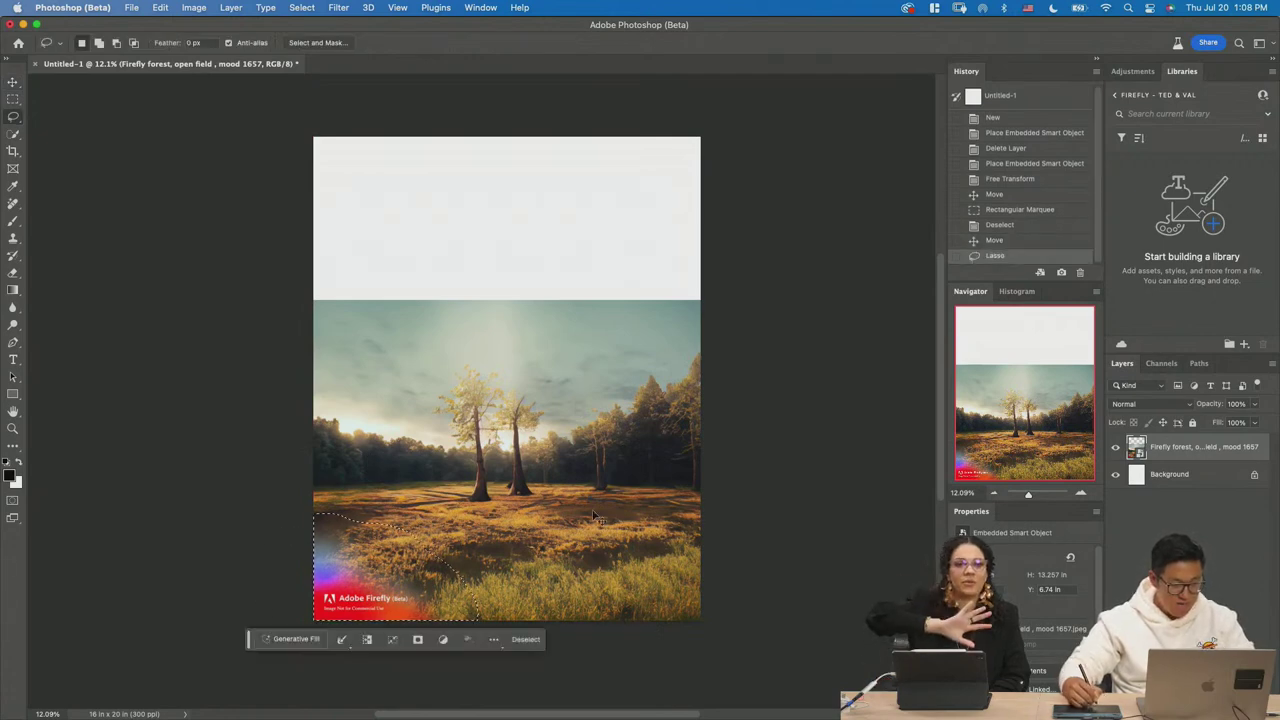
key("super+c")
key("super+v")
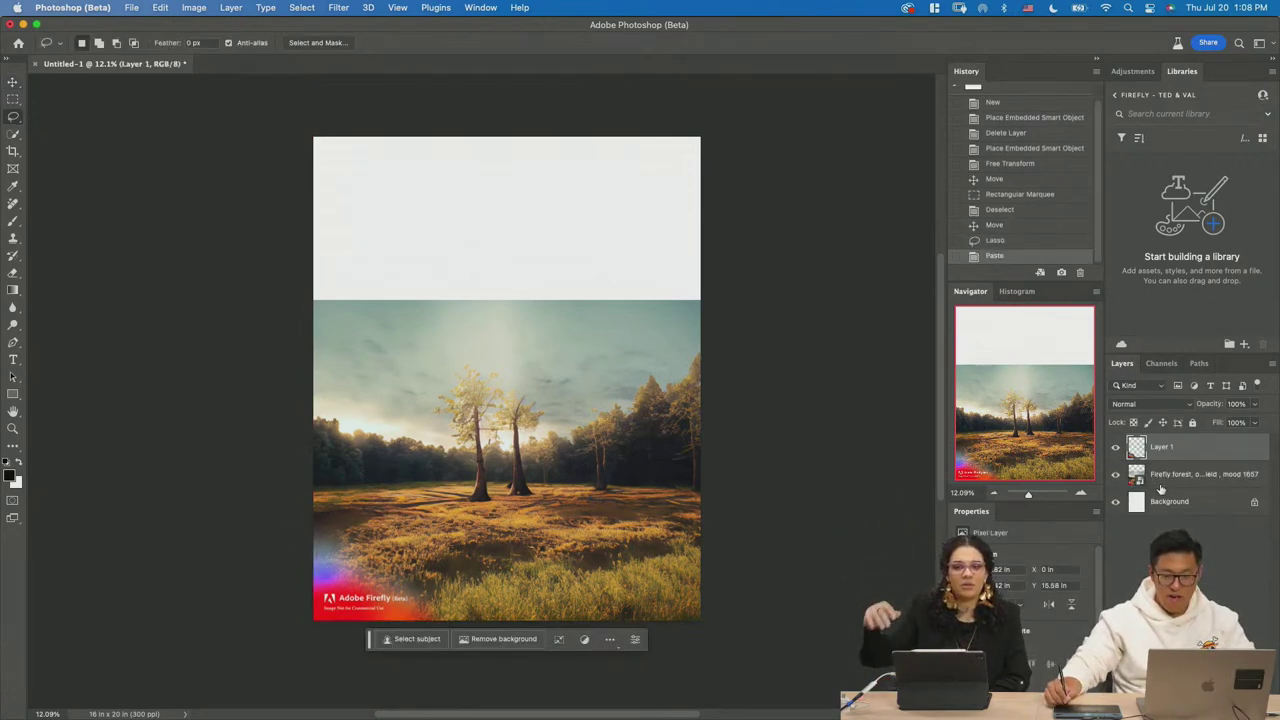
Move the forest image layer down to a Y position of about 7.78 in so its watermark shifts past the canvas edge.
left_click(1160, 480)
key("v")
left_click_drag(530, 435, 532, 460)
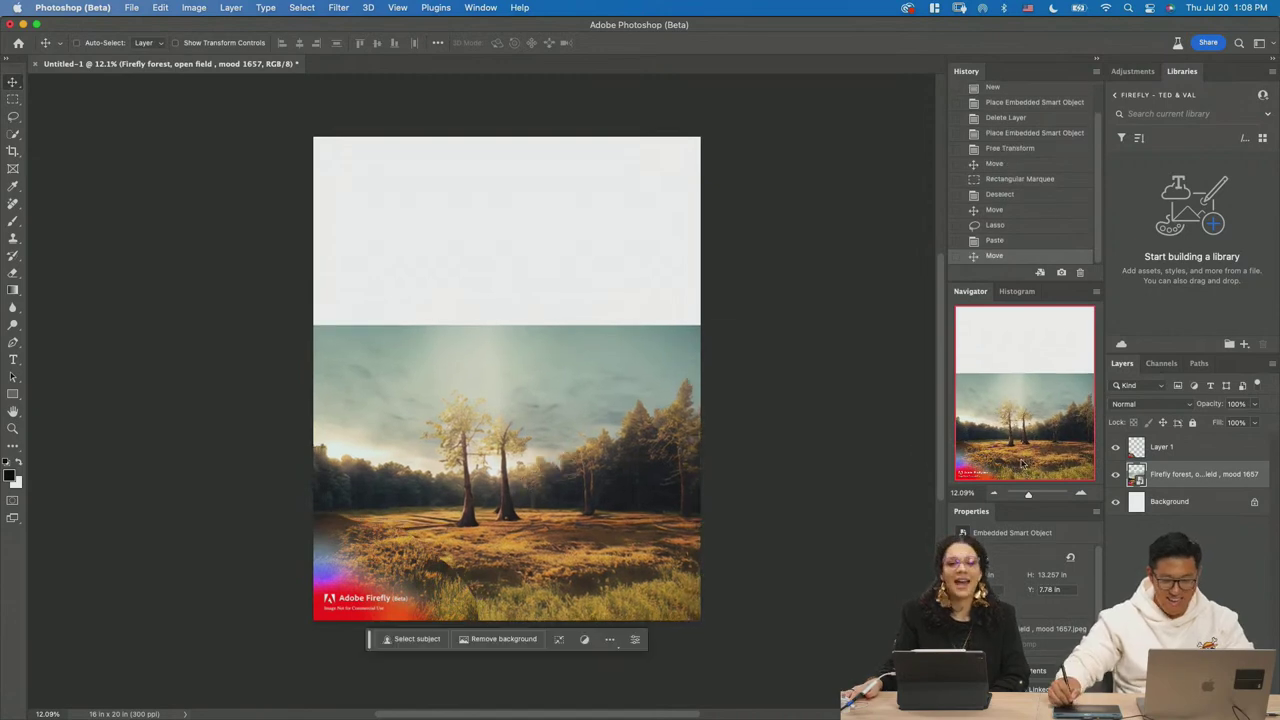
Lasso a smaller area around the watermark, copy it from the forest image onto a new layer, and delete the first pasted layer.
key("l")
mouse_move(326, 622)
left_mouse_down()
mouse_move(409, 624)
mouse_move(416, 607)
mouse_move(407, 591)
mouse_move(316, 580)
left_mouse_up()
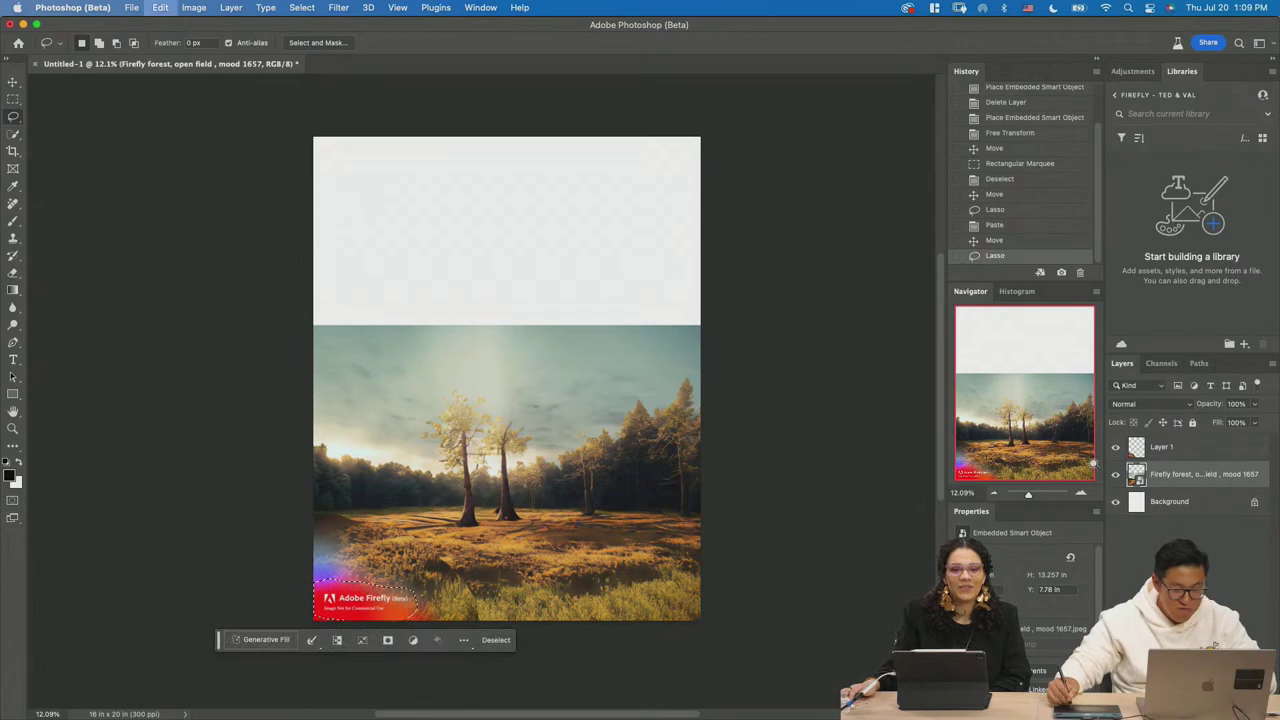
key("super+c")
key("super+v")
left_click(1158, 449)
key("BackSpace")
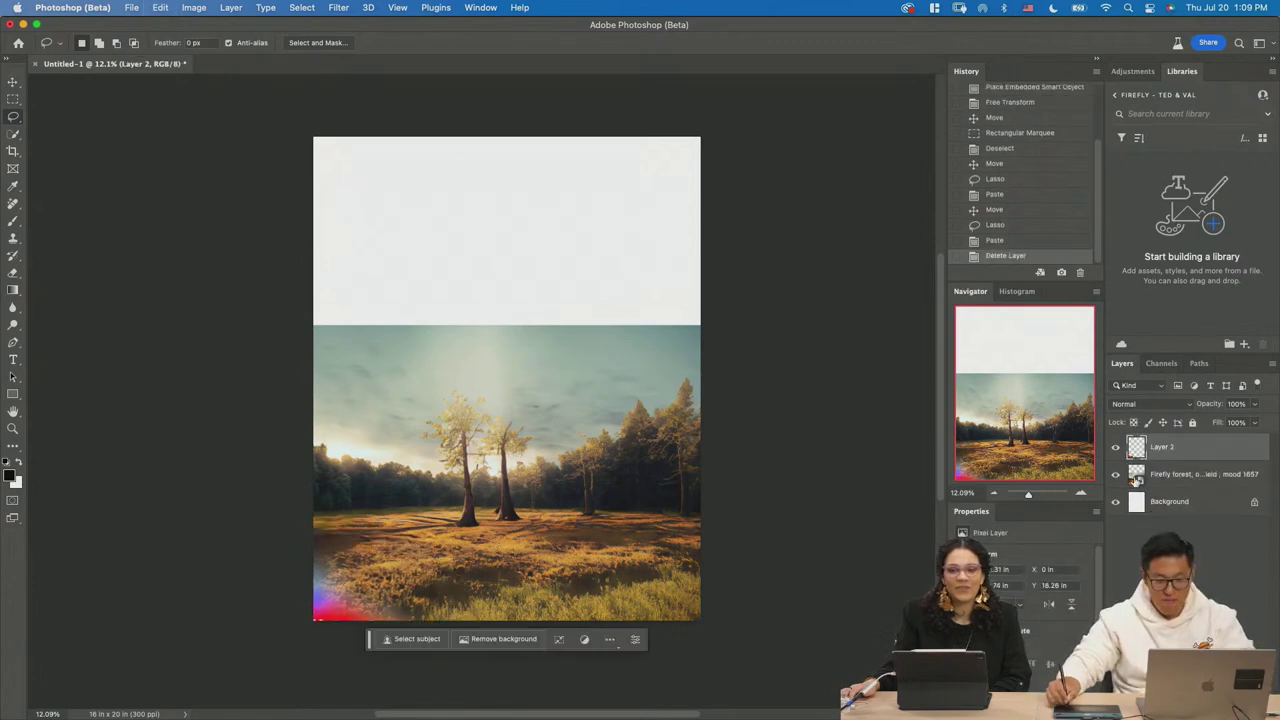
Enlarge the forest image to about 14.35 in high and reposition it at a Y position of about 6.18 in, filling the canvas width.
left_click(1160, 474)
key("v")
left_click_drag(530, 462, 530, 455)
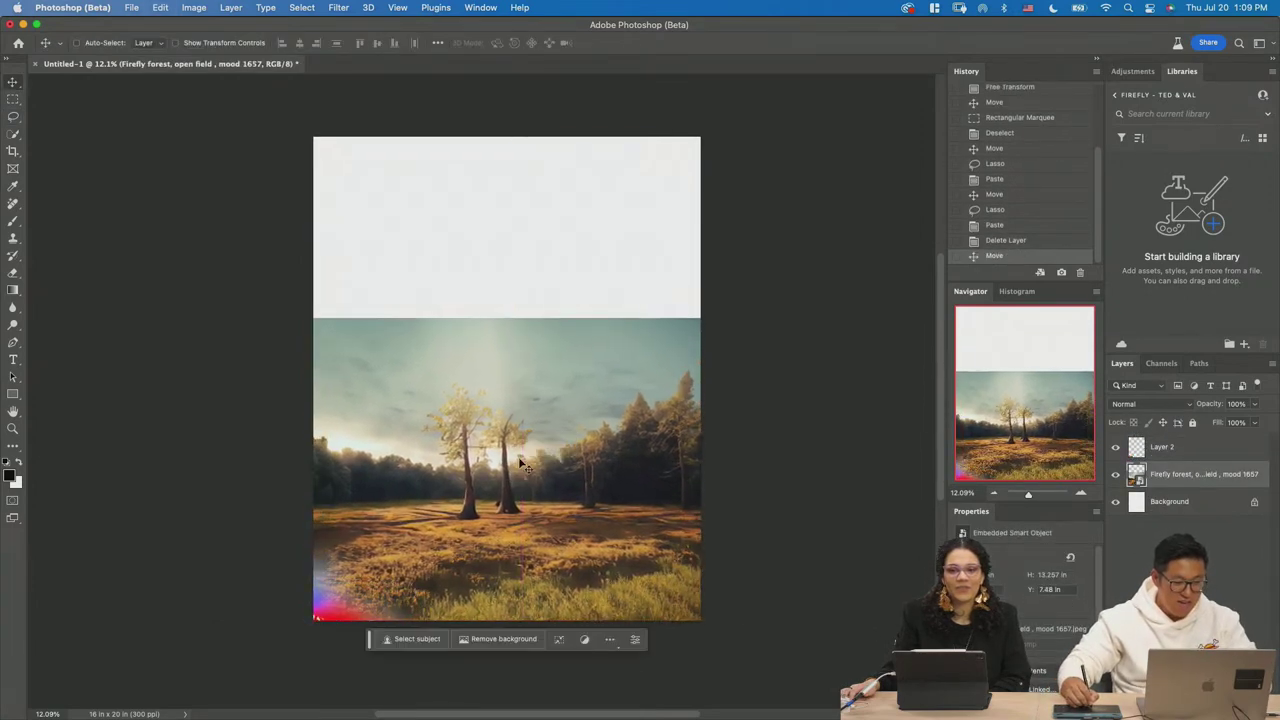
key("super+t")
left_click_drag(518, 321, 521, 291)
key("Return")
left_click_drag(529, 434, 548, 435)
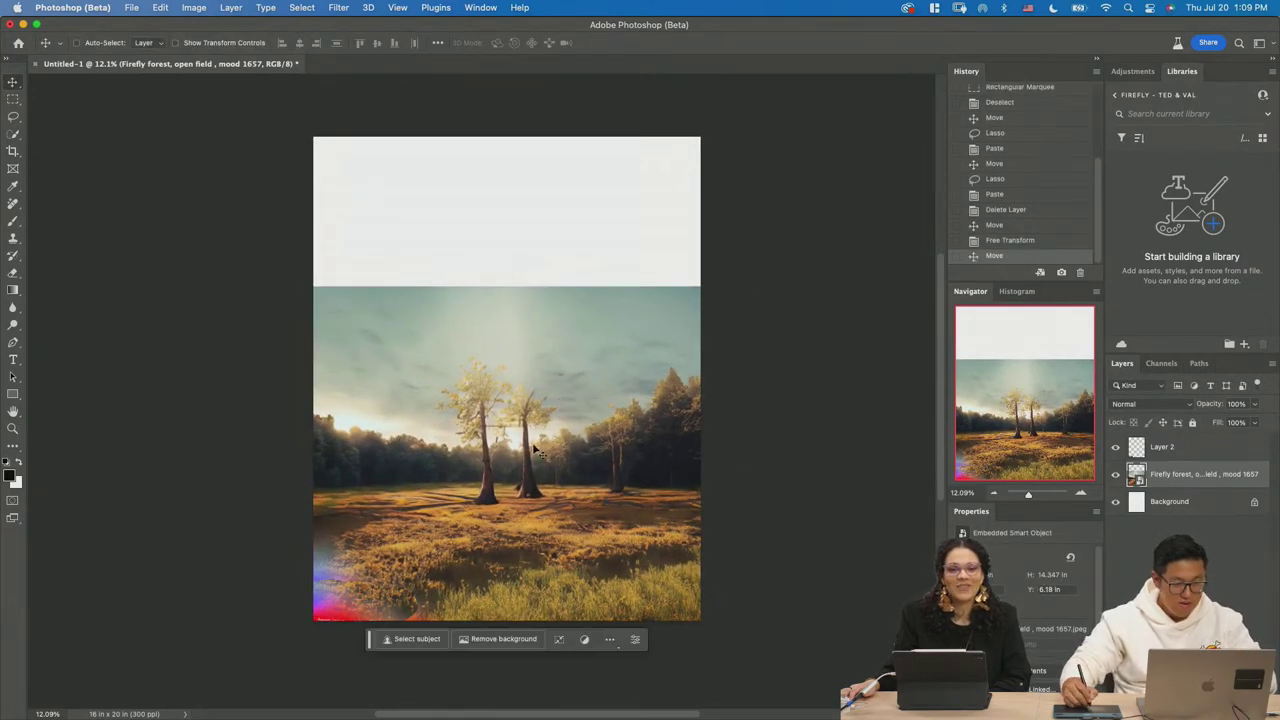
Lasso around the two central trees in the forest image and remove them with an empty-prompt Generative Fill.
key("w")
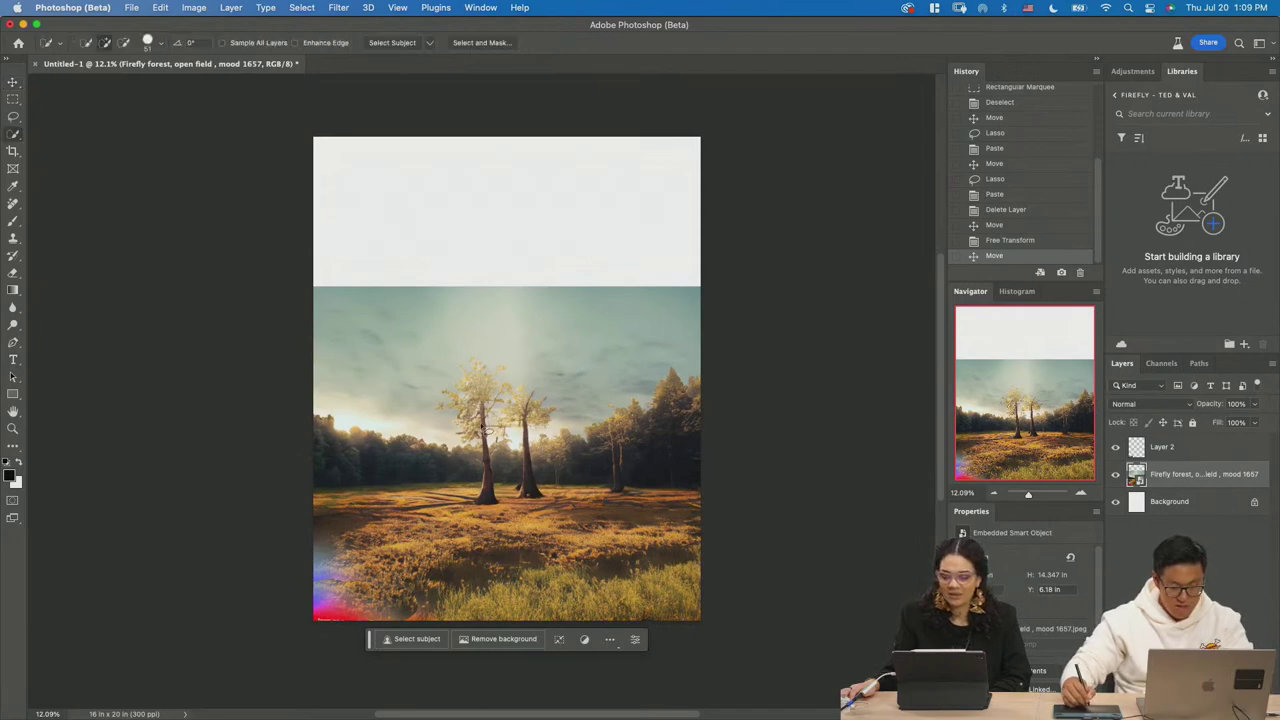
key("l")
mouse_move(462, 352)
left_mouse_down()
mouse_move(459, 522)
mouse_move(516, 535)
mouse_move(572, 462)
mouse_move(558, 376)
mouse_move(479, 350)
left_mouse_up()
left_click(410, 550)
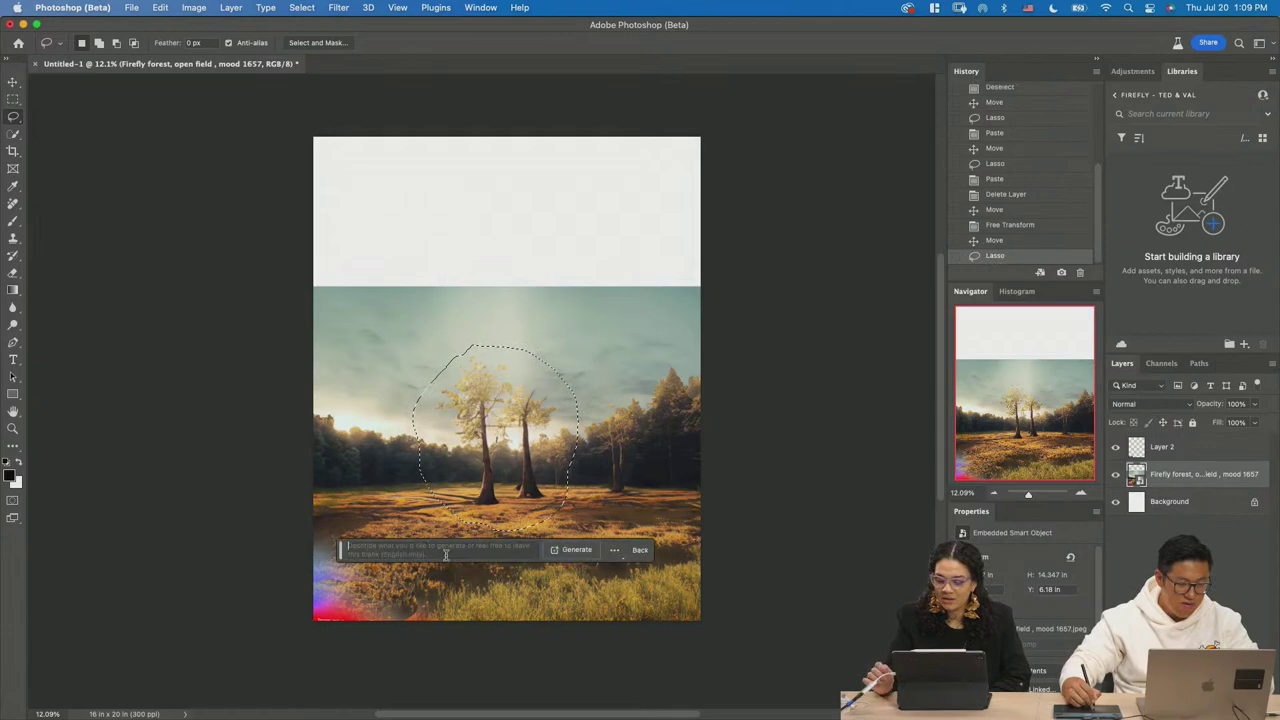
left_click(573, 550)
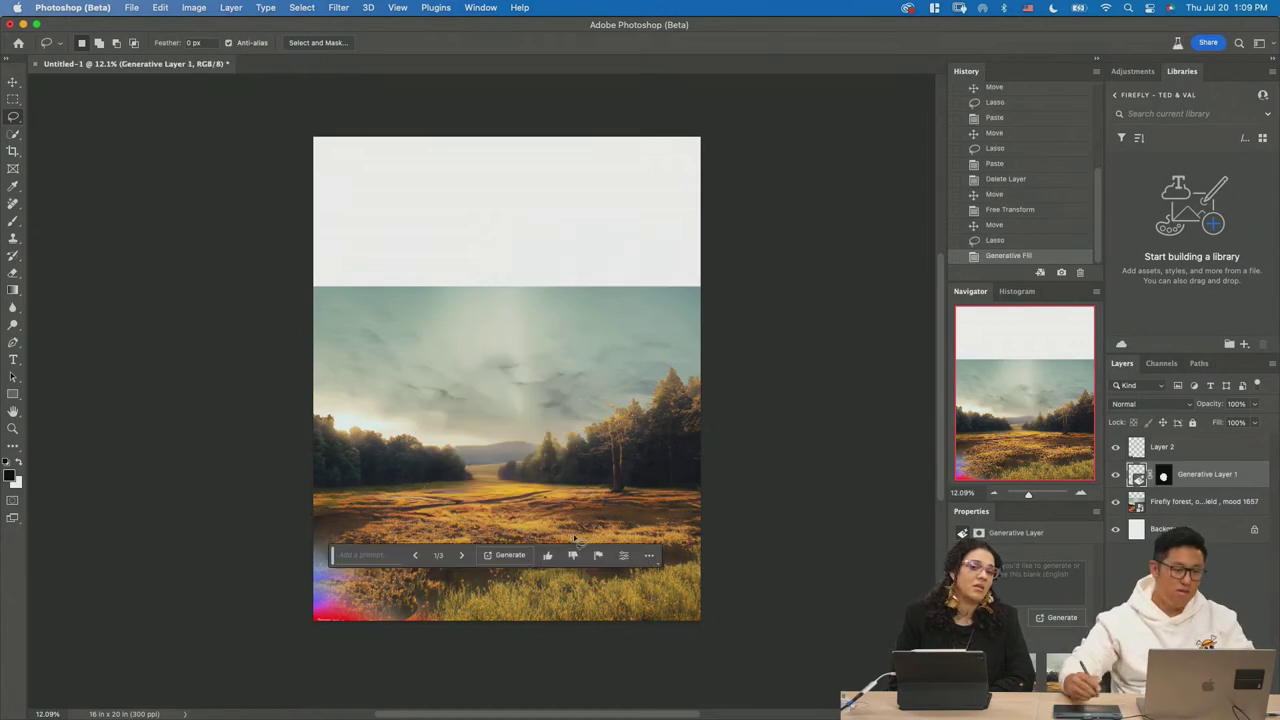
Compare the generated variations of the removed trees and choose the third one with the continuous treeline.
key("z")
mouse_move(549, 453)
left_mouse_down()
mouse_move(590, 470)
mouse_move(510, 505)
mouse_move(526, 516)
left_mouse_up()
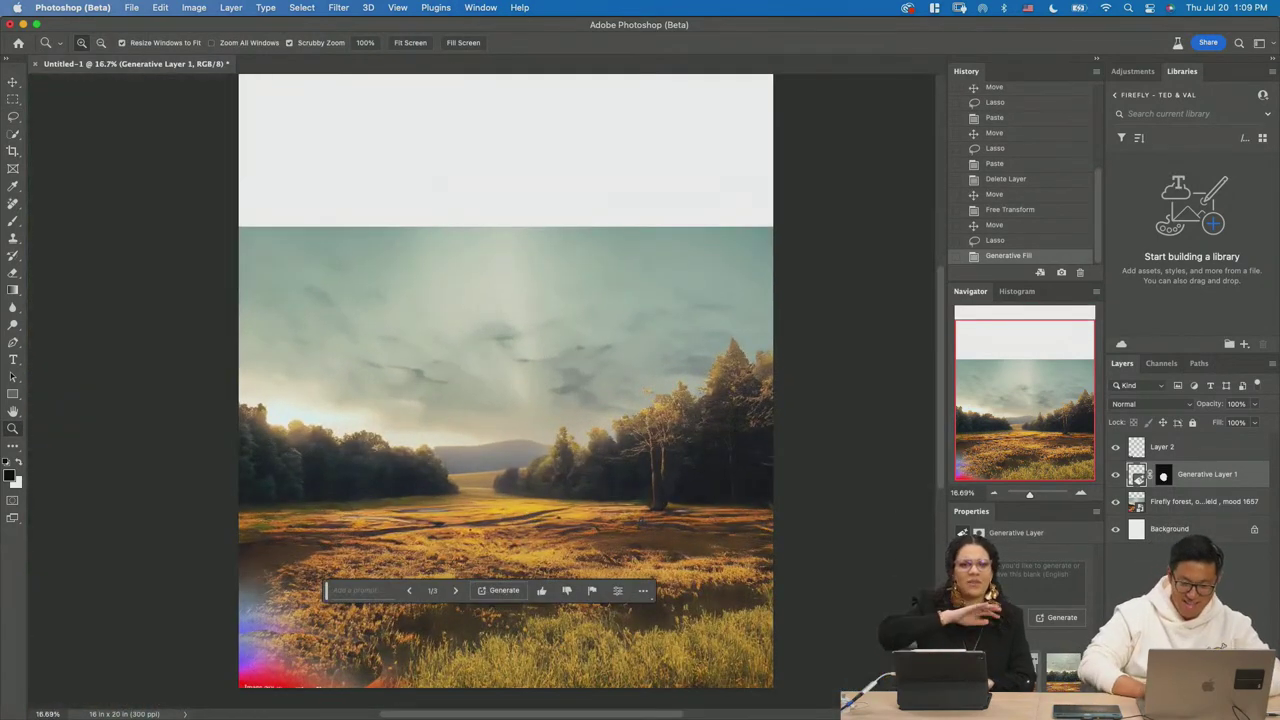
left_click(1050, 680)
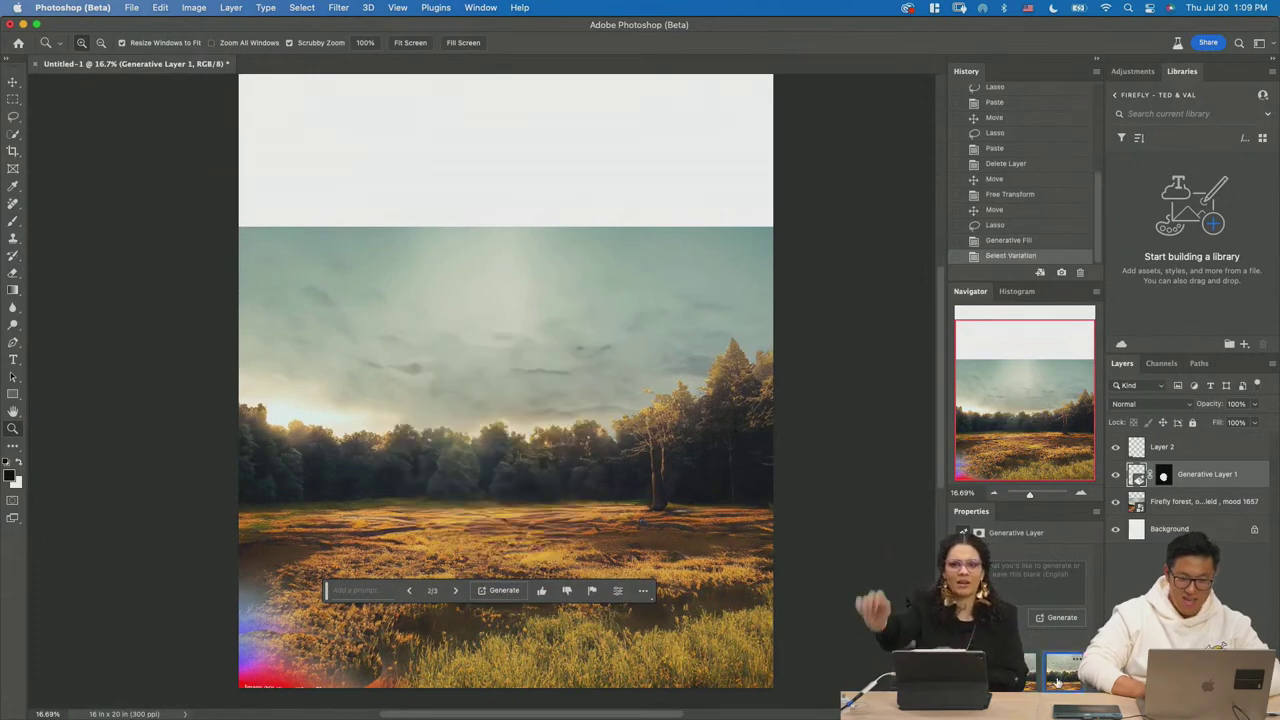
left_click(1063, 672)
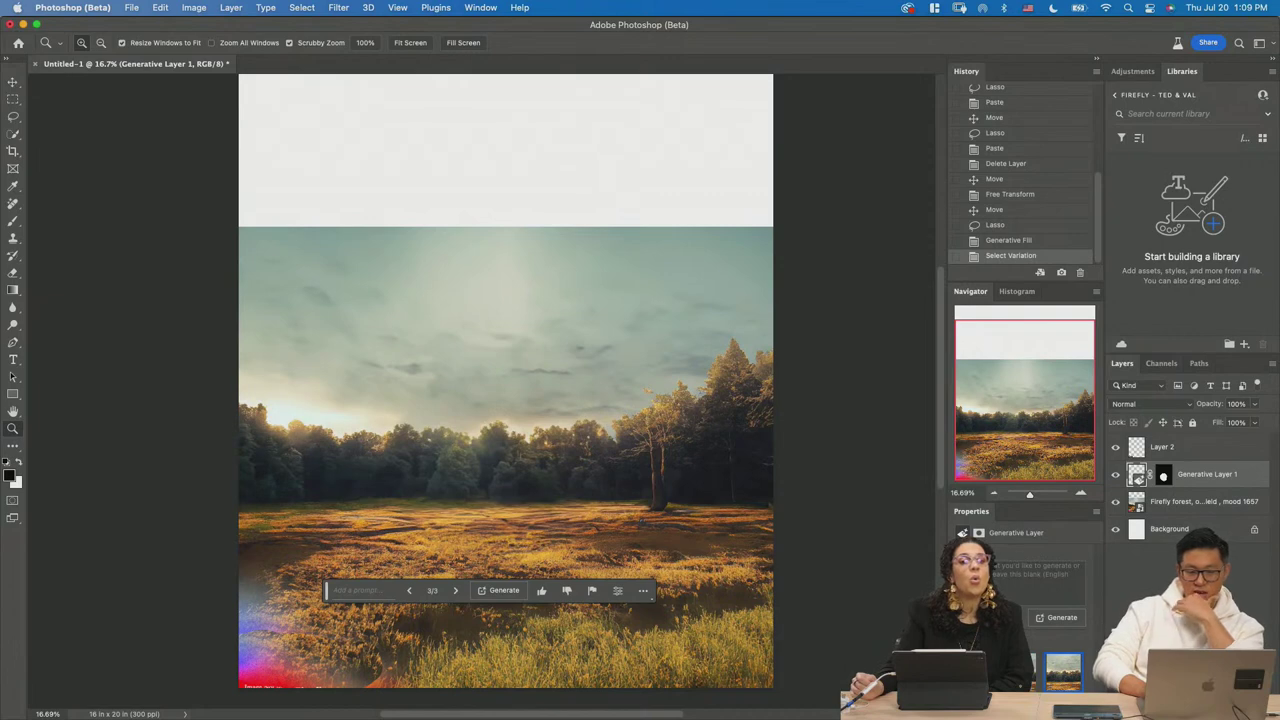
left_click(990, 672)
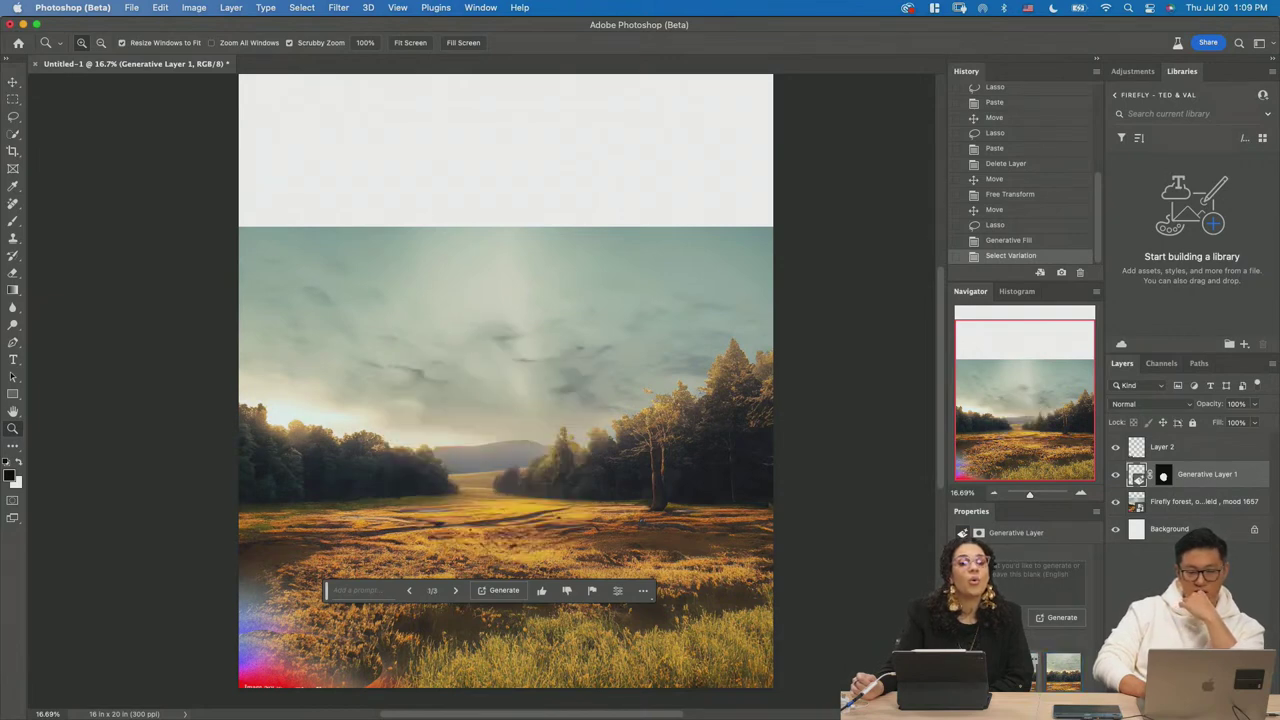
mouse_move(1059, 688)
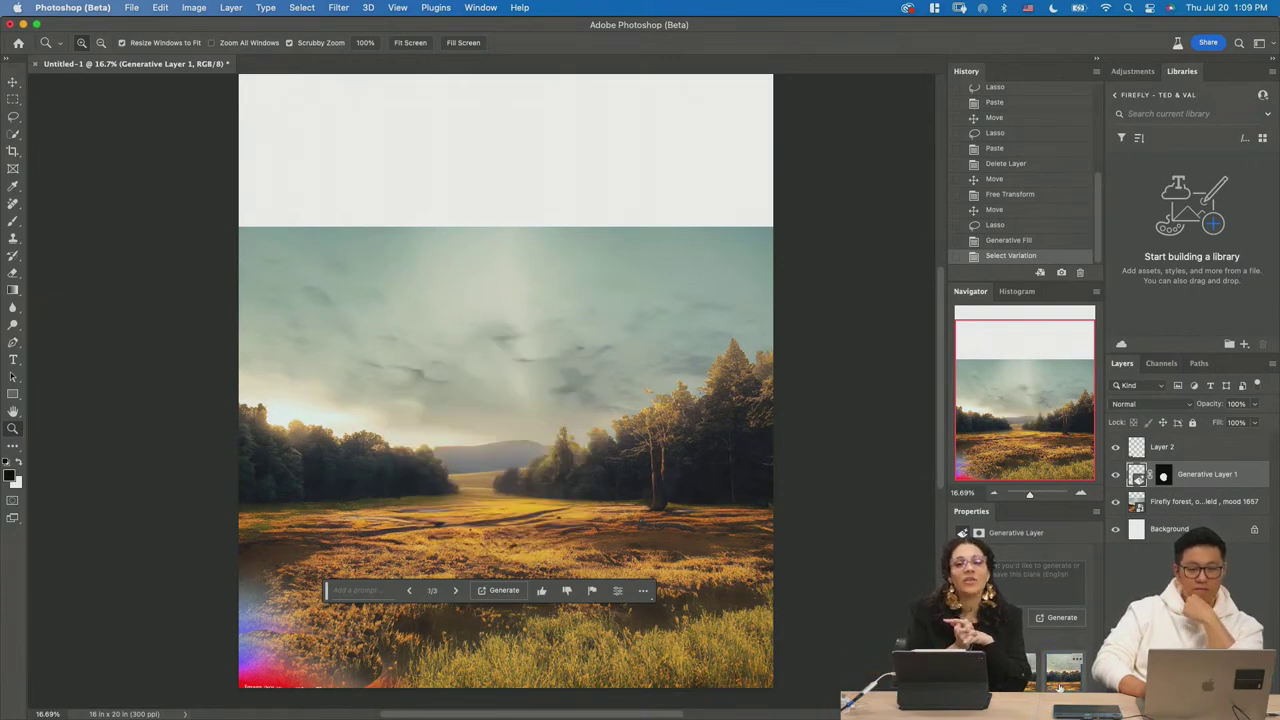
left_click(1059, 688)
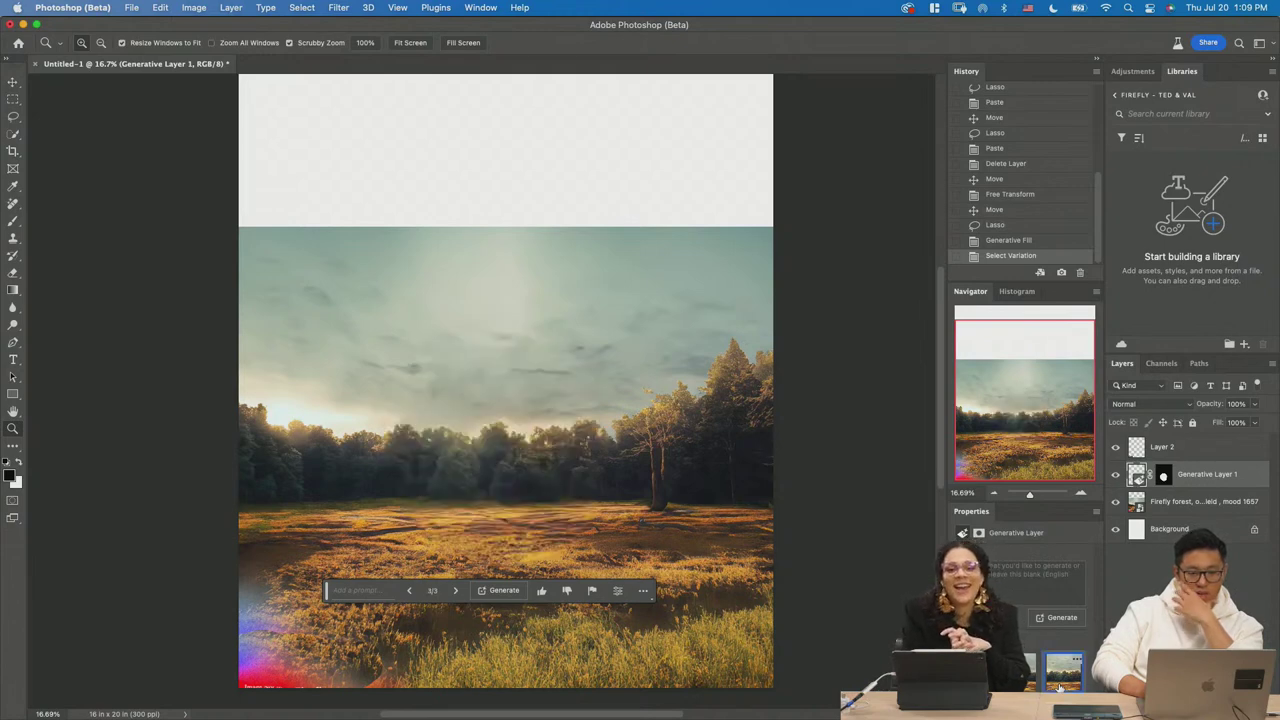
left_click(990, 672)
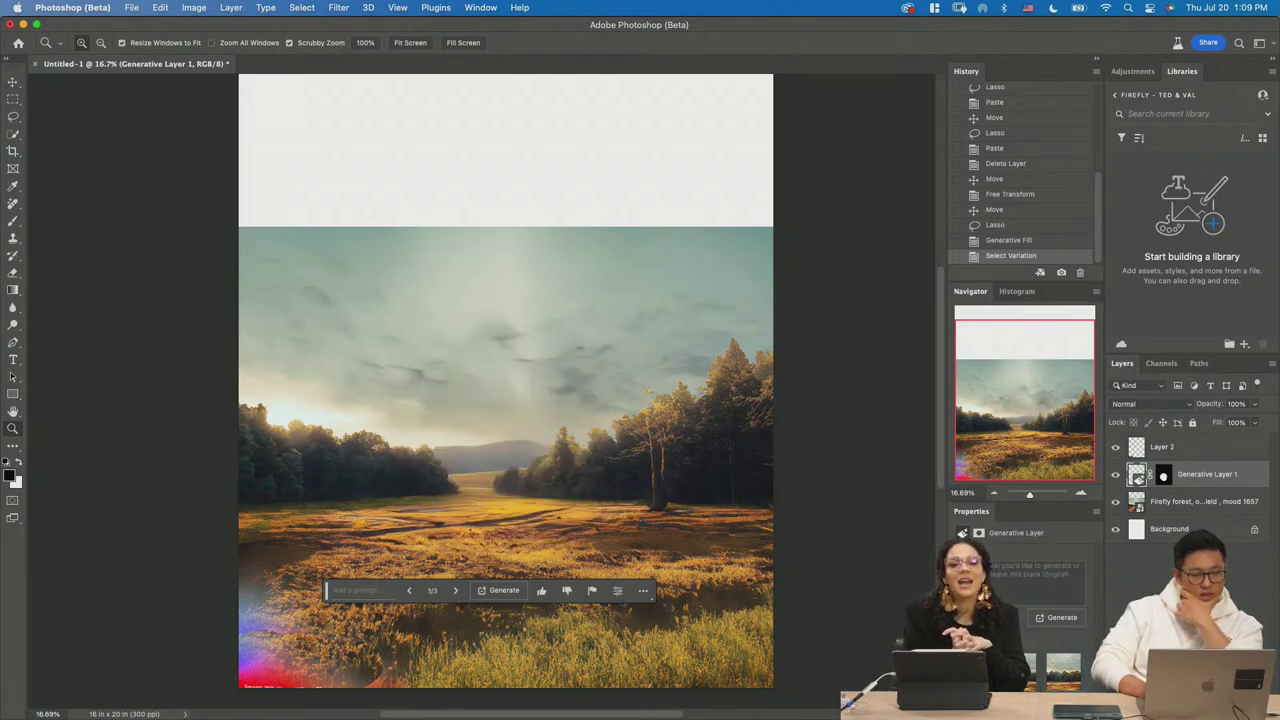
left_click(1065, 672)
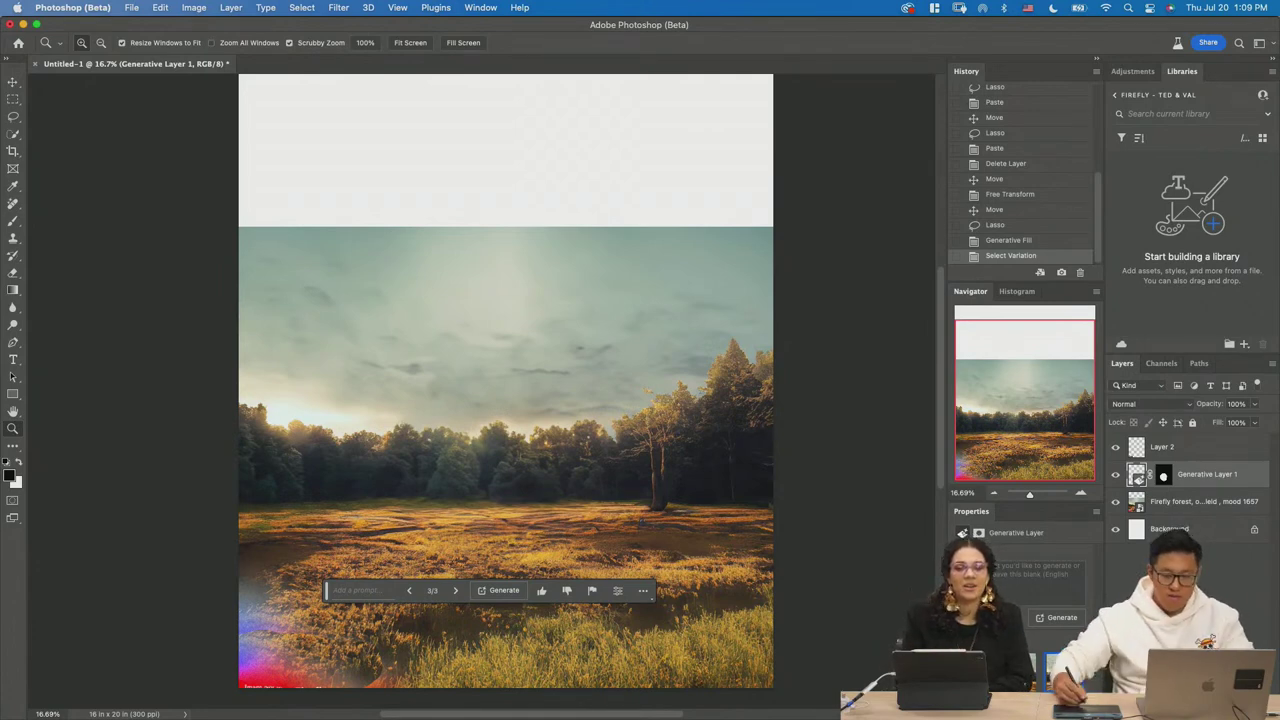
Add a new empty layer above the copied watermark layer.
left_click(1222, 449)
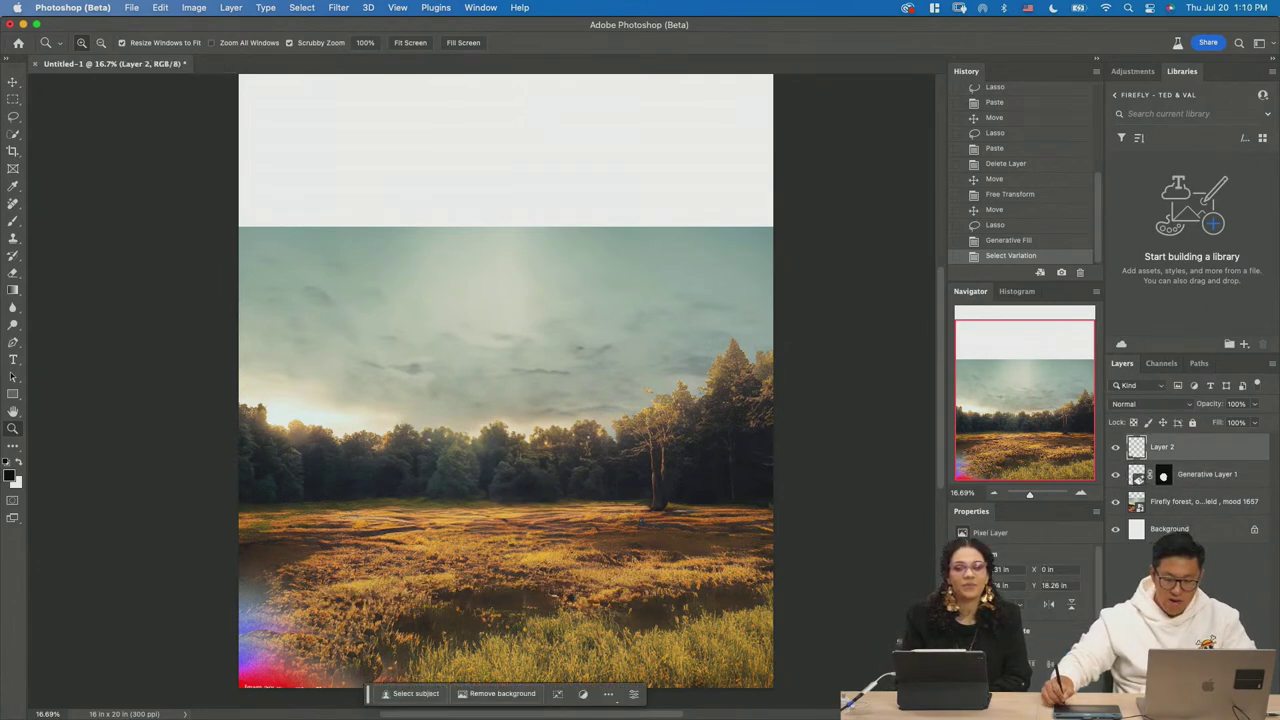
key("super+shift+alt+n")
Try freehand brush strokes over the sky and treeline on the new layer, then undo them.
key("b")
mouse_move(451, 360)
left_mouse_down()
mouse_move(466, 354)
mouse_move(407, 362)
left_mouse_up()
mouse_move(430, 298)
left_mouse_down()
mouse_move(604, 345)
mouse_move(540, 505)
mouse_move(590, 300)
mouse_move(434, 386)
mouse_move(540, 440)
mouse_move(500, 520)
mouse_move(518, 440)
left_mouse_up()
key("super+z")
key("super+z")
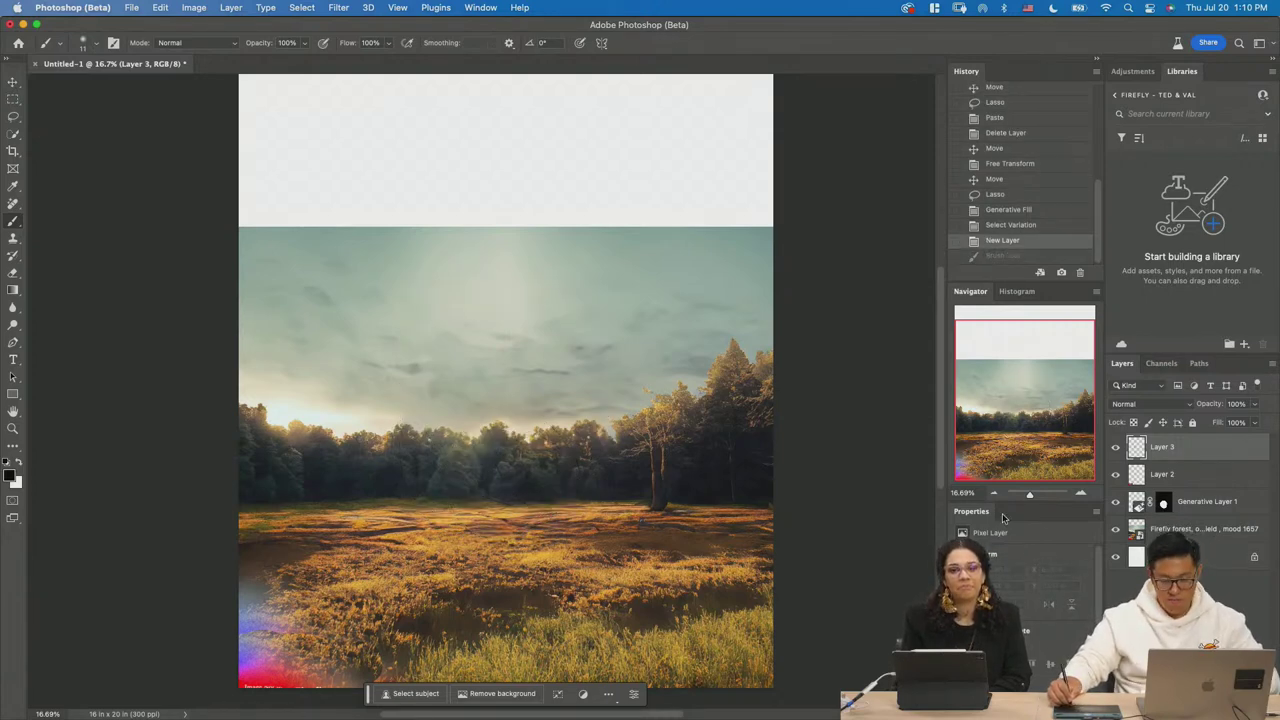
Switch Generative Layer 1 to its first variation and try freehand brush strokes over the sky on Layer 3, undoing them.
left_click(1207, 501)
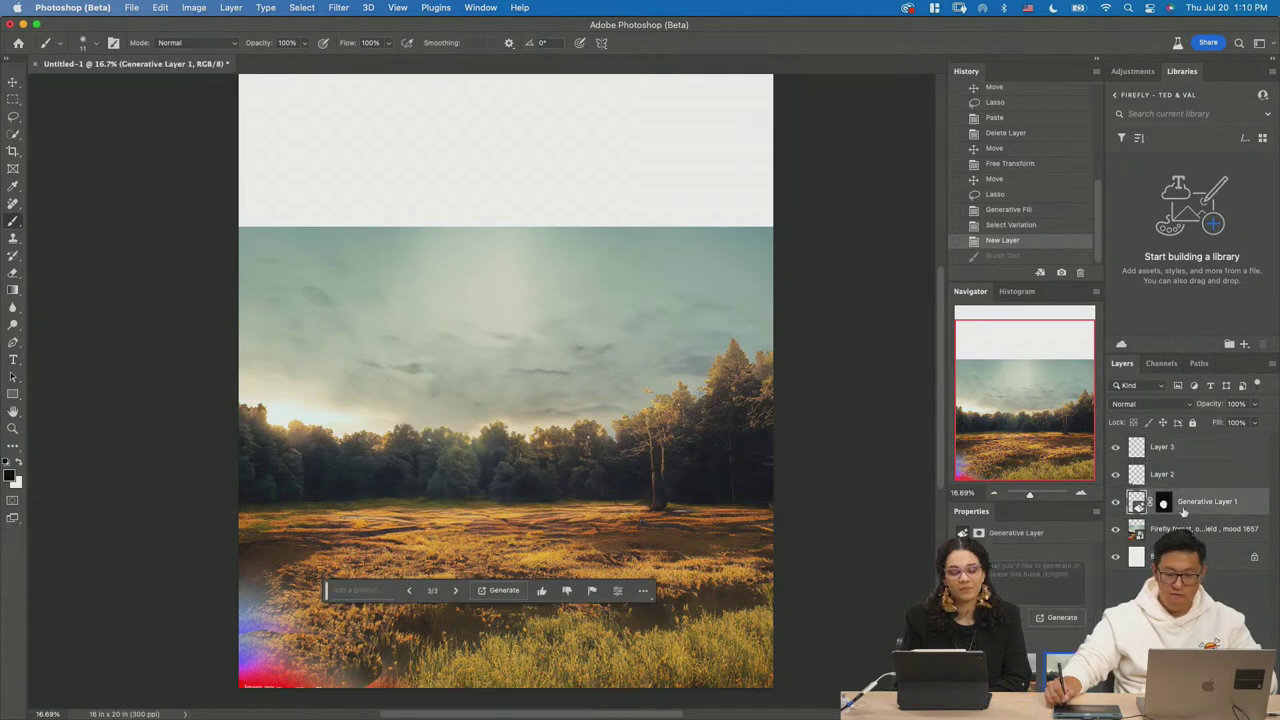
left_click(980, 670)
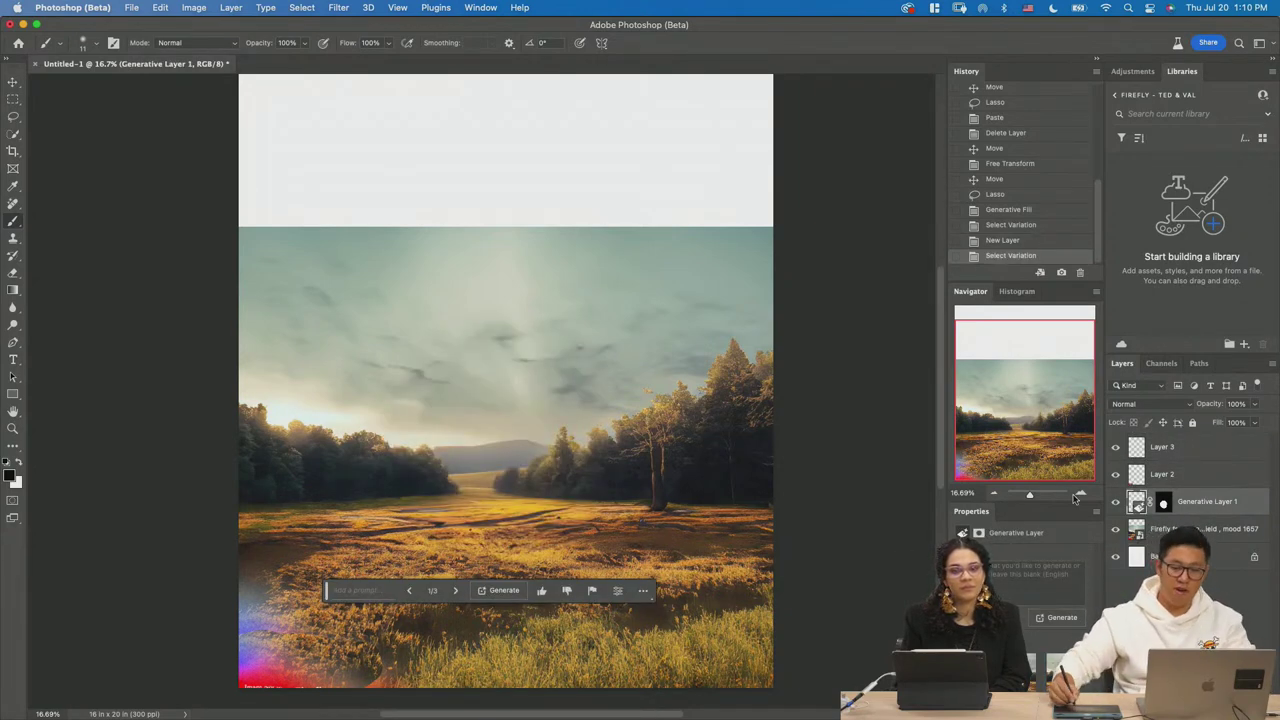
left_click(1165, 452)
mouse_move(447, 430)
left_mouse_down()
mouse_move(468, 374)
mouse_move(502, 364)
mouse_move(517, 386)
mouse_move(505, 453)
mouse_move(450, 394)
mouse_move(495, 410)
left_mouse_up()
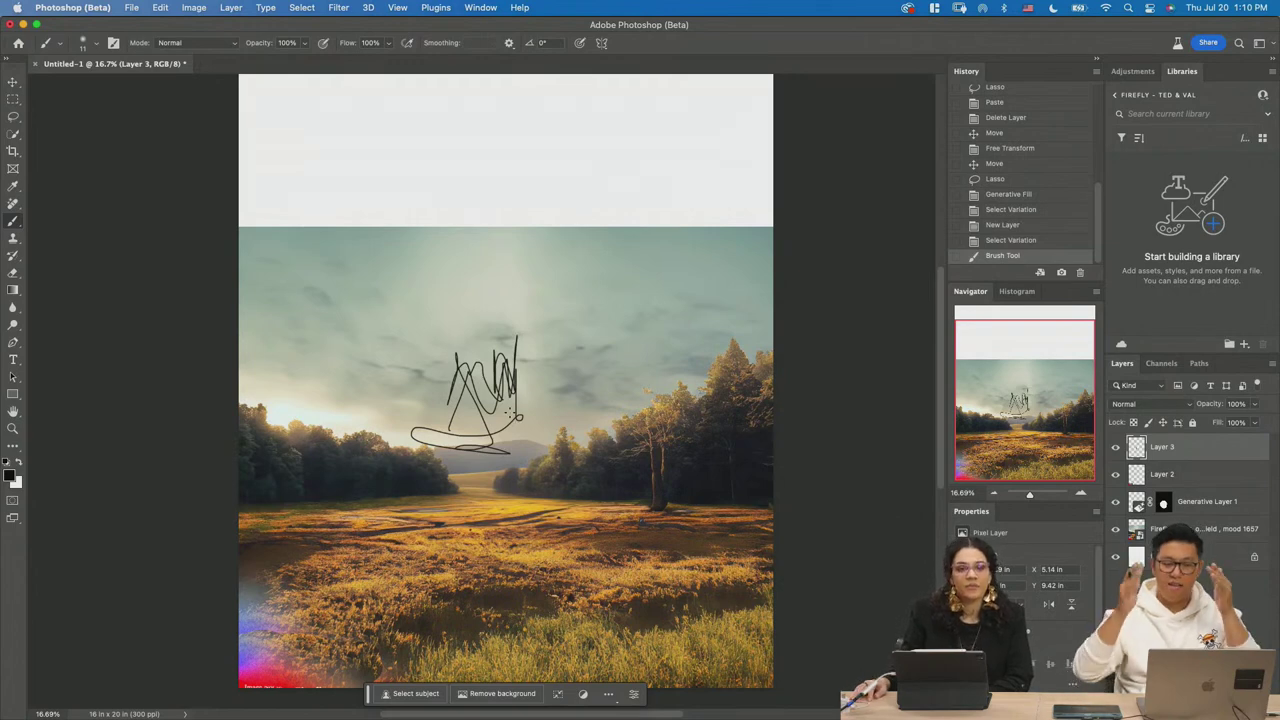
key("super+z")
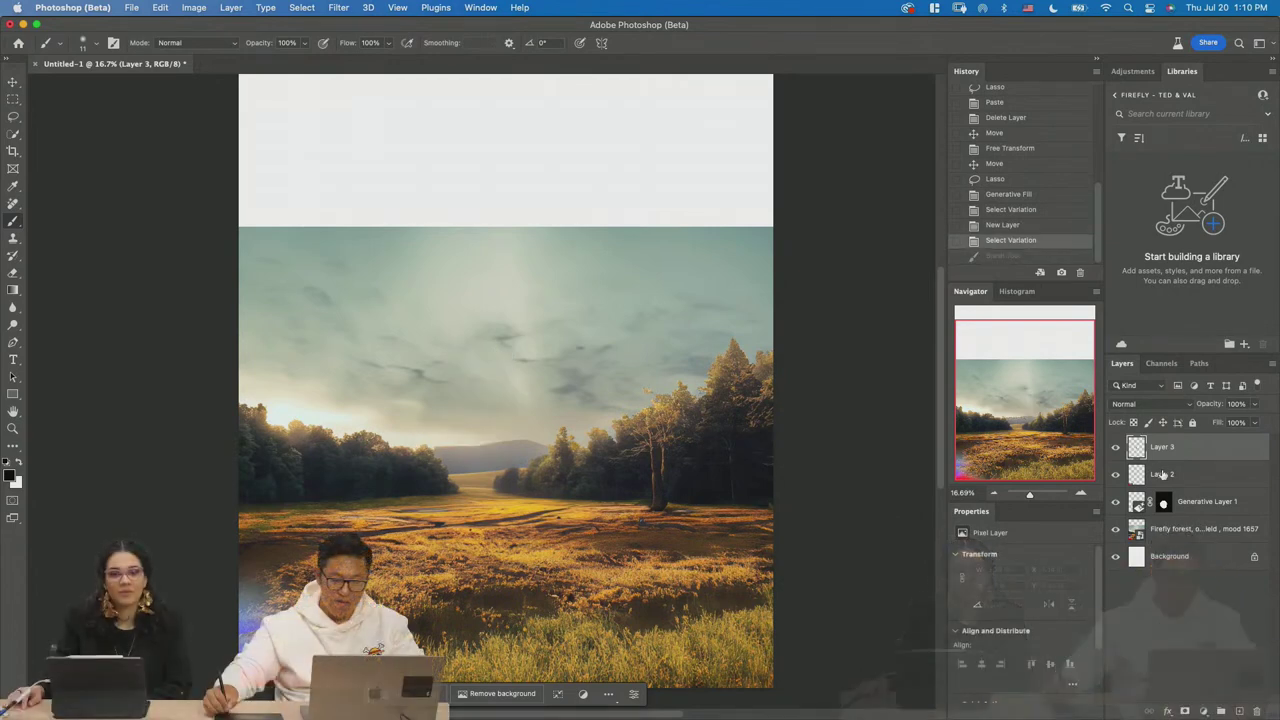
Set Generative Layer 1 back to its third variation with the continuous treeline.
left_click(1127, 500)
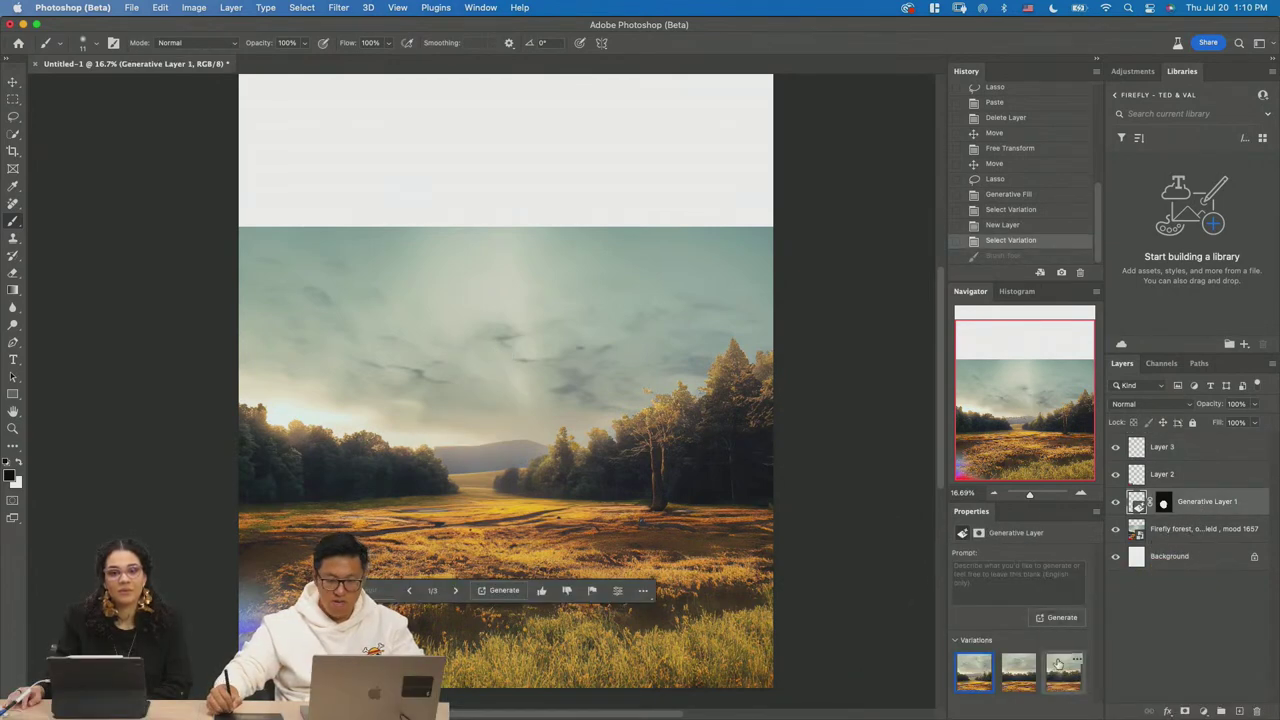
left_click(1063, 670)
key("z")
left_click_drag(580, 373, 550, 373)
Delete the empty Layer 3.
left_click(1187, 537)
left_click(1162, 447)
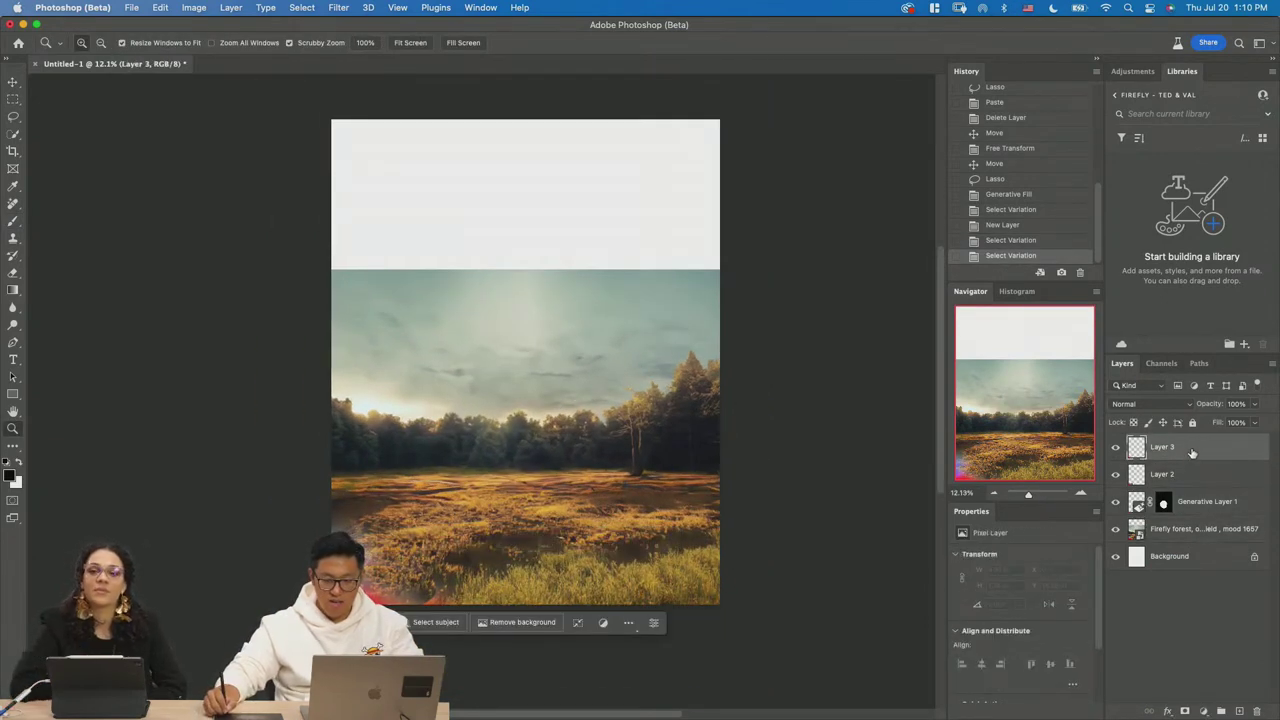
key("Delete")
Switch to Adobe Firefly in Chrome, enlarge the forest image with two central trees and open it in Generative fill.
key("super+Tab")
key("super+Tab")
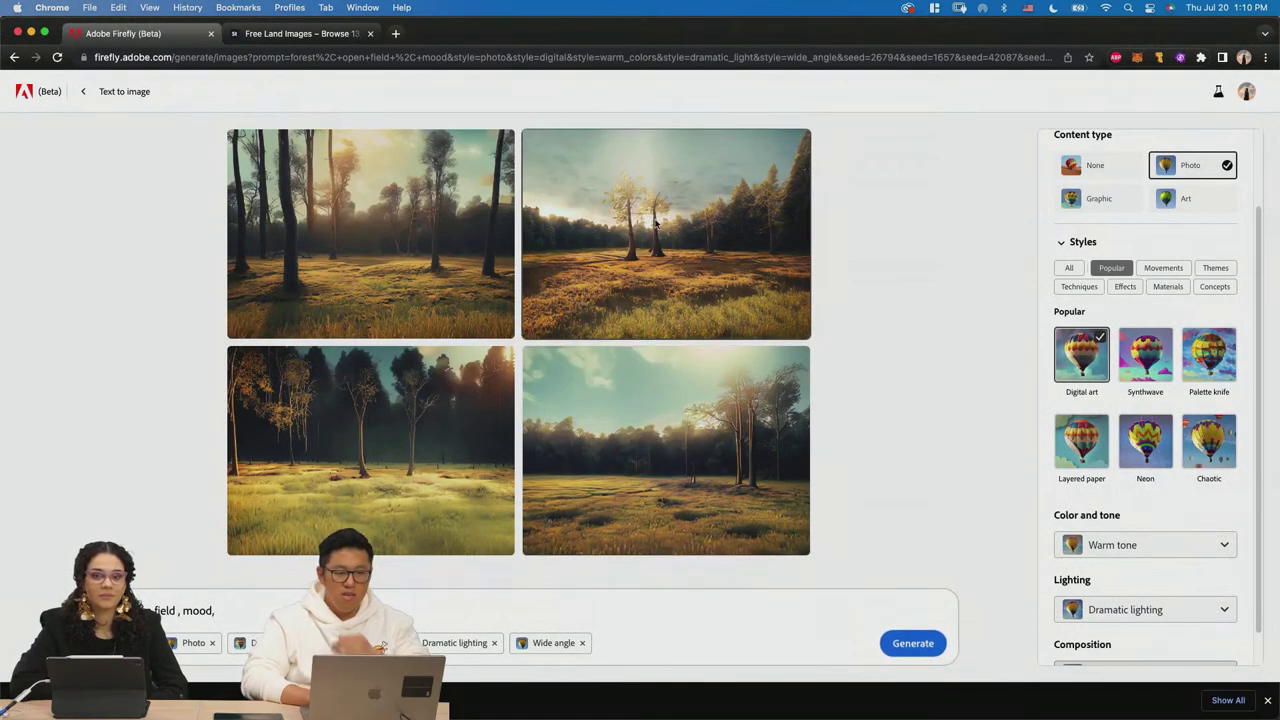
left_click(653, 220)
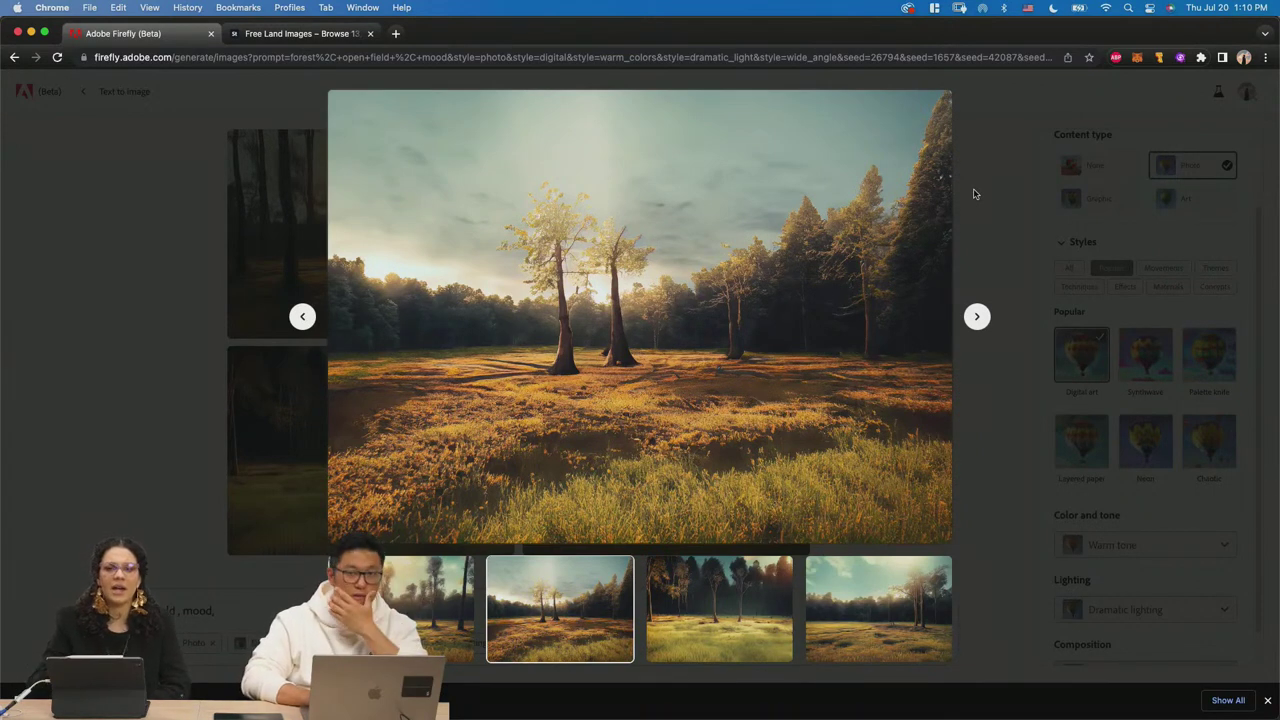
mouse_move(797, 226)
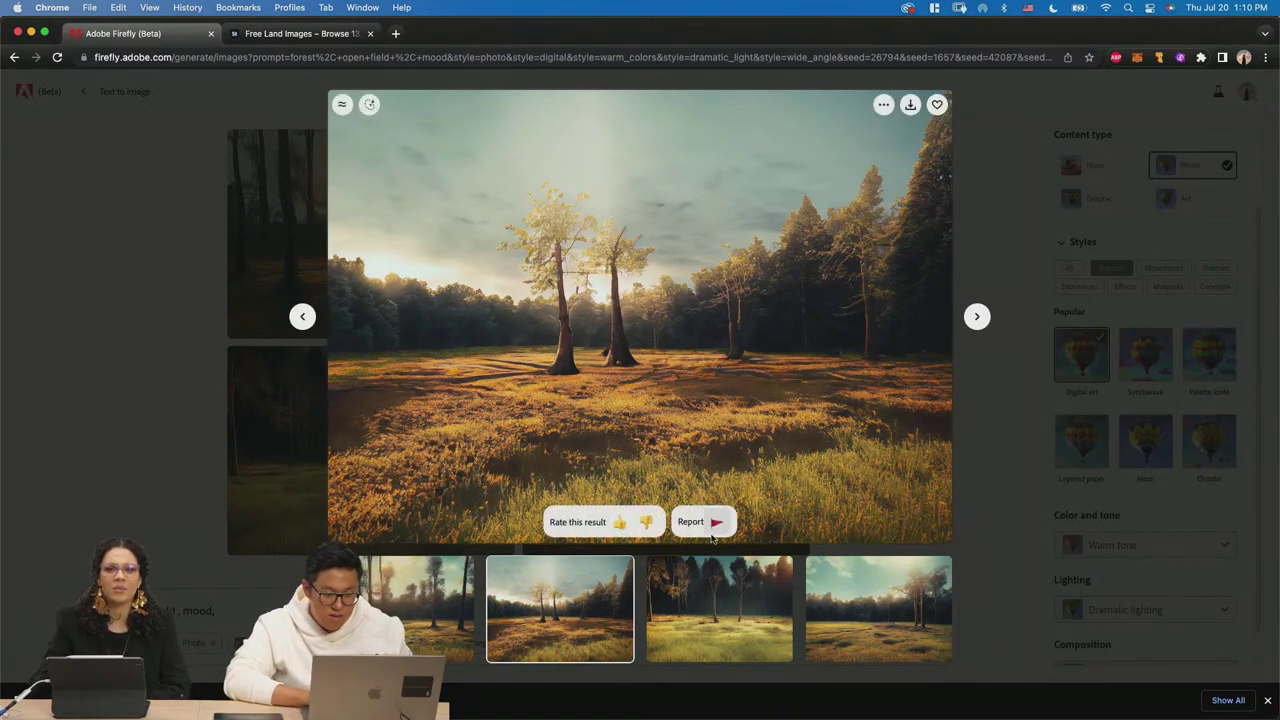
left_click(369, 105)
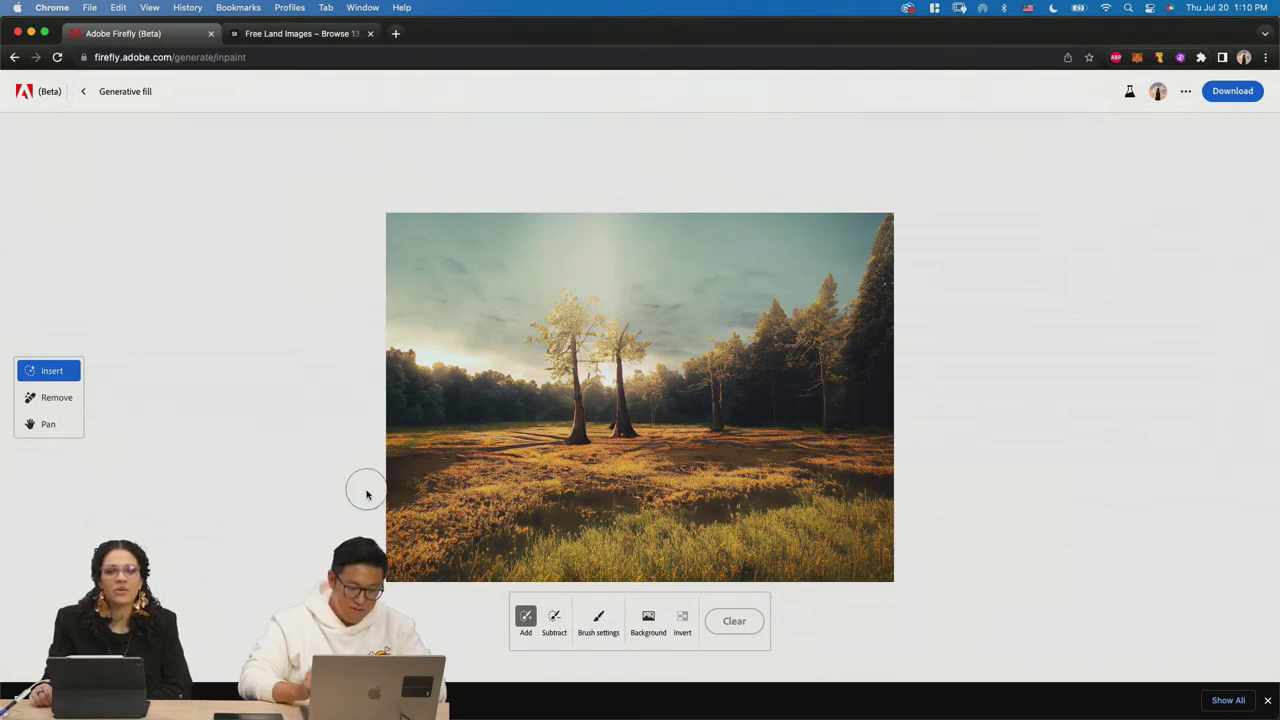
Leave Firefly's Generative fill without editing and open the Text to image page.
left_click(85, 92)
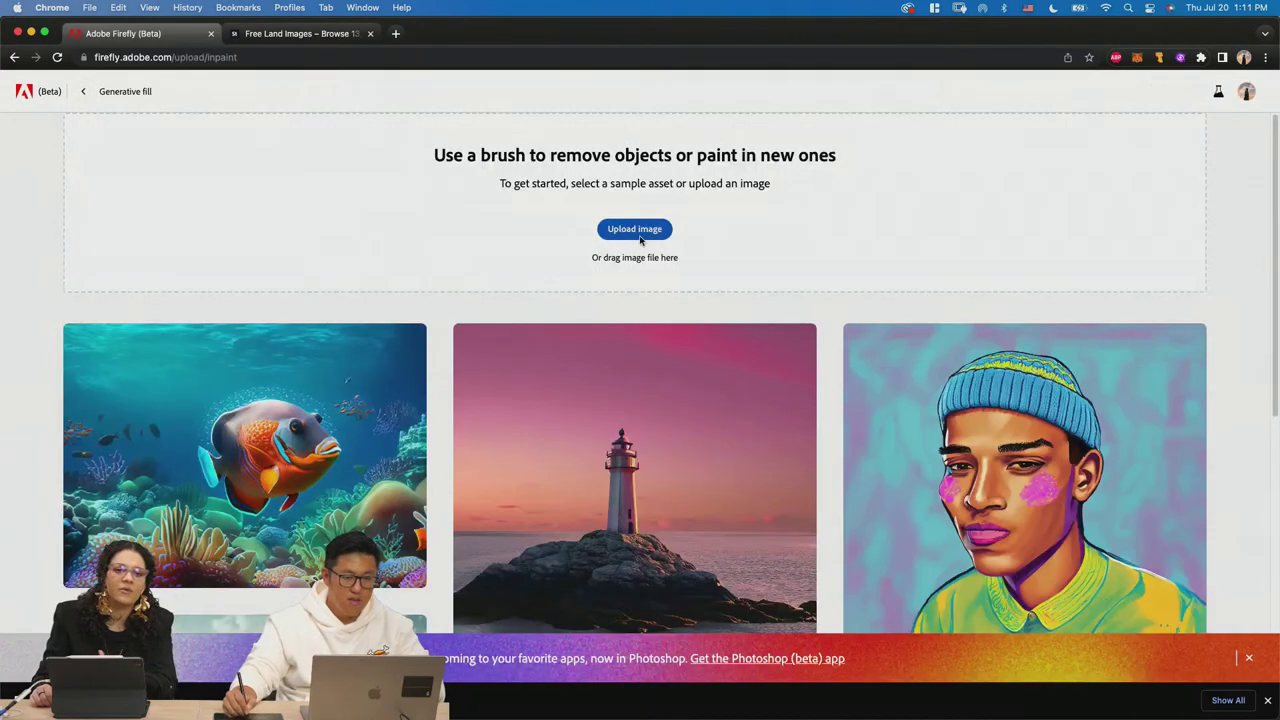
scroll(152, 216, "down", 4)
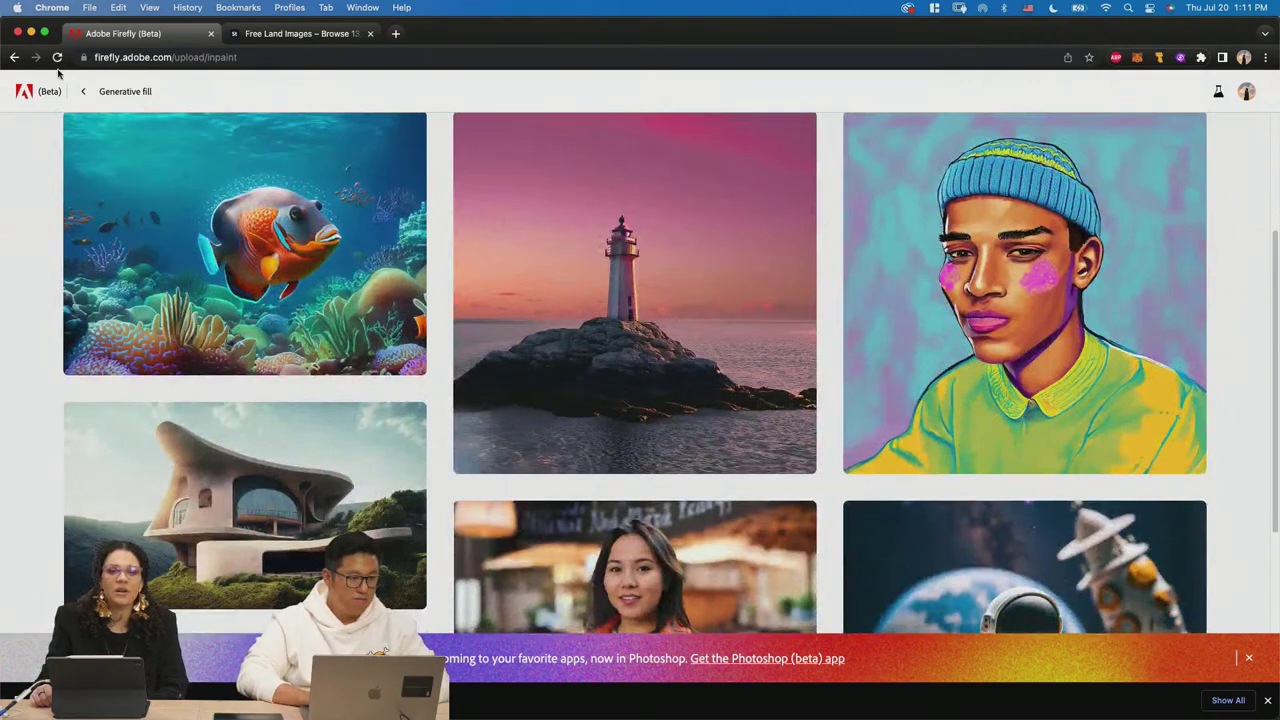
left_click(85, 92)
left_click(366, 443)
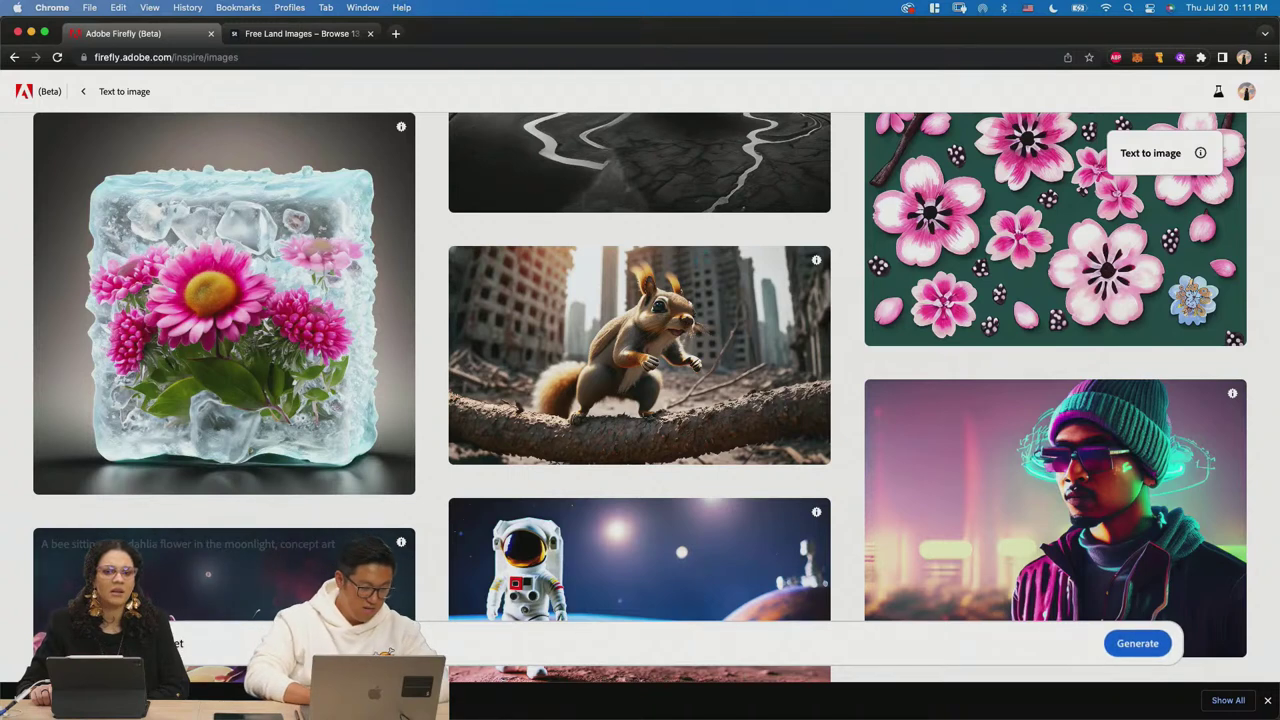
Generate images from the prompt "dramatic sunset", correcting the misspelled first word to "dramatic".
right_click(146, 643)
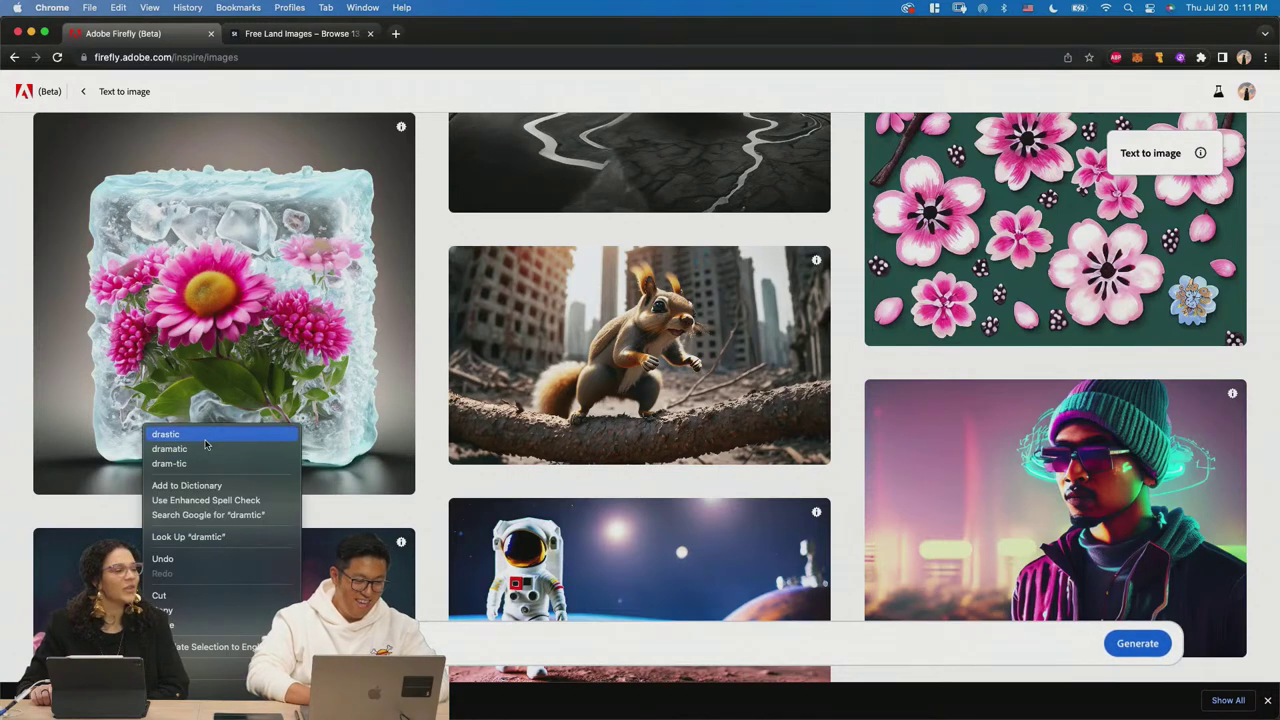
left_click(175, 449)
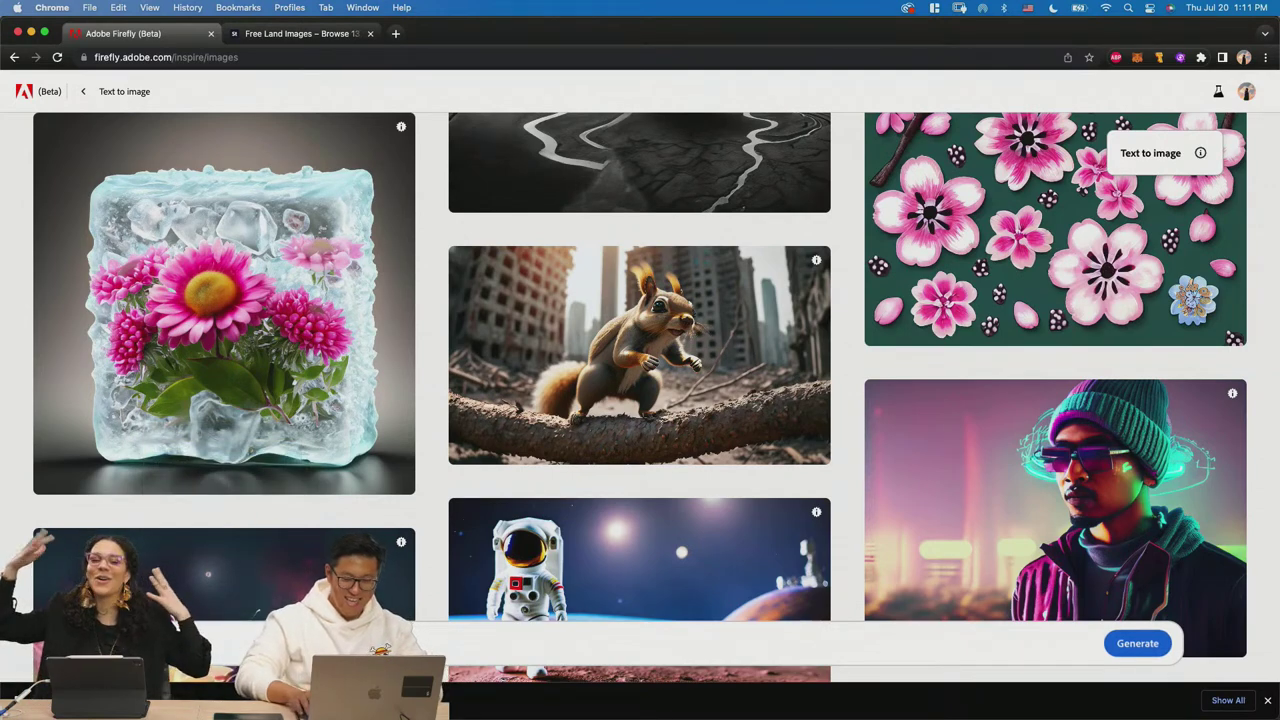
key("Return")
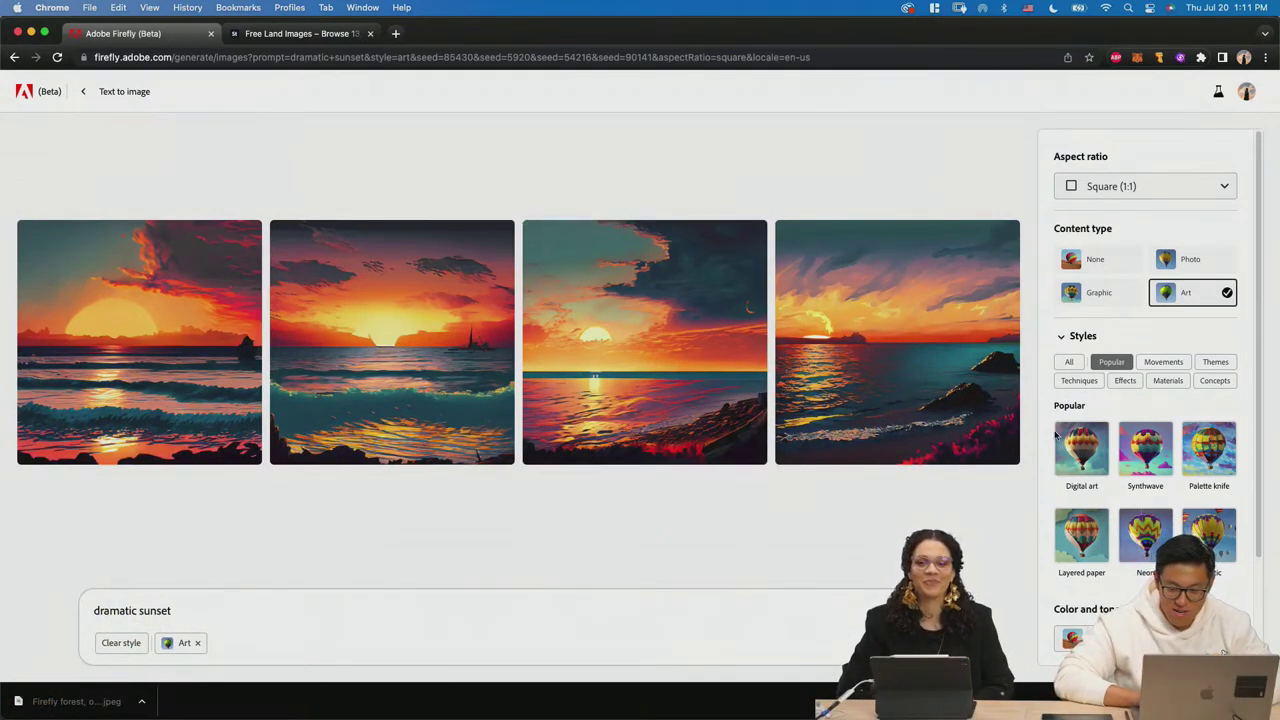
Set the sunset images to the Photo content type, Landscape (4:3) aspect ratio and Digital art style.
left_click(1182, 262)
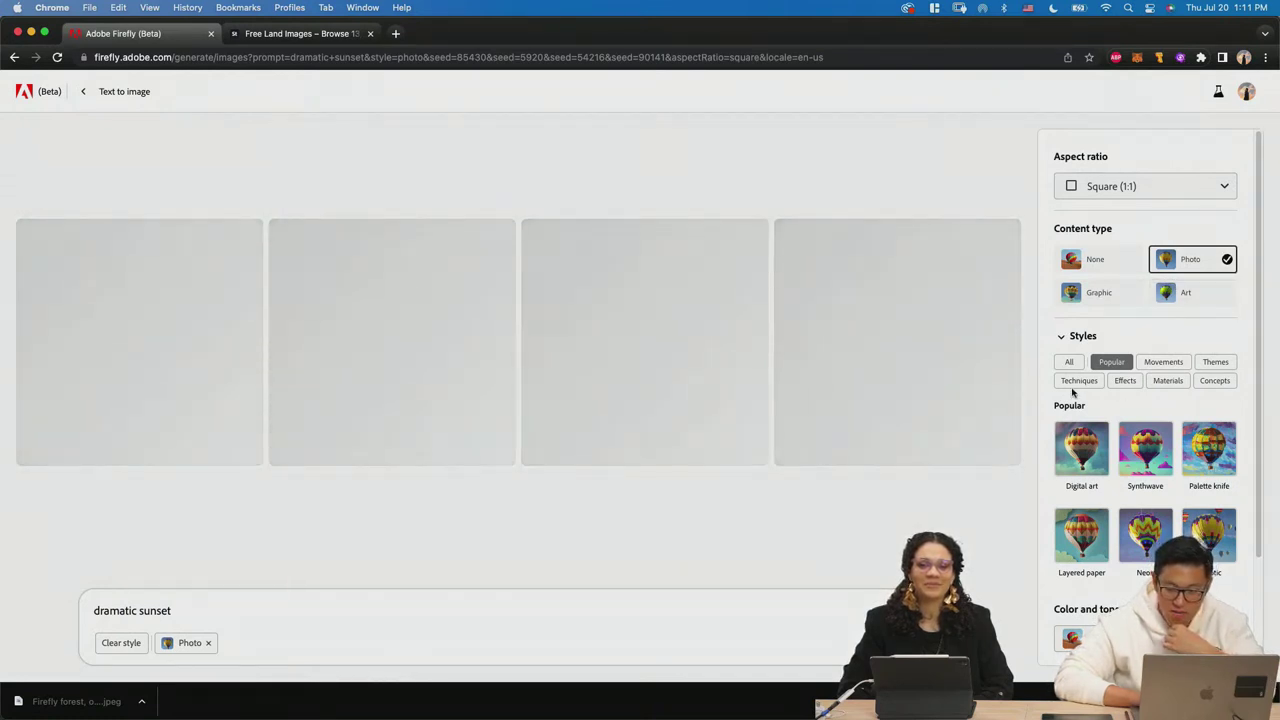
left_click(1125, 196)
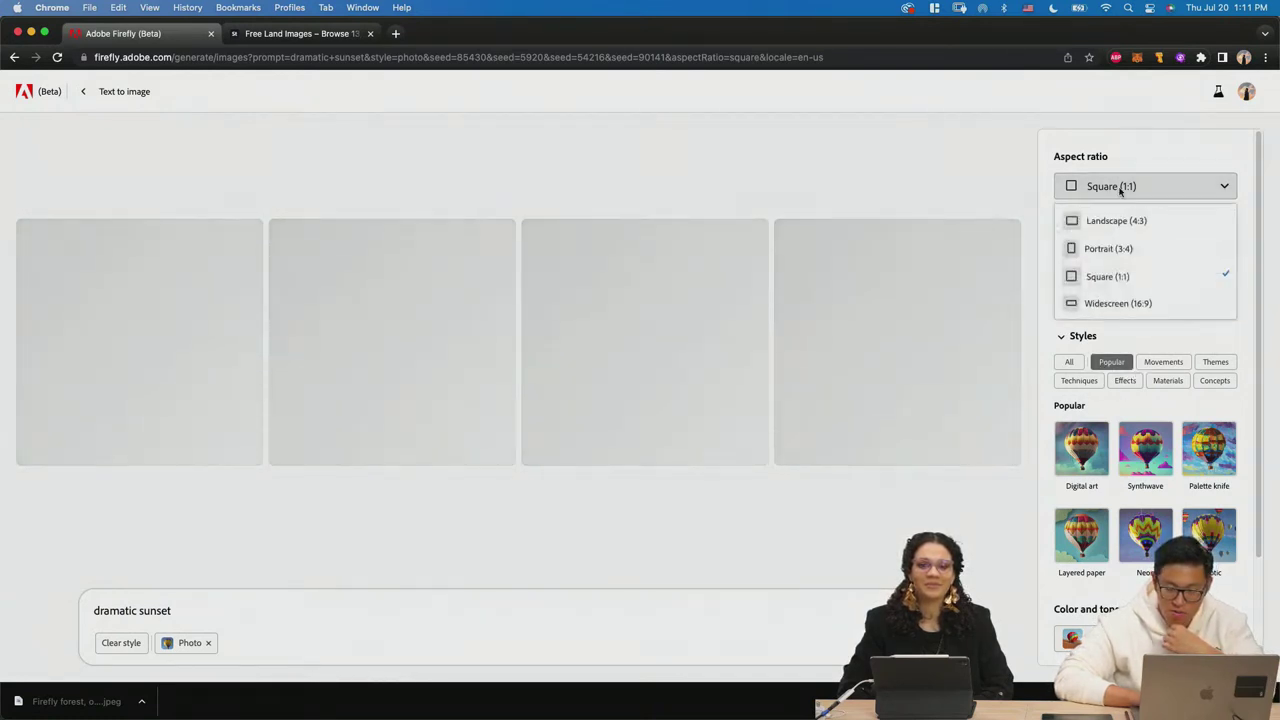
left_click(1110, 222)
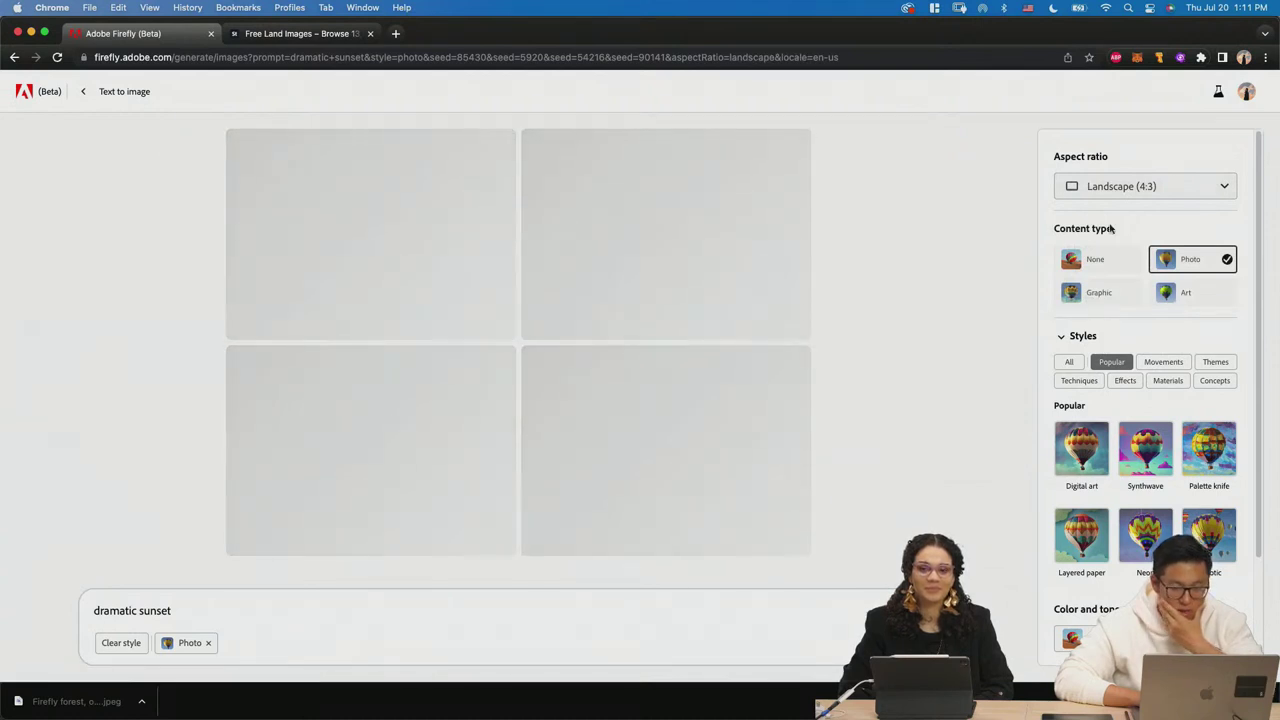
scroll(1110, 480, "down", 1)
left_click(1092, 460)
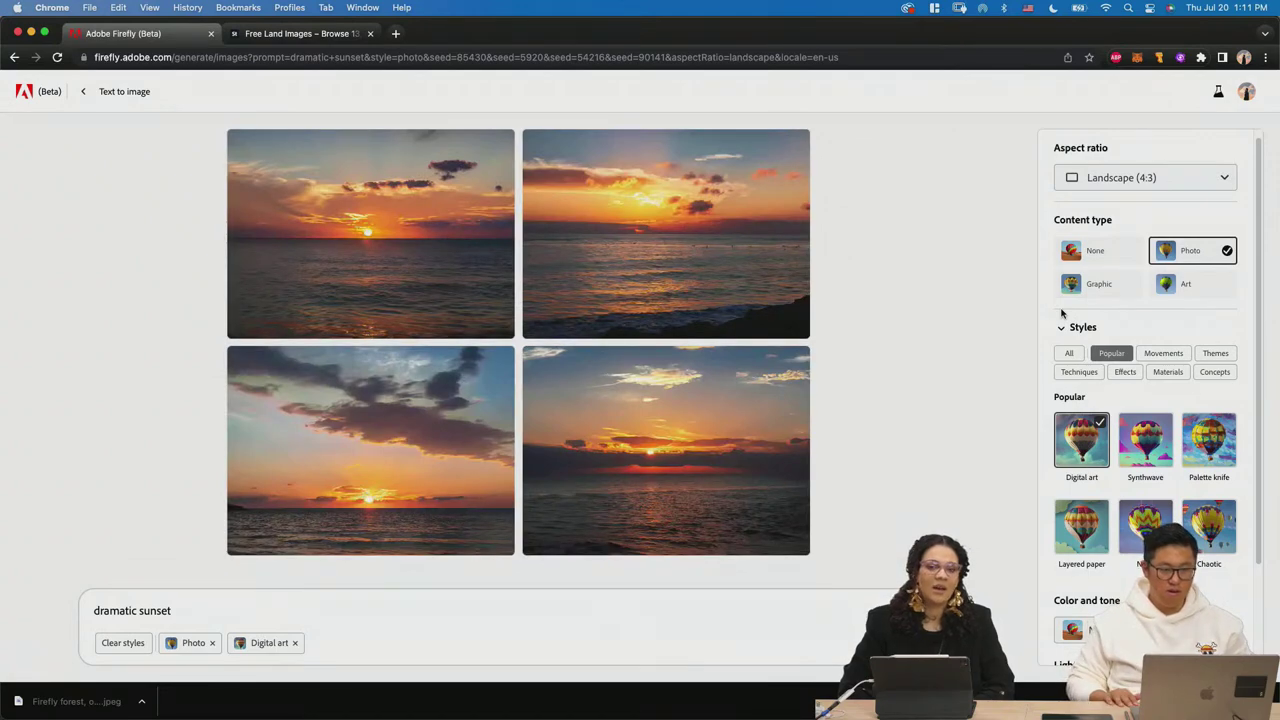
Extend the prompt to "dramatic sunset above forest" and generate new images.
key("super+Tab")
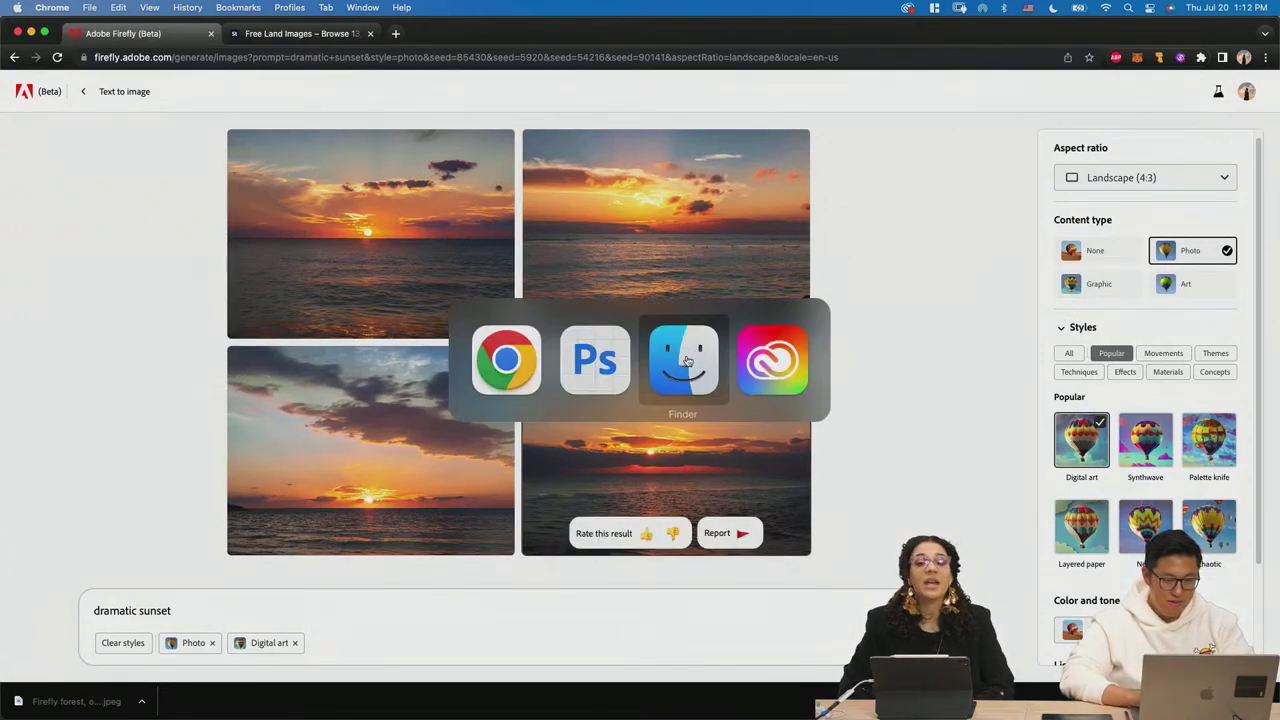
left_click(594, 356)
key("super+Tab")
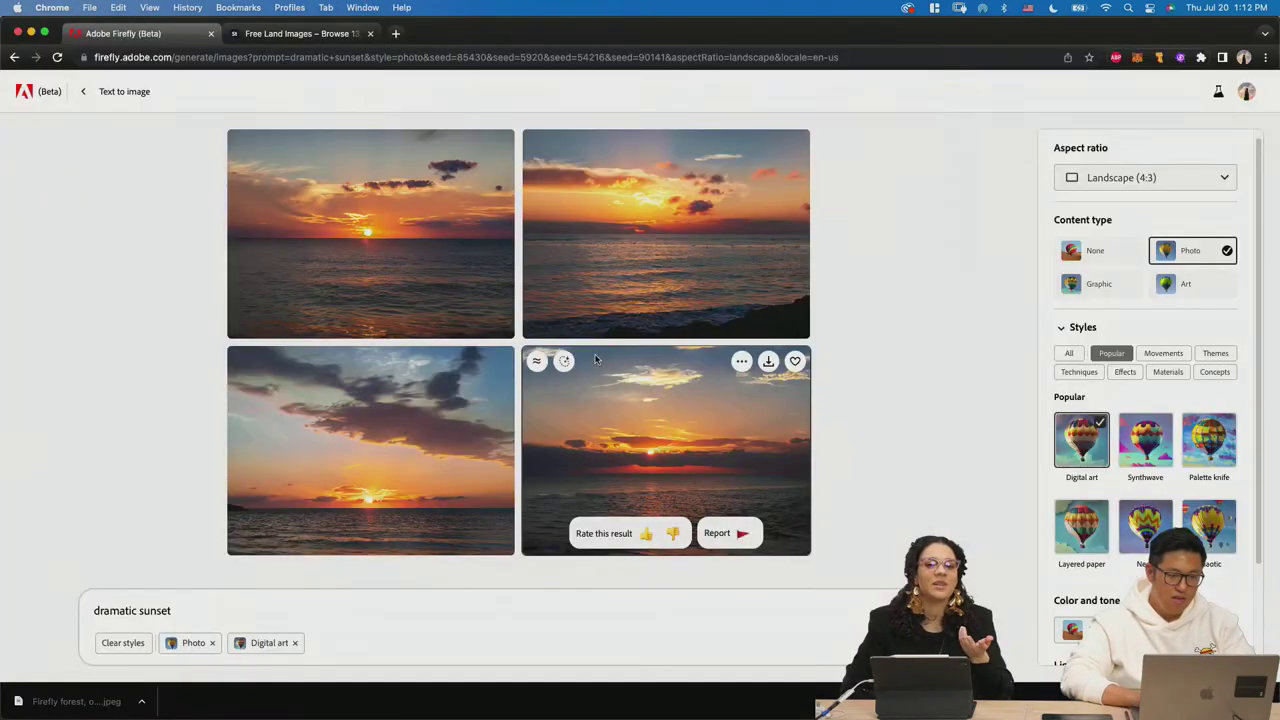
key("super+Tab")
key("super+Tab")
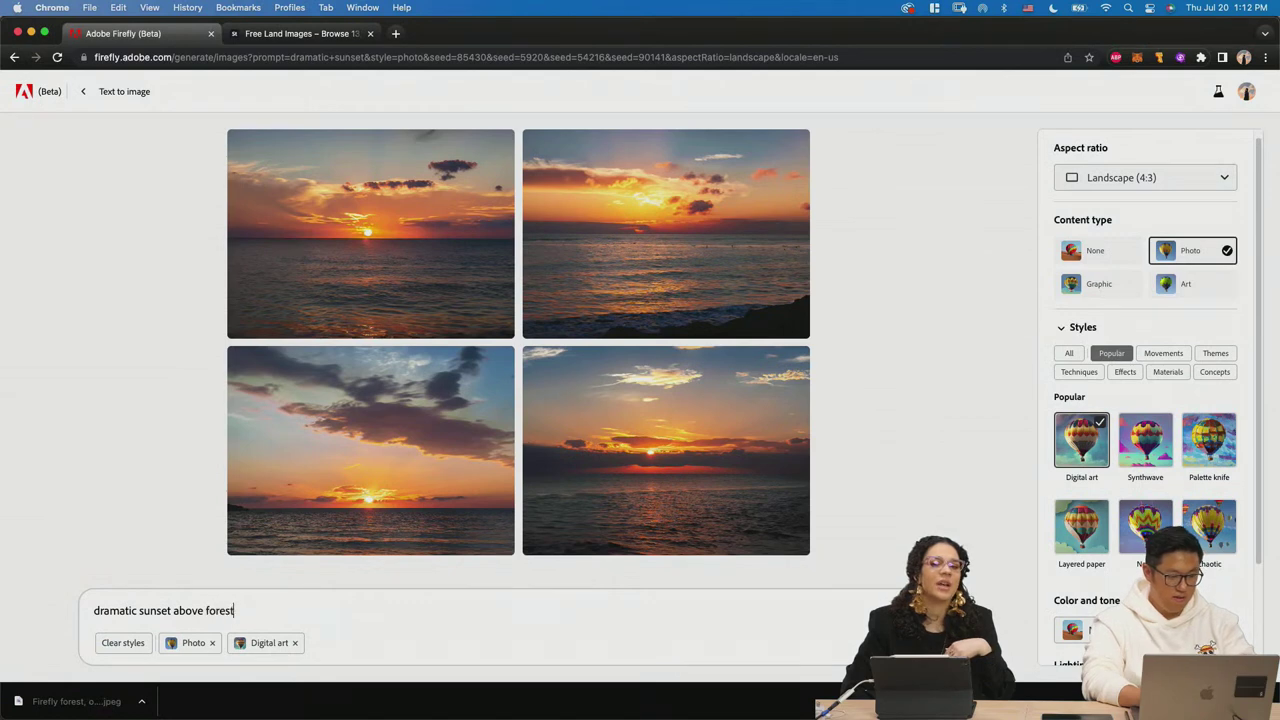
key("Return")
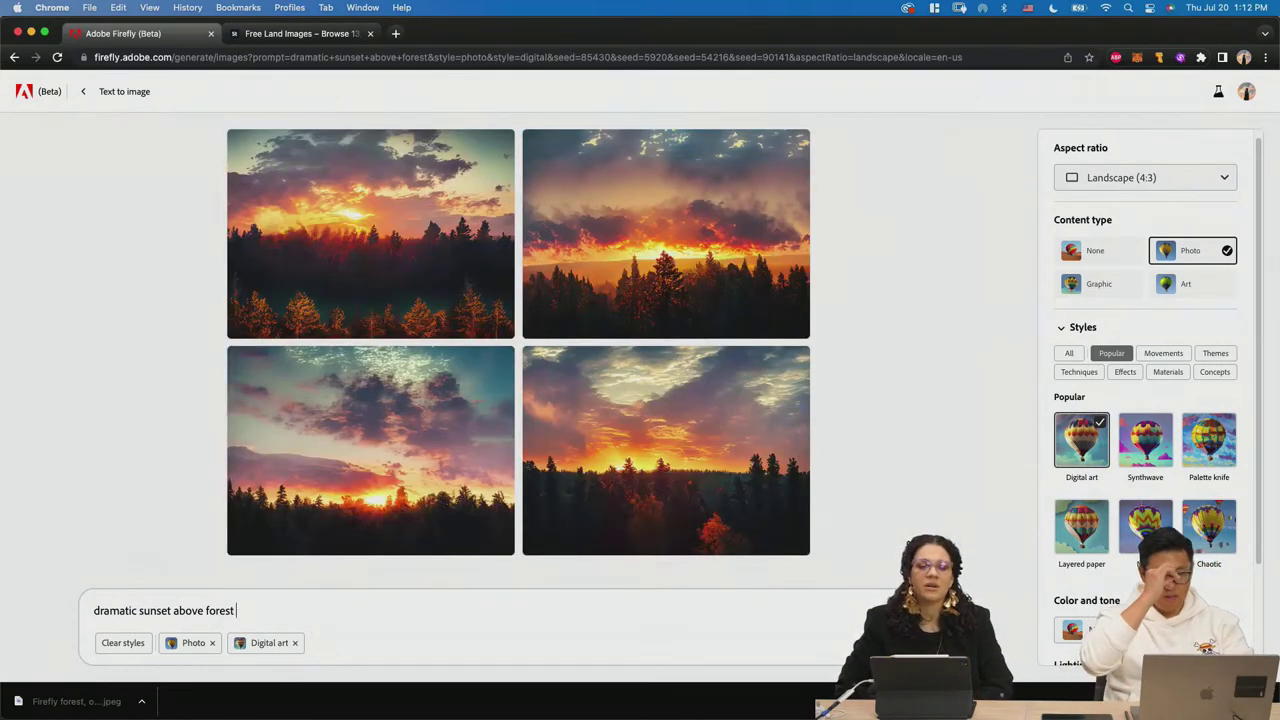
Check the canvas in Photoshop, and download the second sunset-above-forest image from Firefly into the Adobe Live 7.20 folder.
key("super+Tab")
key("super+Tab")
key("super+Tab")
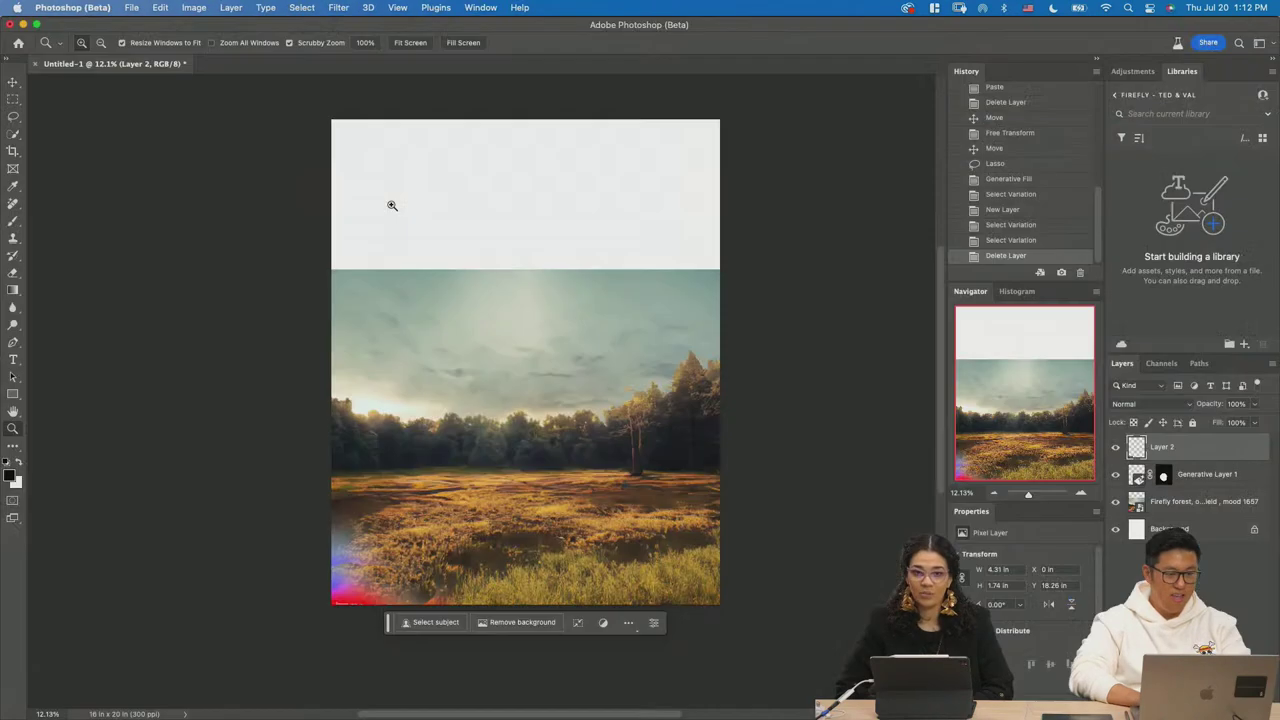
key("super+Tab")
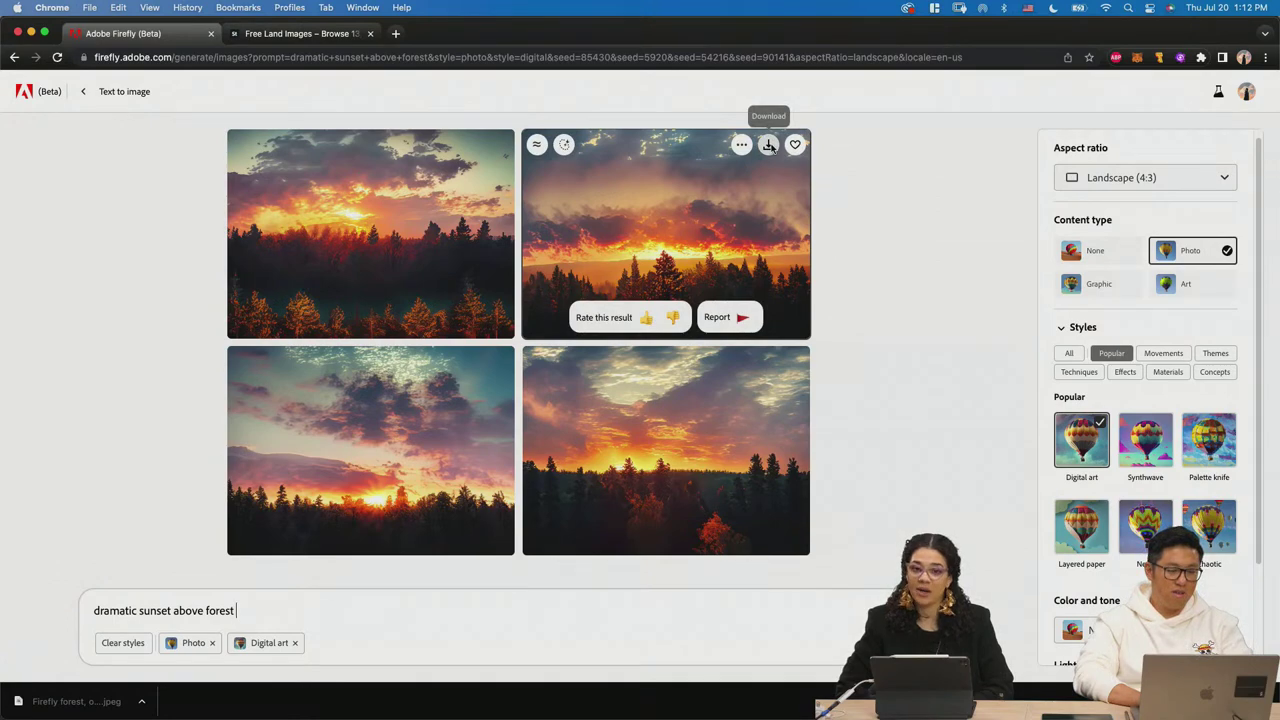
key("super+Tab")
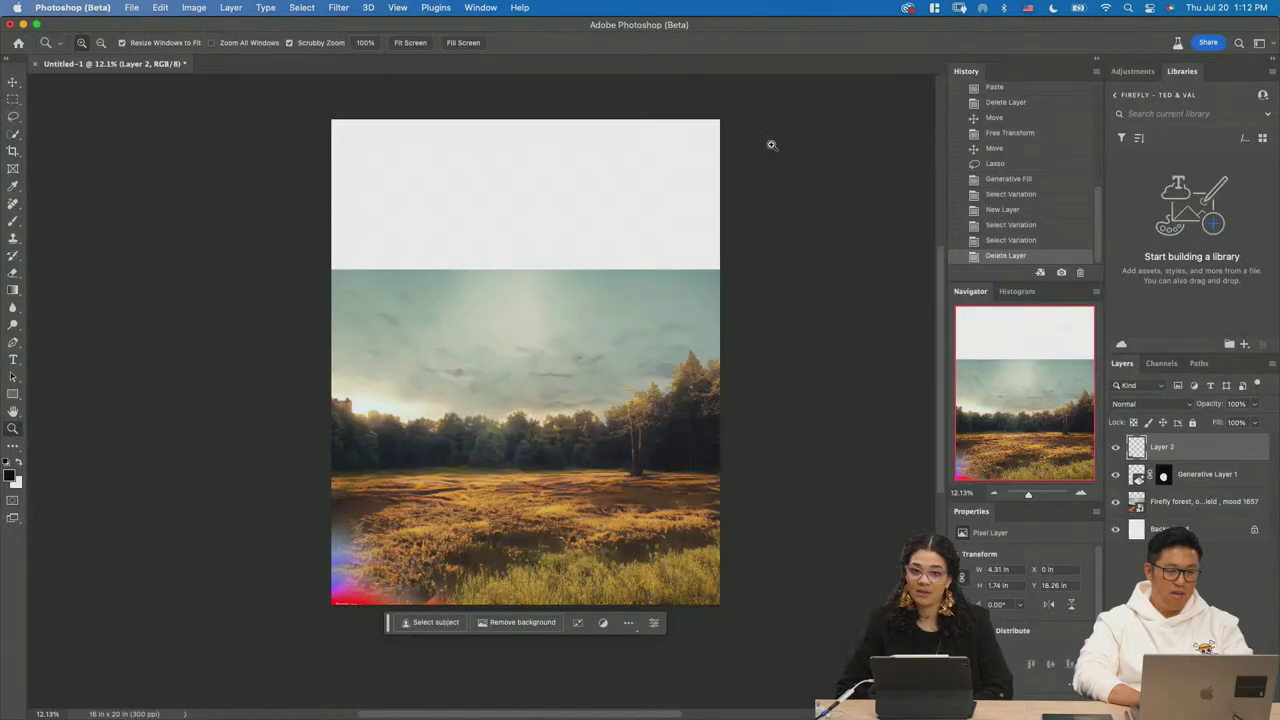
key("super+Tab")
left_click(768, 146)
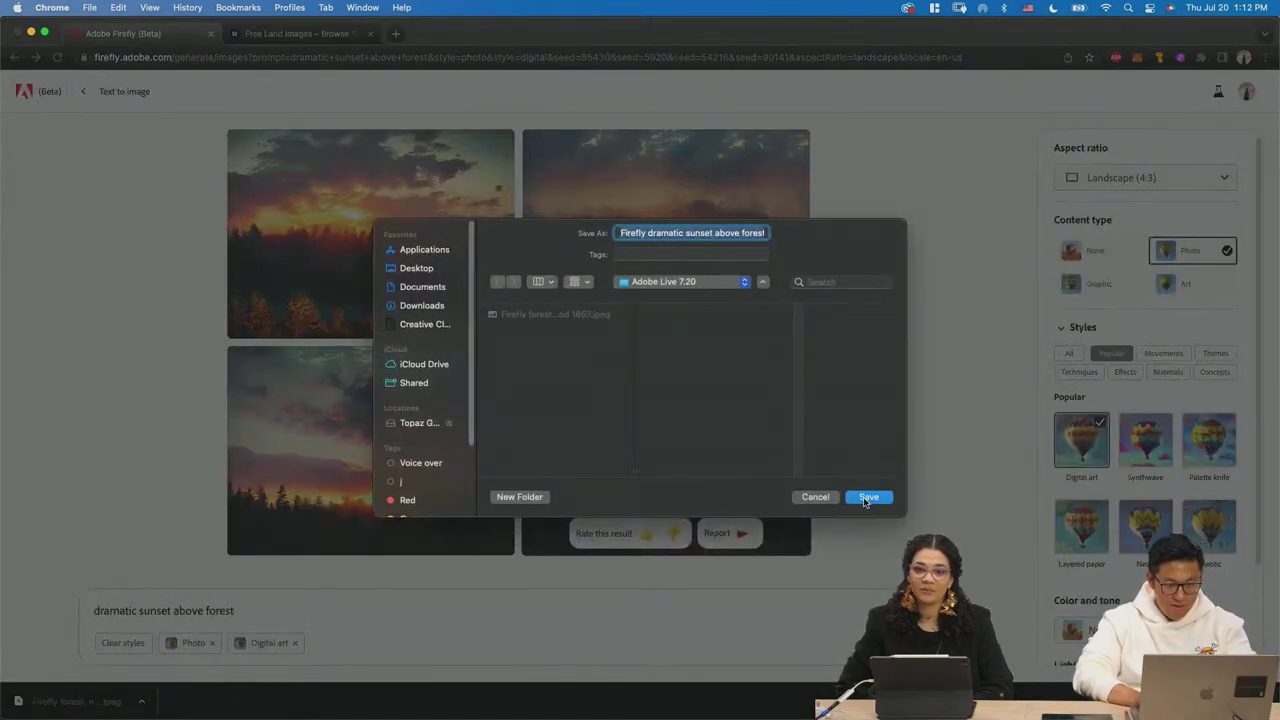
left_click(867, 497)
Place the downloaded dramatic sunset image from Finder onto the Photoshop canvas as an embedded smart object.
key("super+Tab")
key("super+Tab")
key("super+Tab")
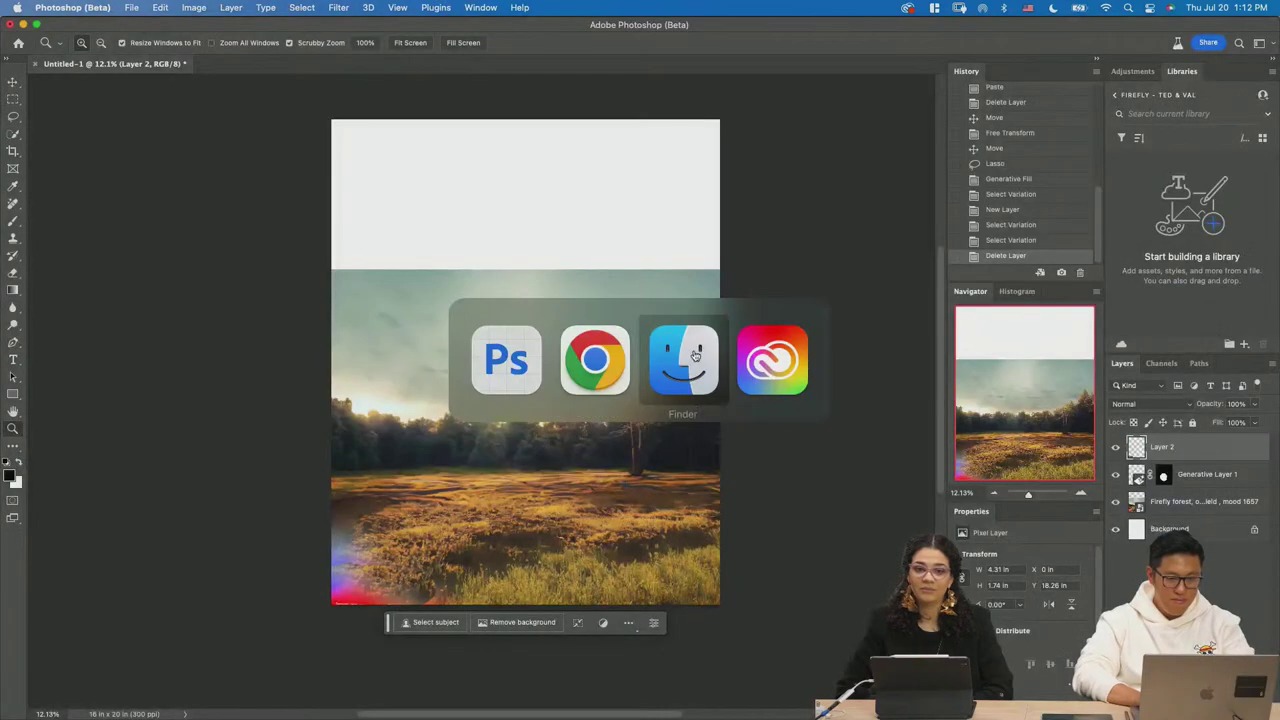
left_click(450, 276)
left_click_drag(375, 127, 452, 608)
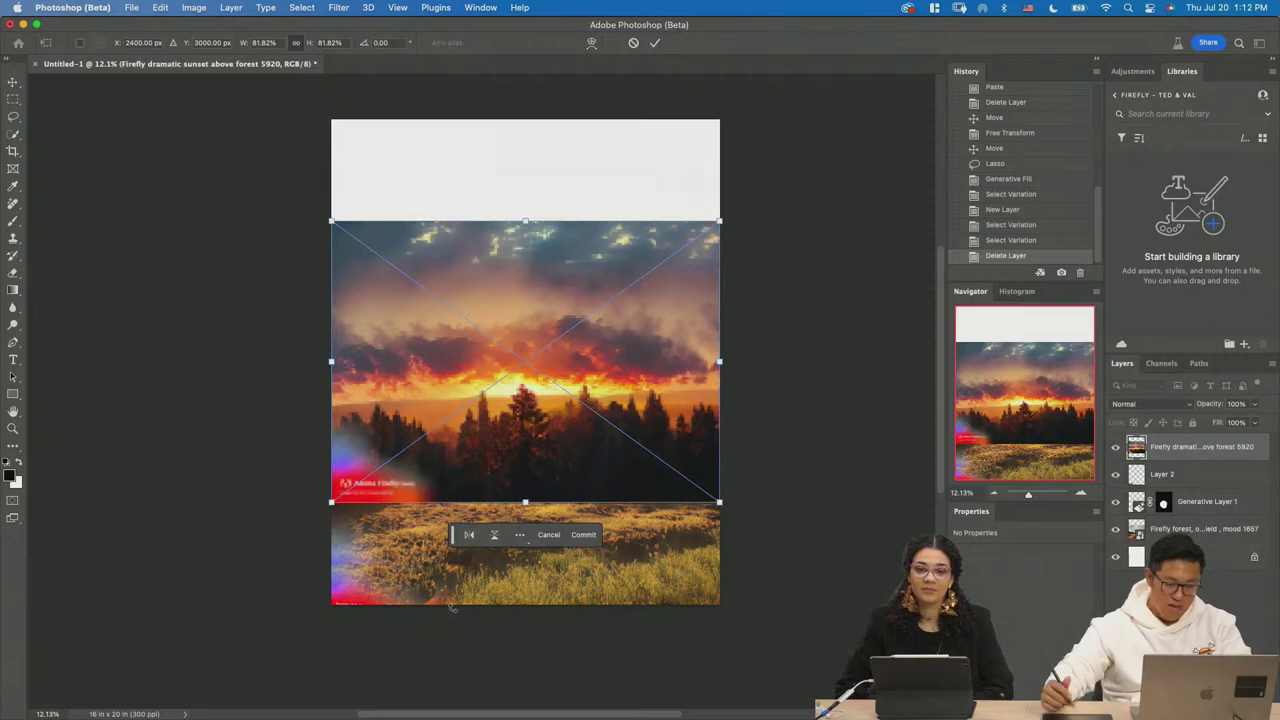
key("Return")
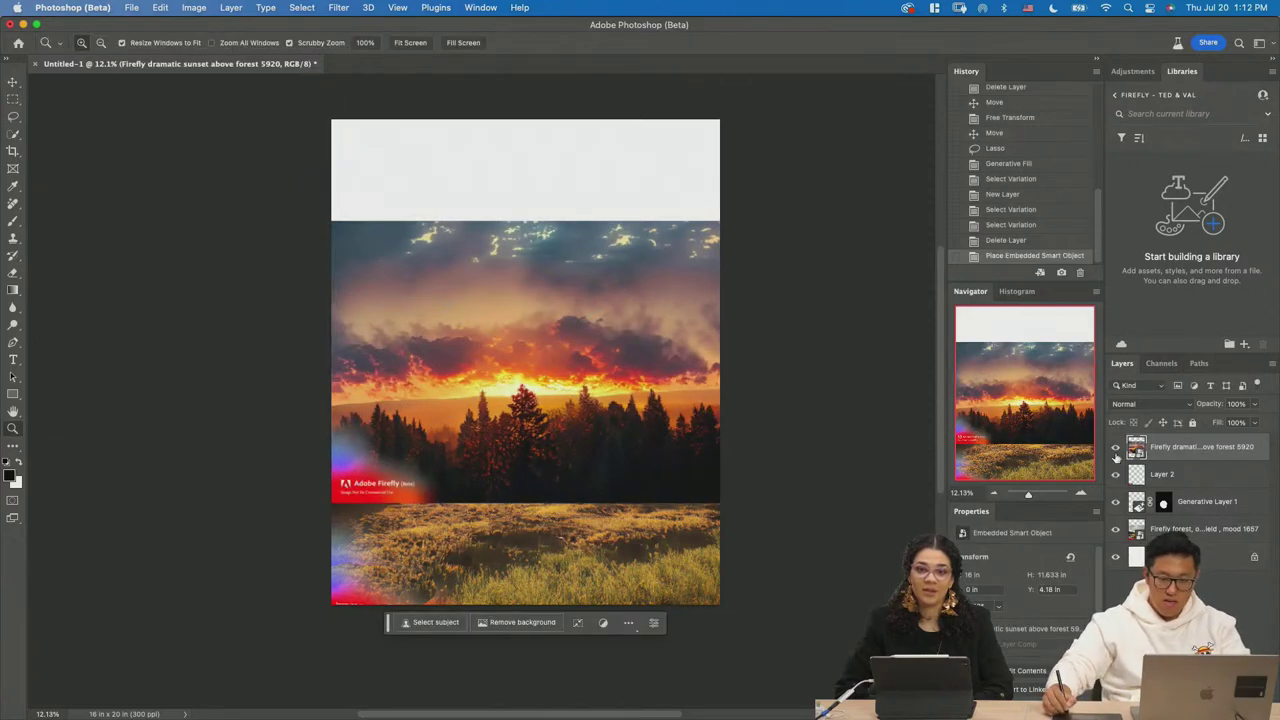
Hide the sunset layer and group Generative Layer 1 with the Firefly forest layer.
left_click(1116, 447)
left_click(1185, 502)
key("super+alt+a")
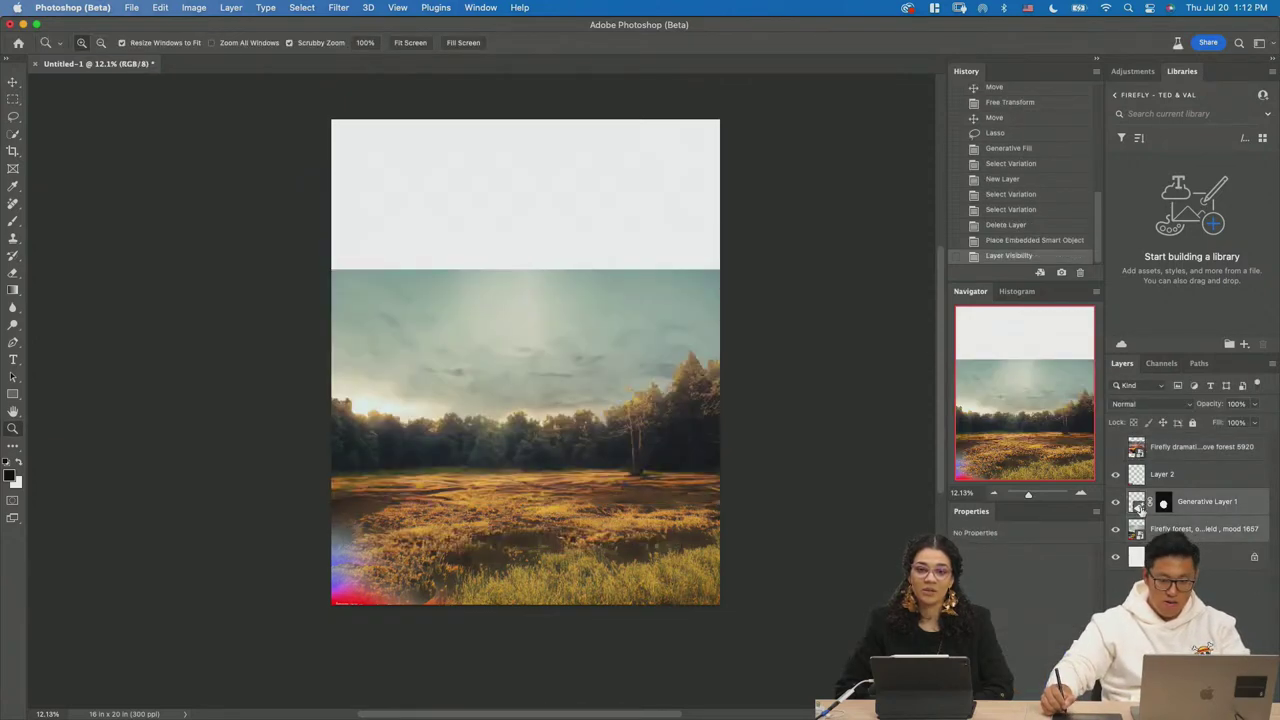
left_click(1115, 504)
left_click(1115, 504)
key("super+g")
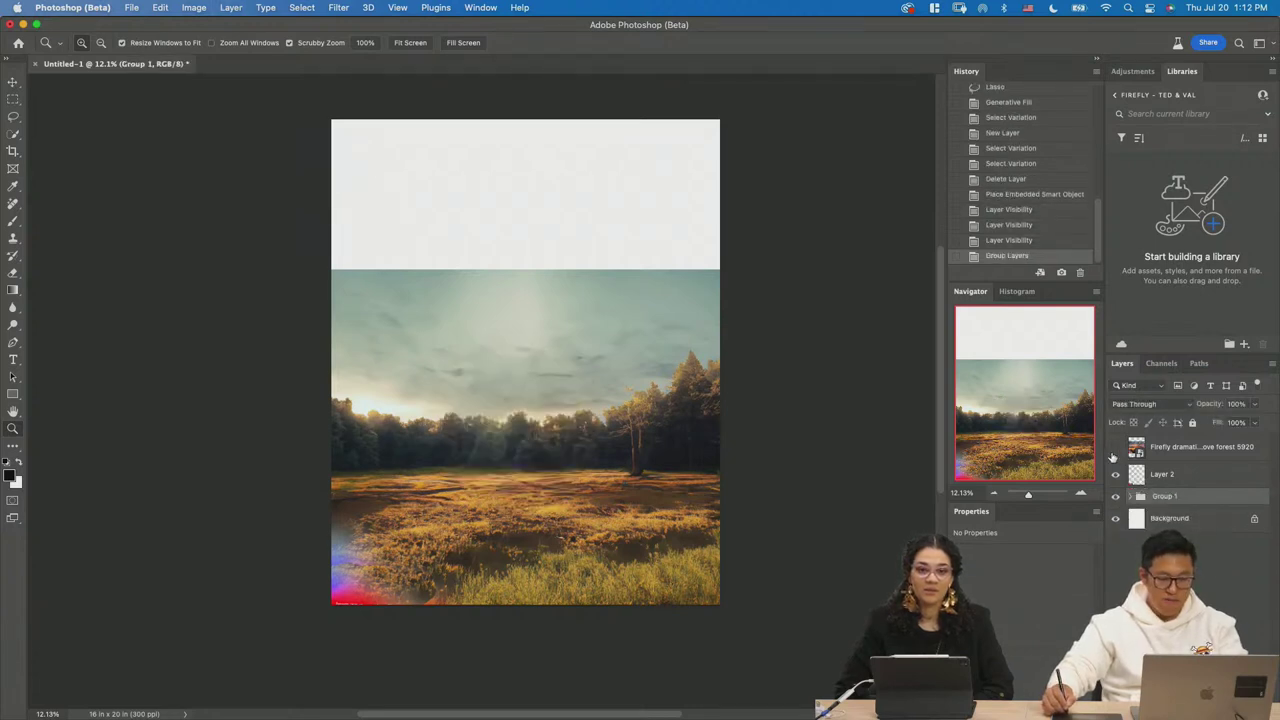
Duplicate Group 1, merge the copy into a single pixel layer, and check it by toggling its visibility.
key("super+j")
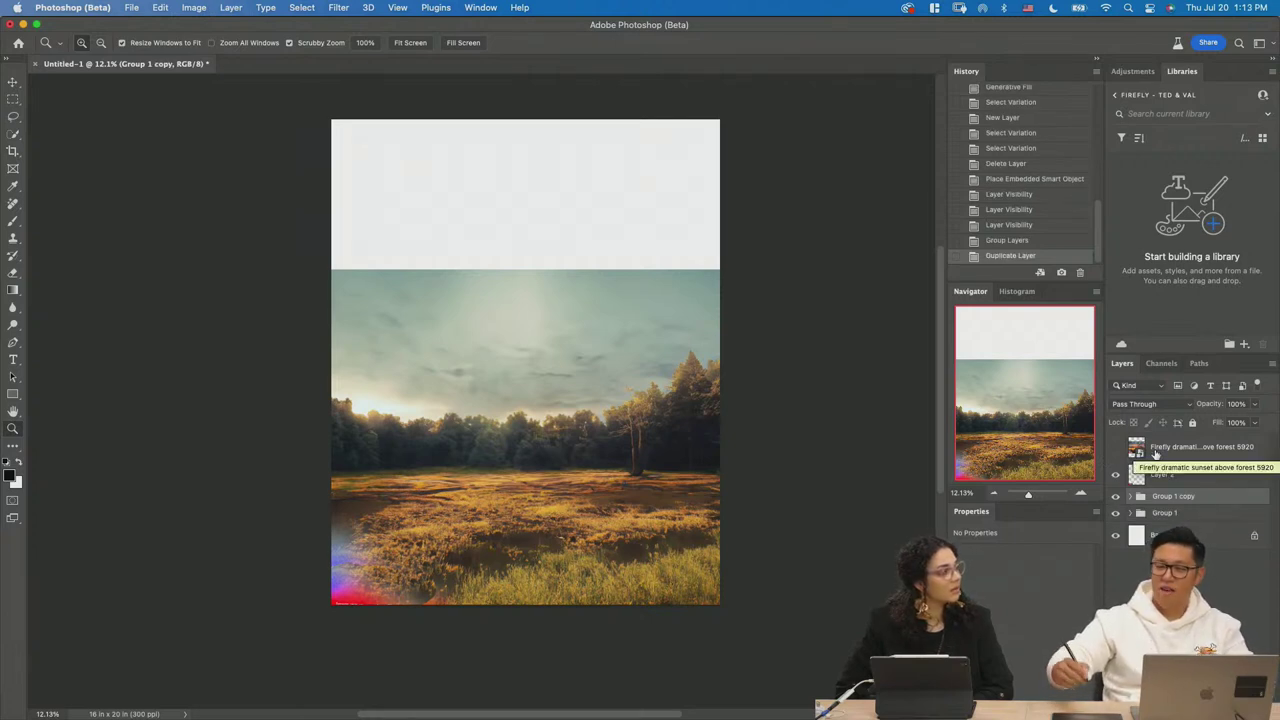
right_click(1210, 497)
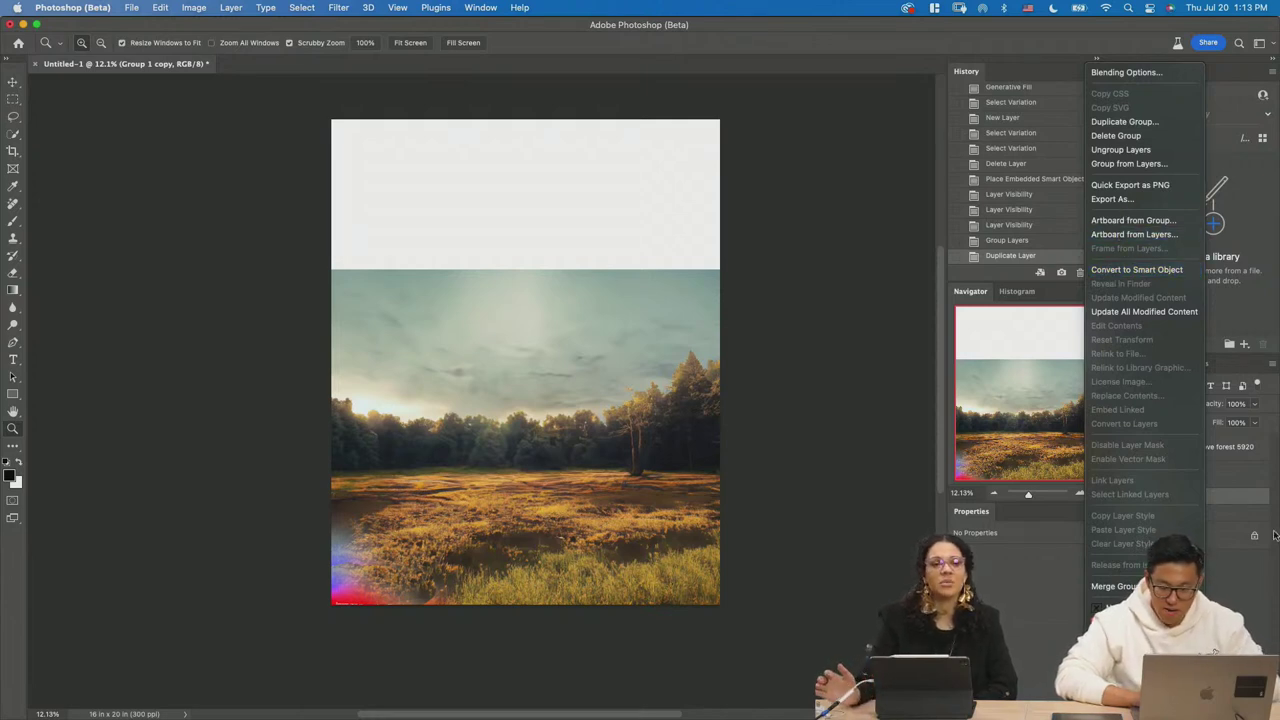
key("super+e")
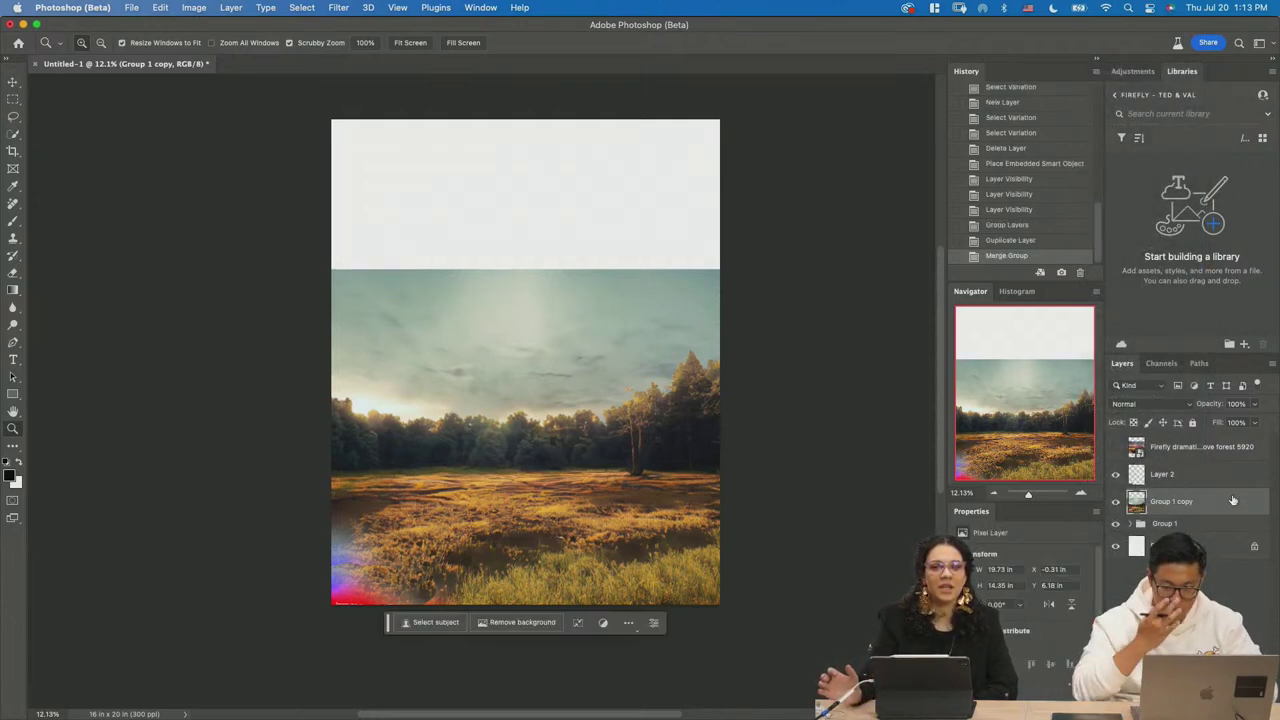
left_click(1116, 502)
left_click(1116, 502)
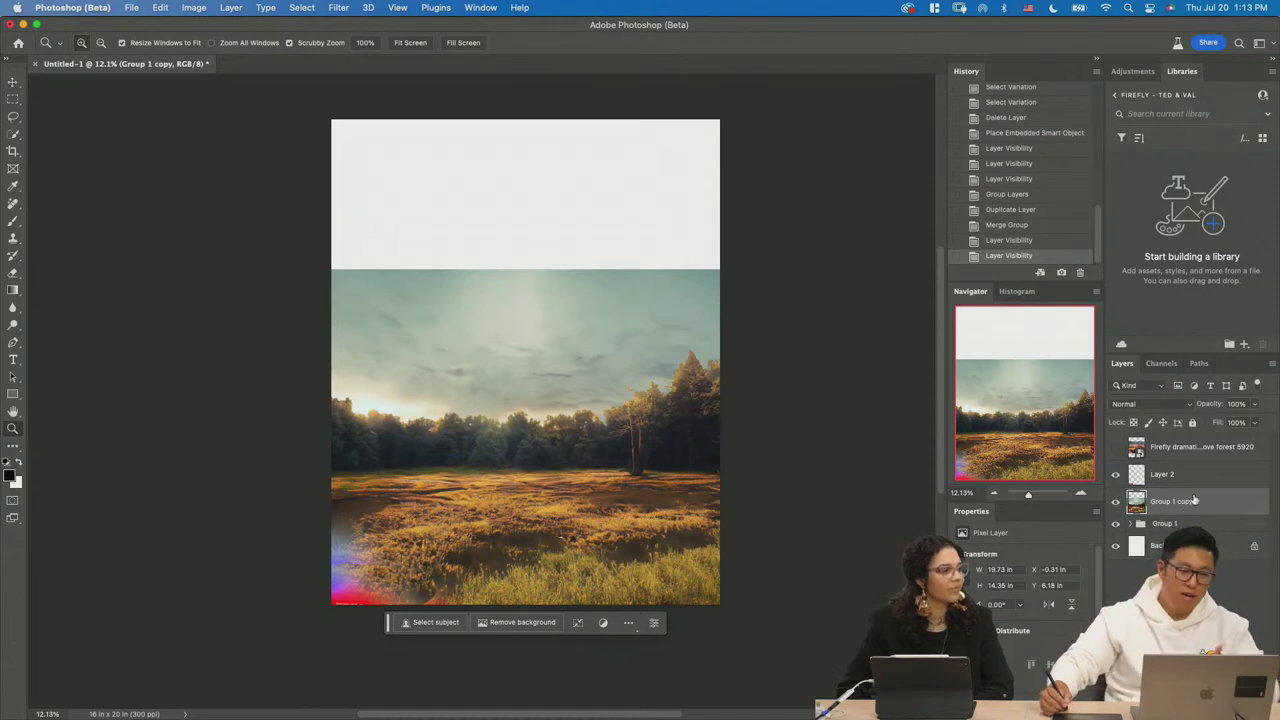
Try to select the sky of the merged forest layer automatically.
key("w")
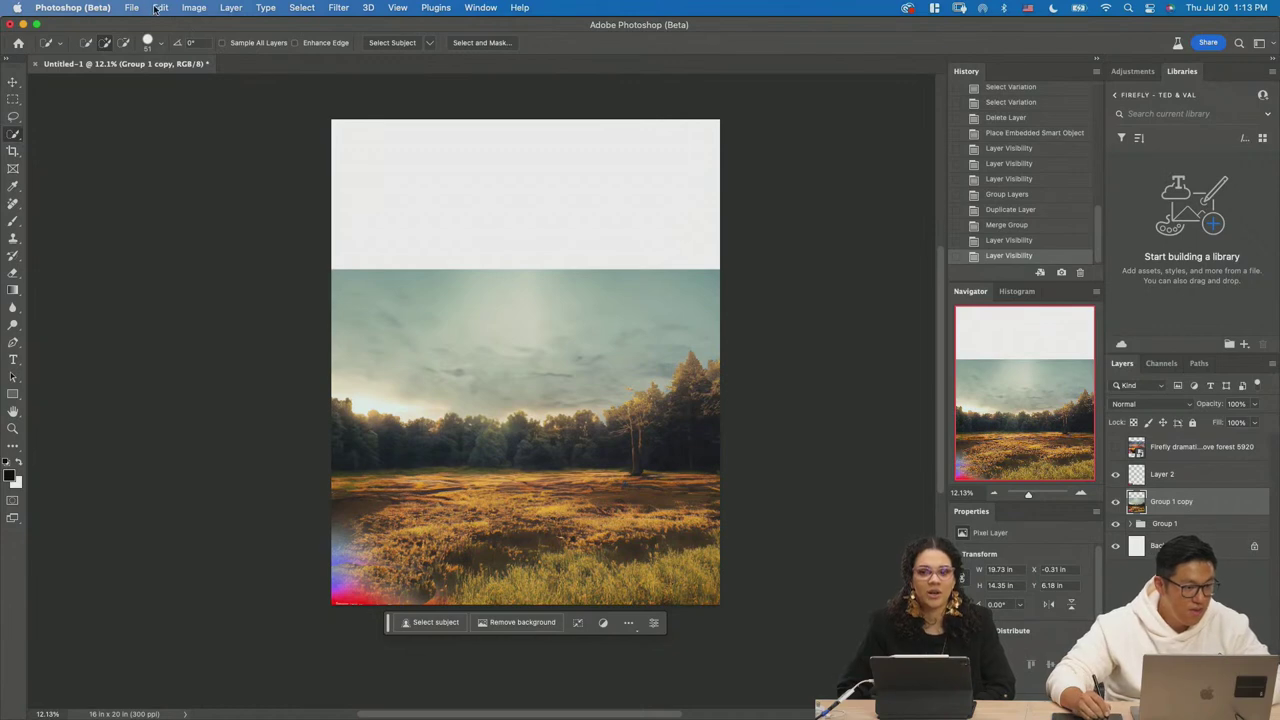
left_click(232, 8)
mouse_move(300, 10)
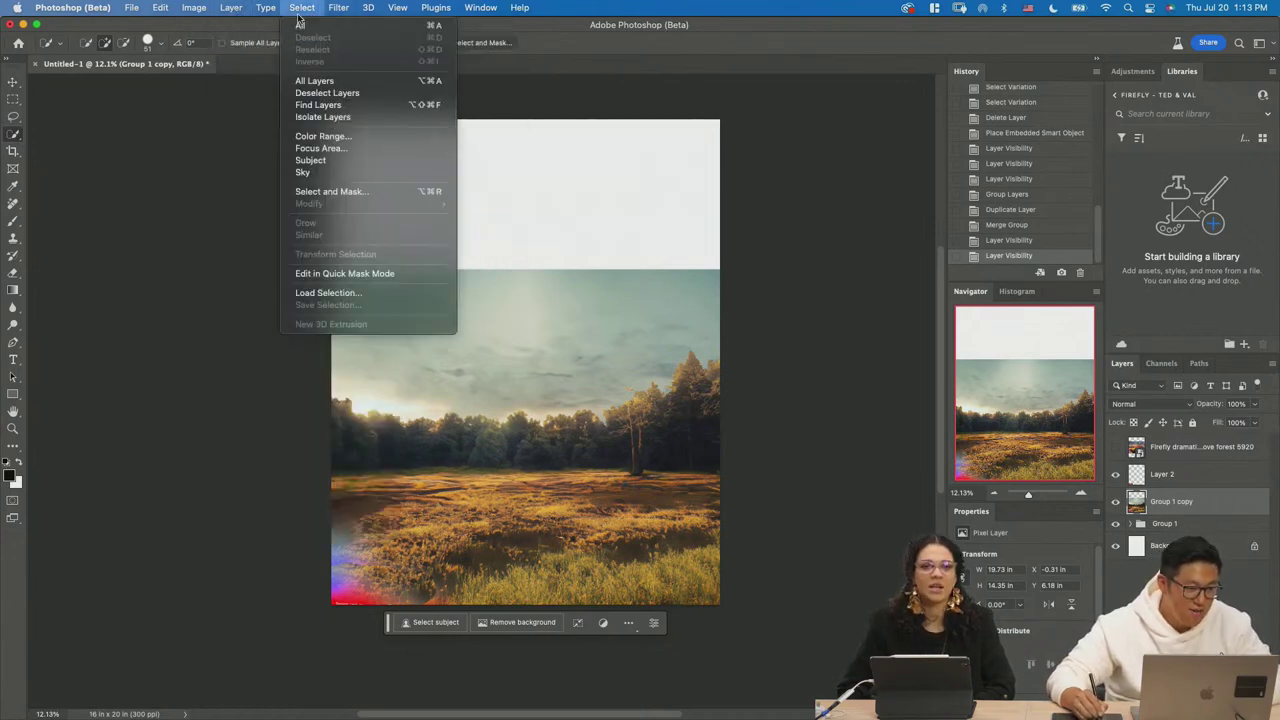
left_click(328, 174)
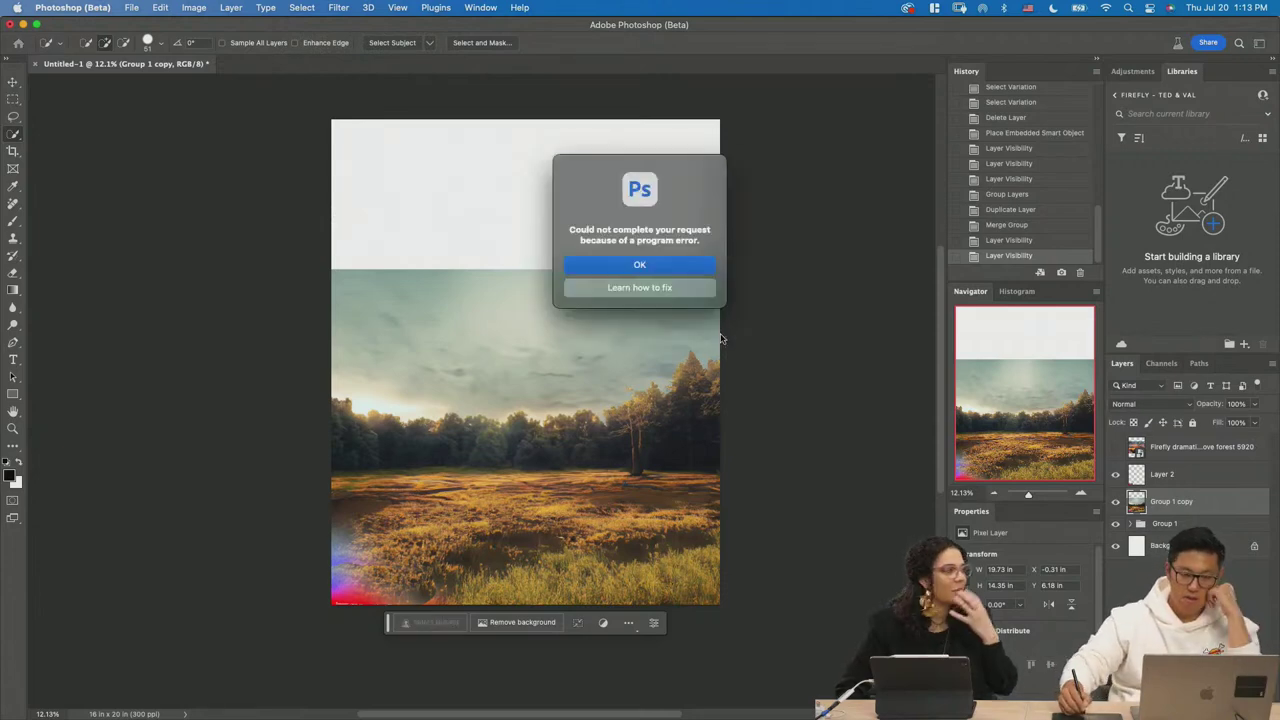
left_click(680, 267)
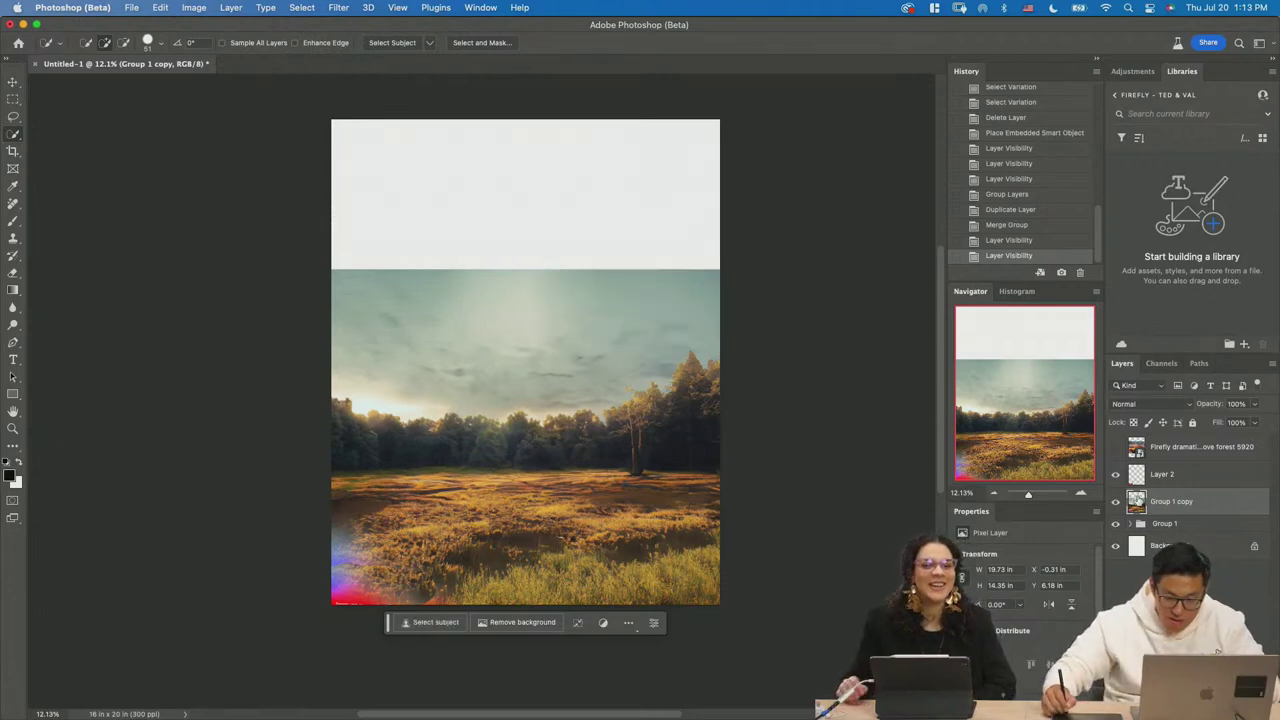
Switch to the Rectangular Marquee tool and run Select Sky on the merged forest layer.
key("m")
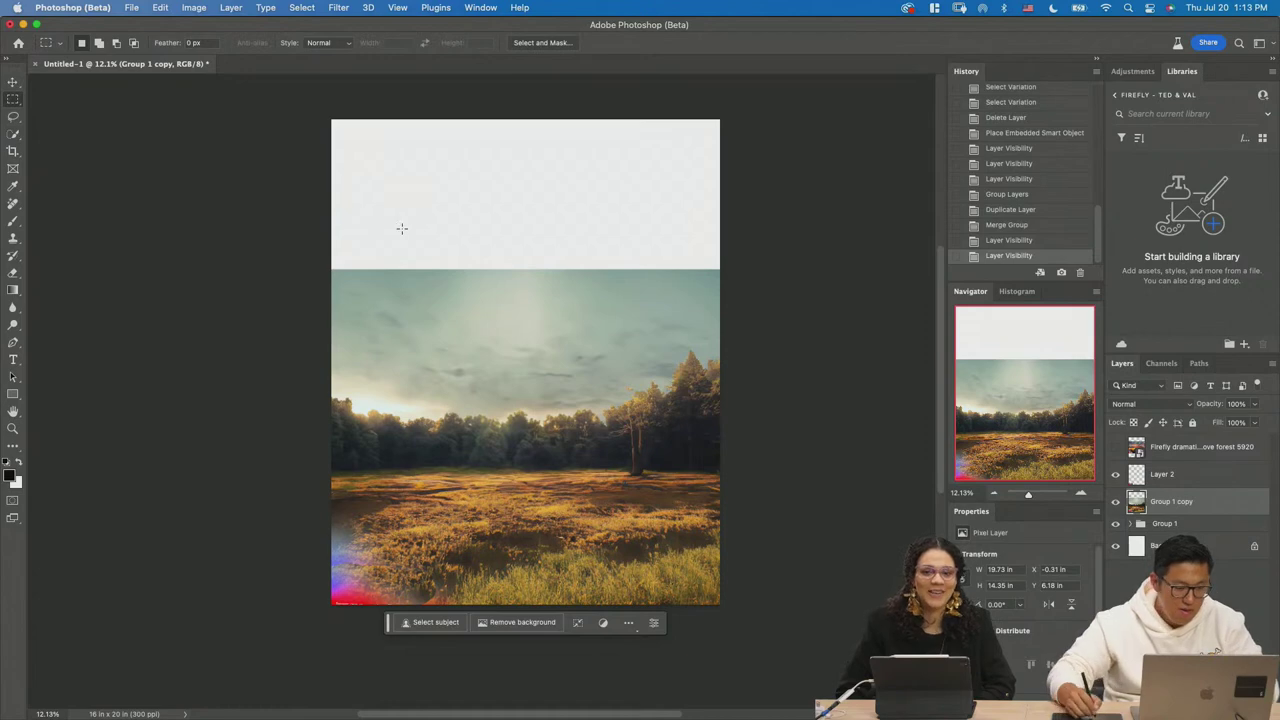
left_click(344, 10)
mouse_move(302, 7)
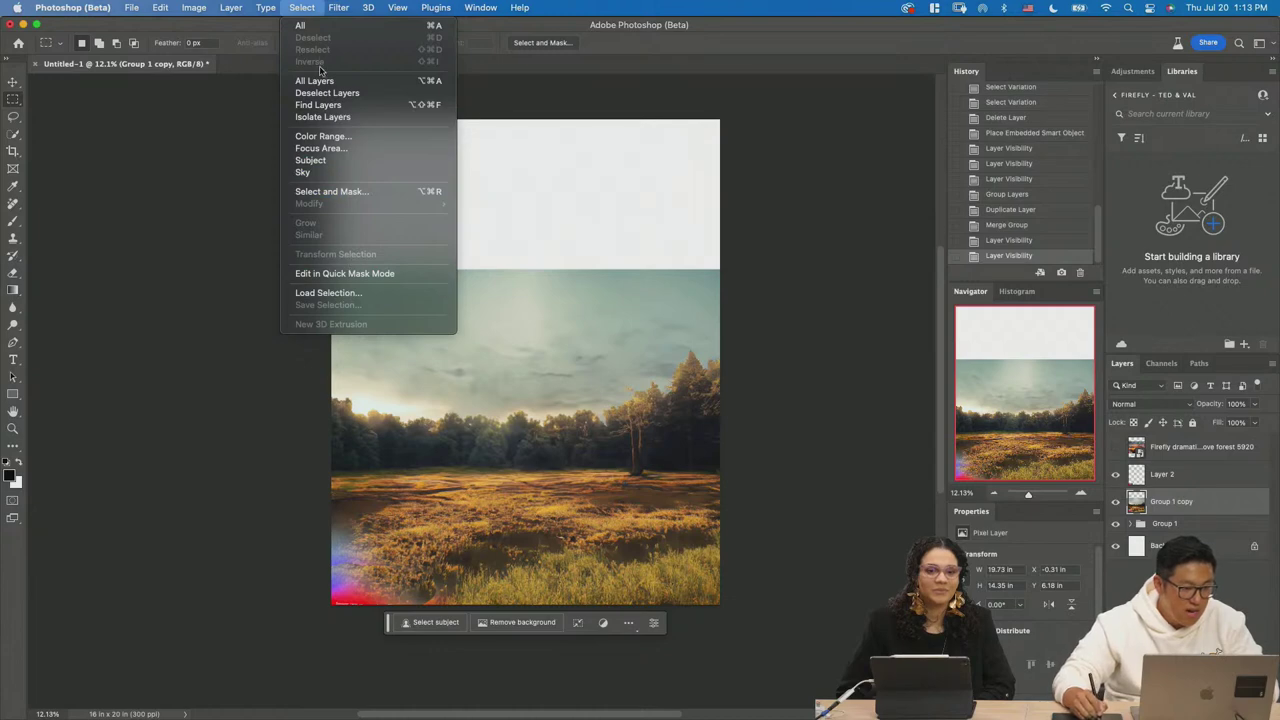
left_click(321, 179)
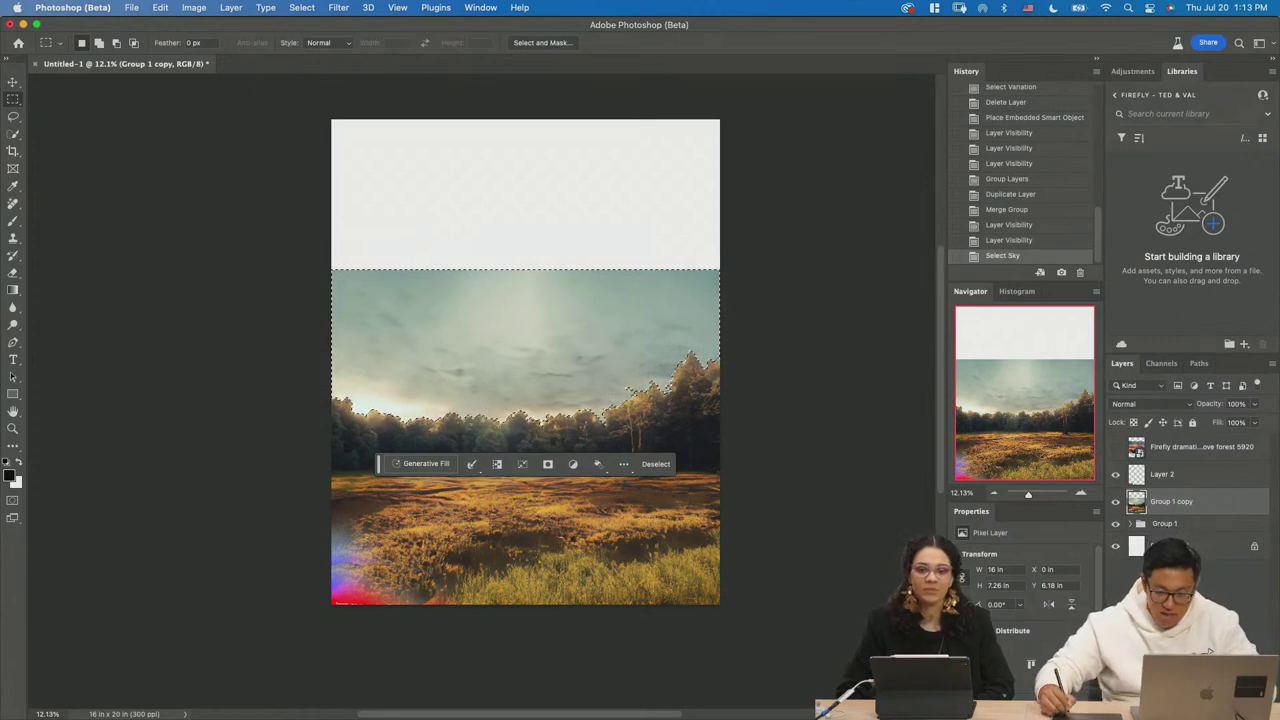
Try a layer mask from the sky selection, undo it, and check the selection in Quick Mask mode.
left_click(547, 463)
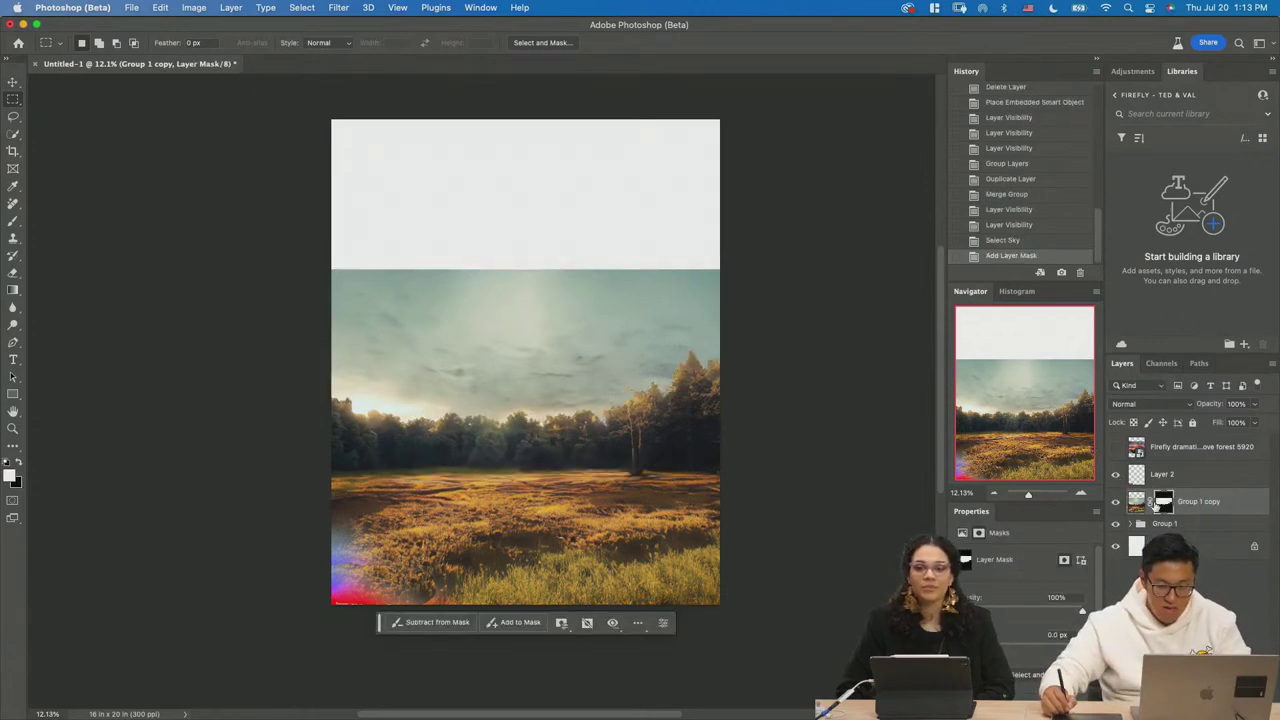
left_click(1117, 476)
left_click(1117, 476)
key("ctrl+z")
key("ctrl+z")
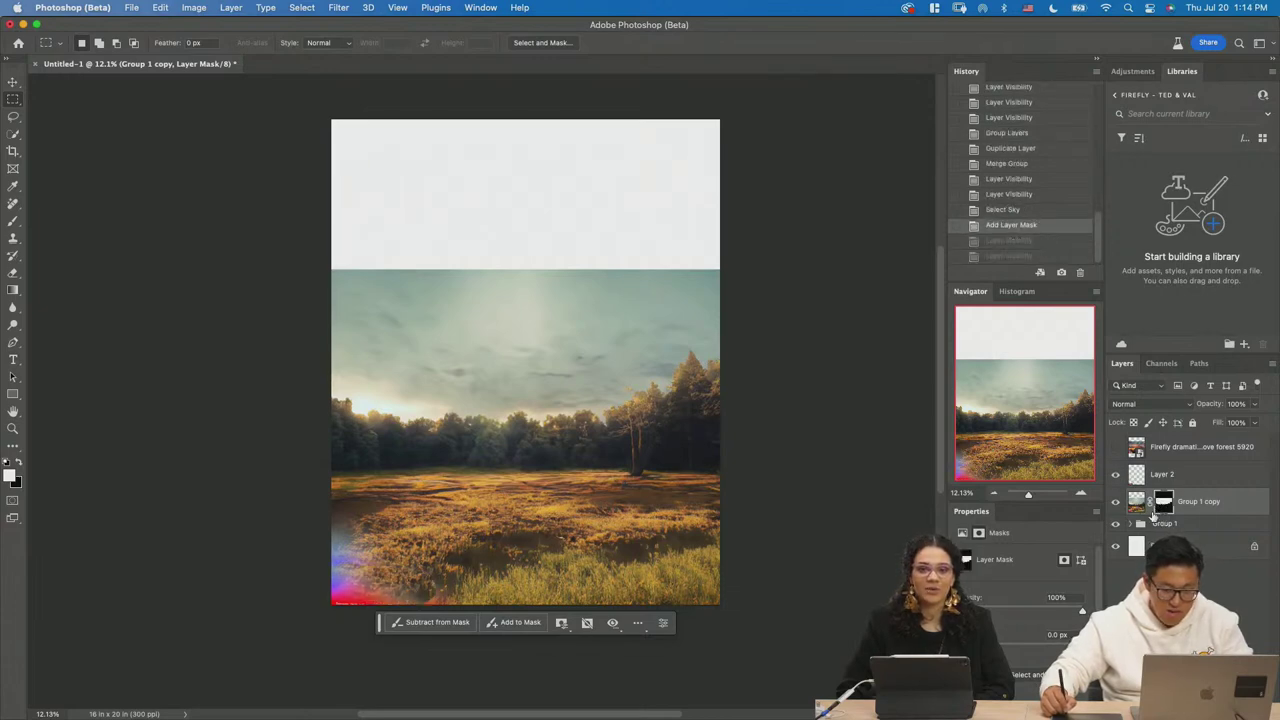
key("ctrl+z")
key("q")
key("q")
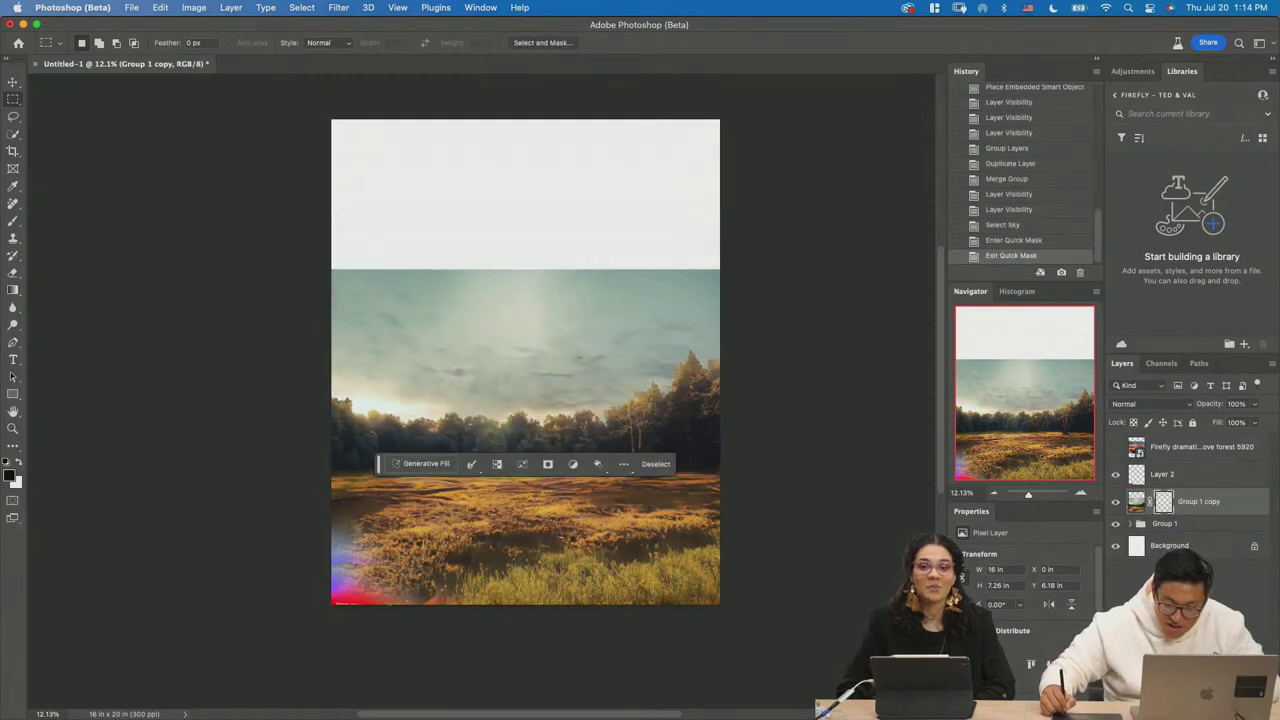
Hide Group 1, mask the sky out of the merged forest layer with an inverted layer mask, and paint black over the leftover horizontal line.
left_click(547, 463)
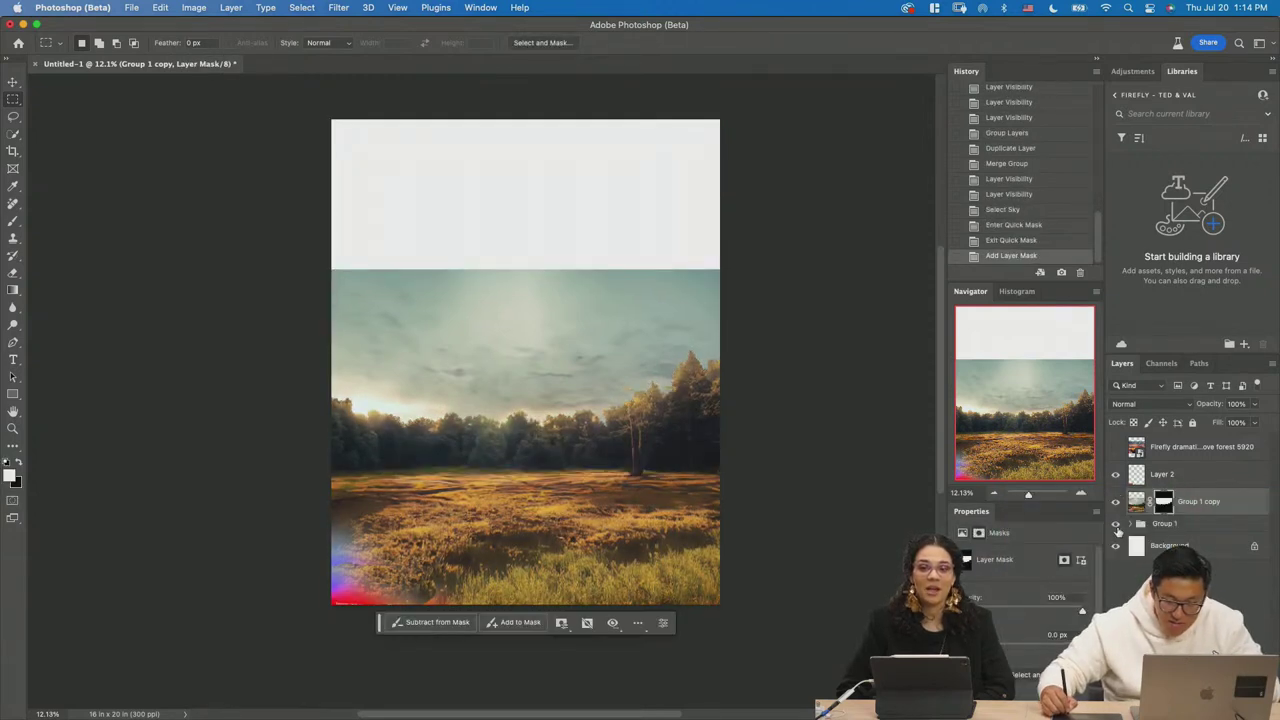
left_click(1116, 524)
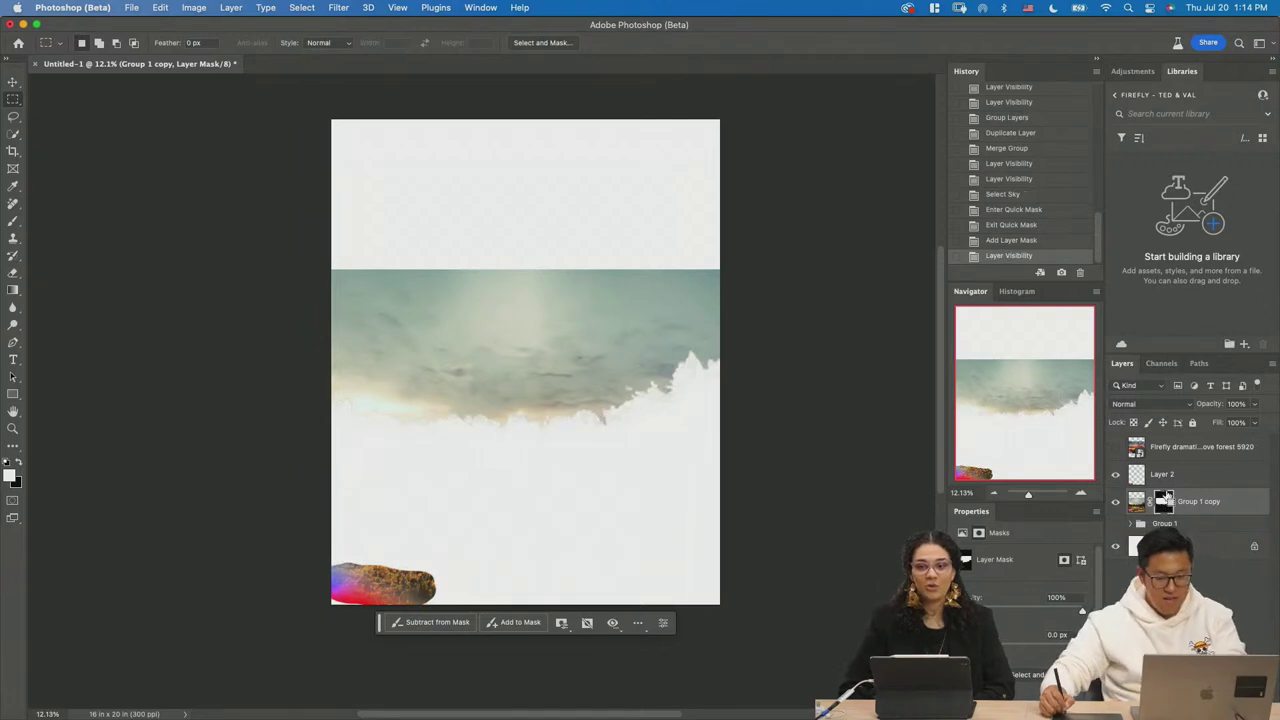
key("super+i")
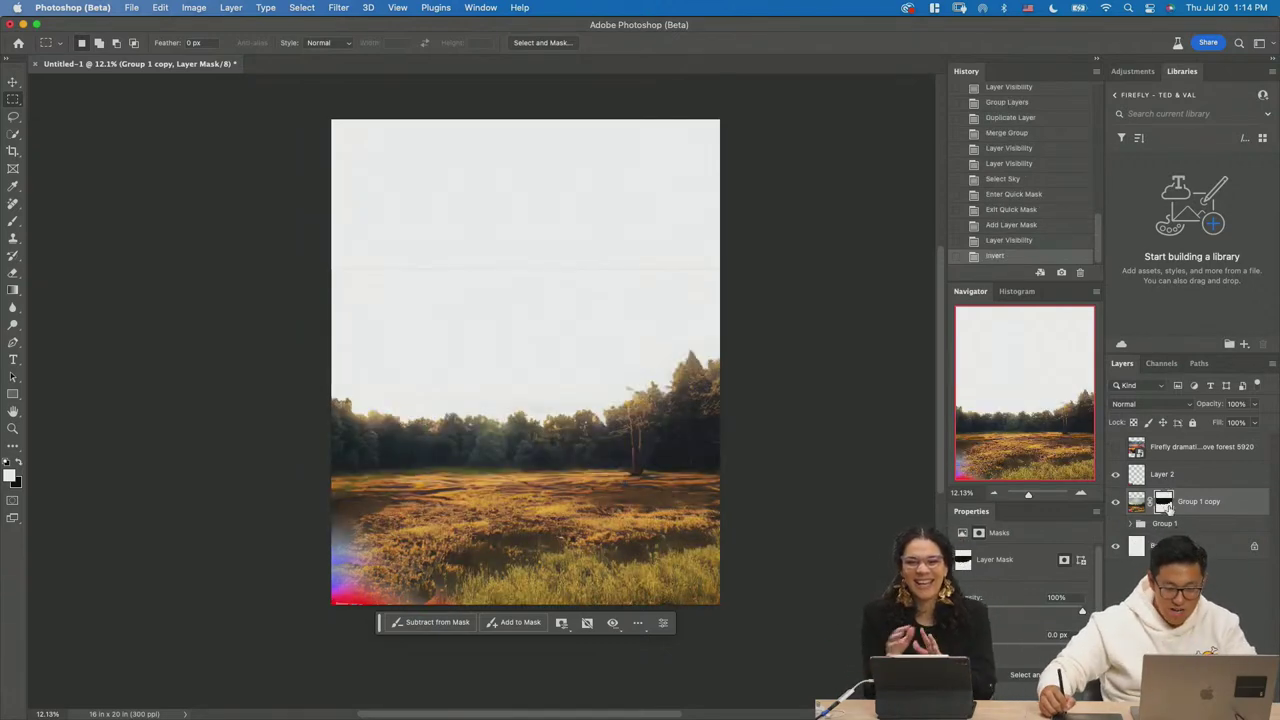
key("b")
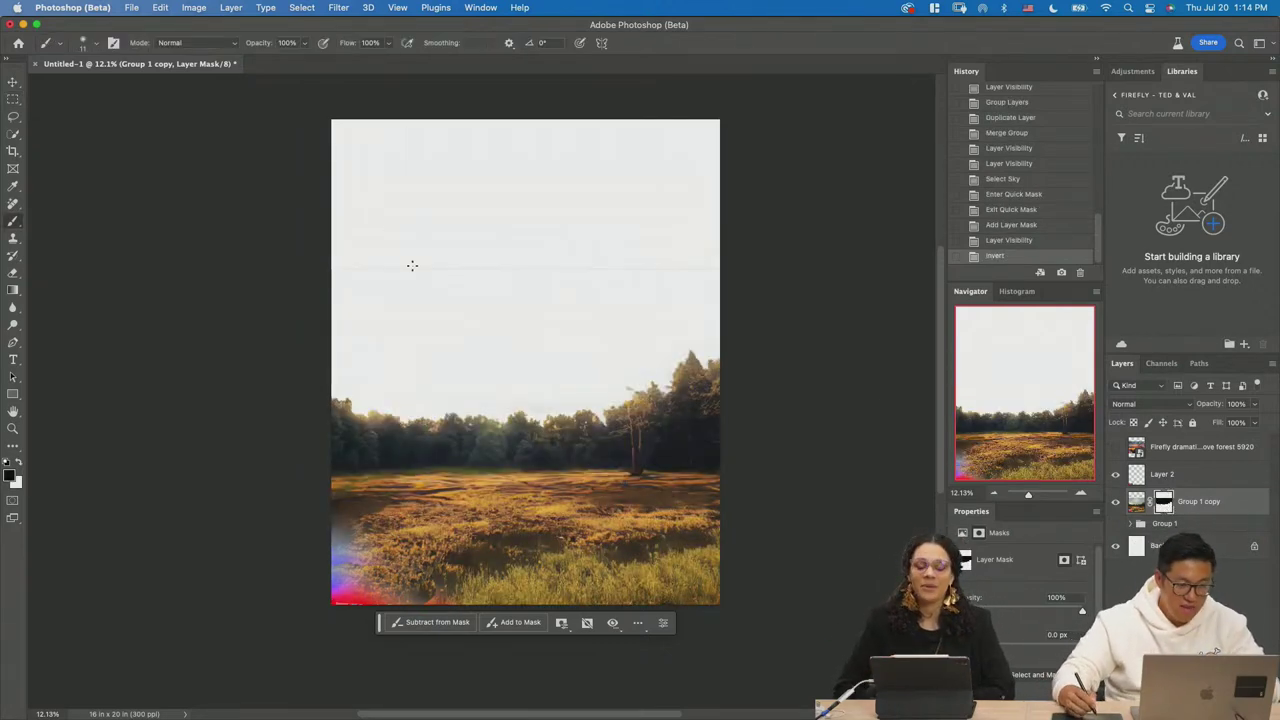
mouse_move(400, 268)
left_mouse_down()
mouse_move(467, 270)
mouse_move(360, 257)
mouse_move(401, 269)
mouse_move(389, 263)
mouse_move(716, 266)
left_mouse_up()
Lock Layer 2, place the sunset layer beneath the masked forest layer, and make it visible.
left_click_drag(1150, 447, 1158, 512)
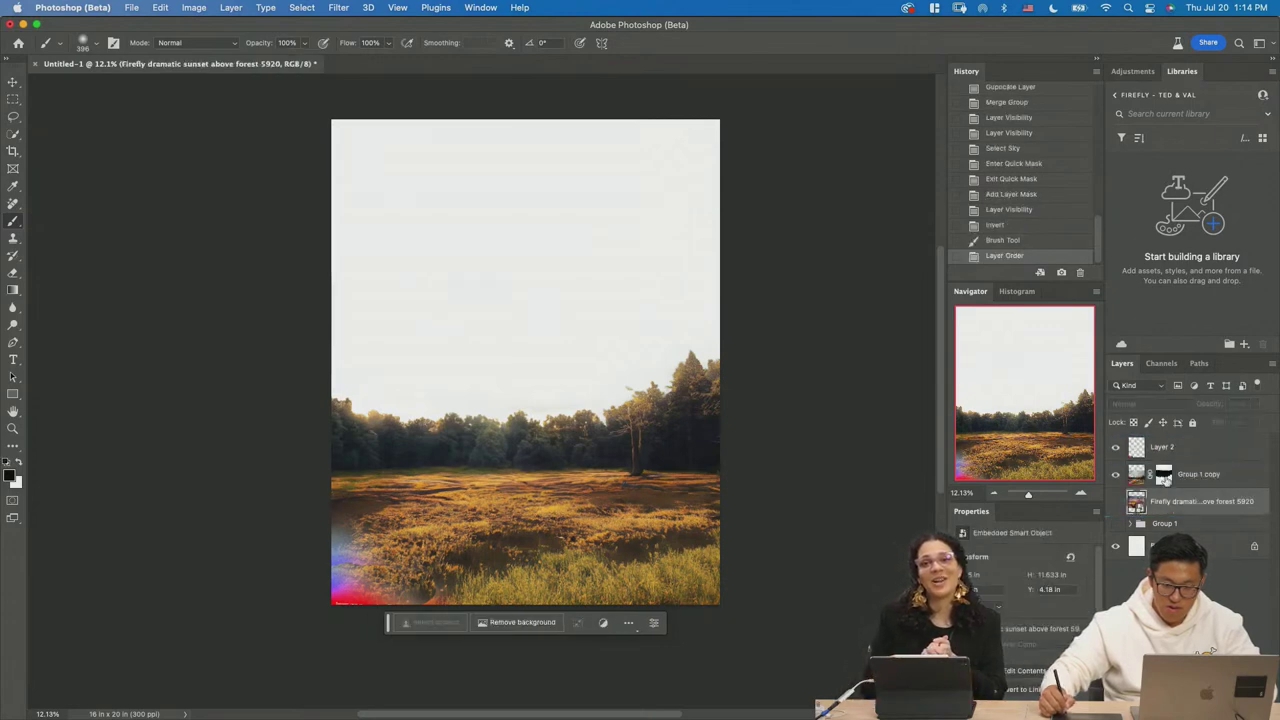
left_click(1202, 449)
left_click(1193, 423)
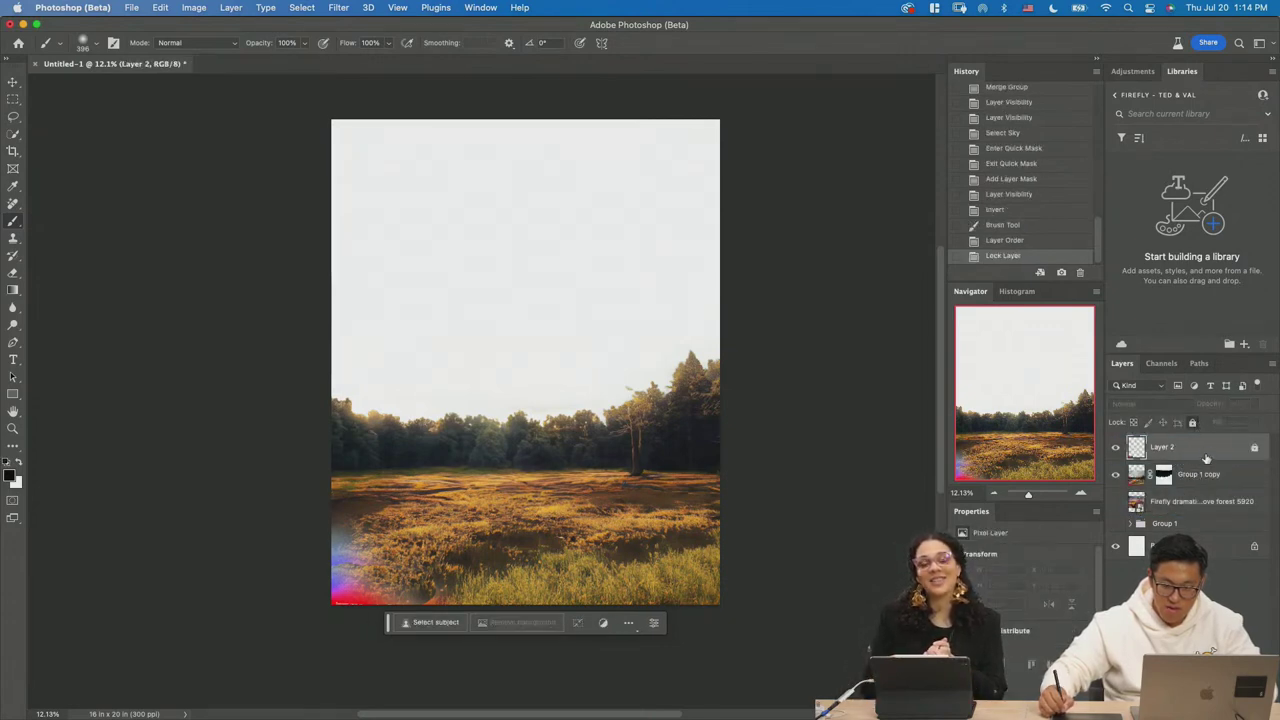
left_click(1117, 502)
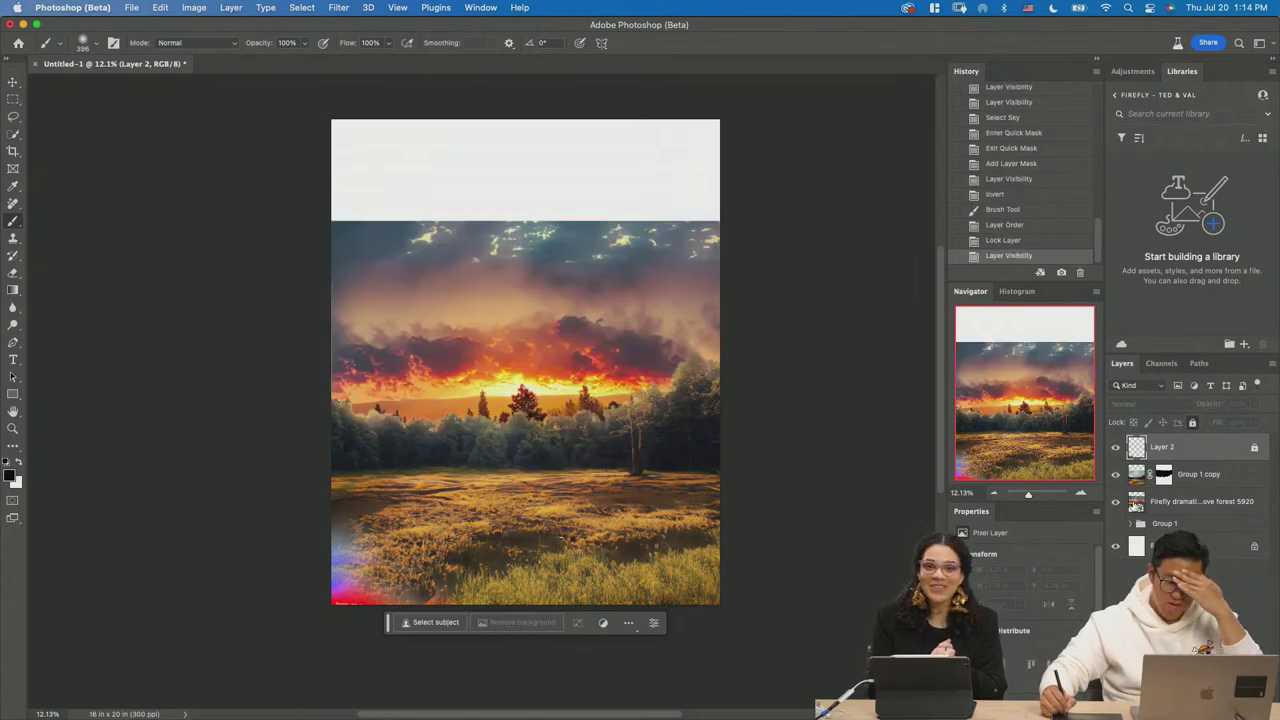
Lower the sunset layer to the treeline and scale it to fill the canvas, about 21 in high.
left_click(1186, 507)
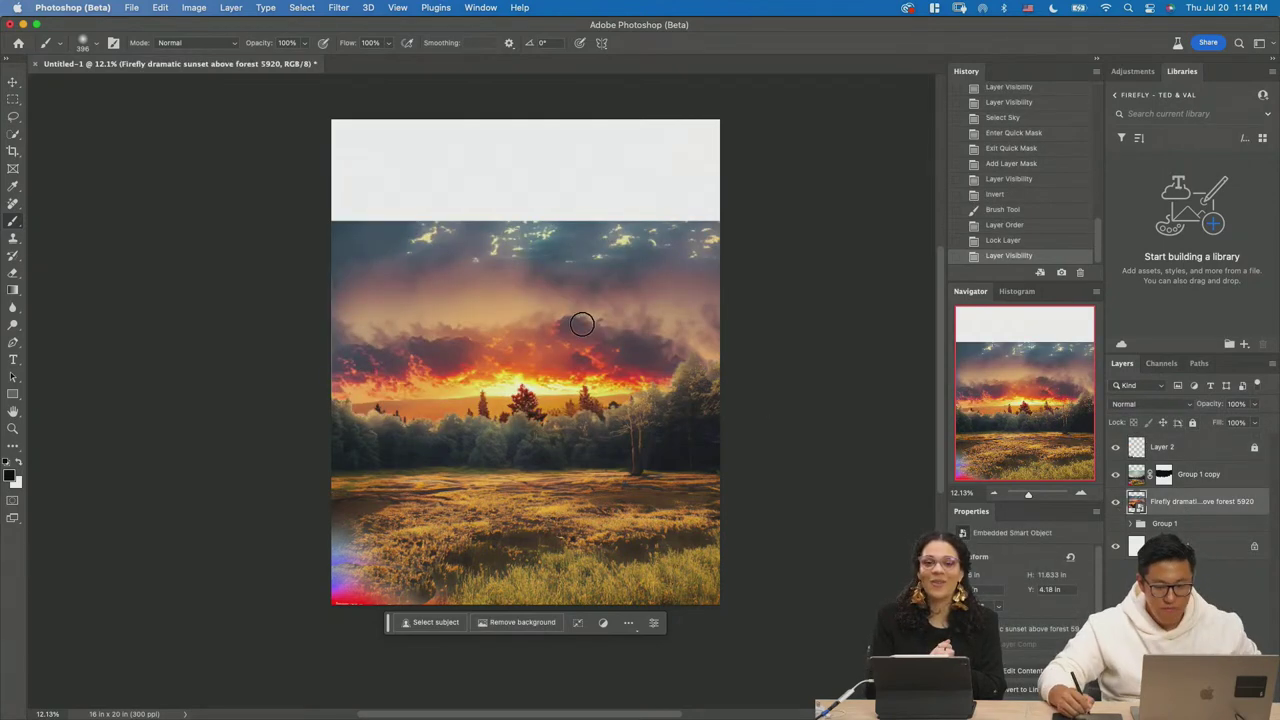
key("v")
left_click_drag(563, 372, 563, 400)
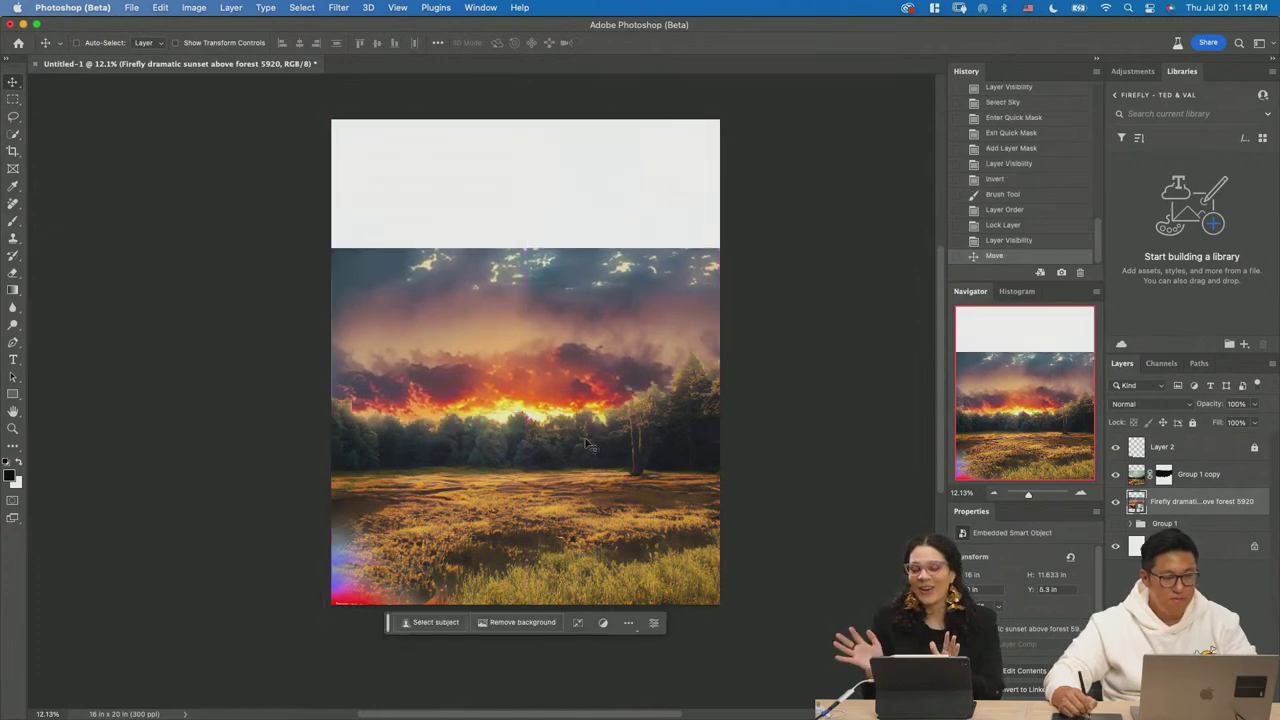
key("ctrl+t")
left_click_drag(526, 249, 551, 320)
left_click_drag(526, 209, 527, 119)
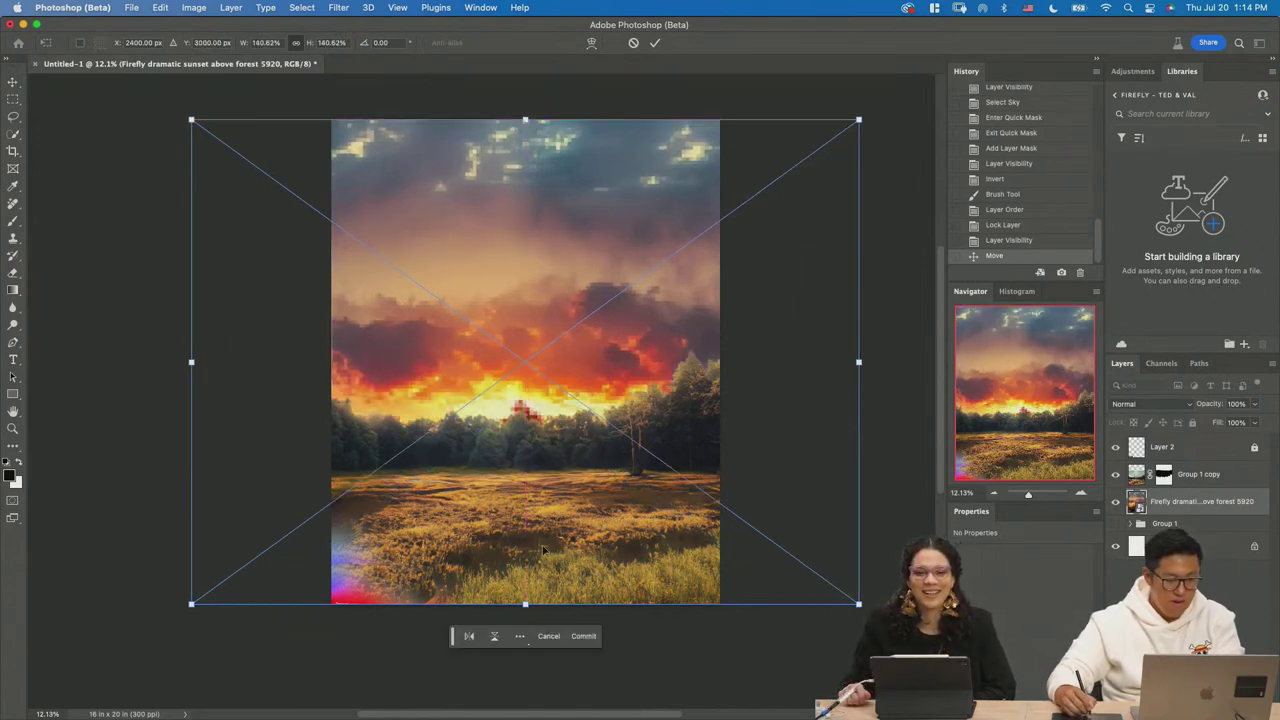
left_click_drag(523, 604, 526, 612)
key("Return")
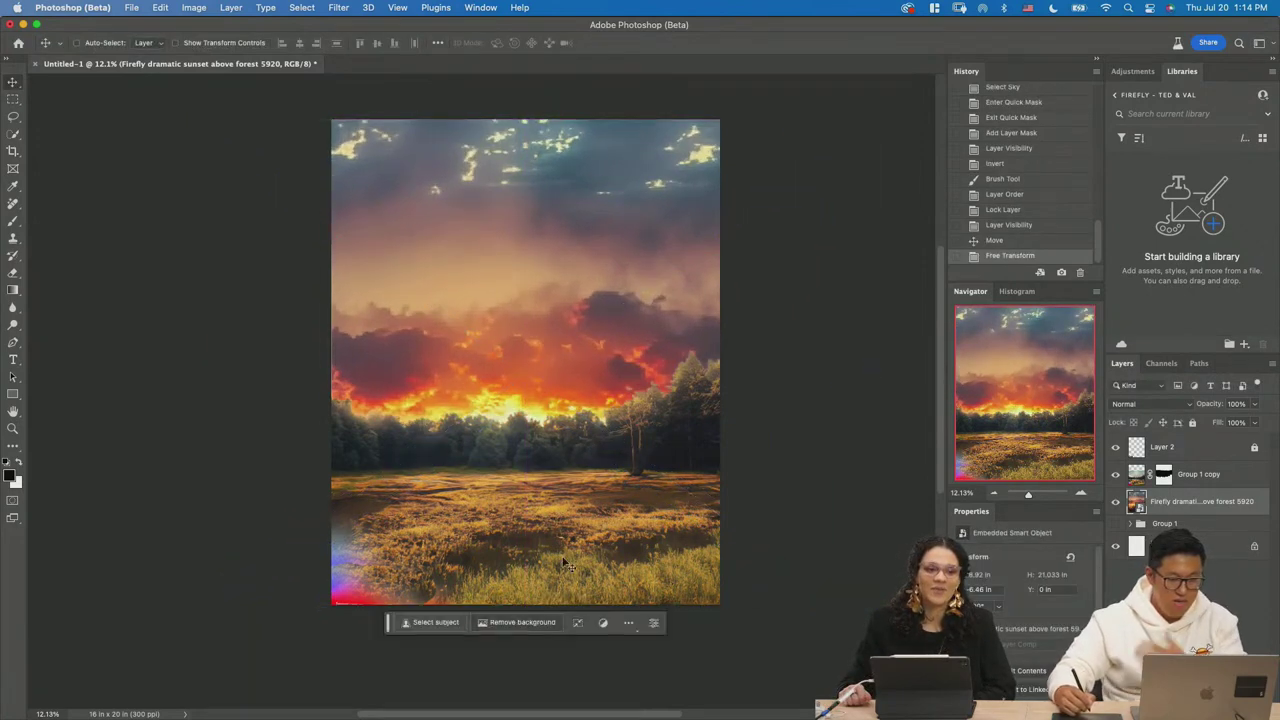
Examine how the enlarged sunset sky blends with the treeline and field.
key("z")
left_click_drag(538, 442, 549, 462)
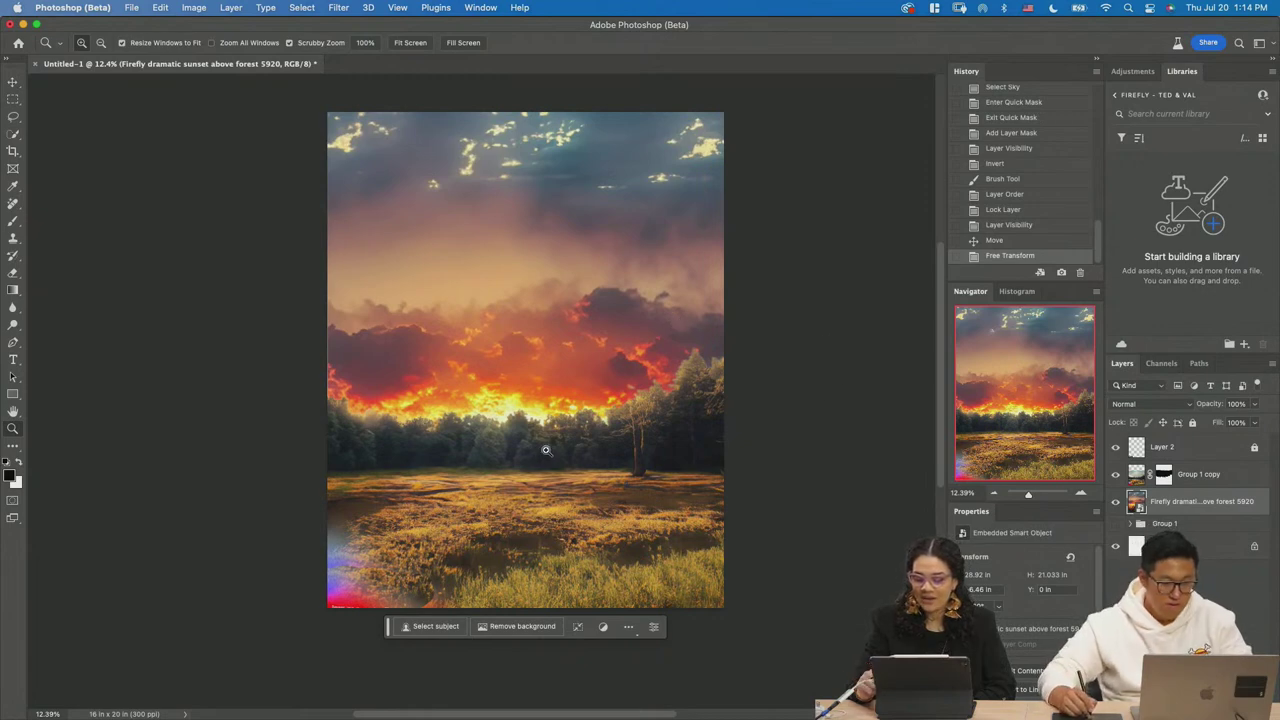
left_click_drag(544, 451, 561, 458)
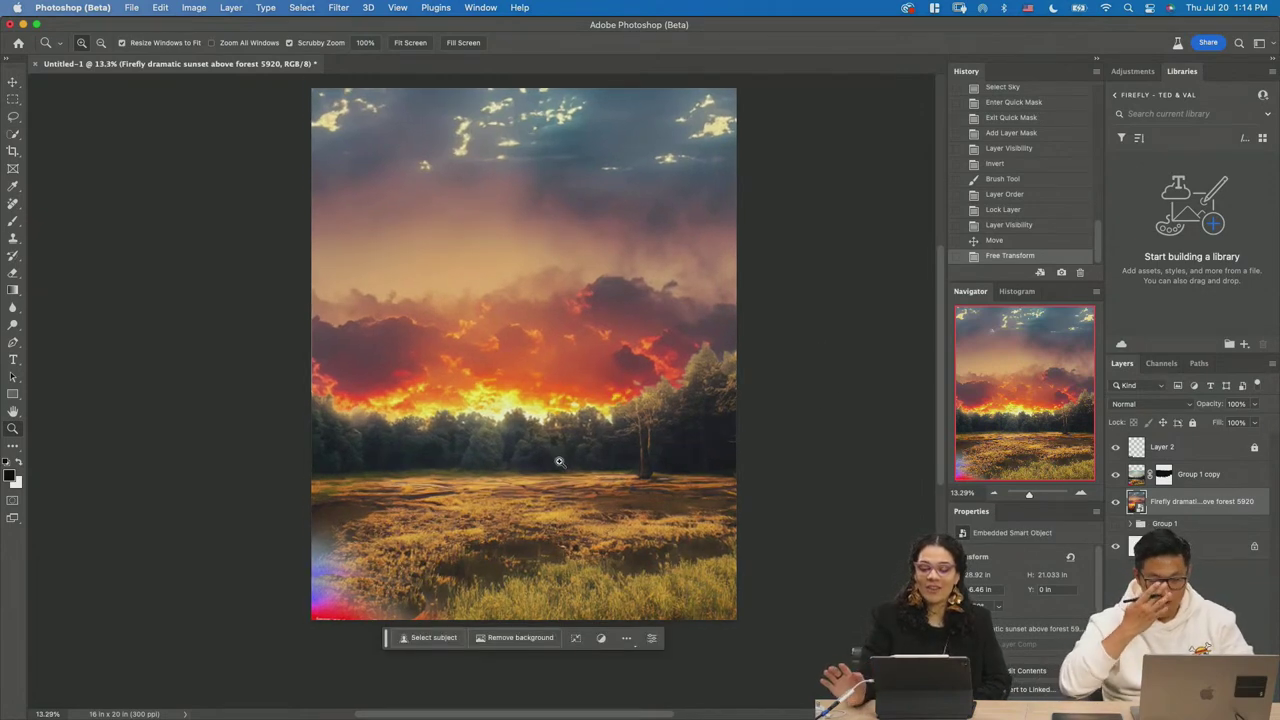
mouse_move(594, 406)
left_mouse_down()
mouse_move(597, 423)
mouse_move(598, 404)
mouse_move(609, 416)
left_mouse_up()
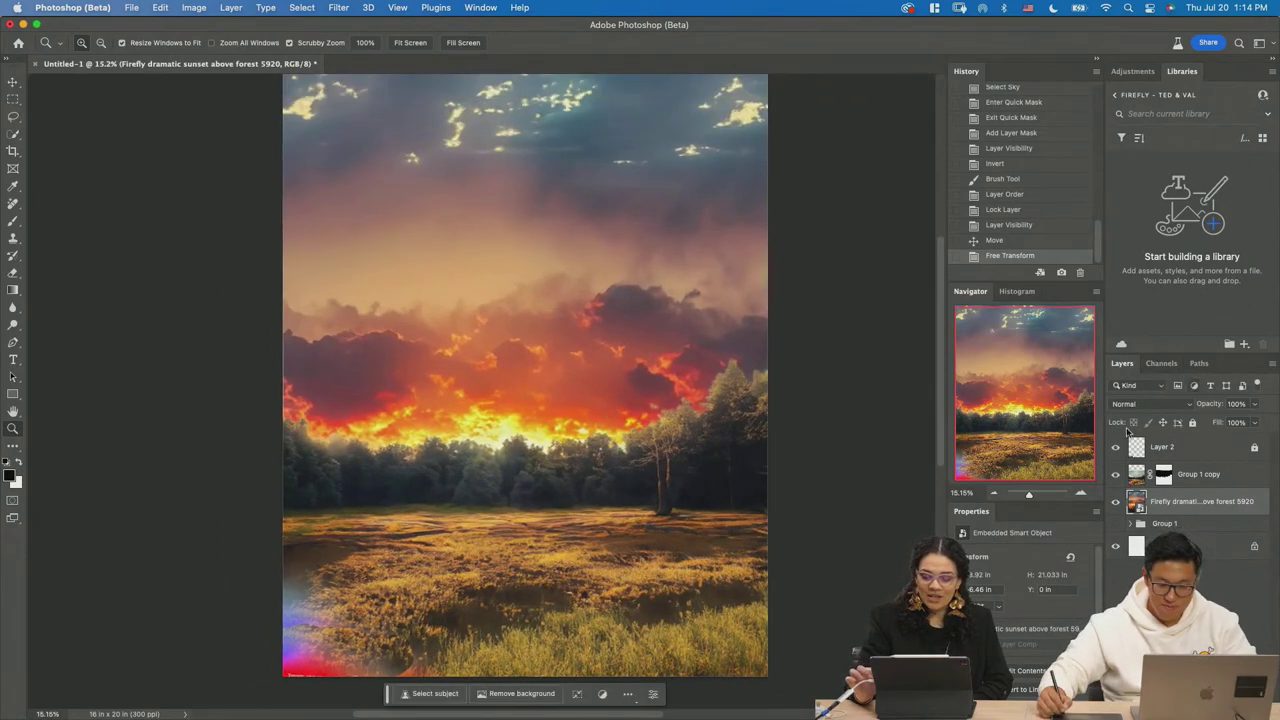
key("super+t")
key("Return")
scroll(574, 496, "down", 2)
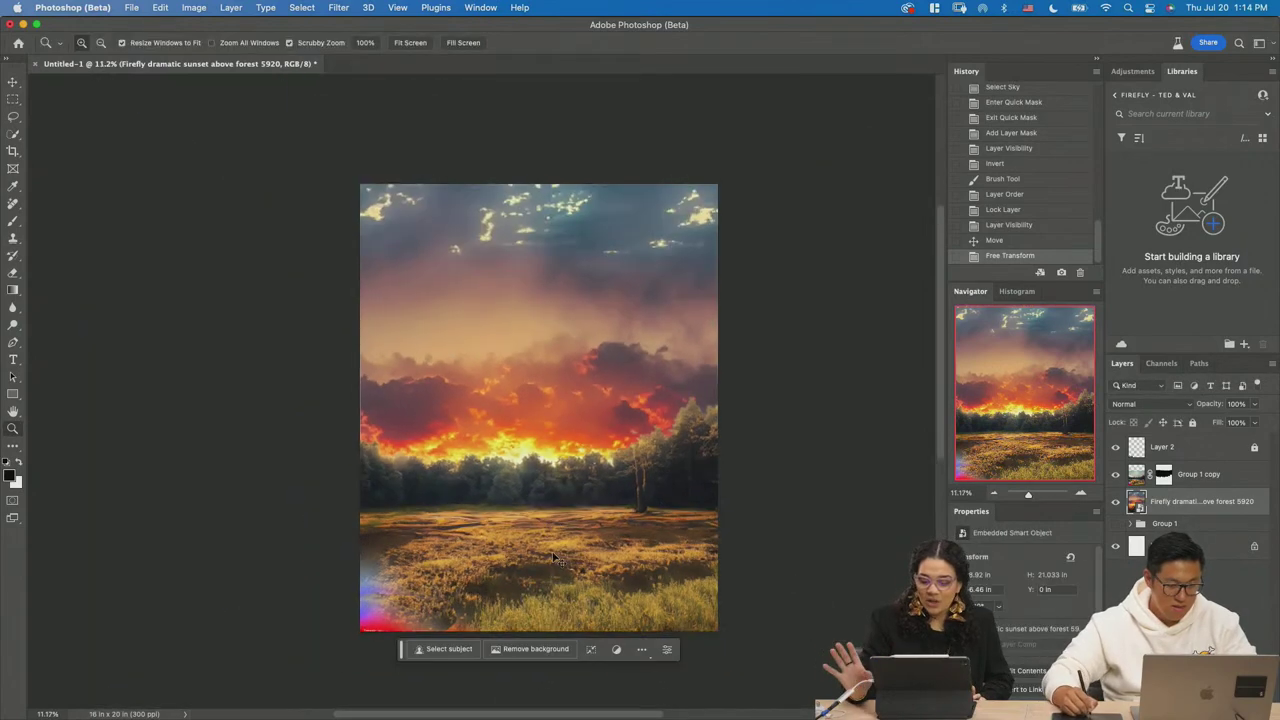
Unlock Layer 2, shift it slightly upward to check its content, and delete it.
left_click(1162, 446)
left_click(1254, 446)
key("v")
left_click_drag(547, 565, 556, 530)
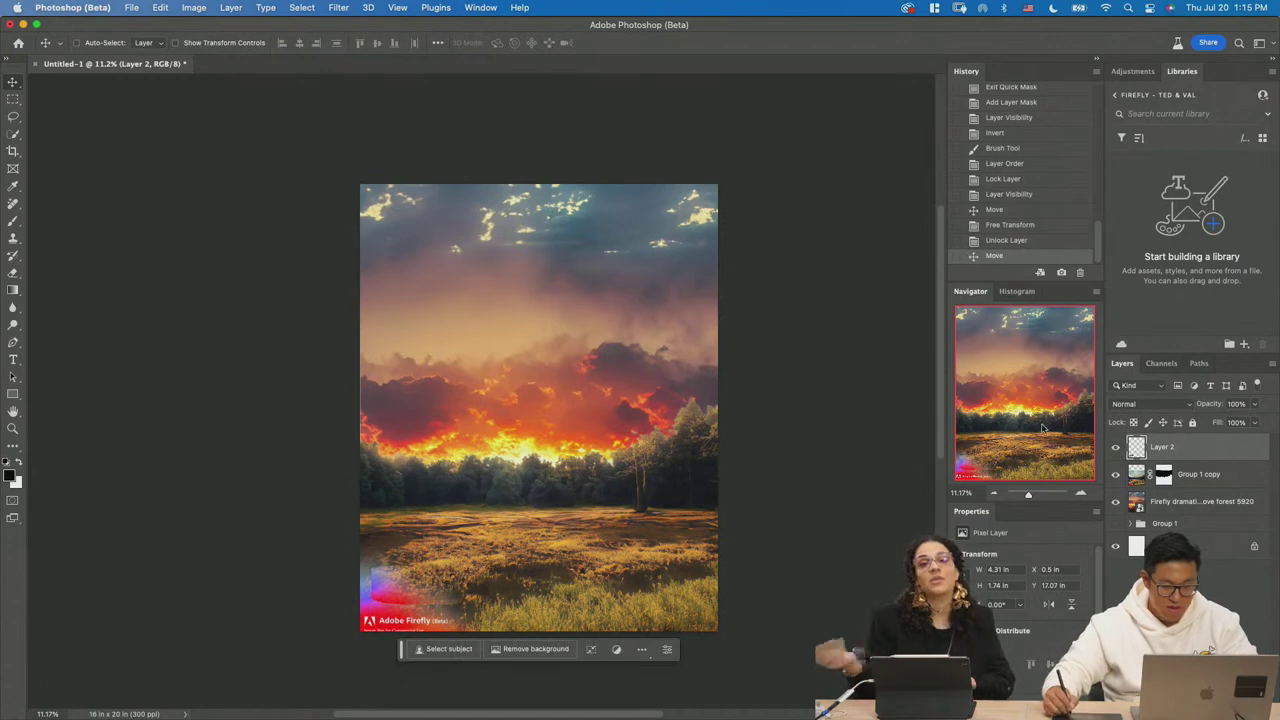
key("Delete")
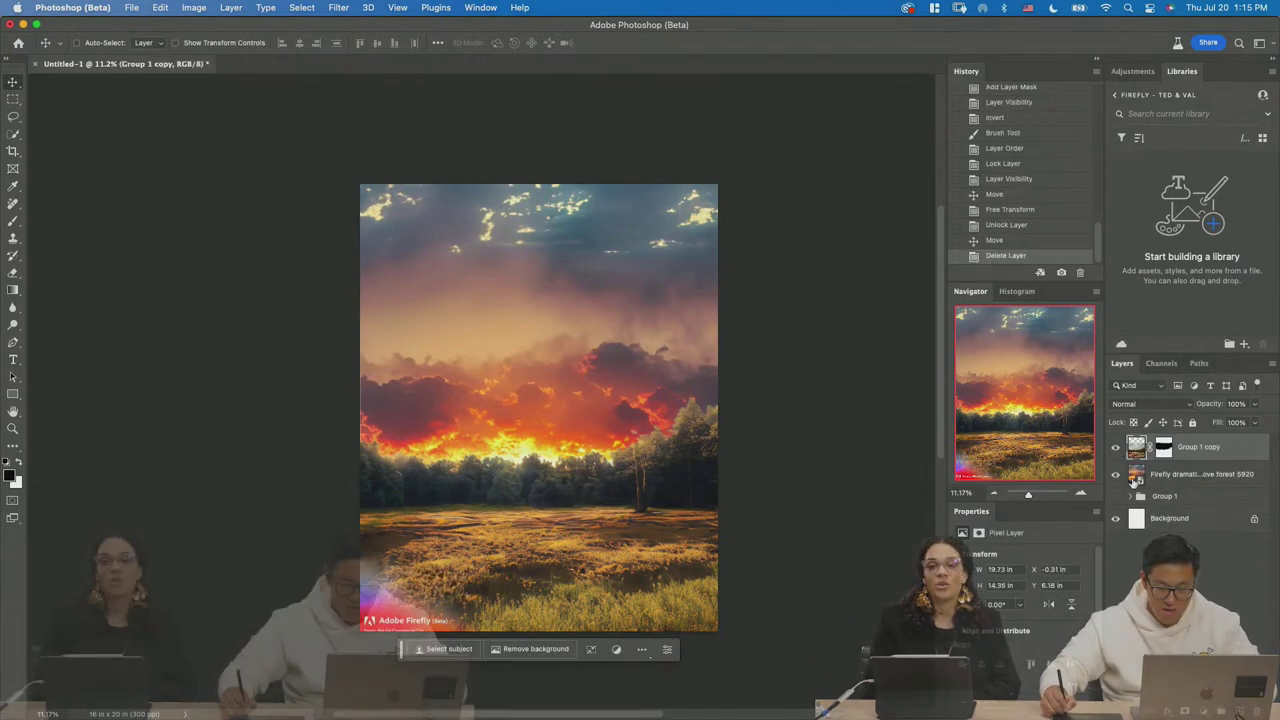
Lasso the Adobe Firefly watermark corner of the forest layer, about 4.35 × 1.09 in, and paste it onto a new locked layer.
left_click(1116, 447)
left_click(1116, 447)
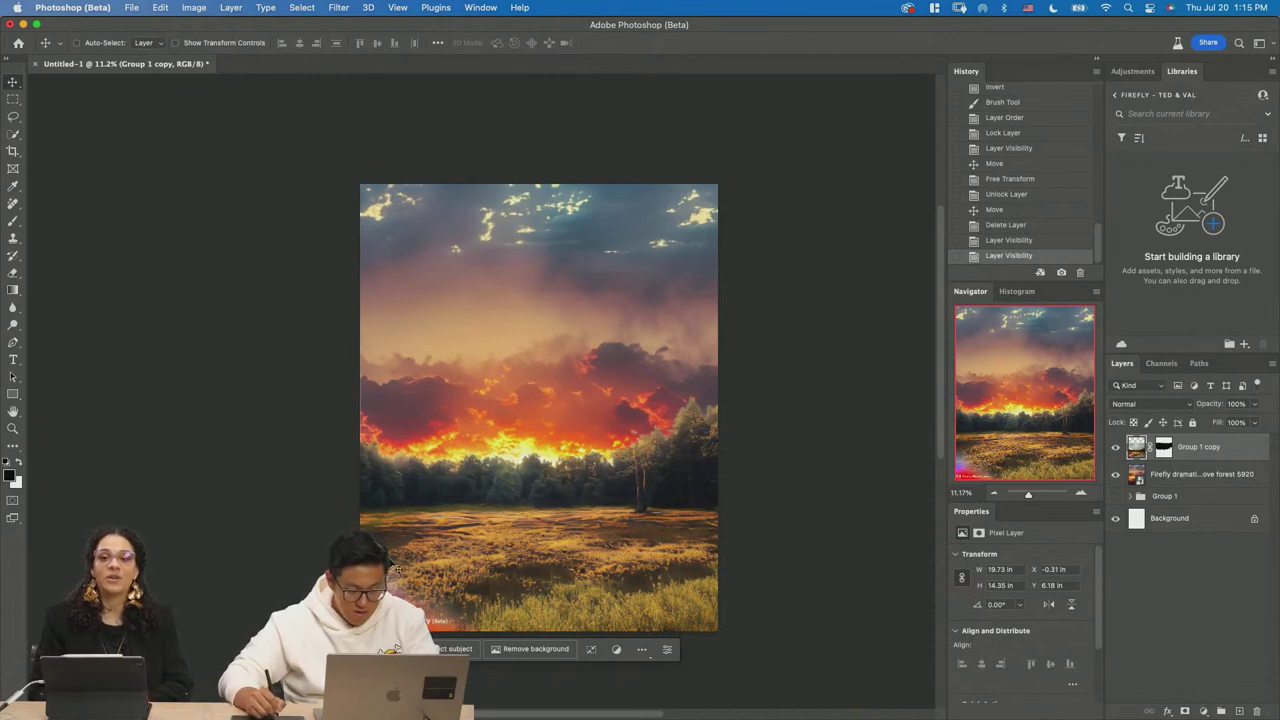
key("l")
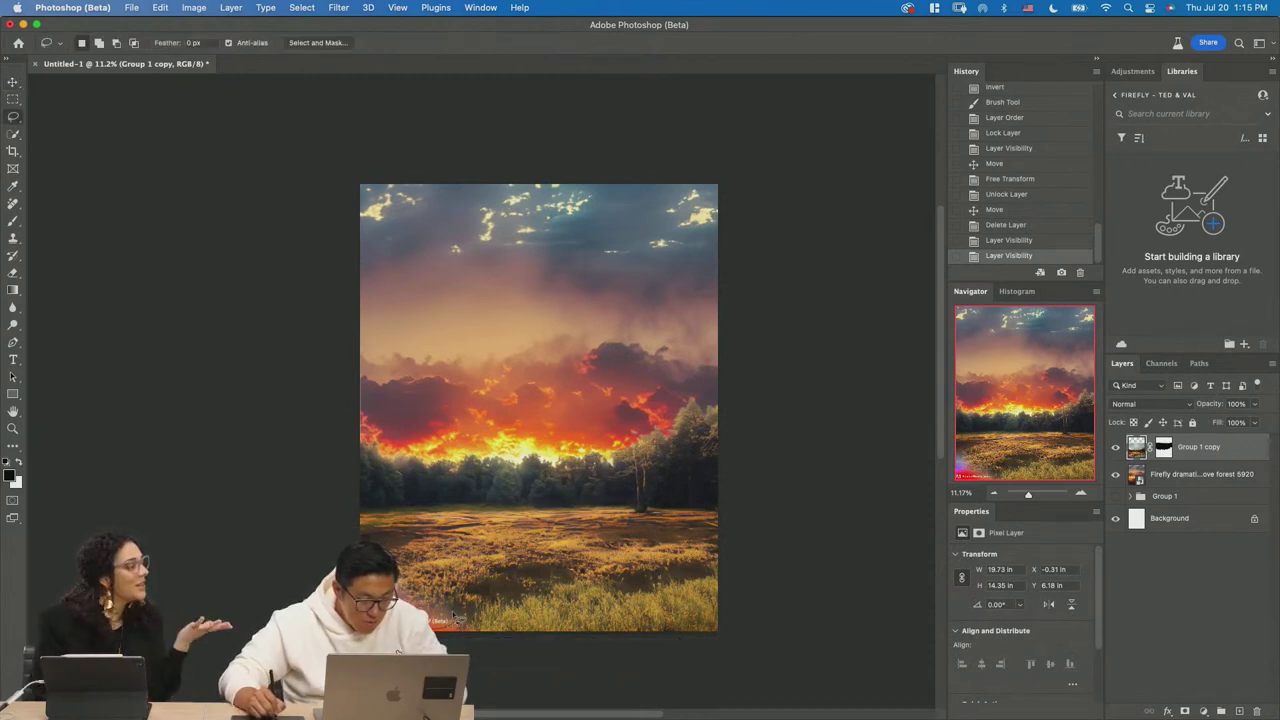
left_click_drag(720, 500, 791, 517)
key("ctrl+v")
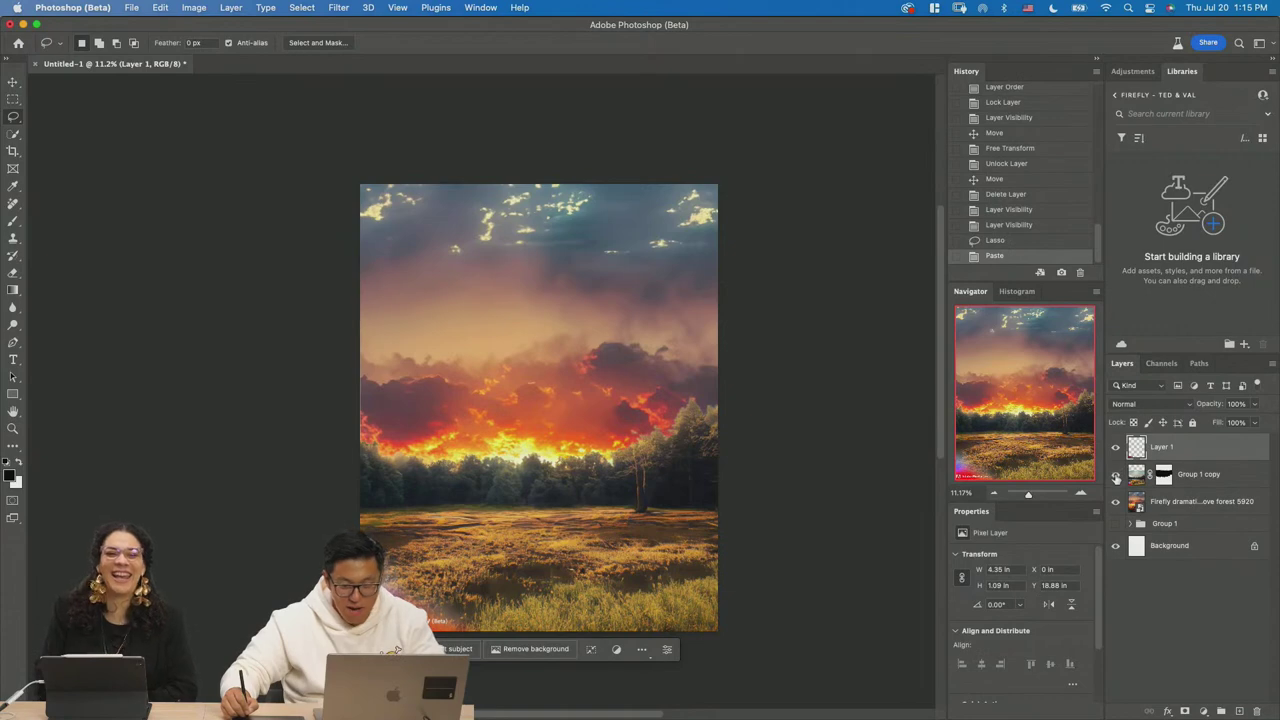
left_click(1191, 423)
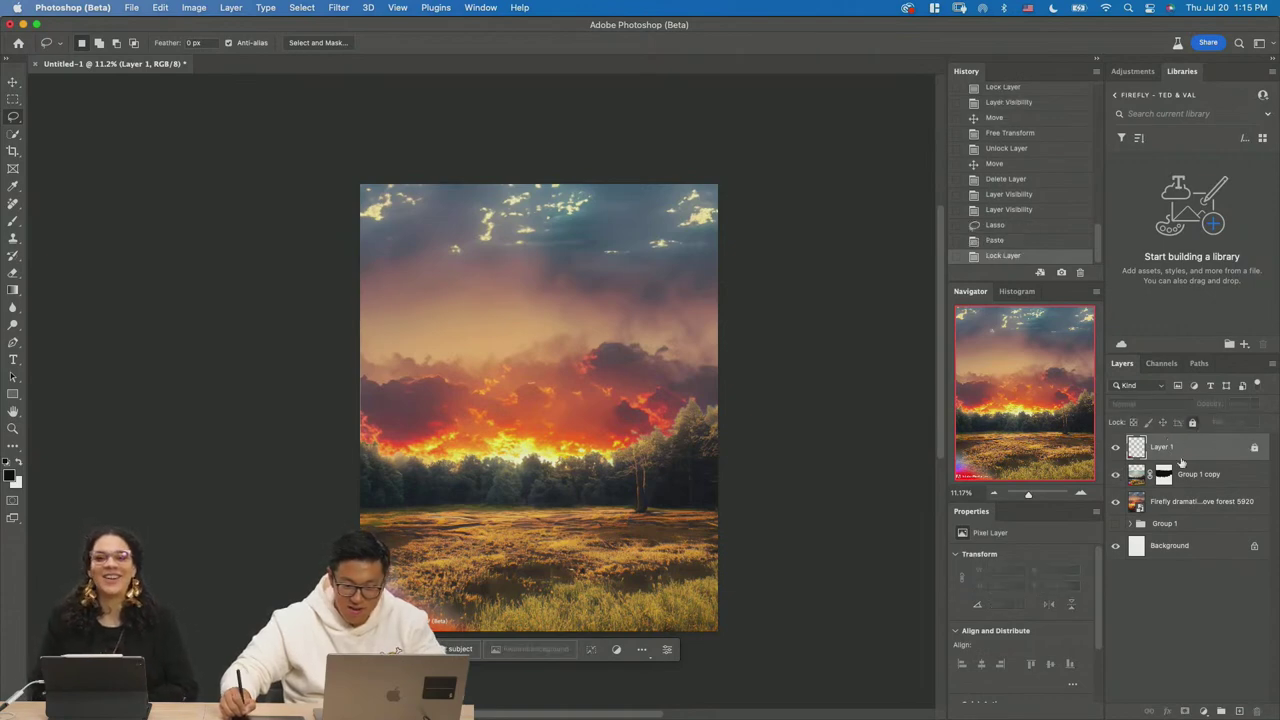
Compare the composite with the Group 1 copy forest layer and its mask switched off and on.
left_click(1116, 475)
left_click(1116, 475)
left_click(1140, 480)
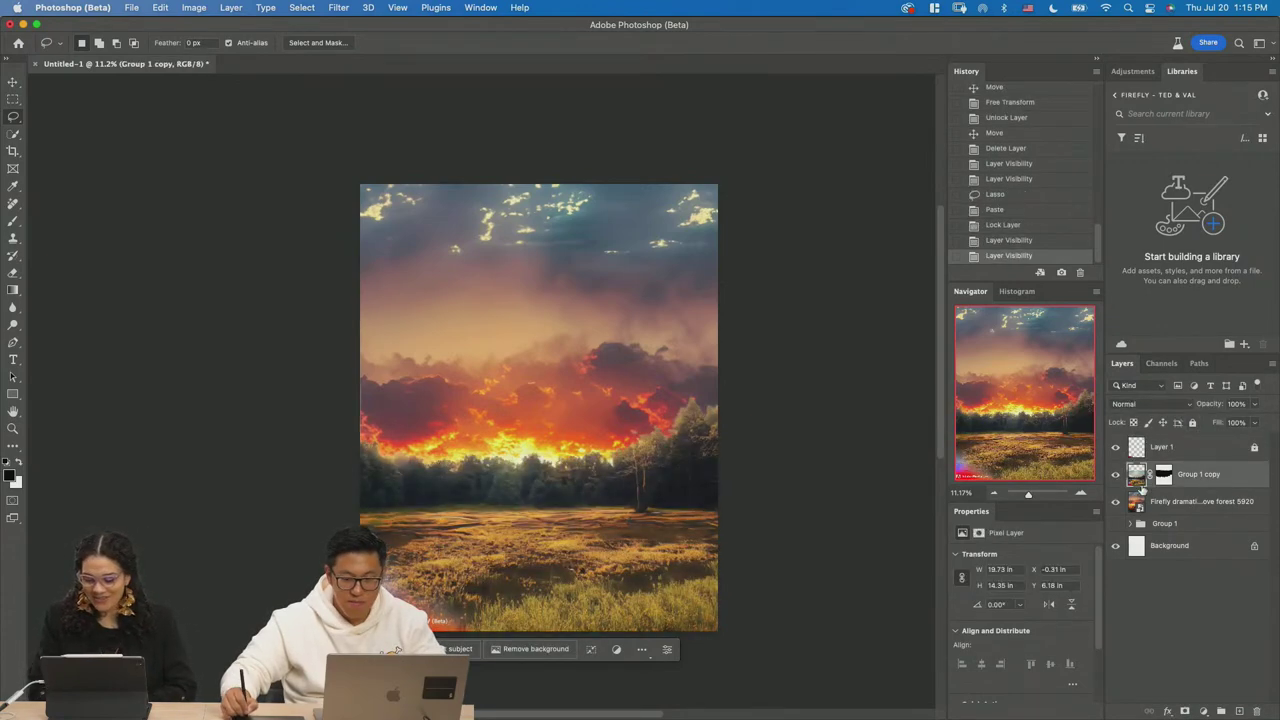
left_click(1163, 475, "shift")
left_click(1164, 478, "shift")
left_click(1164, 478, "shift")
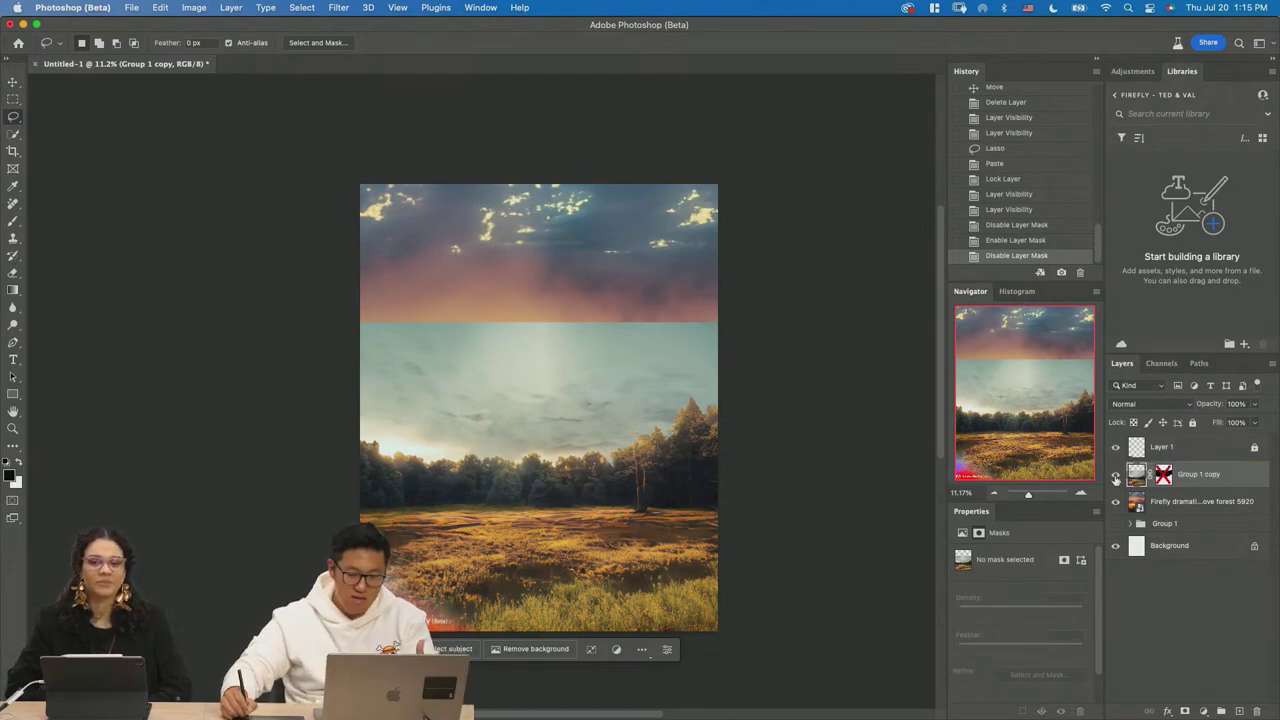
left_click(1116, 476)
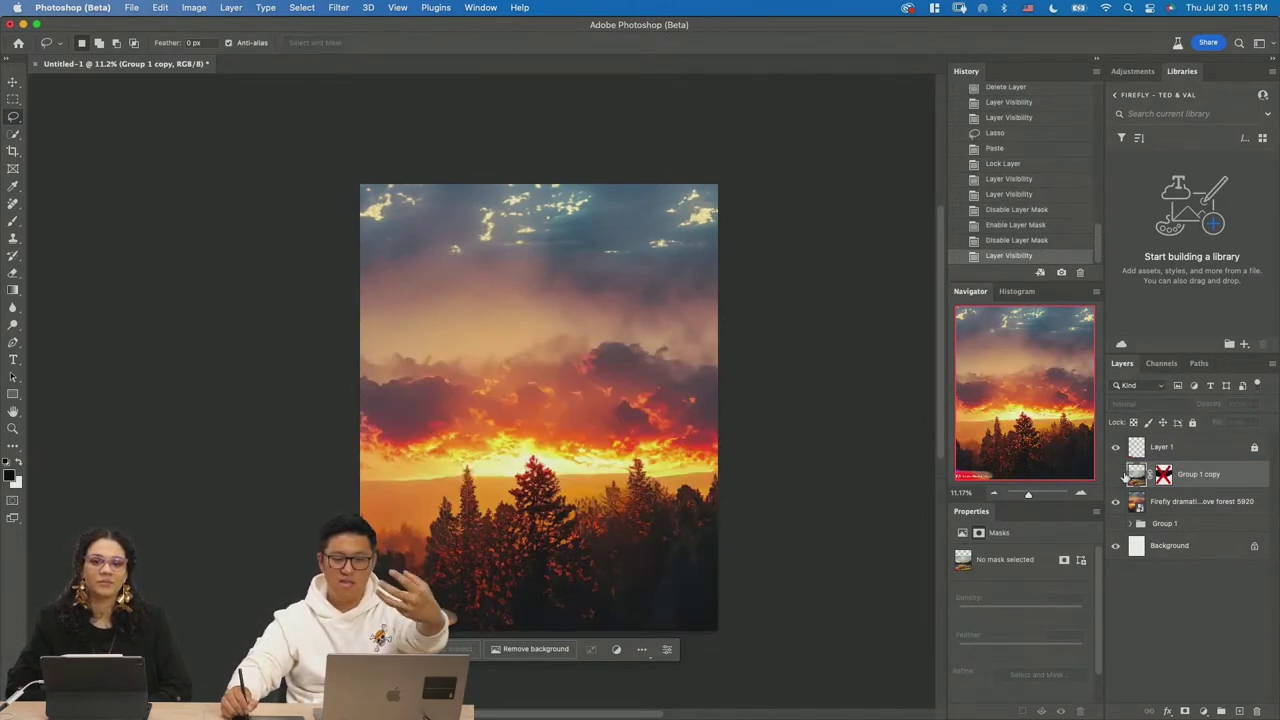
left_click(1116, 474)
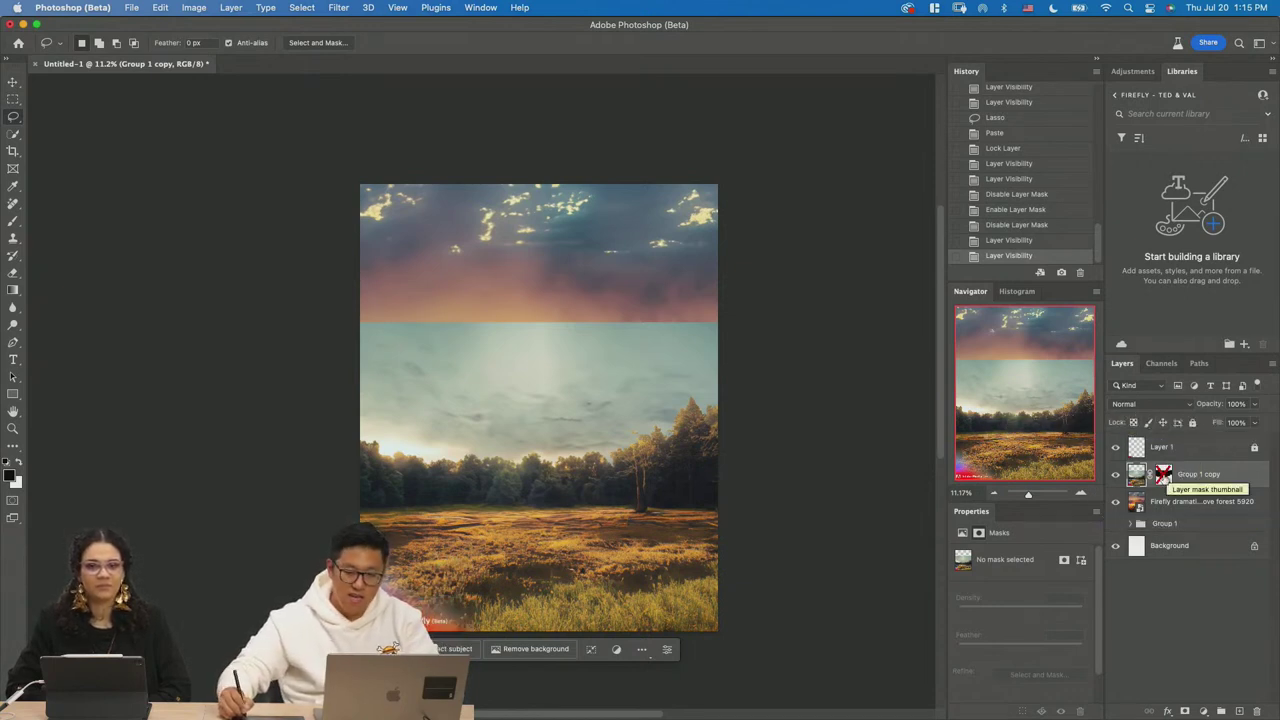
left_click(1163, 474, "shift")
Try moving the Firefly sunset layer slightly lower behind the treeline, and undo the move.
left_click(1192, 505)
key("v")
left_click_drag(594, 437, 600, 480)
key("ctrl+z")
key("z")
left_click(542, 348)
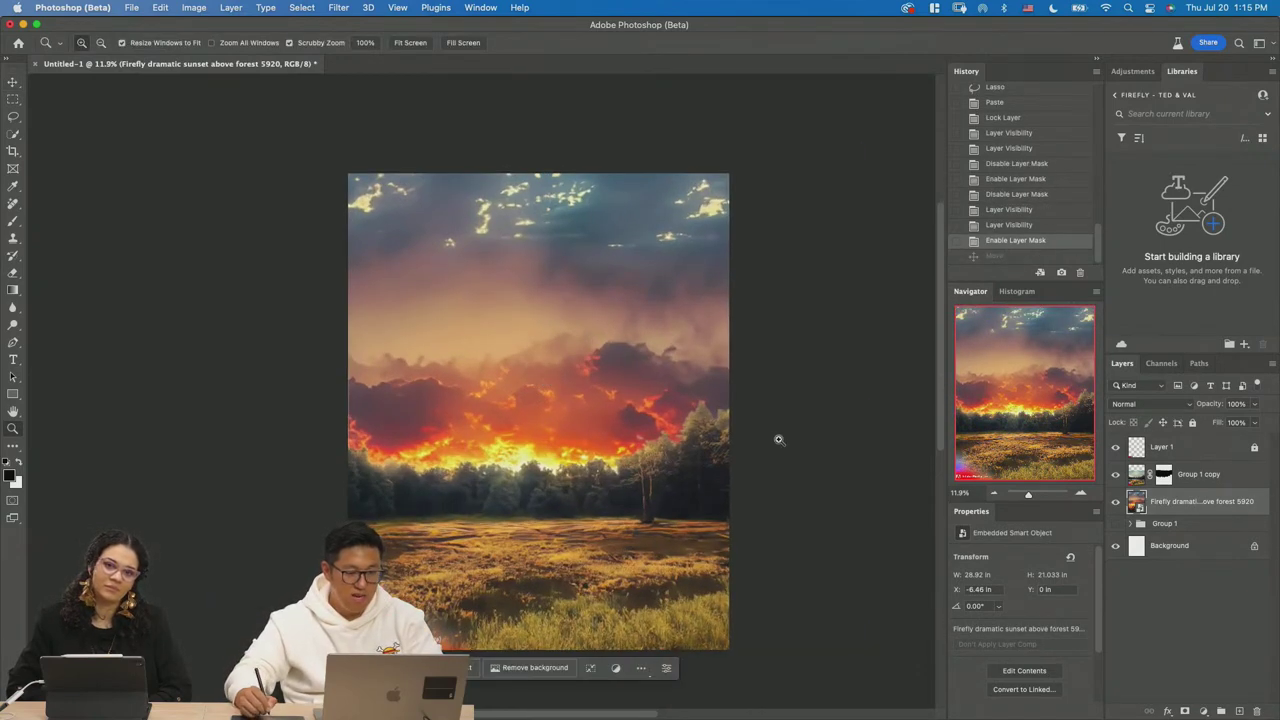
mouse_move(771, 466)
left_mouse_down()
mouse_move(803, 477)
mouse_move(795, 470)
left_mouse_up()
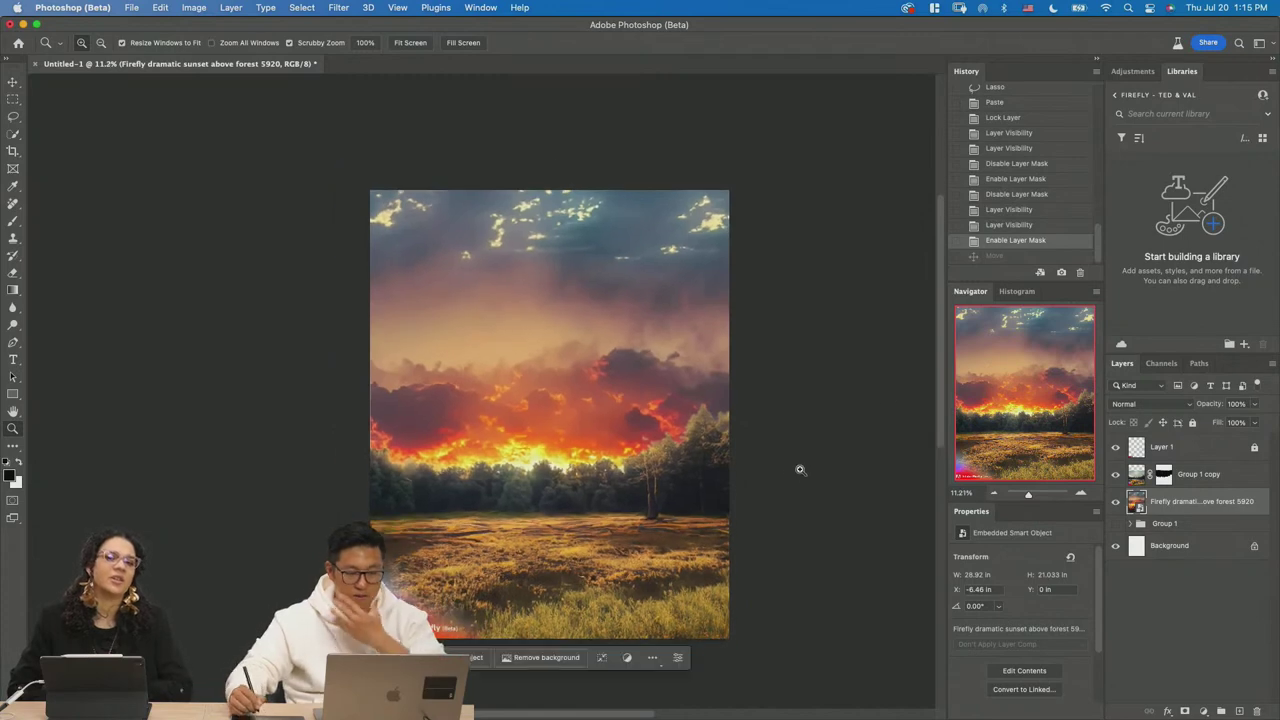
Add a Color Balance adjustment layer above the Group 1 copy forest layer and clip it to that layer.
left_click(1208, 475)
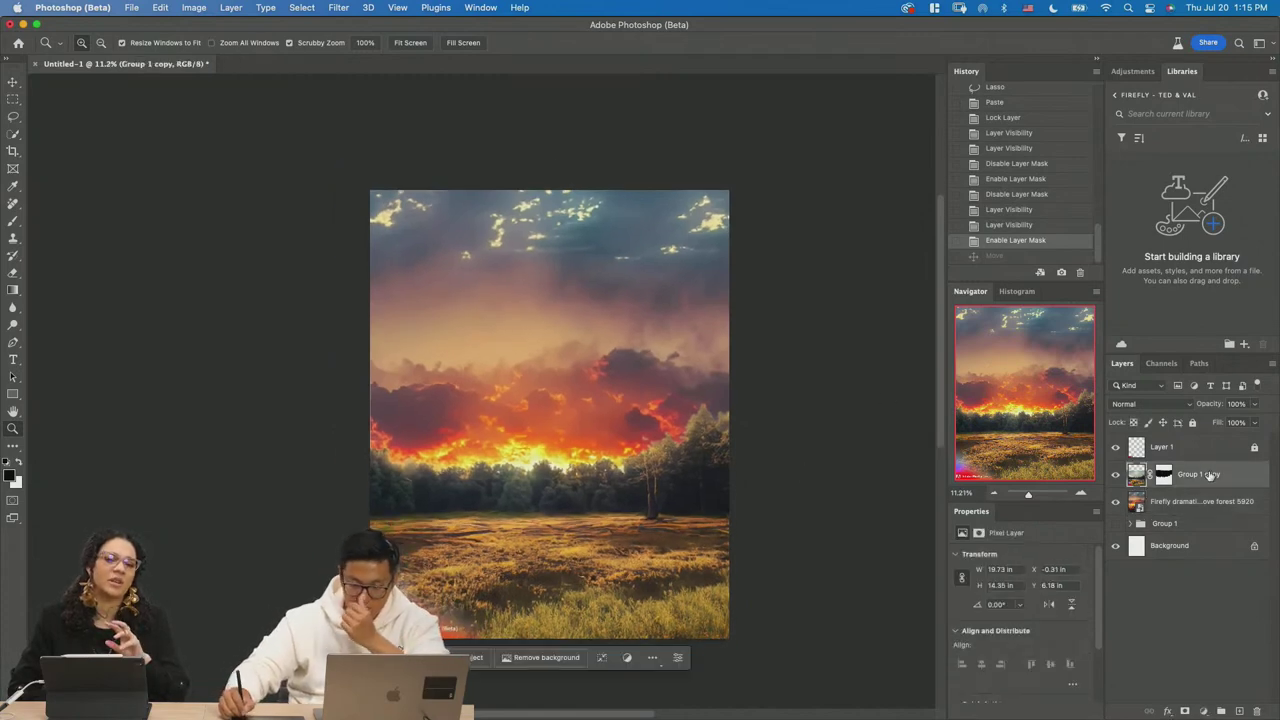
left_click(1115, 475)
left_click(1115, 475)
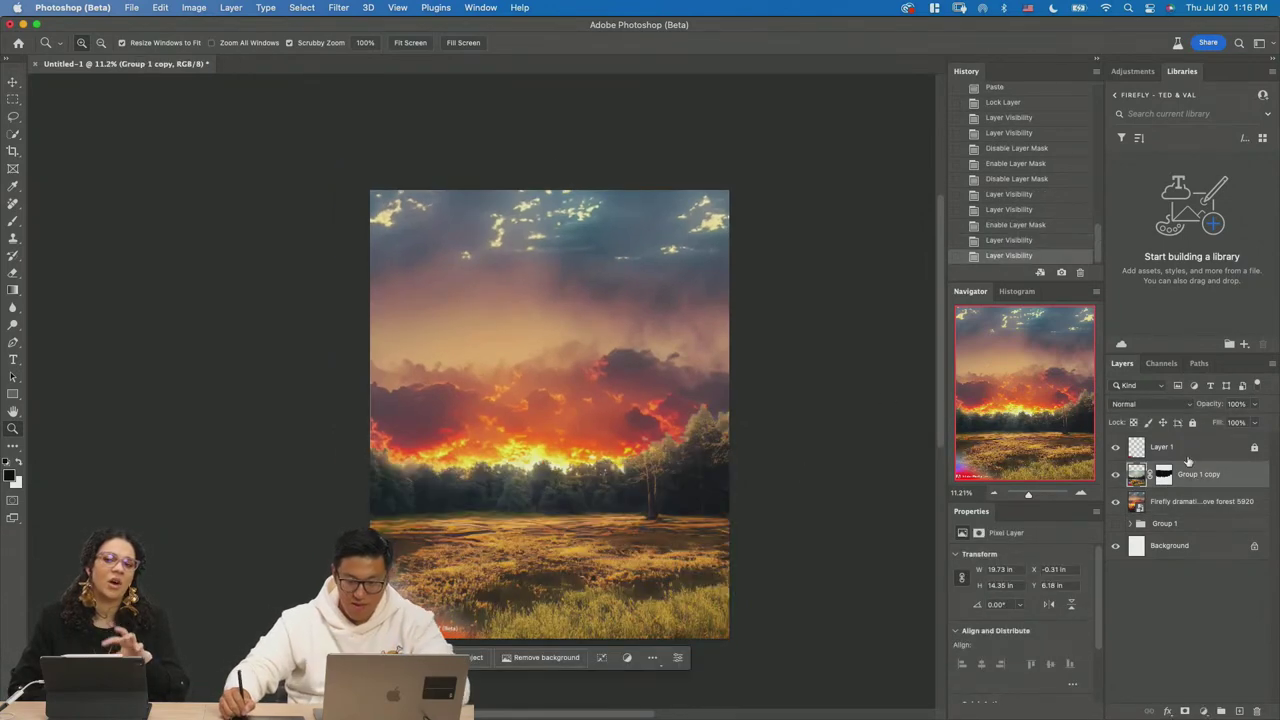
left_click(1135, 73)
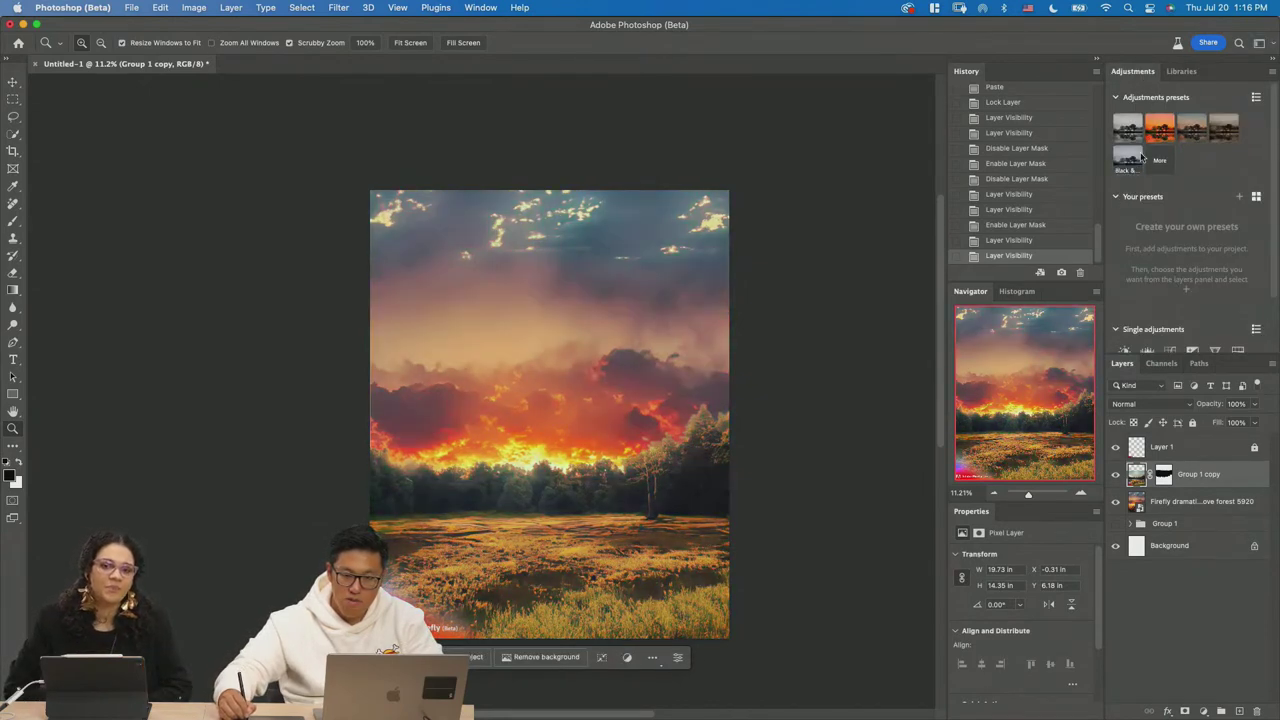
left_click(1115, 97)
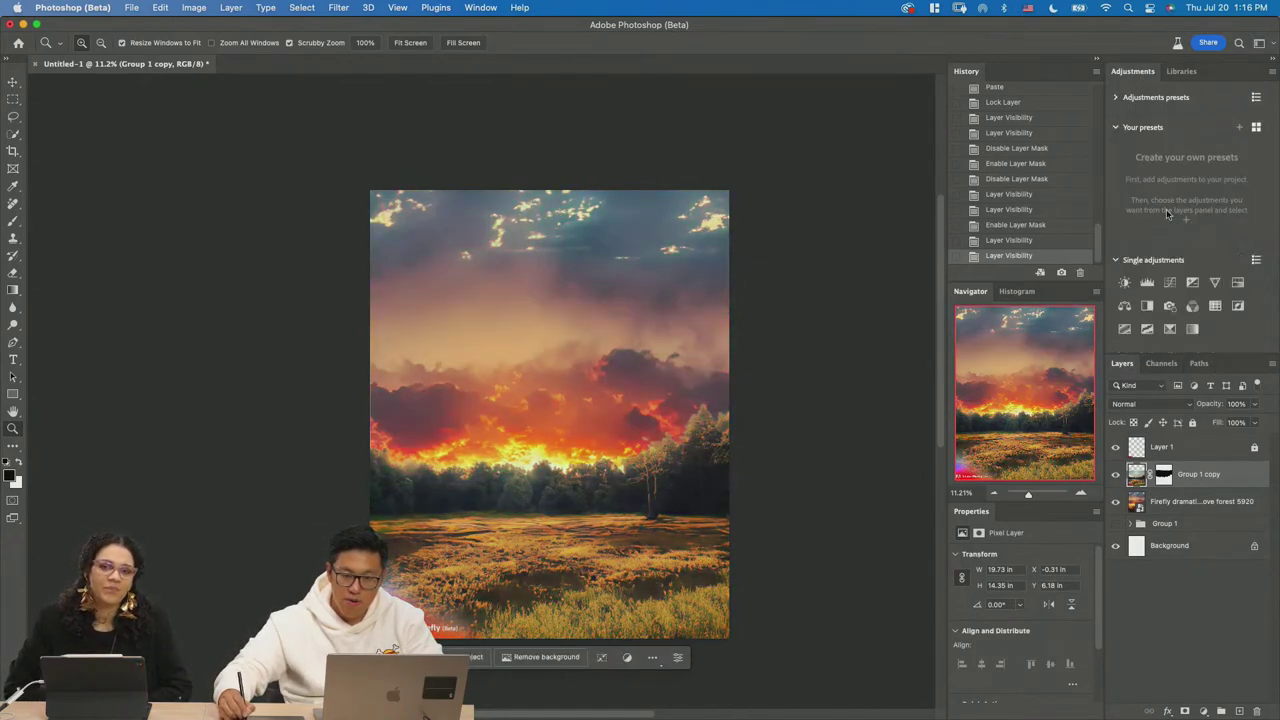
left_click(1115, 127)
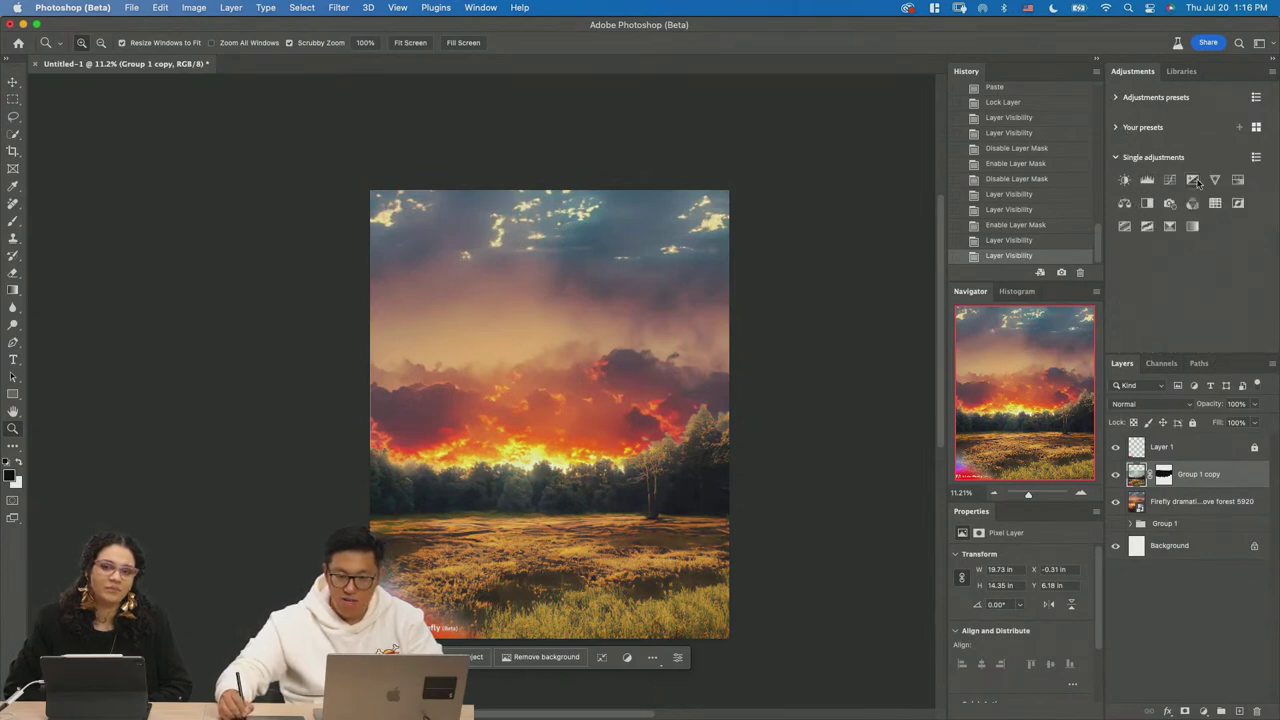
left_click(1125, 203)
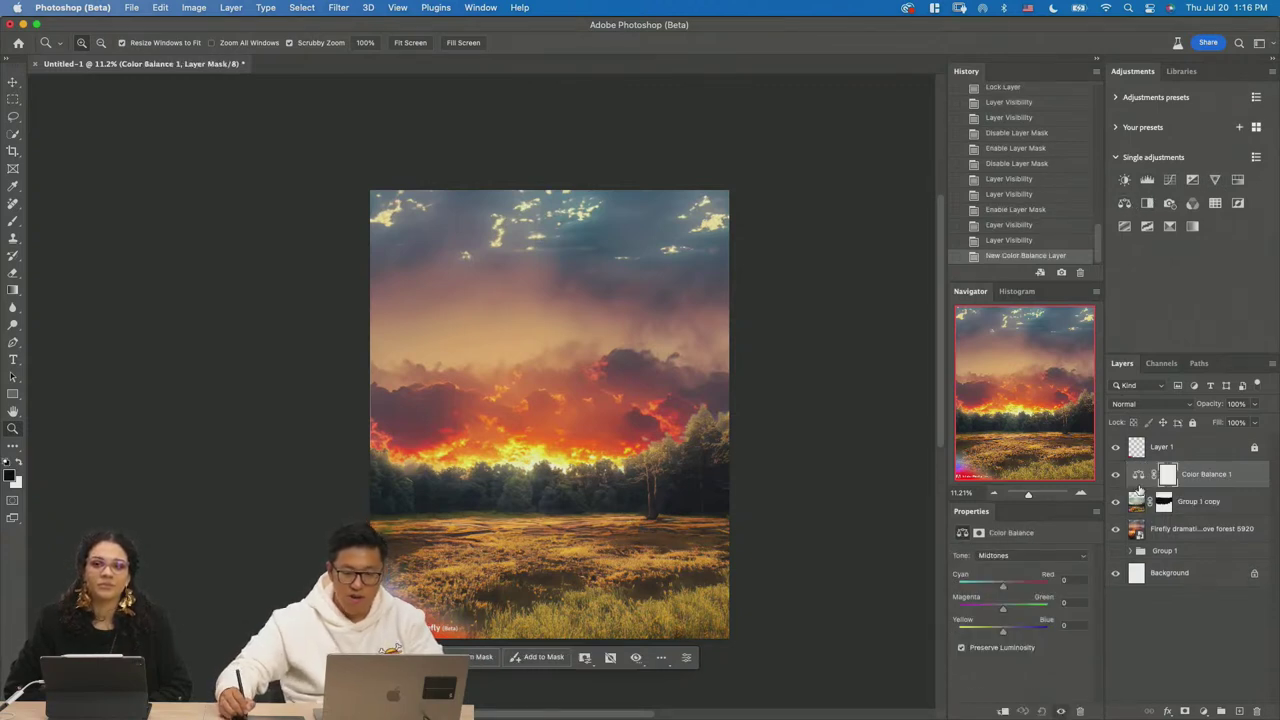
left_click(1142, 488, "alt")
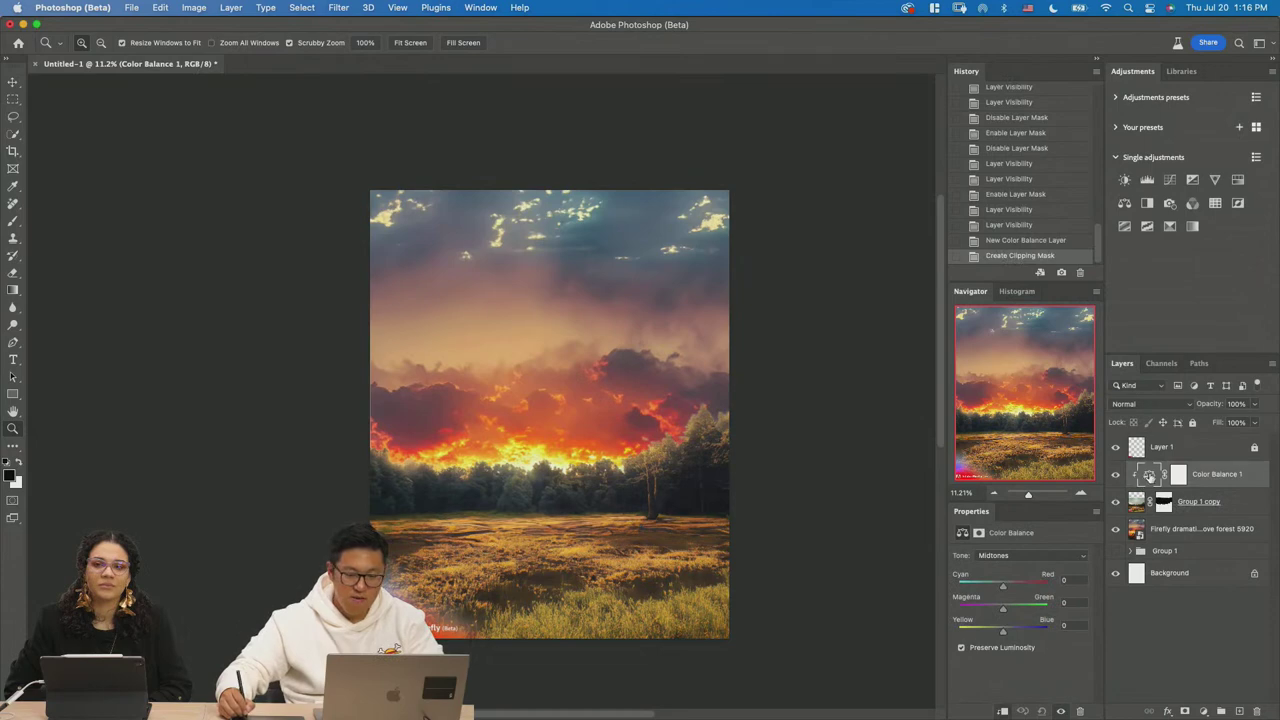
Warm the forest's midtones by setting Cyan–Red to +61 and Yellow–Blue to +4 in the Color Balance adjustment.
left_click_drag(1005, 587, 1026, 585)
mouse_move(1003, 631)
left_mouse_down()
mouse_move(980, 633)
mouse_move(1002, 636)
left_mouse_up()
mouse_move(1027, 592)
left_mouse_down()
mouse_move(1015, 592)
mouse_move(1029, 591)
left_mouse_up()
left_click(1014, 556)
left_click(1147, 480)
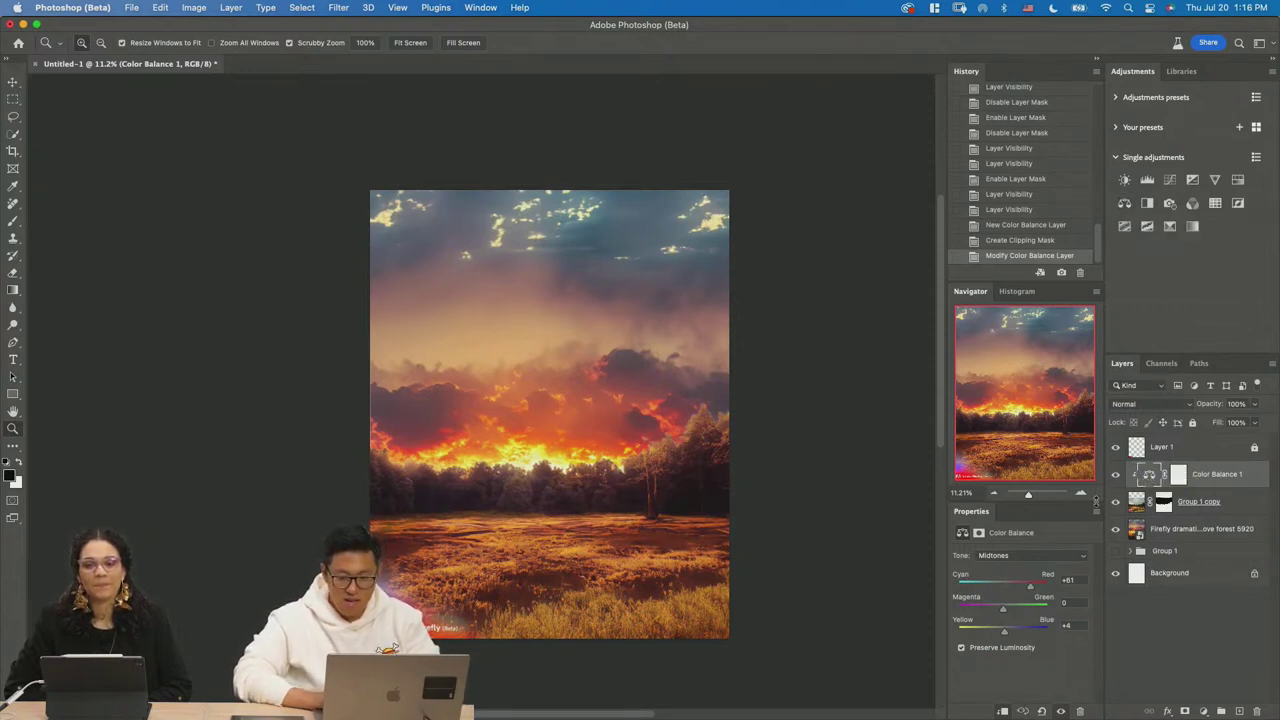
Try adjusting the Color Balance highlights and return the tone range to Midtones.
left_click(1008, 556)
left_click(1008, 571)
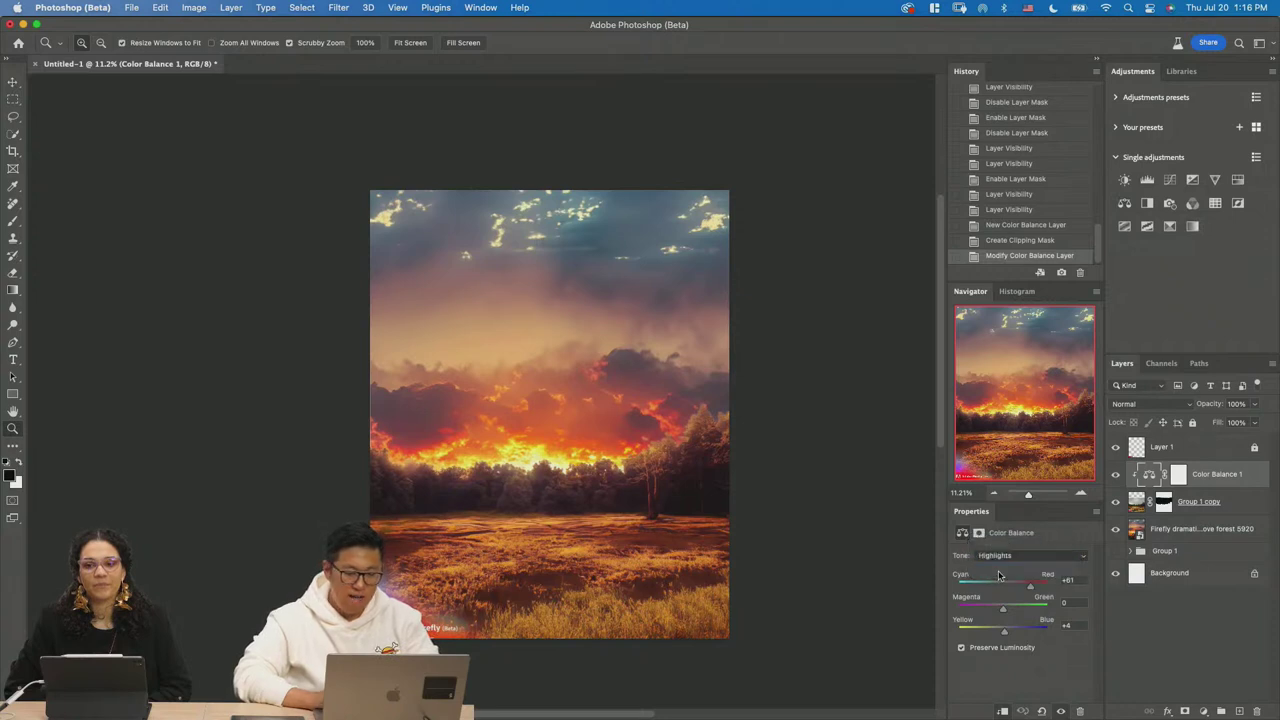
mouse_move(1003, 586)
left_mouse_down()
mouse_move(1028, 590)
mouse_move(1003, 591)
left_mouse_up()
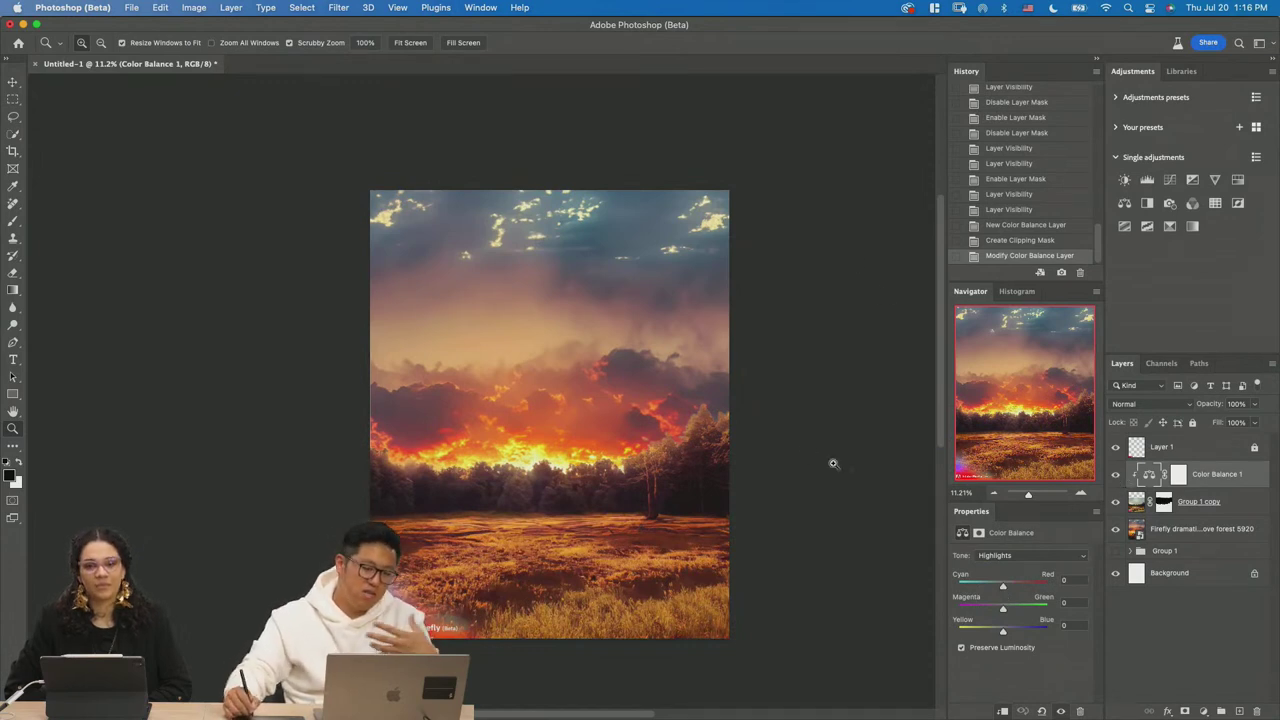
left_click(1000, 556)
left_click(1000, 556)
left_click_drag(1004, 636, 1006, 636)
Try a Selective Color adjustment layer targeting Blacks above the Color Balance layer, and delete it.
left_click(1203, 711)
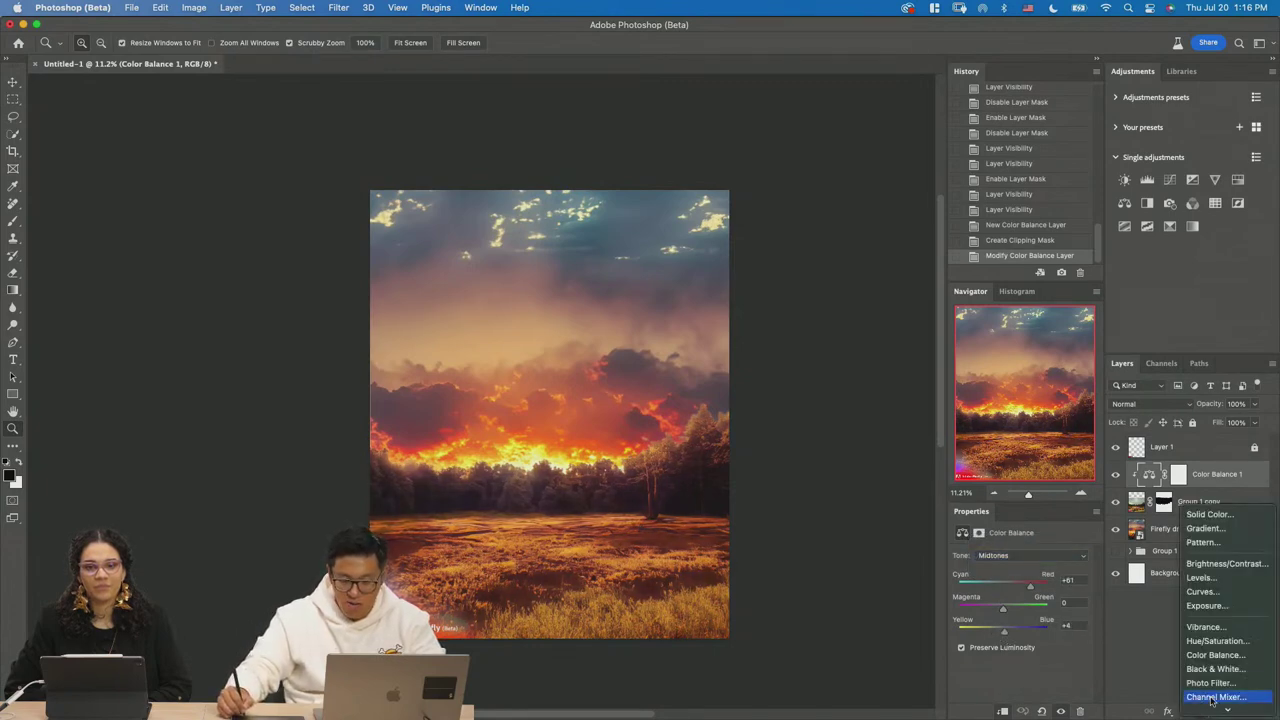
left_click(1215, 706)
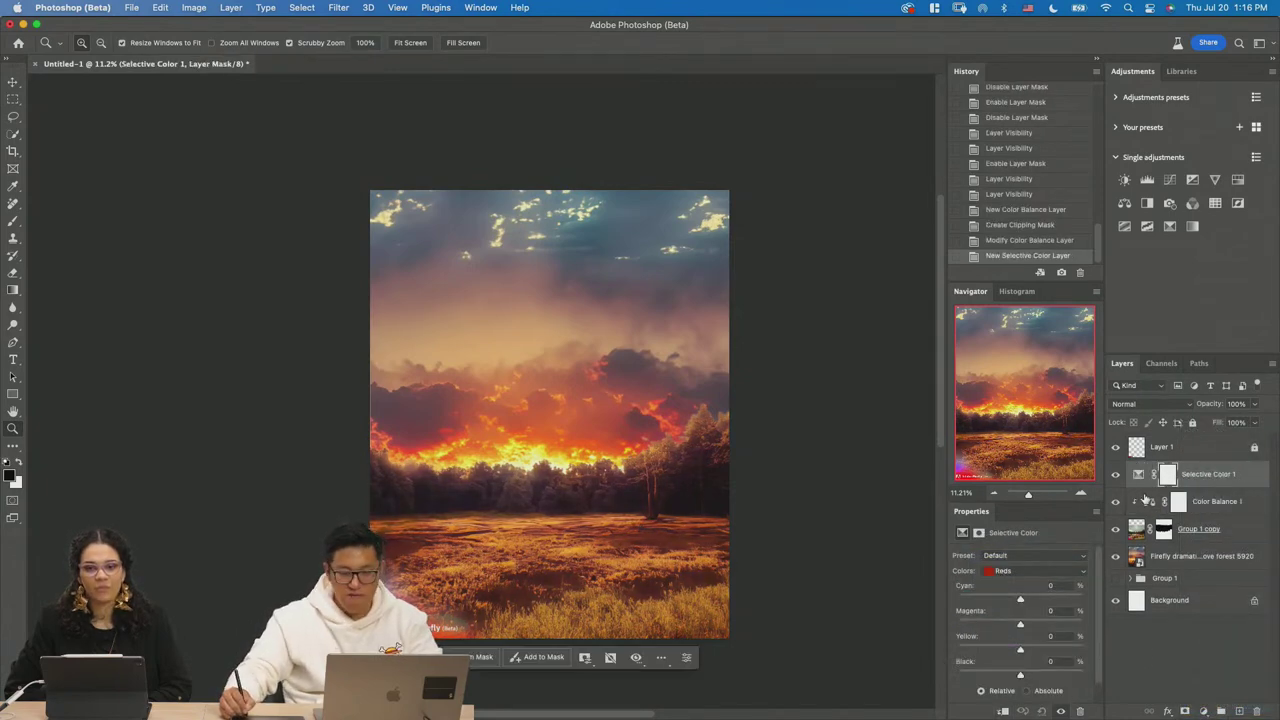
left_click(986, 576)
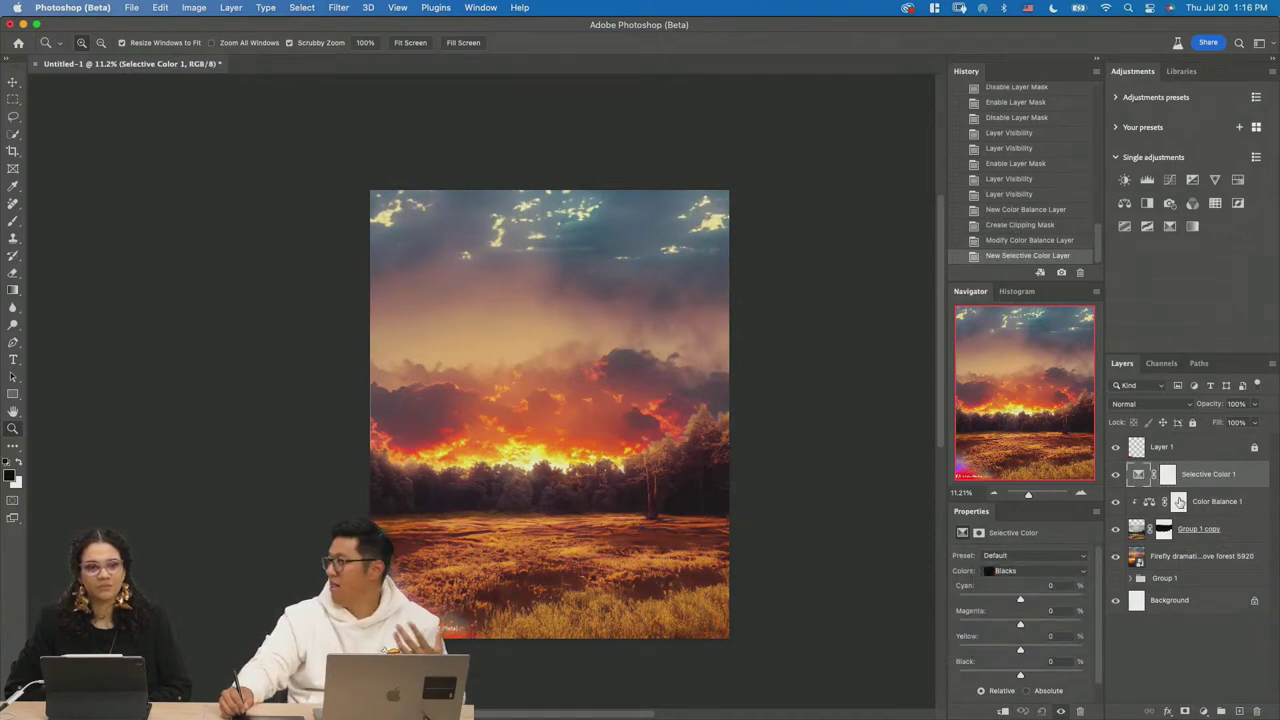
key("BackSpace")
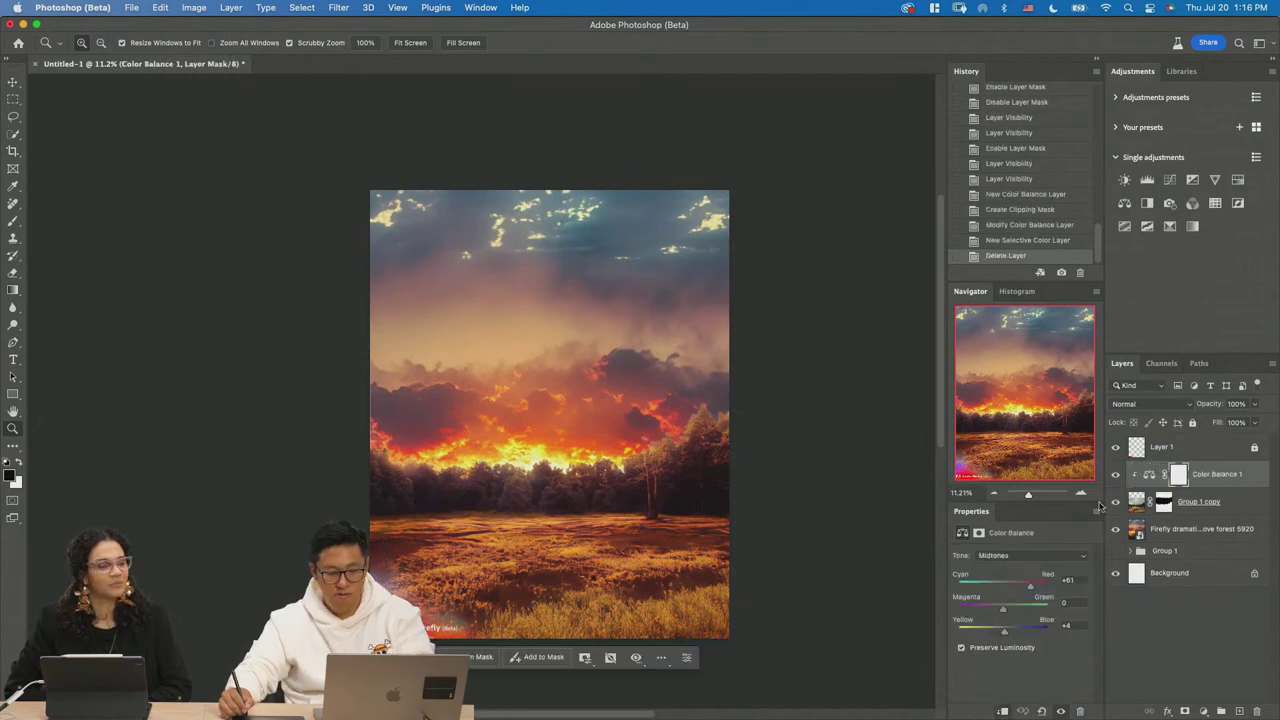
Set the Color Balance midtones' Cyan–Red value to +60 and add a new empty layer above Layer 1.
left_click(1149, 475)
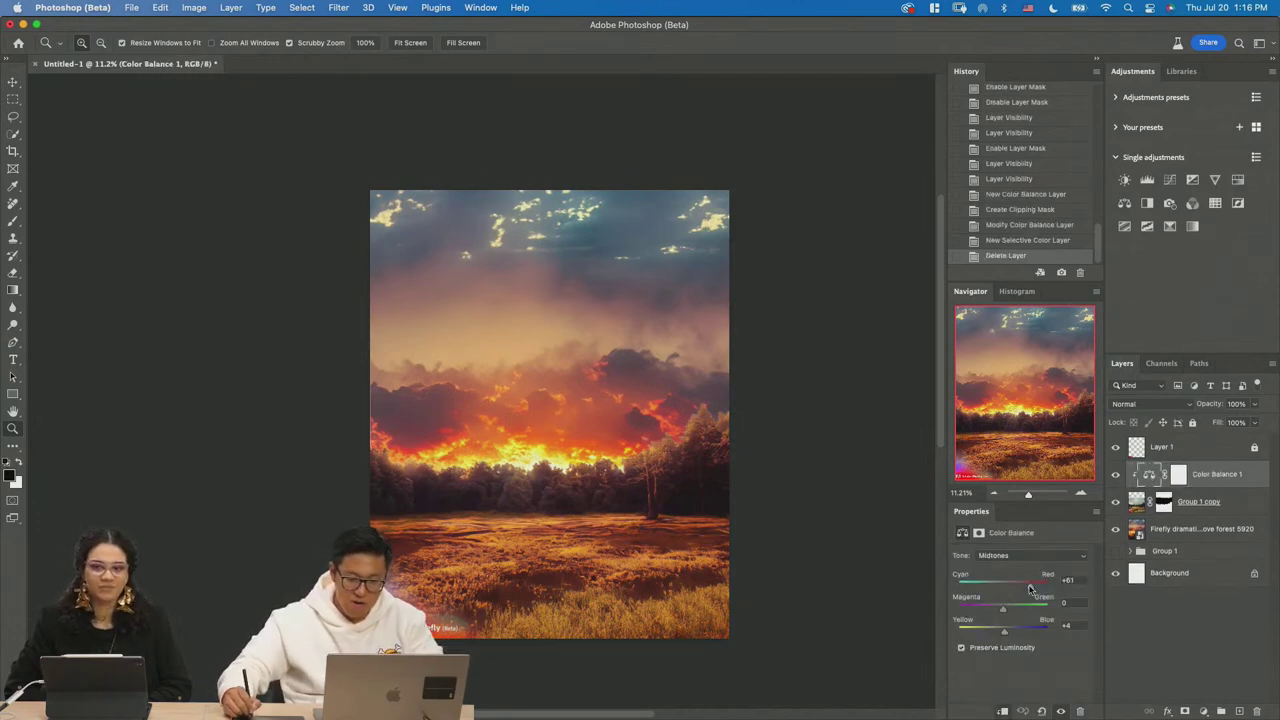
left_click_drag(1031, 587, 1032, 591)
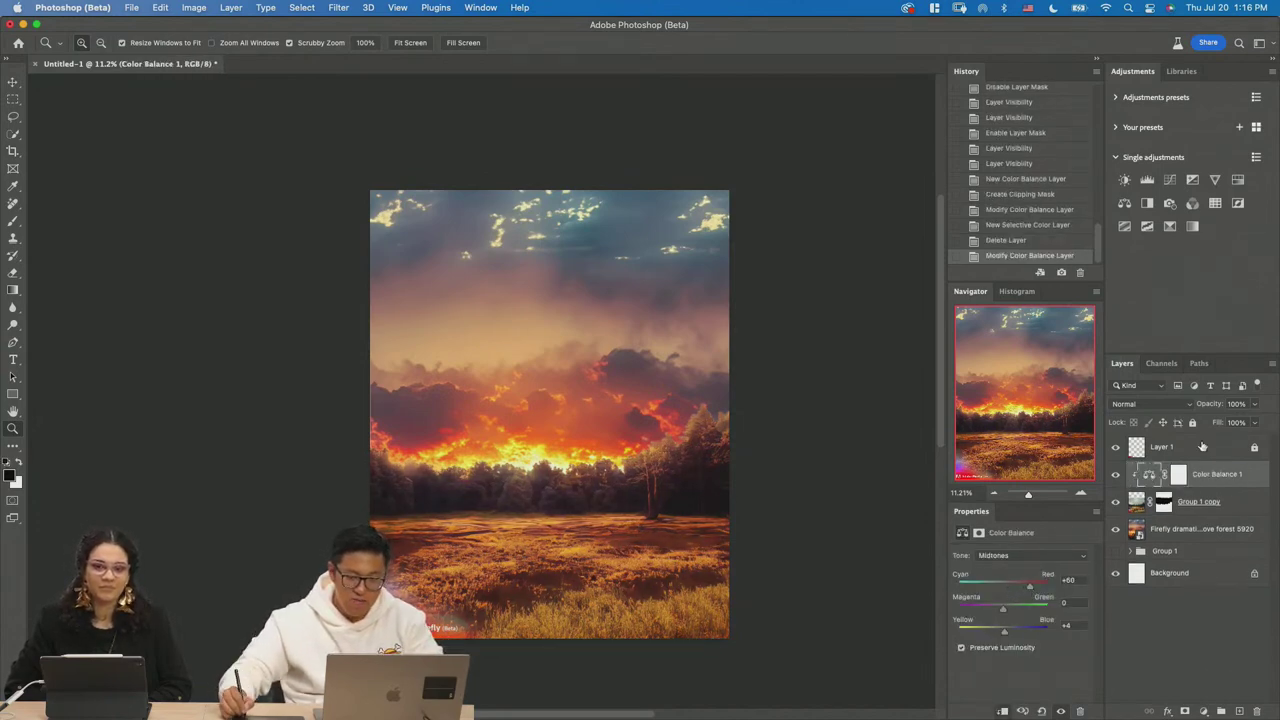
left_click(1216, 456)
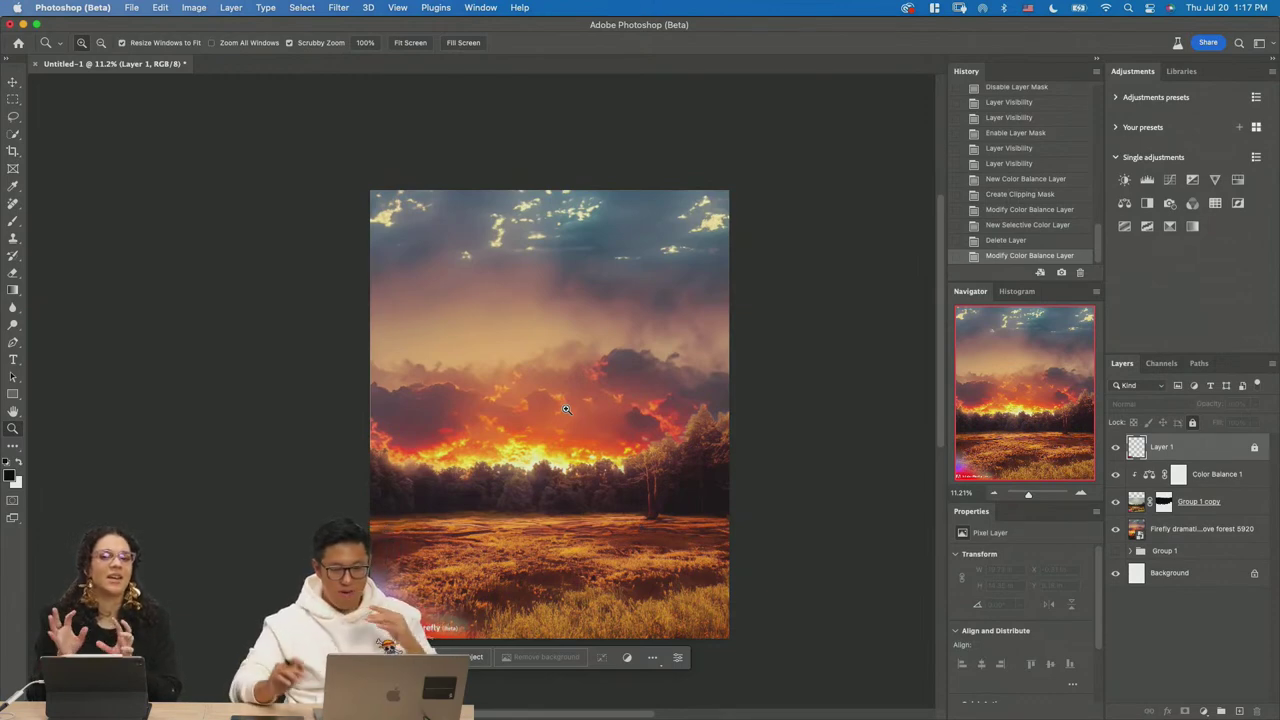
left_click(1239, 710)
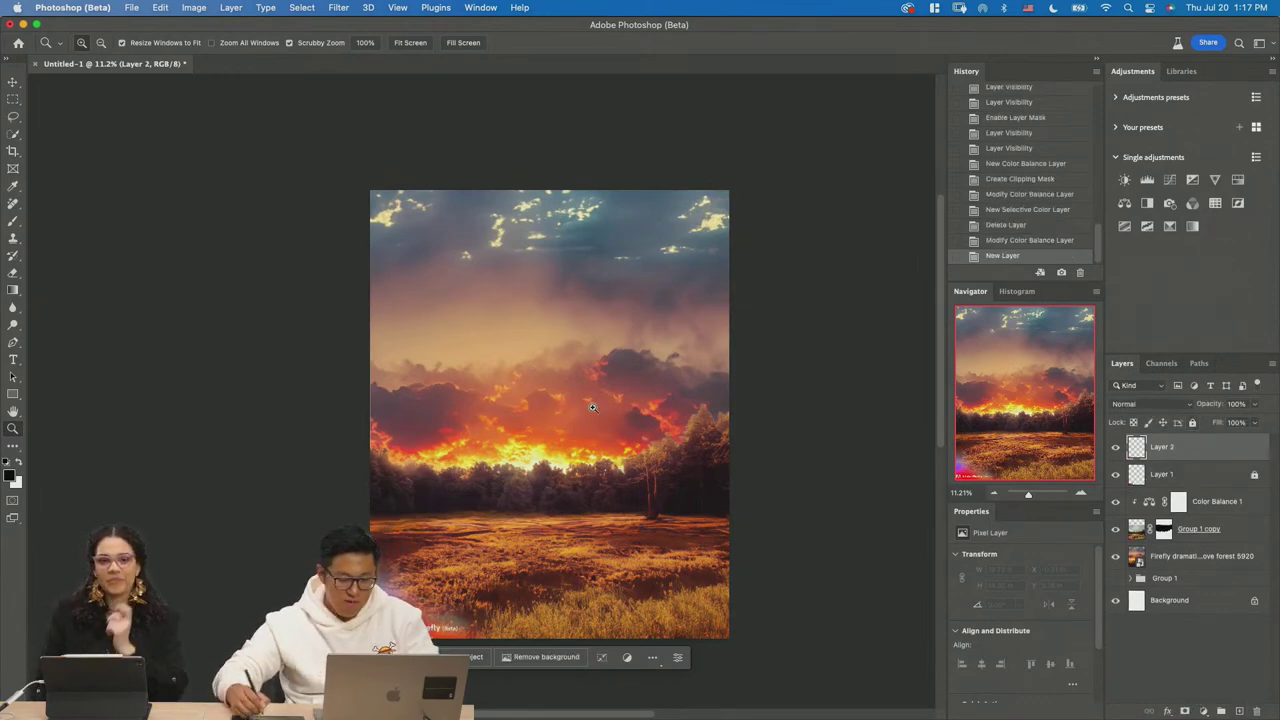
Try brush strokes along the treeline on the new layer, first in black and again in white, undoing each.
key("l")
key("b")
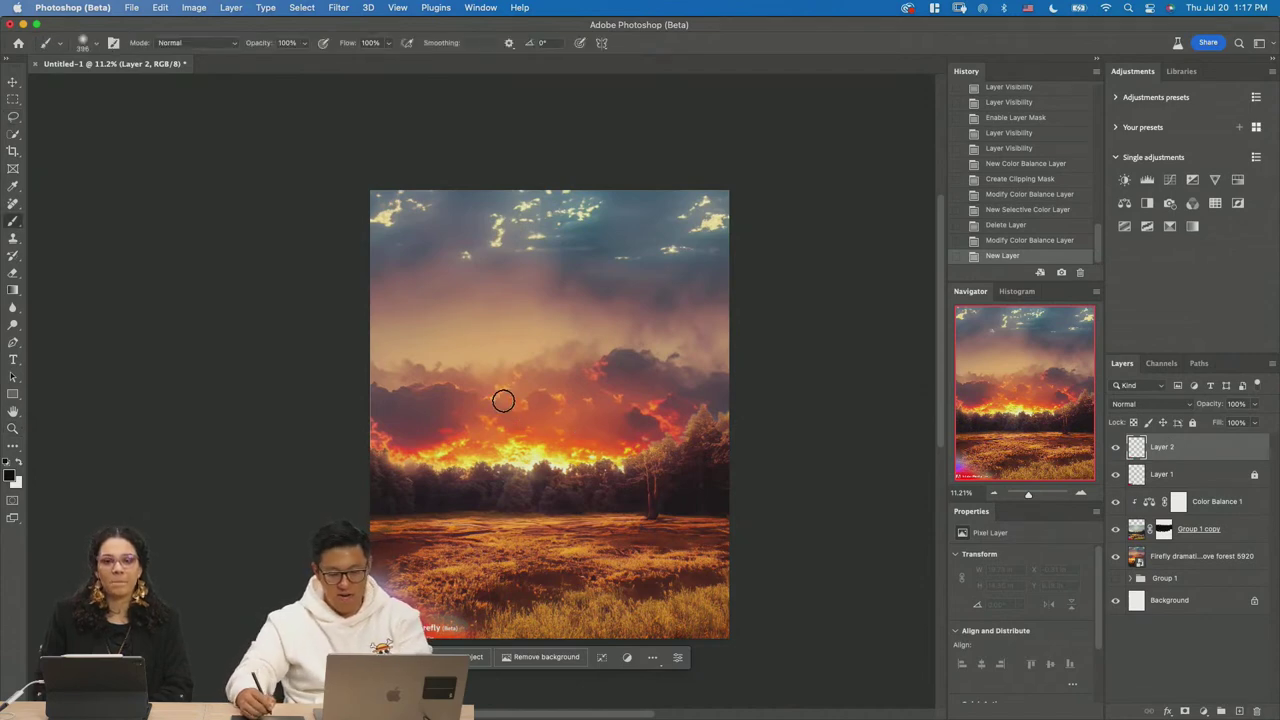
left_click_drag(373, 434, 712, 470)
key("cmd+z")
key("x")
mouse_move(372, 432)
left_mouse_down()
mouse_move(445, 436)
mouse_move(418, 460)
left_mouse_up()
key("super+z")
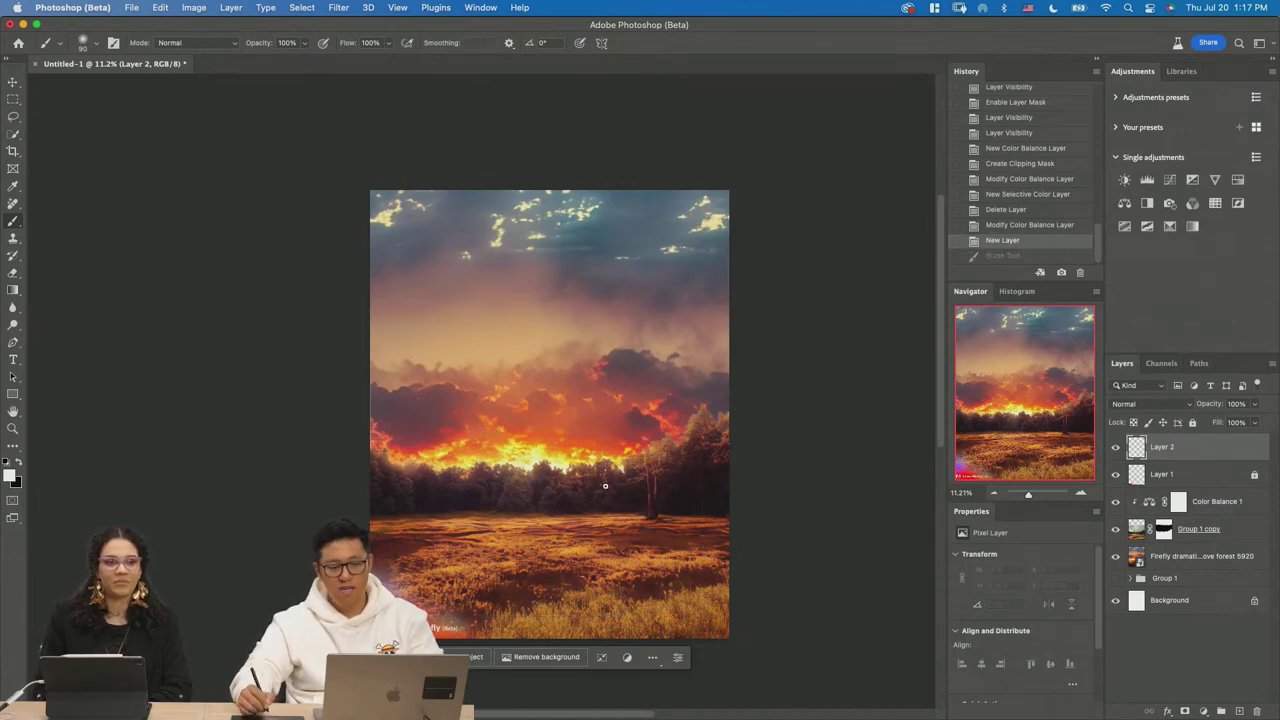
Sketch white brush outlines around the glowing horizon and across the upper sky as planning marks, and undo them.
mouse_move(460, 348)
left_mouse_down()
mouse_move(470, 517)
mouse_move(491, 348)
mouse_move(444, 366)
left_mouse_up()
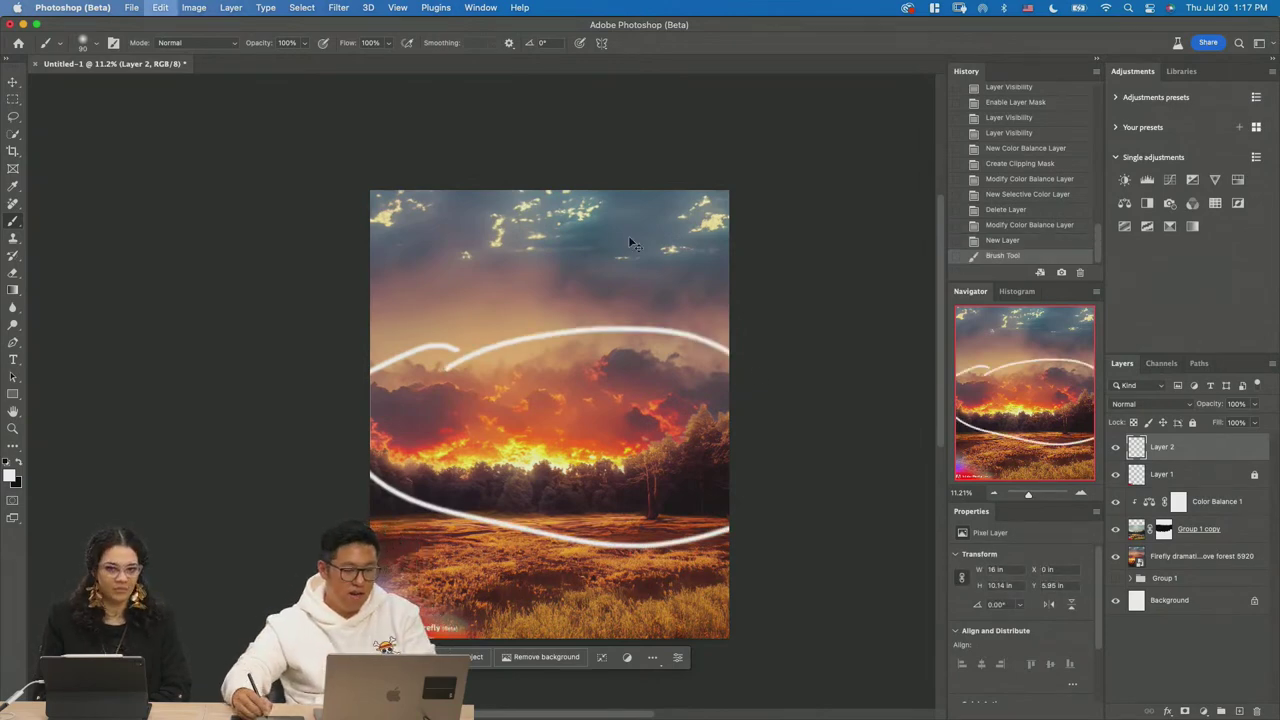
key("super+z")
mouse_move(352, 339)
left_mouse_down()
mouse_move(585, 381)
mouse_move(728, 307)
mouse_move(529, 226)
mouse_move(381, 308)
mouse_move(629, 316)
mouse_move(579, 358)
mouse_move(525, 338)
left_mouse_up()
key("super+z")
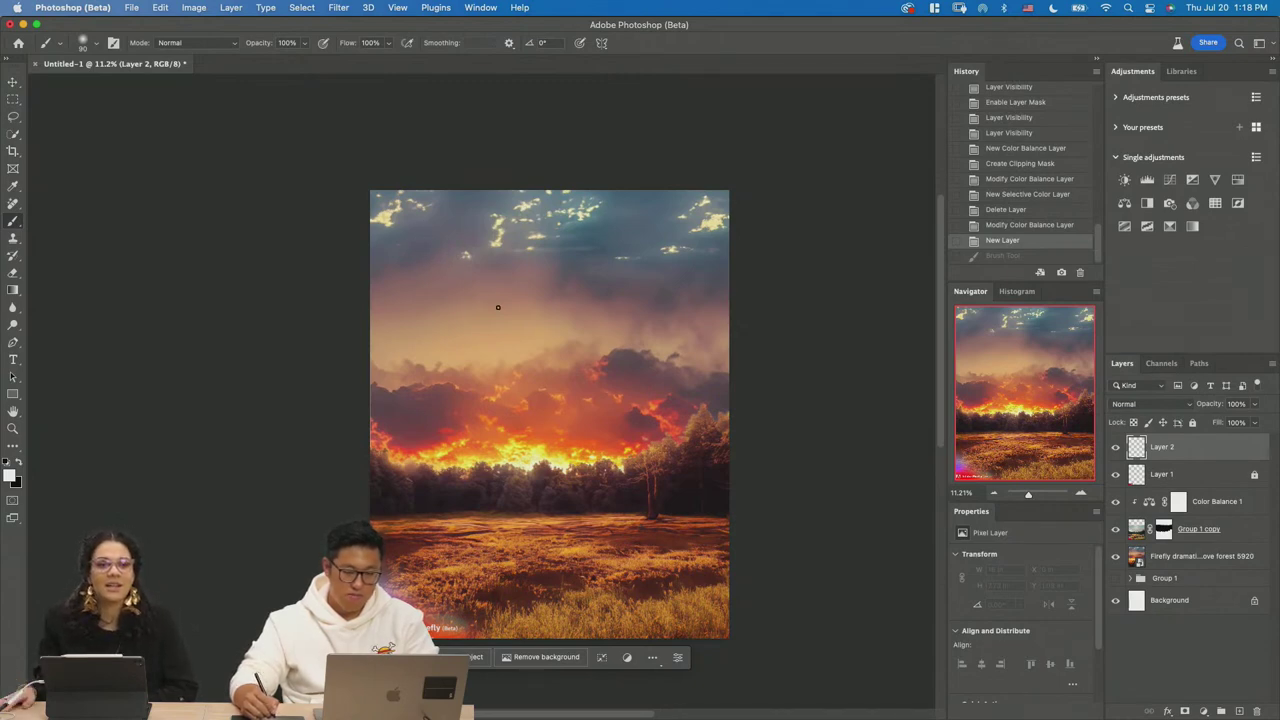
mouse_move(491, 262)
left_mouse_down()
mouse_move(489, 335)
mouse_move(496, 270)
mouse_move(600, 266)
mouse_move(602, 351)
mouse_move(498, 358)
mouse_move(532, 364)
mouse_move(510, 324)
mouse_move(545, 290)
left_mouse_up()
key("super+z")
key("super+z")
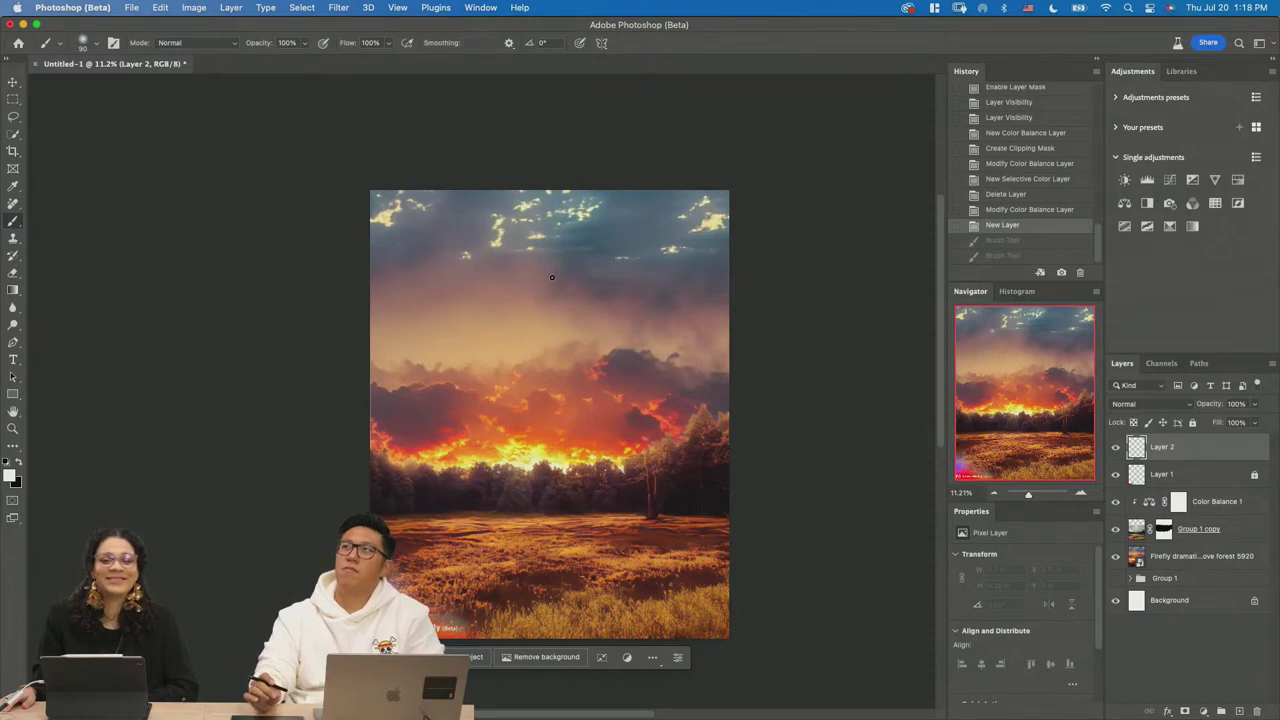
Switch to Adobe Firefly in Chrome and generate new images from the prompt "night , star, sky".
key("super+o")
key("Escape")
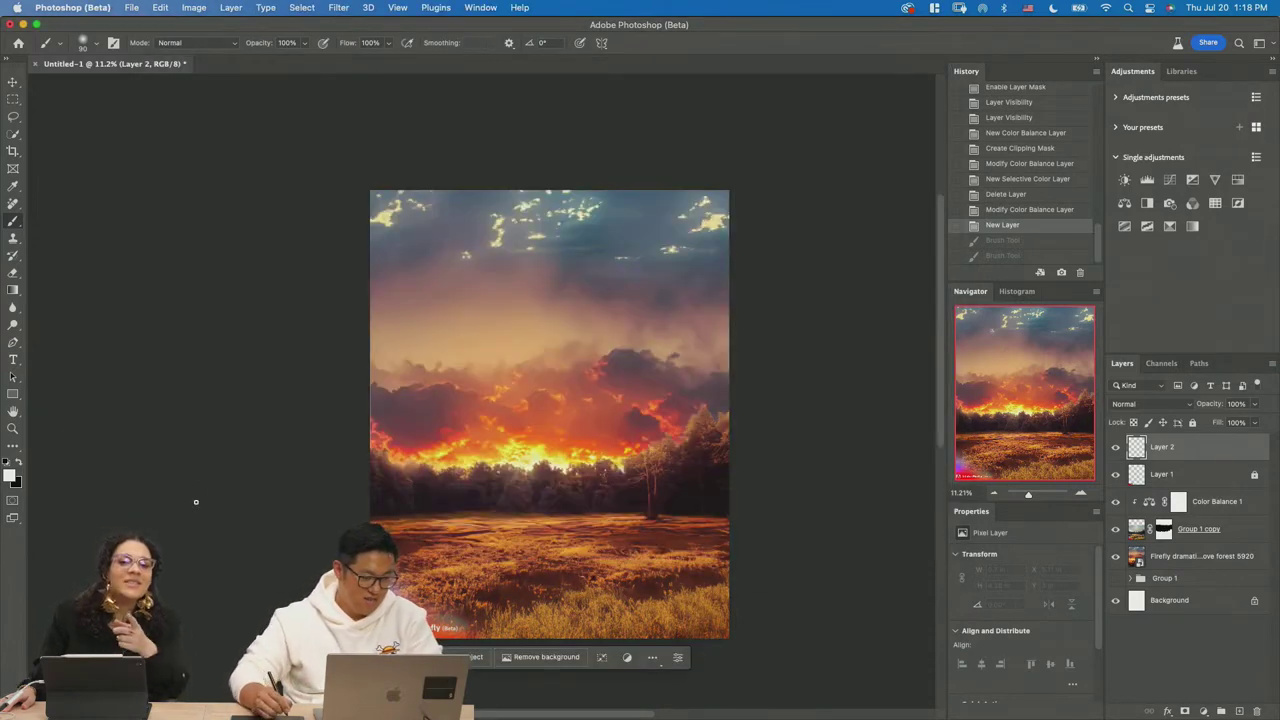
key("super+Tab")
key("super+Tab")
key("super+Tab")
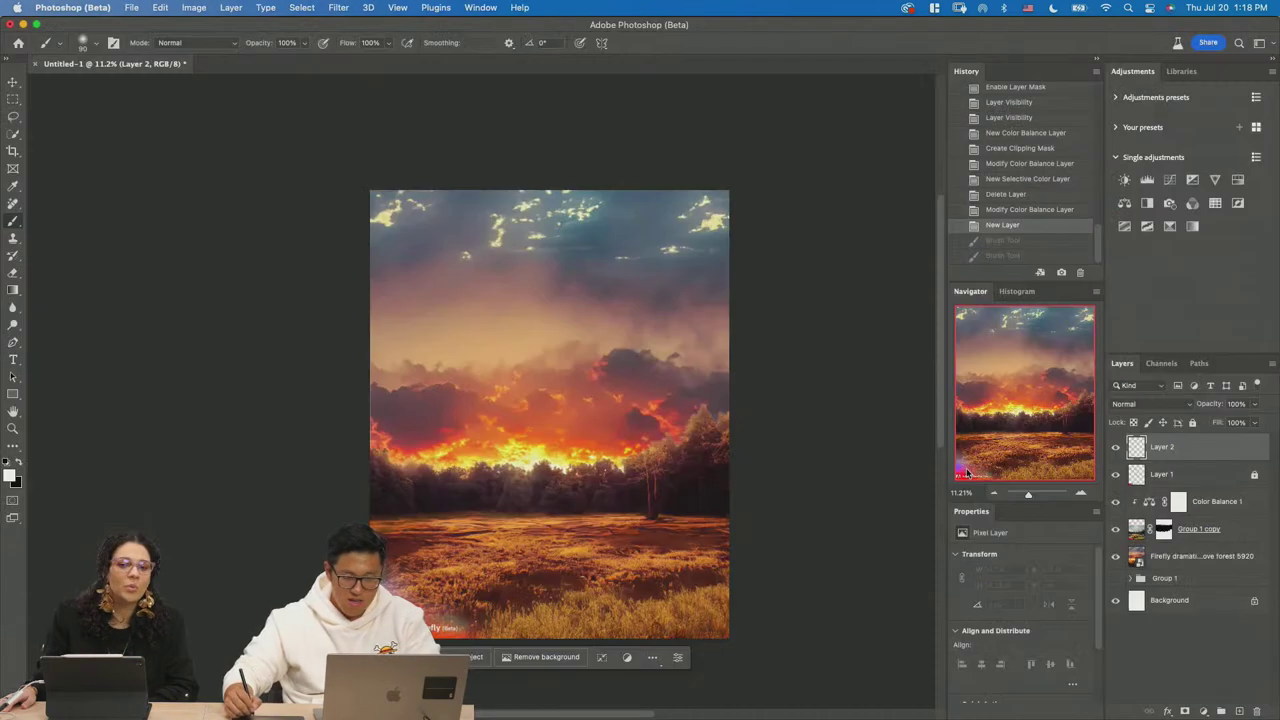
key("super+Tab")
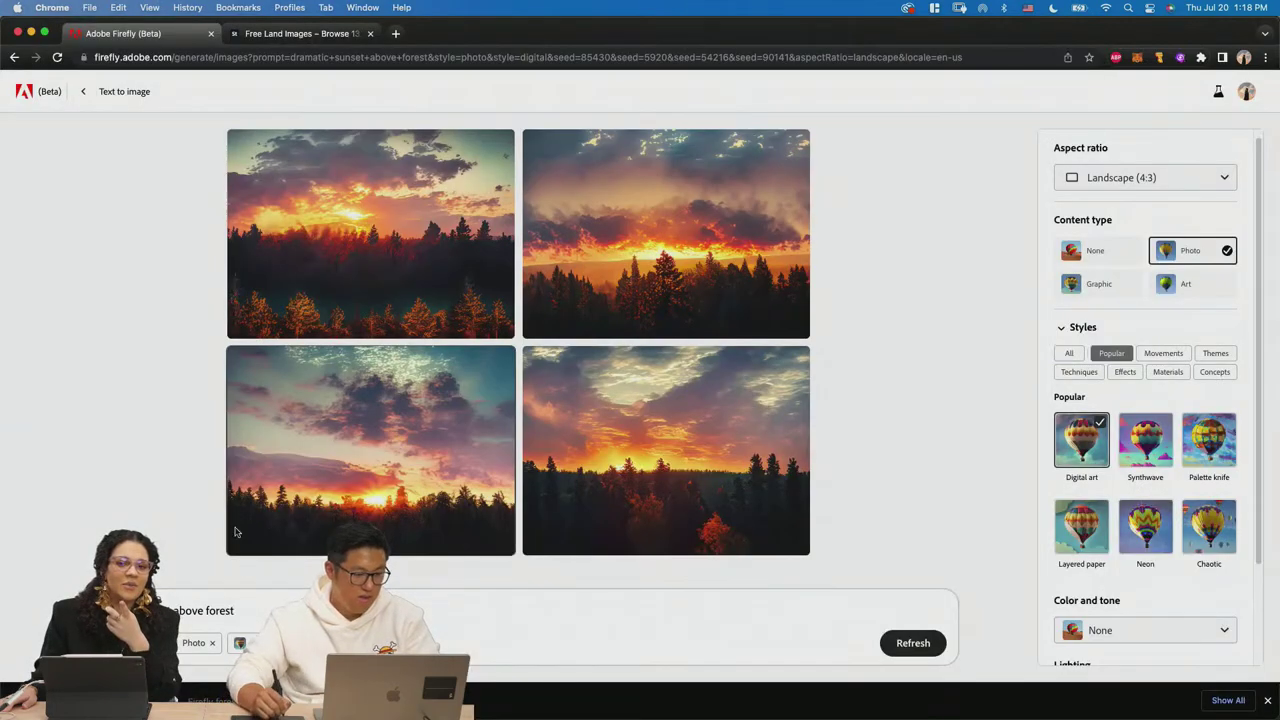
triple_click(278, 603)
key("BackSpace")
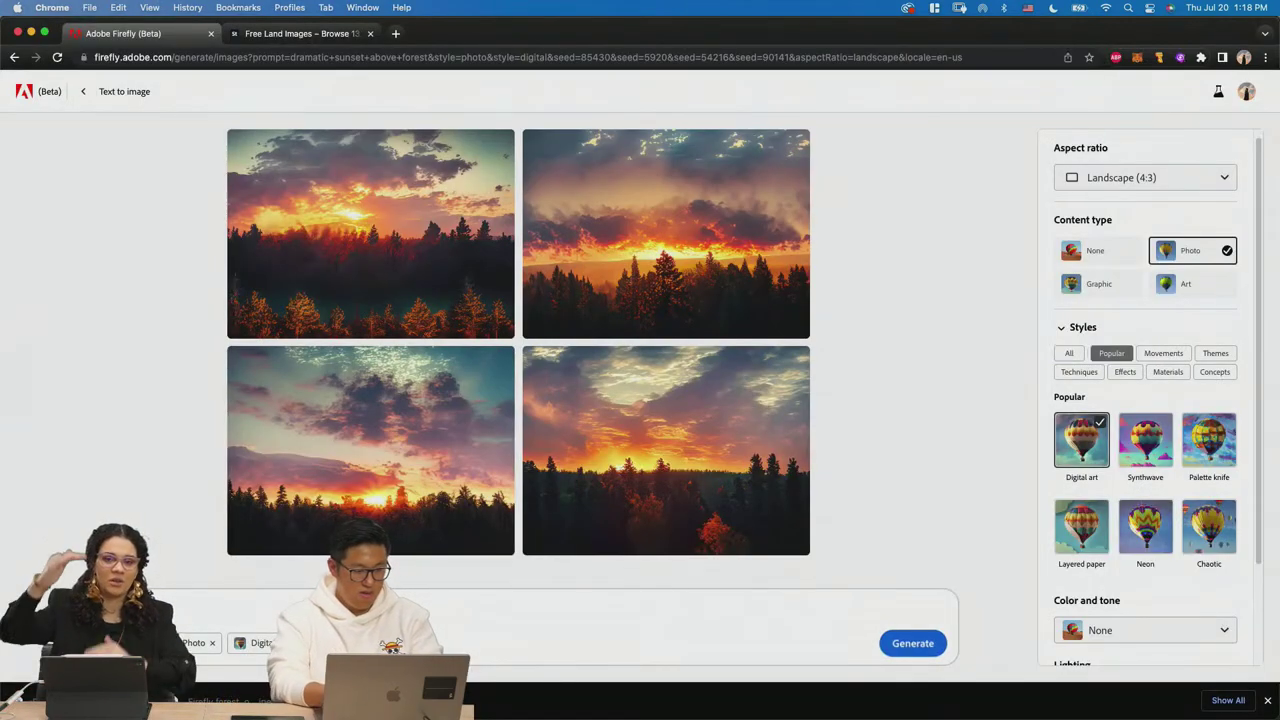
type("night , star, ske")
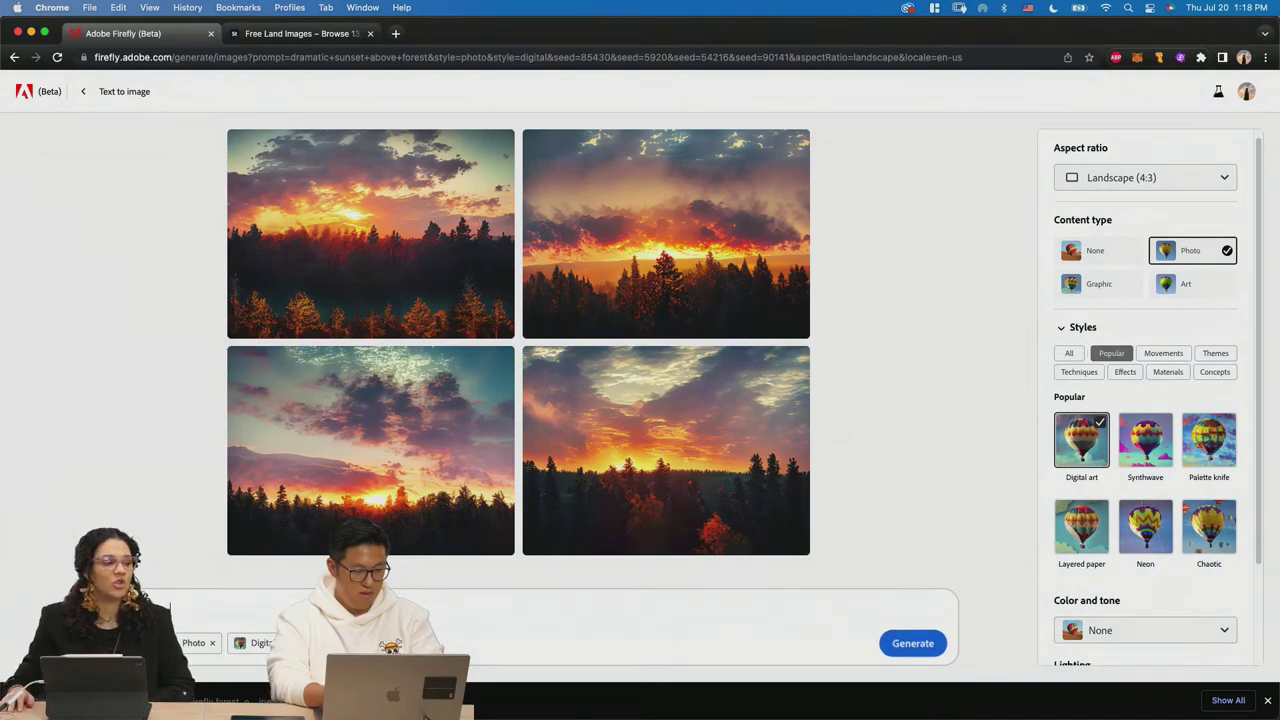
key("BackSpace")
type("y")
key("Return")
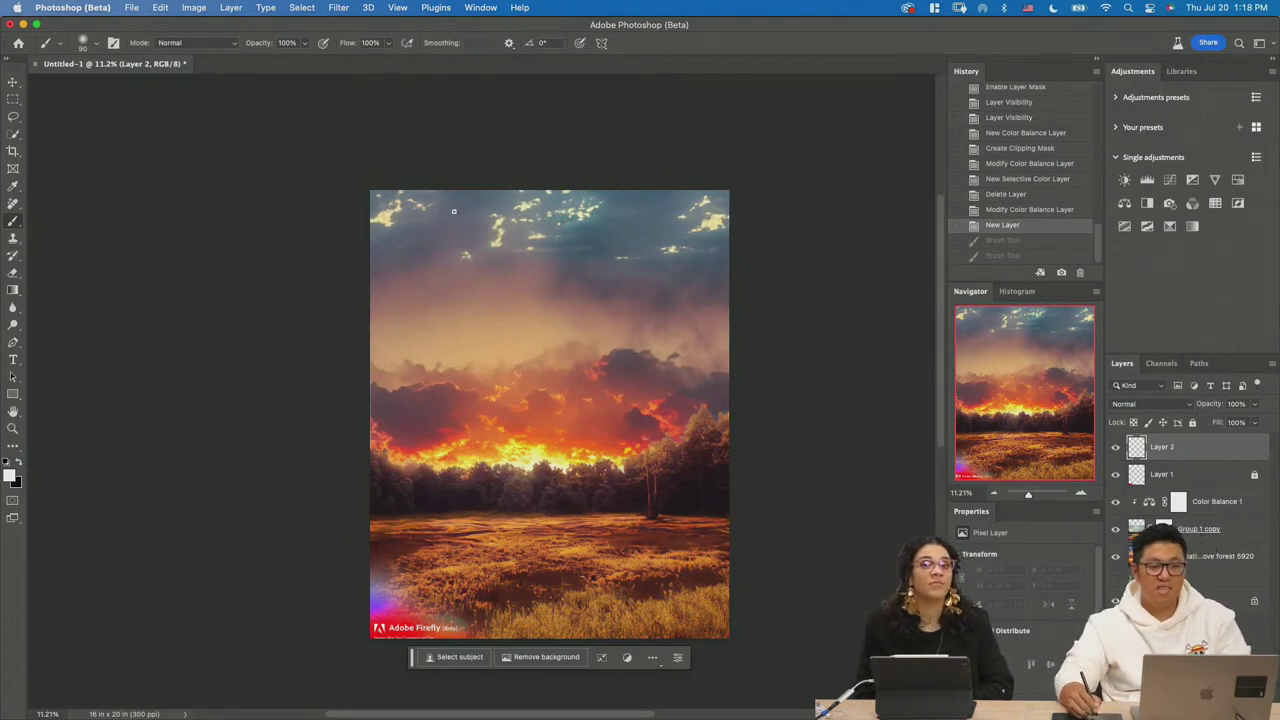
Regenerate the Firefly night-sky images, add "milky way" to the "night , star, sky" prompt and generate again.
mouse_move(405, 210)
left_mouse_down()
mouse_move(404, 302)
mouse_move(400, 200)
left_mouse_up()
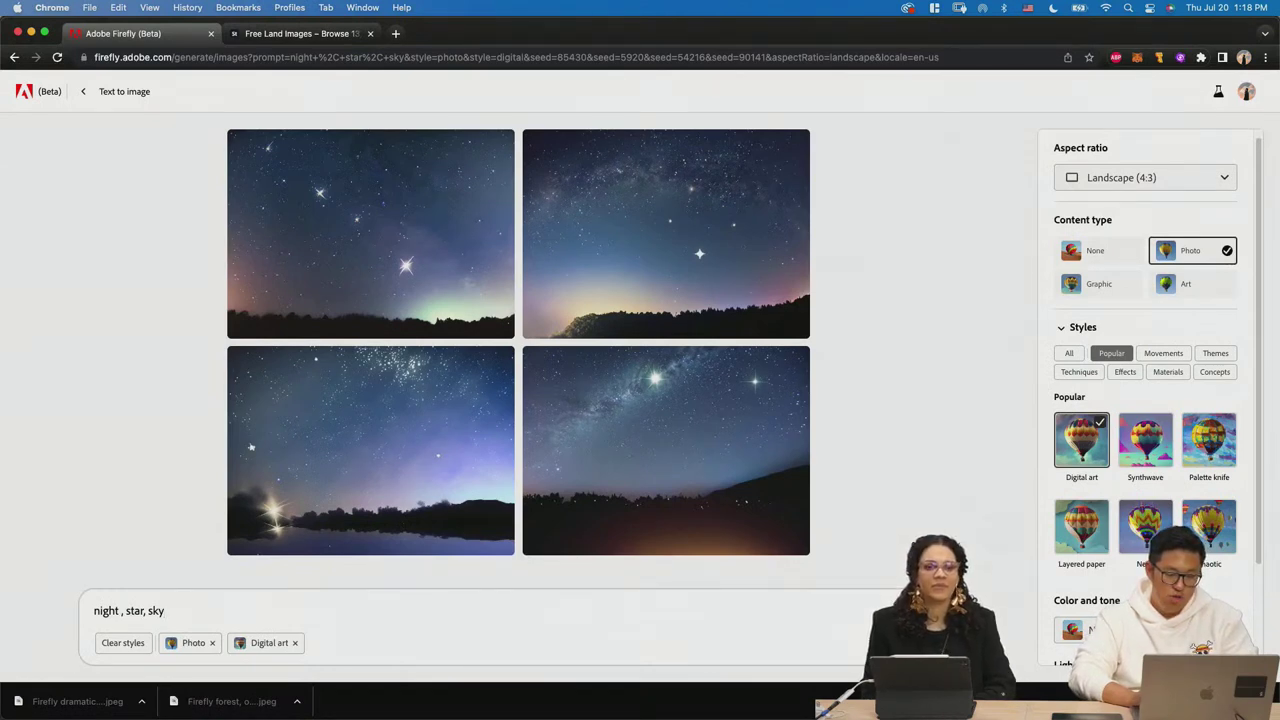
key("Return")
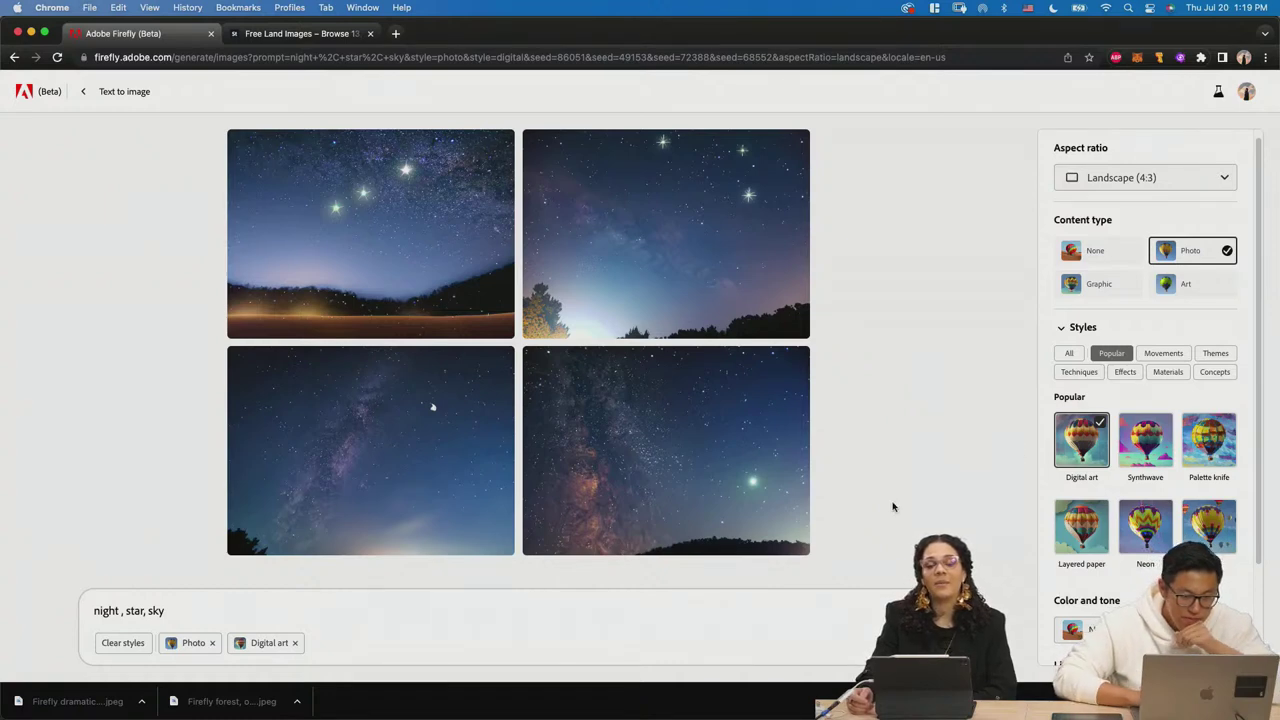
type("milky way")
key("Return")
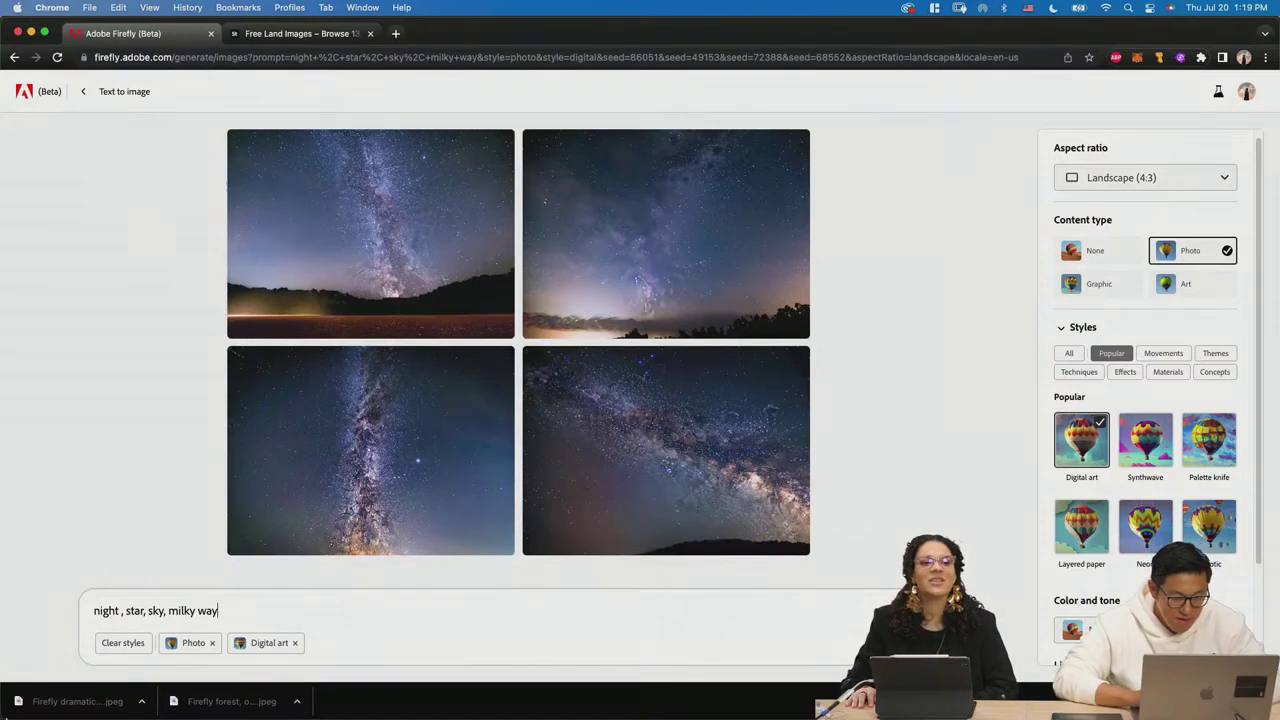
Replace the whole Firefly prompt with "northern light" and generate new images from it.
left_click_drag(166, 614, 252, 615)
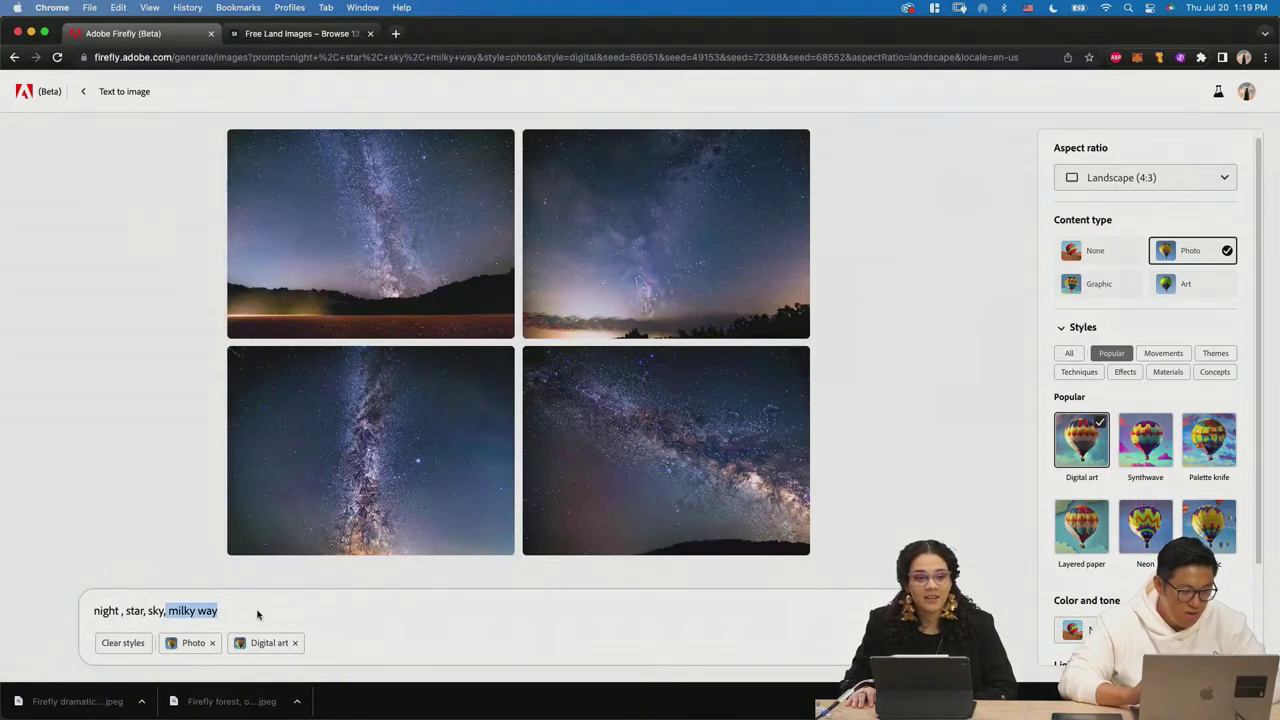
key("BackSpace")
key("BackSpace")
key("BackSpace")
key("super+a")
type("nor")
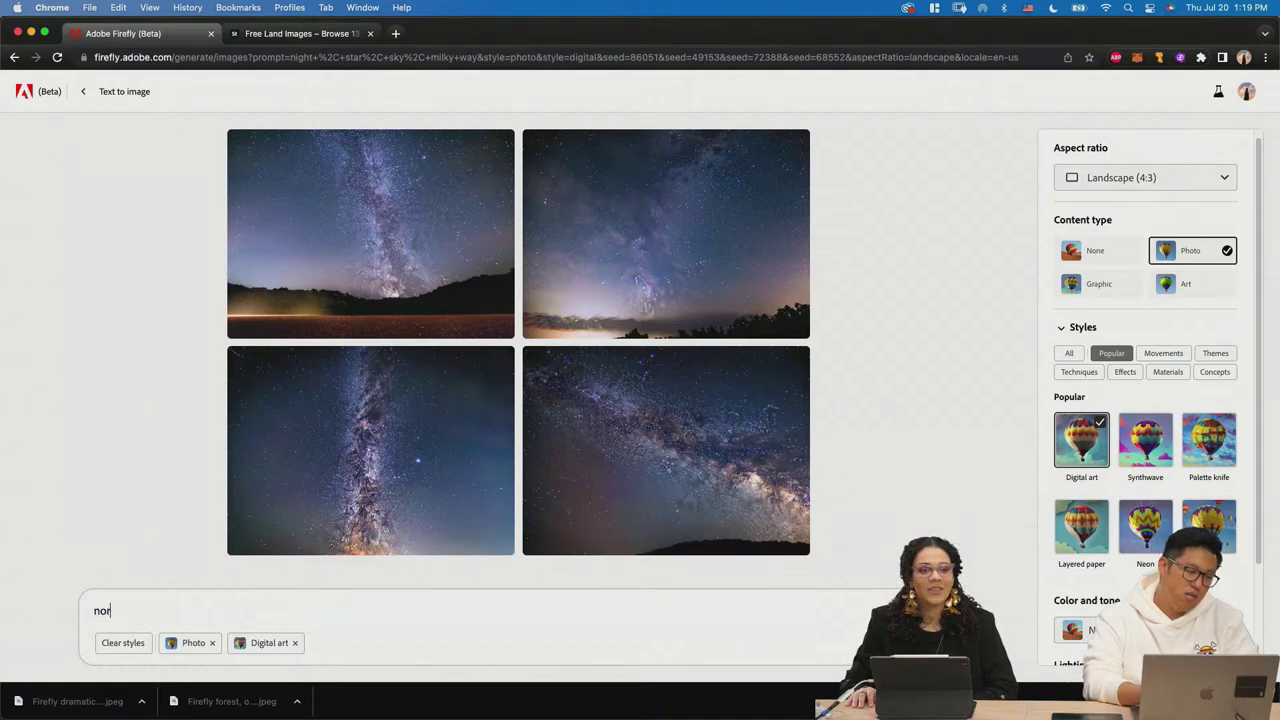
type("thern light")
key("Return")
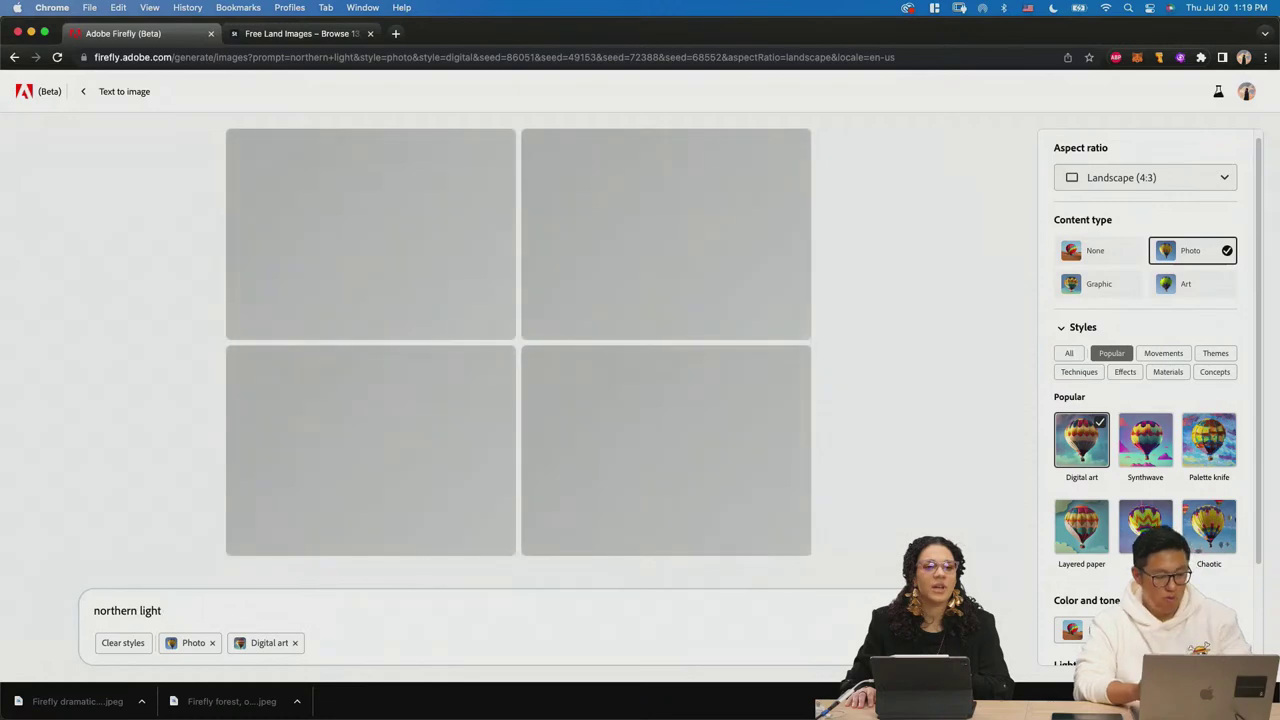
Download the upper-right aurora image into the Adobe Live 7.20 folder as "Firefly northern light 49153".
key("super+Tab")
key("super+Tab")
key("super+Tab")
key("super+Tab")
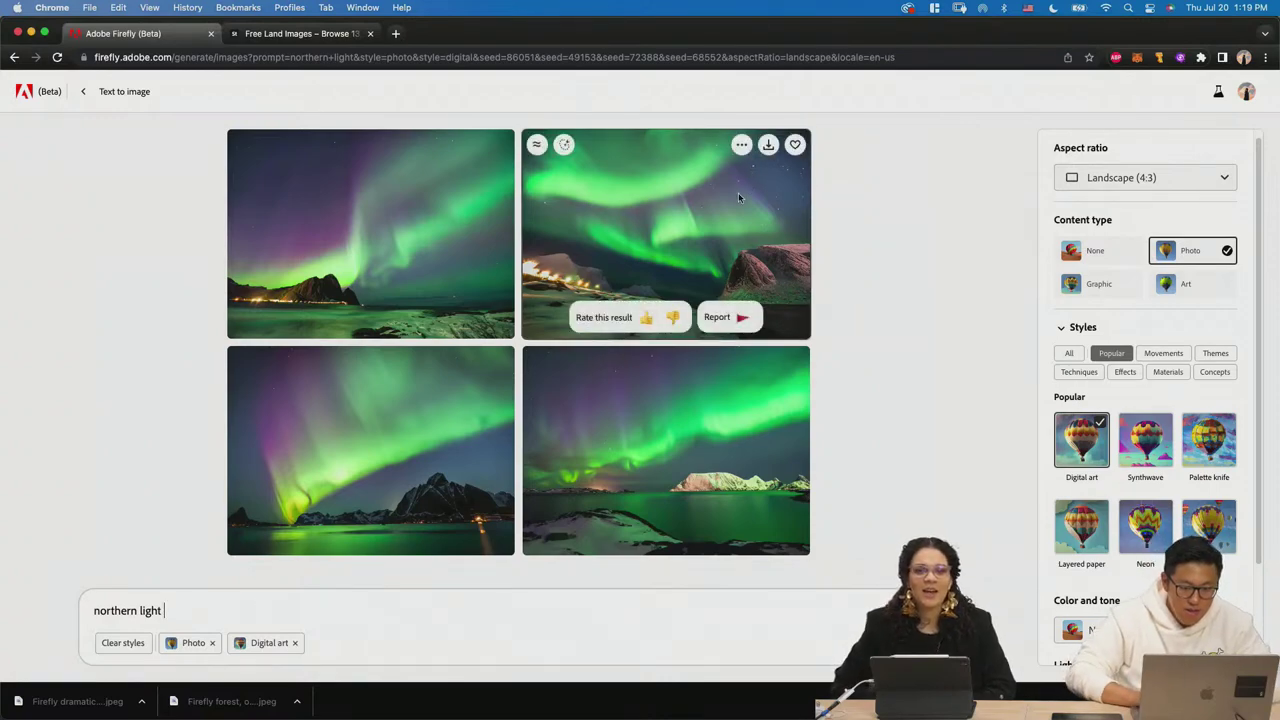
left_click(770, 151)
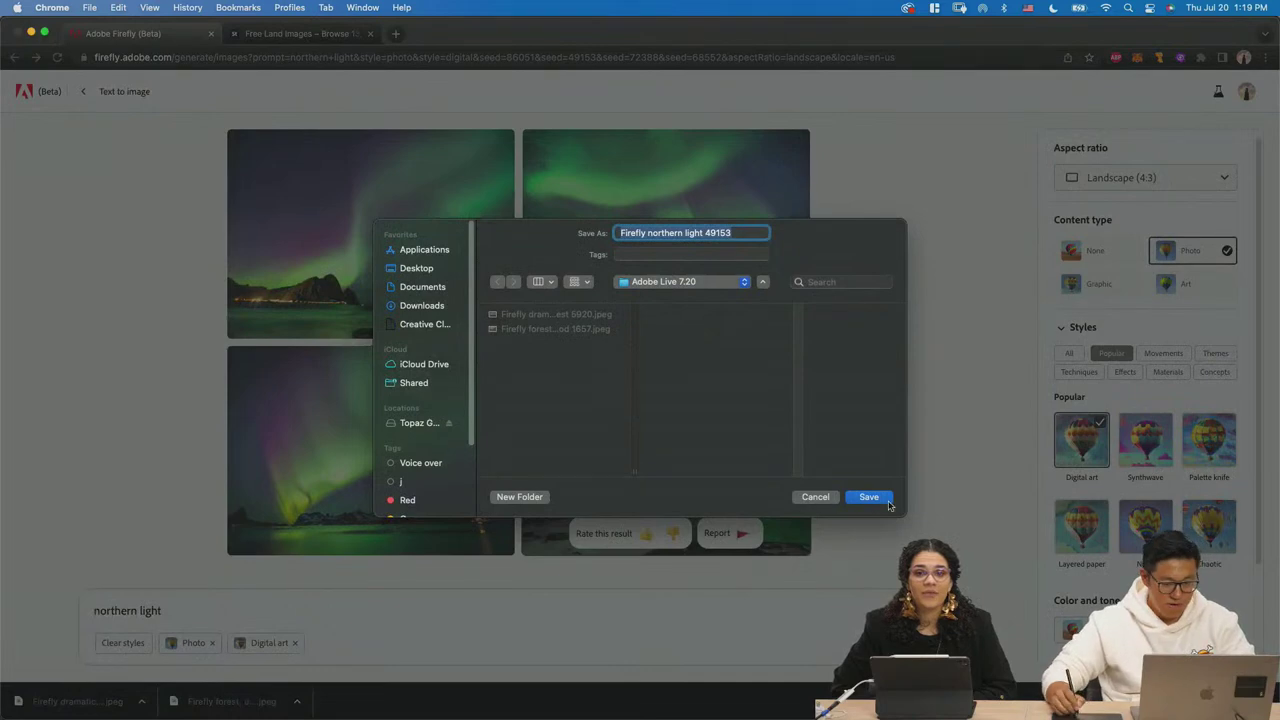
Switch to Photoshop and place the downloaded northern light image into the composition as an embedded smart object.
key("super+Tab")
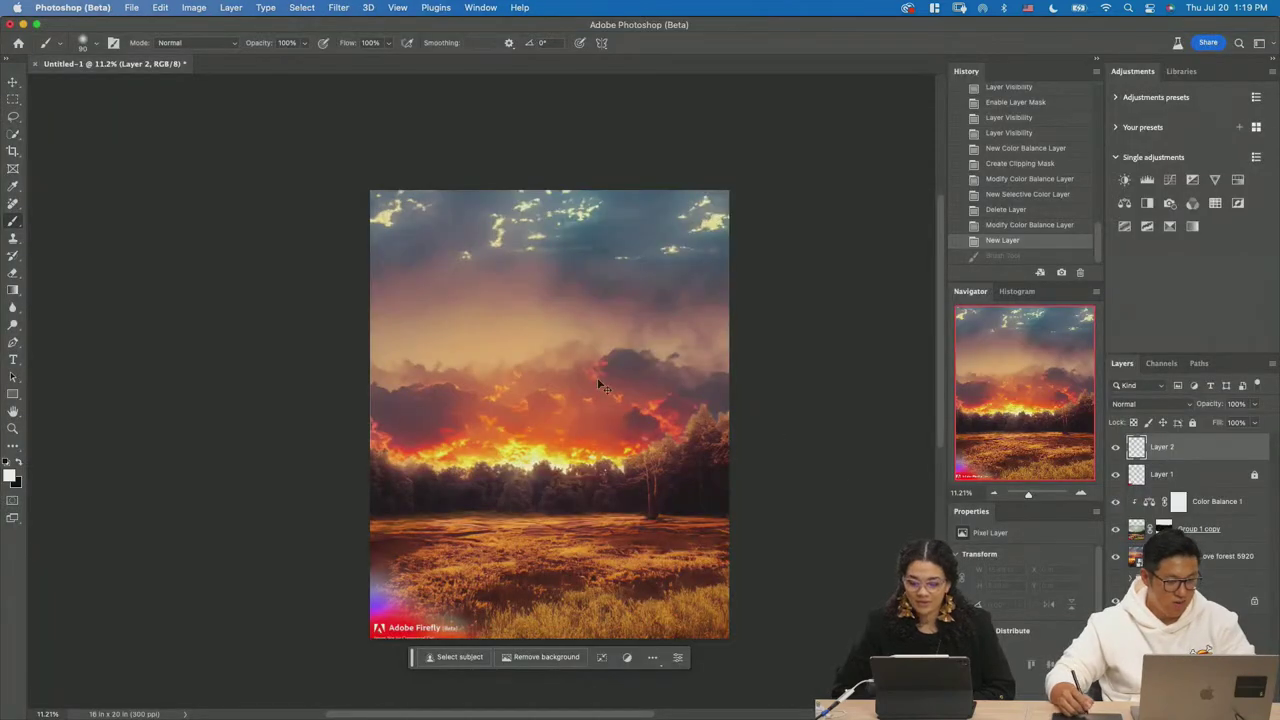
key("super+Tab")
key("super+Tab")
left_click_drag(447, 150, 640, 600)
key("Return")
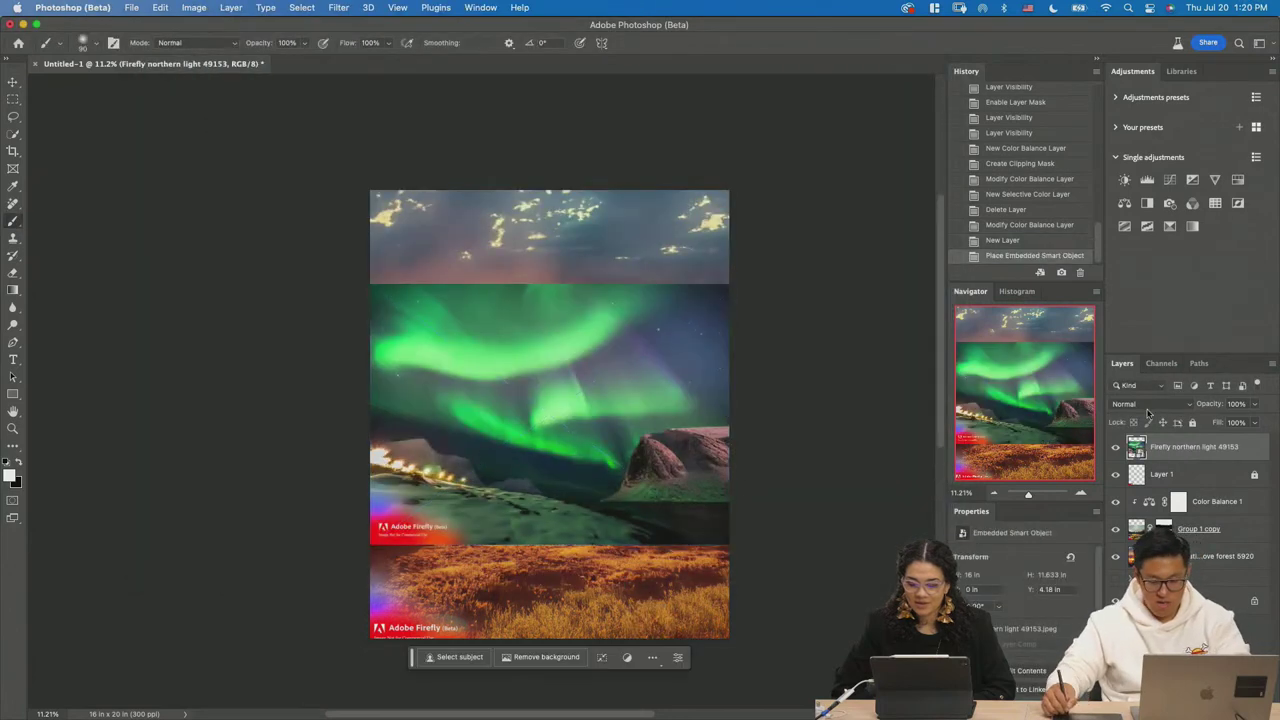
Clear the Crop tool's ratio and extend the canvas upward to a height of about 24.8 in, keeping its width.
key("c")
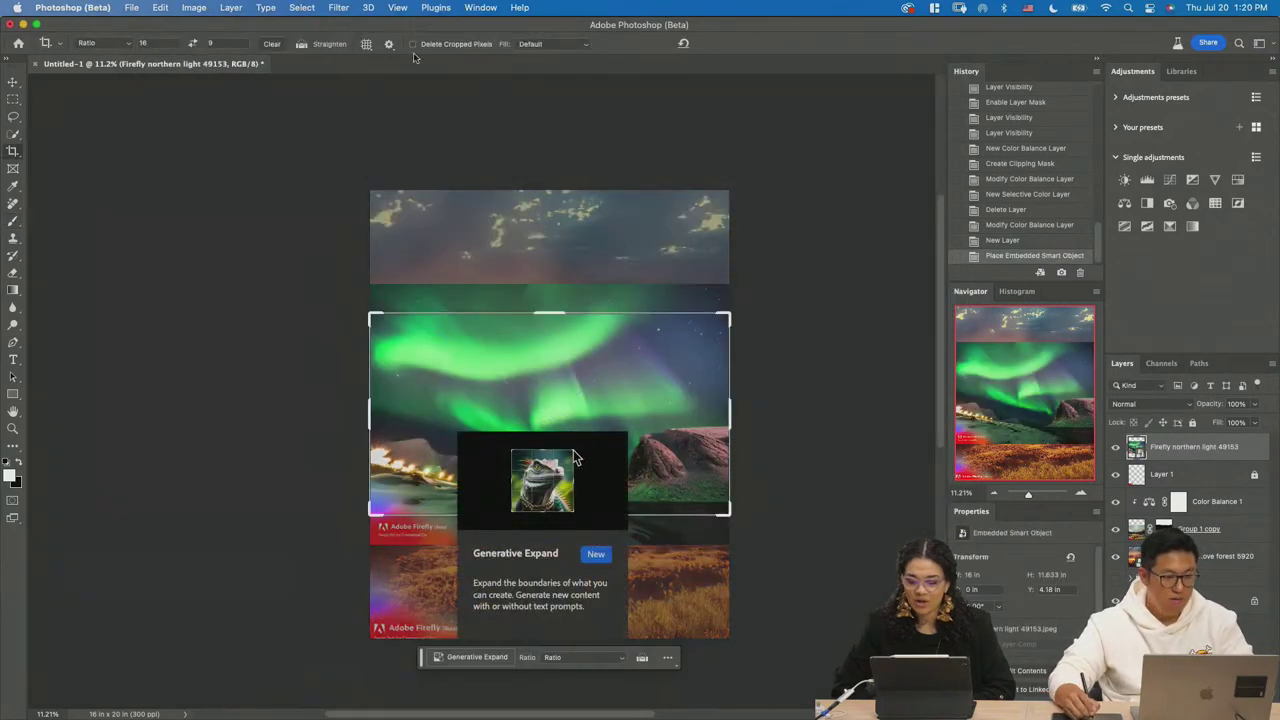
left_click(272, 44)
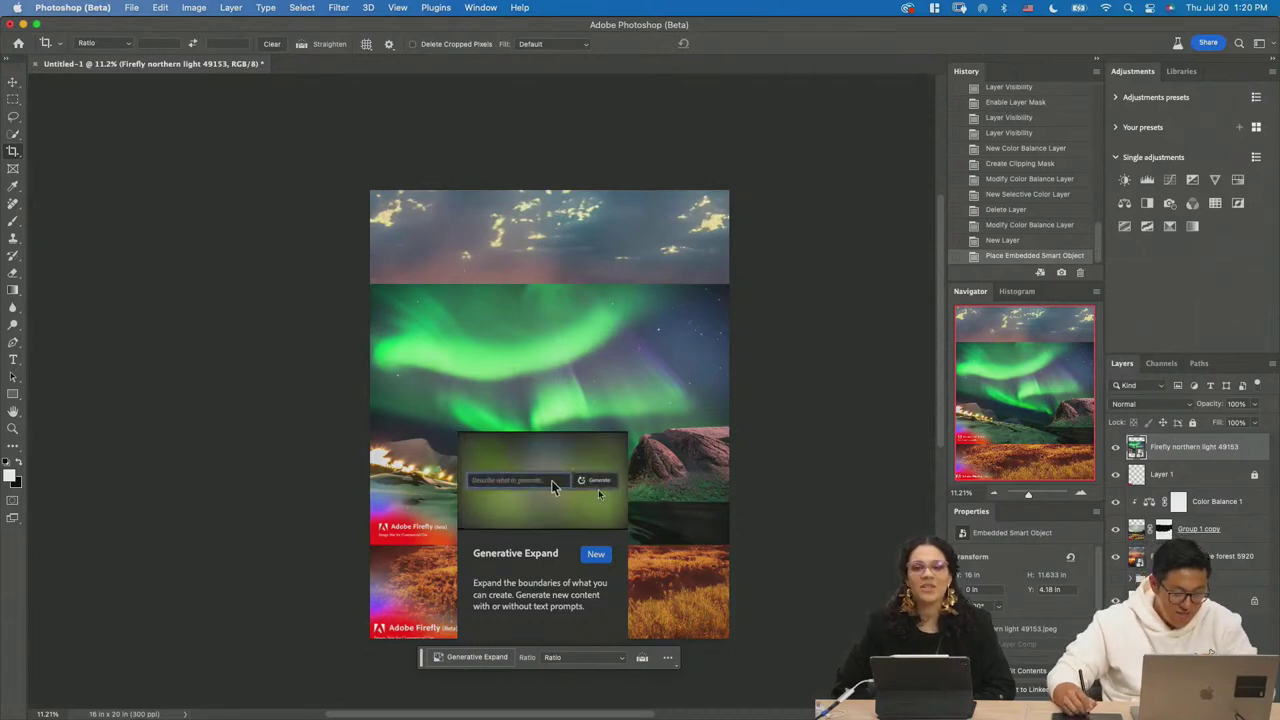
left_click(592, 591)
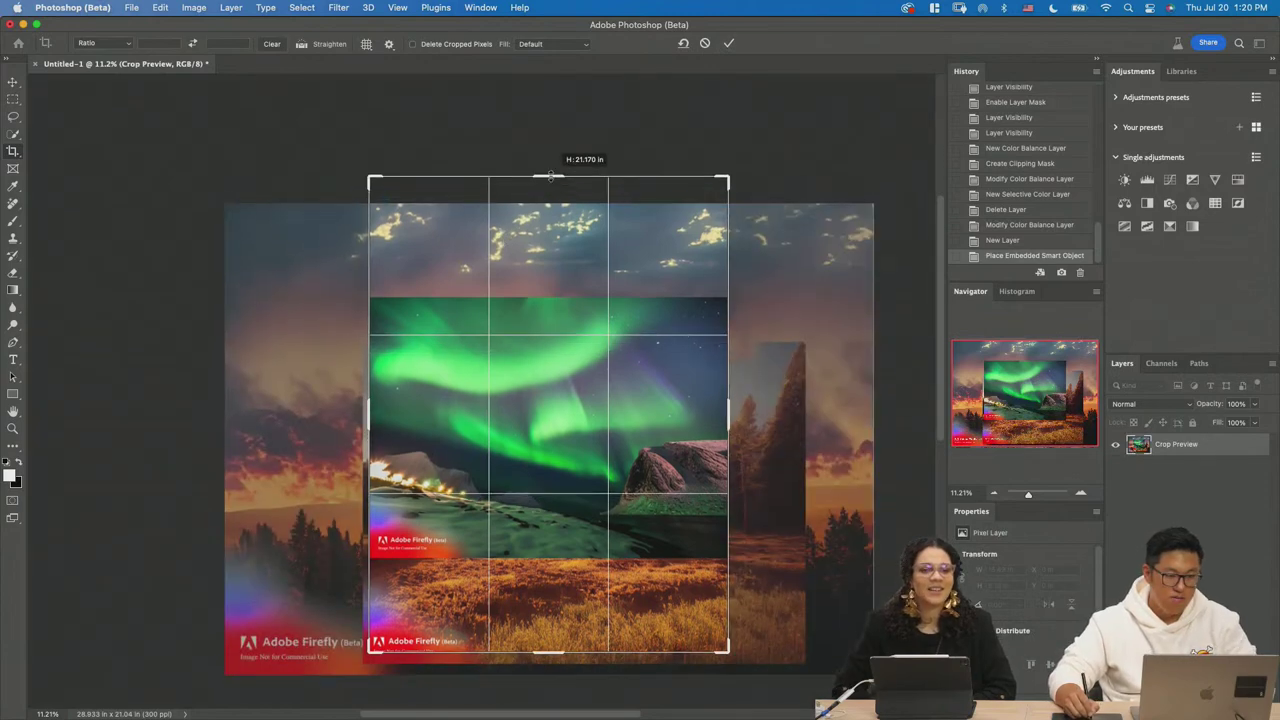
key("Return")
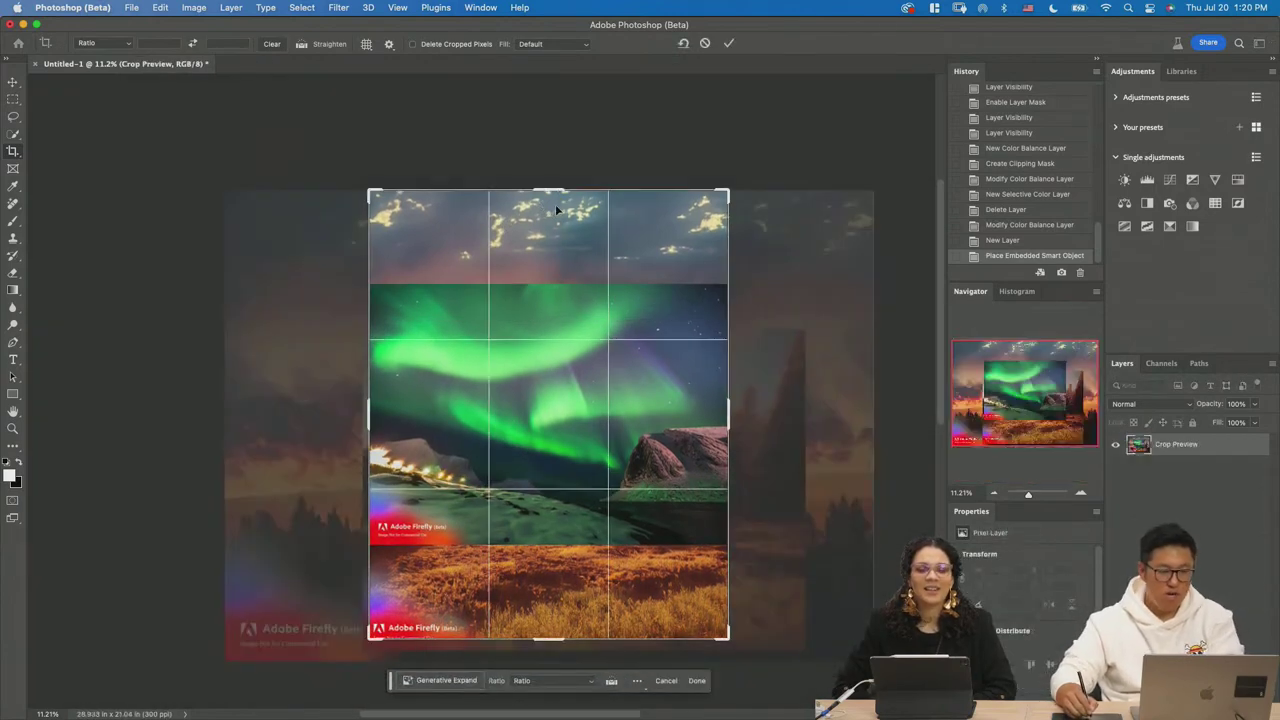
left_click_drag(548, 190, 549, 126)
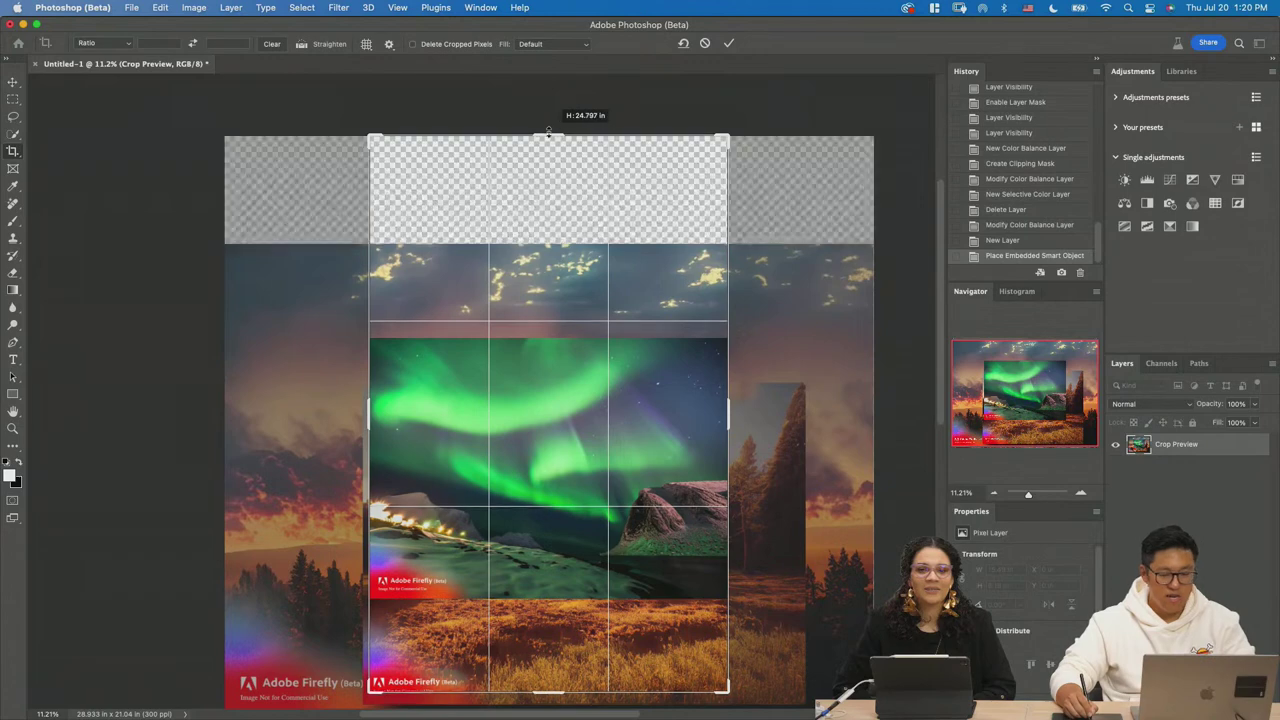
key("Return")
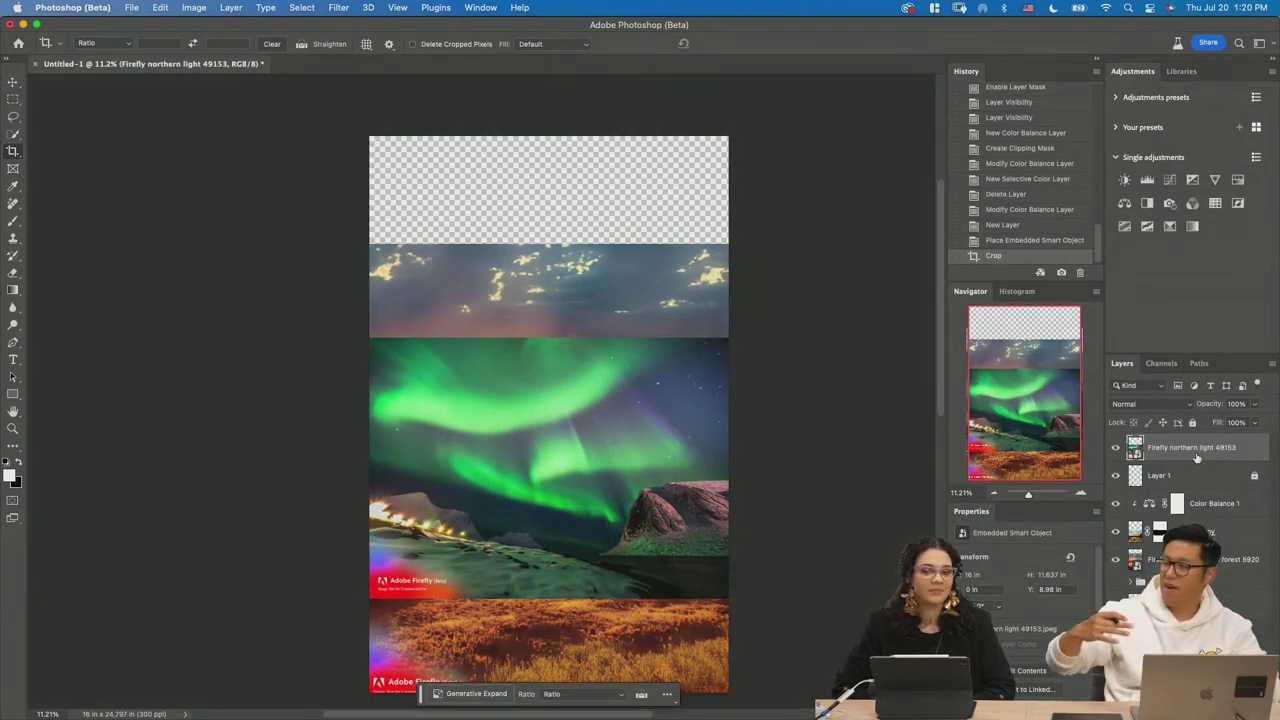
Select the aurora sky above the mountains on the northern light layer with a Quick Selection brush enlarged to 800.
key("w")
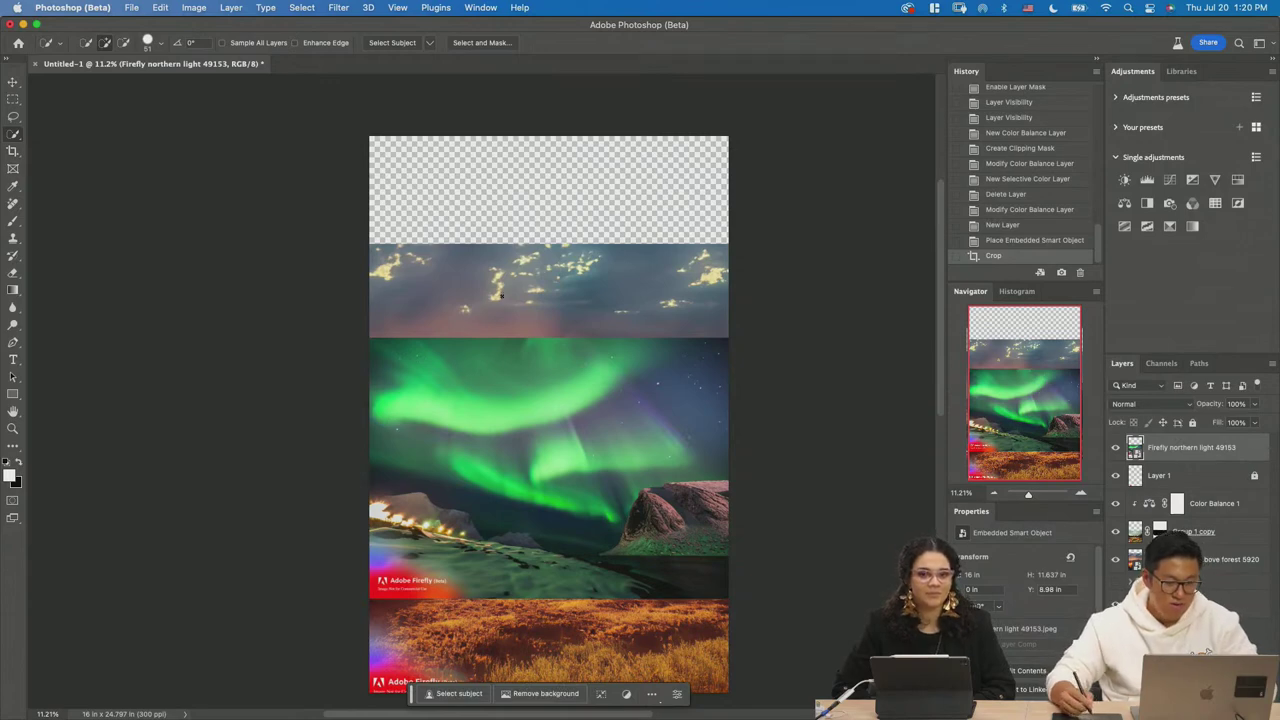
left_click_drag(518, 346, 557, 350)
key("super+z")
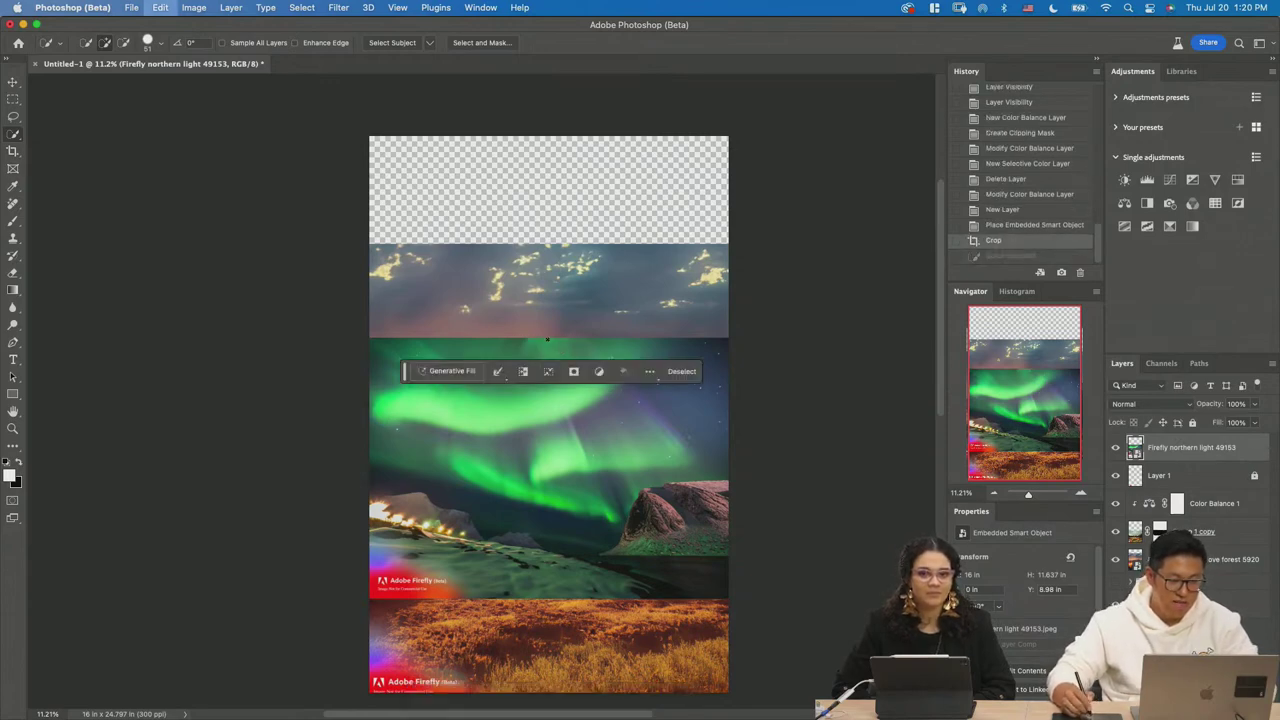
key("bracketright")
key("bracketright")
key("bracketright")
key("bracketright")
key("bracketright")
key("bracketright")
key("bracketright")
key("bracketright")
key("bracketright")
key("bracketright")
key("bracketright")
key("bracketright")
key("bracketright")
key("bracketright")
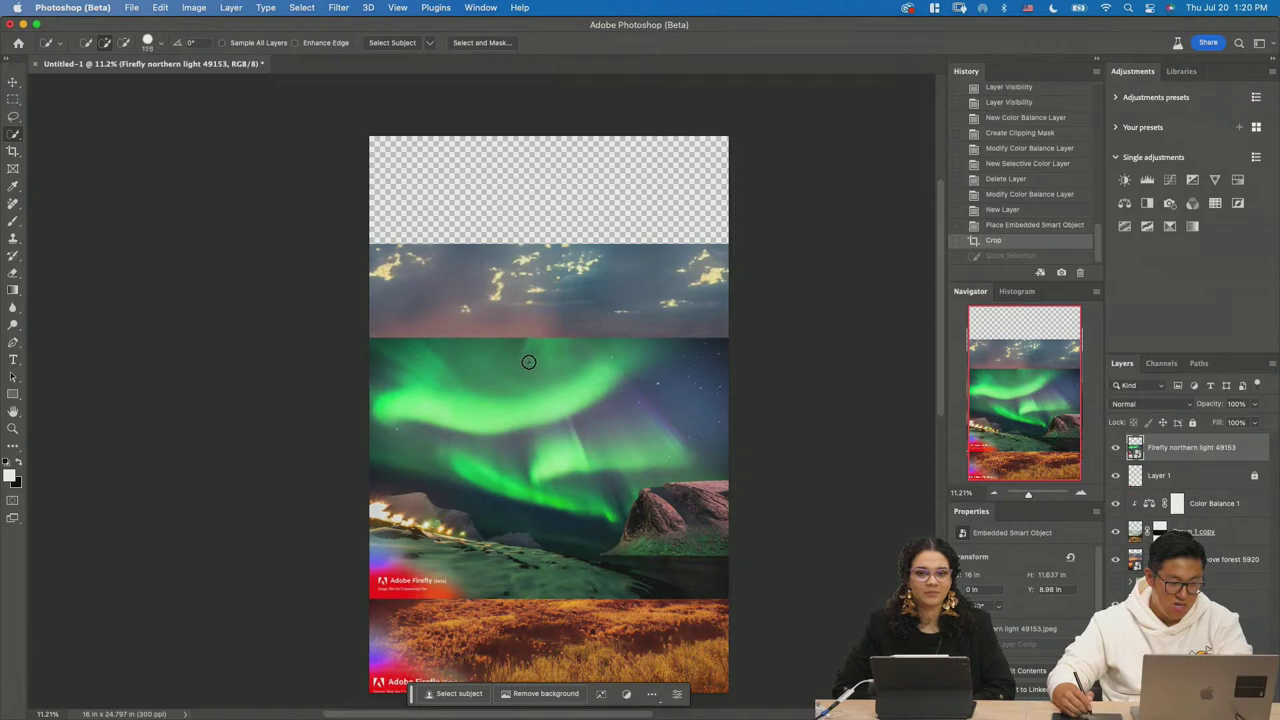
left_click(677, 420)
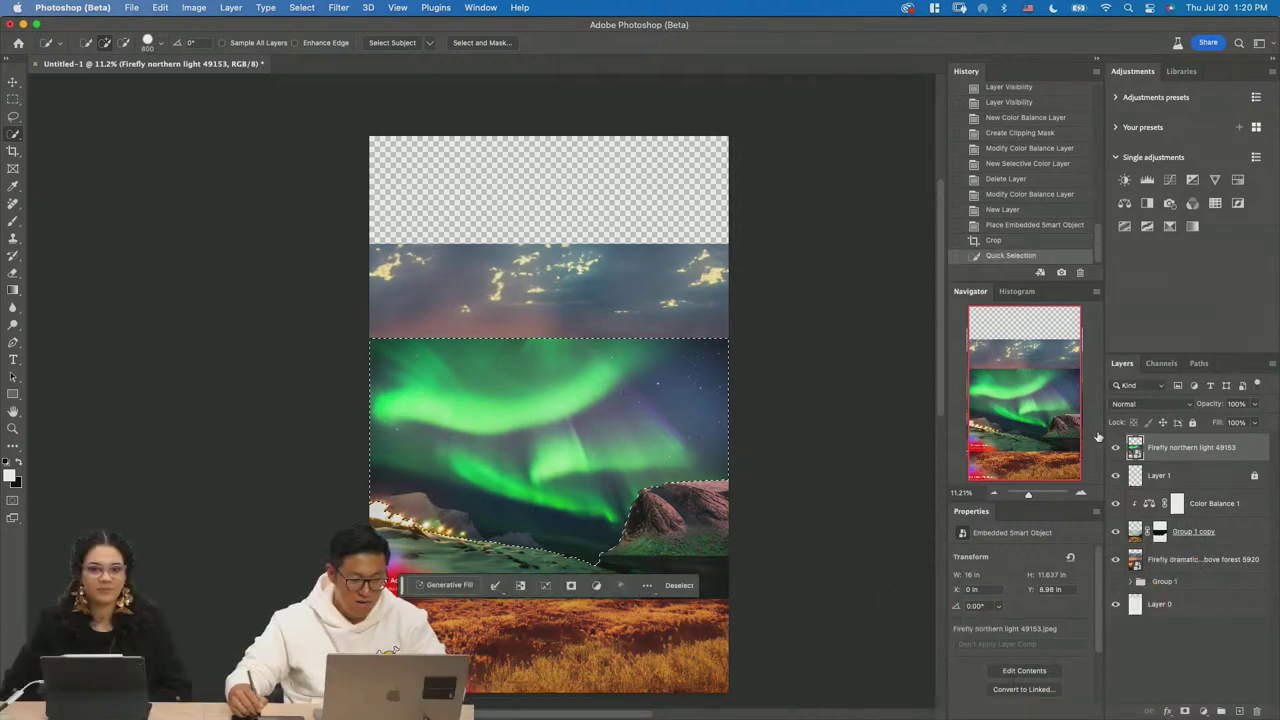
Mask the northern light layer to the selected sky and move it up to a Y position of about 3.16 in.
left_click(1203, 711)
key("v")
left_click_drag(651, 427, 653, 311)
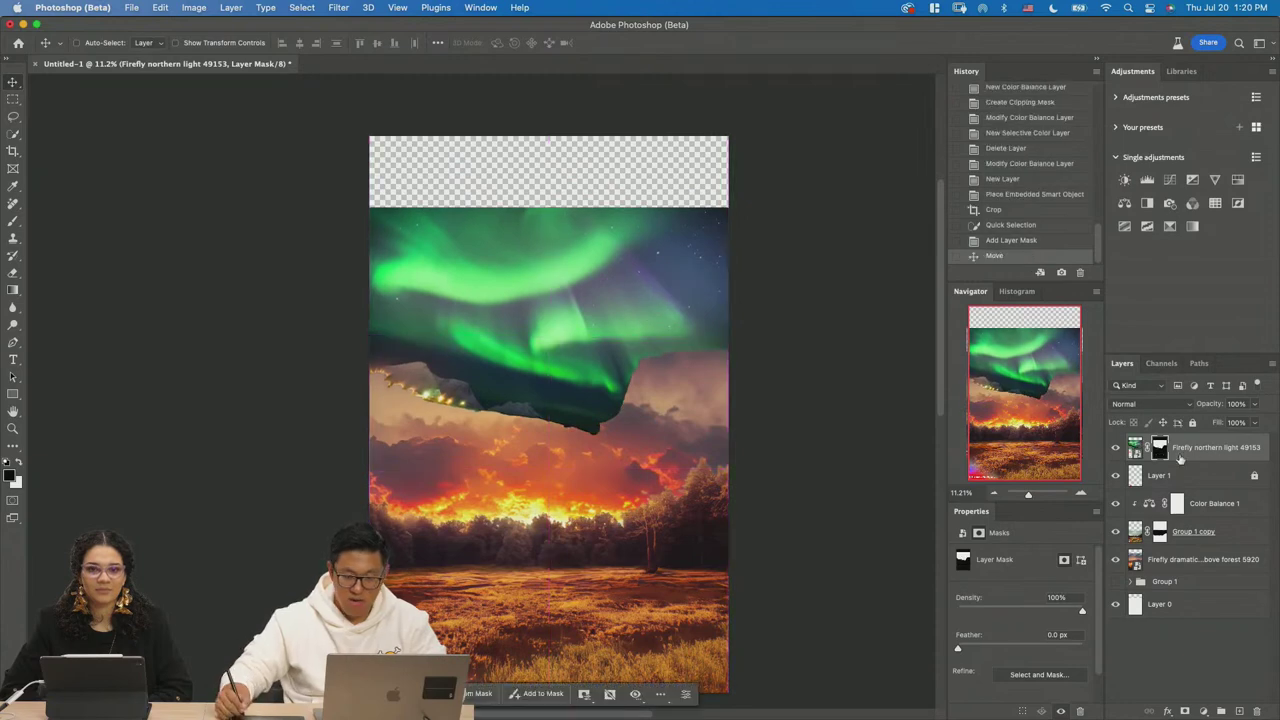
left_click(1115, 451)
left_click(1116, 453)
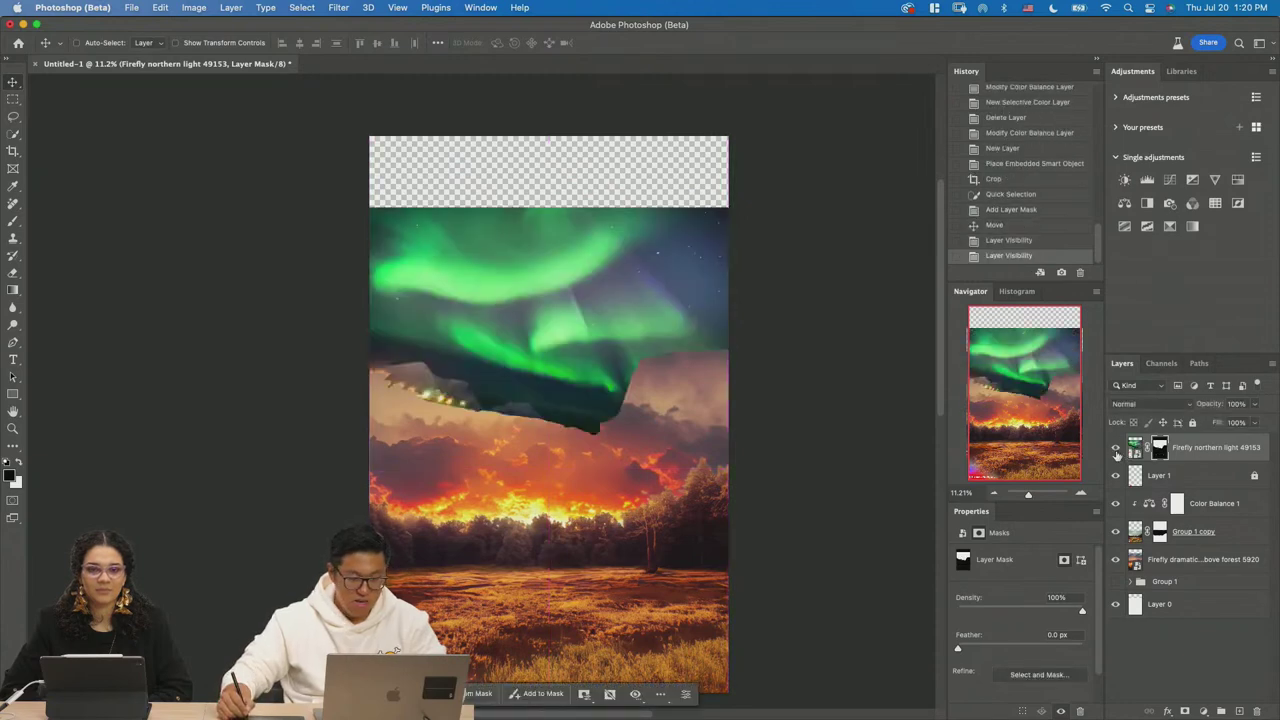
left_click(1135, 448)
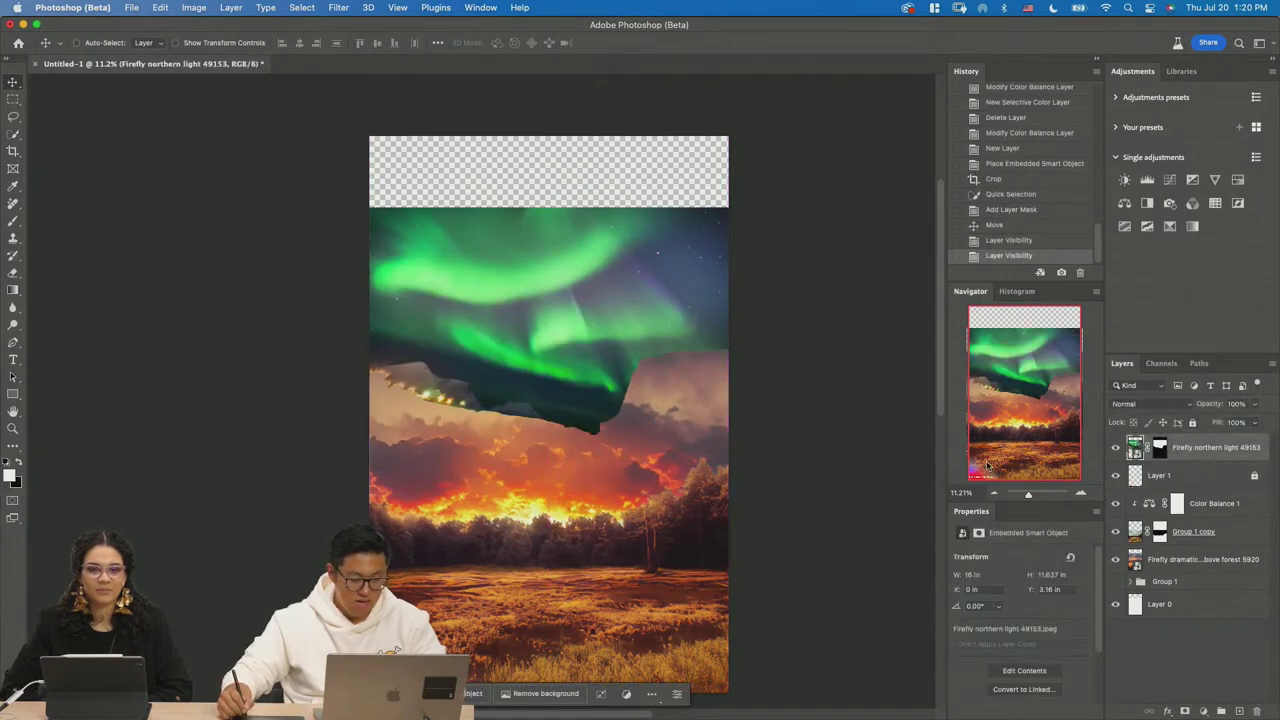
key("l")
mouse_move(362, 450)
left_mouse_down()
mouse_move(546, 488)
mouse_move(672, 480)
mouse_move(737, 374)
left_mouse_up()
key("ctrl+d")
Select a full-width rectangle from mid-aurora to below its ragged edge and run Generative Fill on it without a prompt.
key("m")
mouse_move(370, 270)
left_mouse_down()
mouse_move(726, 451)
mouse_move(805, 453)
left_mouse_up()
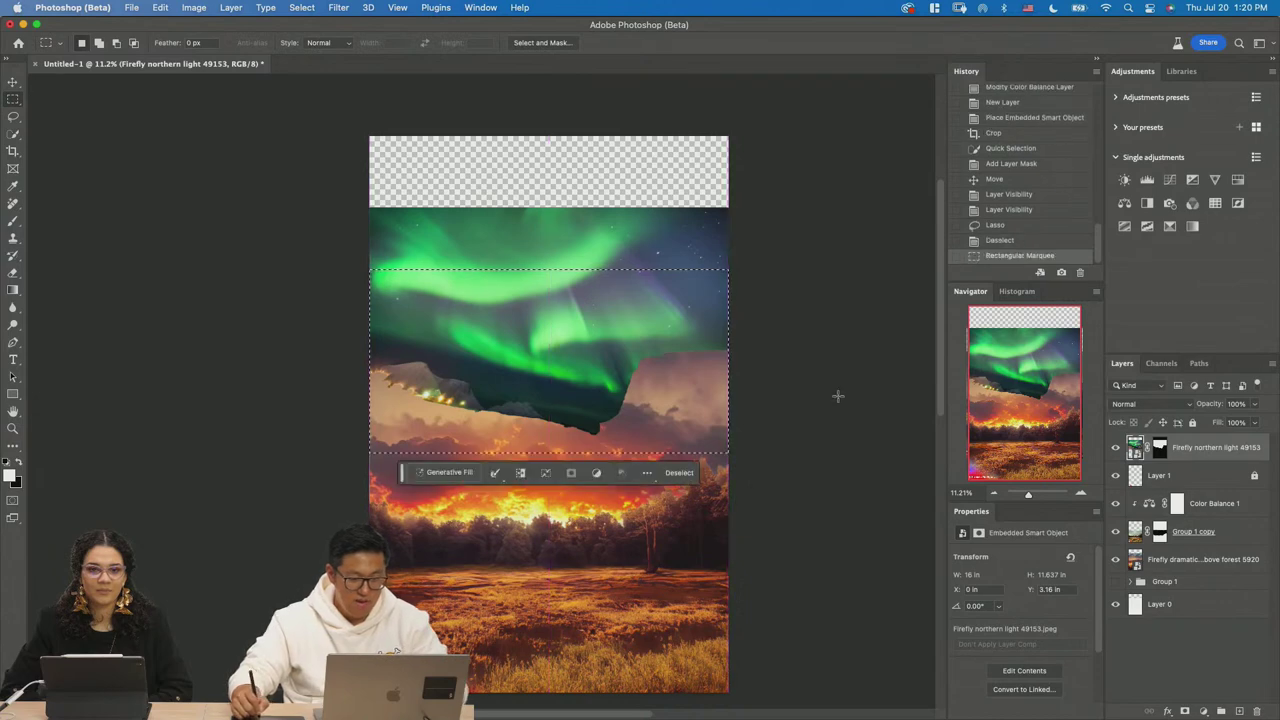
left_click(449, 472)
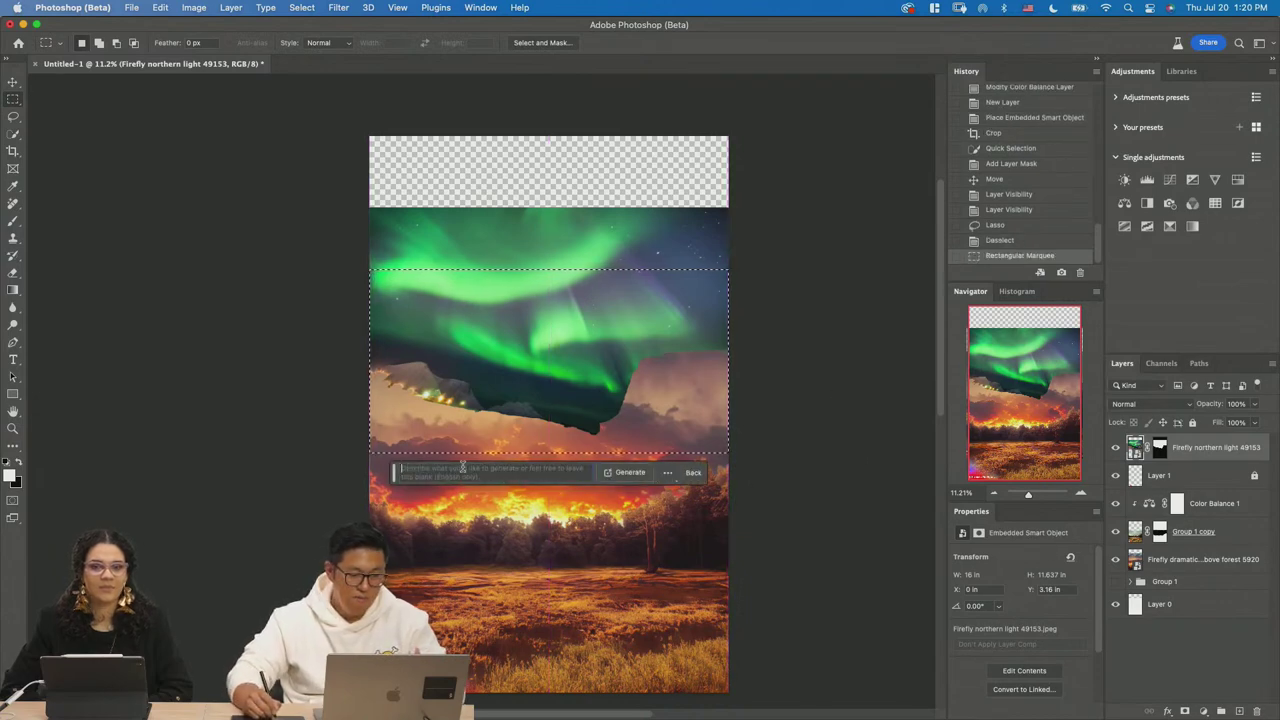
left_click(630, 472)
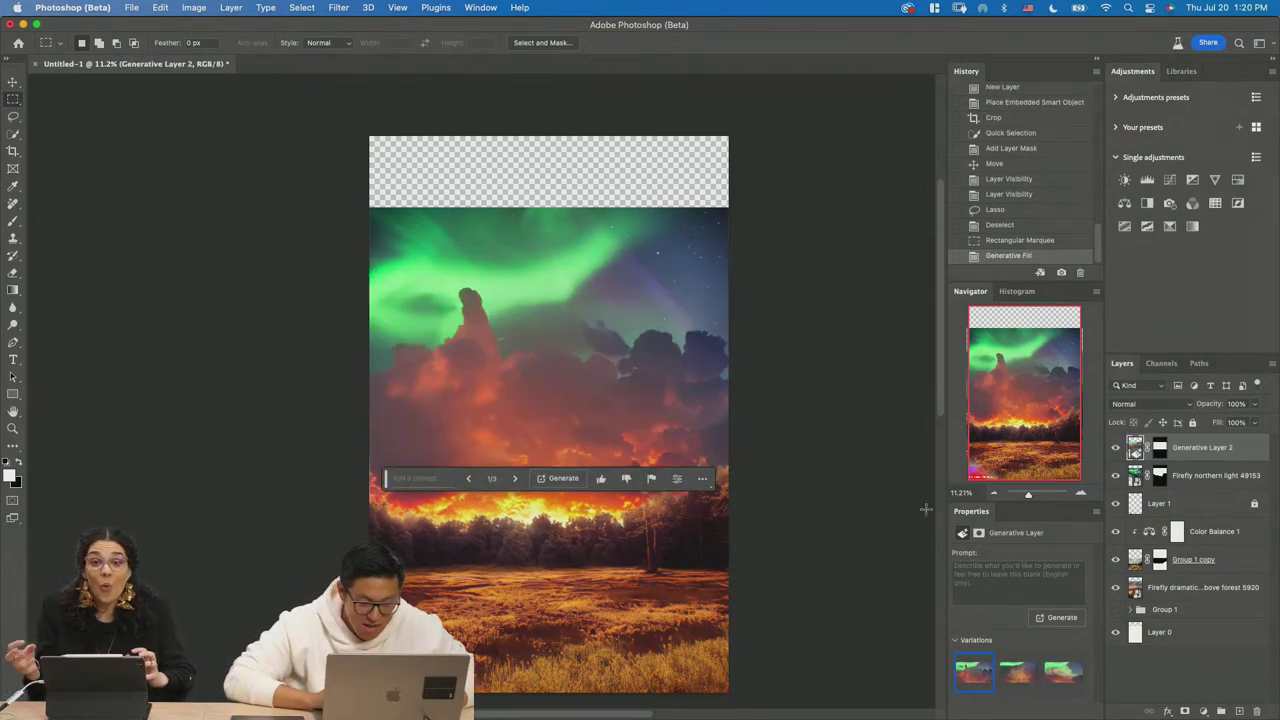
Compare the second and third Generative Fill variations of the sky blend, ending on the third.
left_click(1010, 677)
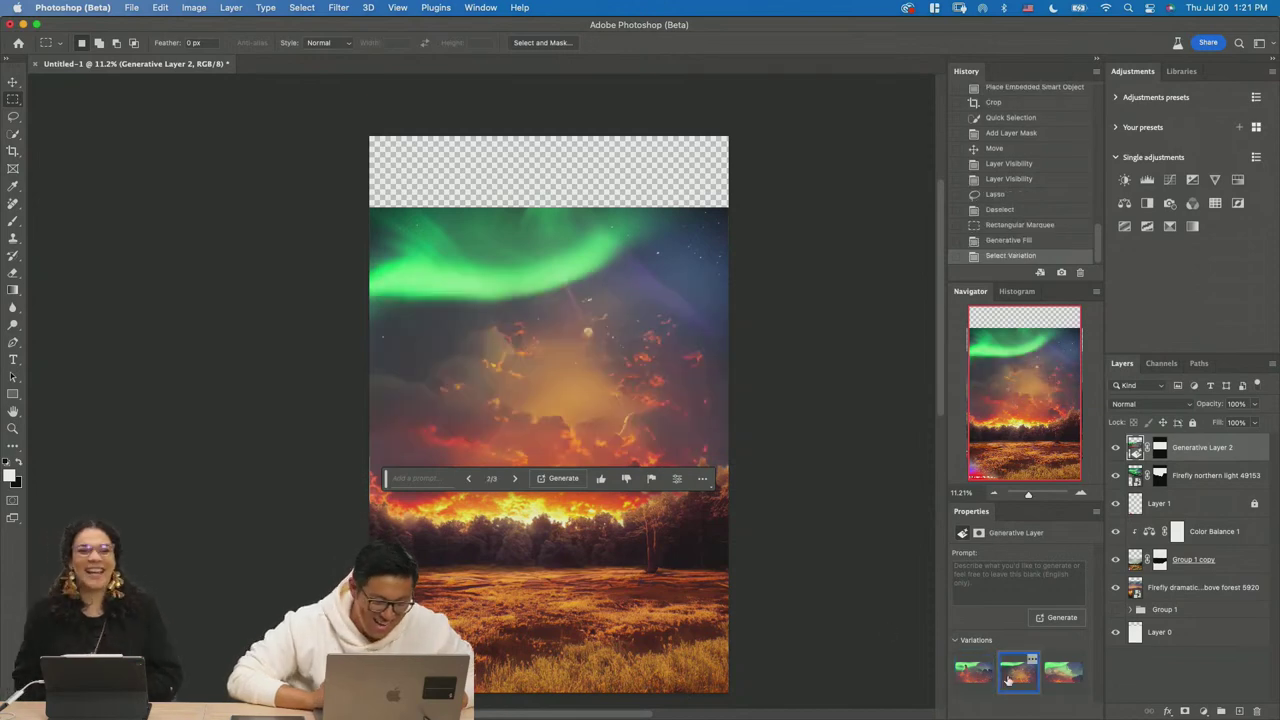
left_click(1063, 672)
left_click(1006, 676)
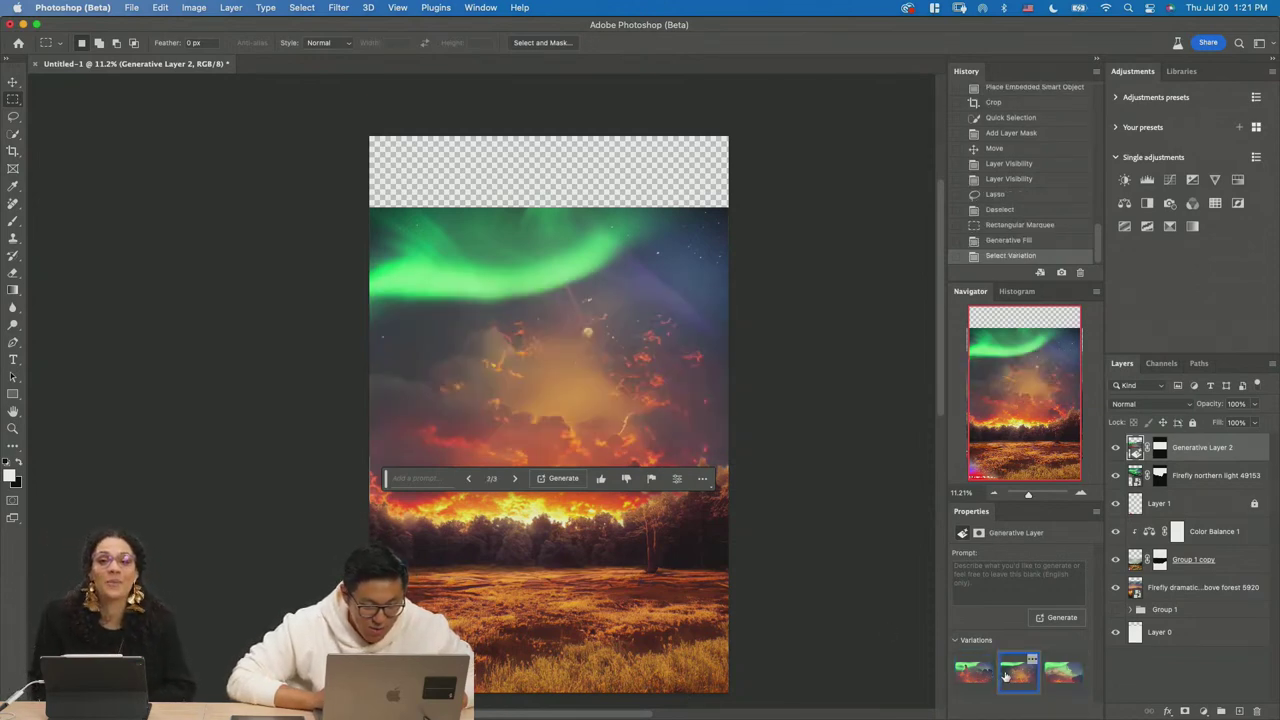
left_click(1065, 684)
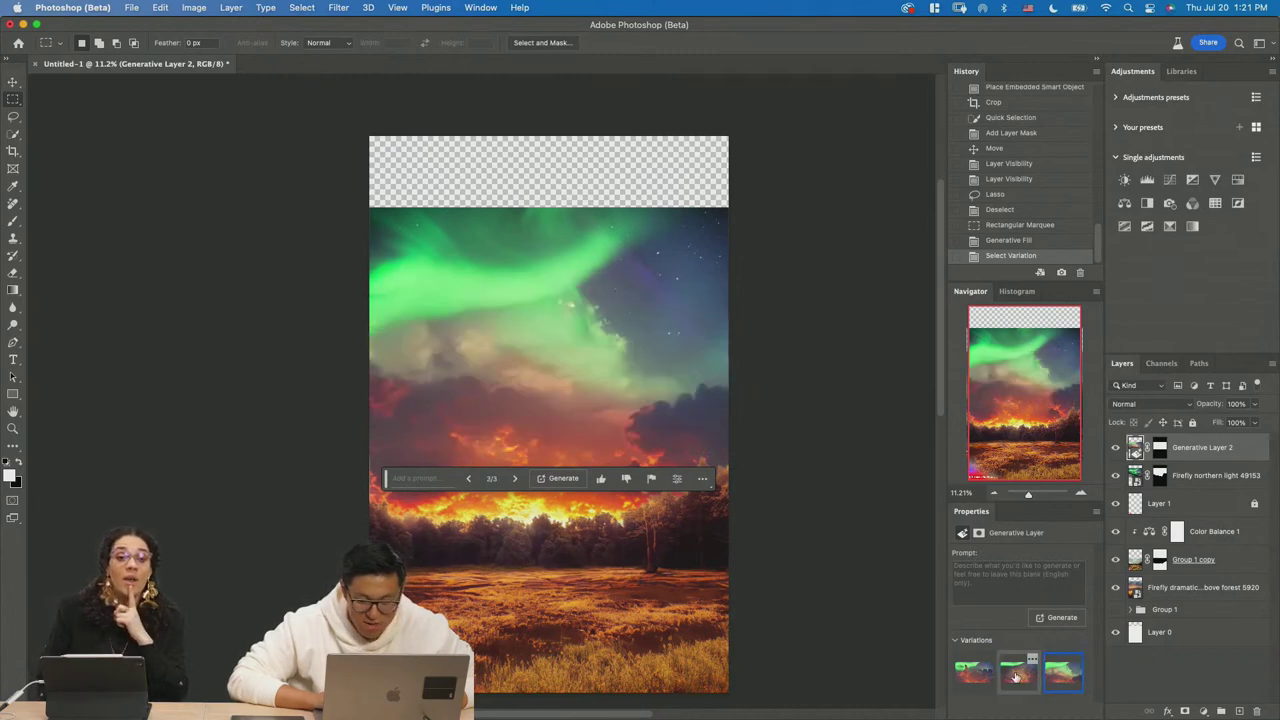
left_click(1016, 678)
left_click(1058, 682)
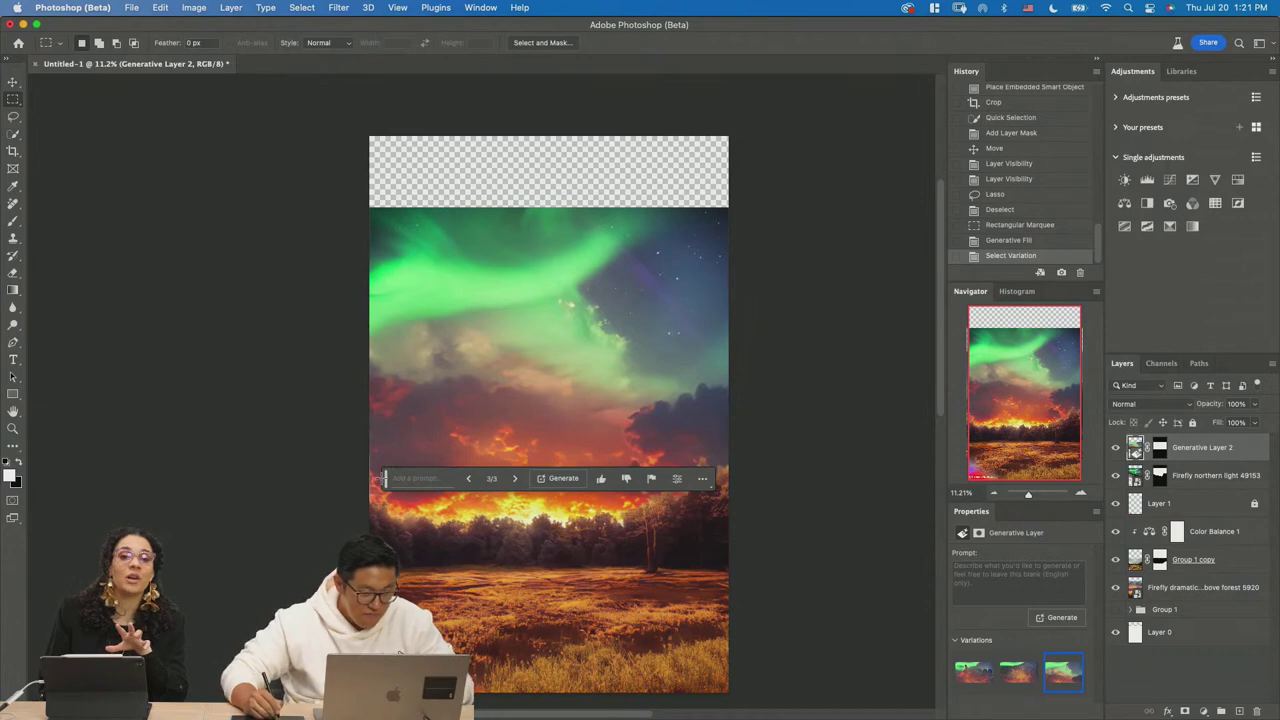
Move the contextual task bar to the lower edge of the artwork and pin its position.
left_click_drag(385, 480, 374, 697)
left_click(690, 696)
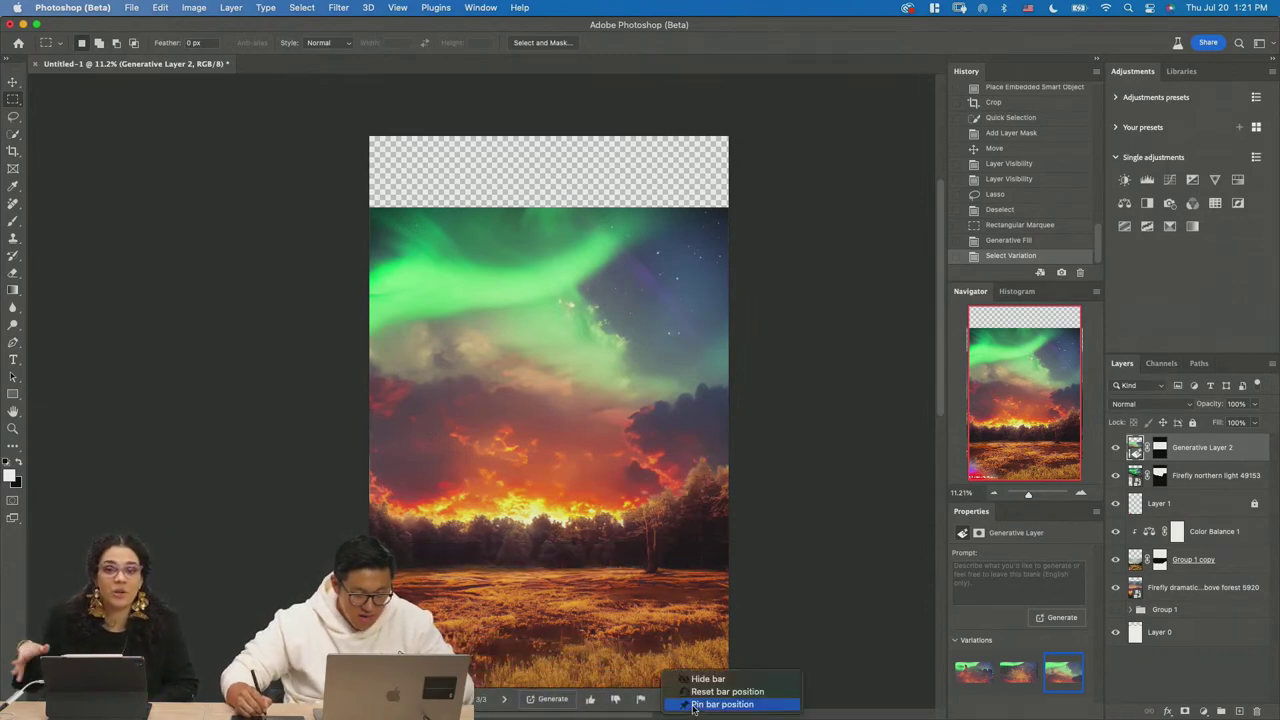
left_click(721, 704)
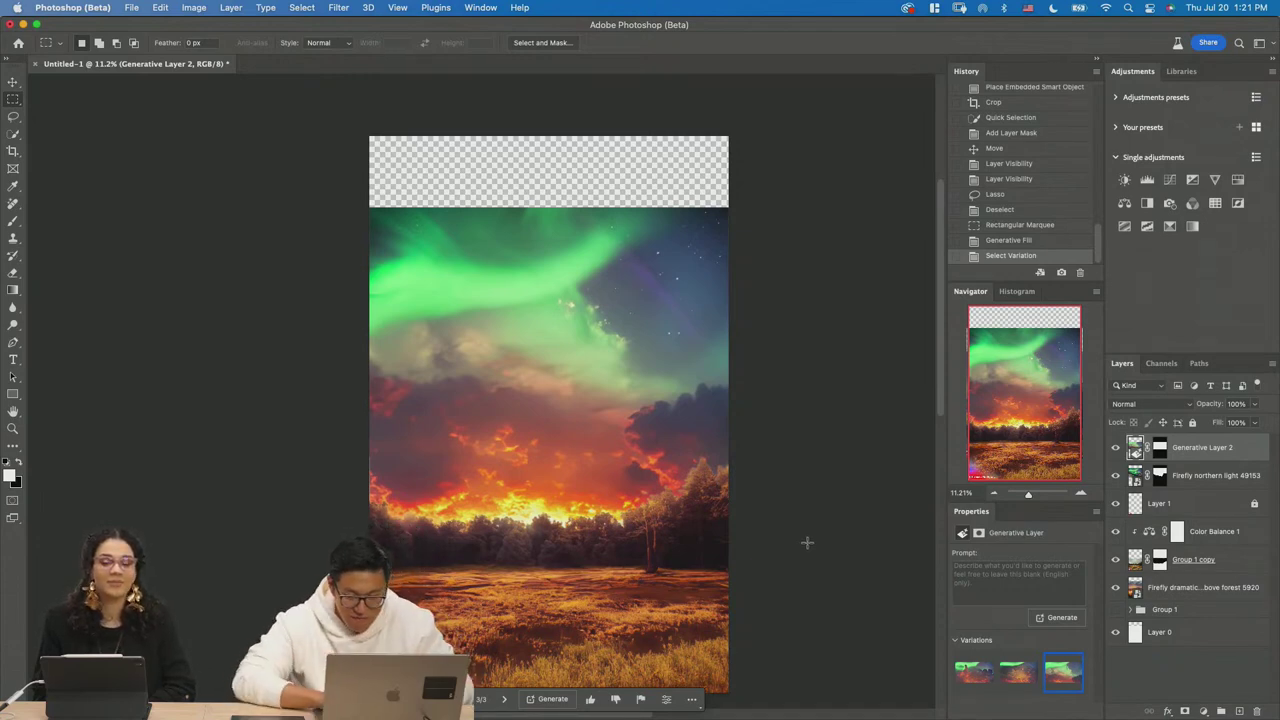
Switch again between the second and third sky blend variations and select the second.
left_click(1018, 674)
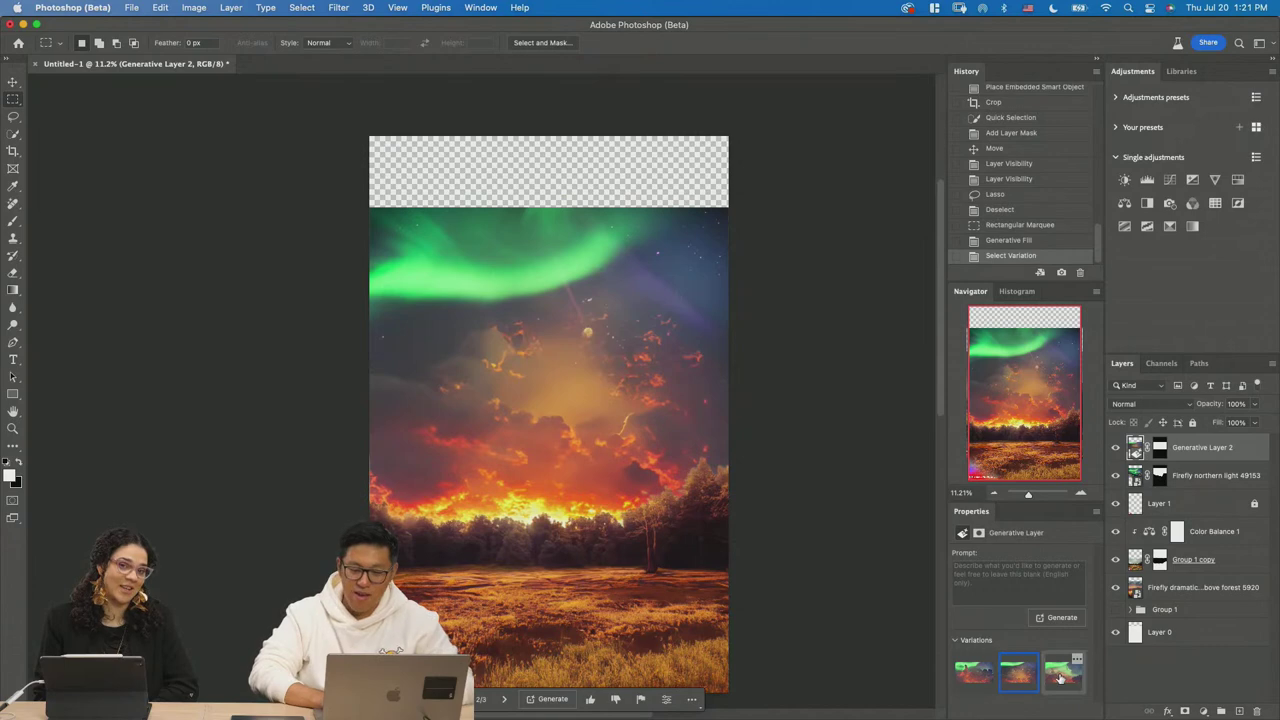
left_click(1060, 678)
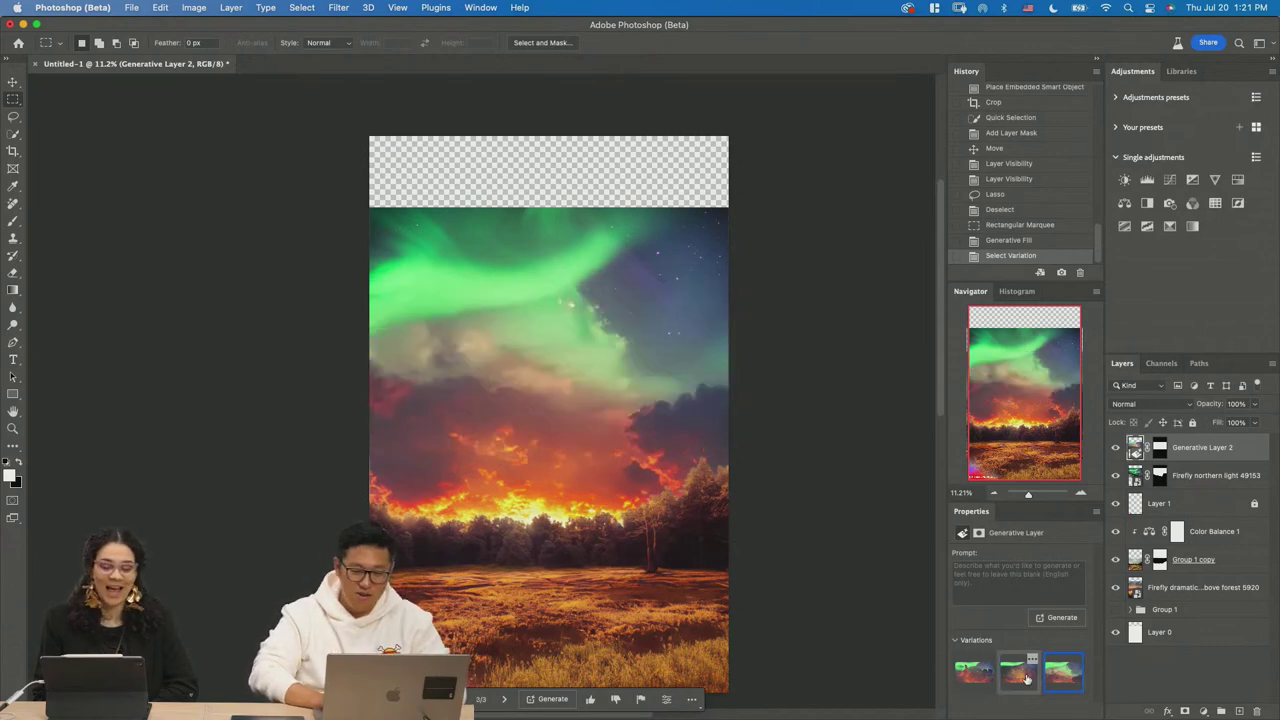
left_click(1014, 682)
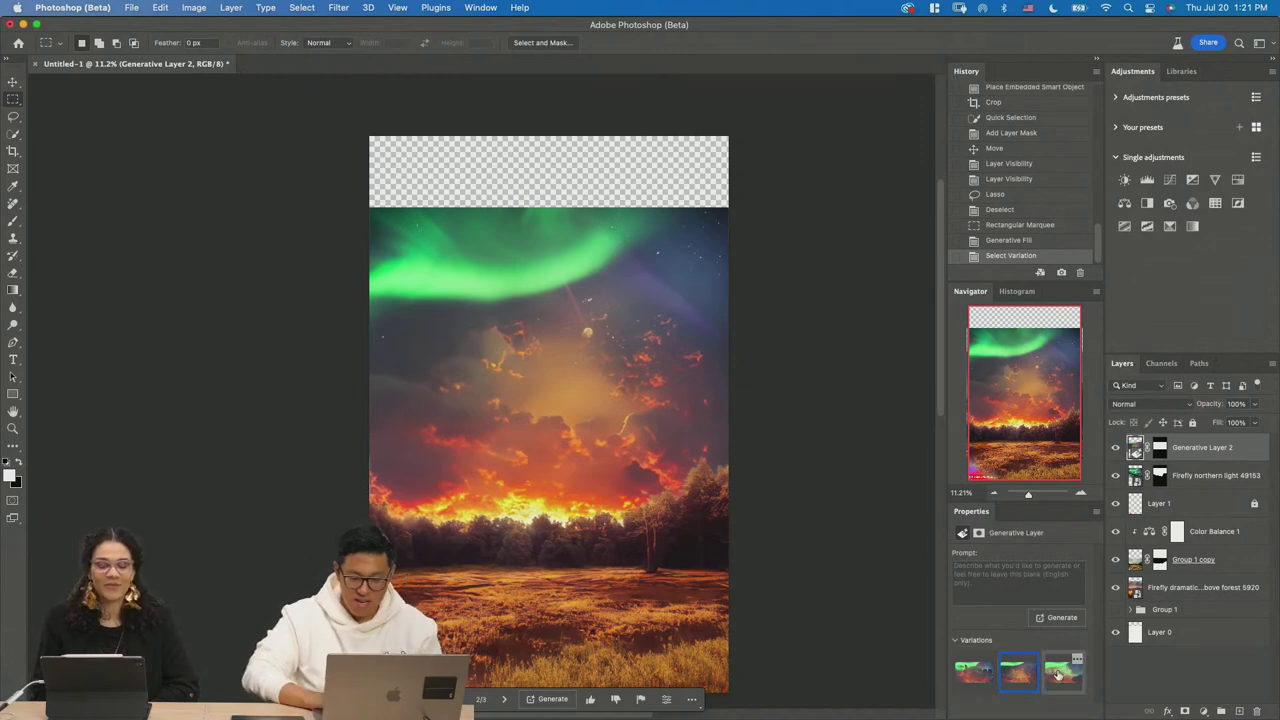
Compare the third and second sky blend variations again, ending on the second.
left_click(1058, 676)
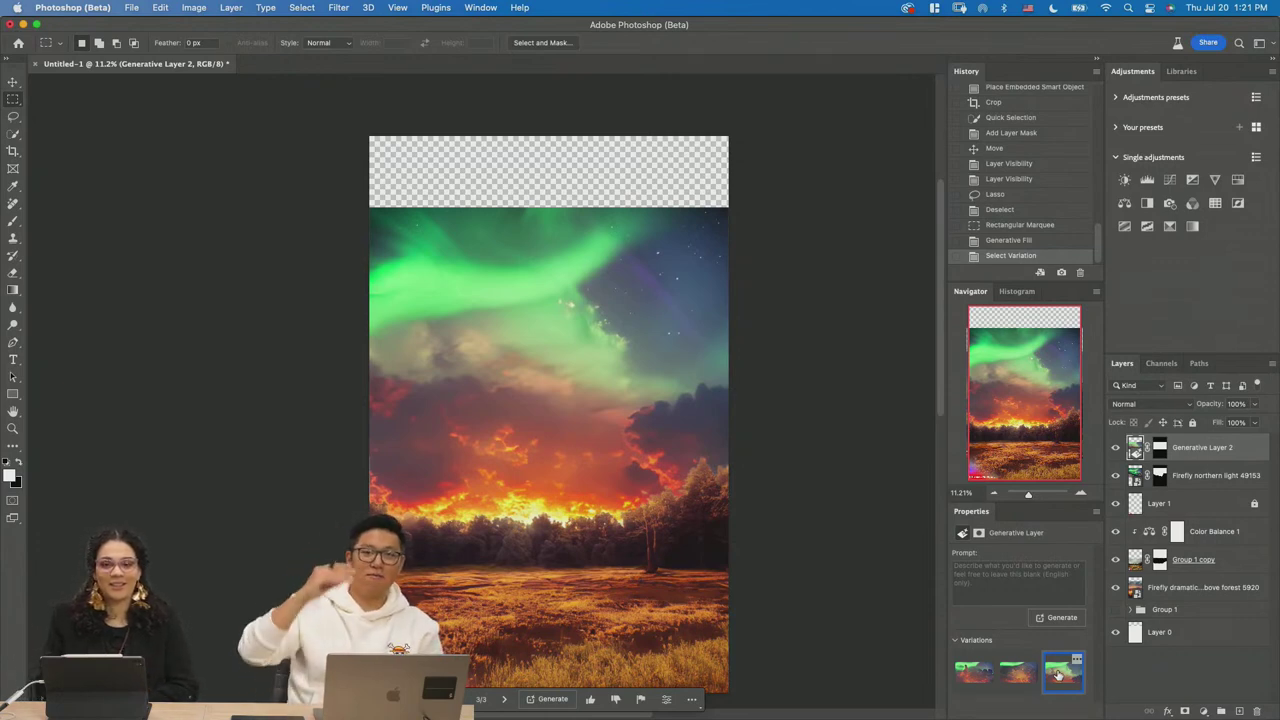
left_click(1022, 682)
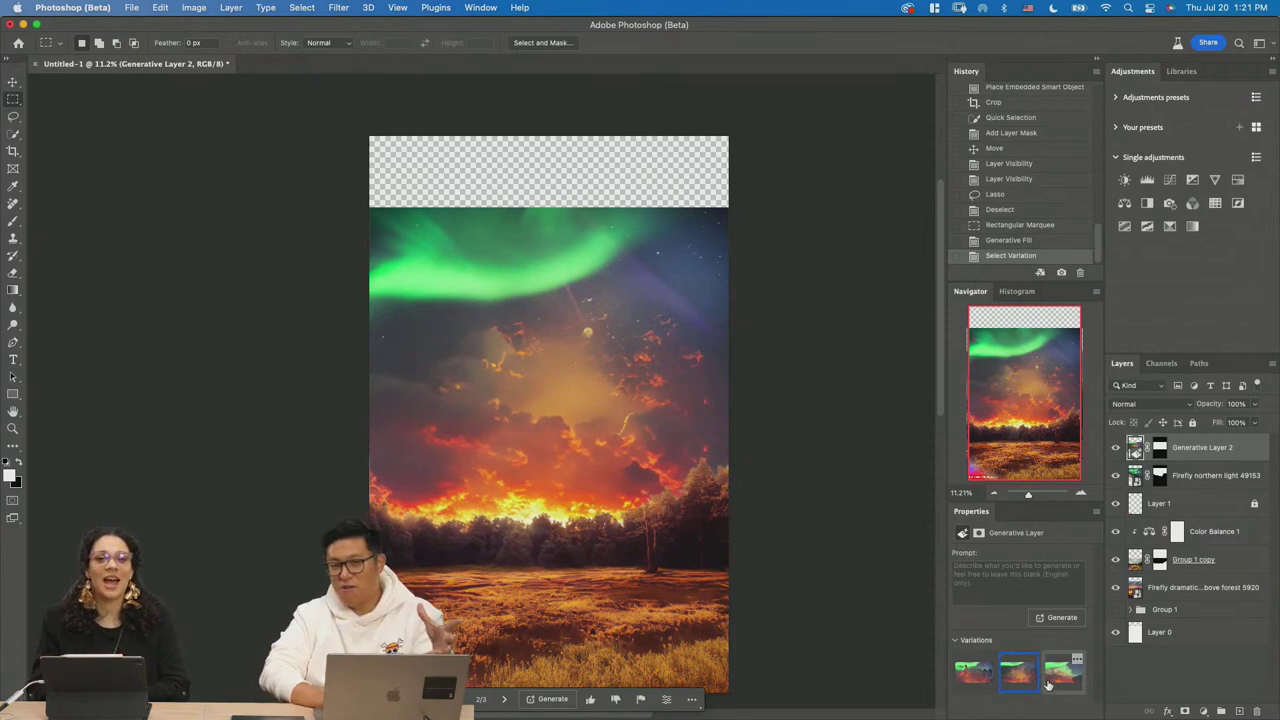
left_click(1048, 684)
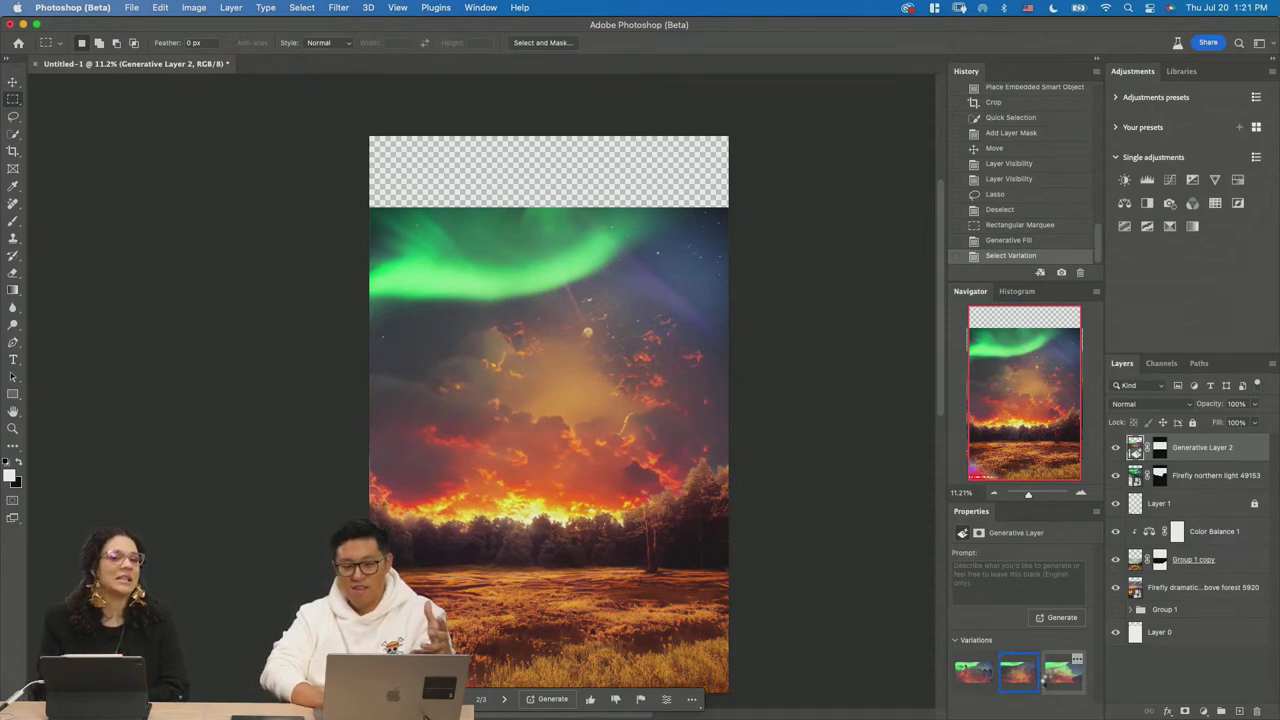
left_click(1019, 682)
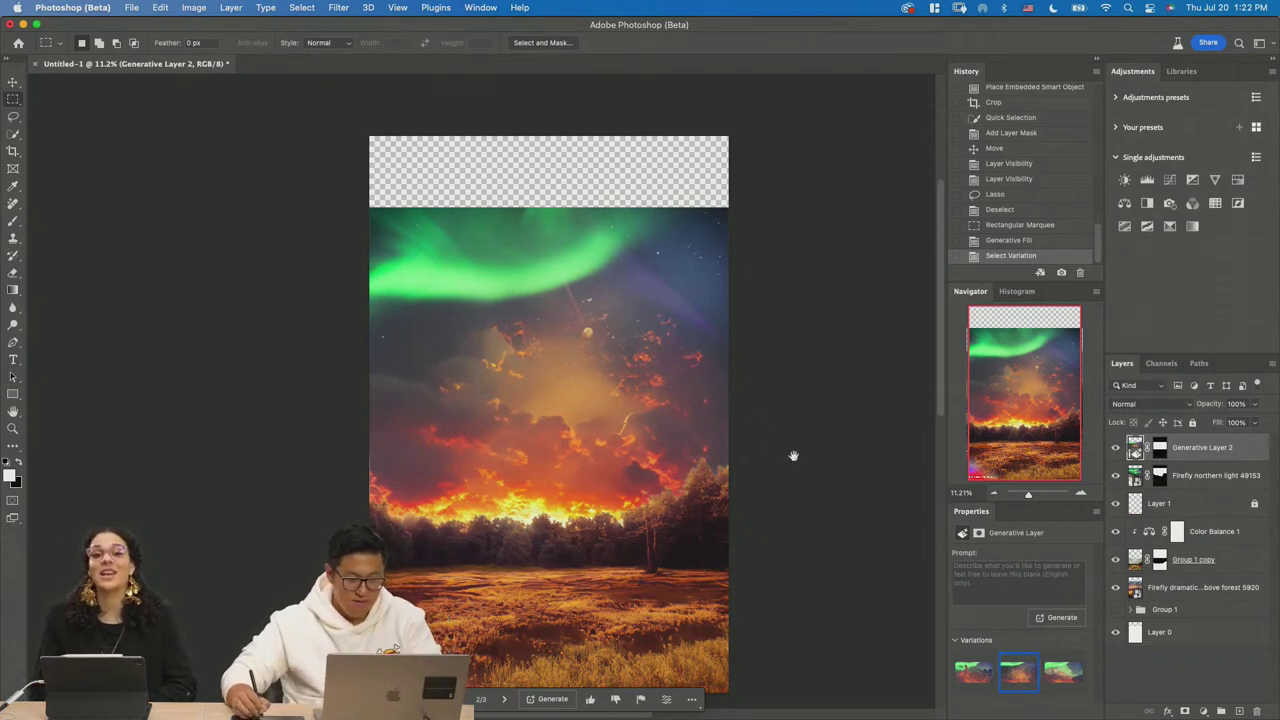
Crop the canvas to a 4:5 ratio, framing the aurora, sunset and field and excluding the transparent strip above the sky.
left_click_drag(788, 453, 777, 437)
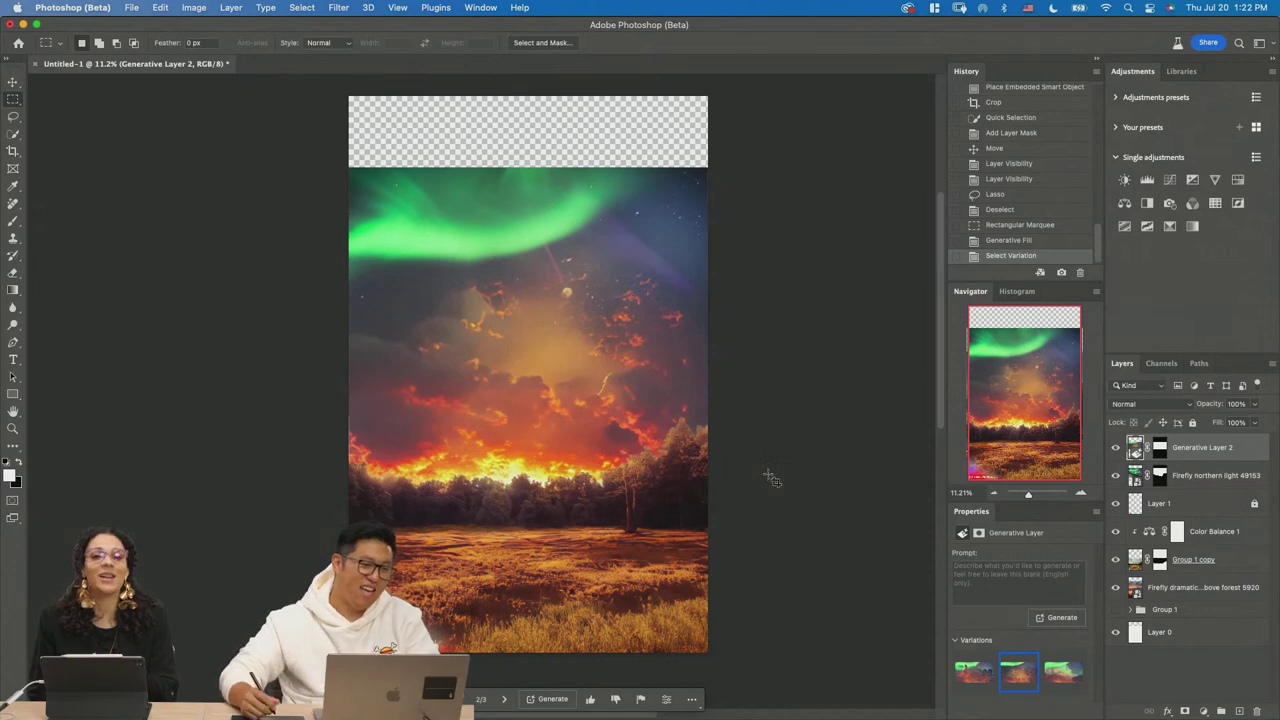
key("c")
left_click(95, 43)
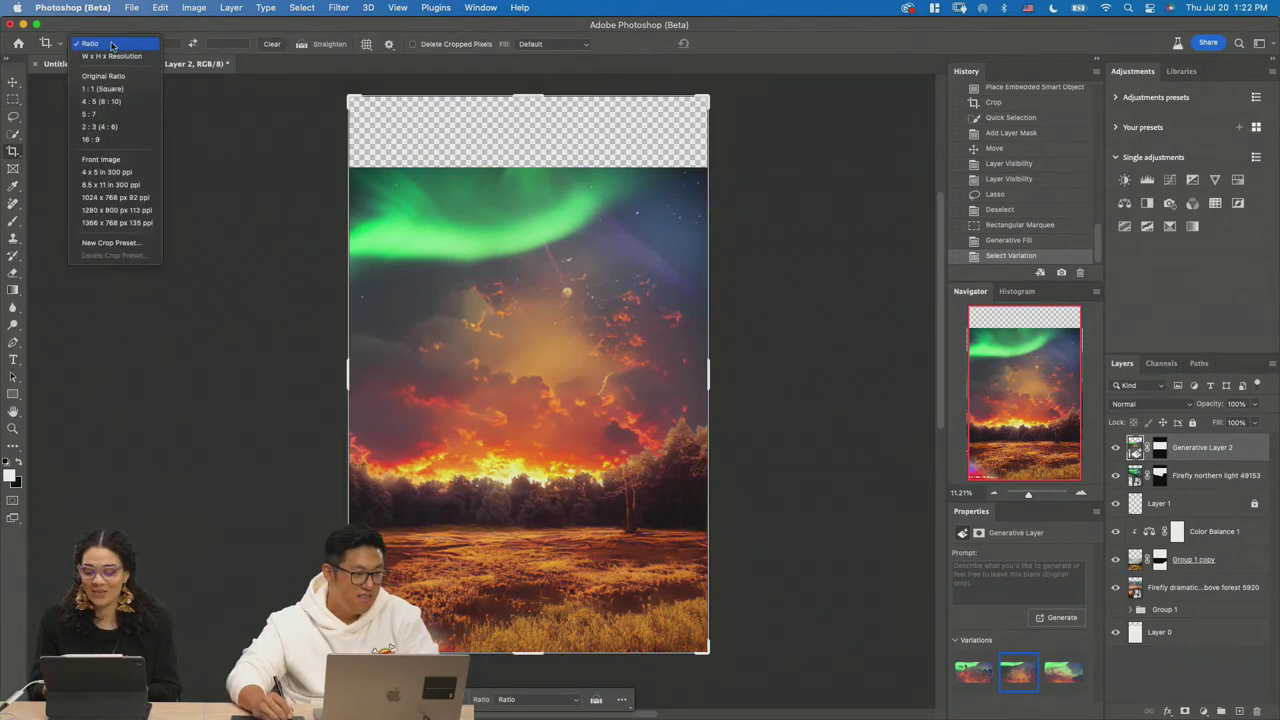
left_click(115, 101)
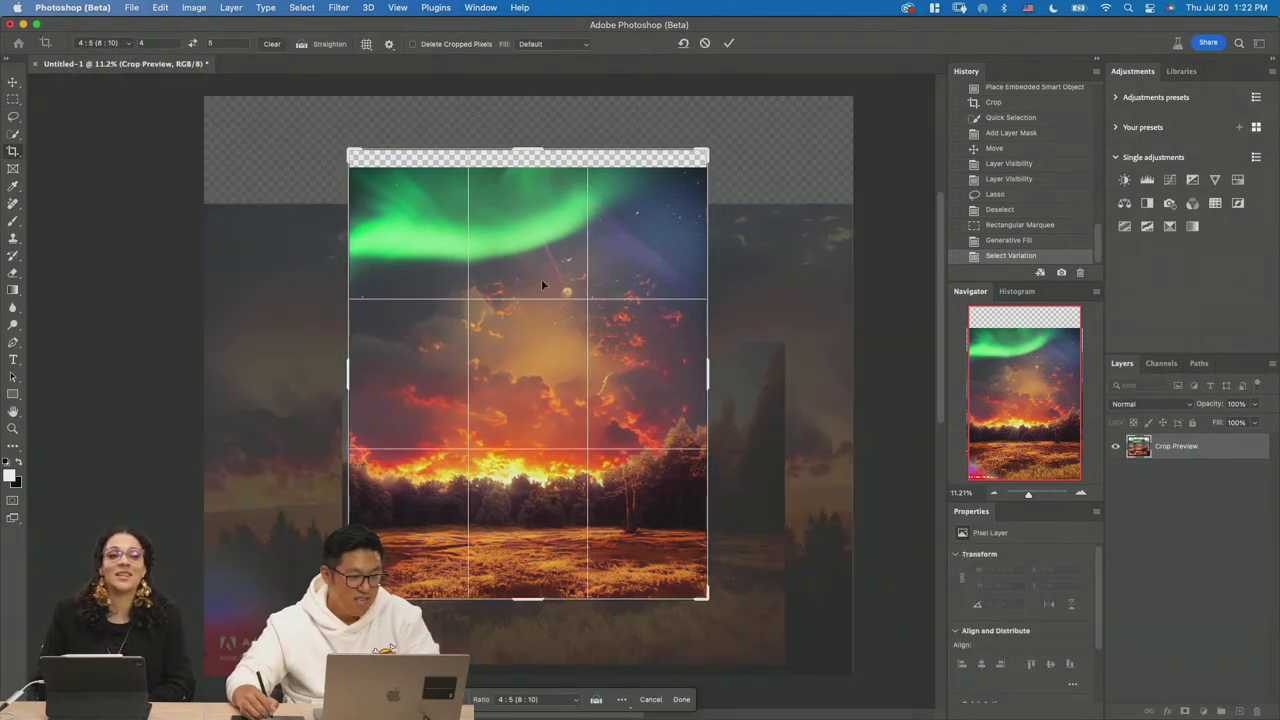
key("Return")
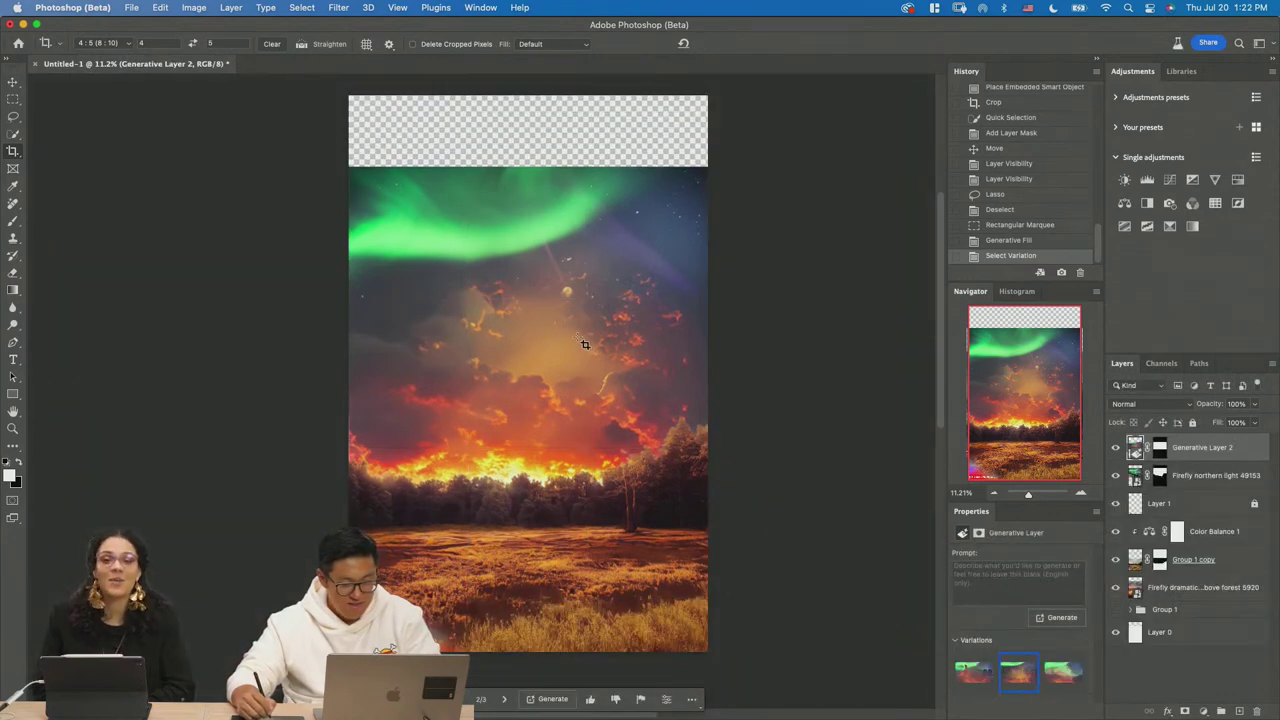
left_click(588, 345)
key("Escape")
left_click(489, 461)
left_click_drag(489, 461, 286, 177)
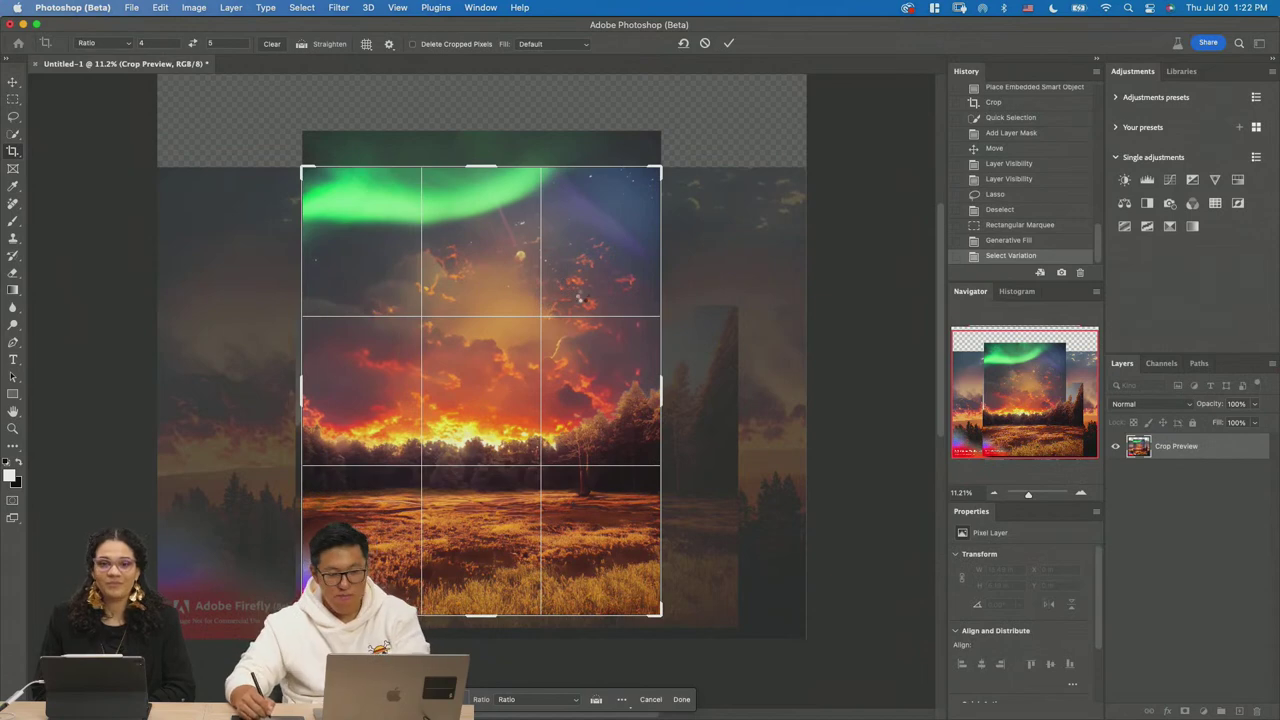
key("Return")
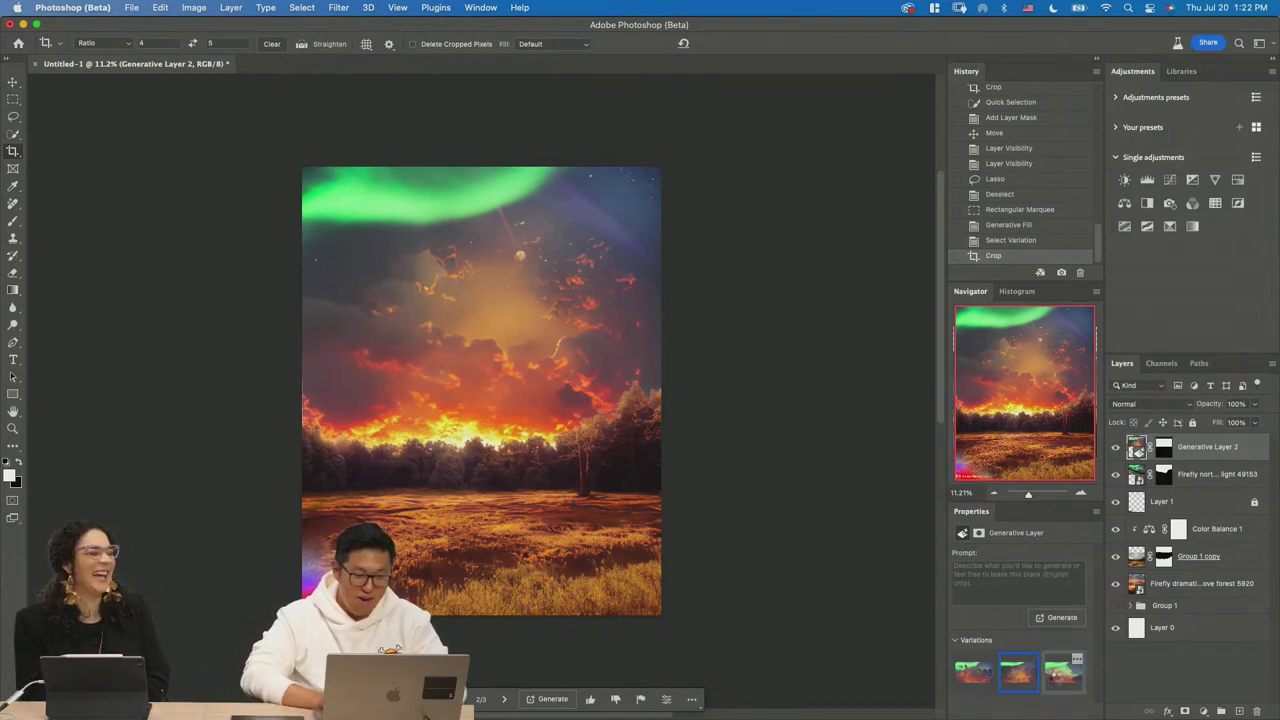
View the third sky blend variation in the cropped composition and return to the second.
left_click(1062, 672)
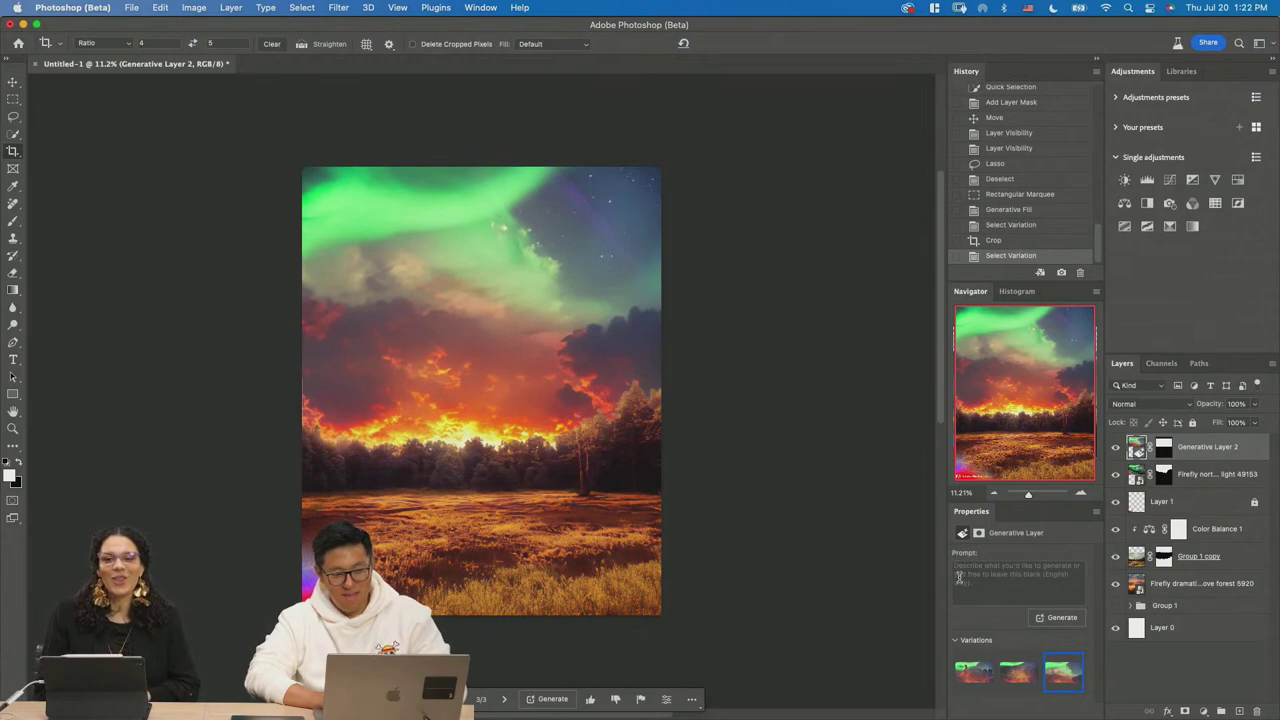
mouse_move(1012, 668)
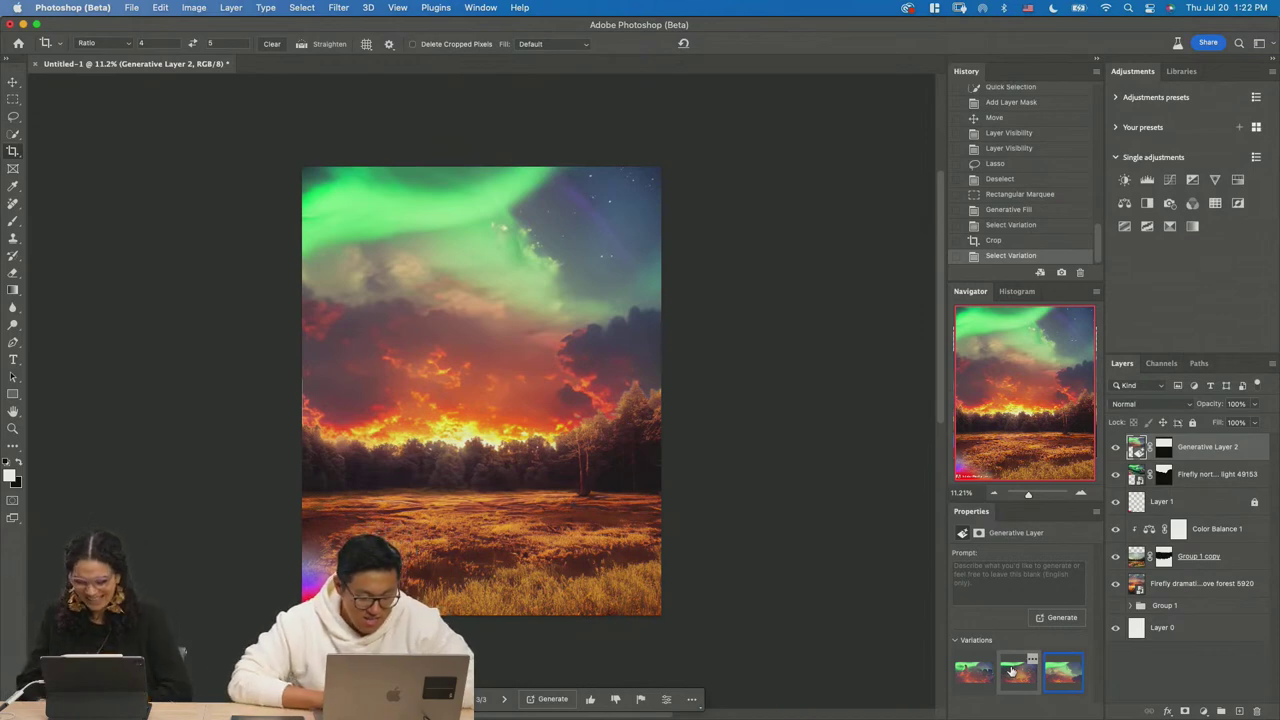
mouse_move(1046, 688)
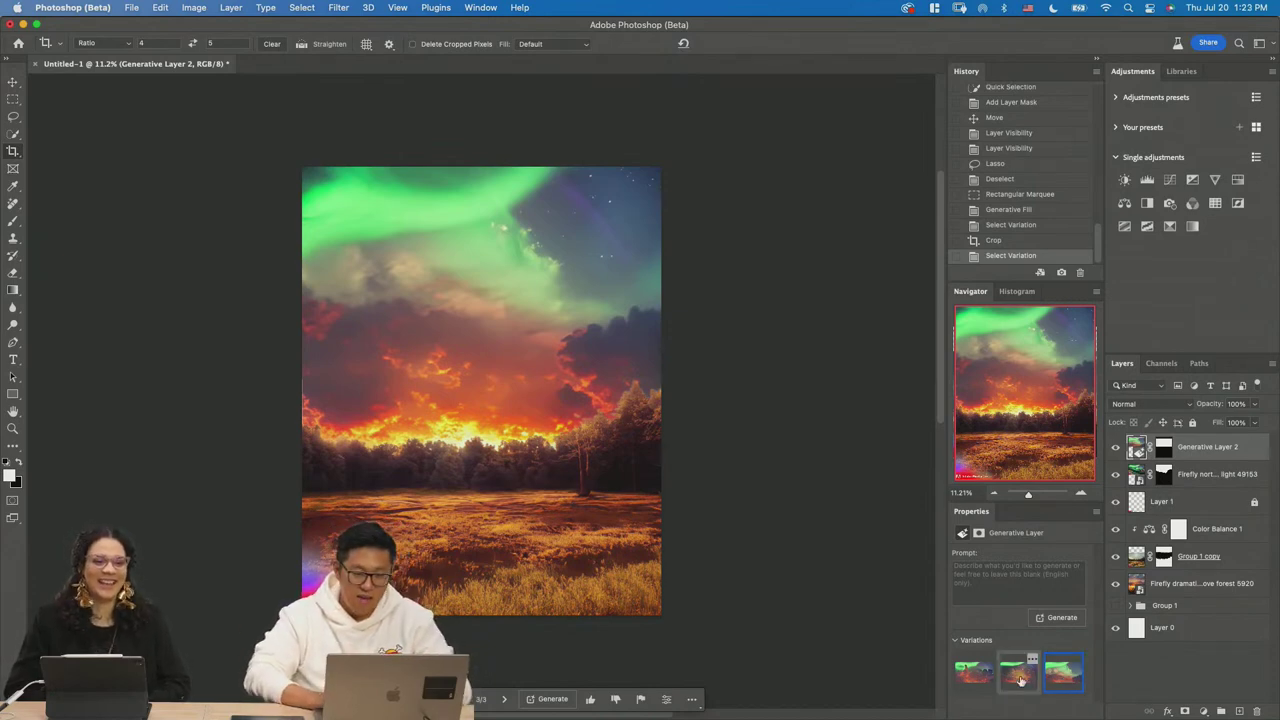
left_click(1020, 679)
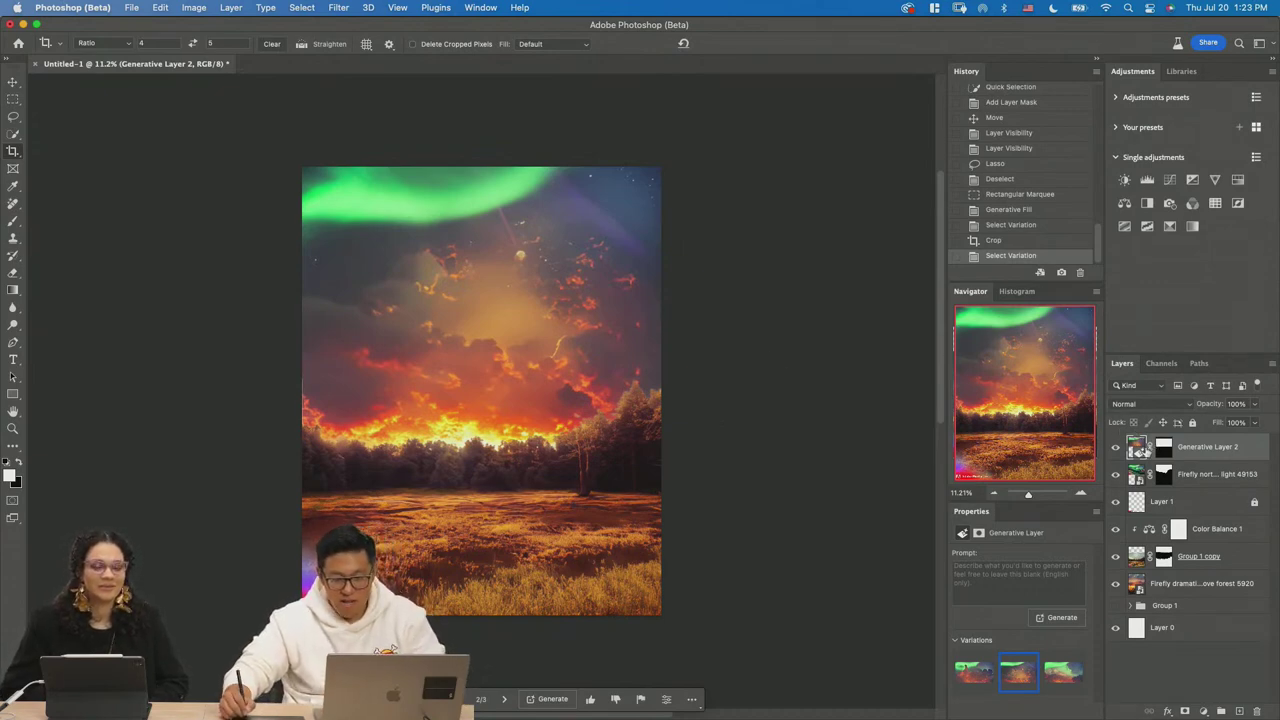
Try to move all layers from Generative Layer 2 down to the Firefly dramatic sunset layer lower on the canvas.
key("v")
left_click_drag(557, 306, 585, 354)
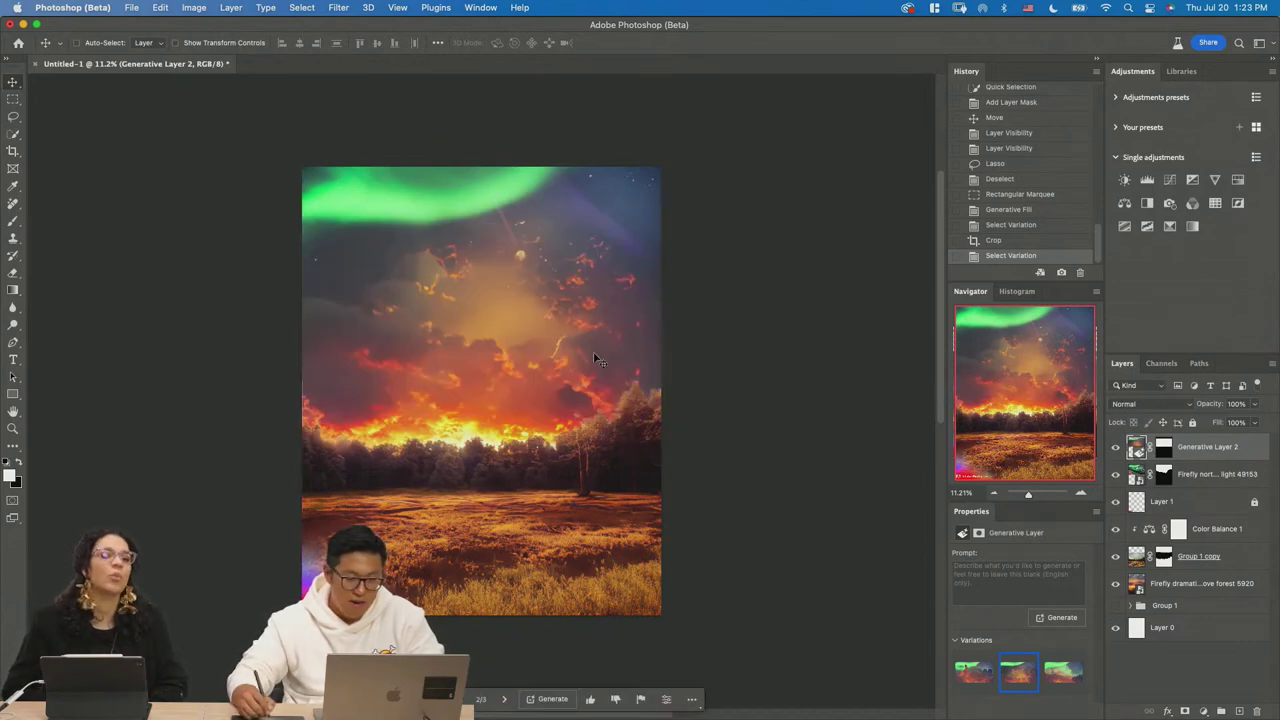
left_click(1205, 583, "shift")
left_click_drag(670, 402, 666, 440)
key("Return")
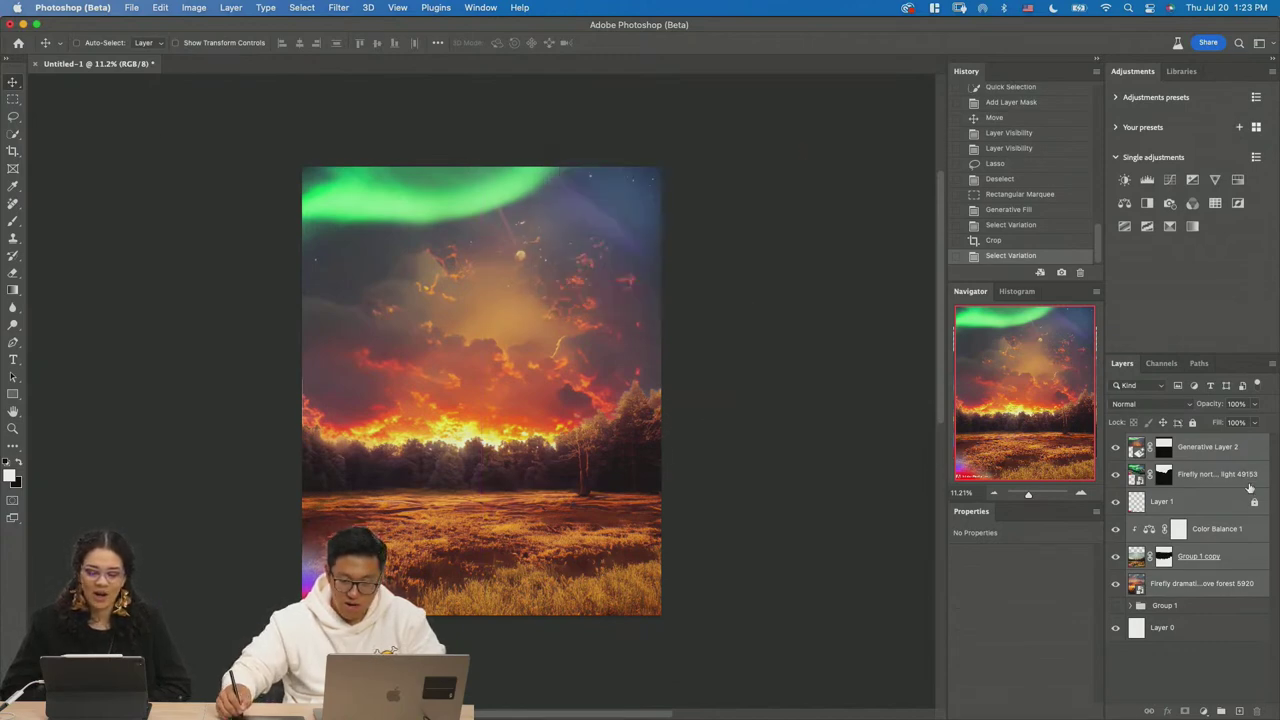
Place locked Layer 1 above all other layers and shift Generative Layer 2 through the Firefly sunset layer downward together, showing more aurora.
left_click(1228, 506)
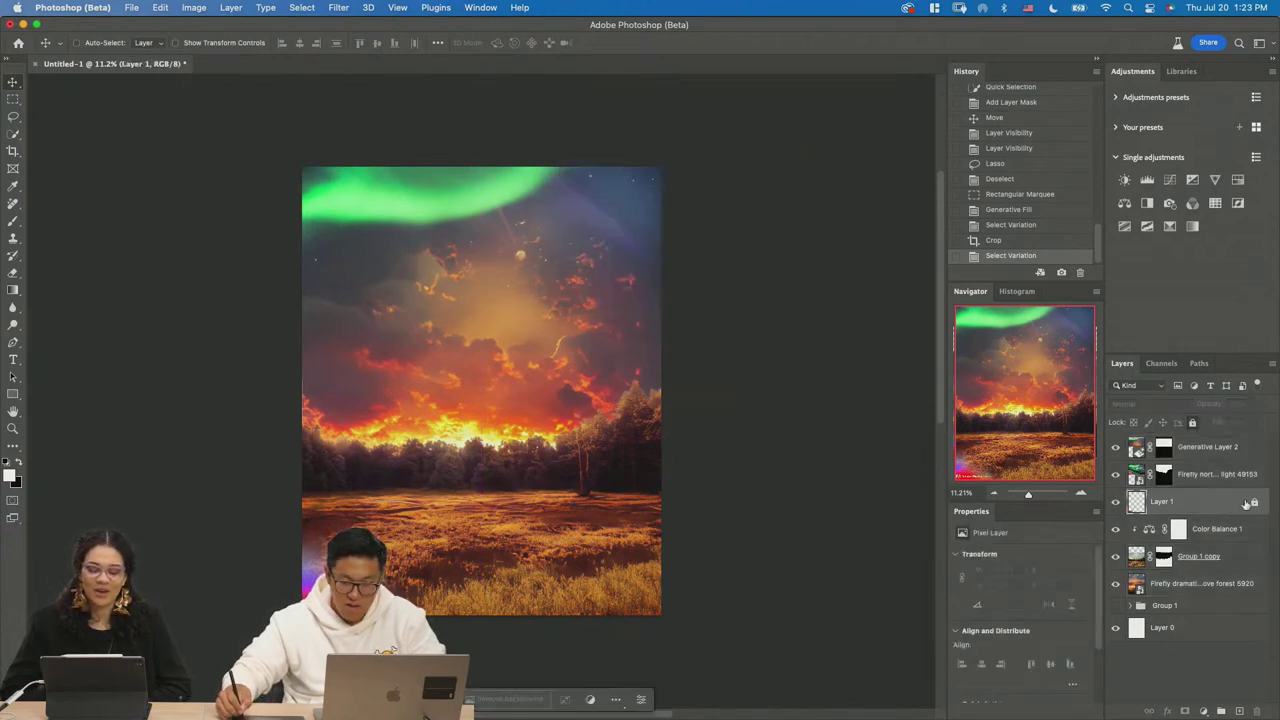
left_click_drag(1223, 504, 1175, 466)
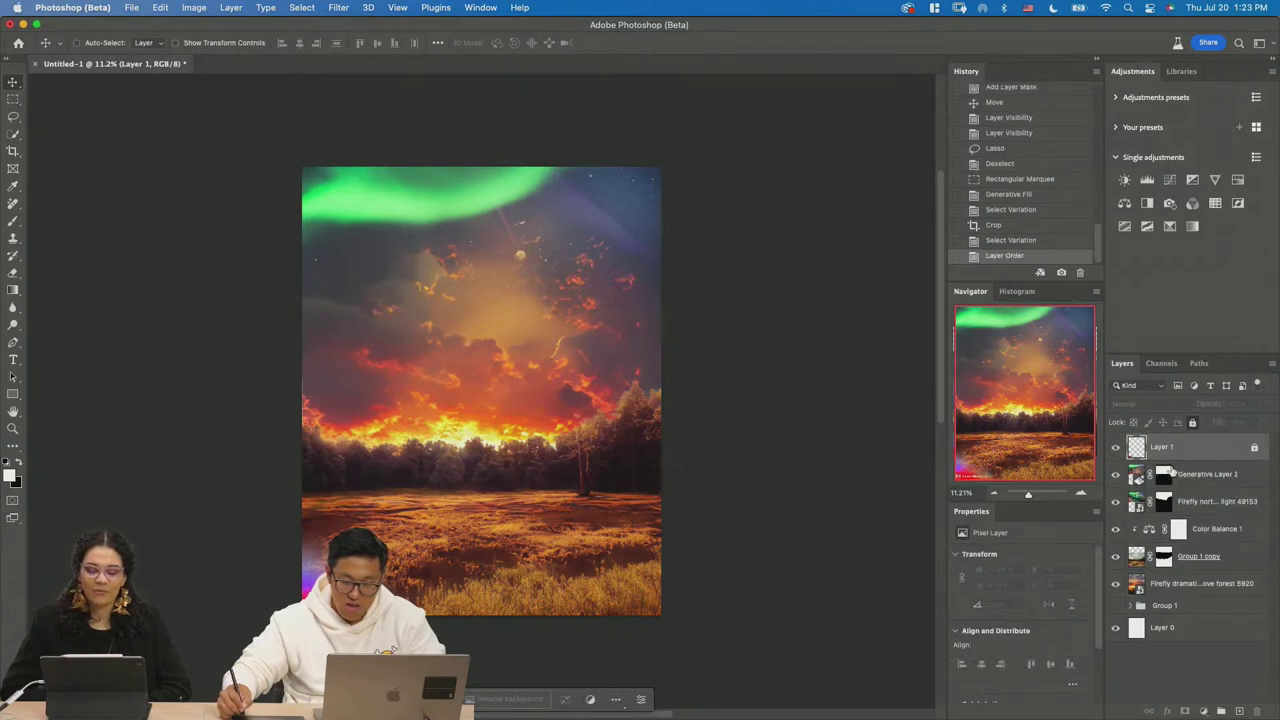
left_click(1200, 482)
left_click(1208, 566, "shift")
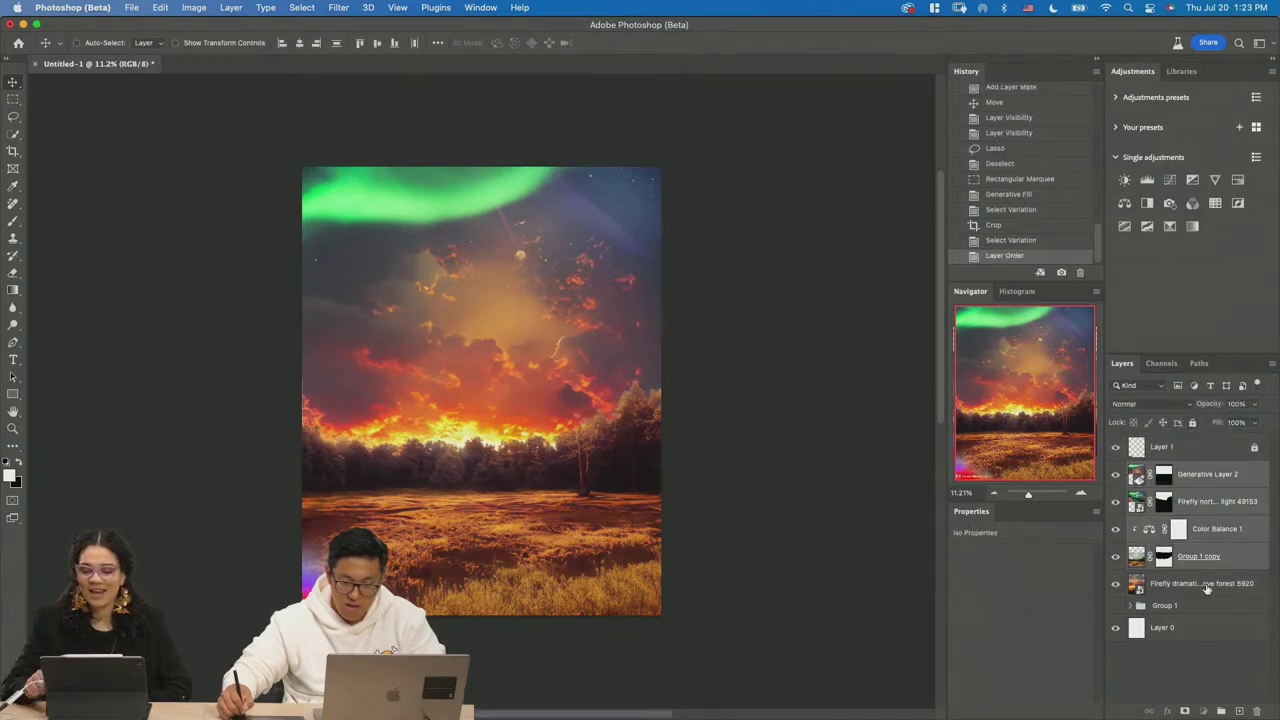
left_click_drag(755, 376, 754, 415)
Save the document as Untitled-1.psd in Photoshop format in the Adobe Live 7.20 folder within Downloads.
key("z")
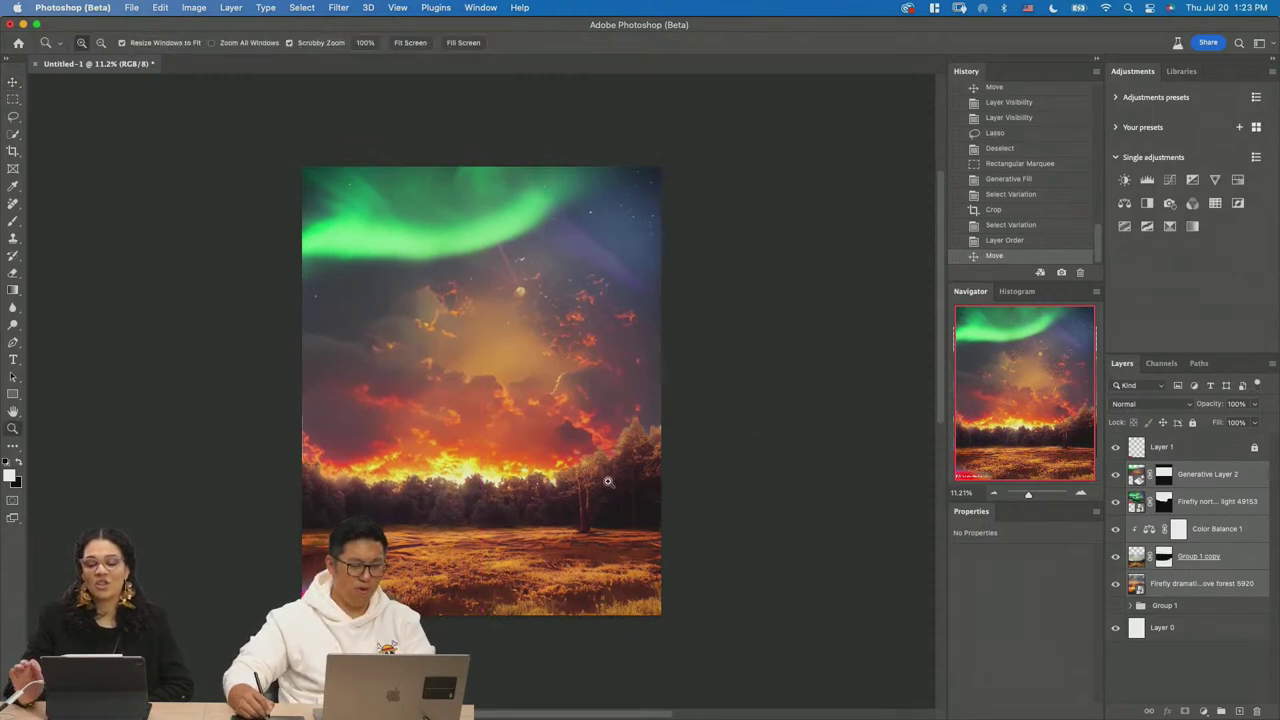
left_click_drag(608, 480, 623, 498)
key("super+s")
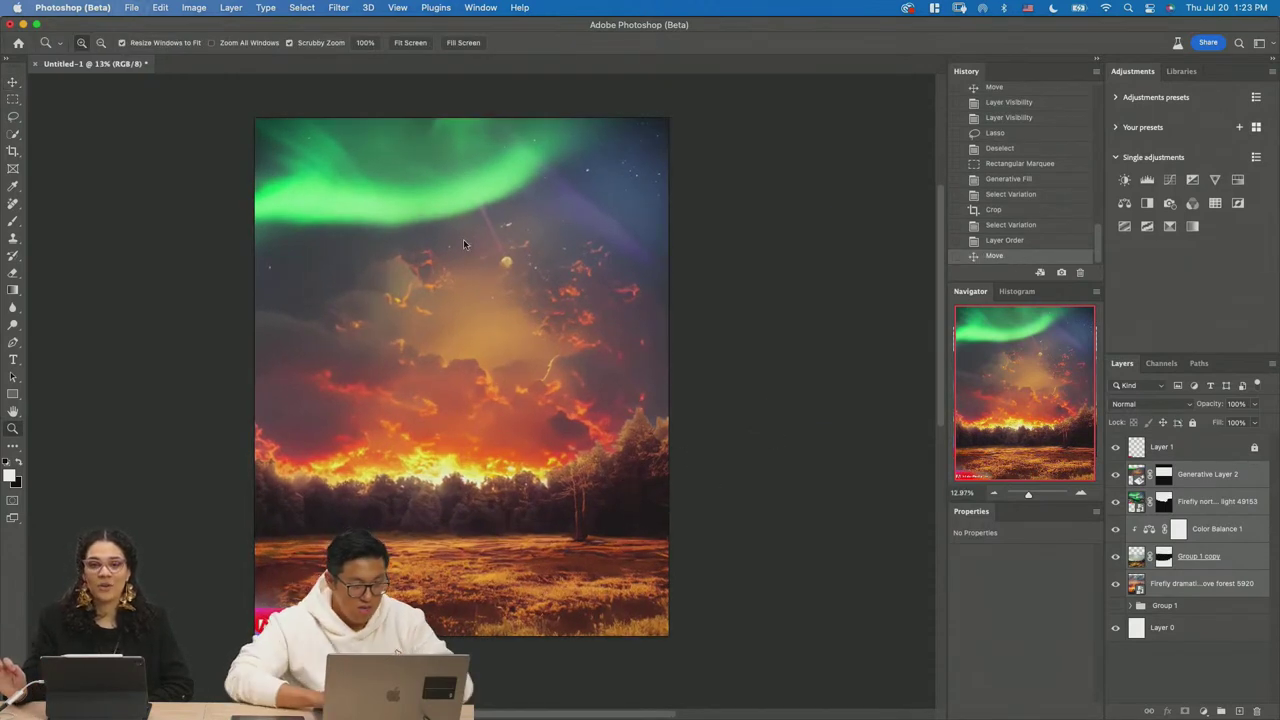
left_click(420, 211)
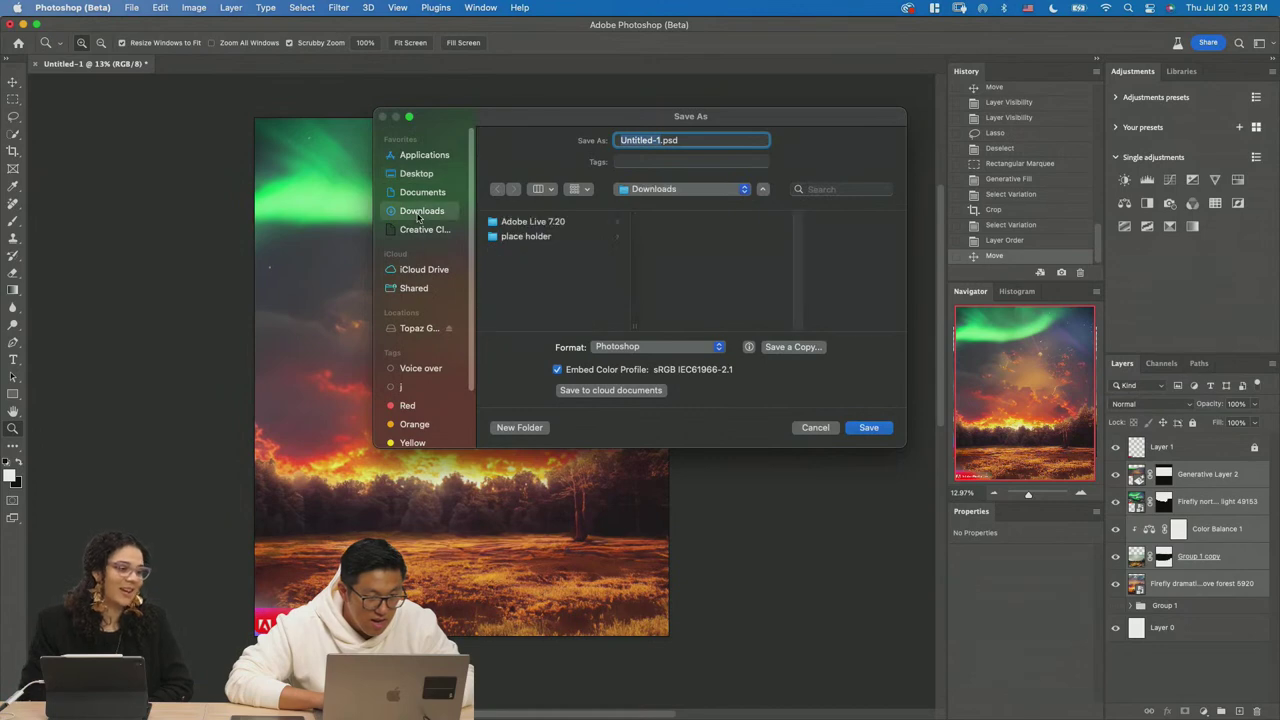
left_click(534, 224)
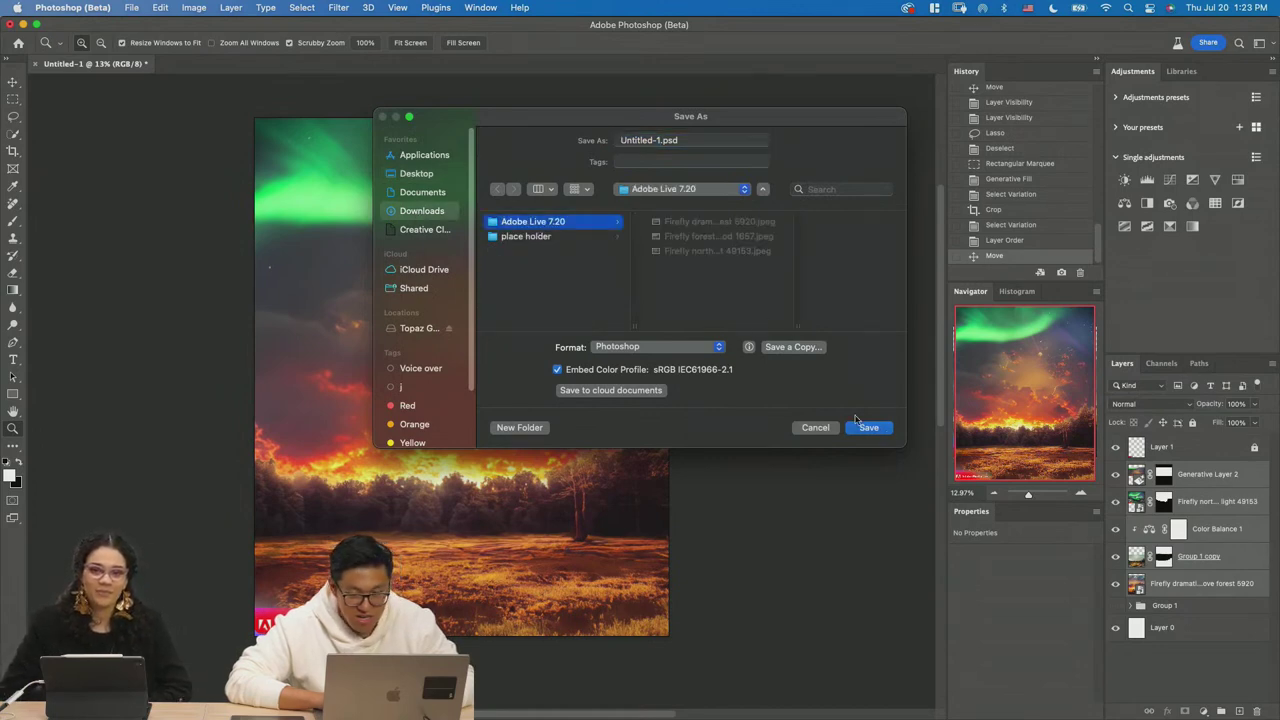
left_click(884, 428)
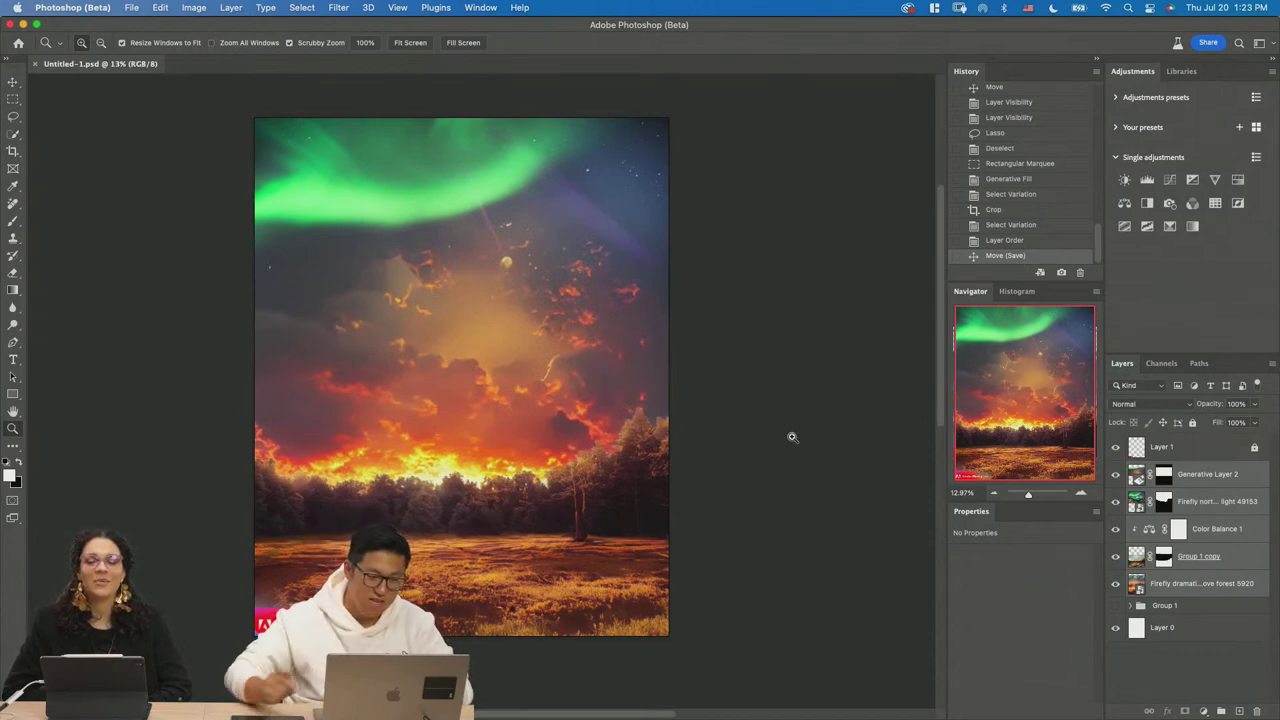
Add a new empty layer directly above Generative Layer 2.
left_click_drag(515, 487, 526, 493)
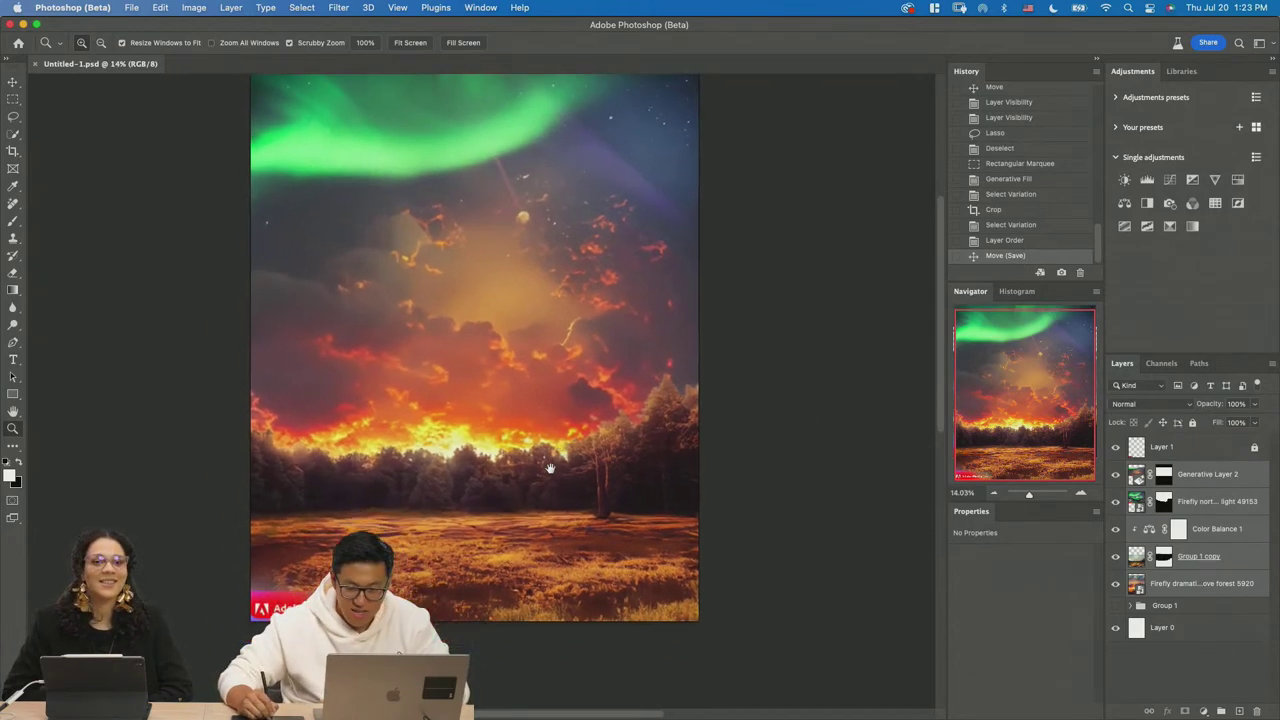
left_click(1220, 480)
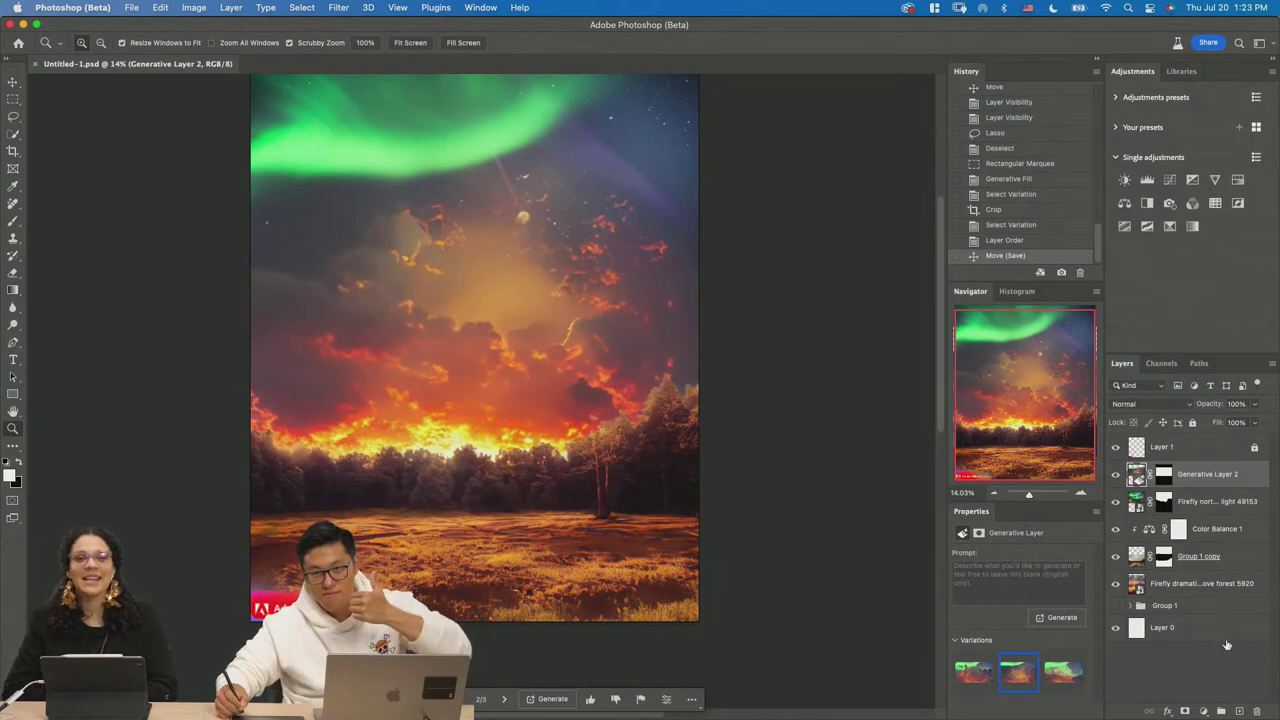
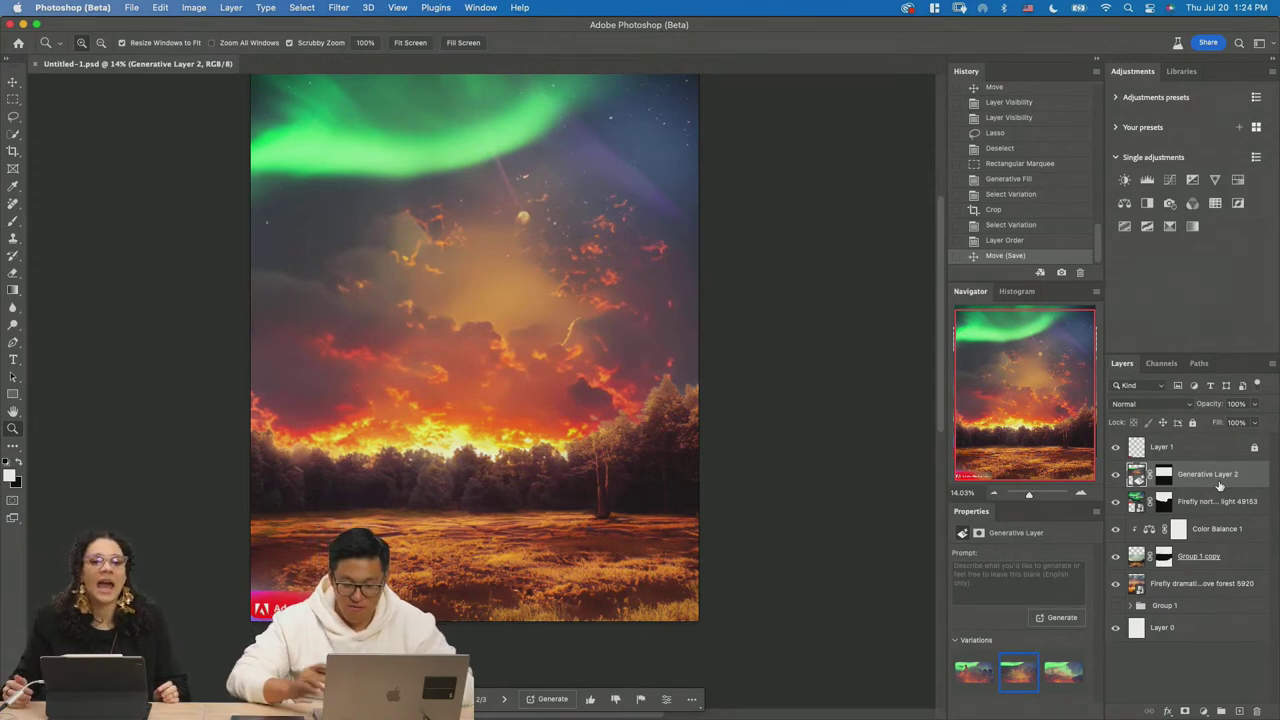
left_click(1239, 711)
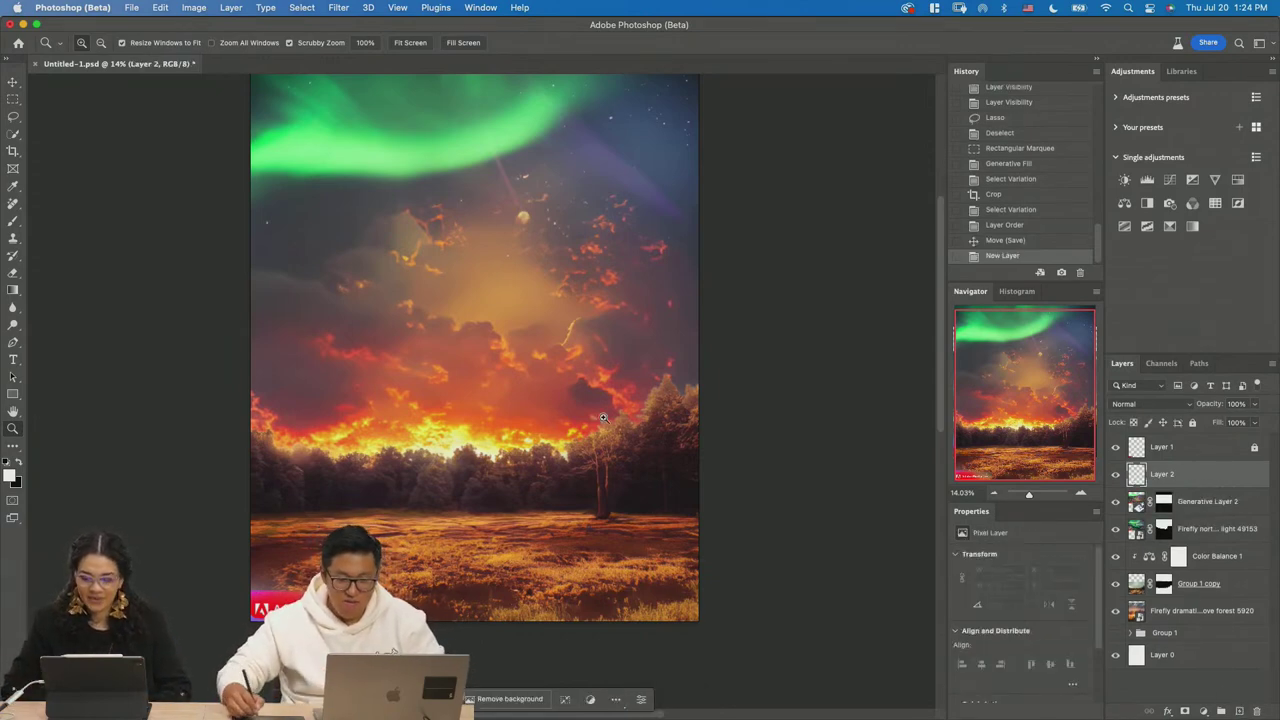
Try to run Generative Fill on a freehand lasso selection of the grassy foreground, then deselect it.
key("l")
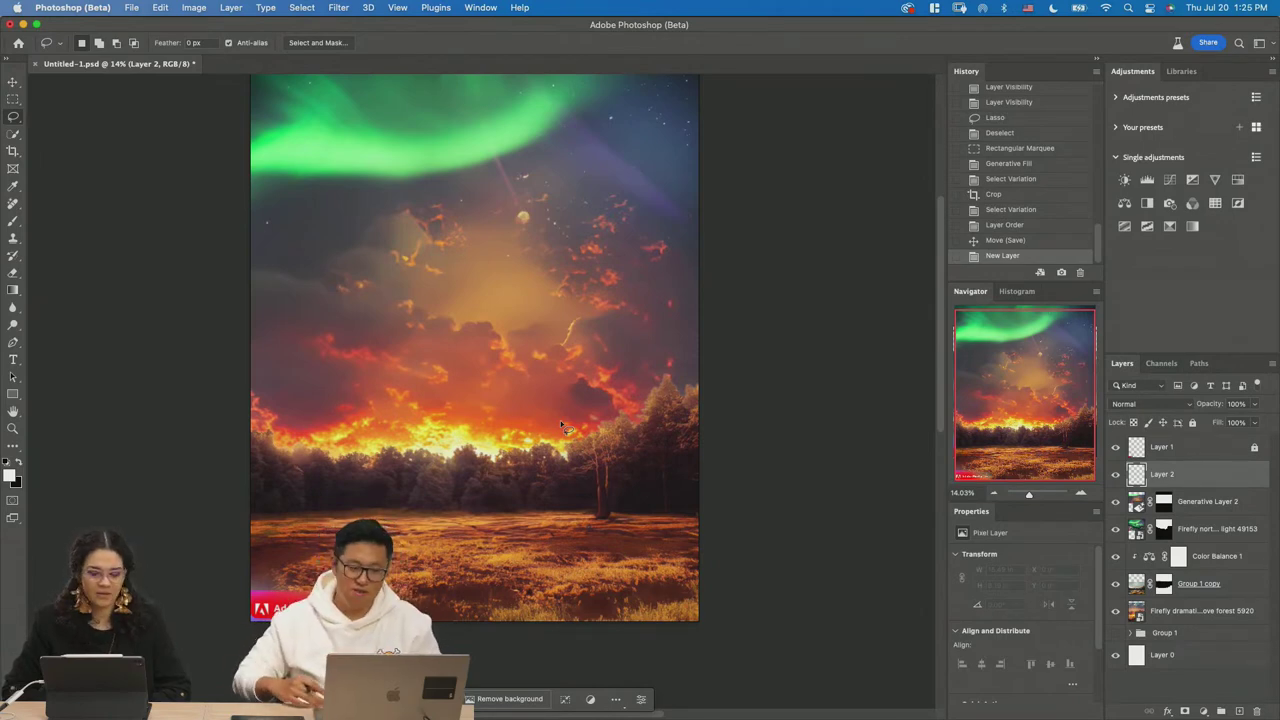
left_click_drag(290, 525, 252, 570)
mouse_move(460, 650)
left_mouse_down()
mouse_move(734, 642)
mouse_move(650, 540)
mouse_move(282, 517)
left_mouse_up()
left_click(430, 699)
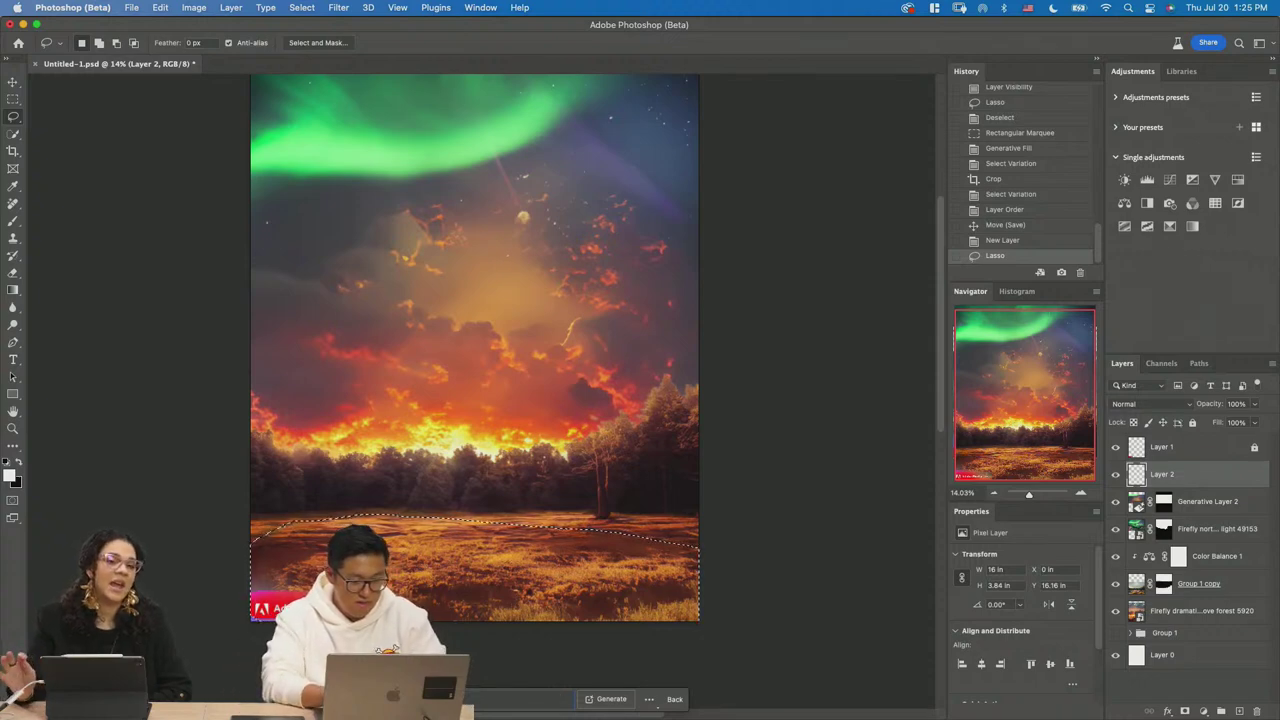
key("Return")
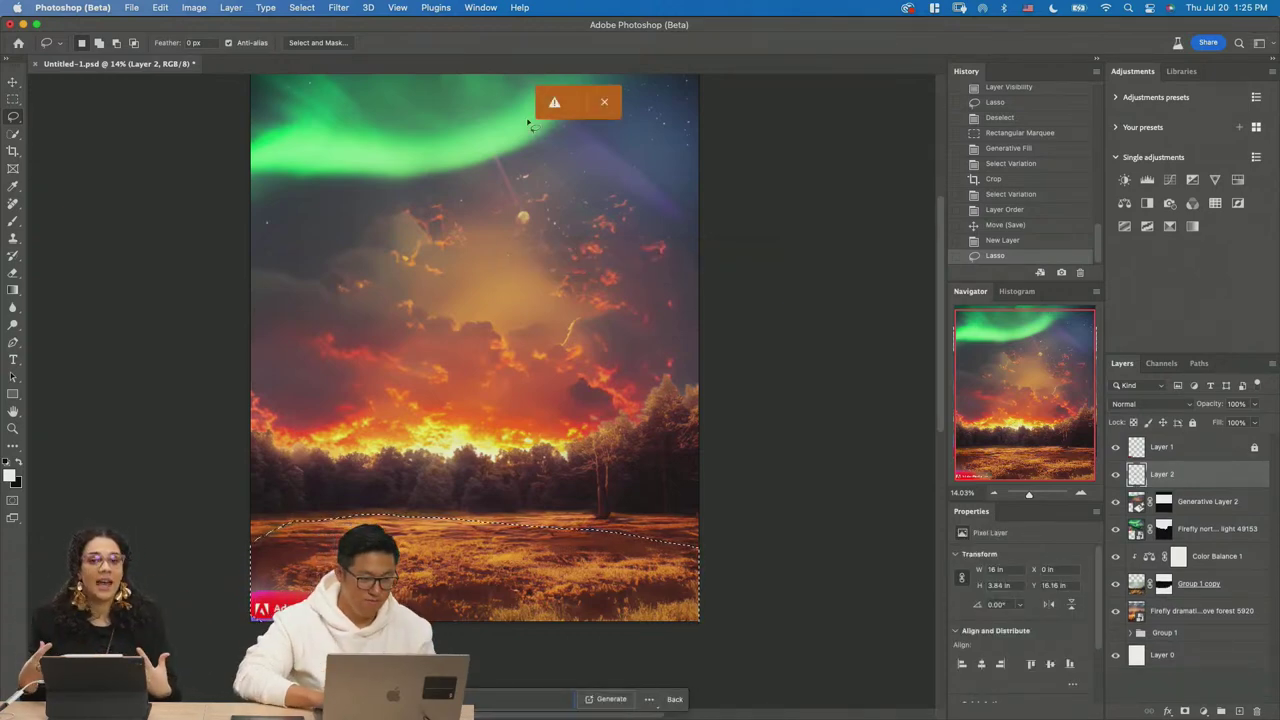
left_click(605, 102)
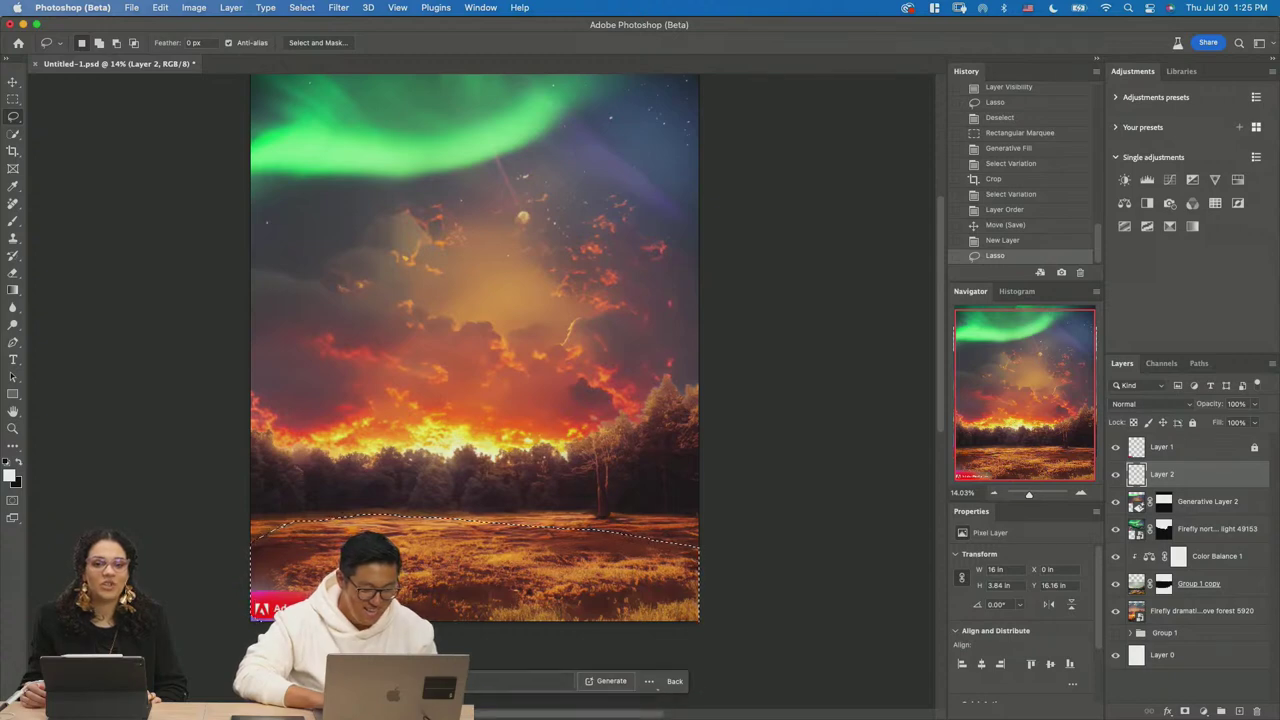
left_click(520, 699)
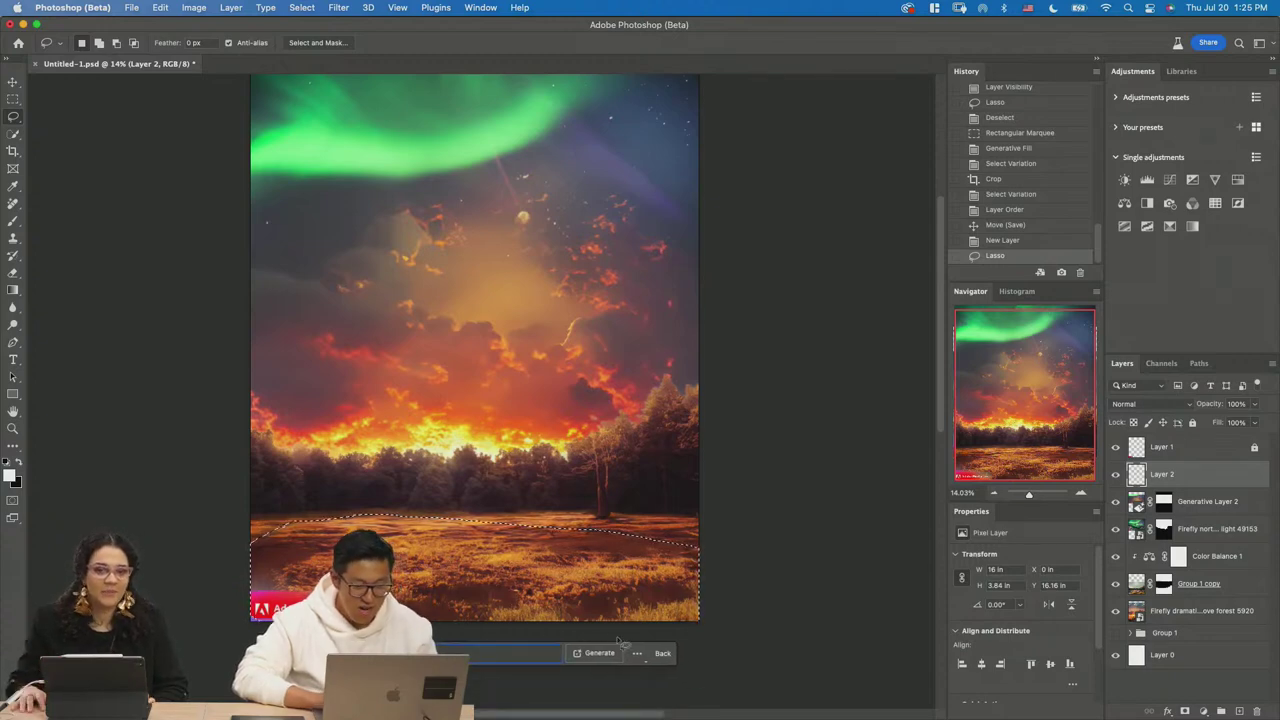
left_click(751, 619)
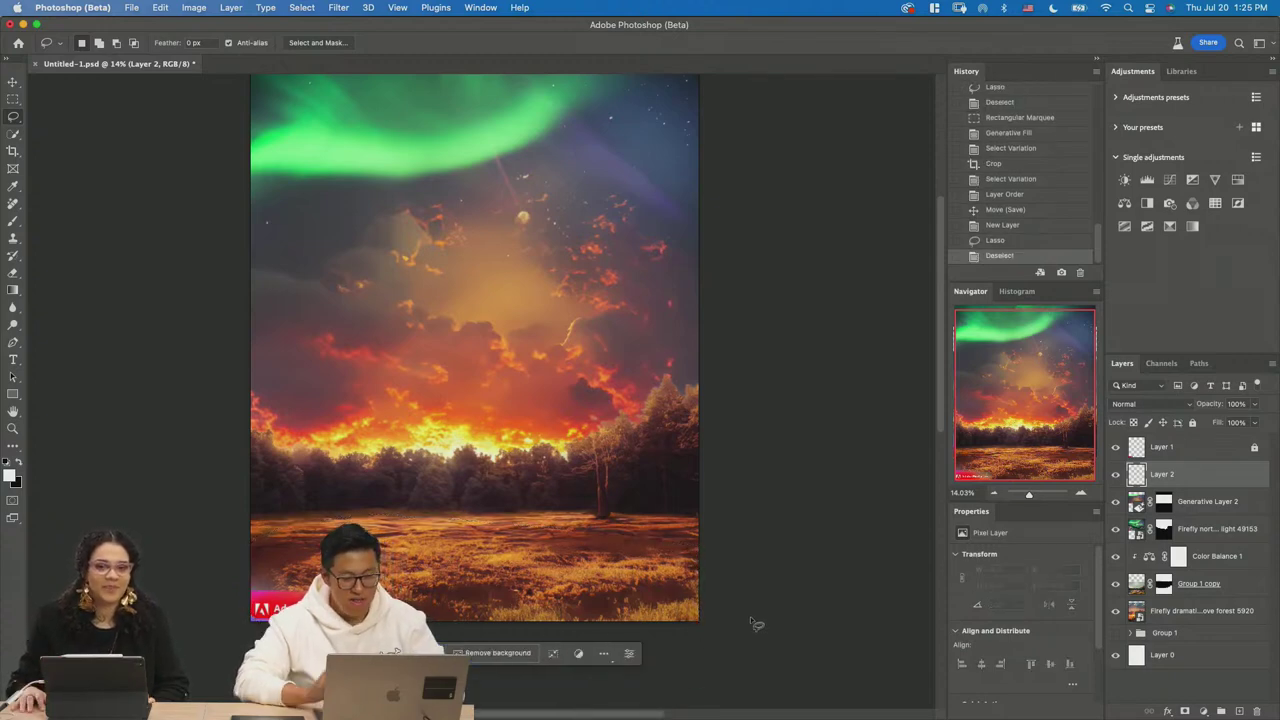
Hide the empty Layer 2 and show it again.
left_click(1116, 474)
left_click(1116, 474)
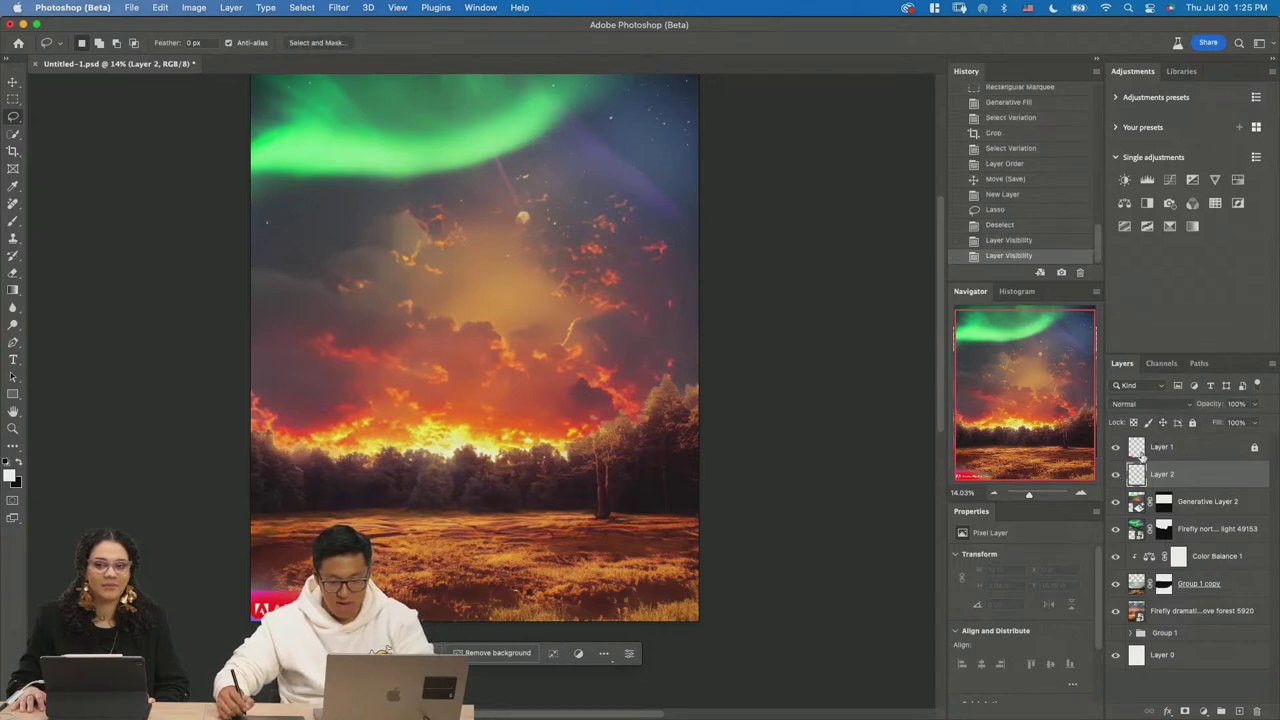
Delete the empty Layer 2, then duplicate the visible image layers and merge the duplicates into one layer above the originals.
key("Delete")
key("alt+super+a")
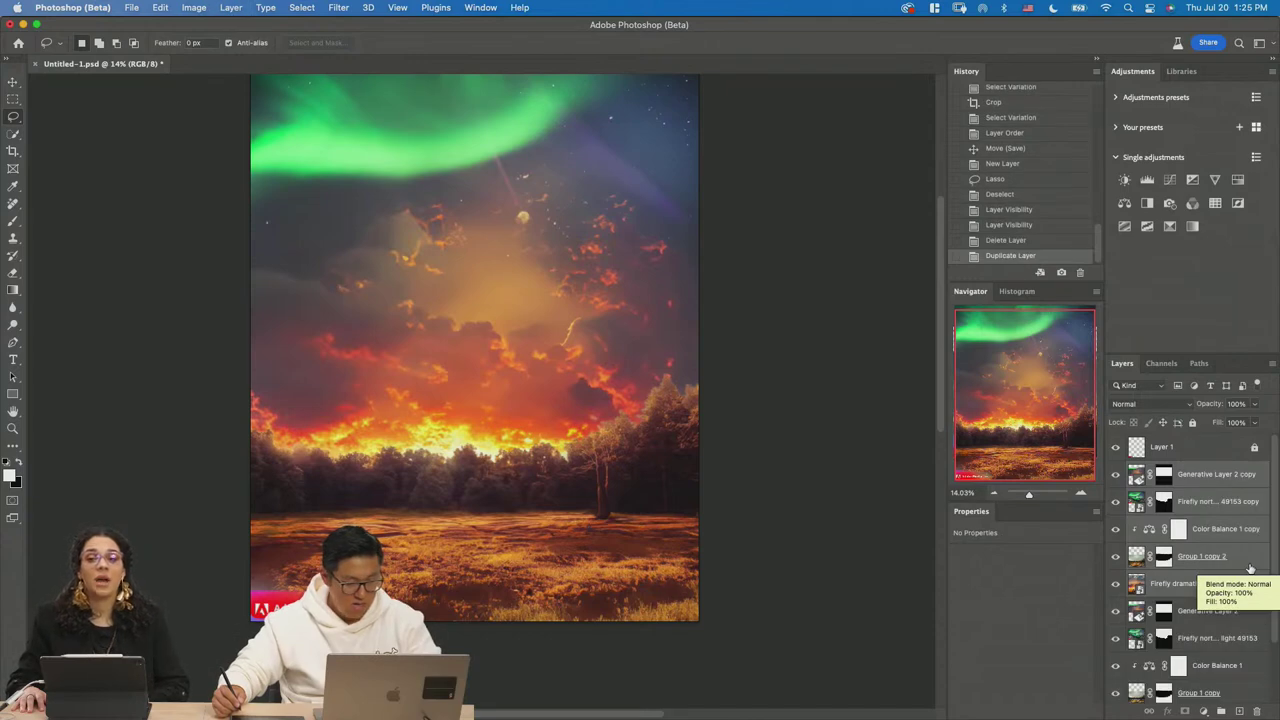
key("alt+shift+super+e")
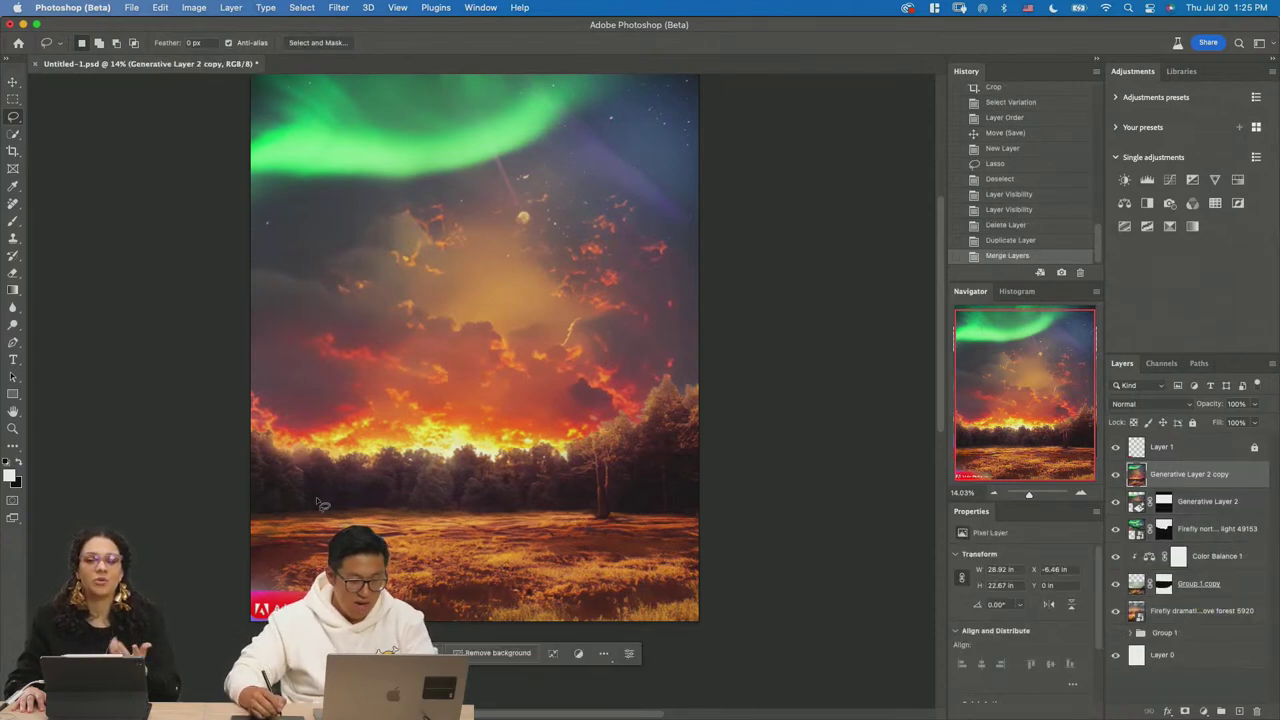
Check the merged copy by toggling its visibility and shifting it upward on the canvas, and undo the move.
left_click(1115, 474)
left_click(1115, 474)
key("v")
left_click_drag(355, 588, 352, 517)
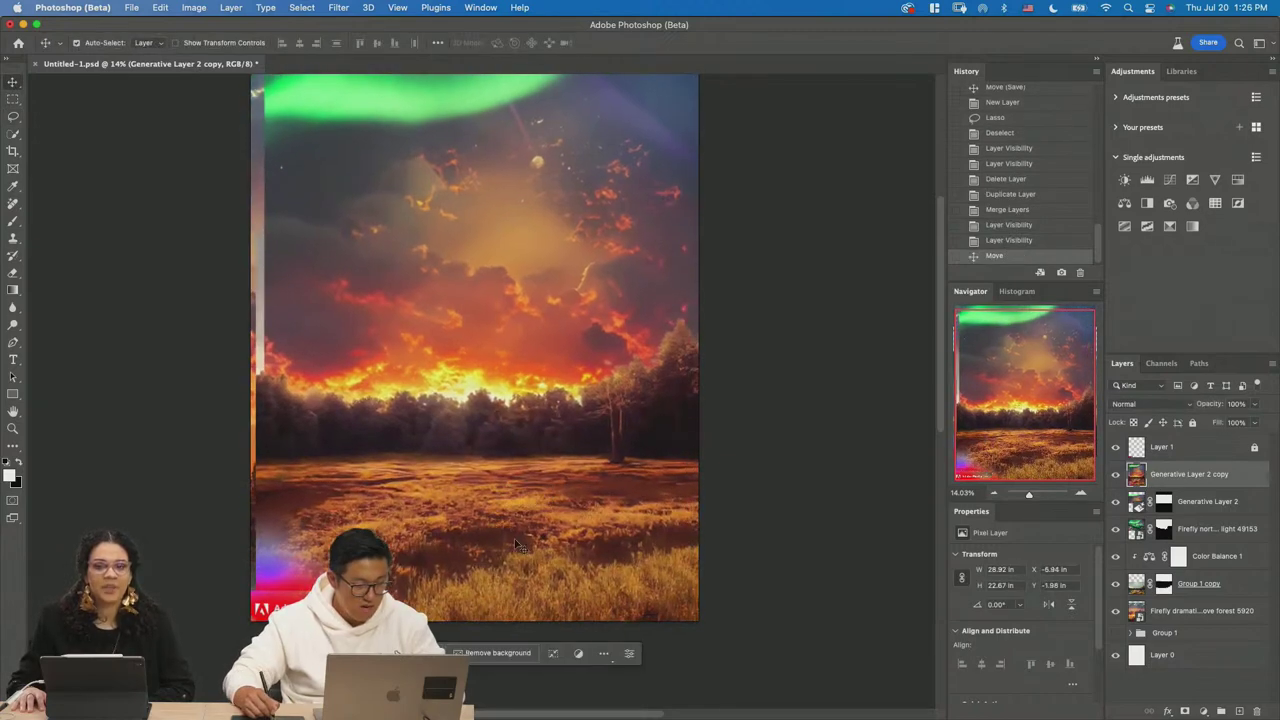
key("super+z")
Lasso the whole grassy foreground on the merged copy and run Generative Fill with the prompt "waterfall".
key("l")
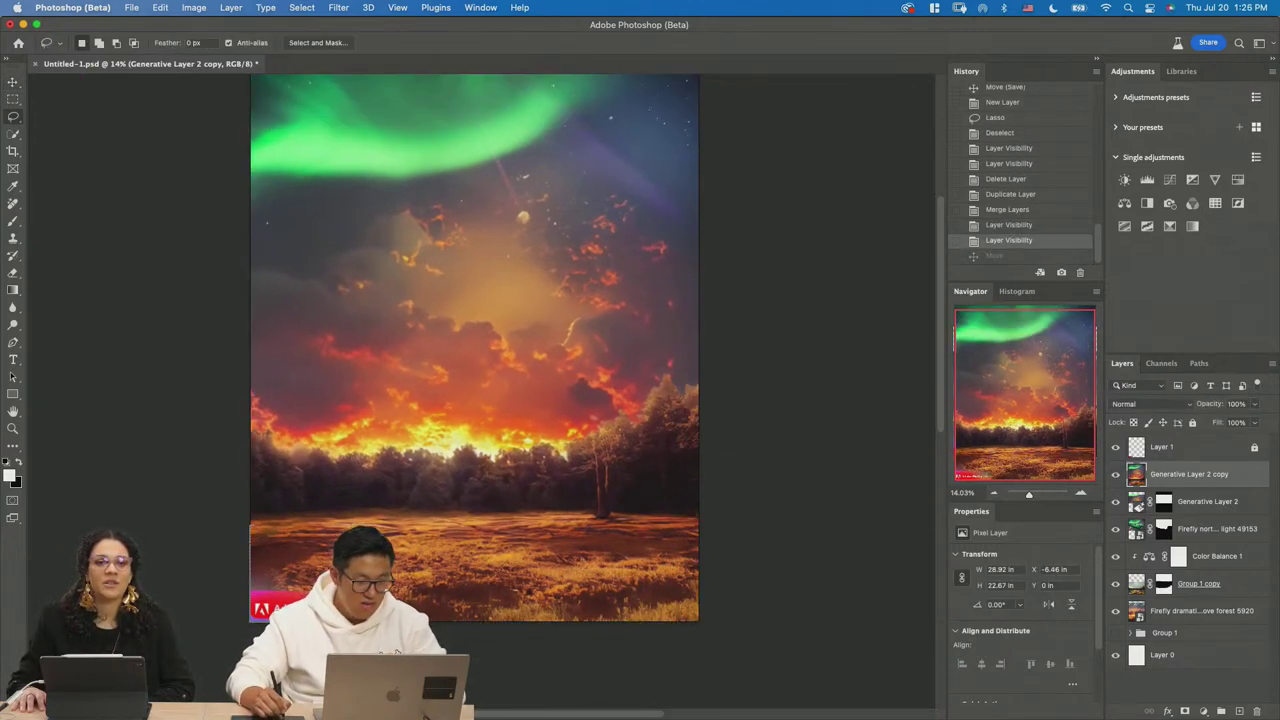
mouse_move(803, 616)
left_mouse_down()
mouse_move(600, 517)
mouse_move(400, 505)
mouse_move(245, 540)
left_mouse_up()
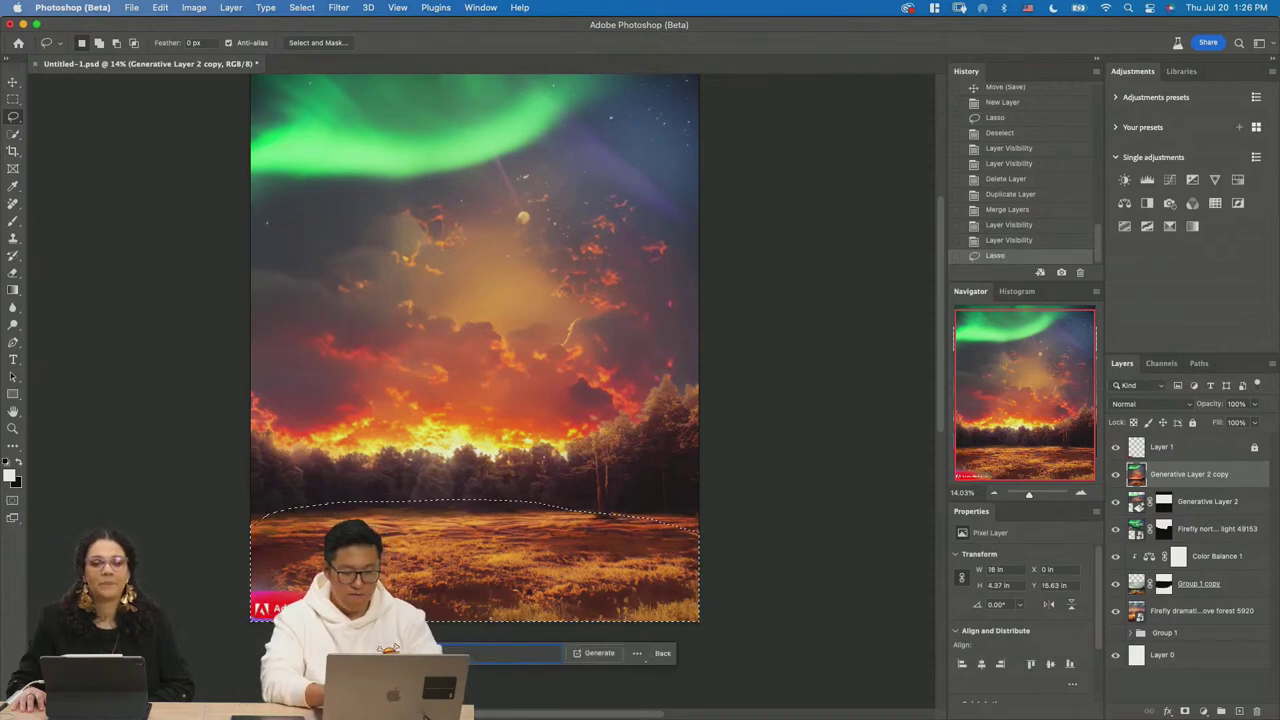
key("Return")
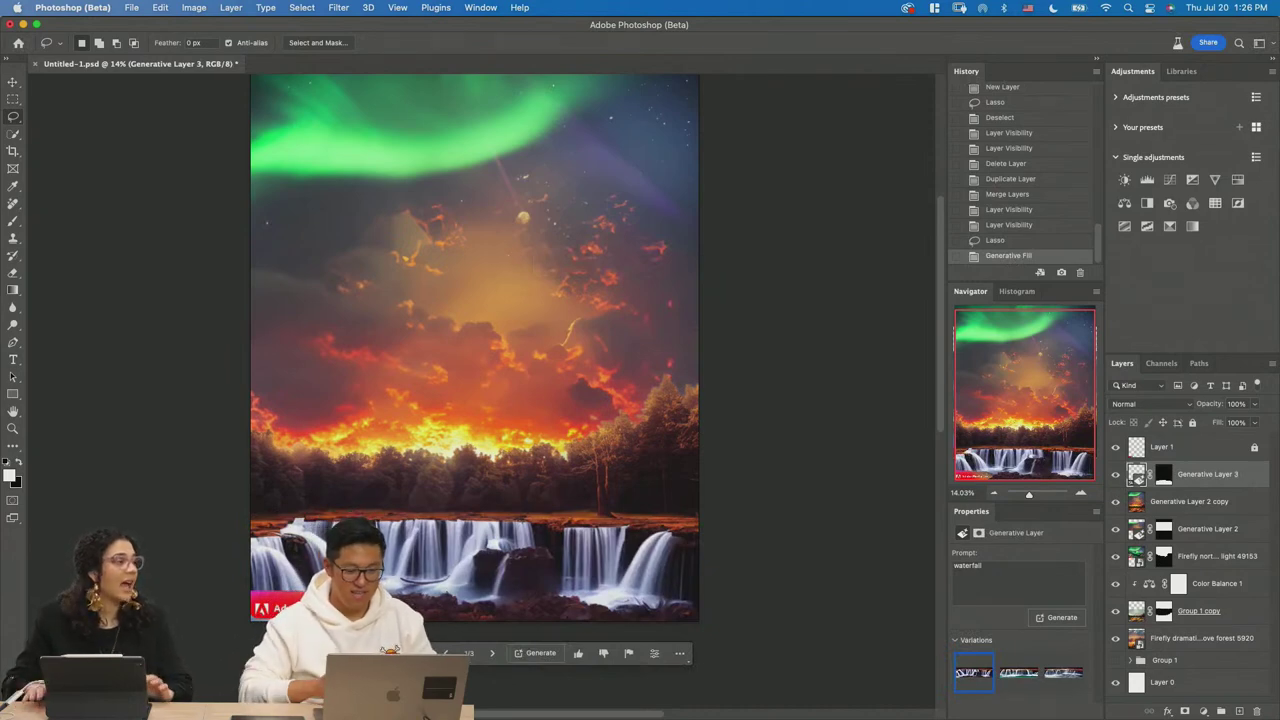
Compare the three wide waterfall variations in the foreground, then delete their generative layer.
mouse_move(966, 668)
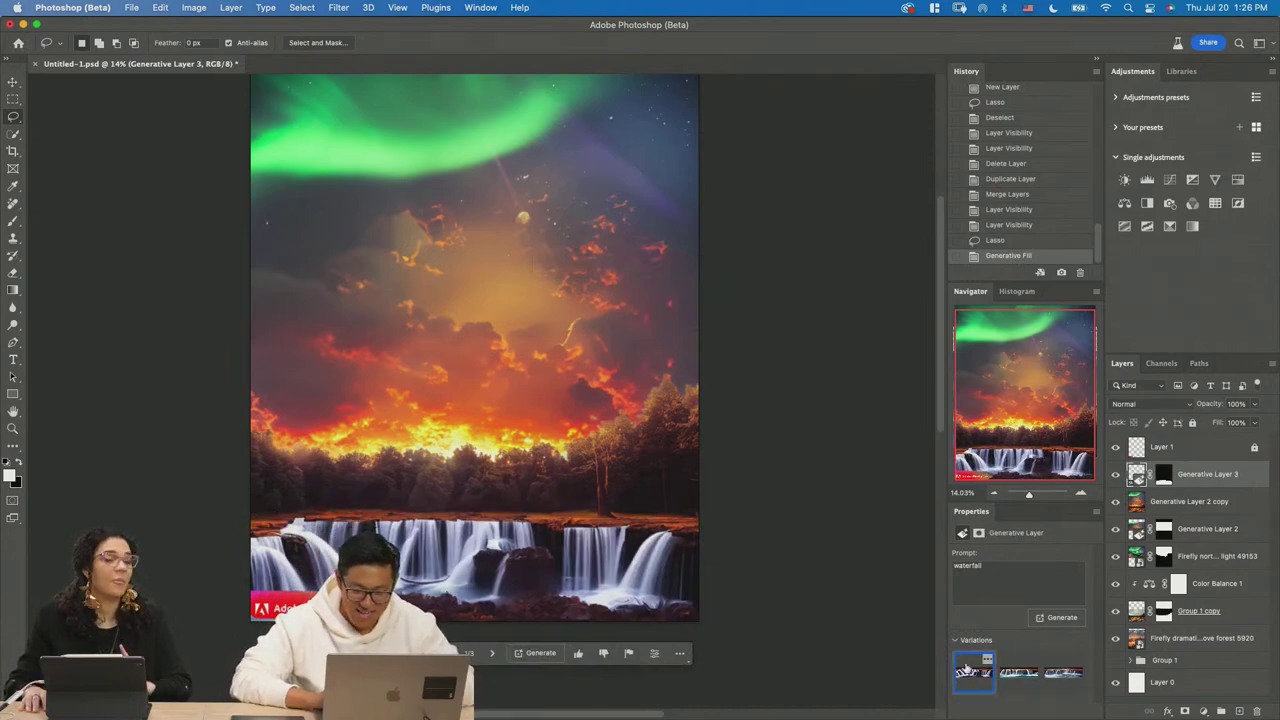
left_click(1018, 672)
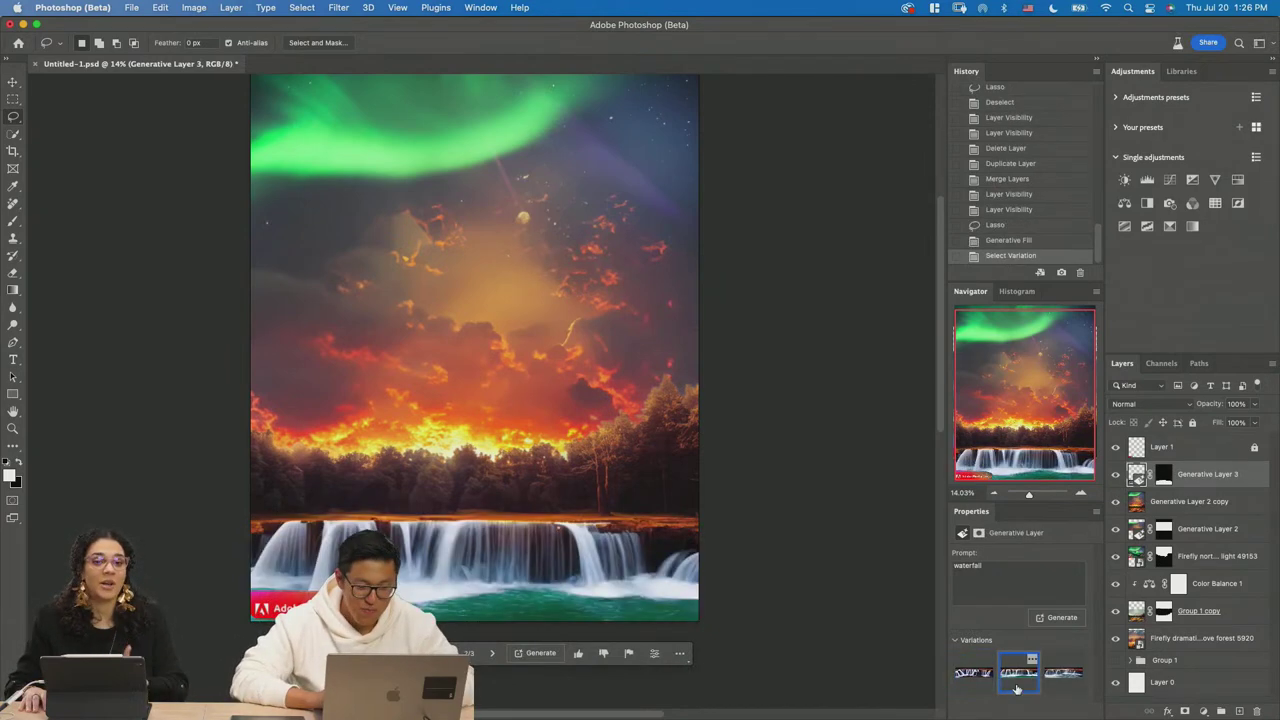
left_click(1070, 688)
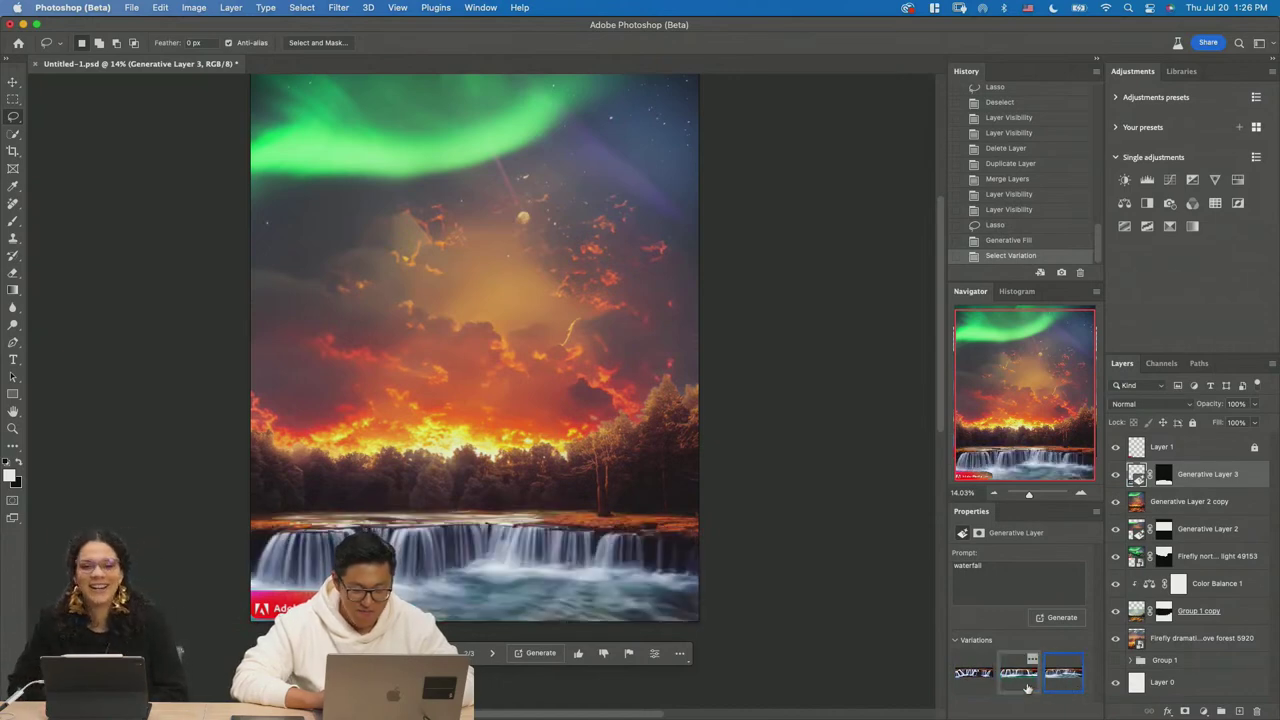
left_click(1026, 688)
left_click(1070, 688)
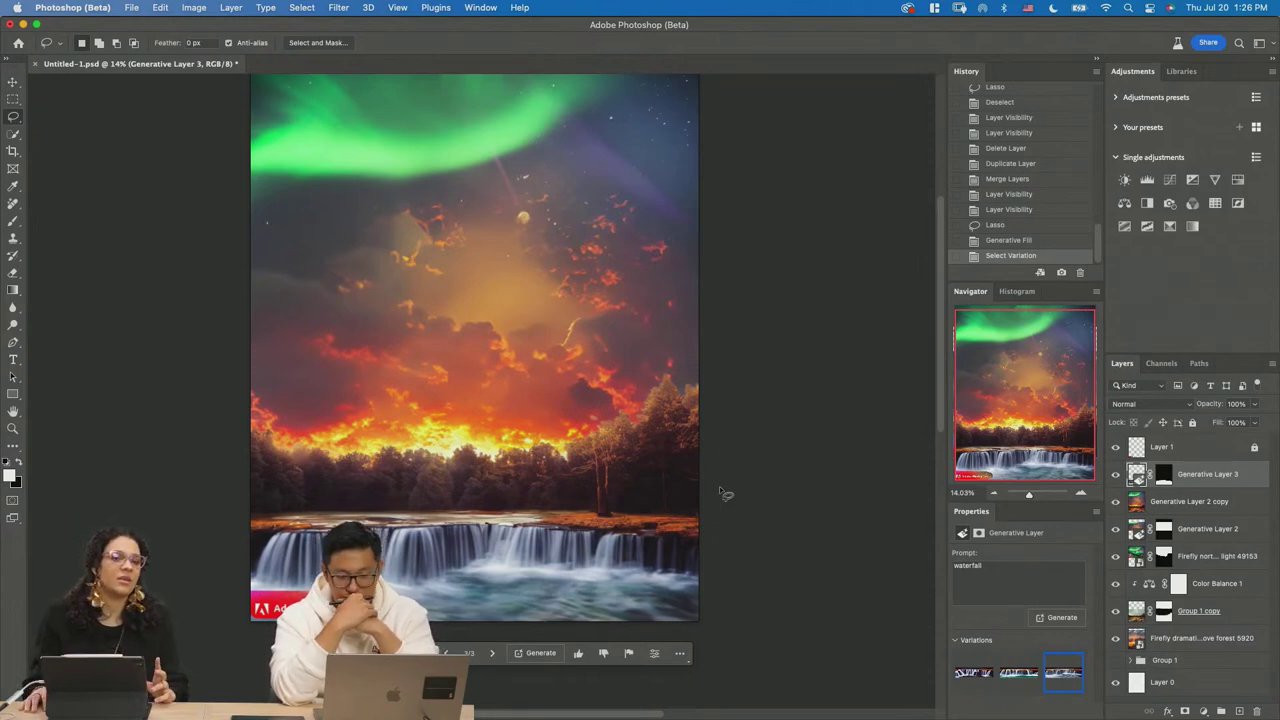
key("BackSpace")
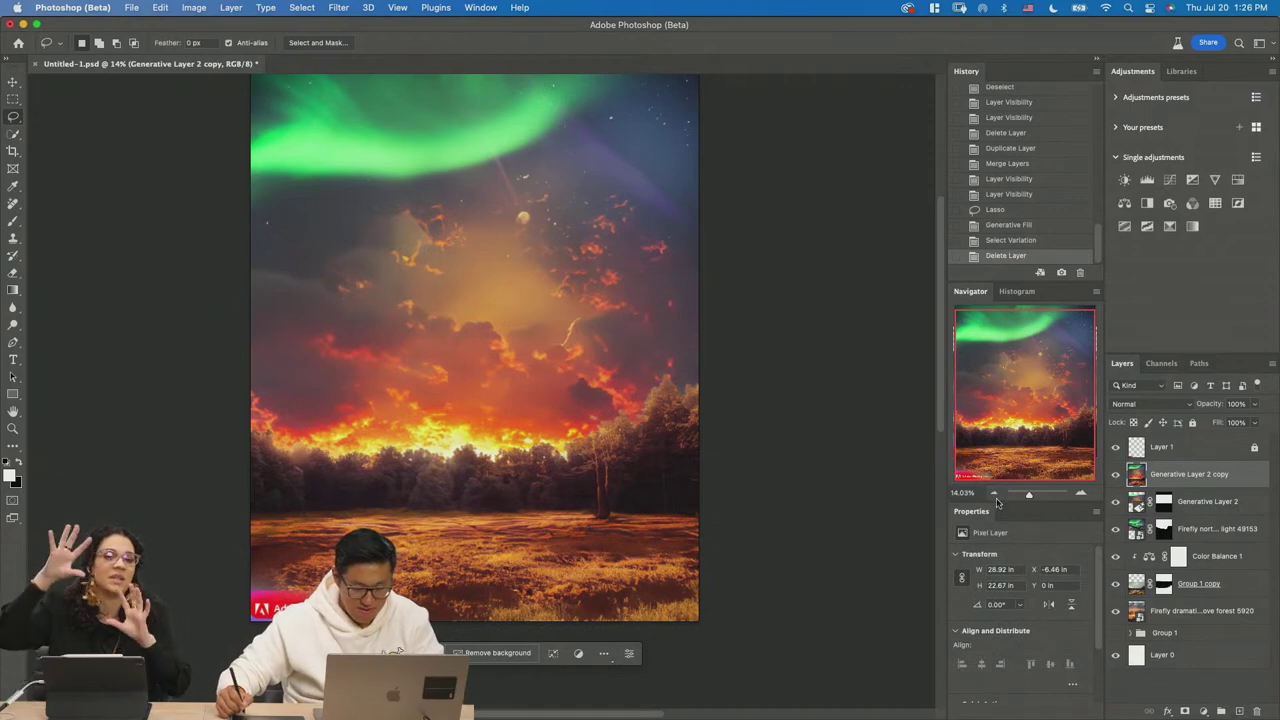
Lasso a tall arch about 7.9 by 12.1 in from mid-sky to the foreground and fill it generatively with "waterfall".
mouse_move(433, 297)
left_mouse_down()
mouse_move(402, 442)
mouse_move(400, 600)
mouse_move(568, 592)
mouse_move(537, 355)
mouse_move(470, 292)
mouse_move(440, 298)
mouse_move(380, 515)
mouse_move(592, 592)
mouse_move(530, 295)
mouse_move(448, 287)
left_mouse_up()
left_click(405, 653)
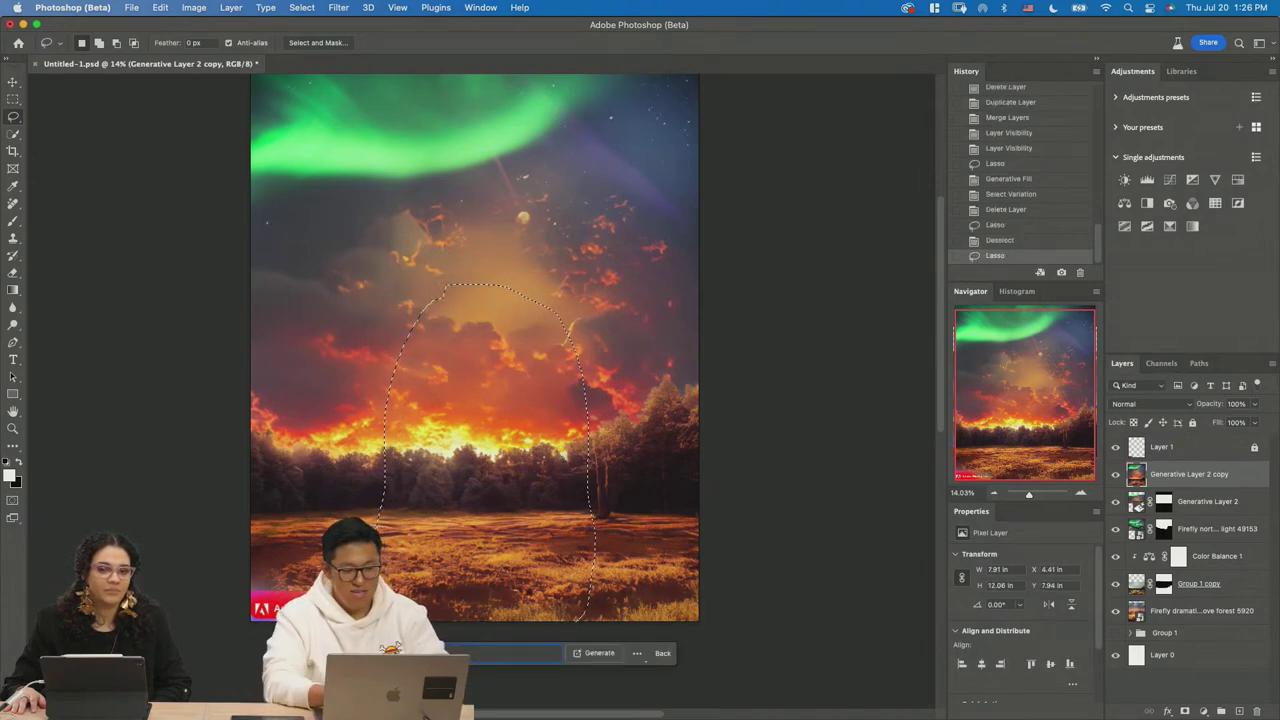
type("waterfall")
key("Return")
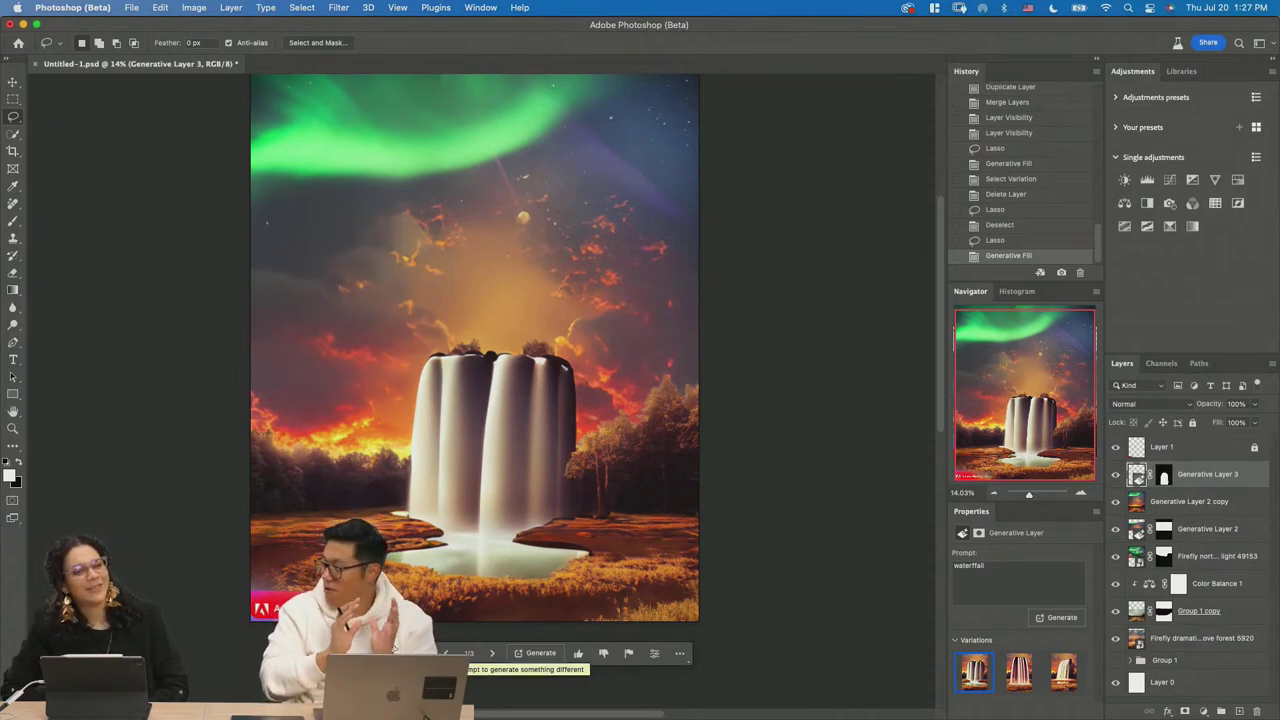
Choose the third variation of the tall waterfall and inspect its rocky edge up close.
left_click(1019, 672)
left_click(1063, 672)
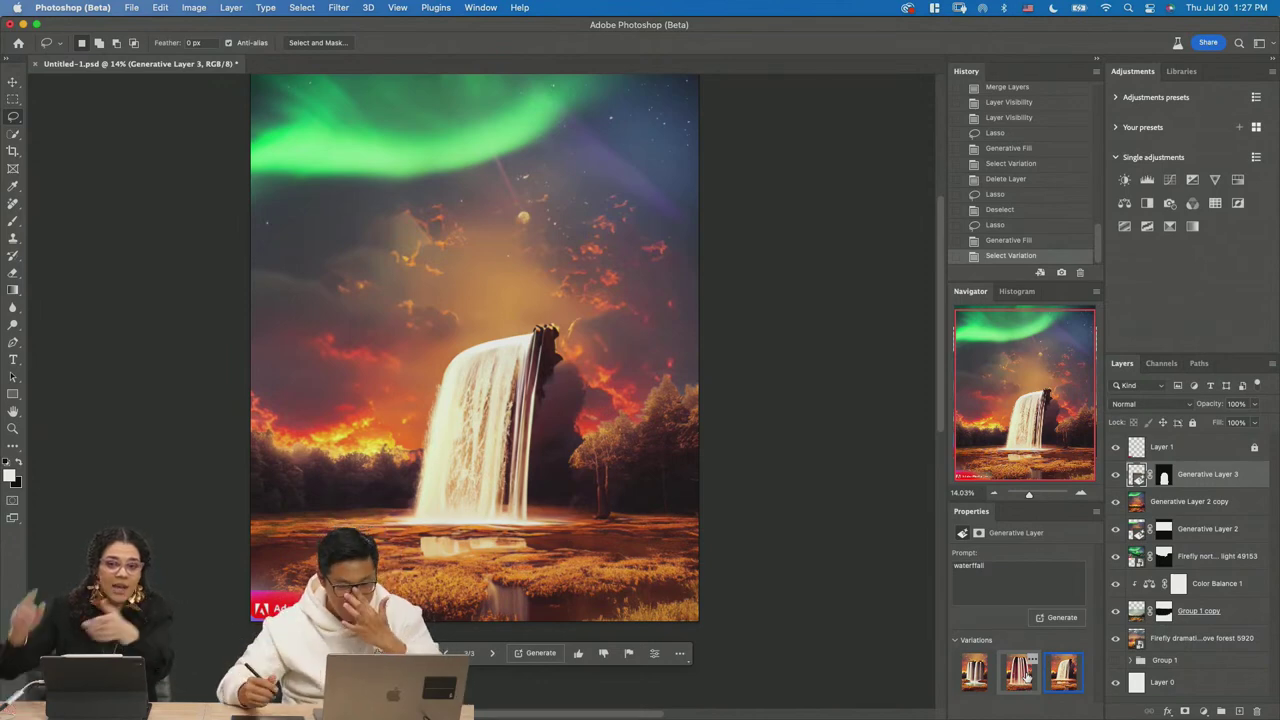
key("z")
left_click_drag(551, 374, 623, 471)
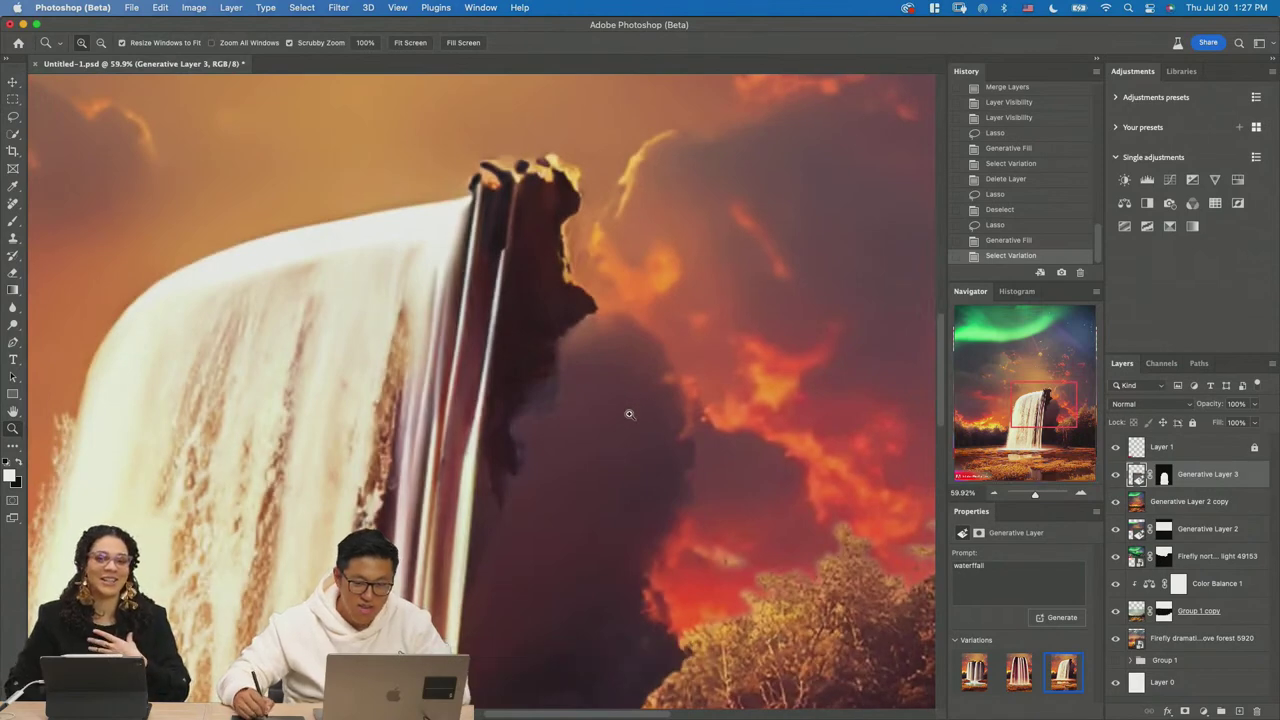
left_click_drag(640, 408, 593, 447)
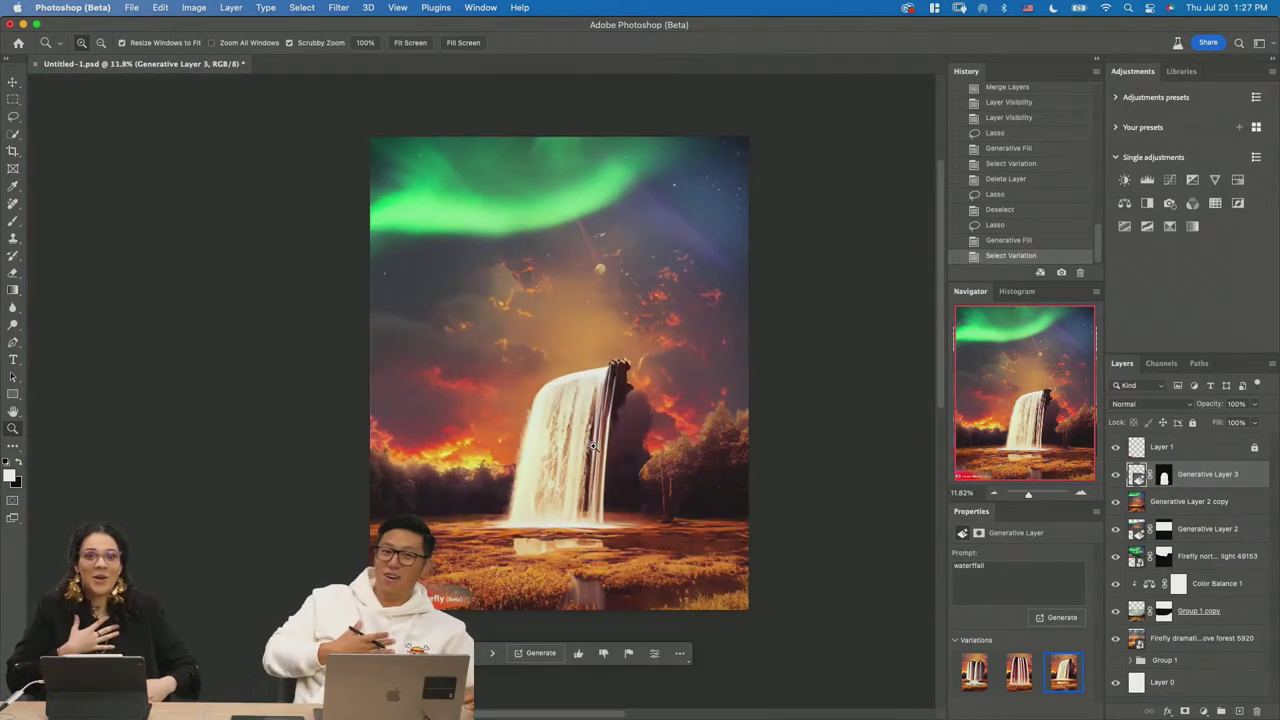
scroll(800, 407, "up", 2)
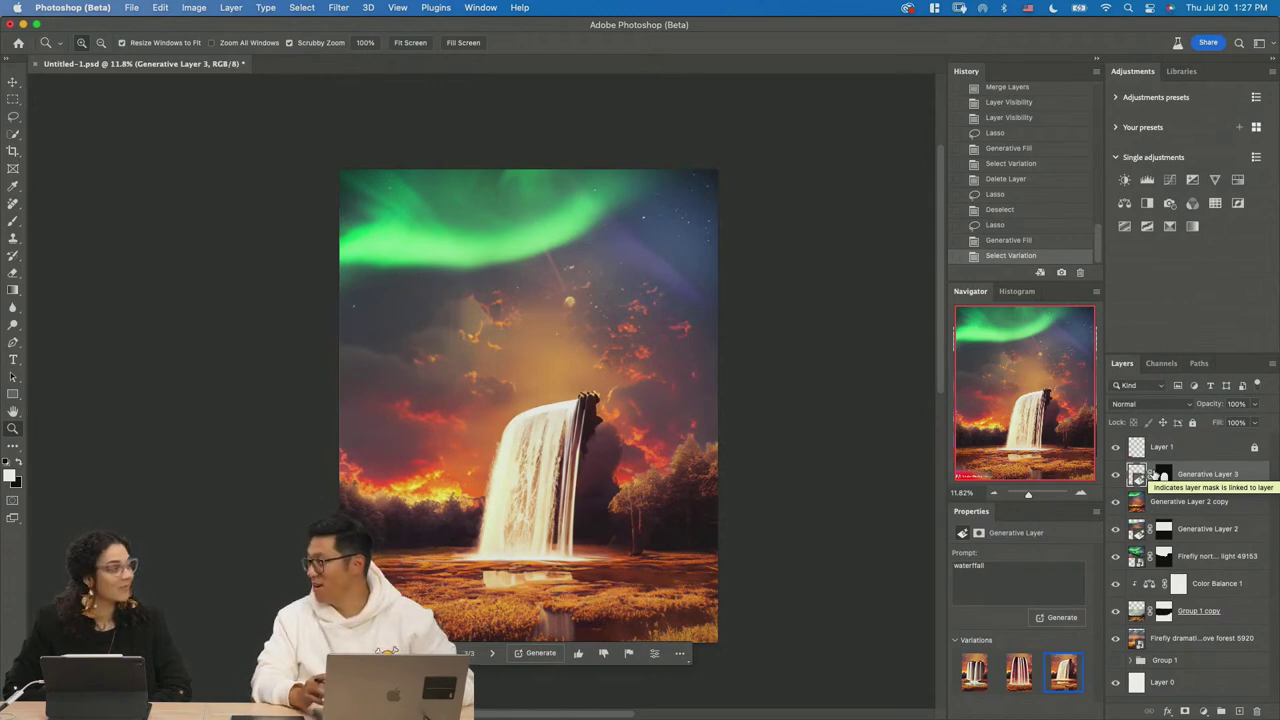
Hide the tall waterfall layer and lasso the grassy foreground, about 16 by 3.9 in, on Generative Layer 2 copy for Generative Fill.
left_click(1116, 474)
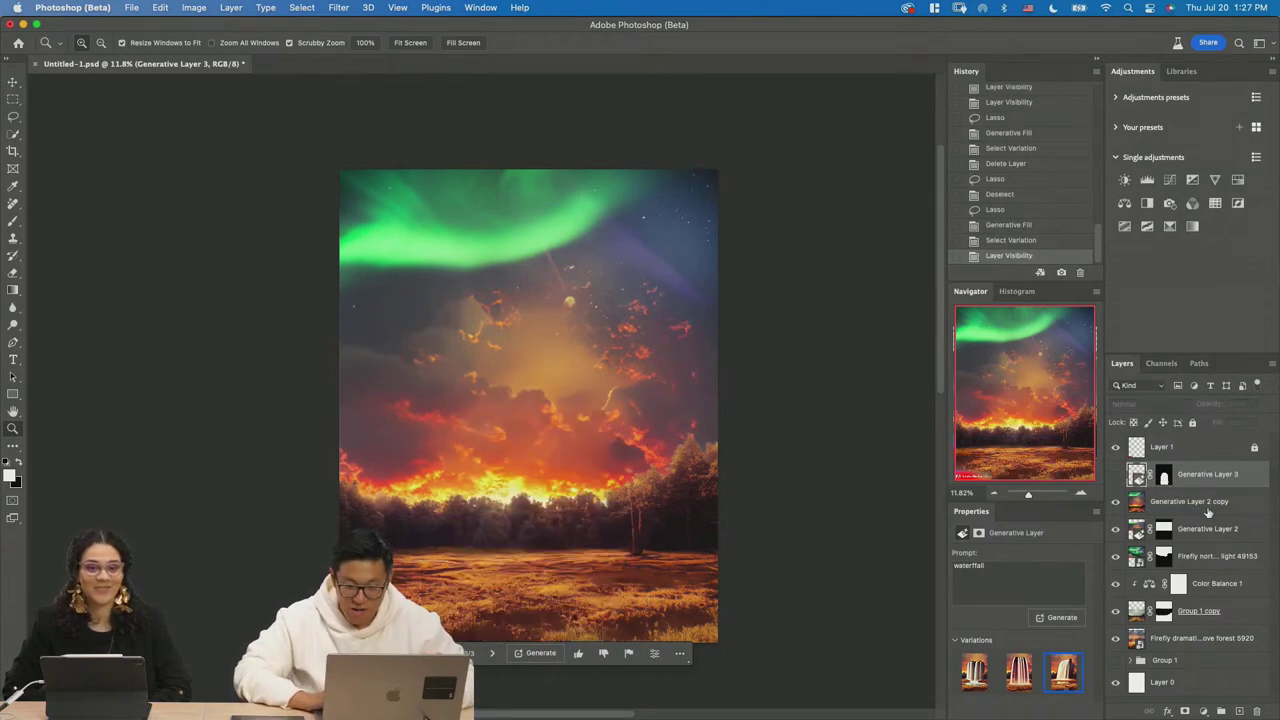
left_click(1206, 507)
key("l")
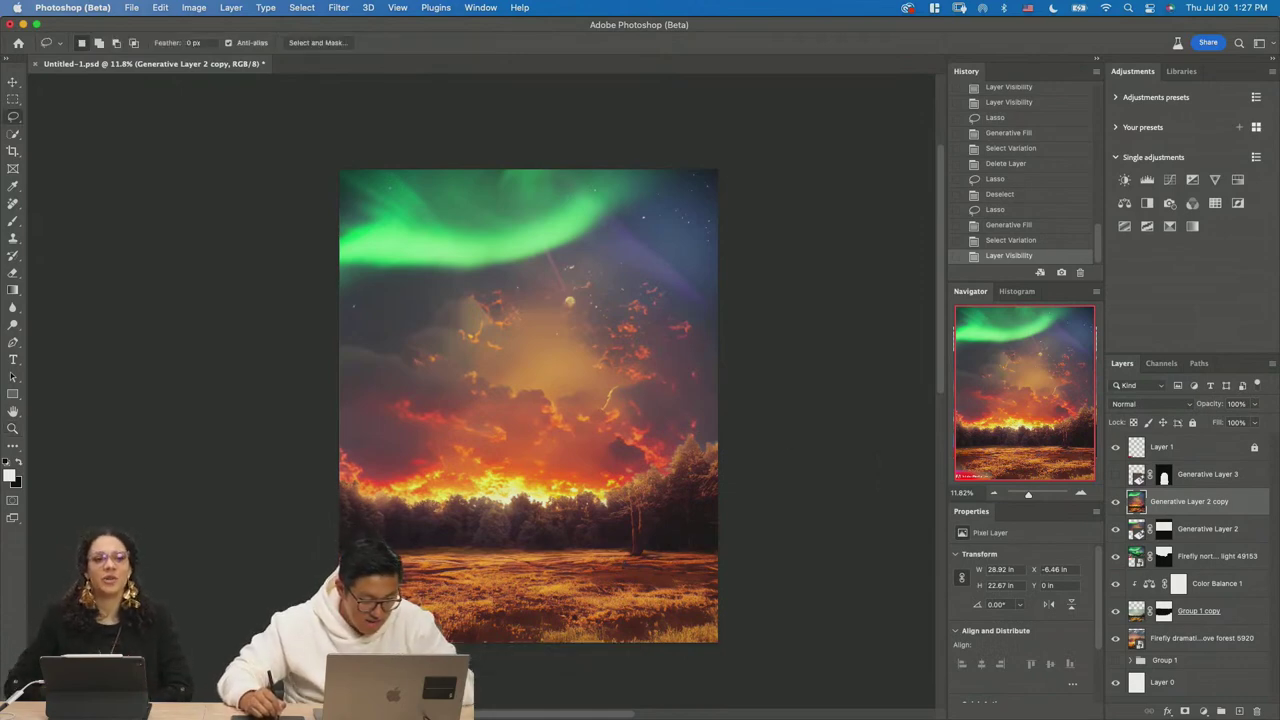
mouse_move(632, 657)
left_mouse_down()
mouse_move(722, 585)
mouse_move(452, 558)
mouse_move(436, 591)
left_mouse_up()
left_click(425, 653)
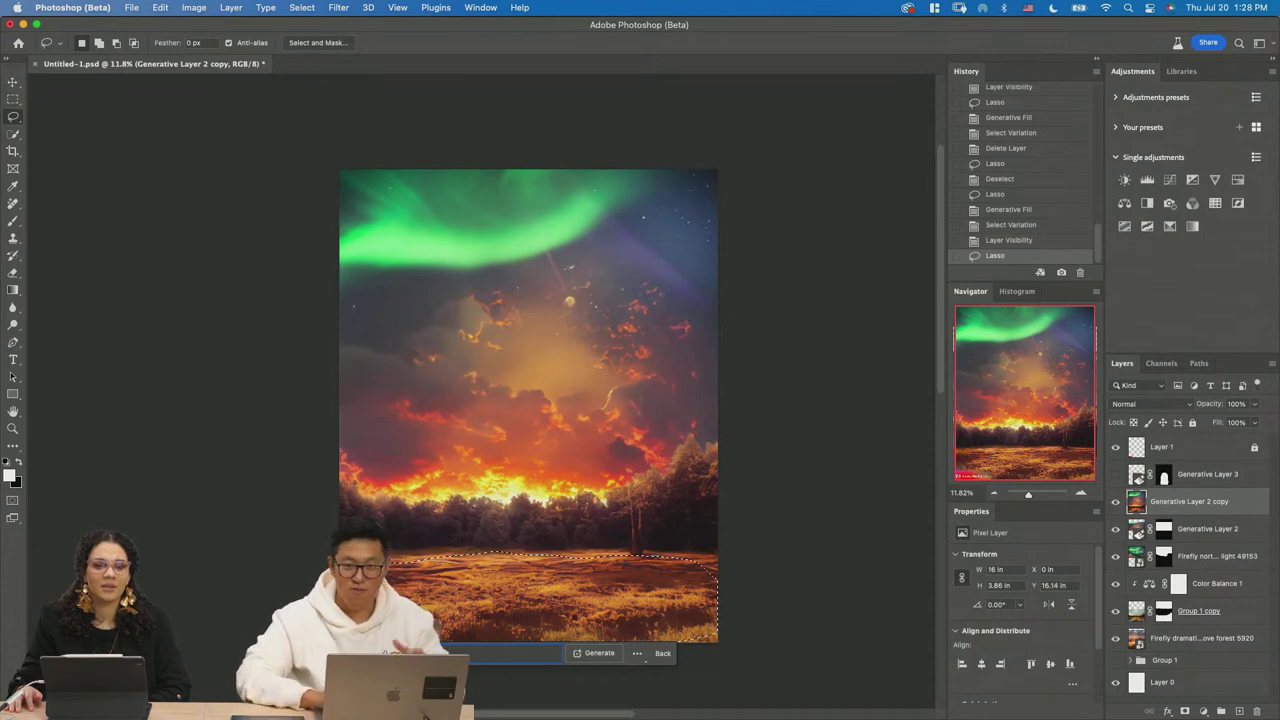
Generate a "crater" fill in the foreground selection and inspect the first result up close.
left_click_drag(365, 663, 393, 146)
left_click(626, 144)
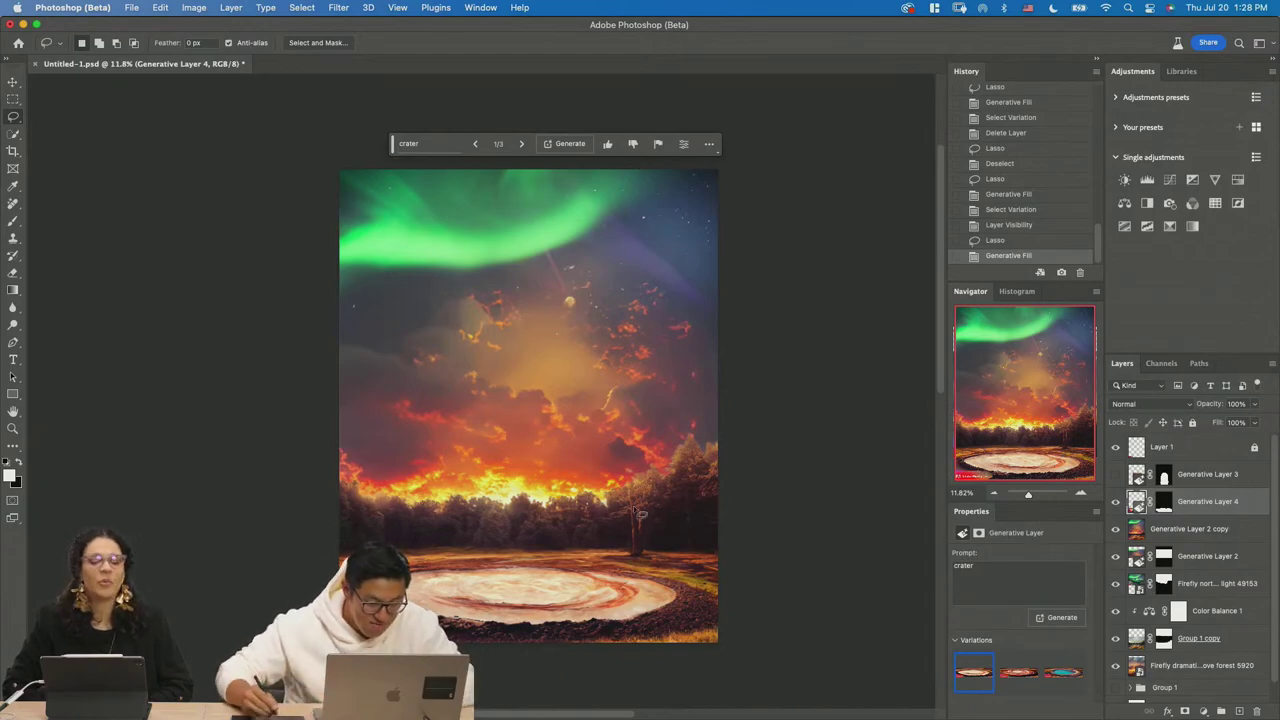
key("z")
mouse_move(552, 603)
left_mouse_down()
mouse_move(660, 603)
mouse_move(610, 603)
left_mouse_up()
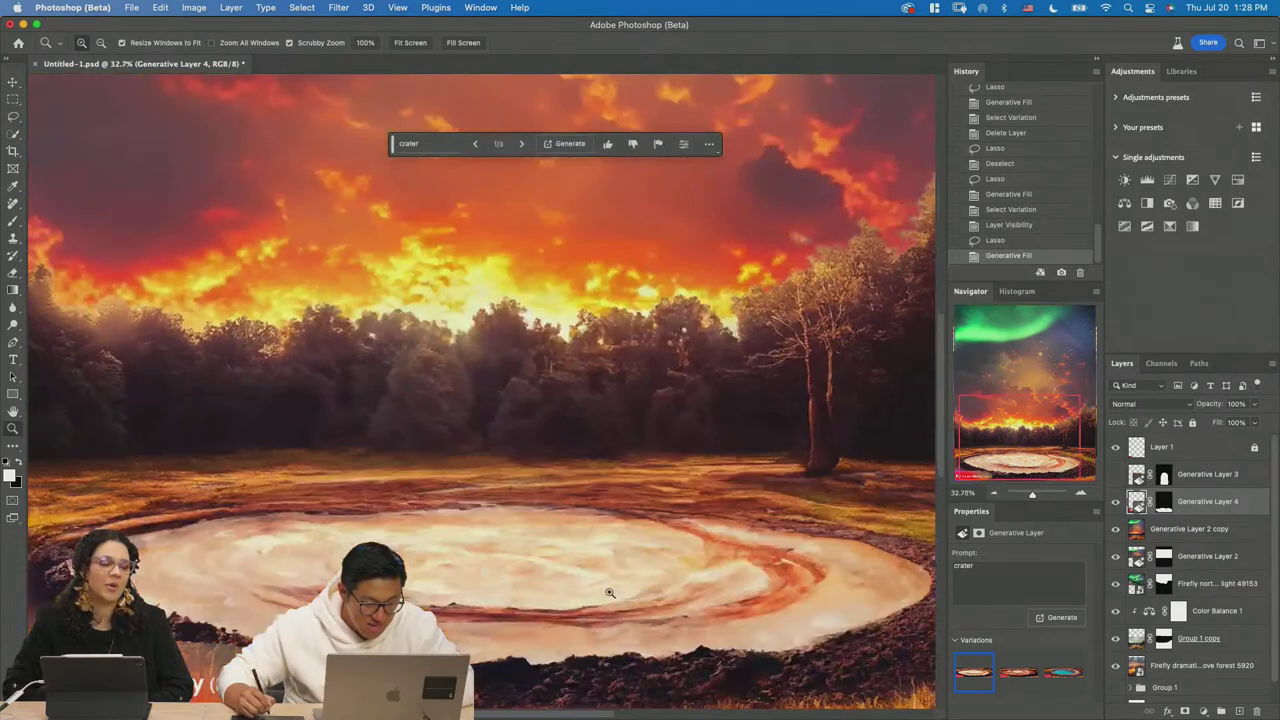
scroll(620, 600, "down", 2)
scroll(628, 525, "down", 3)
scroll(673, 508, "down", 1)
Compare the crater variations, then revert the document to the foreground lasso selection made before the fill.
left_click(1017, 673)
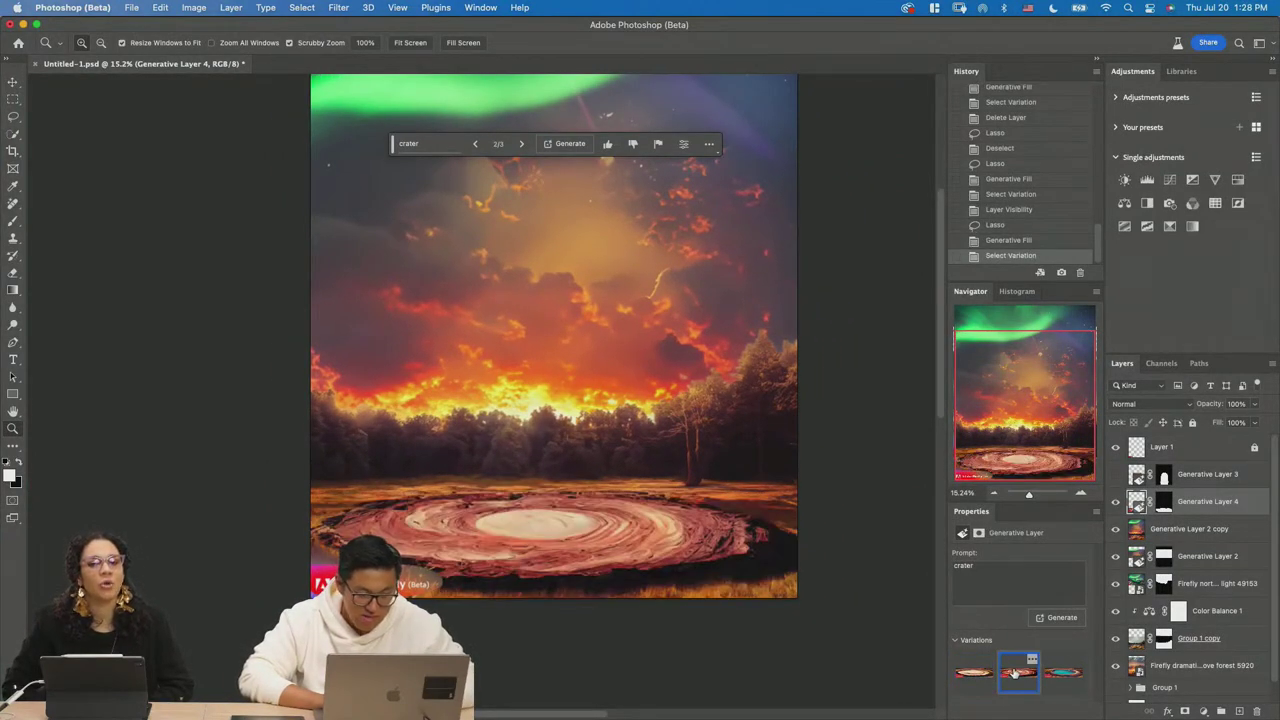
left_click(1064, 681)
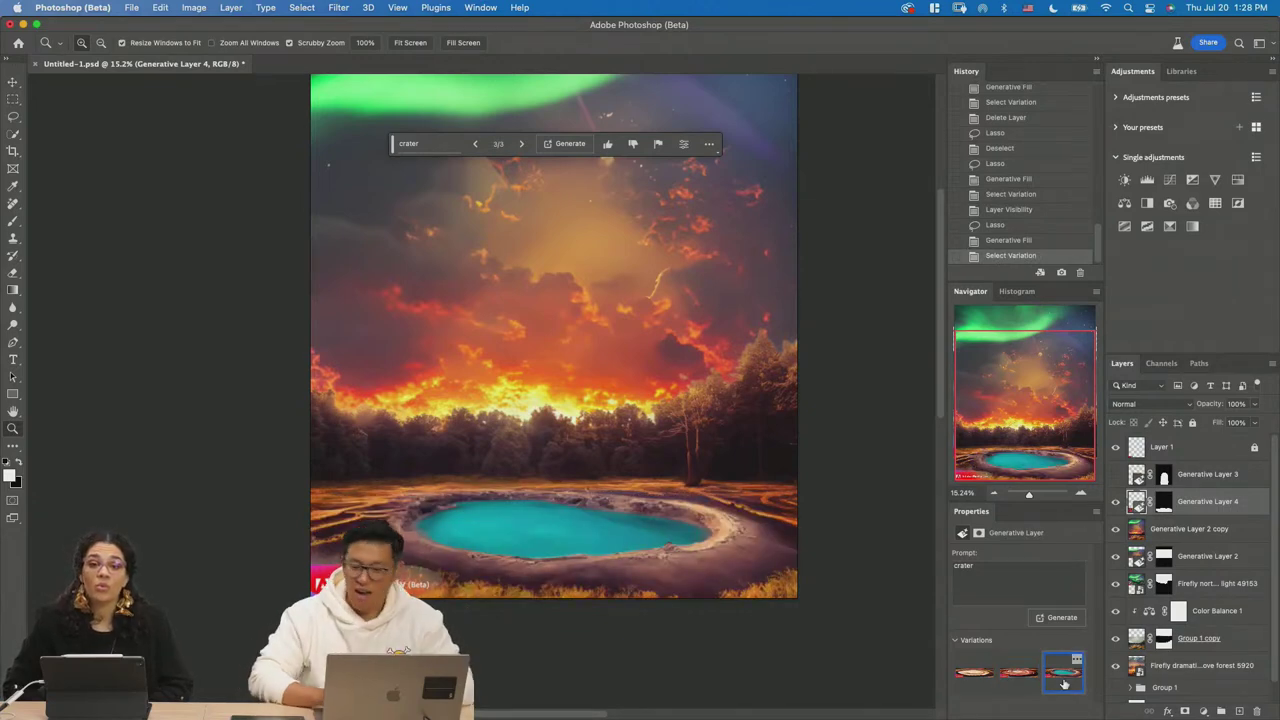
left_click(975, 682)
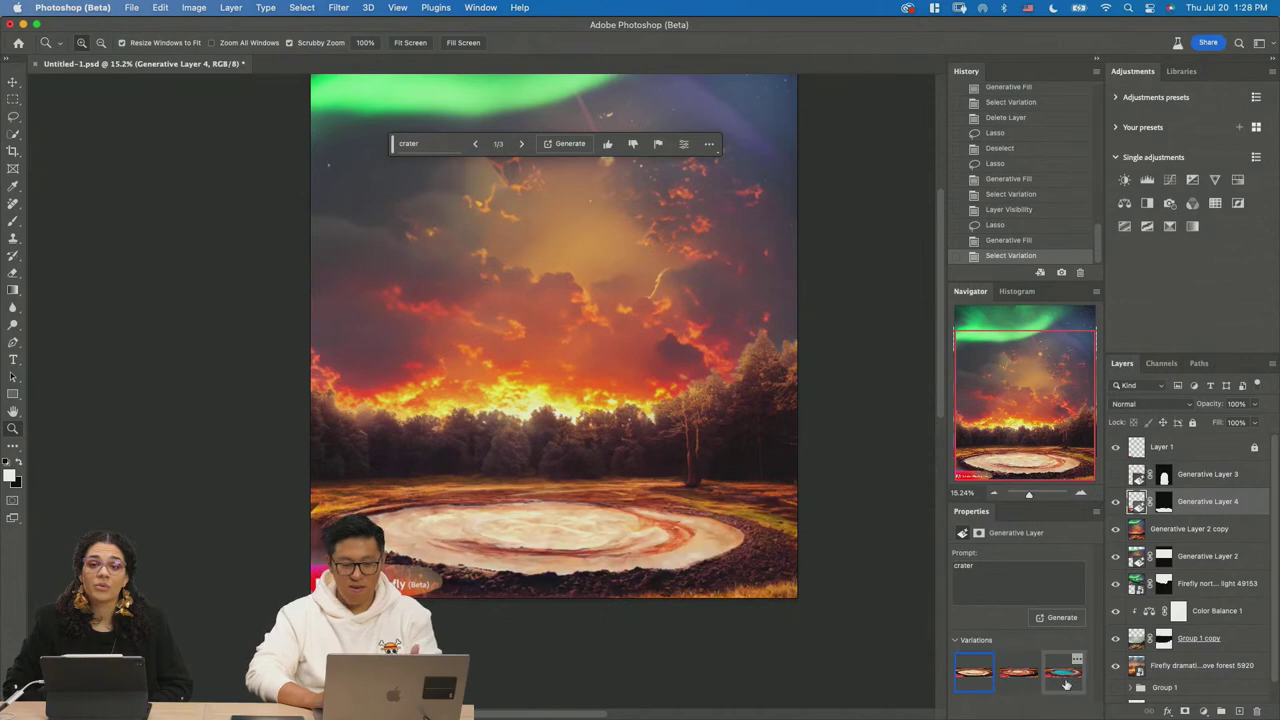
left_click(1065, 683)
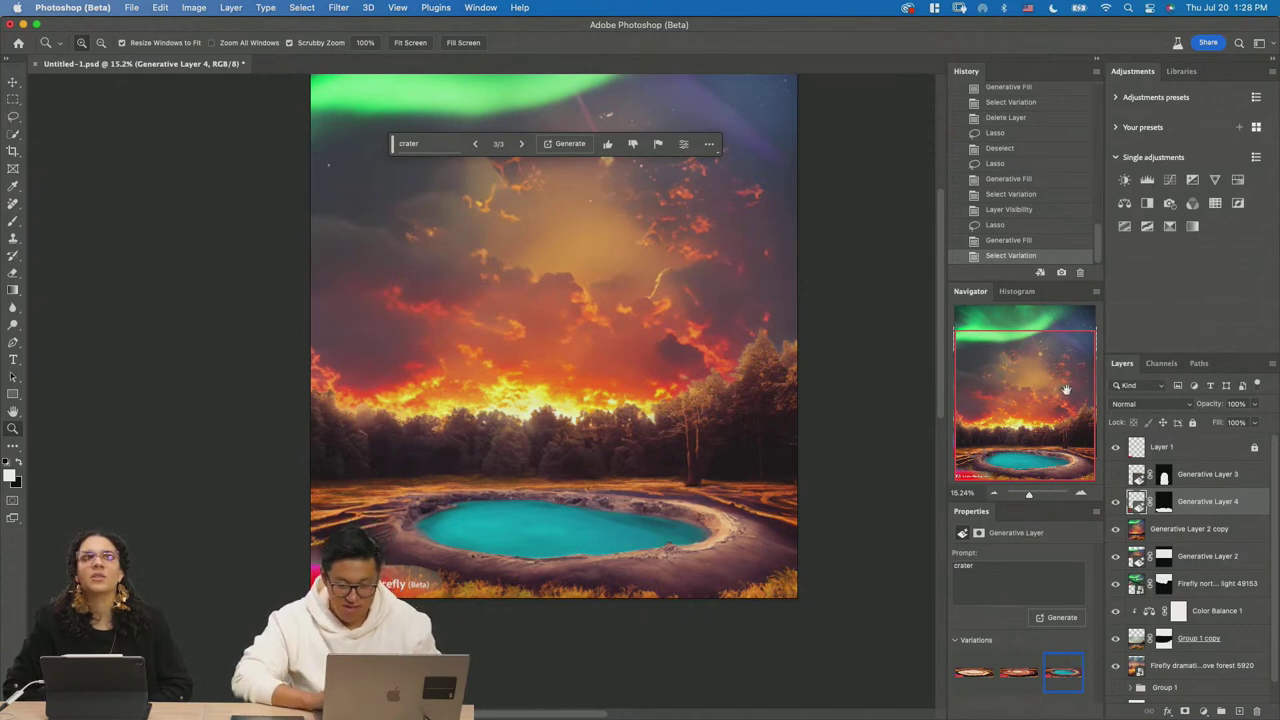
left_click(1021, 228)
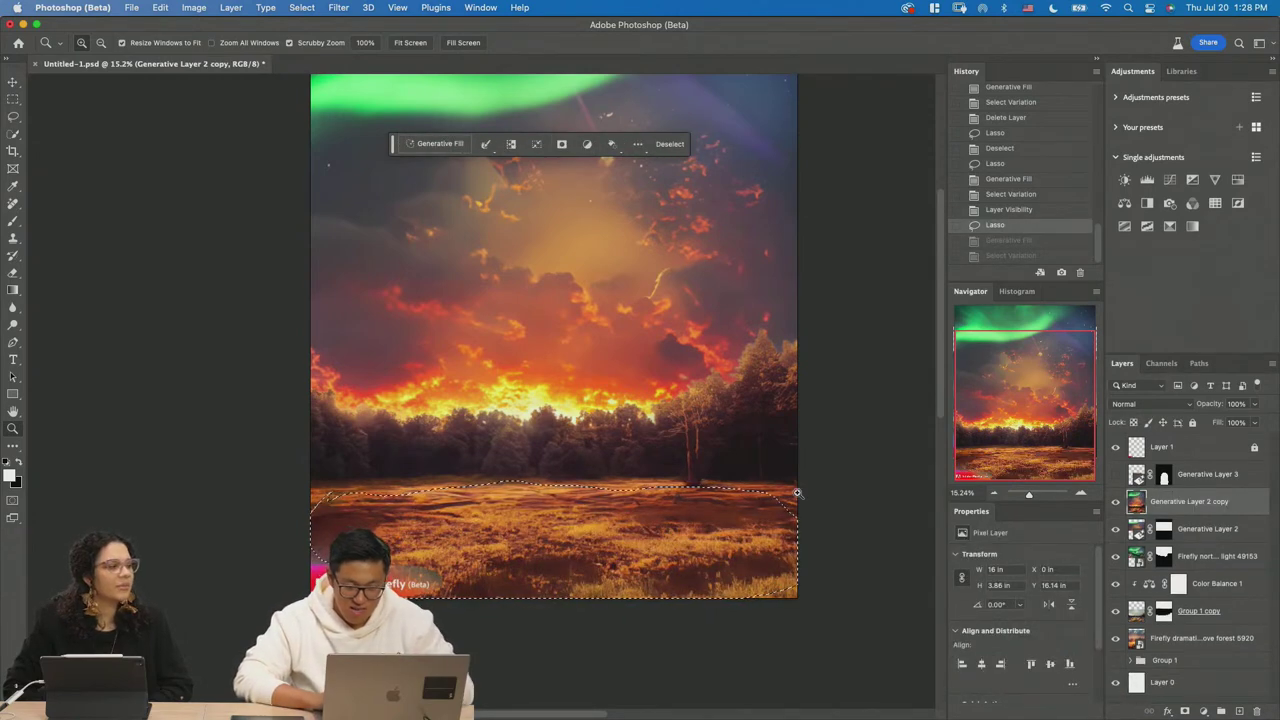
Start a Generative Fill on the foreground selection with a prompt for yellowstone national park.
left_click(449, 143)
type("yo")
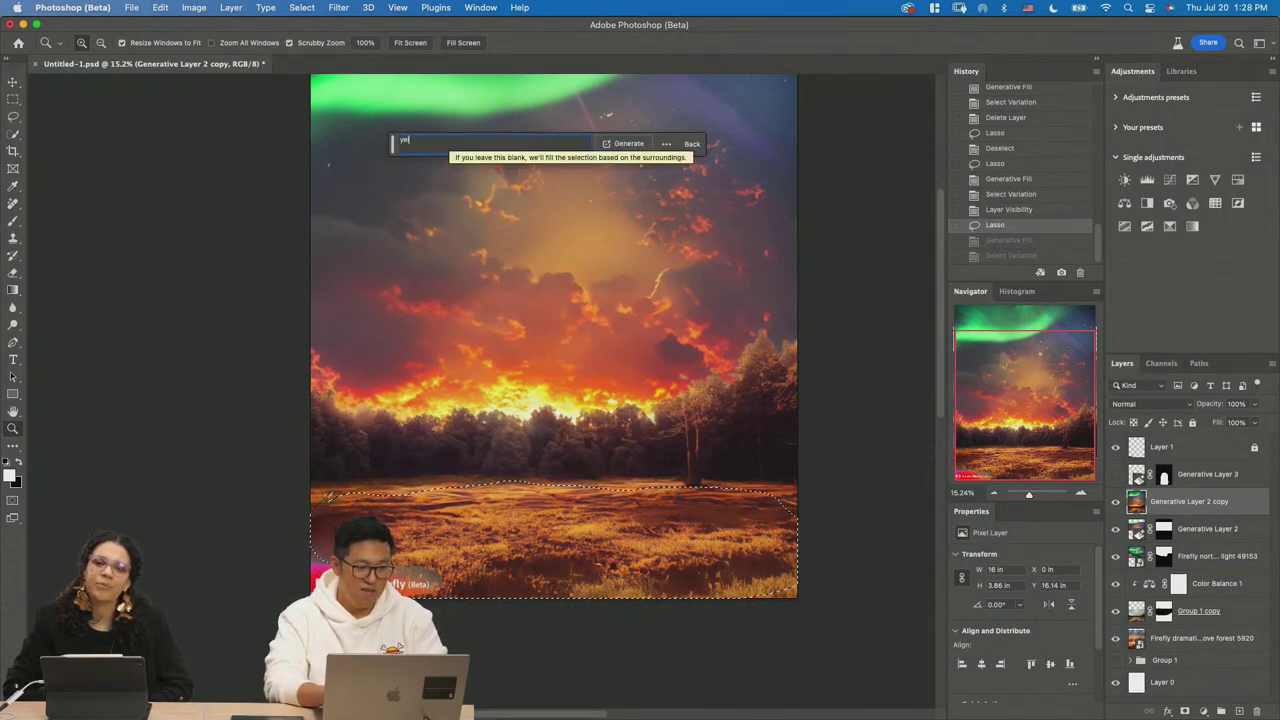
type("llowstone")
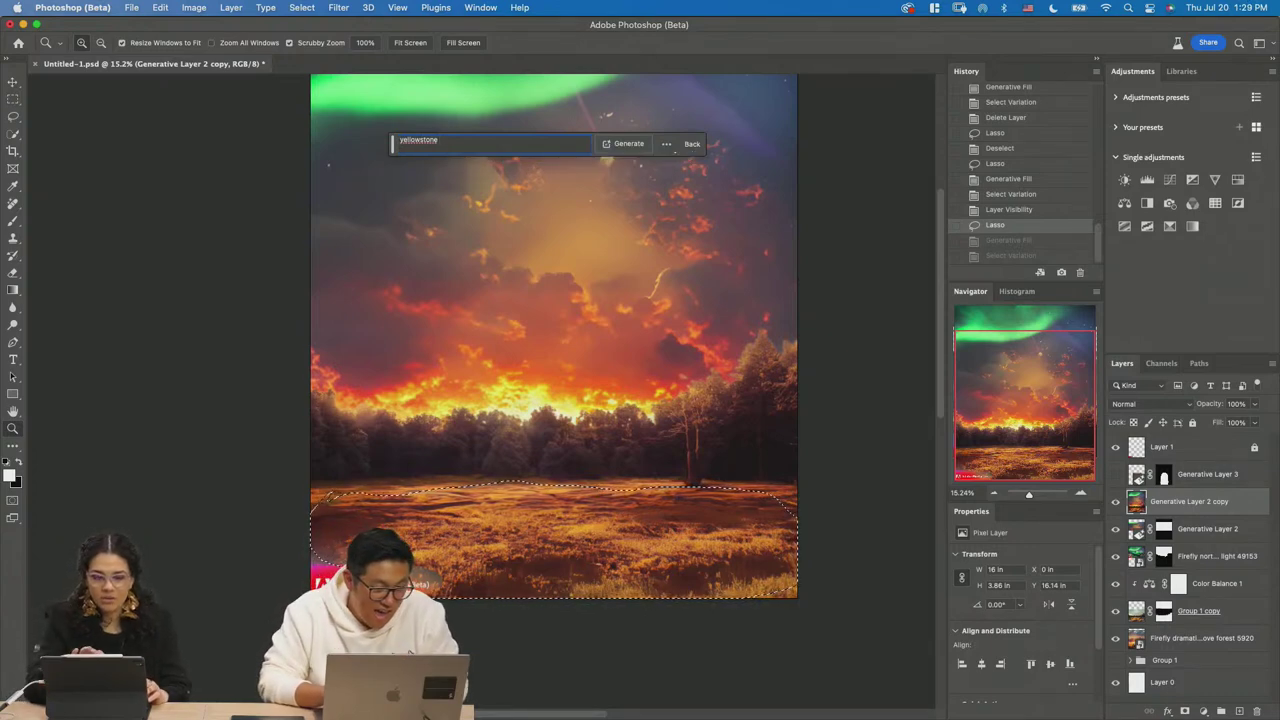
key("super+a")
key("BackSpace")
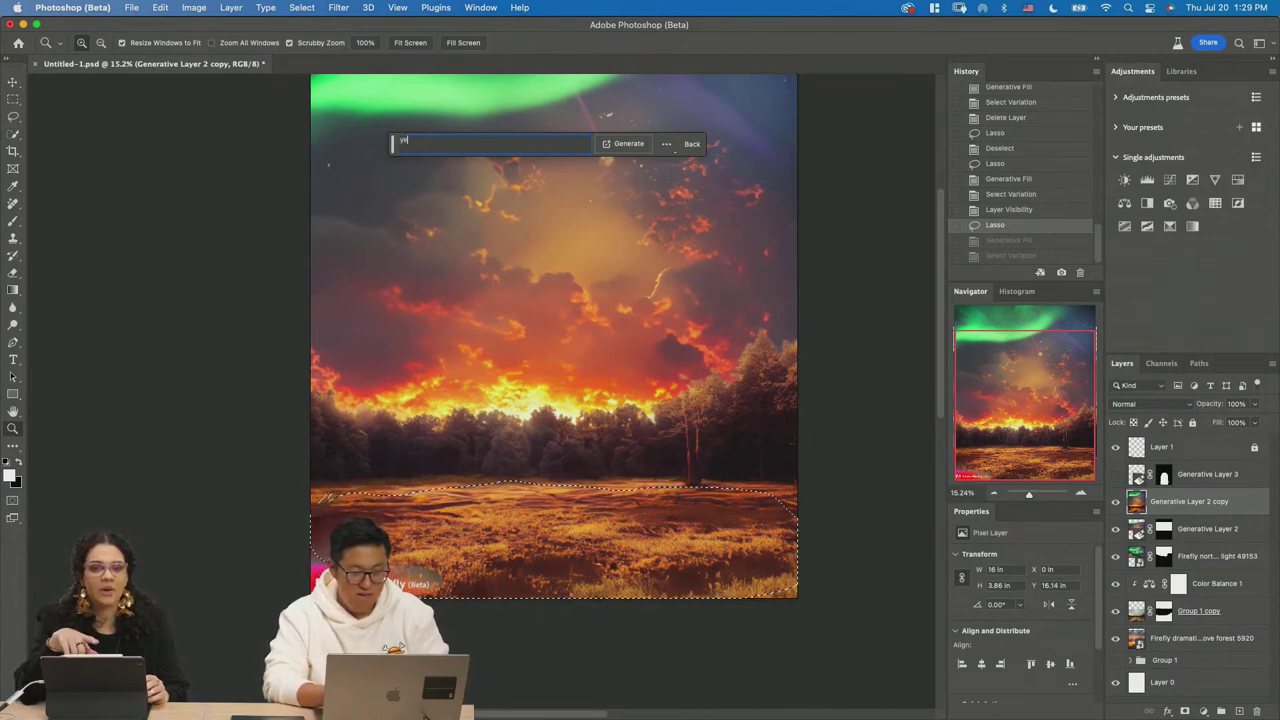
type("yellowstone")
key("super+a")
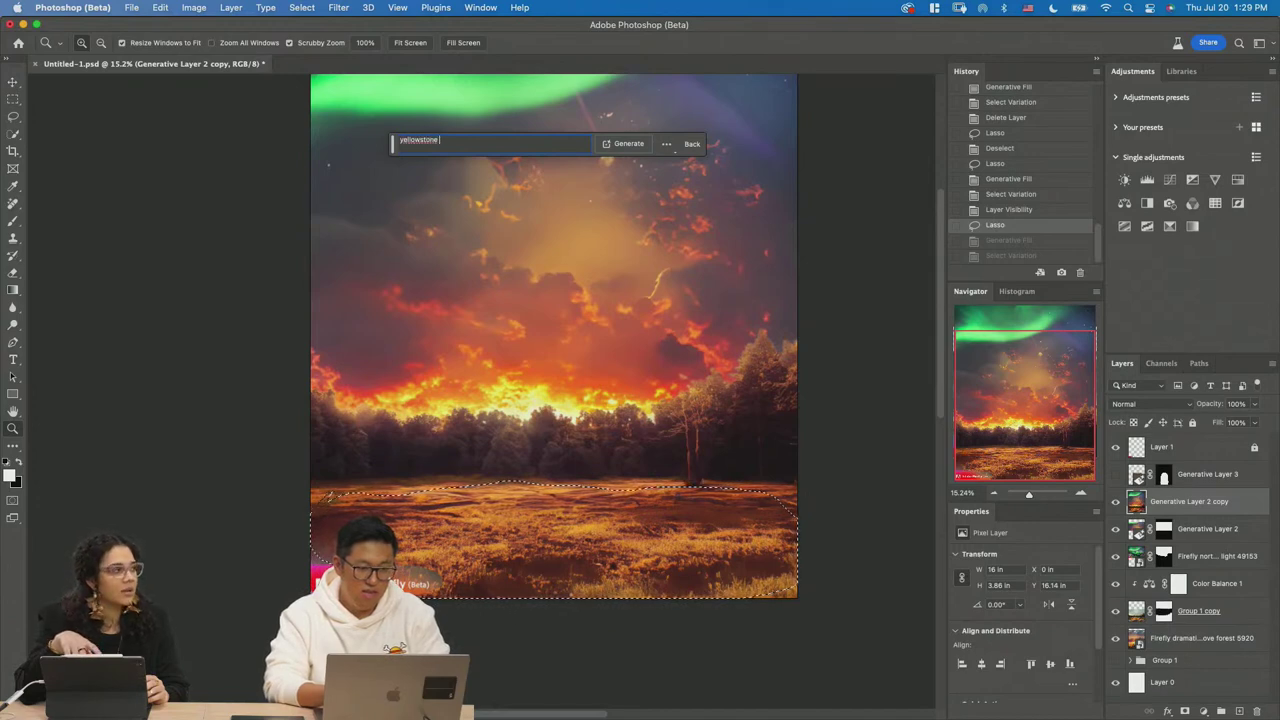
type("n")
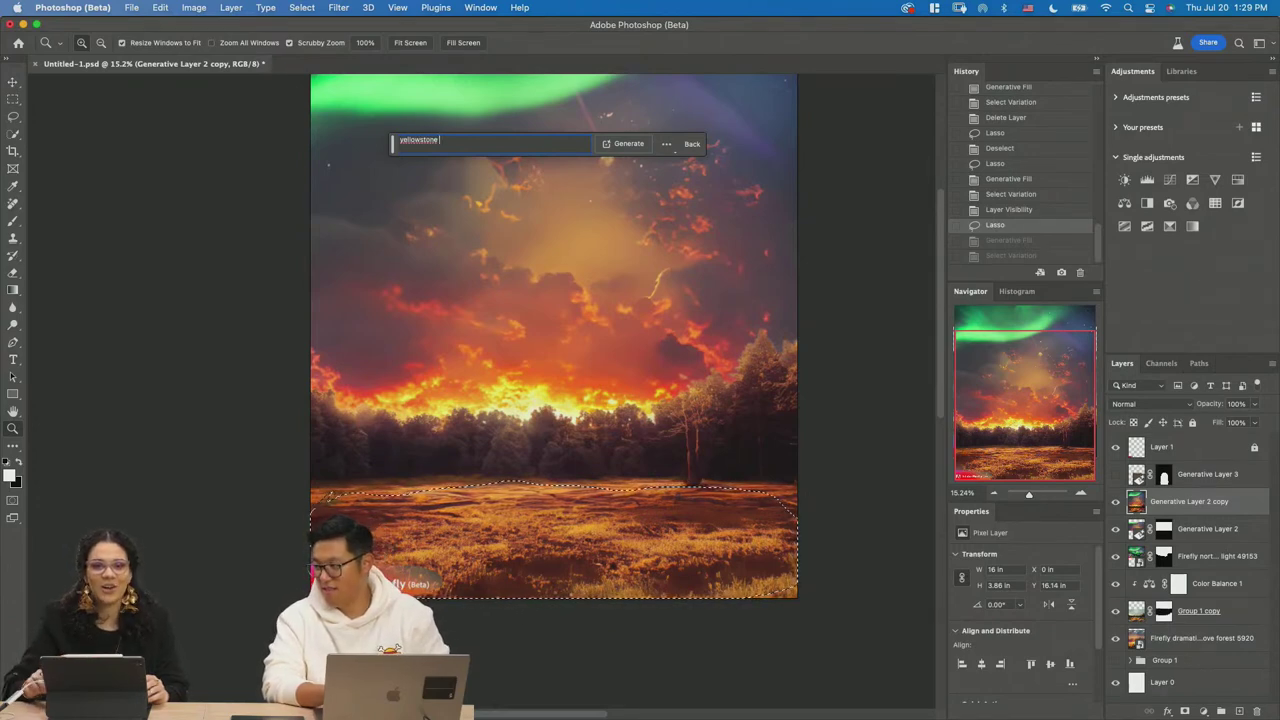
type("ational p")
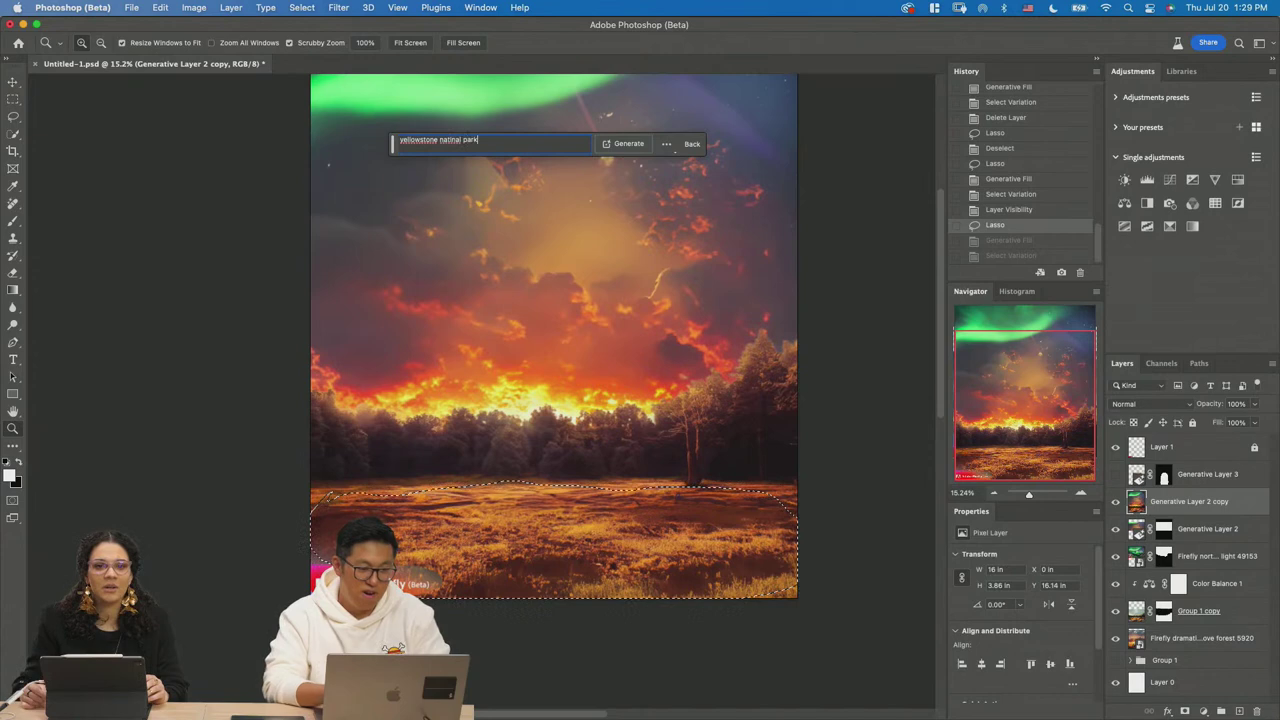
type("ark")
Correct and complete the prompt as "yellowstone national park geyser" and generate the foreground fill.
left_click(447, 141)
left_click(447, 141)
double_click(453, 141)
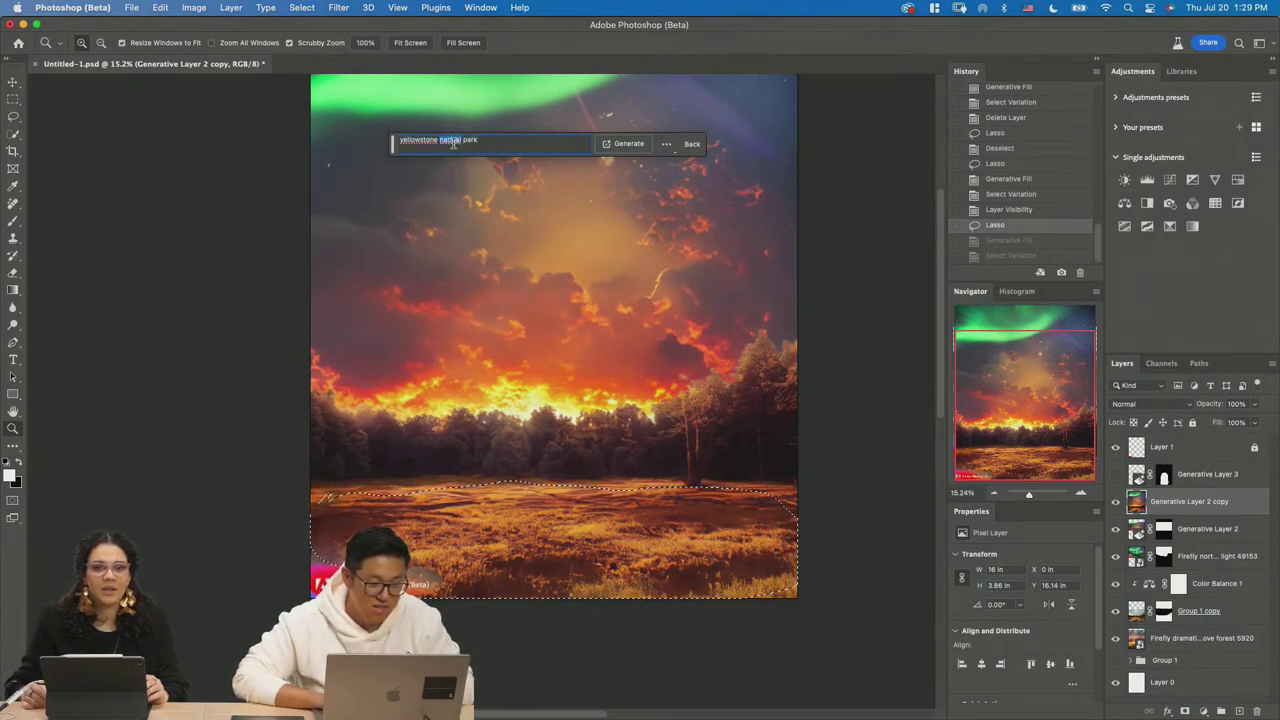
triple_click(492, 147)
left_click(502, 144)
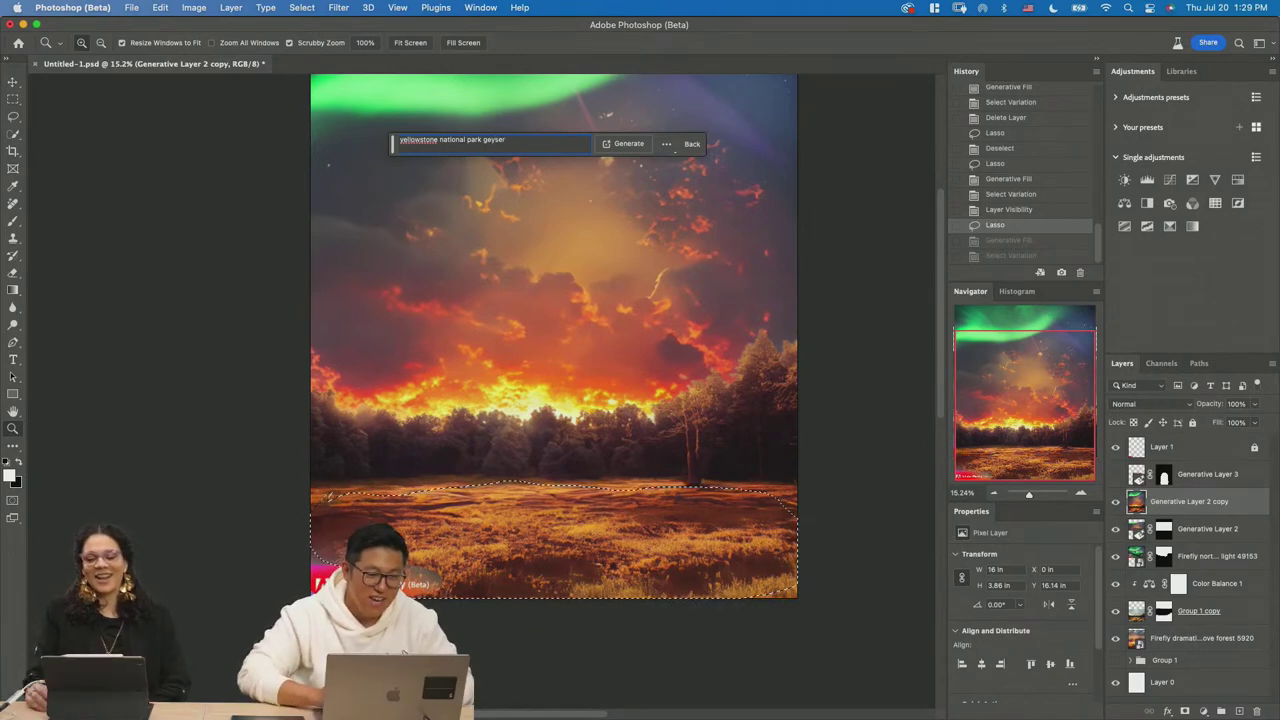
left_click(623, 143)
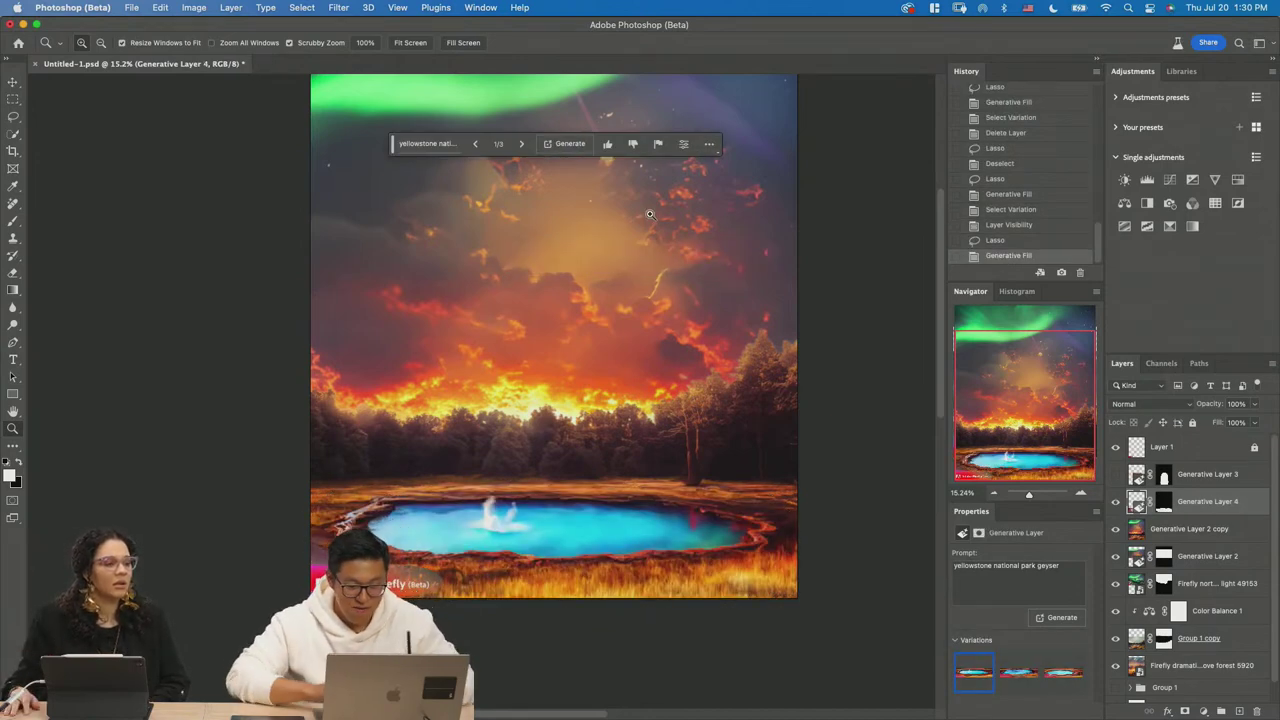
Choose the second geyser variation and inspect the blue pool both up close and in the full image.
mouse_move(1016, 680)
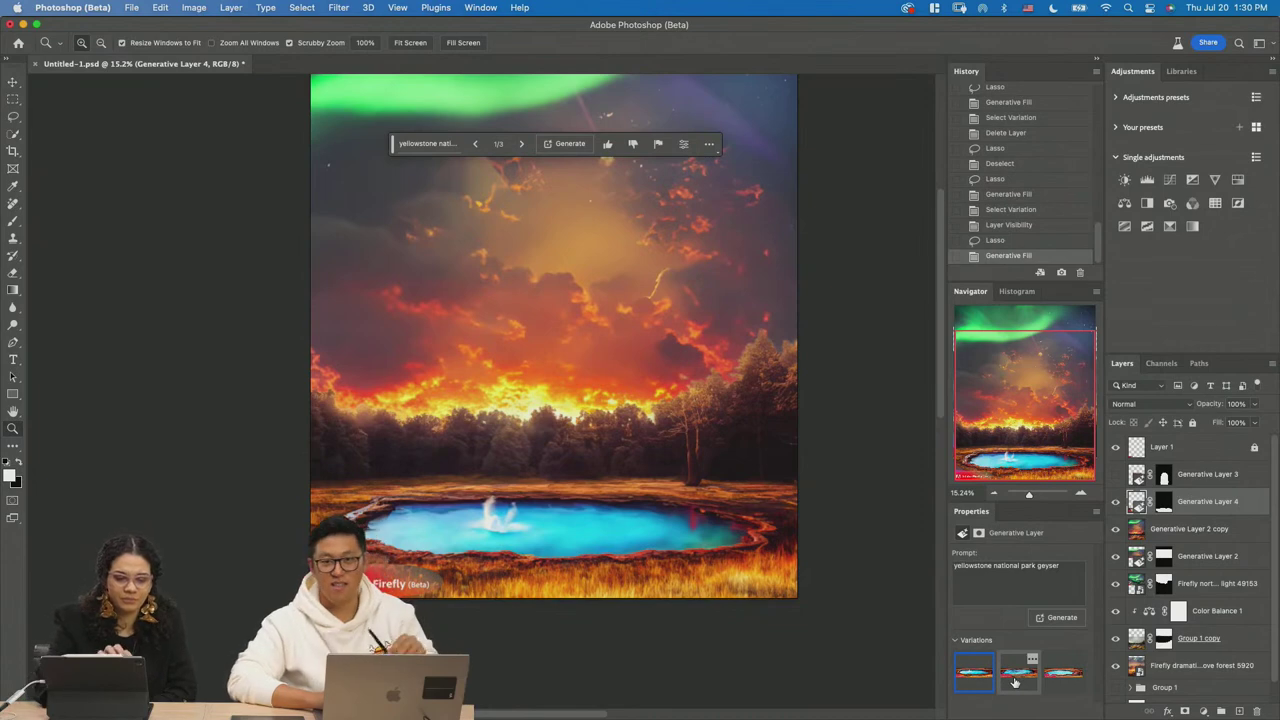
left_click(1016, 682)
mouse_move(1066, 680)
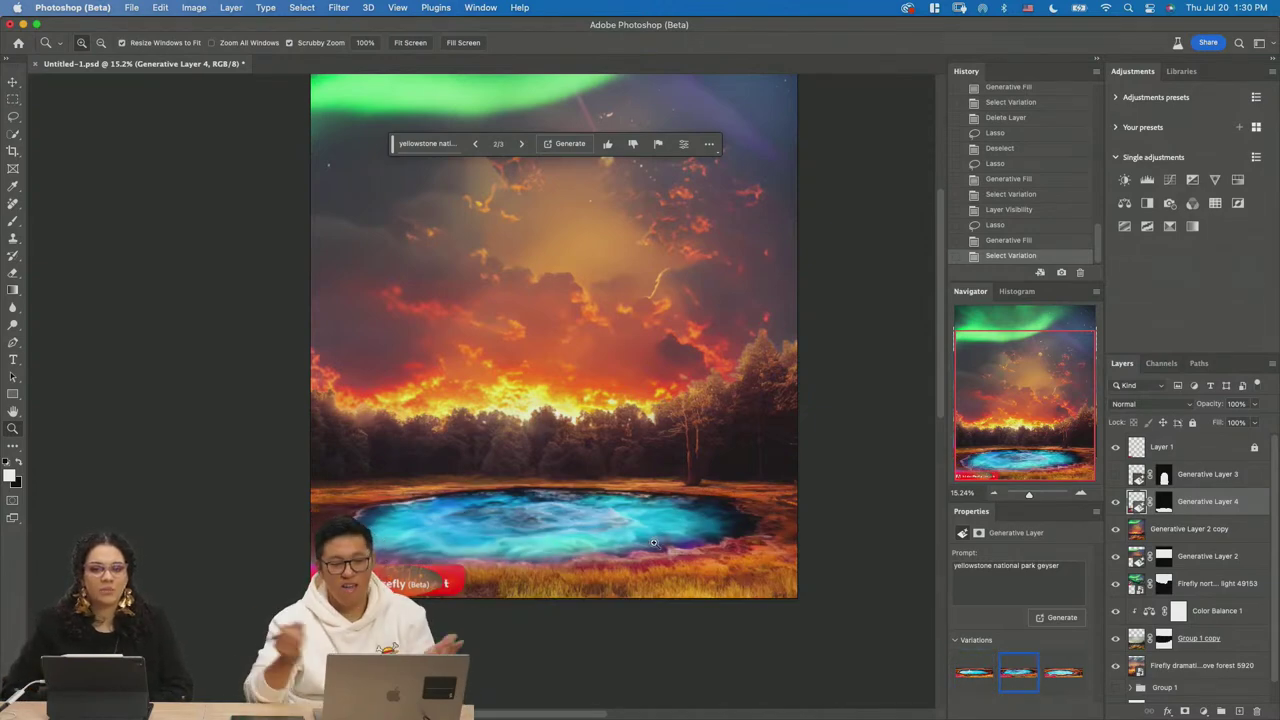
scroll(645, 541, "up", 4)
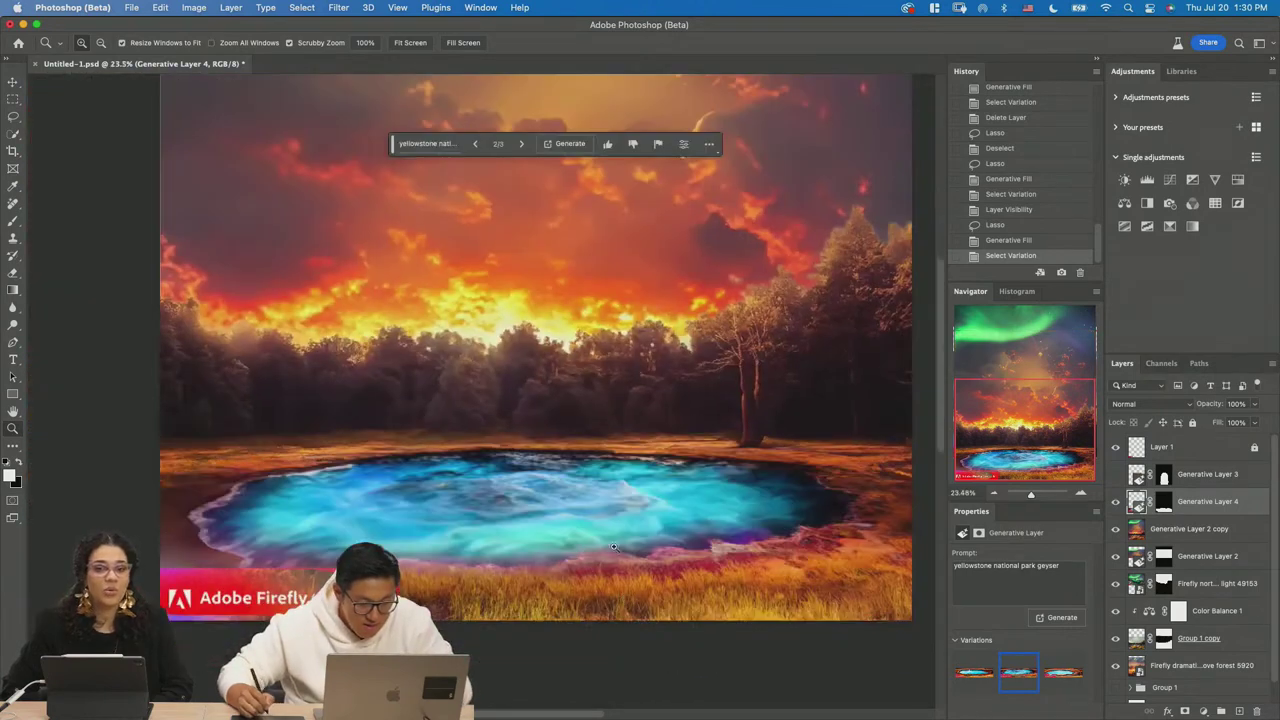
scroll(636, 540, "down", 5)
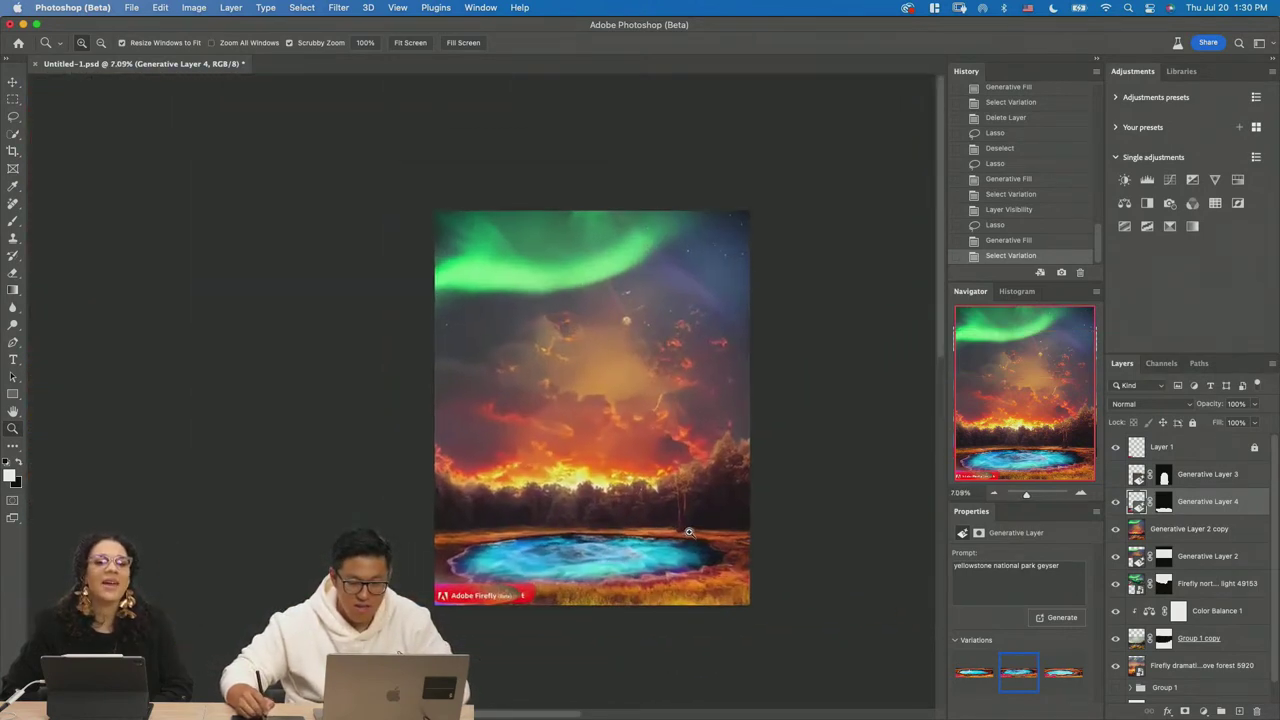
Show the waterfall on Generative Layer 3 over the geyser pool and compare the image with and without it.
left_click(1116, 476)
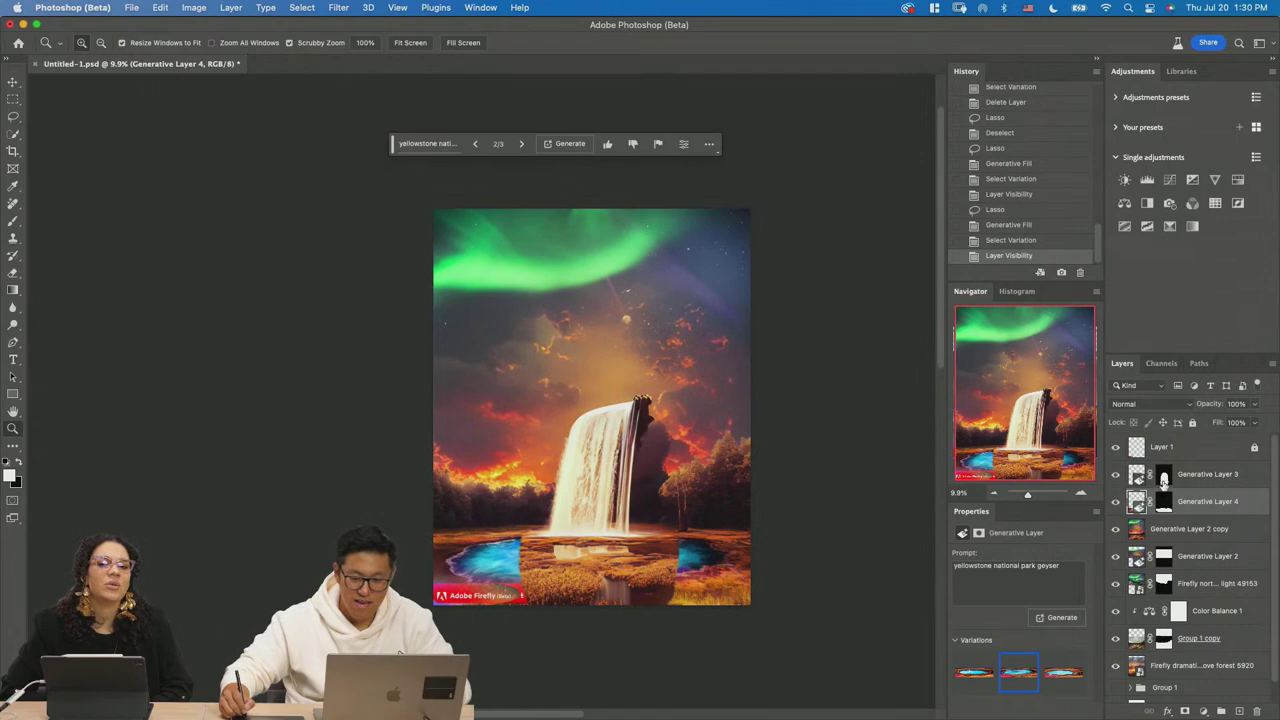
left_click(1164, 476)
left_click(1165, 506)
left_click(1116, 475)
left_click(1116, 475)
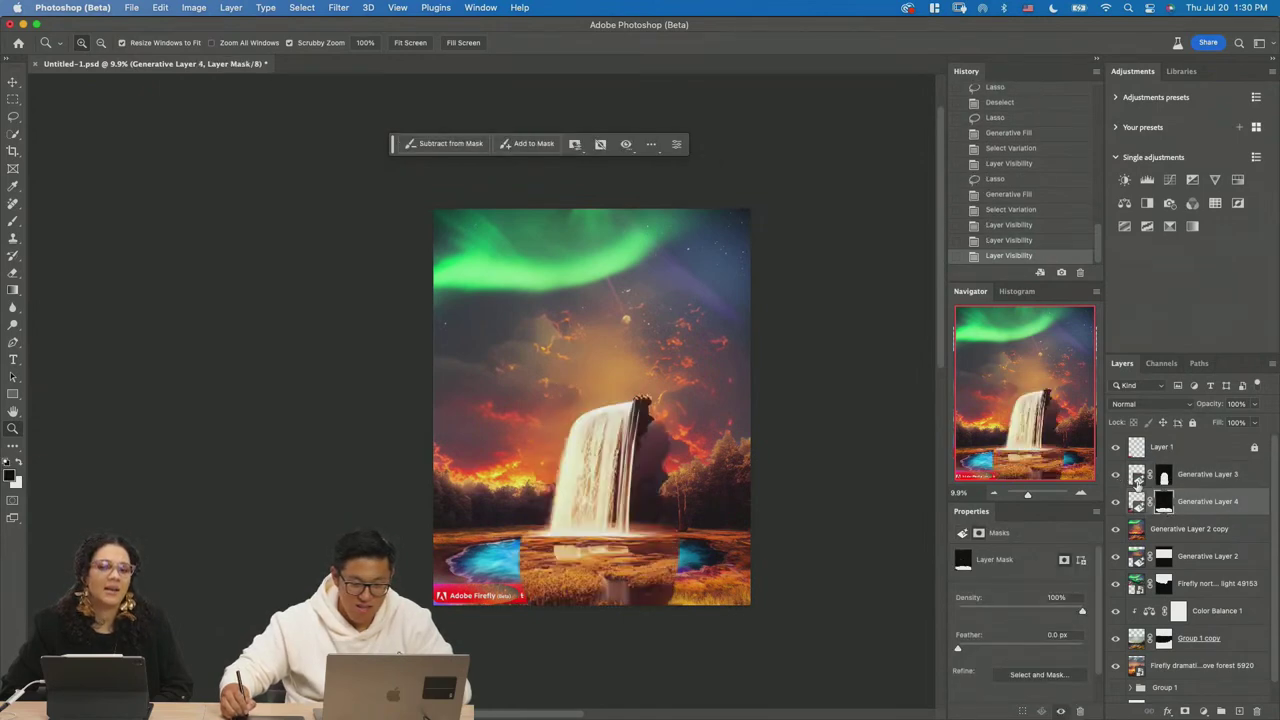
Try brushing away the waterfall layer's lower part on its mask to reveal the geyser pool, then undo the stroke.
left_click(1163, 478)
key("b")
mouse_move(586, 529)
left_mouse_down()
mouse_move(519, 562)
mouse_move(538, 595)
mouse_move(561, 586)
mouse_move(512, 581)
mouse_move(714, 572)
left_mouse_up()
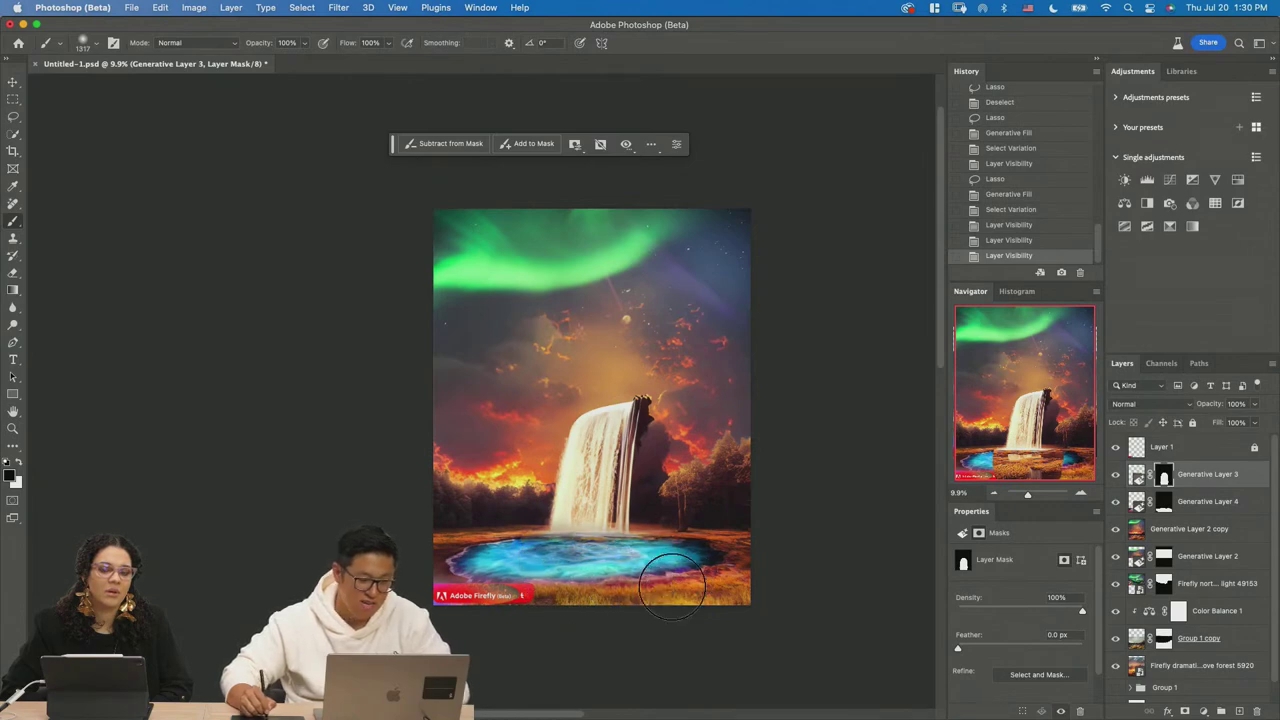
left_click(1116, 476)
key("super+z")
key("super+z")
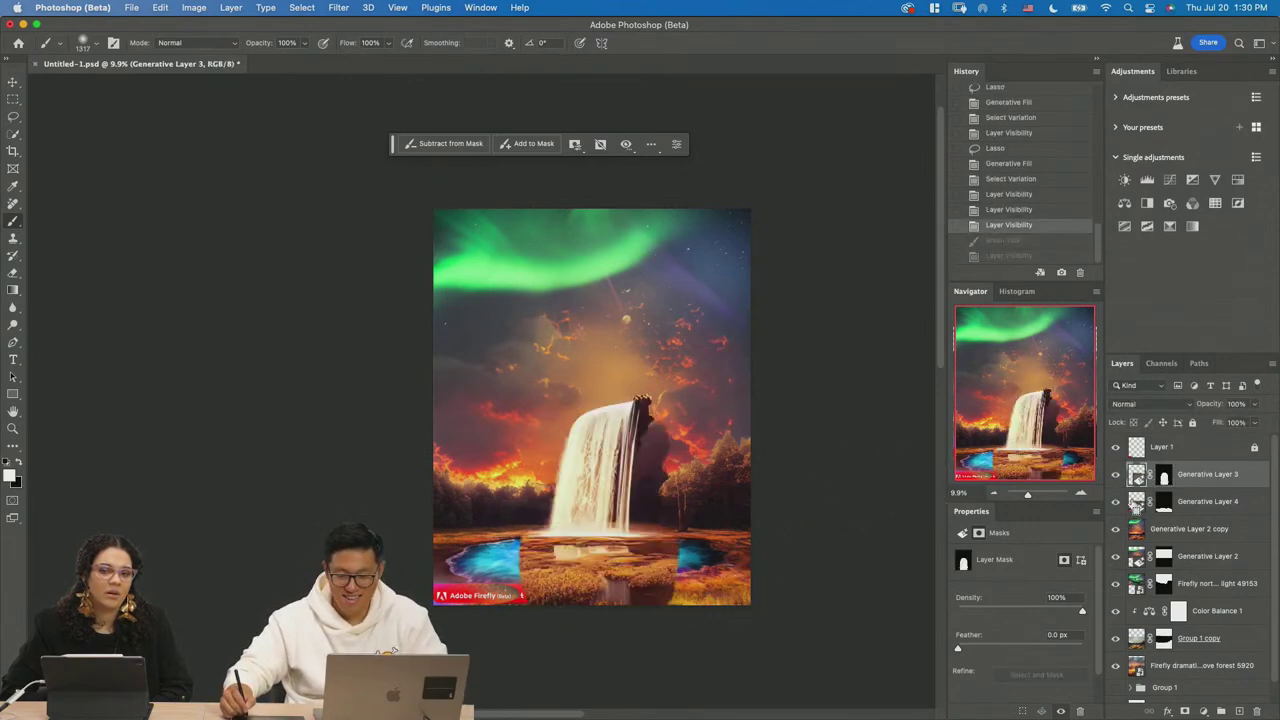
Compare the waterfall and geyser pool separately, leaving Generative Layer 3 hidden and Generative Layer 4 visible.
left_click(1116, 476)
left_click(1116, 501)
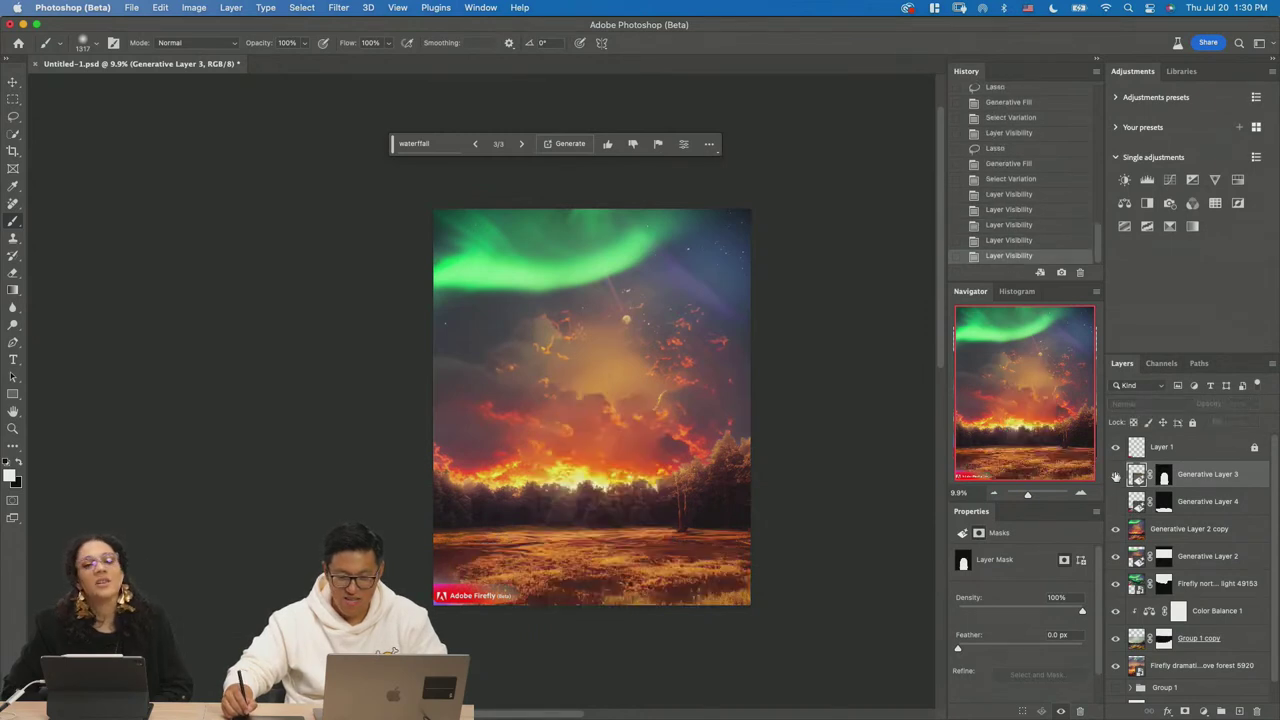
left_click(1116, 476)
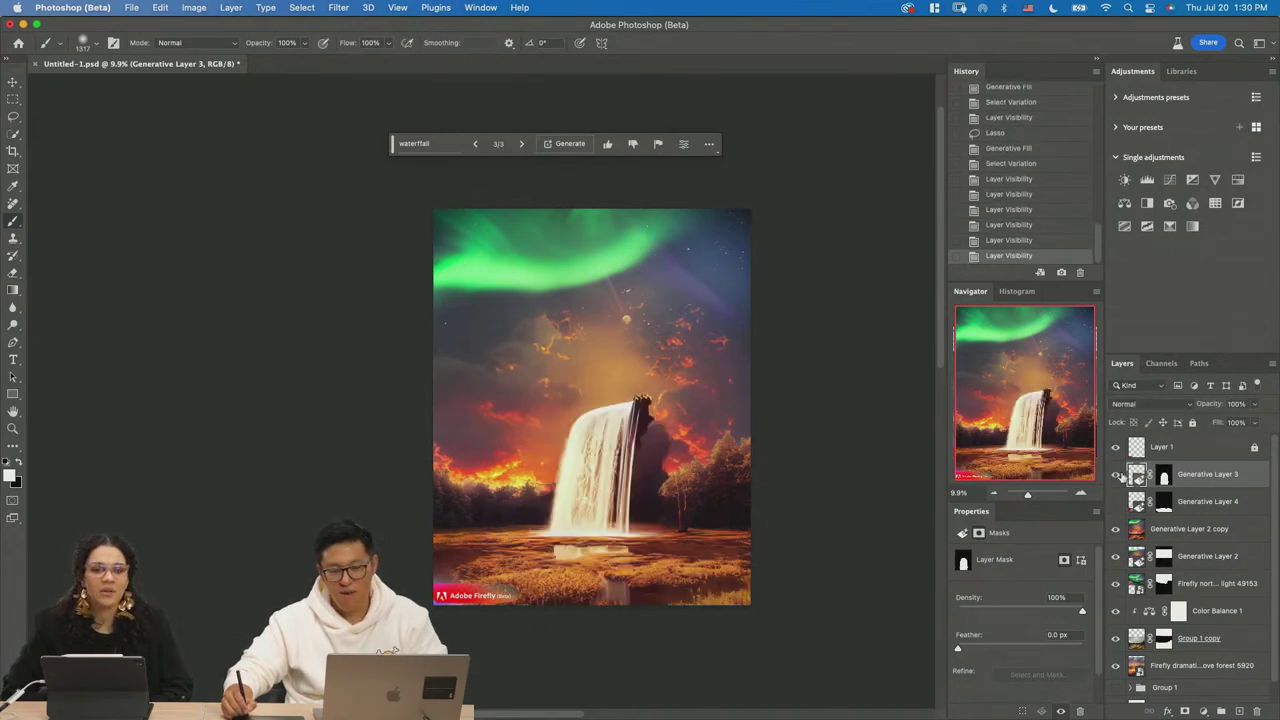
left_click(1116, 476)
left_click(1116, 501)
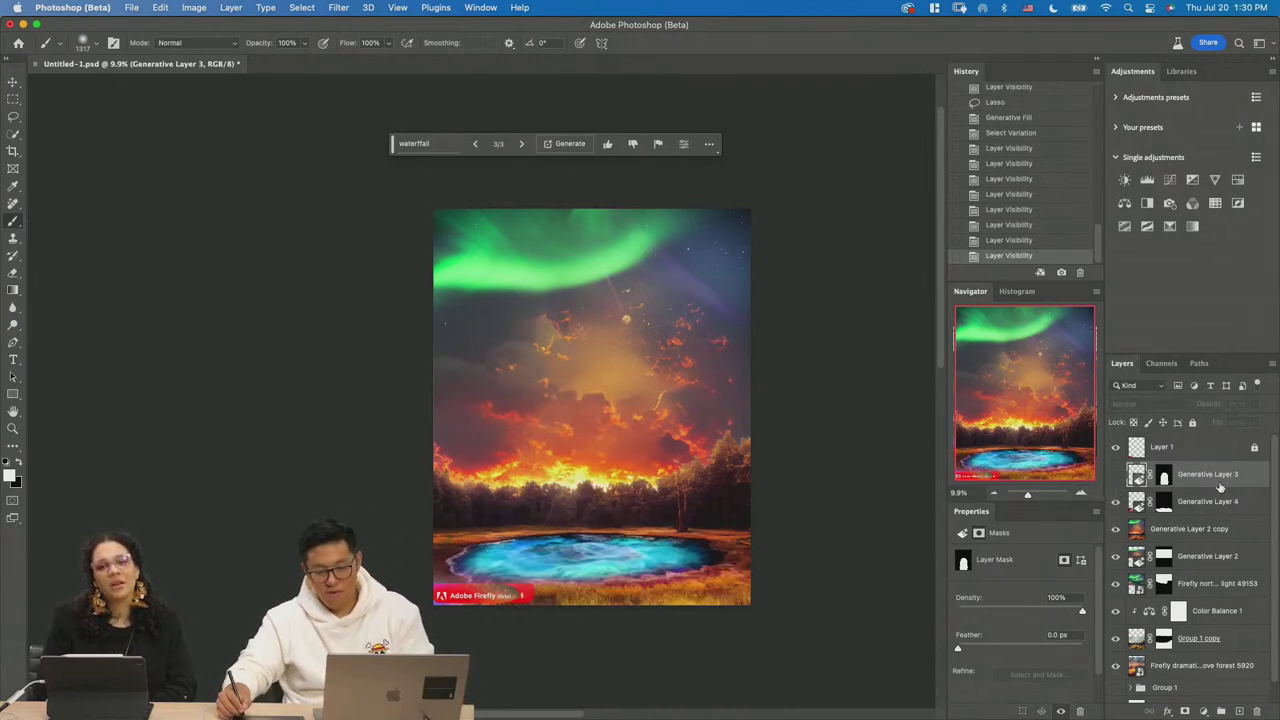
Try sketching white brush strokes over the geyser pool and sky on a new layer, then delete that layer.
left_click(1239, 711)
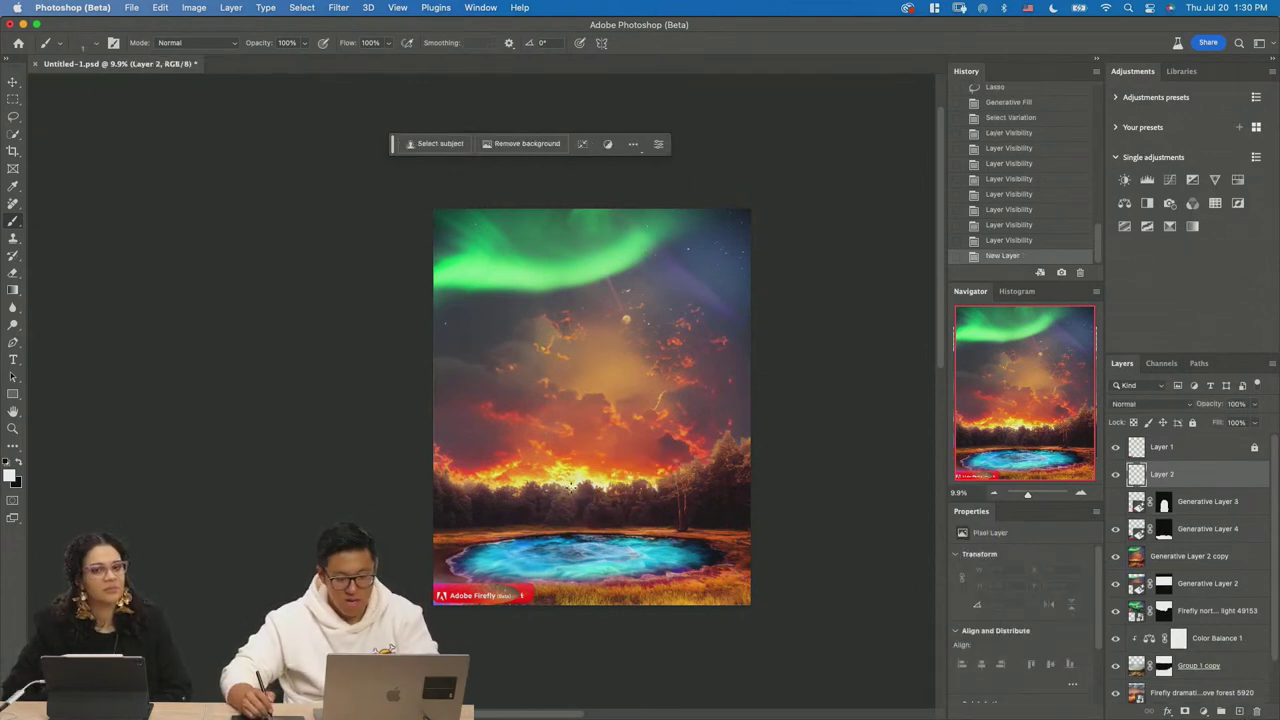
key("bracketright")
key("bracketright")
key("bracketright")
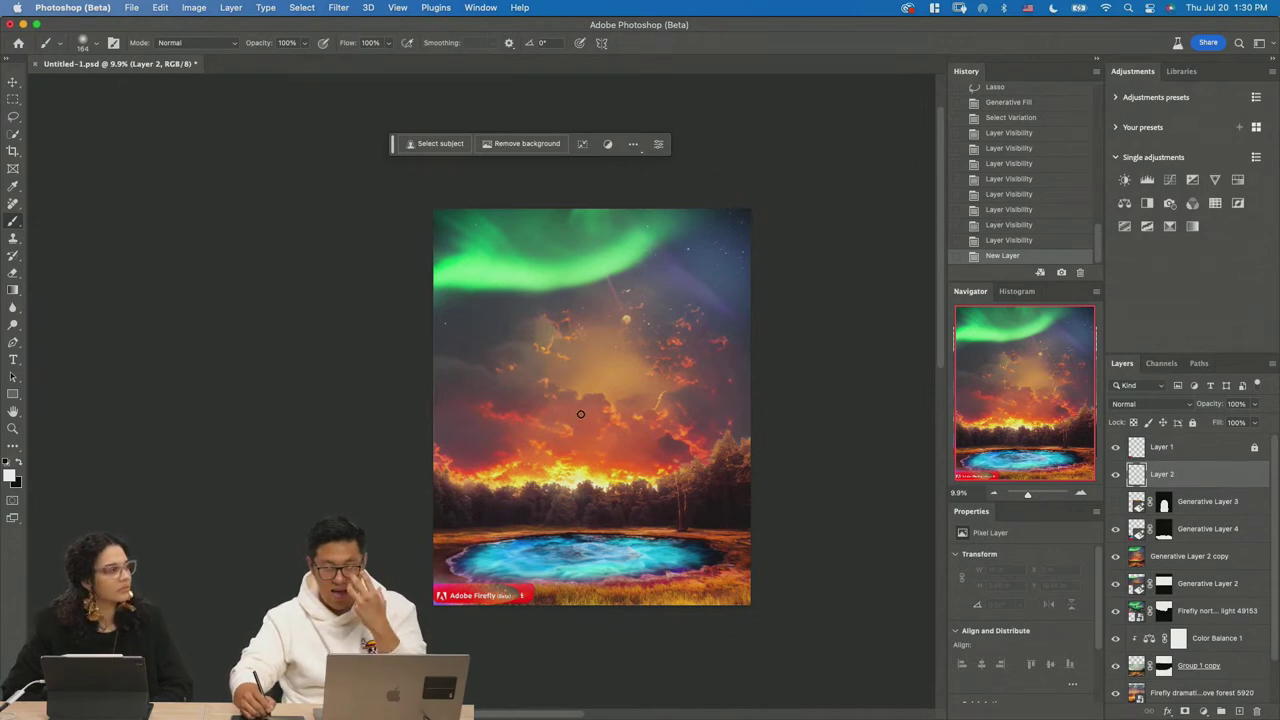
mouse_move(566, 556)
left_mouse_down()
mouse_move(612, 559)
mouse_move(568, 556)
mouse_move(590, 563)
mouse_move(611, 397)
mouse_move(567, 440)
left_mouse_up()
left_click_drag(609, 398, 632, 447)
key("super+z")
key("super+z")
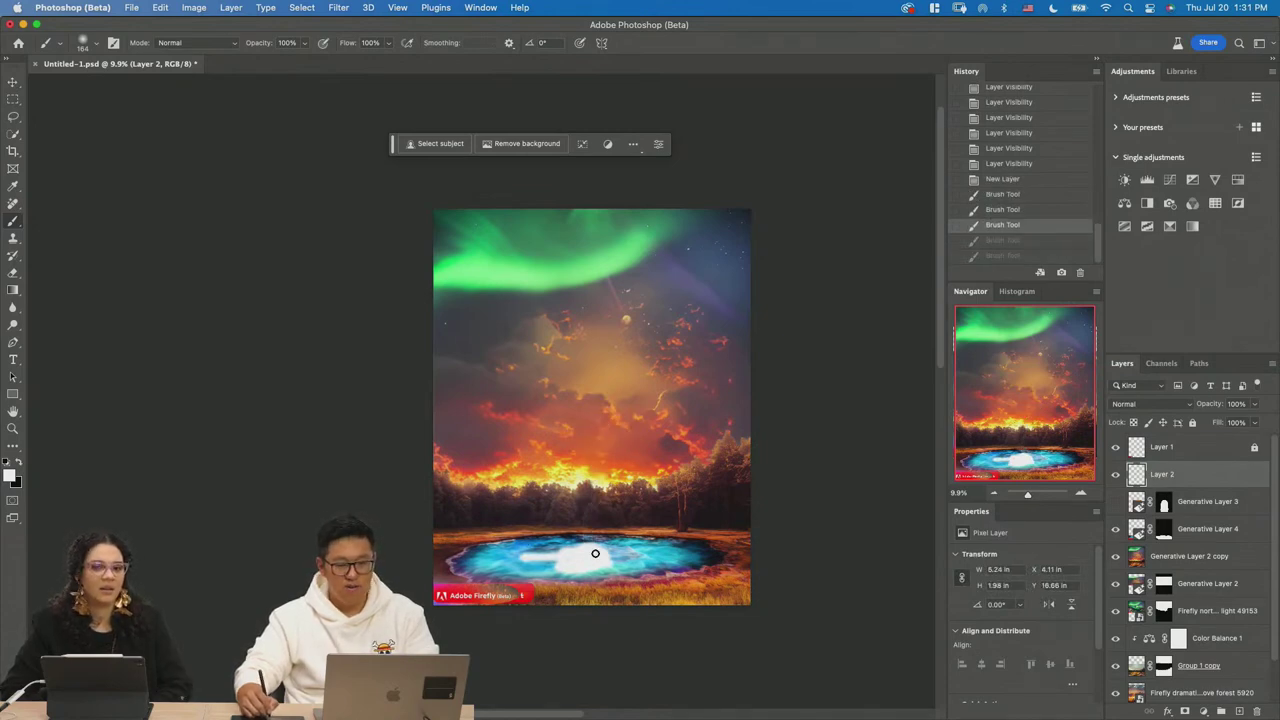
left_click_drag(630, 554, 660, 555)
key("BackSpace")
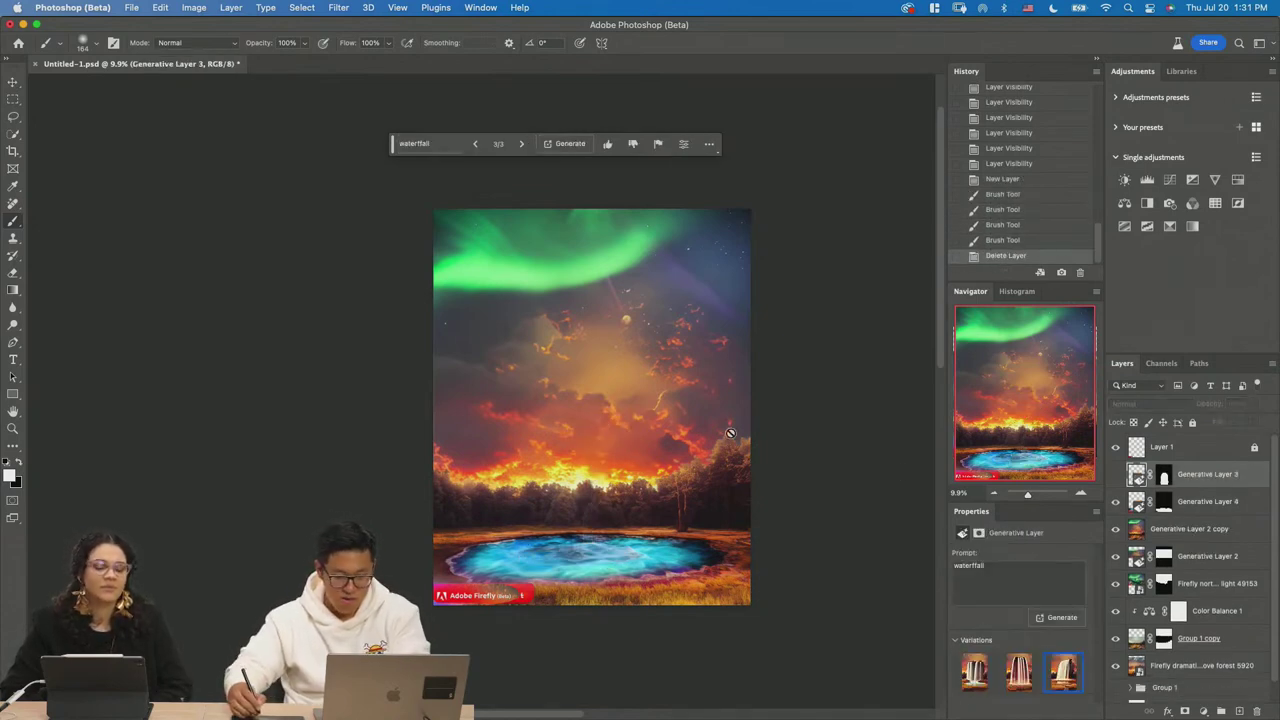
Show the waterfall on Generative Layer 3 and hide the geyser pool on Generative Layer 4.
left_click(1116, 474)
left_click(1116, 474)
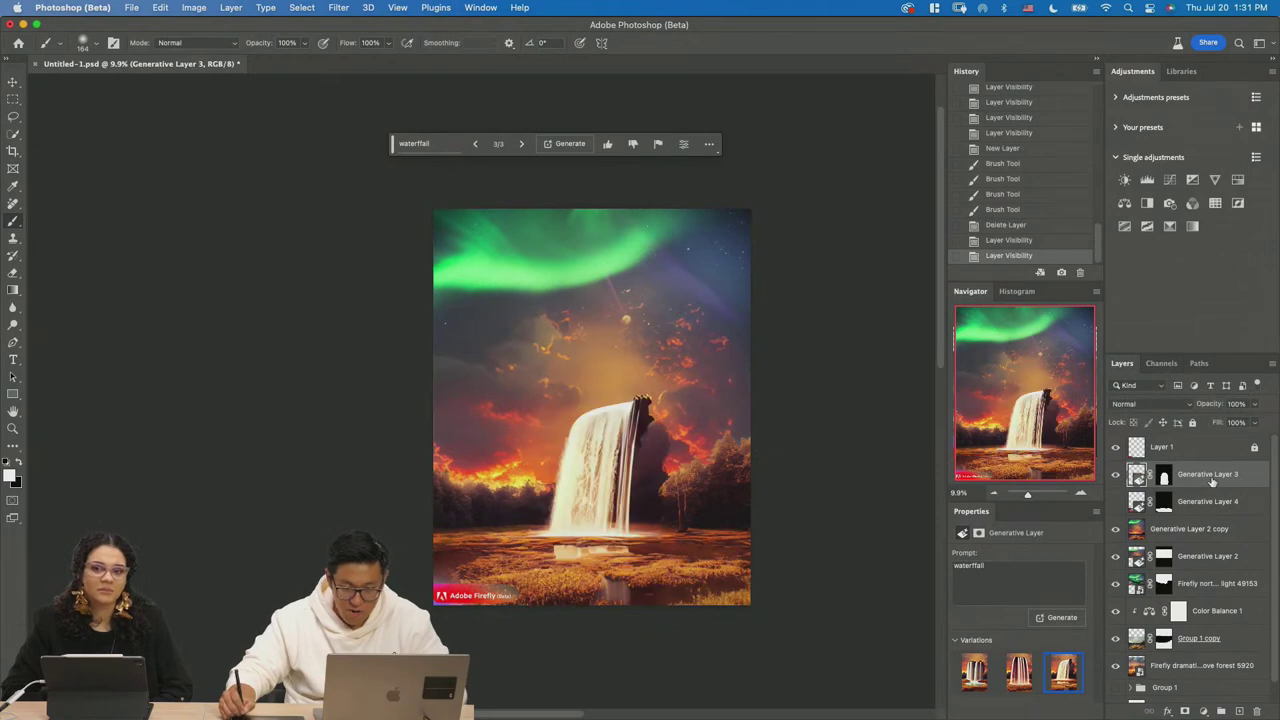
left_click(1239, 711)
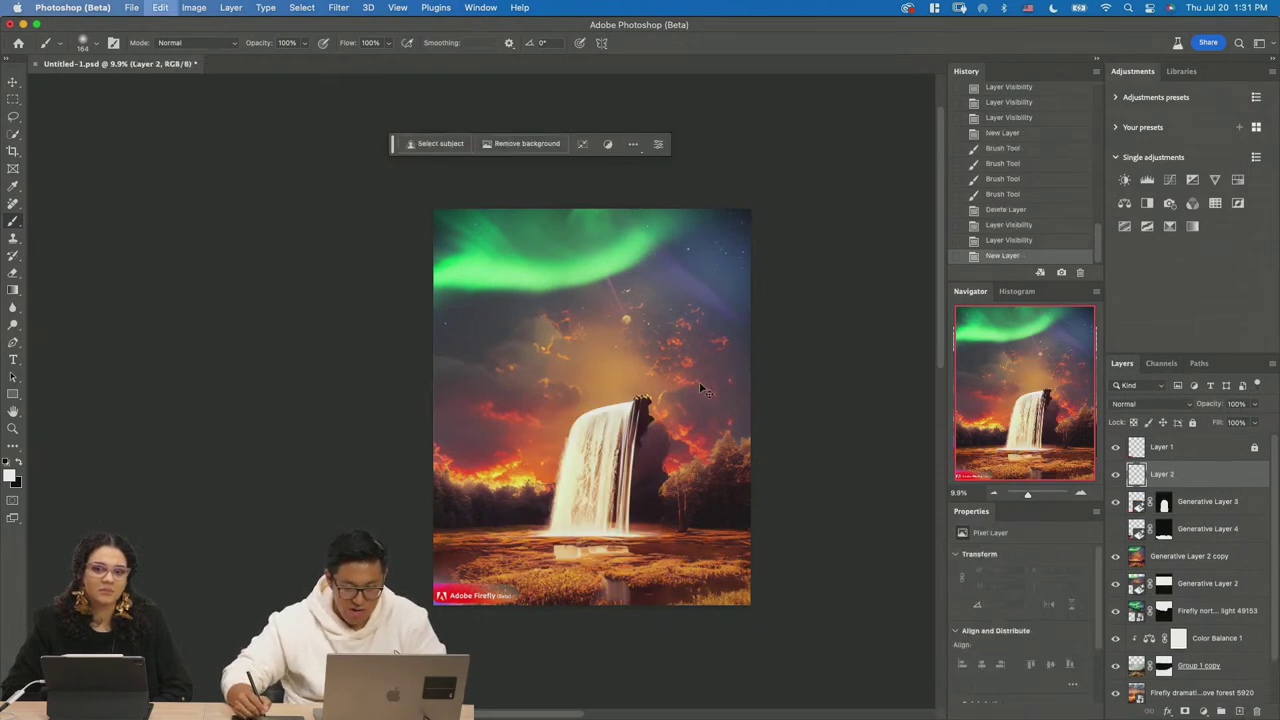
key("ctrl+z")
Lasso an oval around the waterfall's top and the sky above it, and enter "archway portal" as the Generative Fill prompt.
key("l")
mouse_move(594, 324)
left_mouse_down()
mouse_move(589, 429)
mouse_move(667, 408)
mouse_move(609, 320)
mouse_move(564, 338)
mouse_move(591, 451)
mouse_move(668, 379)
mouse_move(592, 299)
left_mouse_up()
key("ctrl+z")
left_click(462, 145)
type("a")
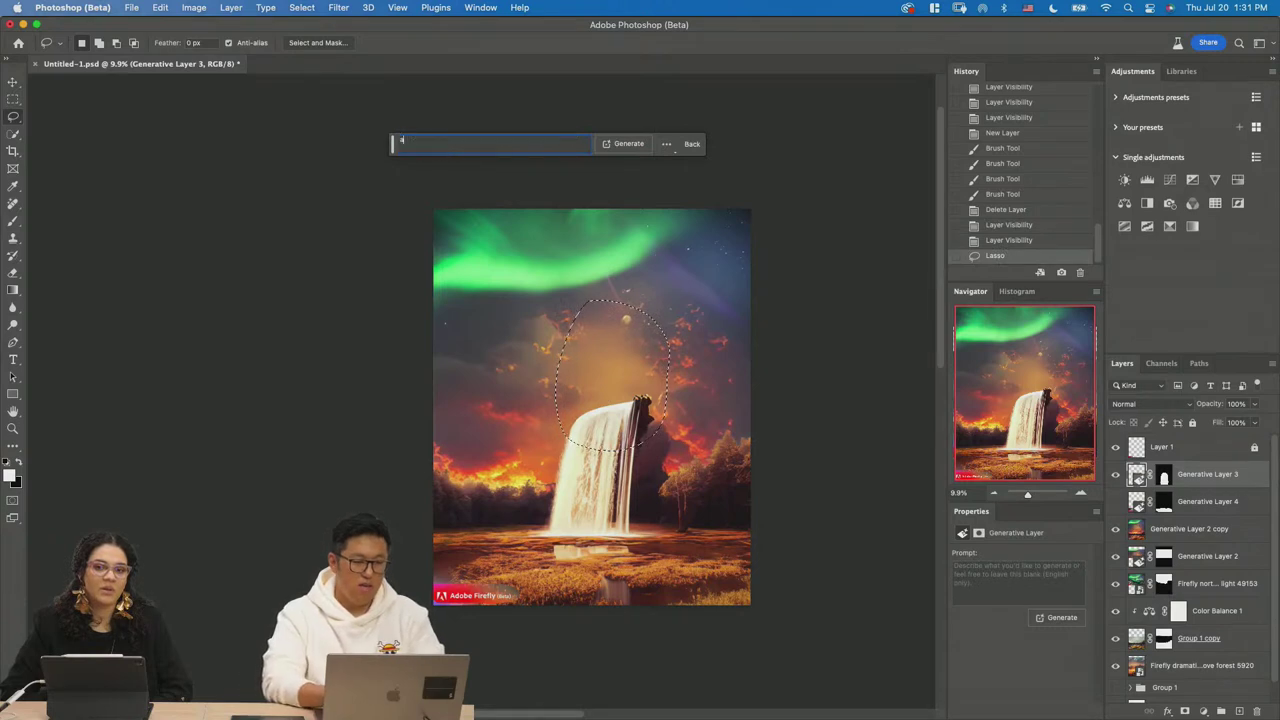
type("rchway portal")
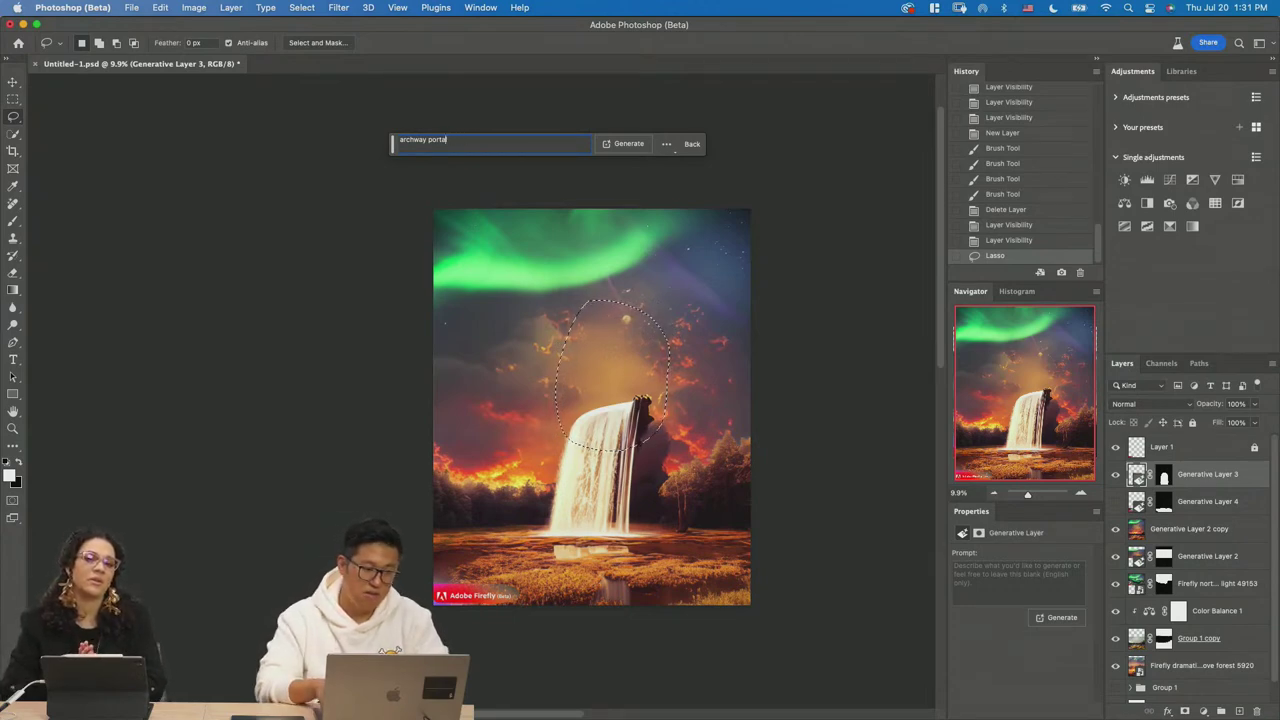
Generate an "archway glowing blue portal" in the selection above the waterfall and choose the second variation.
type("wing blue")
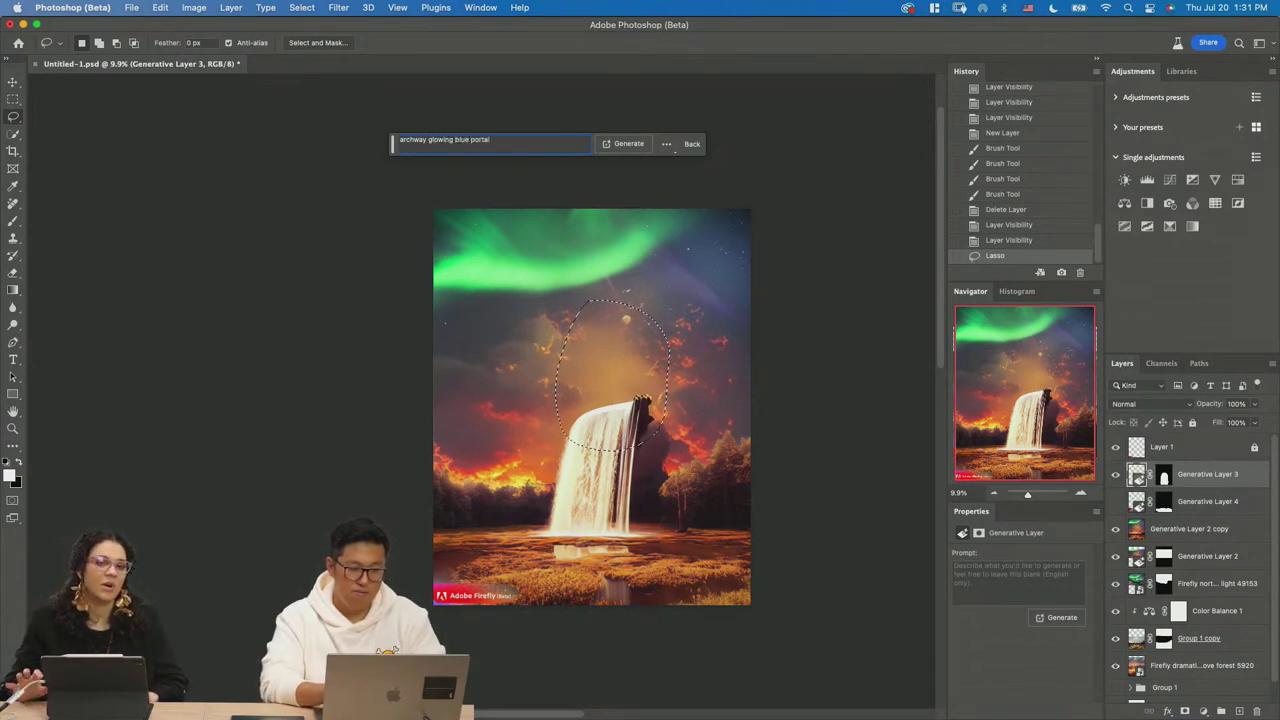
left_click(622, 146)
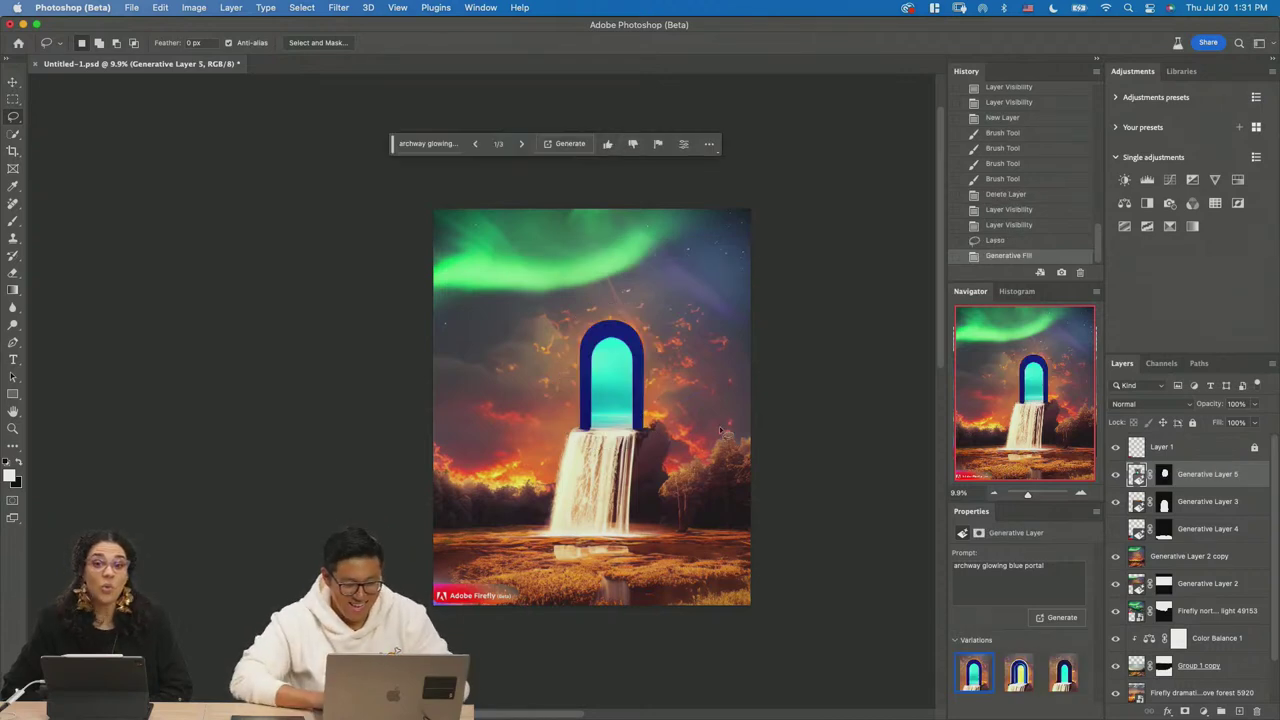
left_click(1020, 673)
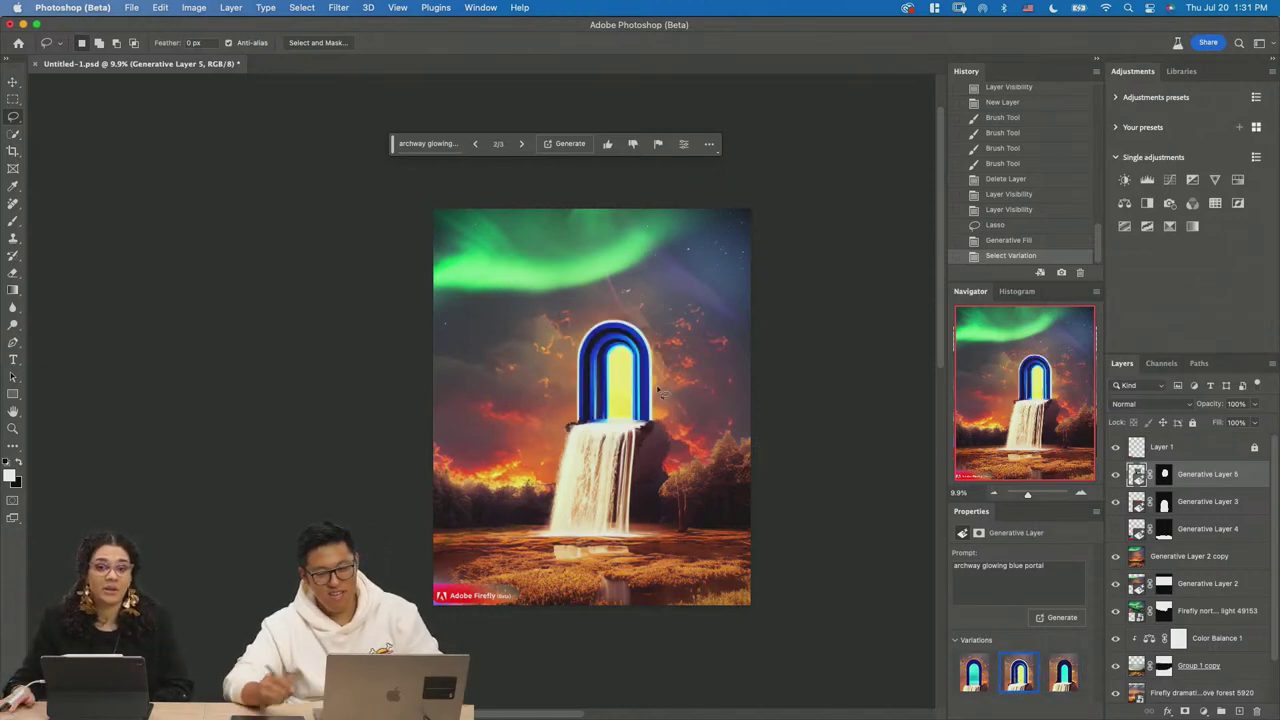
Quick-select the yellow inner opening of the archway and check the selection in Quick Mask.
key("z")
mouse_move(617, 371)
left_mouse_down()
mouse_move(780, 380)
mouse_move(664, 429)
left_mouse_up()
left_click(1239, 711)
key("super+z")
key("w")
mouse_move(662, 337)
left_mouse_down()
mouse_move(623, 343)
mouse_move(630, 380)
left_mouse_up()
key("q")
key("q")
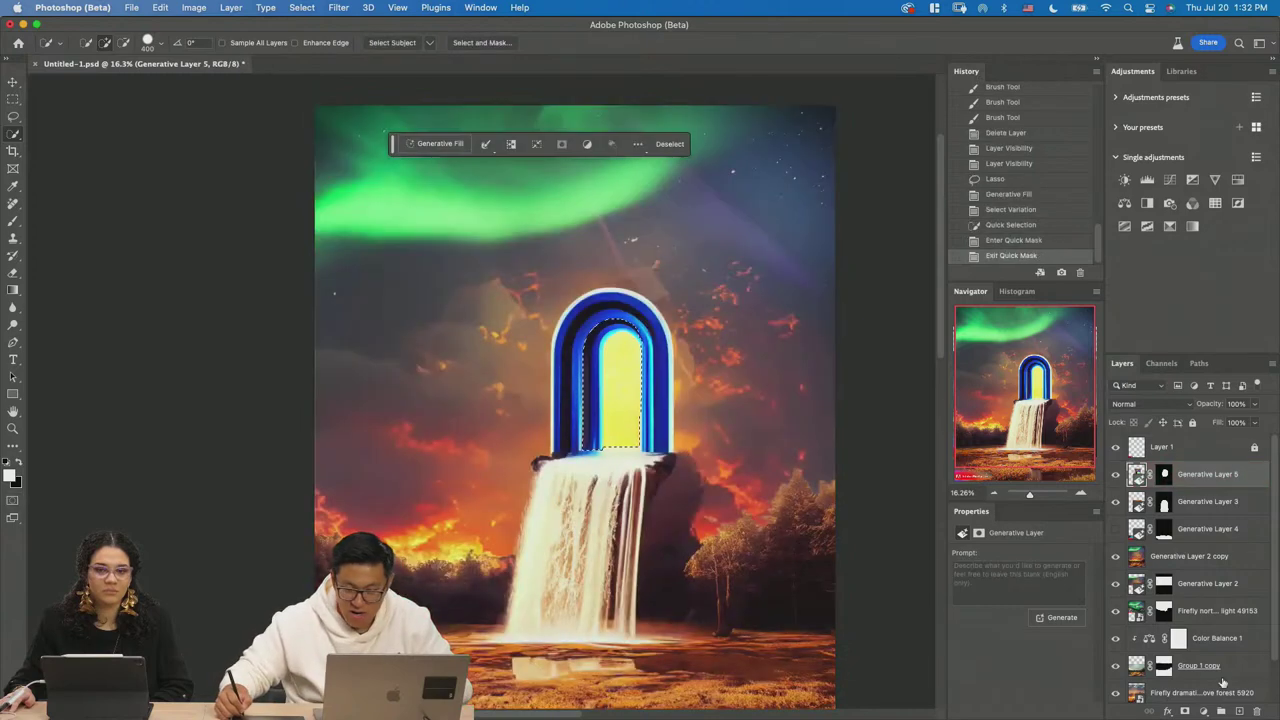
Add a new layer and paint the selected archway opening with a bright turquoise-green foreground color.
left_click(1239, 711)
key("i")
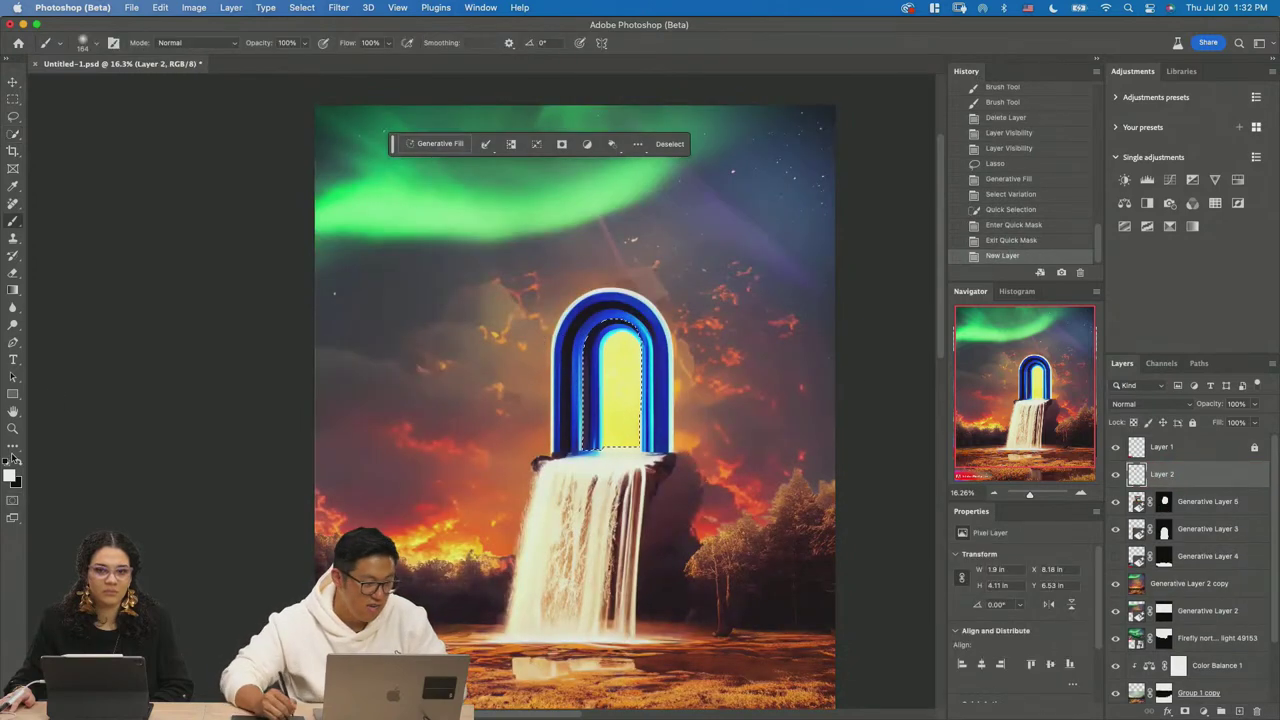
left_click(12, 477)
left_click(845, 362)
left_click(805, 285)
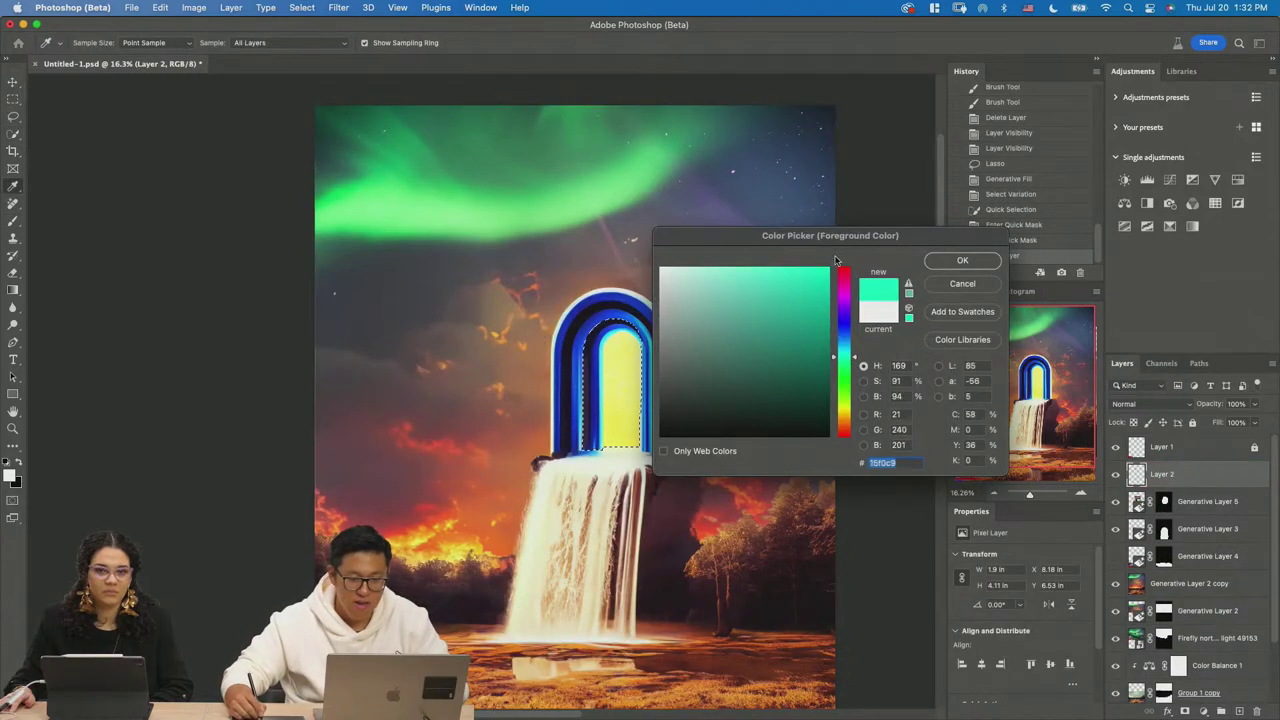
left_click(962, 260)
key("b")
left_click_drag(621, 285, 618, 410)
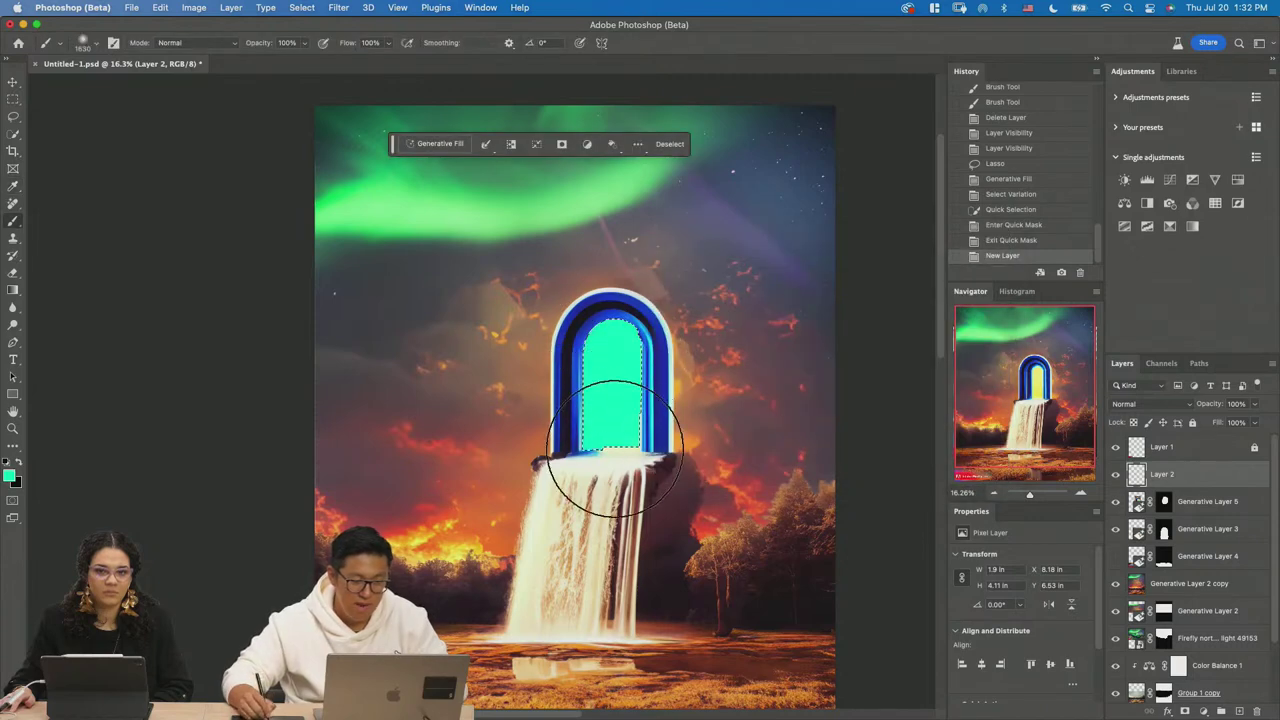
Deselect the opening and soften the turquoise fill with a 23.3-pixel Gaussian Blur, keeping the Normal blend mode.
key("super+d")
key("m")
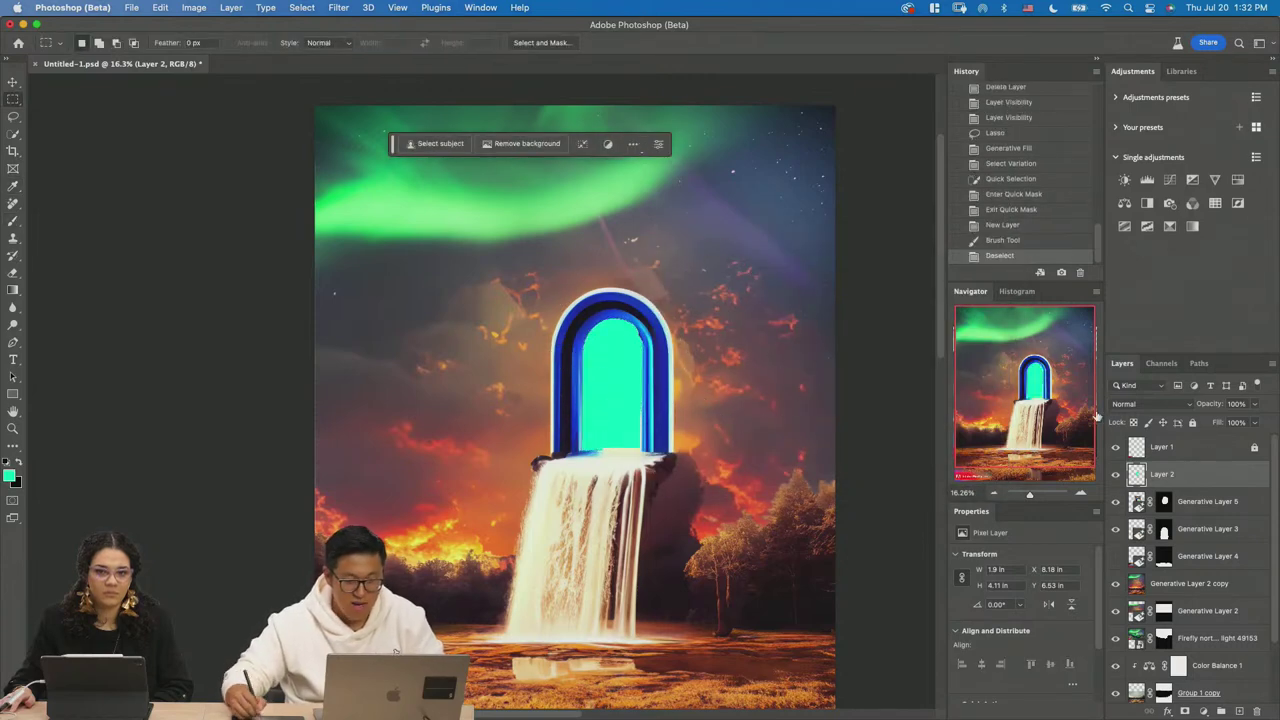
left_click(1158, 404)
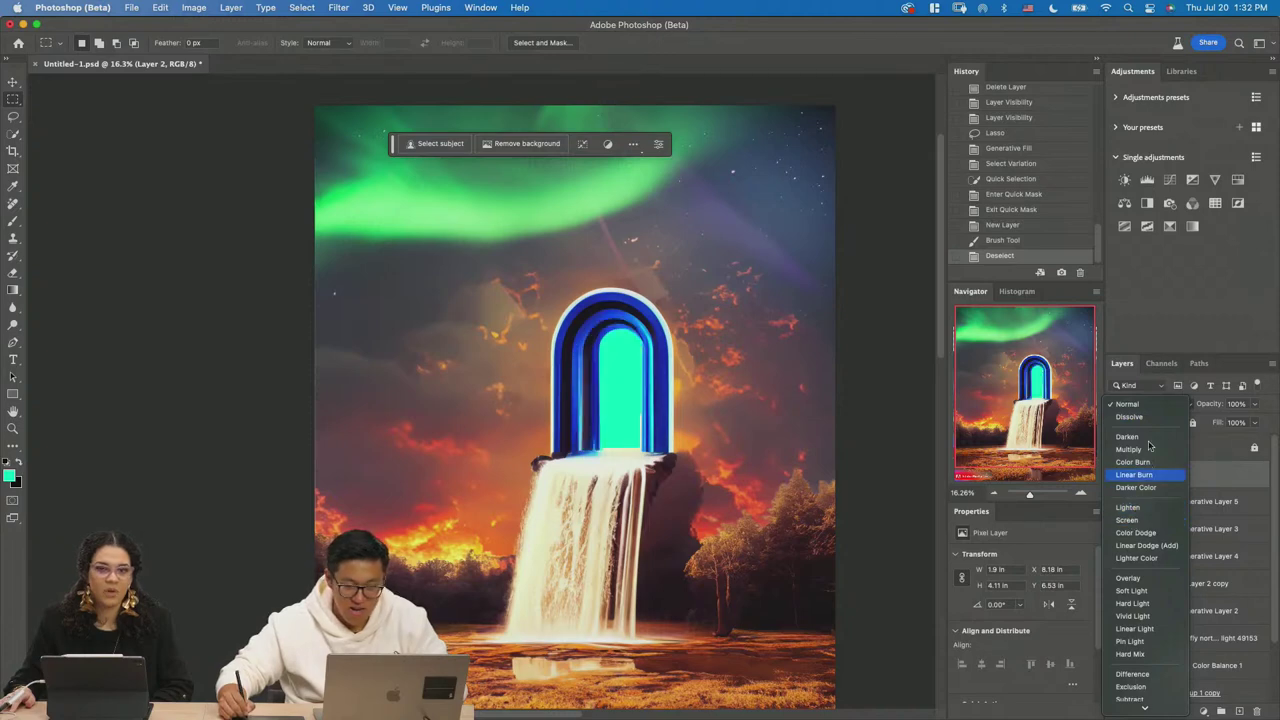
left_click(1127, 404)
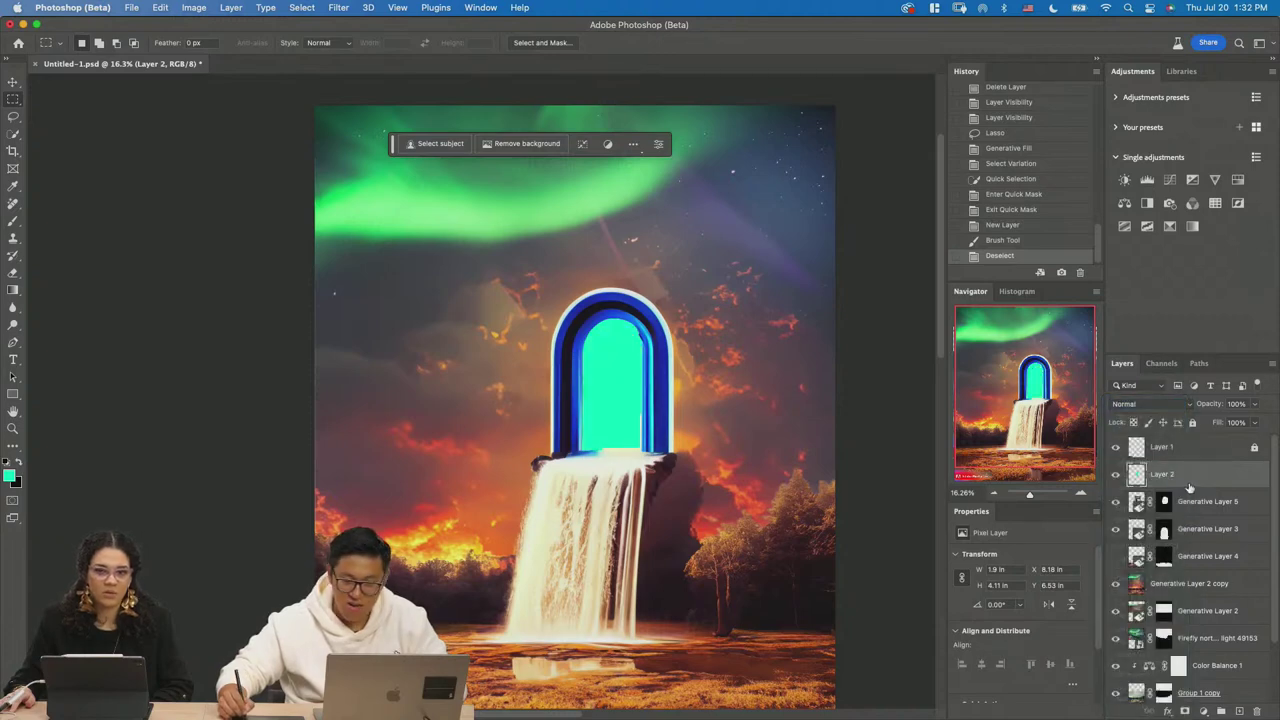
left_click(338, 7)
mouse_move(463, 191)
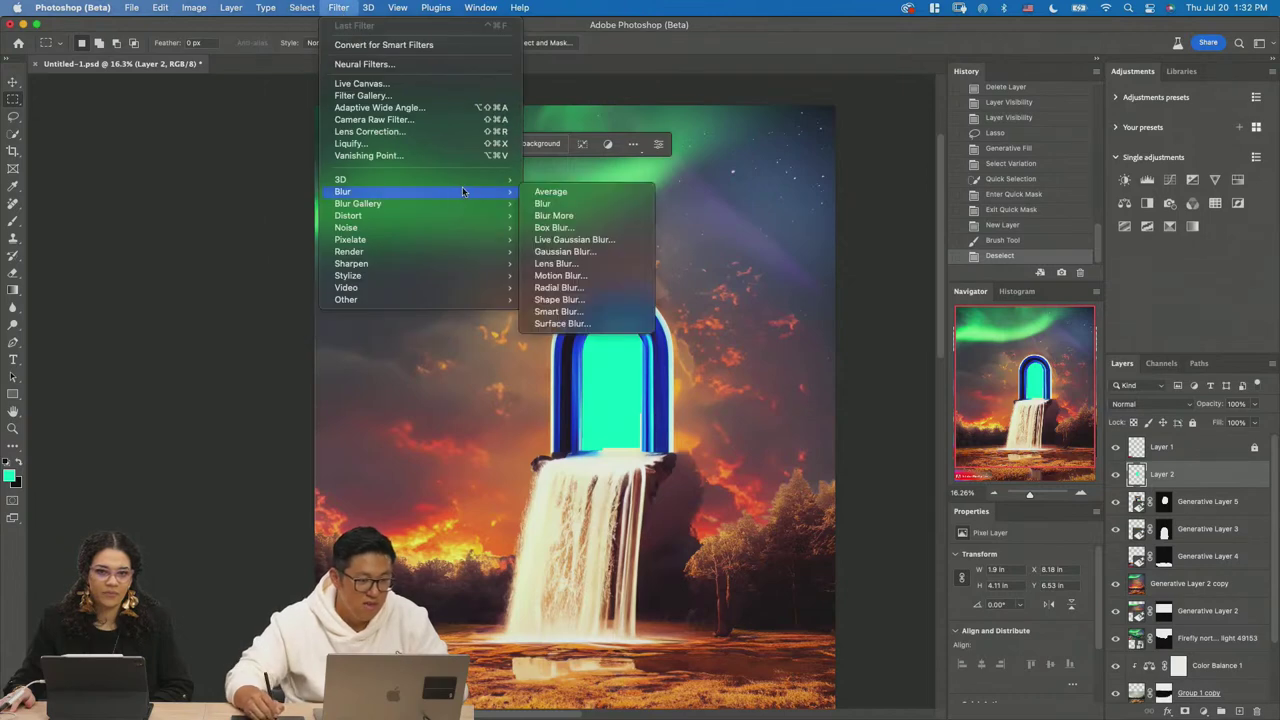
left_click(593, 253)
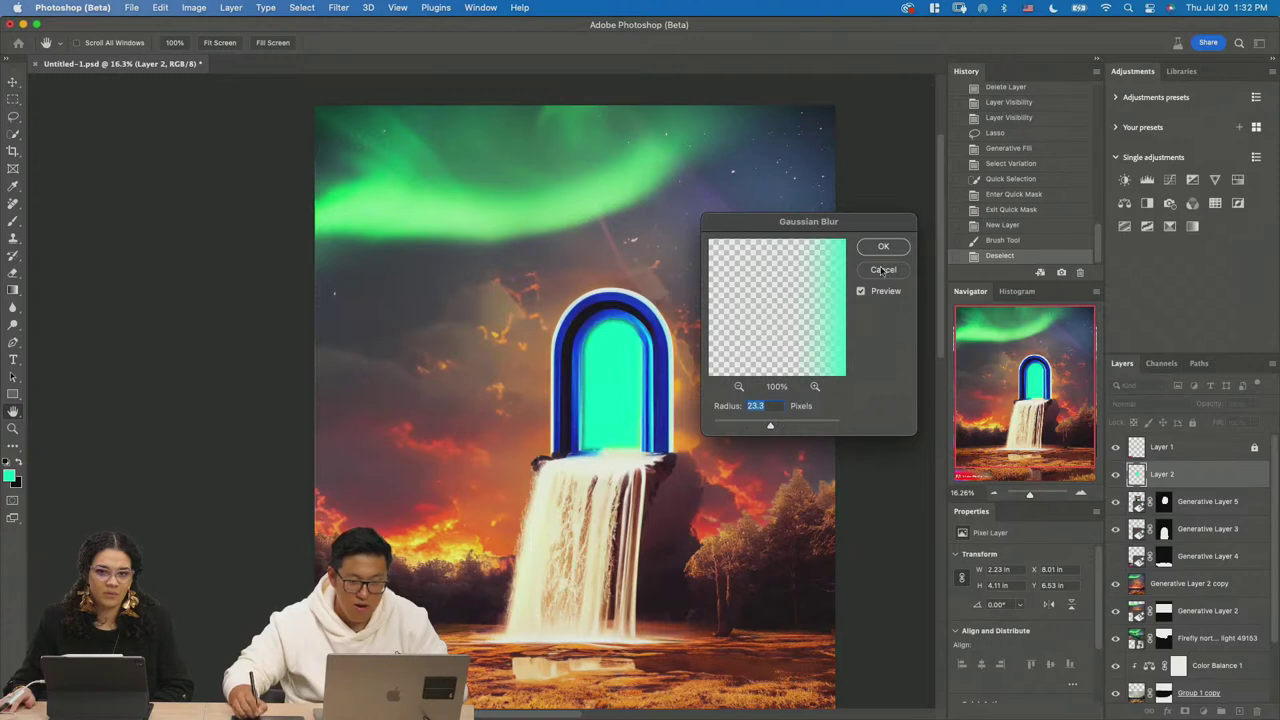
left_click(884, 247)
left_click(1115, 475)
left_click(1115, 475)
Try enlarging the turquoise fill to about 140% over the archway, undo the transform, and delete the fill layer.
key("super+t")
mouse_move(621, 315)
left_mouse_down()
mouse_move(619, 276)
mouse_move(618, 318)
left_mouse_up()
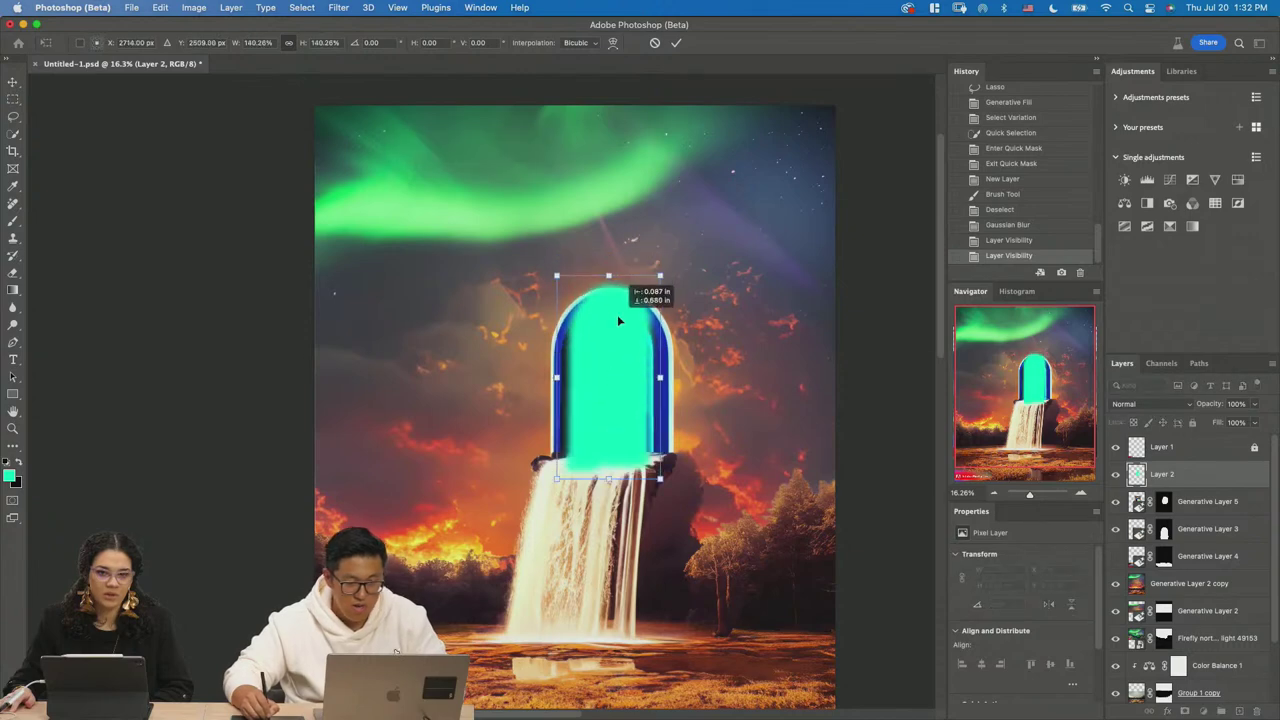
key("Return")
left_click(1150, 404)
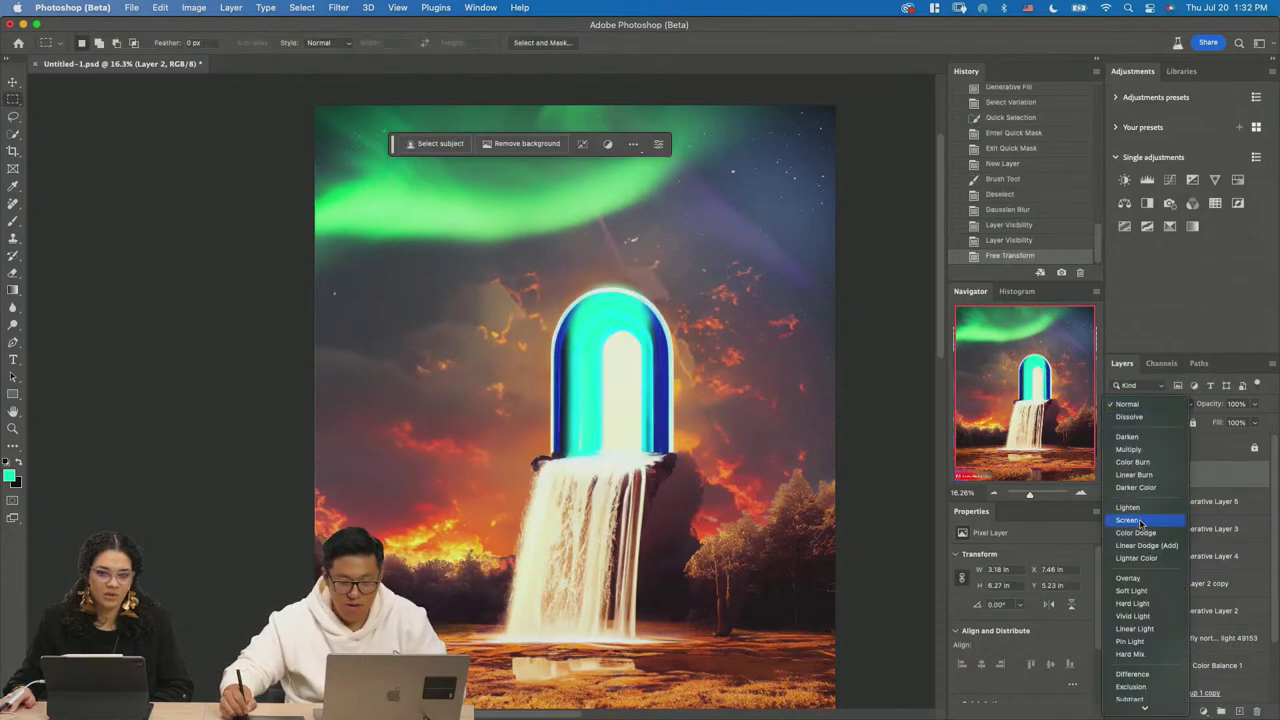
key("Escape")
key("super+z")
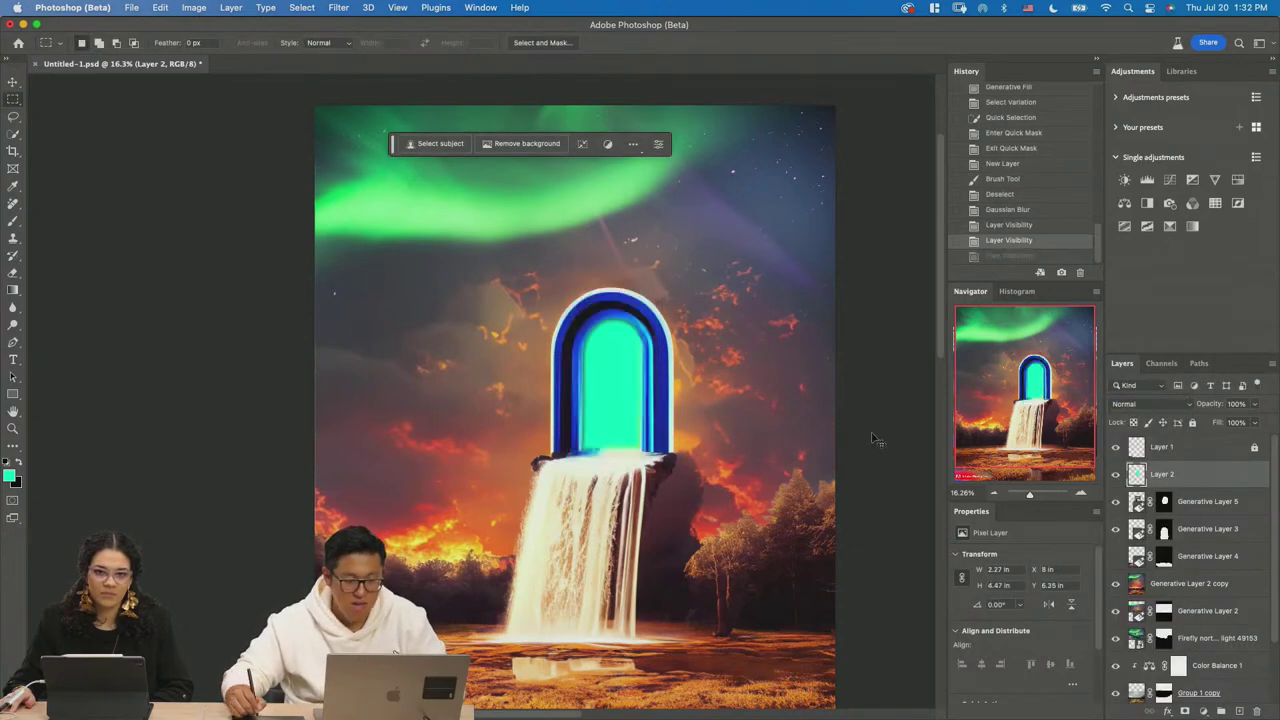
left_click(1114, 476)
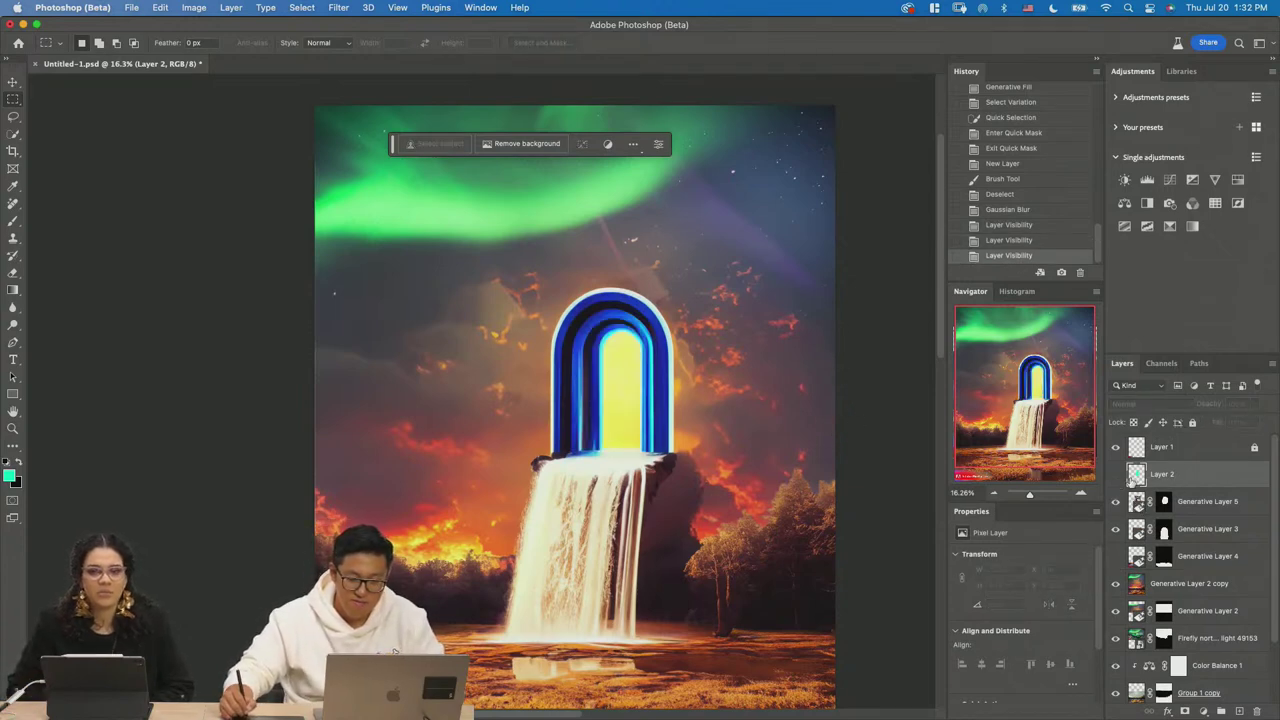
key("Delete")
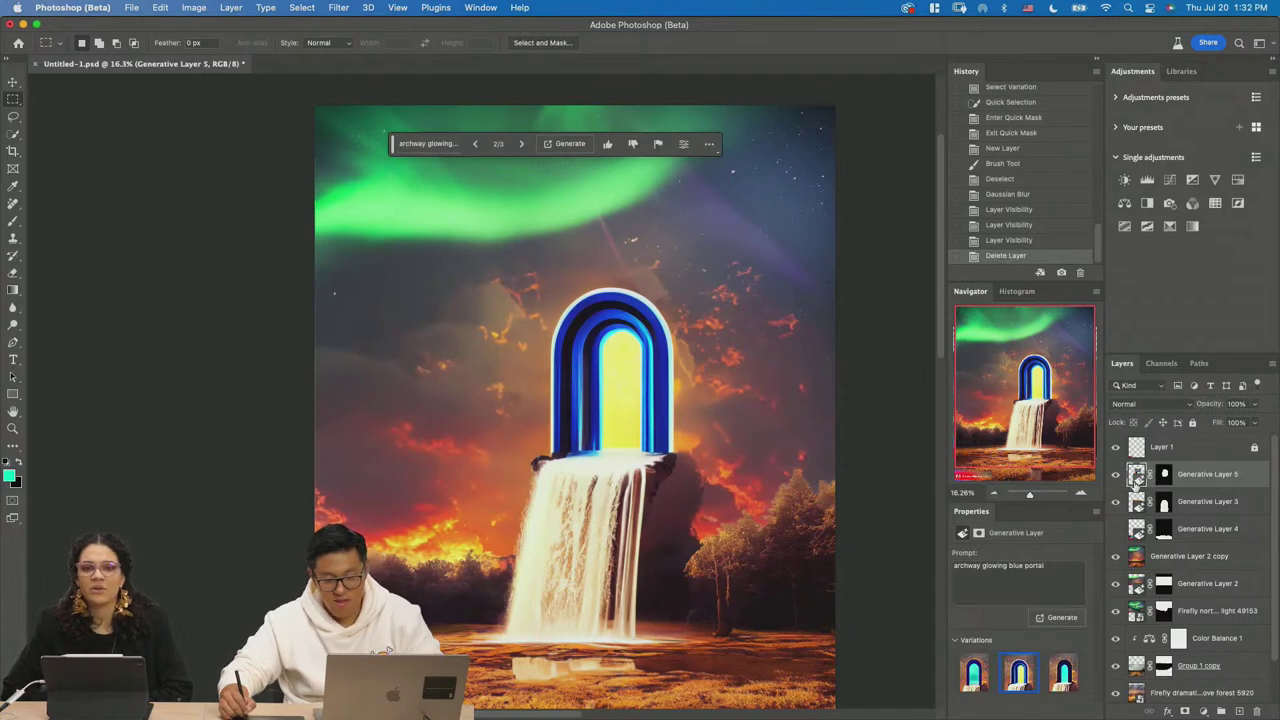
Generate more variations of the archway portal, try the second one, and delete the archway layer.
left_click(1062, 618)
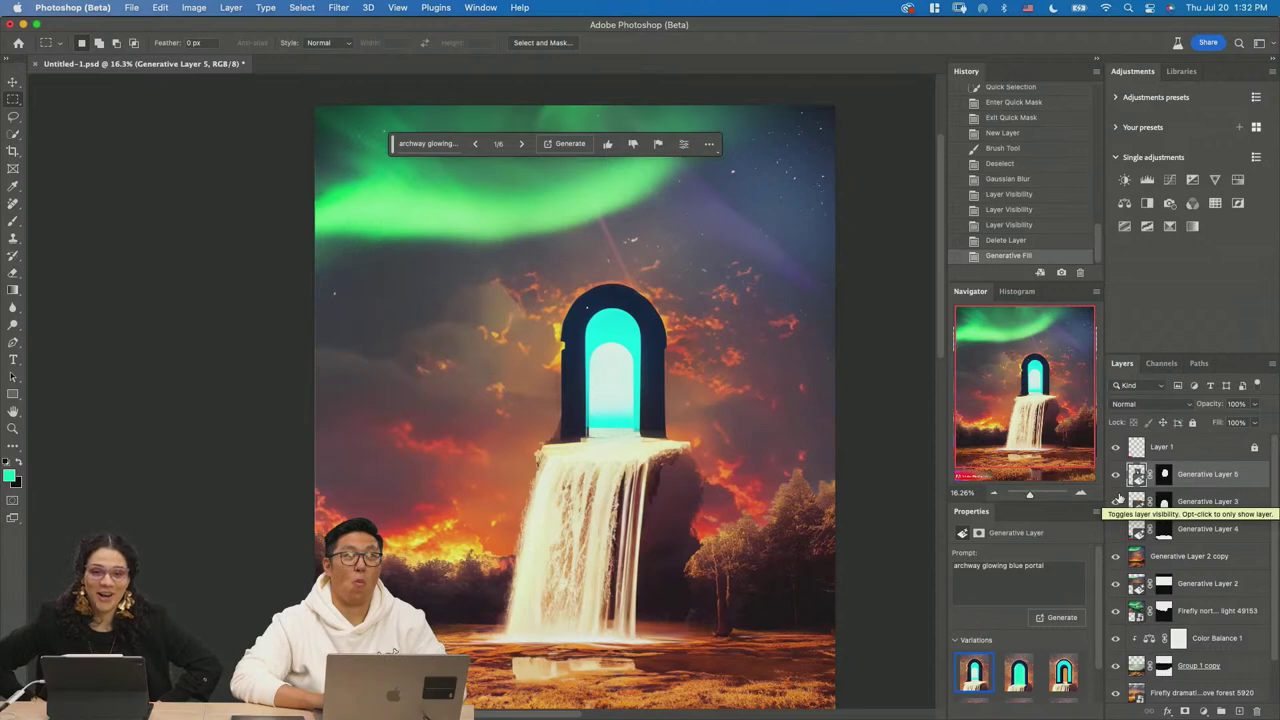
left_click(1017, 684)
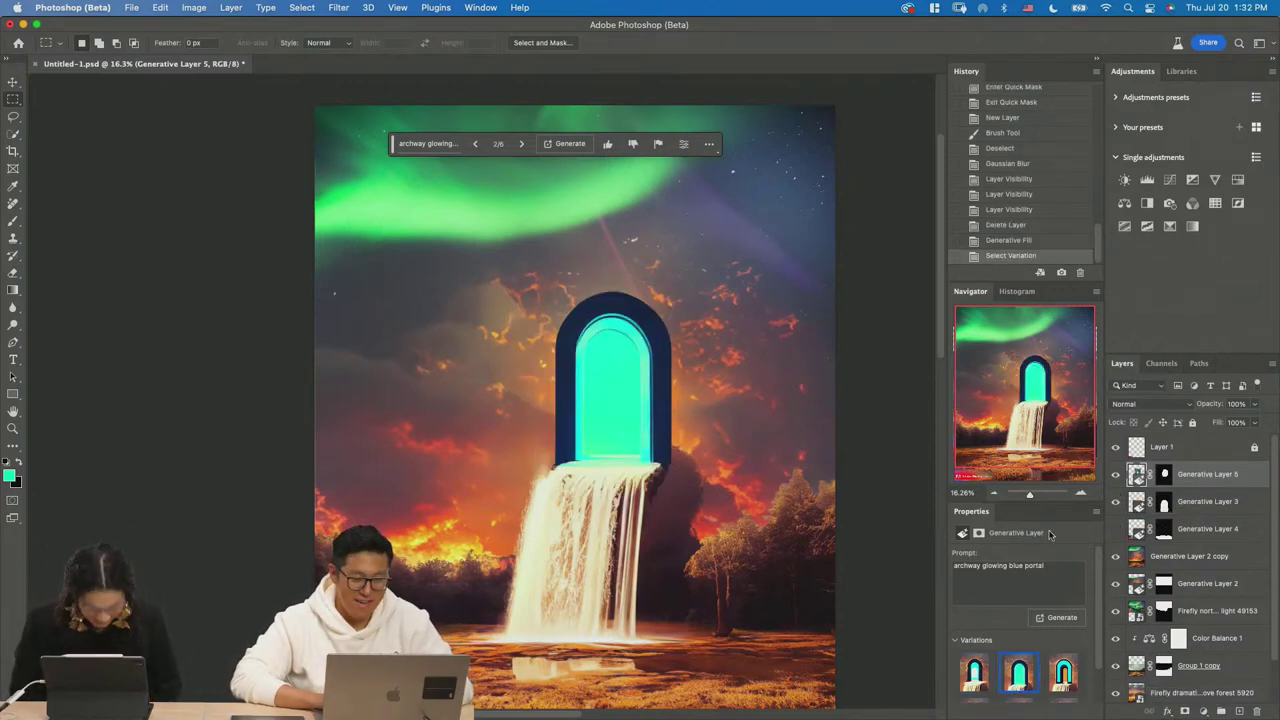
key("Delete")
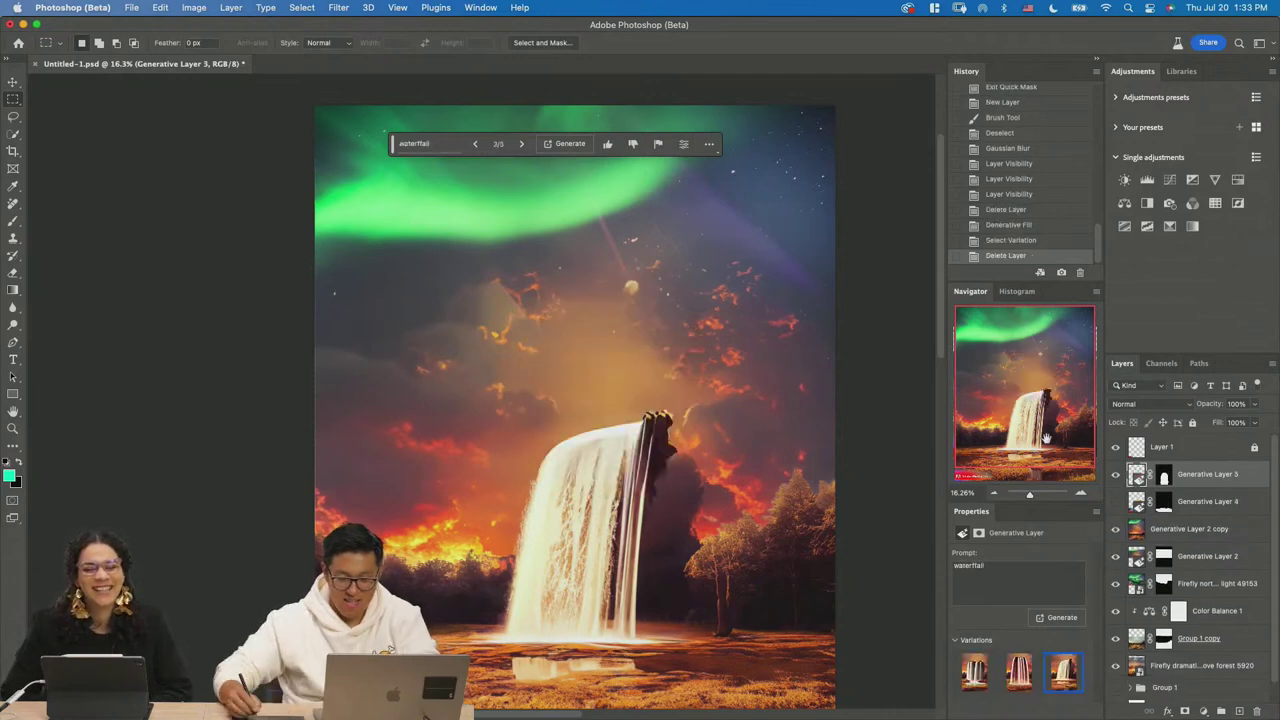
On a new layer, draw an upright elliptical selection above the waterfall, paint it turquoise, and deselect.
left_click(1238, 711)
key("shift+m")
mouse_move(563, 289)
left_mouse_down()
mouse_move(600, 398)
mouse_move(650, 434)
left_mouse_up()
key("cmd+z")
mouse_move(563, 289)
left_mouse_down()
mouse_move(662, 428)
mouse_move(665, 471)
left_mouse_up()
key("b")
mouse_move(551, 344)
left_mouse_down()
mouse_move(594, 457)
mouse_move(643, 406)
mouse_move(660, 350)
left_mouse_up()
key("cmd+d")
Try the turquoise ellipse beneath the waterfall layer, undo the reorder, and set its blend mode to Screen.
key("shift+m")
left_click_drag(1149, 480, 1176, 510)
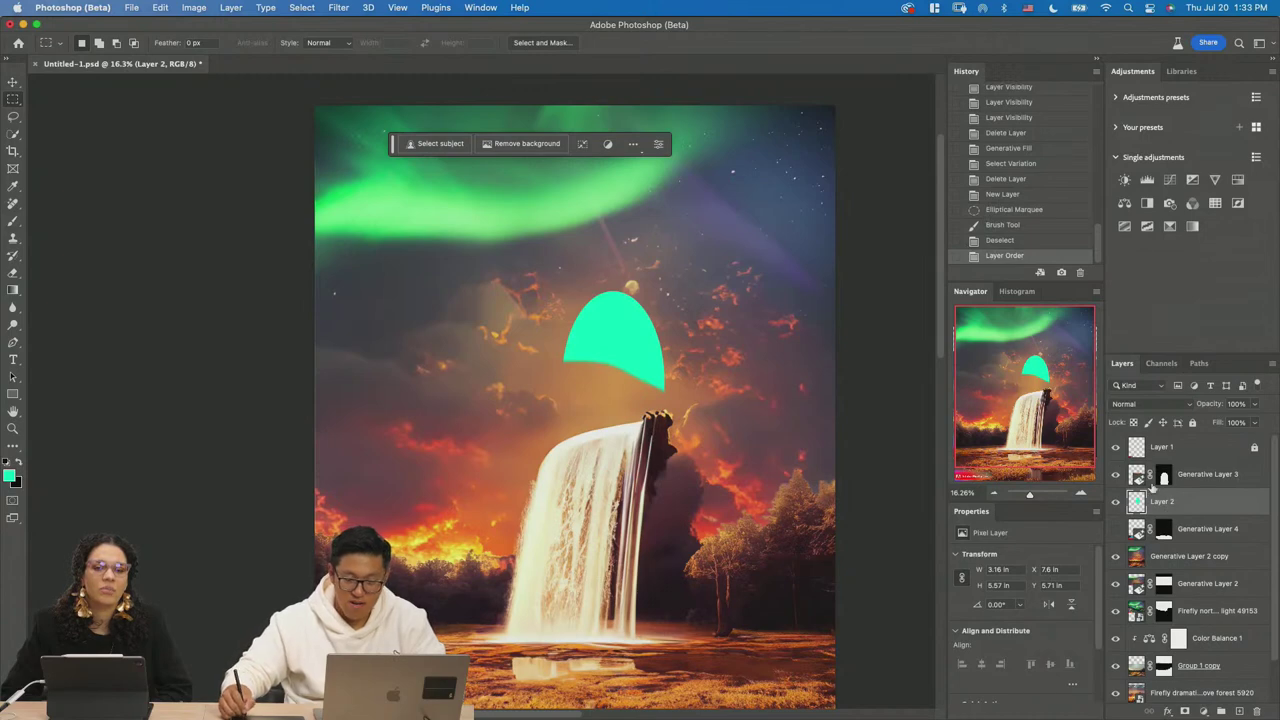
key("cmd+z")
left_click(1148, 404)
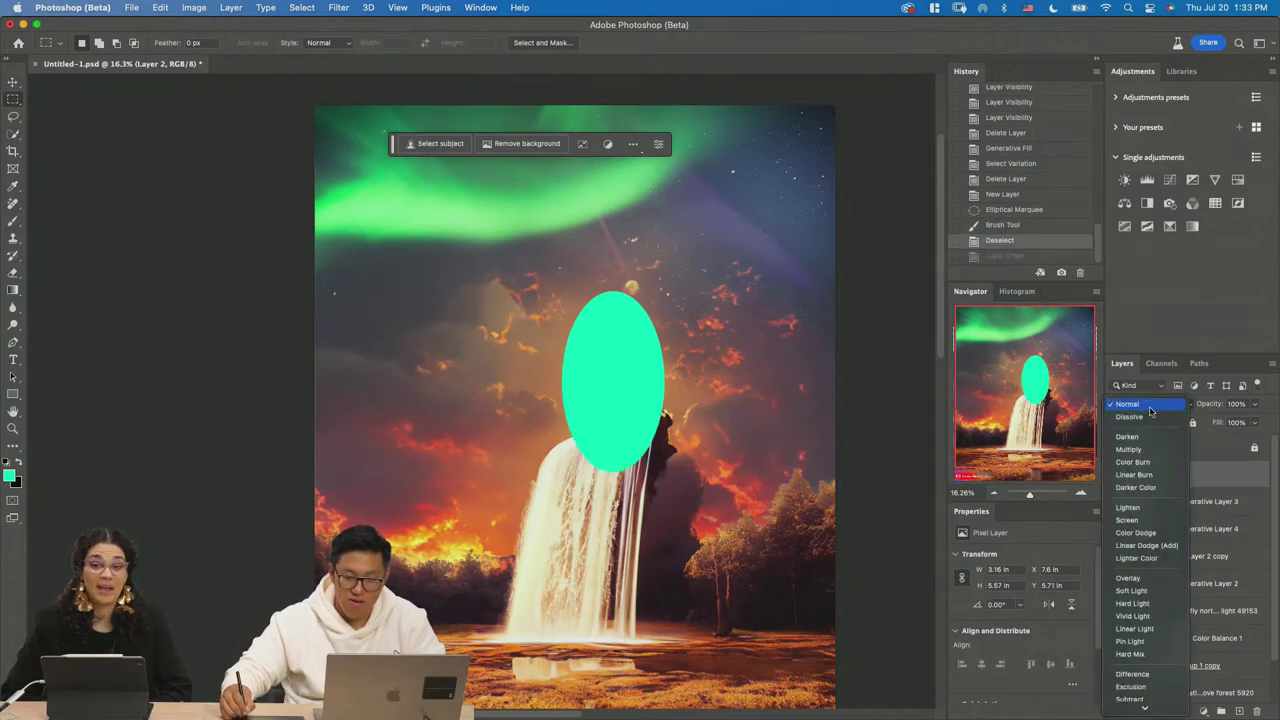
left_click(1128, 520)
Apply a 23.3-pixel Gaussian Blur to the turquoise ellipse, then delete its layer.
left_click(338, 7)
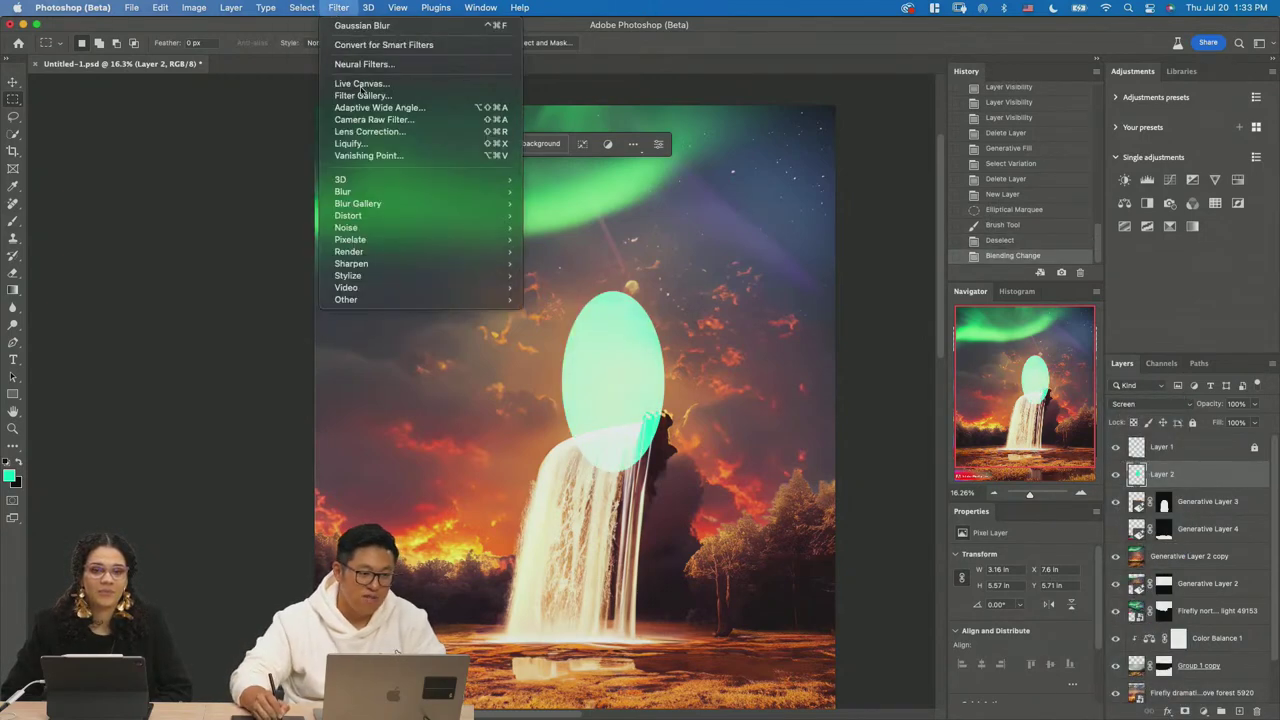
mouse_move(472, 193)
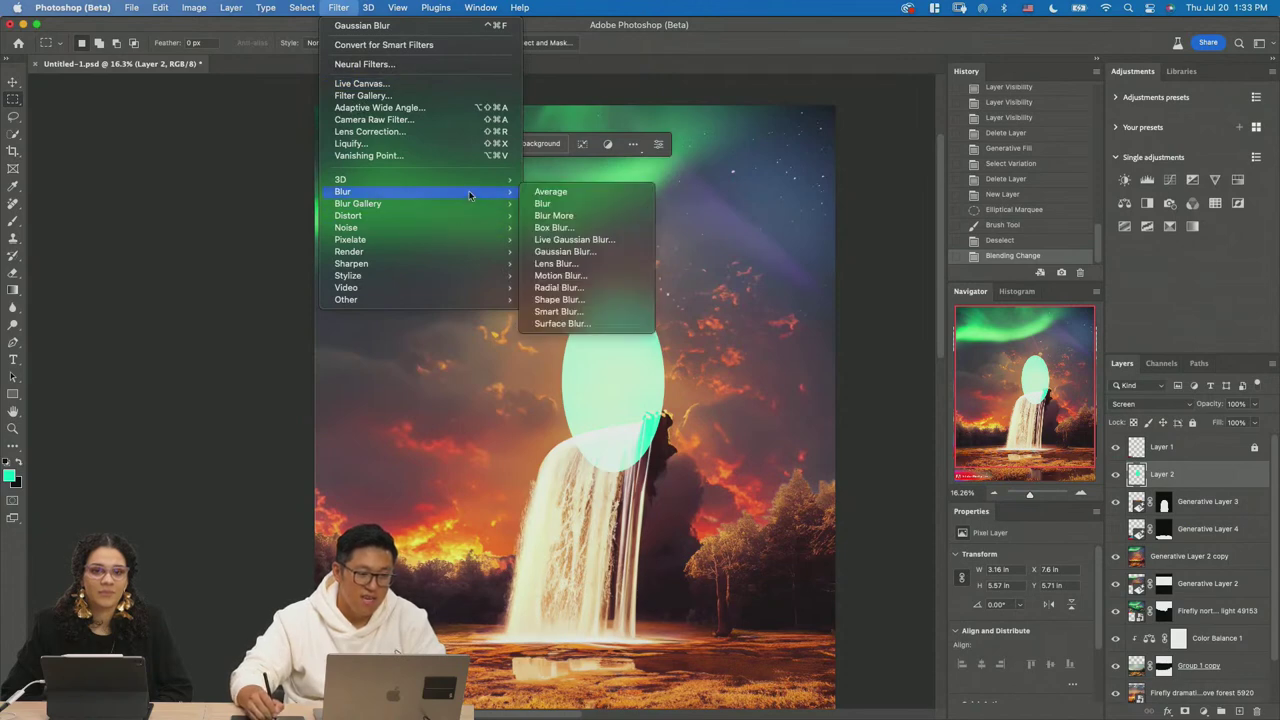
left_click(585, 252)
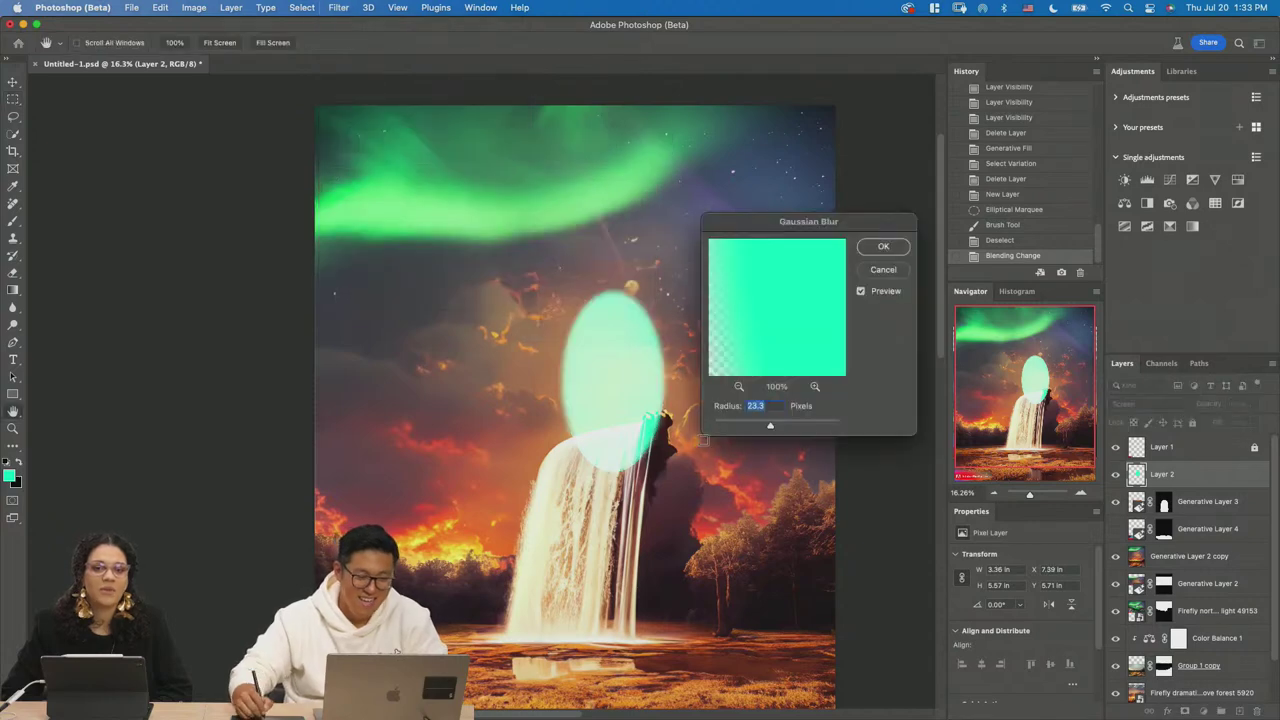
left_click(883, 247)
key("BackSpace")
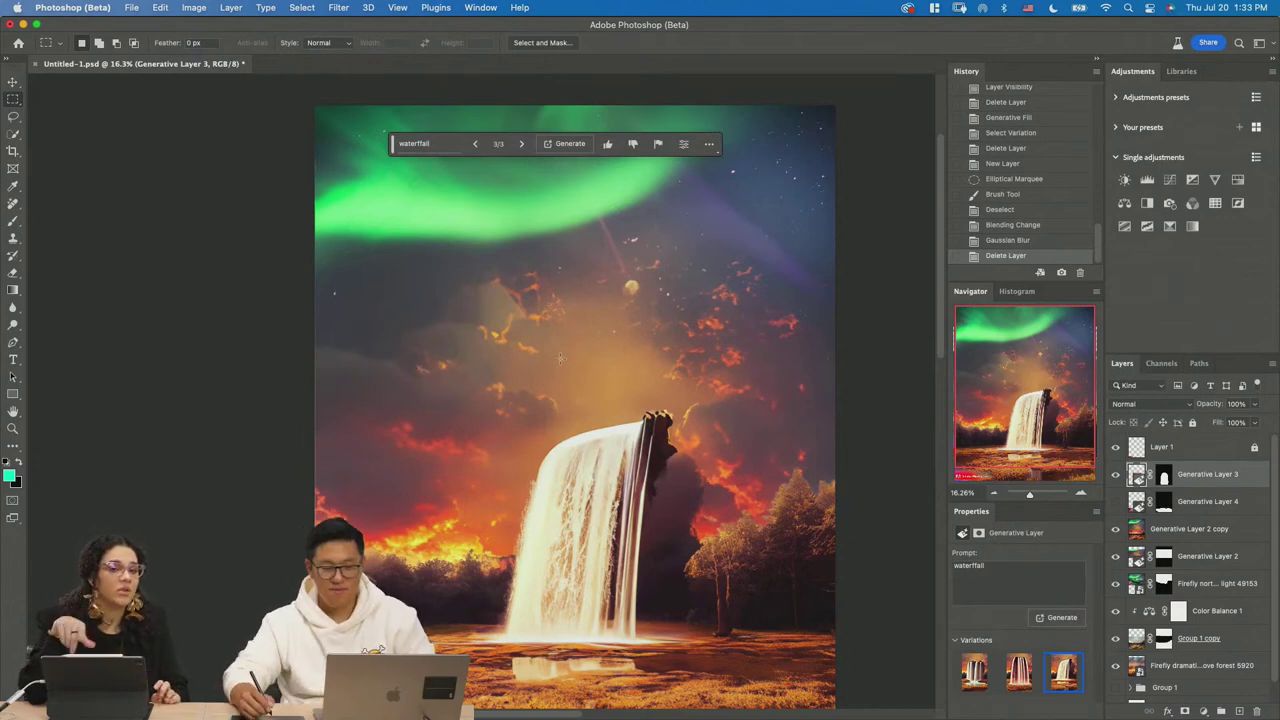
Lasso an arch-shaped area in the sky just above the waterfall, then discard the selection.
key("l")
mouse_move(564, 428)
left_mouse_down()
mouse_move(568, 342)
mouse_move(594, 323)
mouse_move(629, 326)
left_mouse_up()
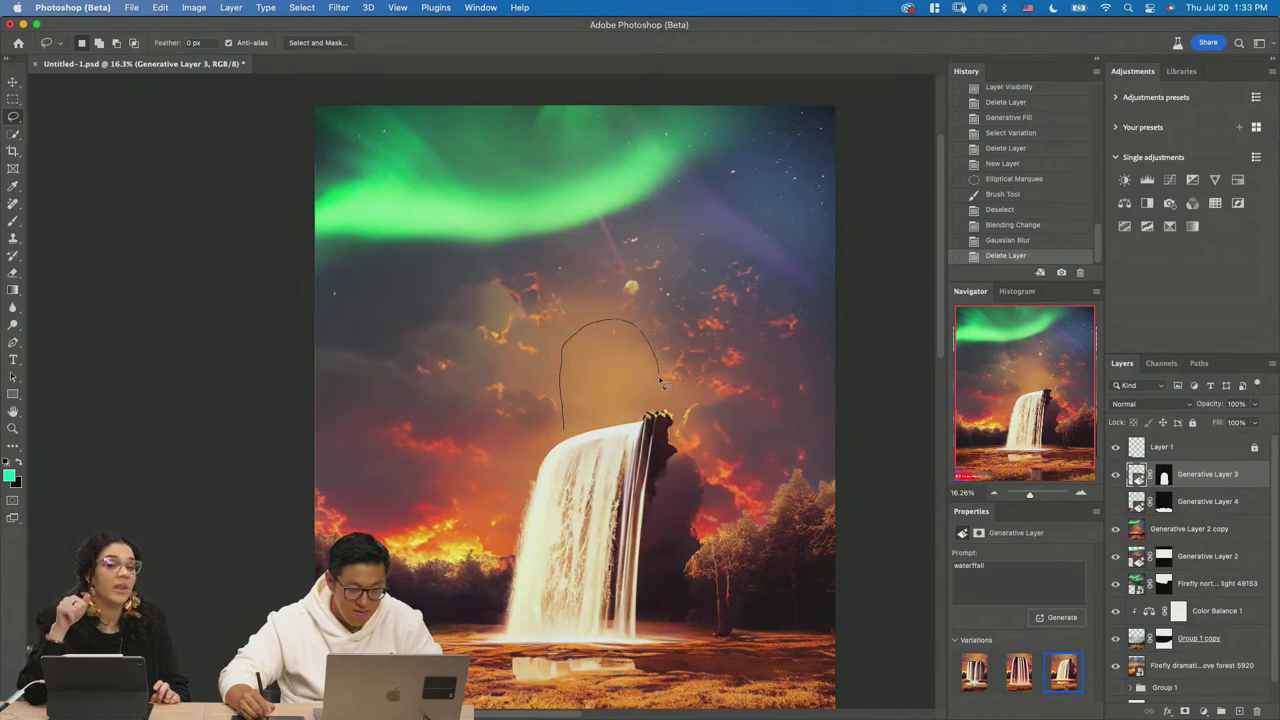
mouse_move(658, 410)
left_mouse_down()
mouse_move(585, 428)
mouse_move(560, 418)
left_mouse_up()
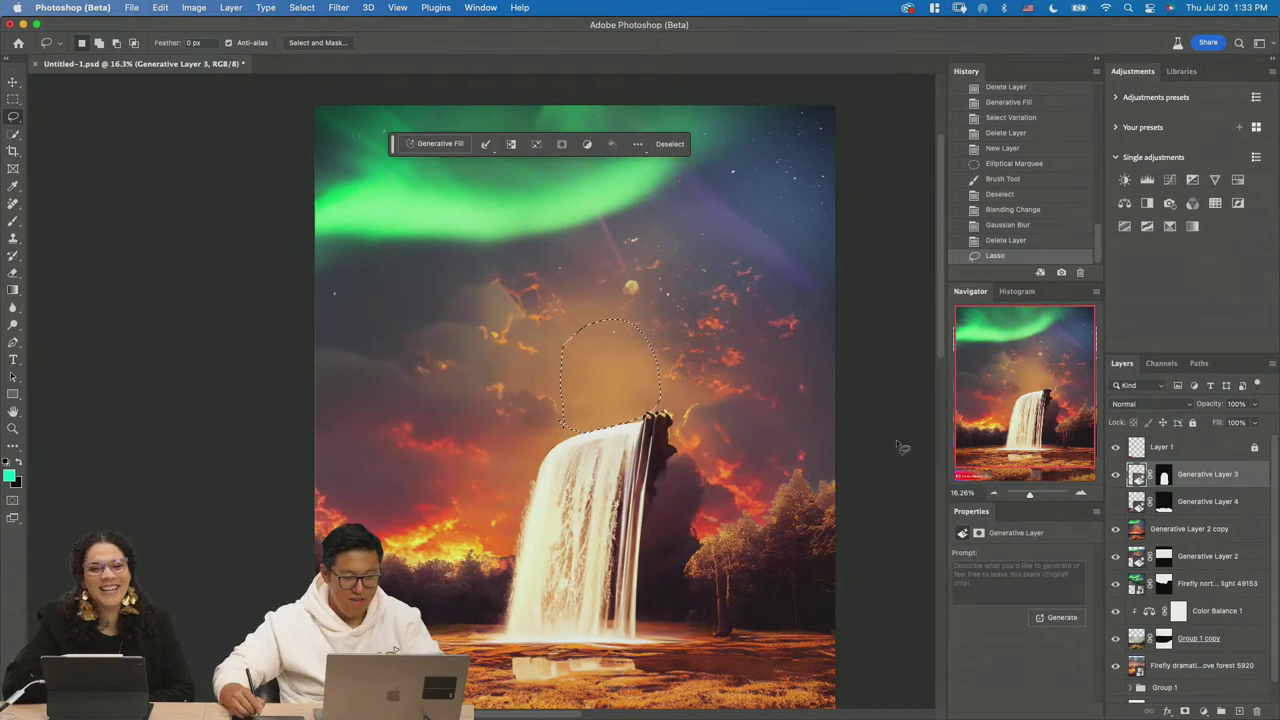
key("z")
left_click_drag(717, 406, 660, 406)
Compare the scene with the waterfall and the blue pool by toggling the visibility of Generative Layers 3 and 4.
left_click(1116, 474)
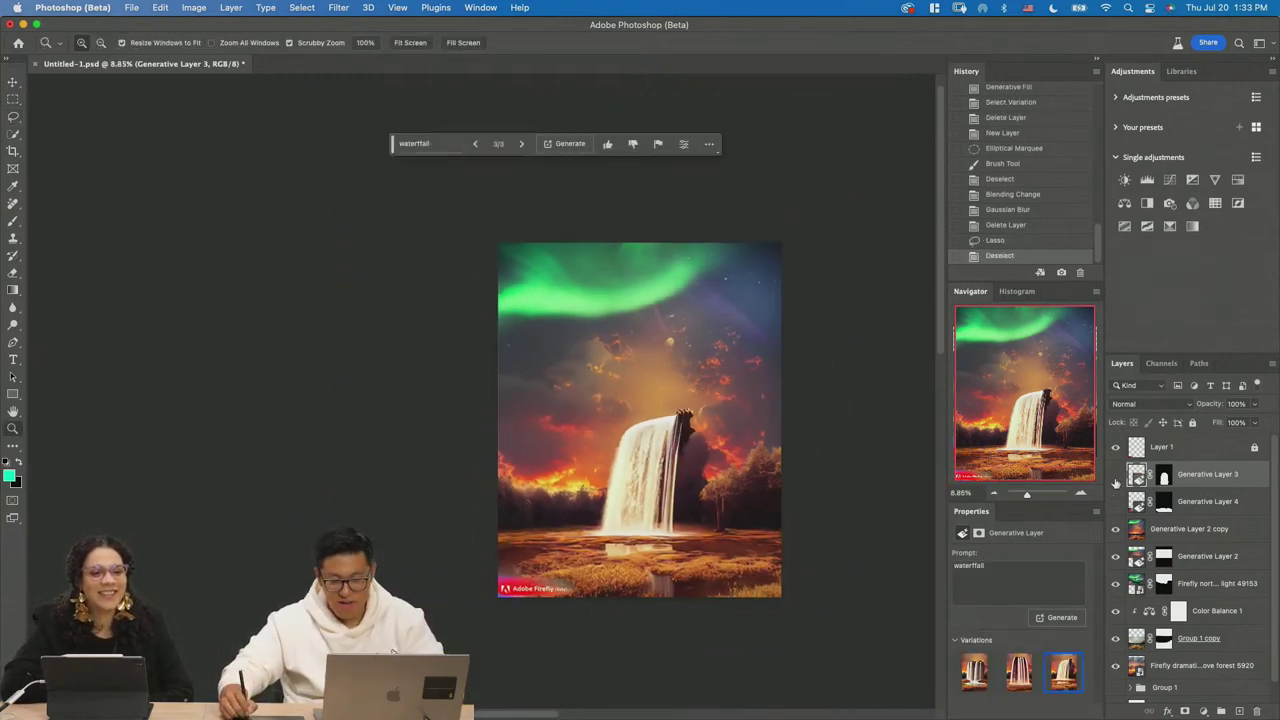
left_click(1116, 501)
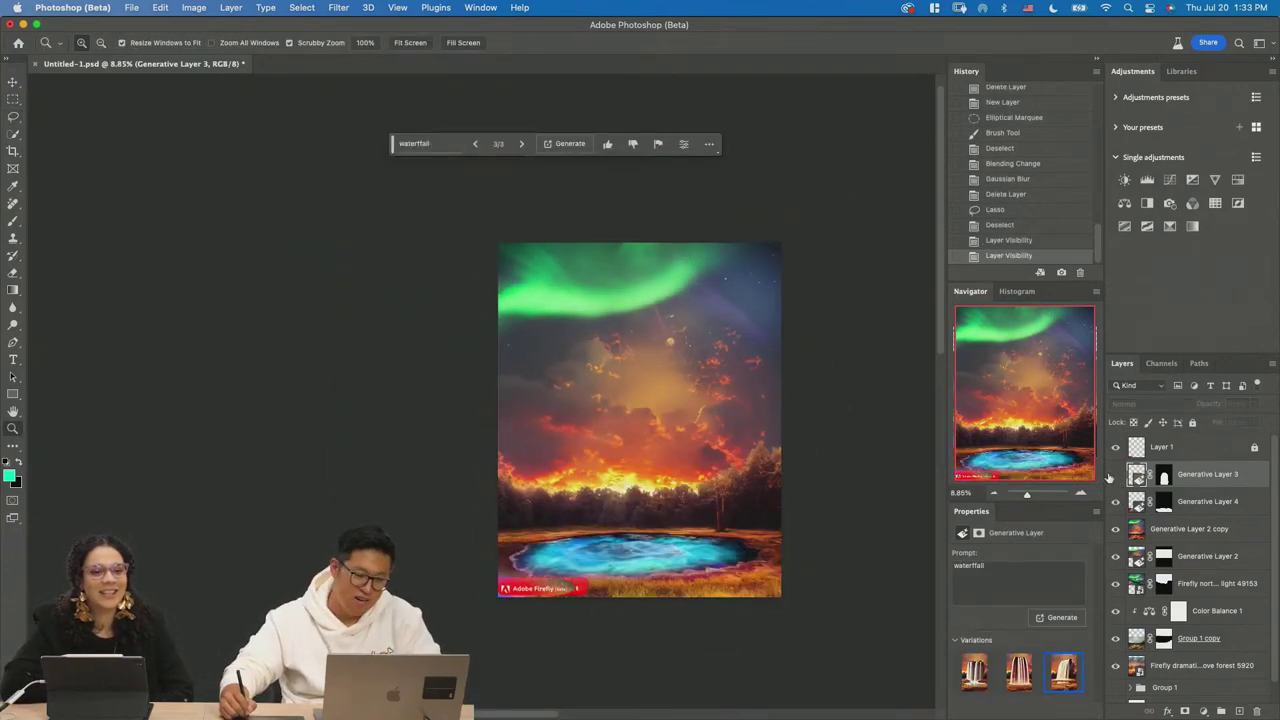
left_click(1116, 501)
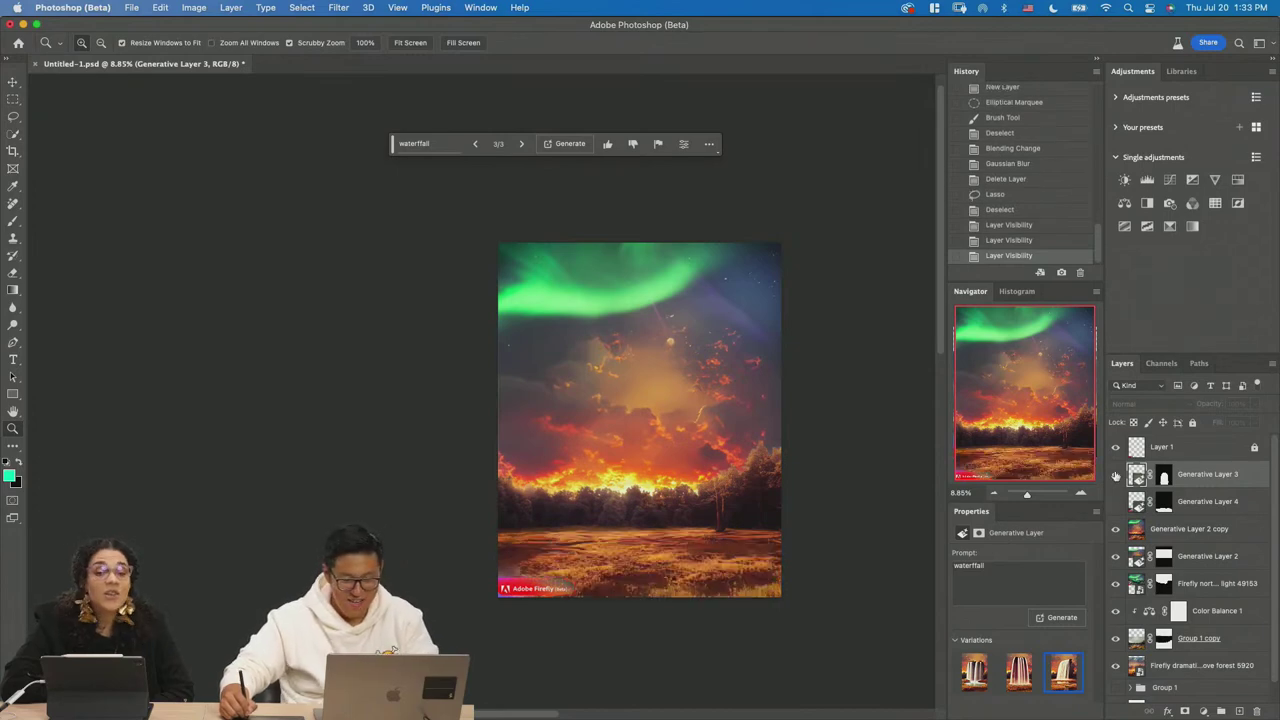
left_click(1116, 474)
left_click_drag(684, 460, 713, 483)
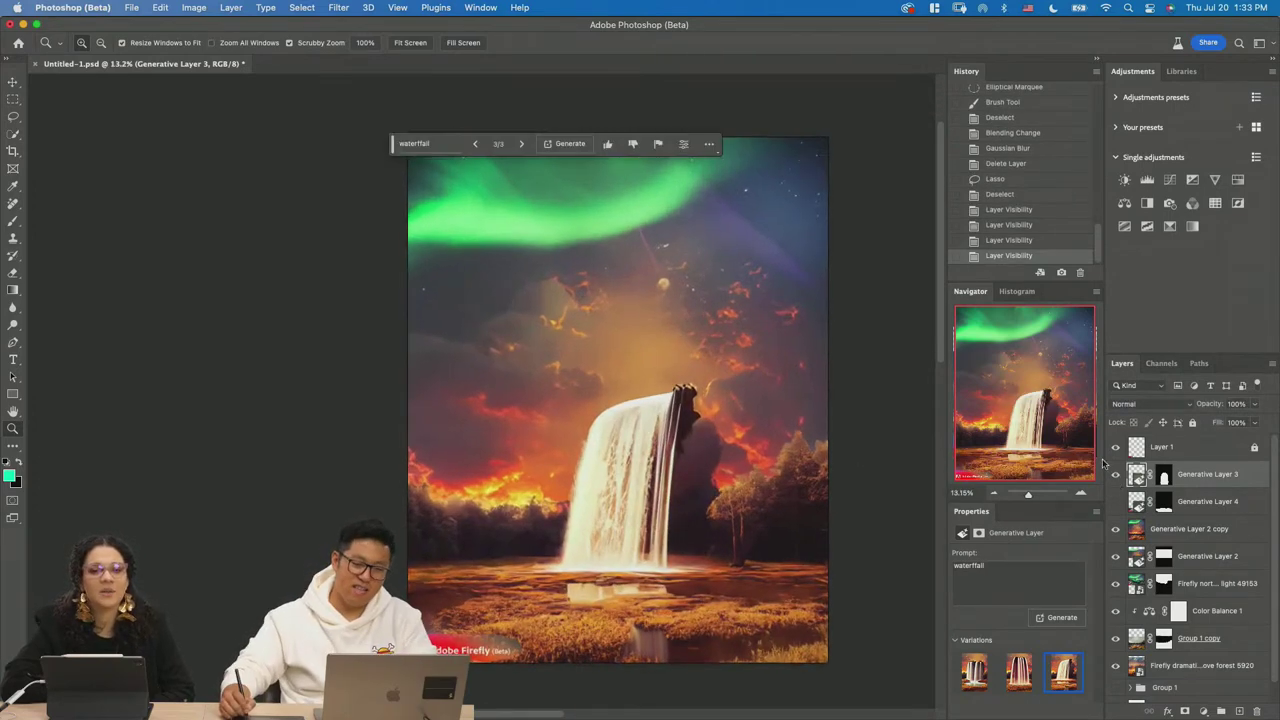
Add a new layer above the waterfall layer and try a lasso selection across the foreground ground, then deselect.
left_click(1239, 712)
key("l")
mouse_move(503, 568)
left_mouse_down()
mouse_move(462, 621)
mouse_move(630, 651)
mouse_move(718, 613)
left_mouse_up()
key("ctrl+d")
key("z")
scroll(718, 613, "down", 3)
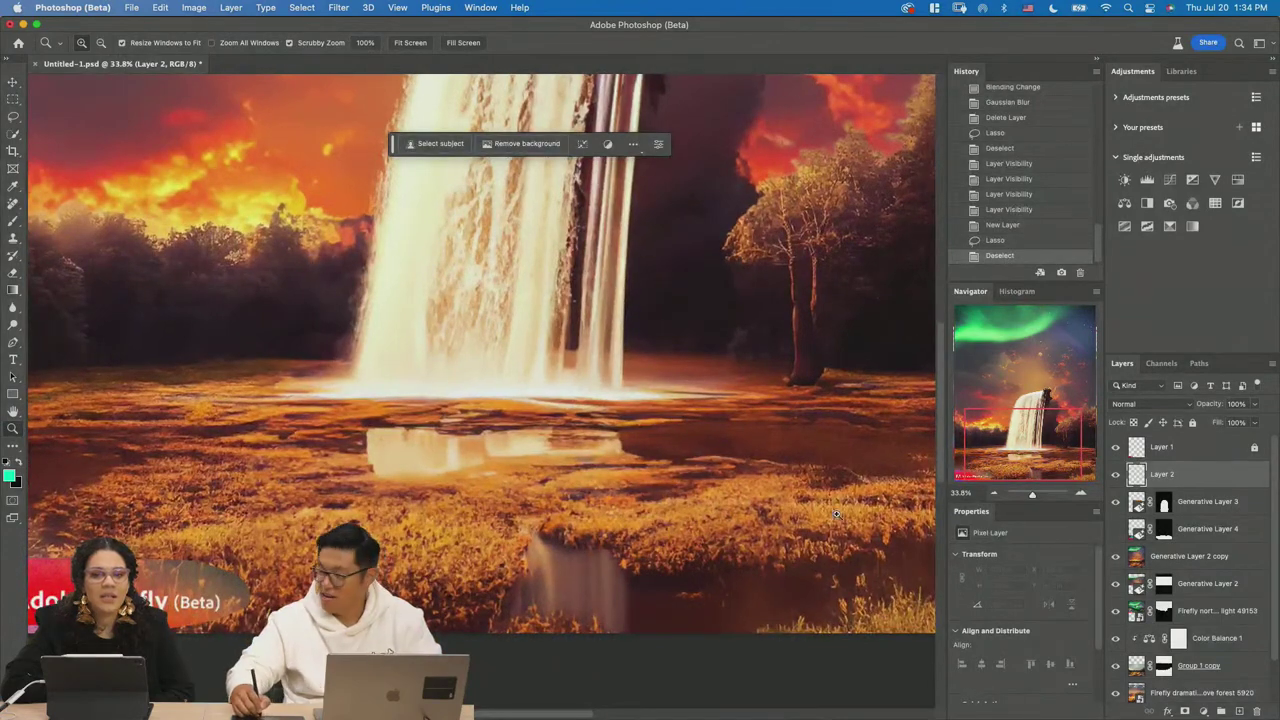
left_click_drag(662, 488, 630, 539)
scroll(630, 539, "up", 2)
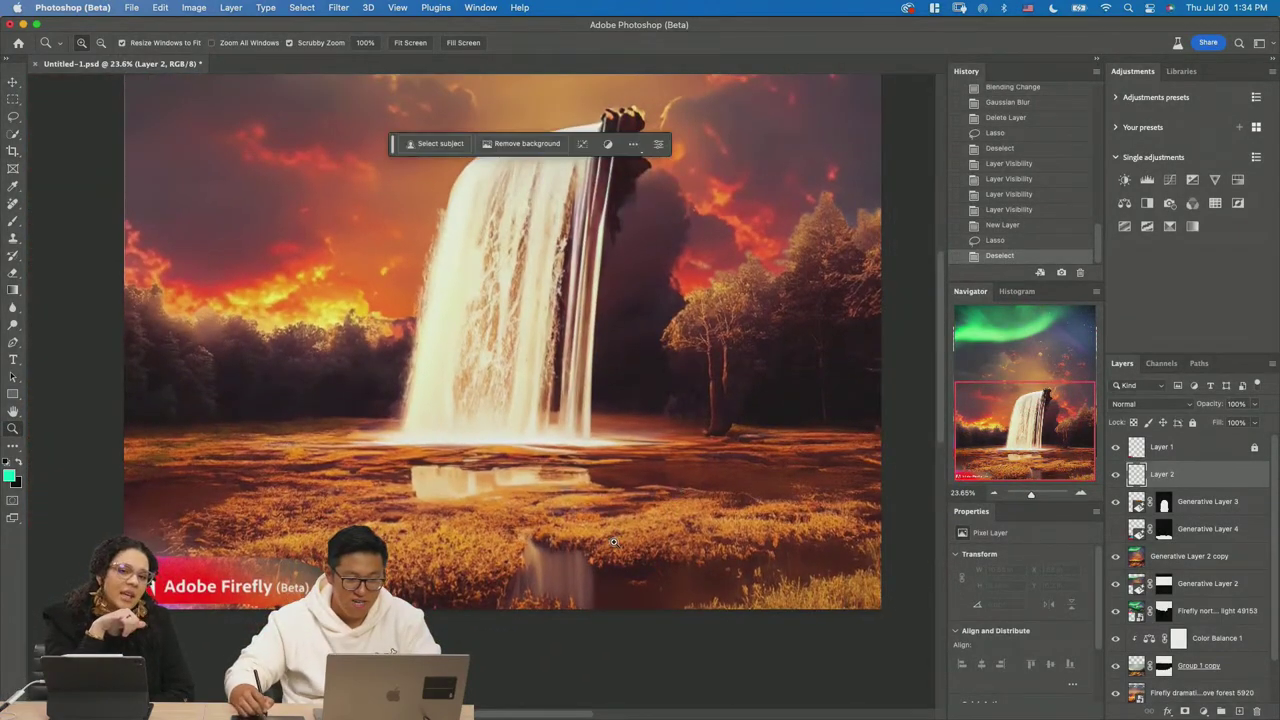
left_click_drag(621, 432, 650, 491)
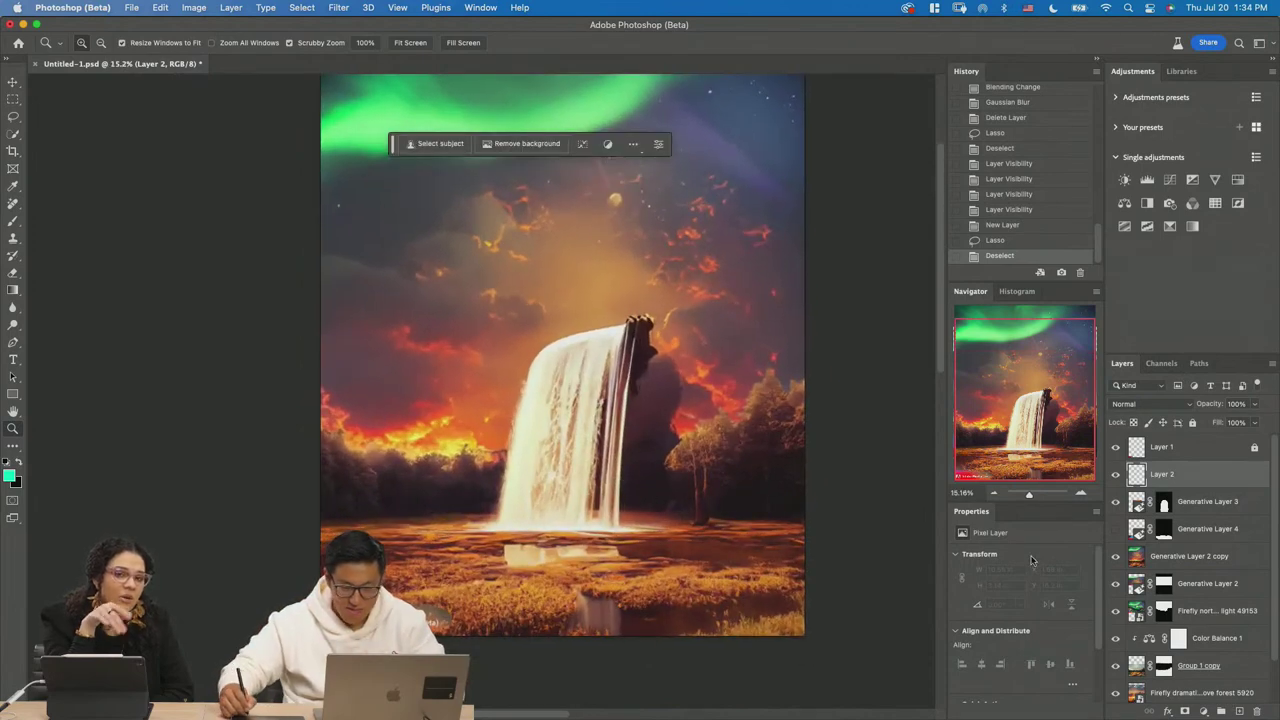
key("l")
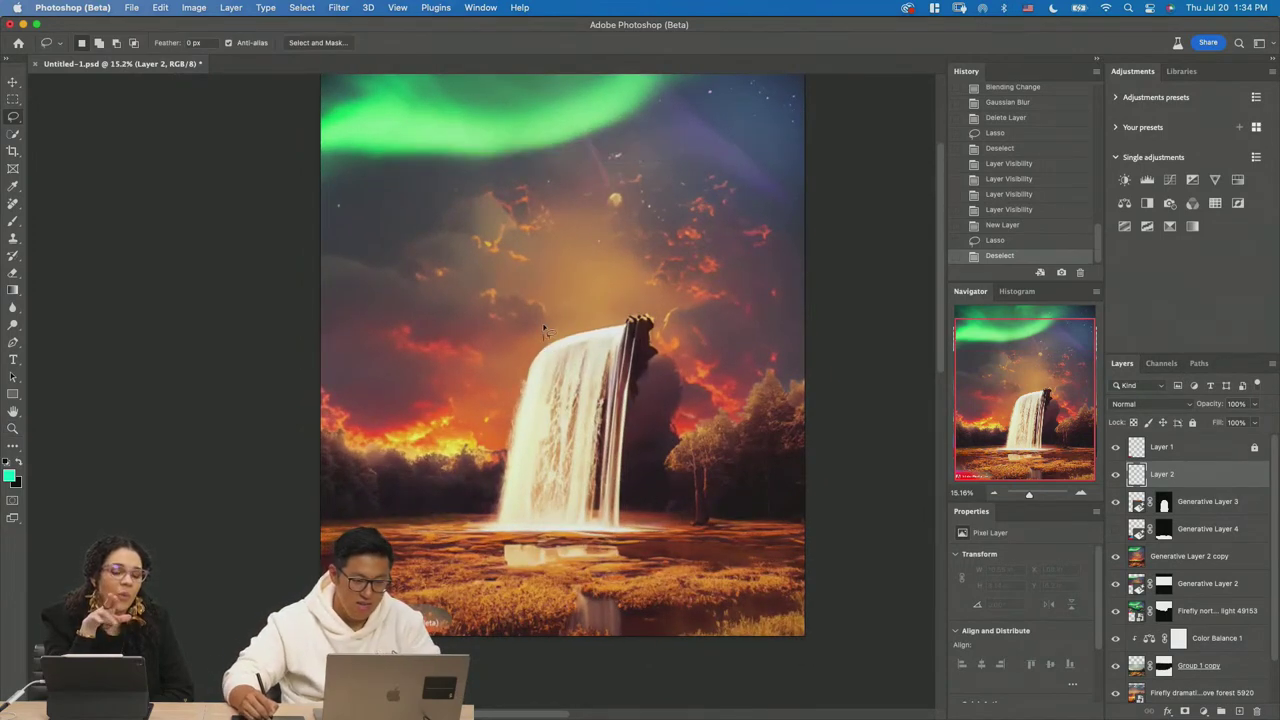
left_click_drag(540, 260, 574, 277)
key("super+z")
Generative Fill a rectangle about 6.3 × 5.4 in at the waterfall's top with the prompt "ruin, archway" and choose the third variation.
key("m")
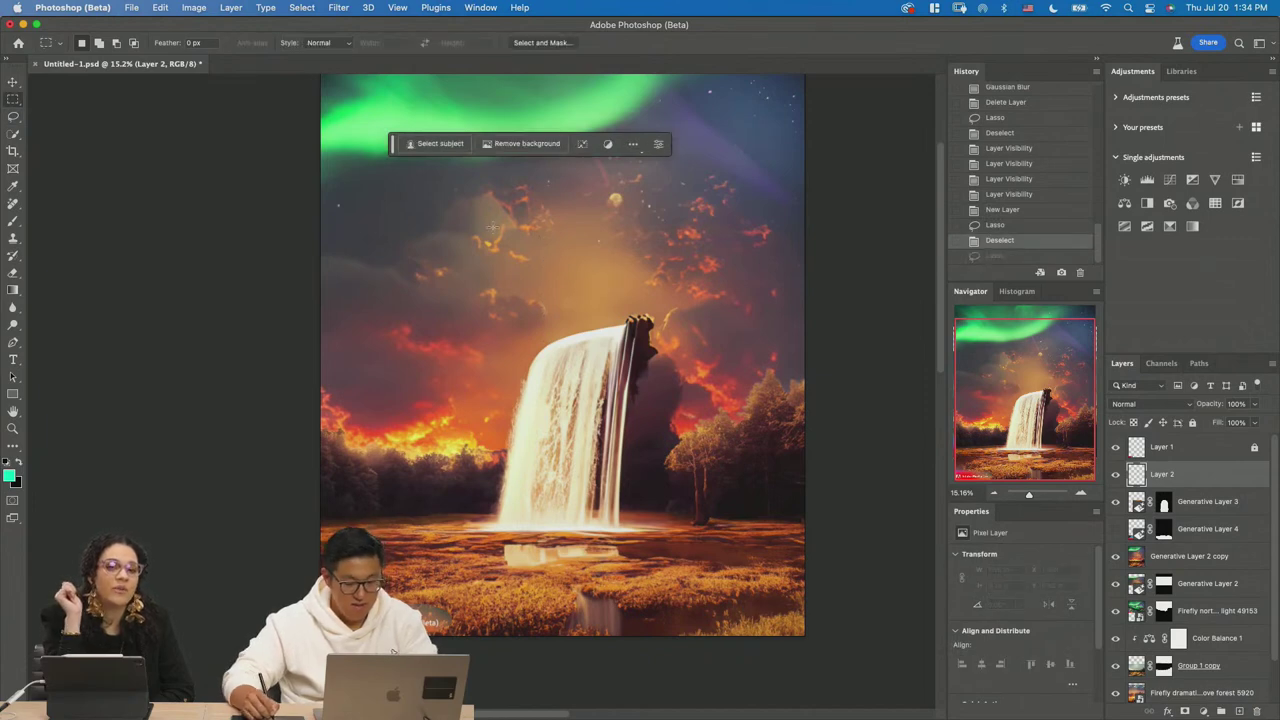
left_click_drag(497, 190, 499, 198)
left_click_drag(685, 351, 690, 358)
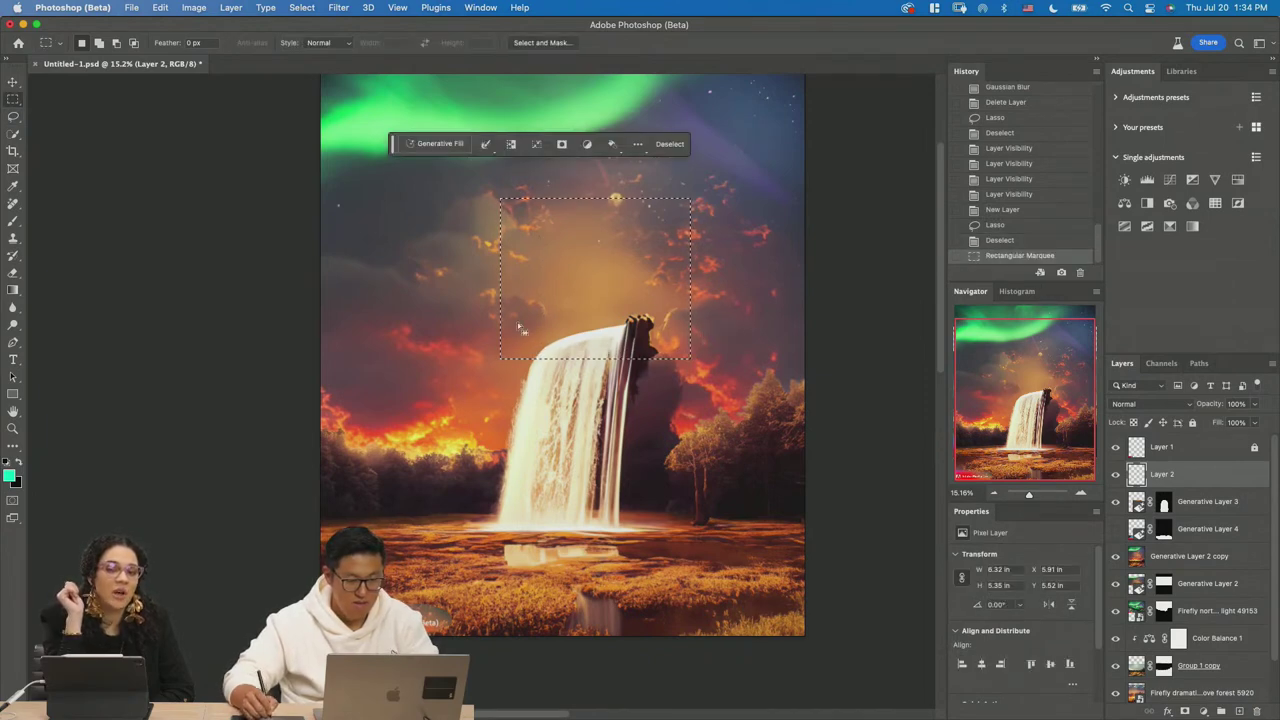
left_click(440, 143)
type("ruin,")
type(" en")
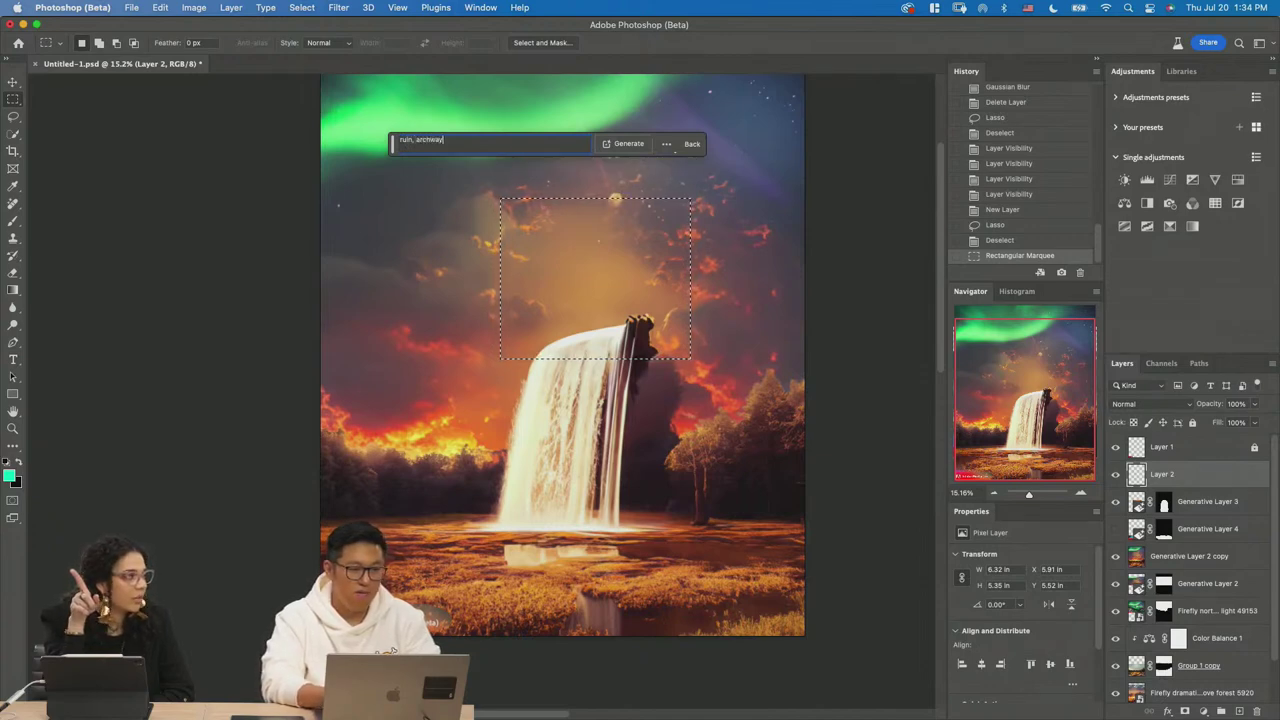
left_click(605, 145)
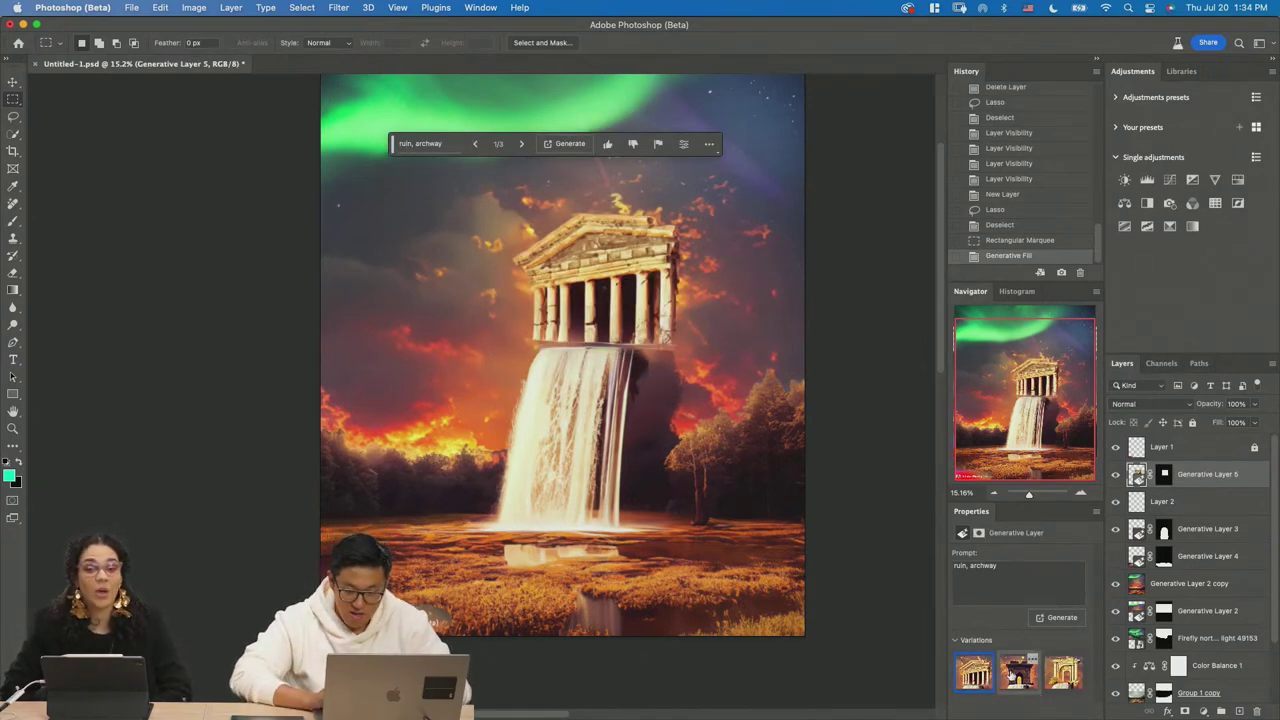
left_click(1064, 678)
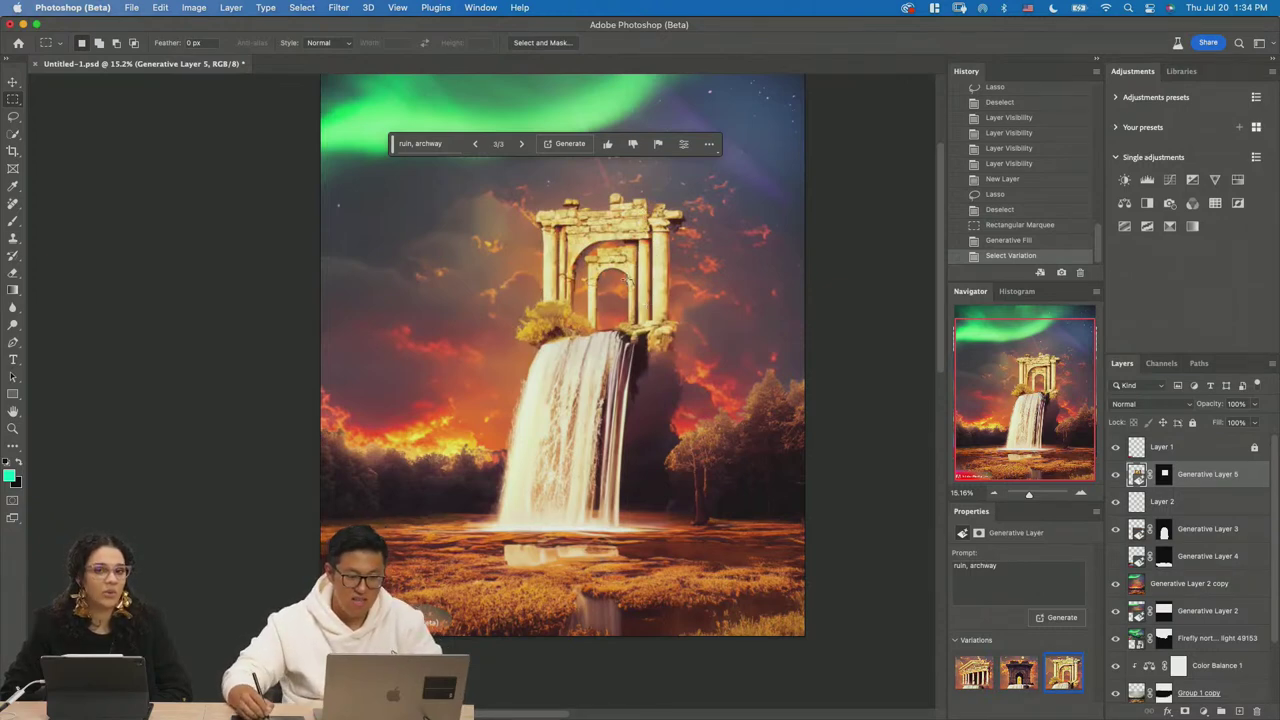
Paint black on Generative Layer 5's mask to hide the smaller inner arch inside the ruin's opening.
left_click(1165, 476)
key("b")
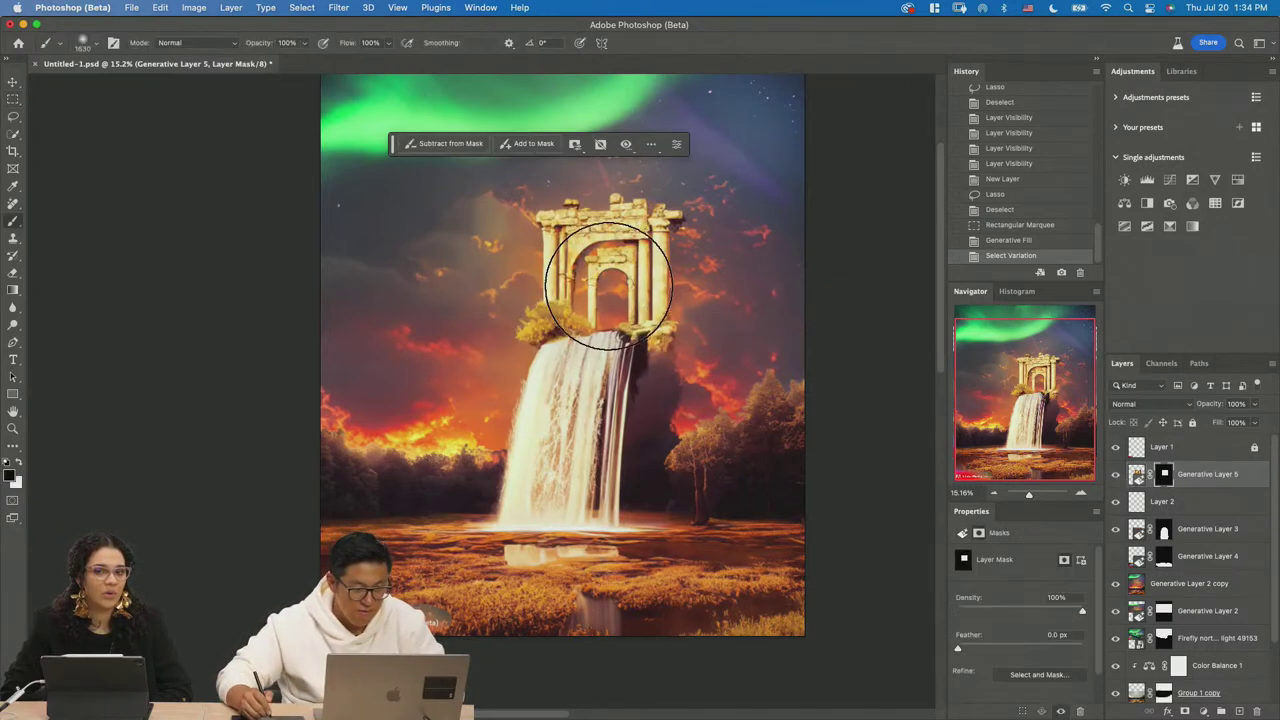
left_click(590, 313)
mouse_move(594, 300)
left_mouse_down()
mouse_move(597, 260)
mouse_move(610, 262)
left_mouse_up()
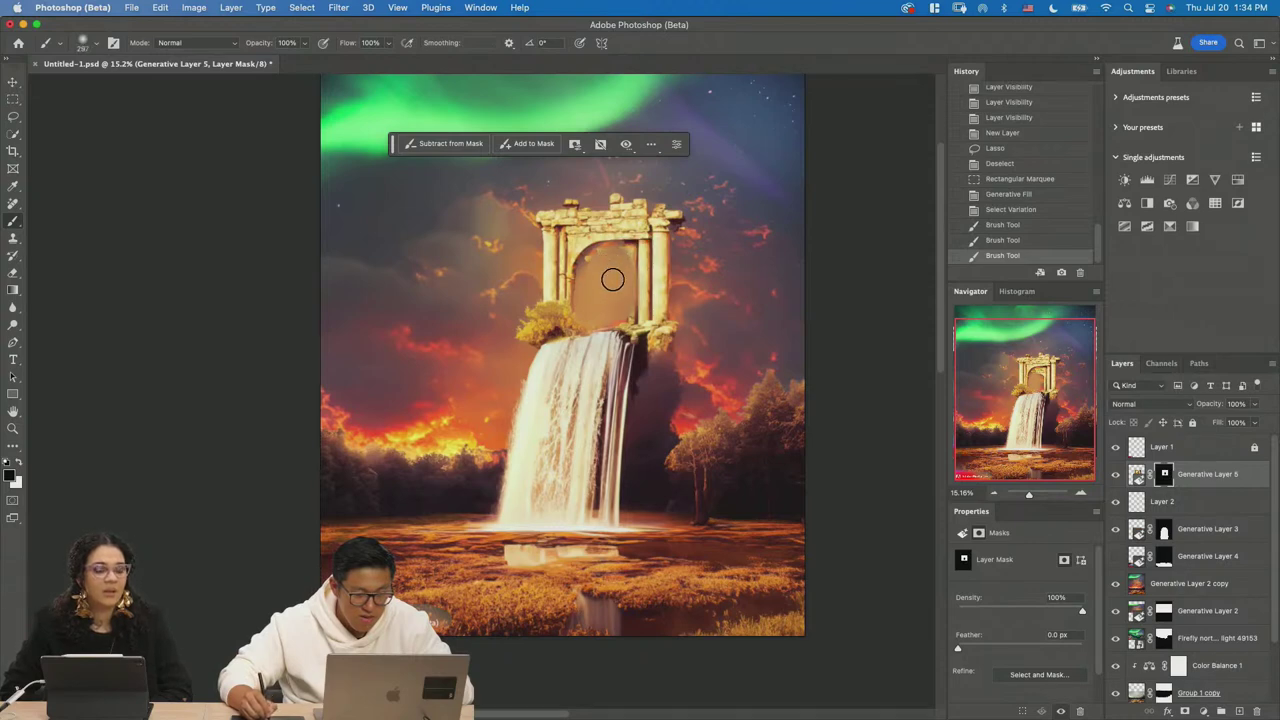
left_click(621, 297)
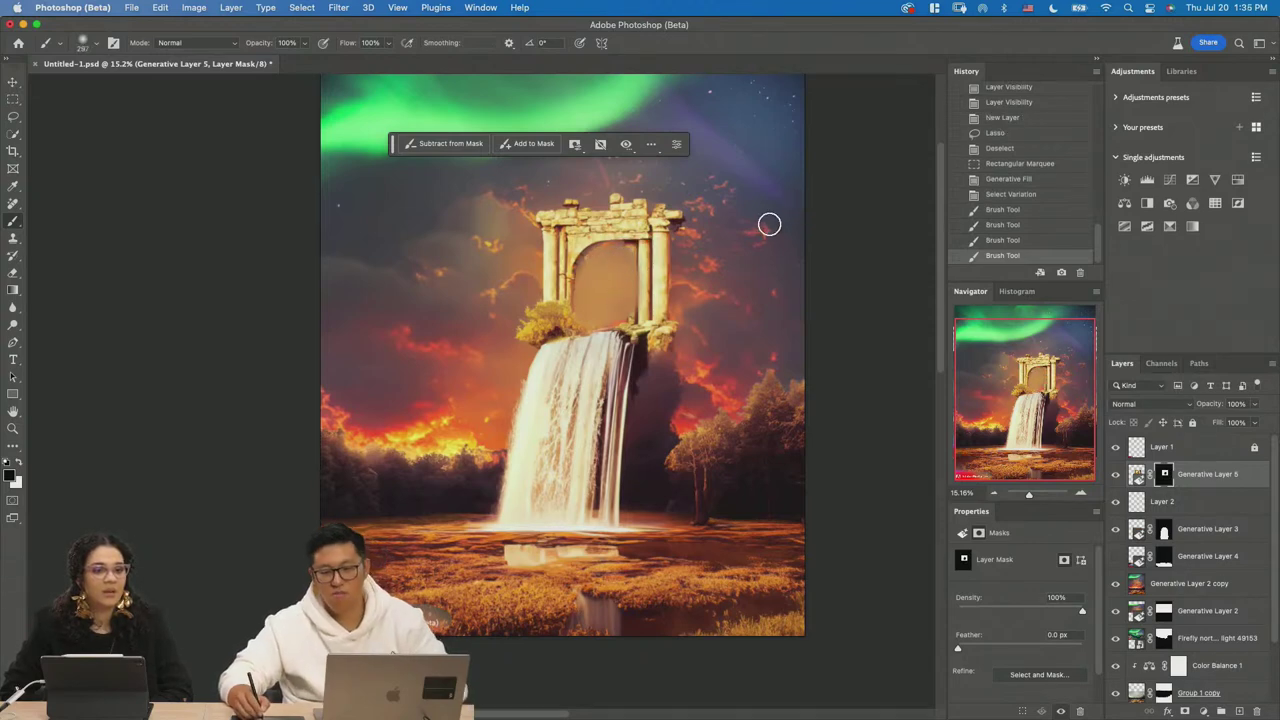
Undo all the brush strokes on the ruin layer's mask.
key("super+z")
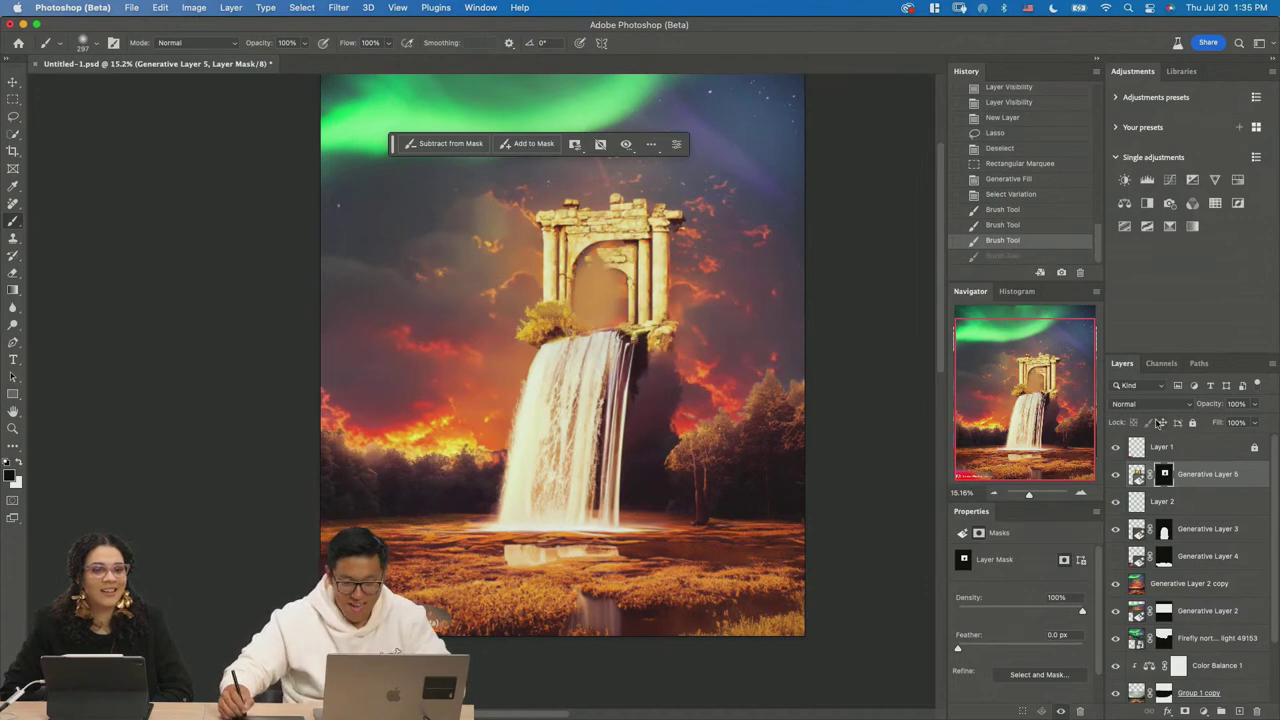
key("super+z")
key("super+z")
key("z")
key("super+z")
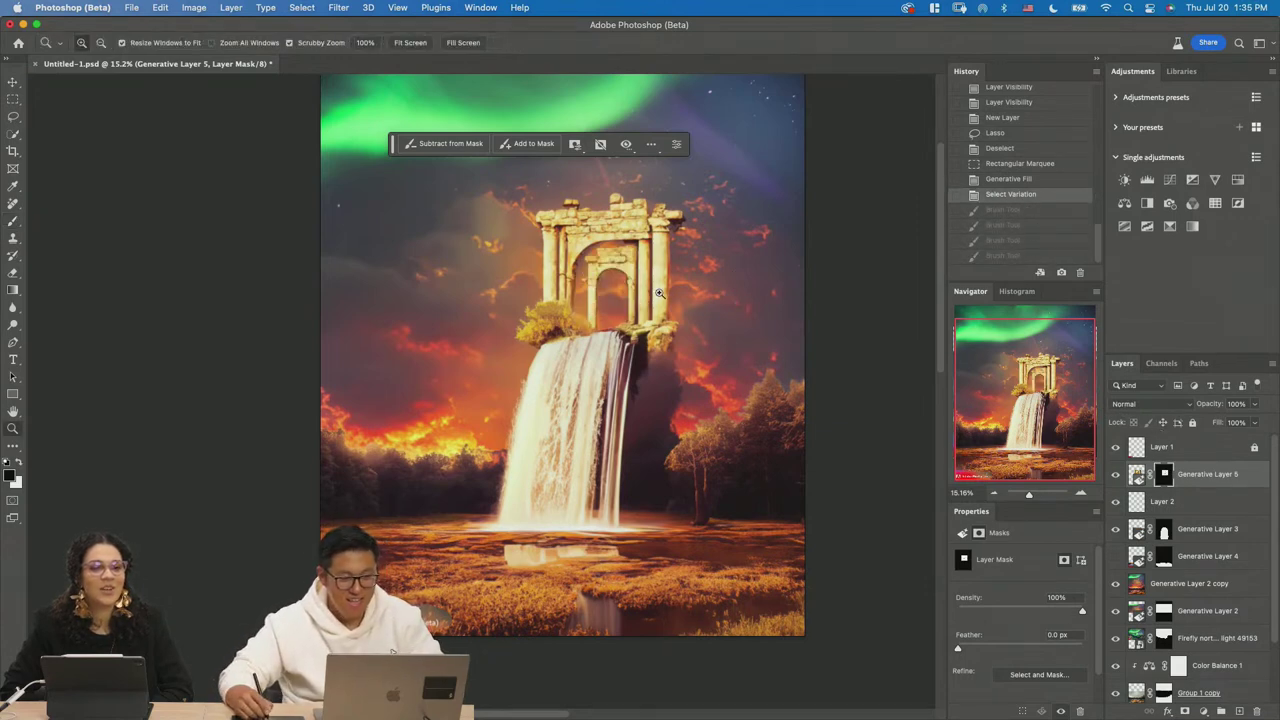
Compare versions of the scene by hiding the archway ruin and swapping the waterfall for the blue pool through layer visibility.
left_click_drag(650, 292, 640, 411)
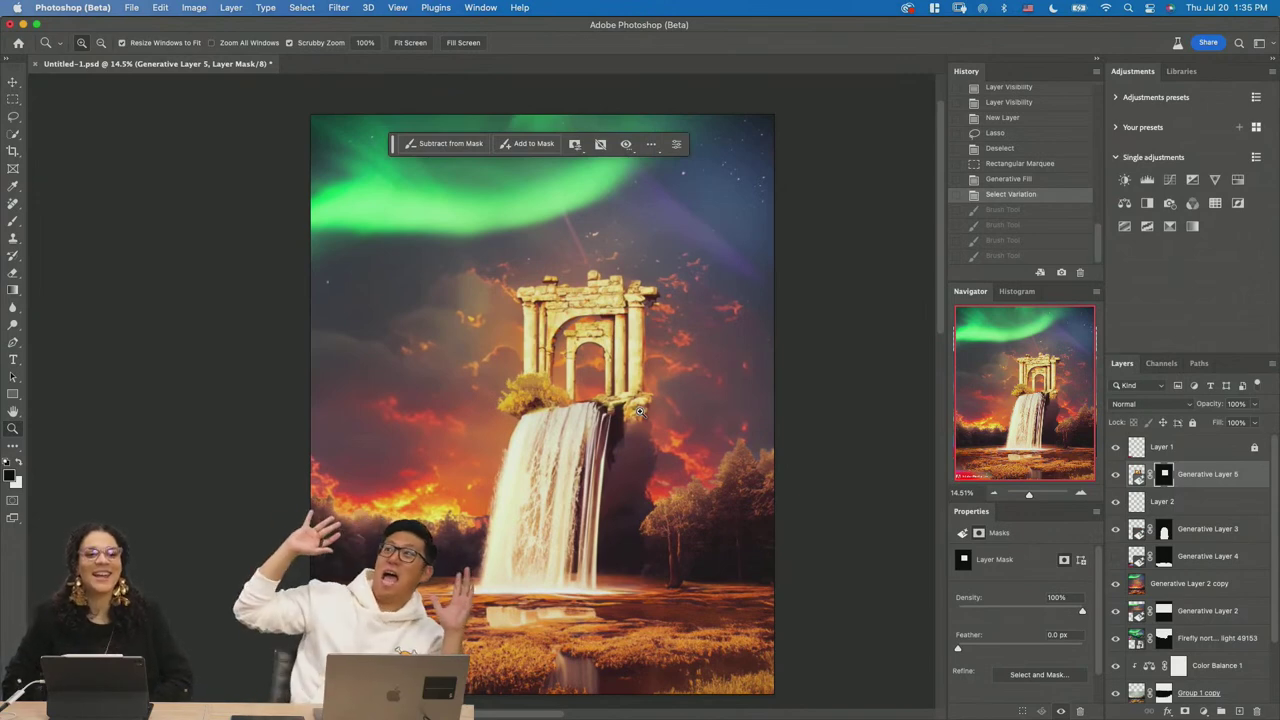
left_click_drag(640, 410, 570, 420)
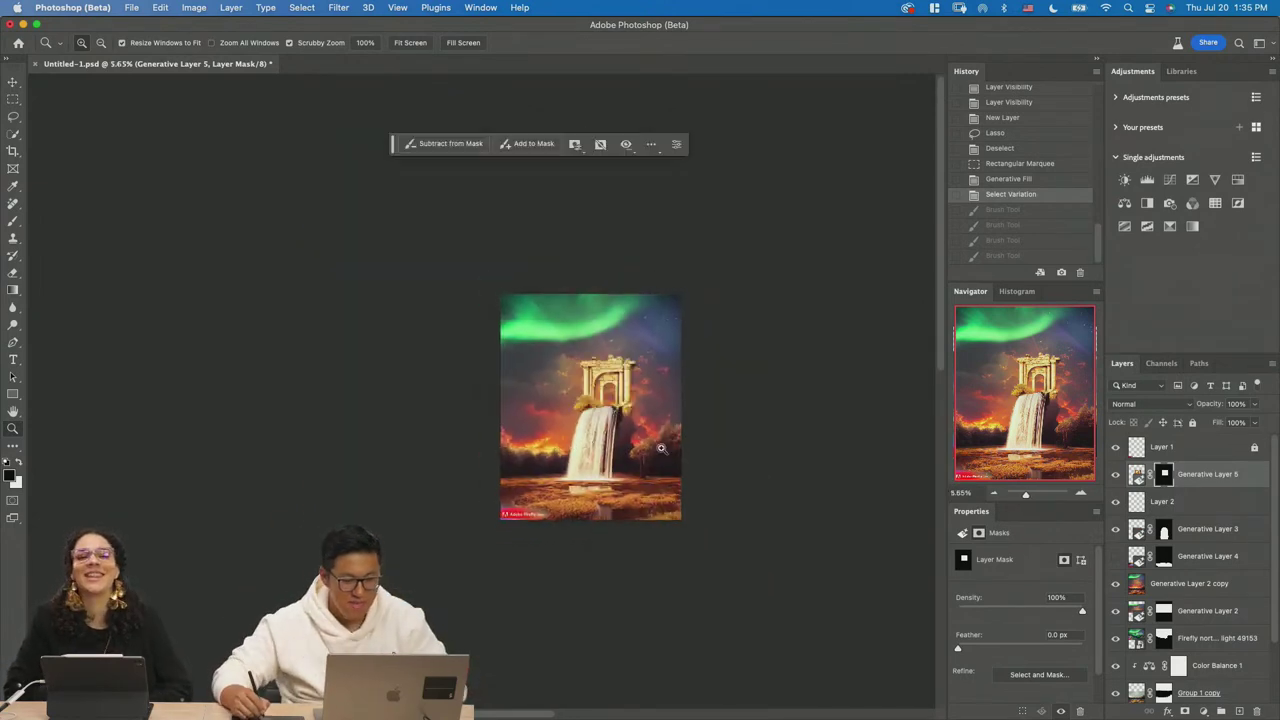
left_click_drag(653, 449, 702, 472)
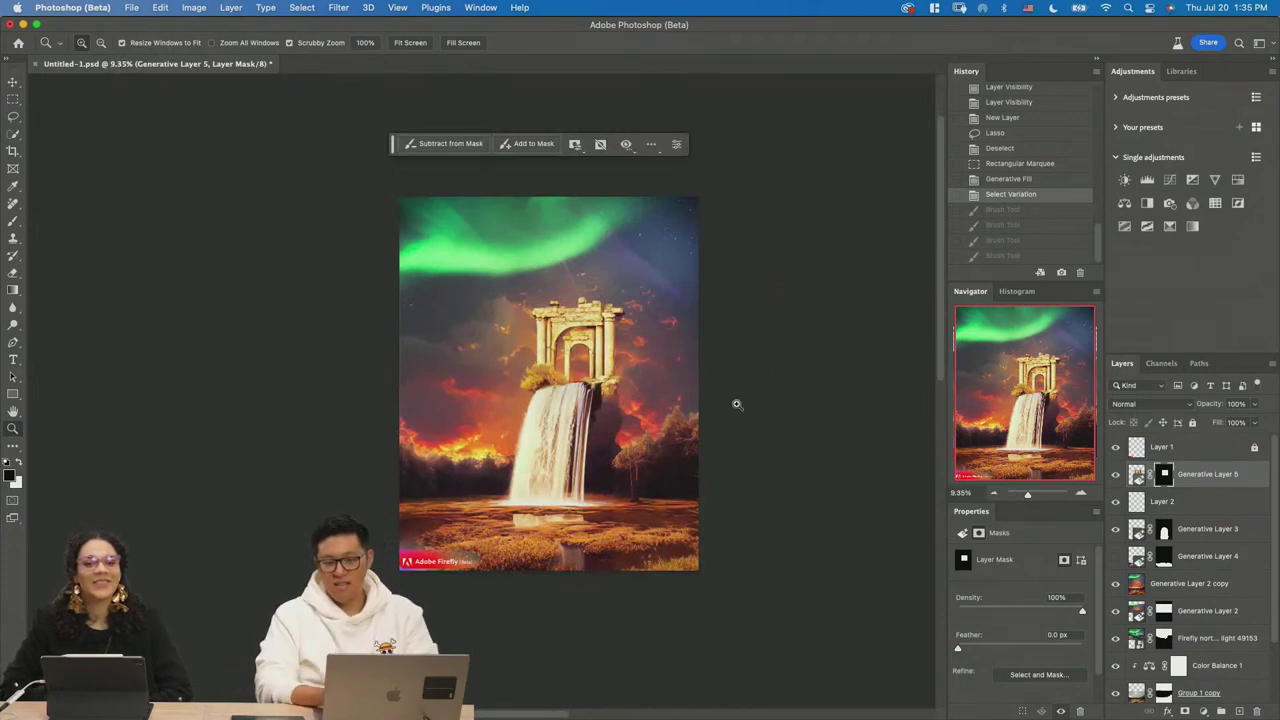
left_click(1116, 479)
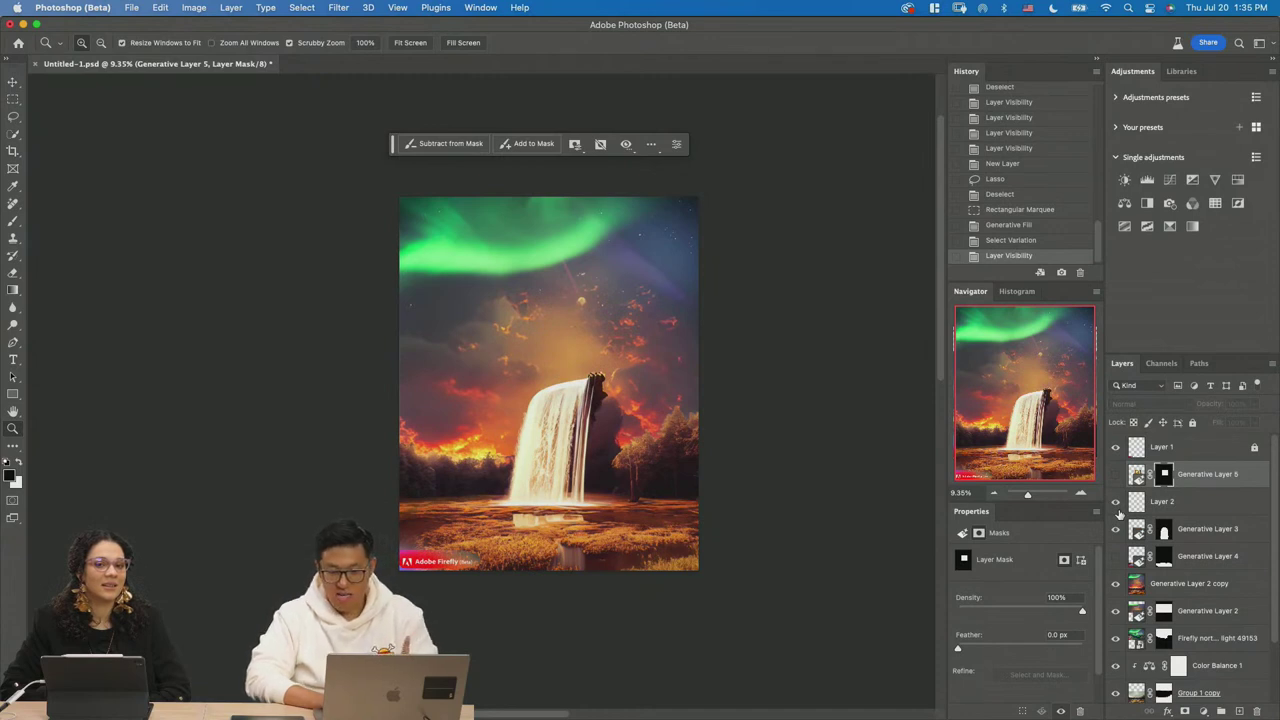
left_click(1117, 513)
left_click(1117, 513)
left_click(1117, 533)
left_click(1117, 539)
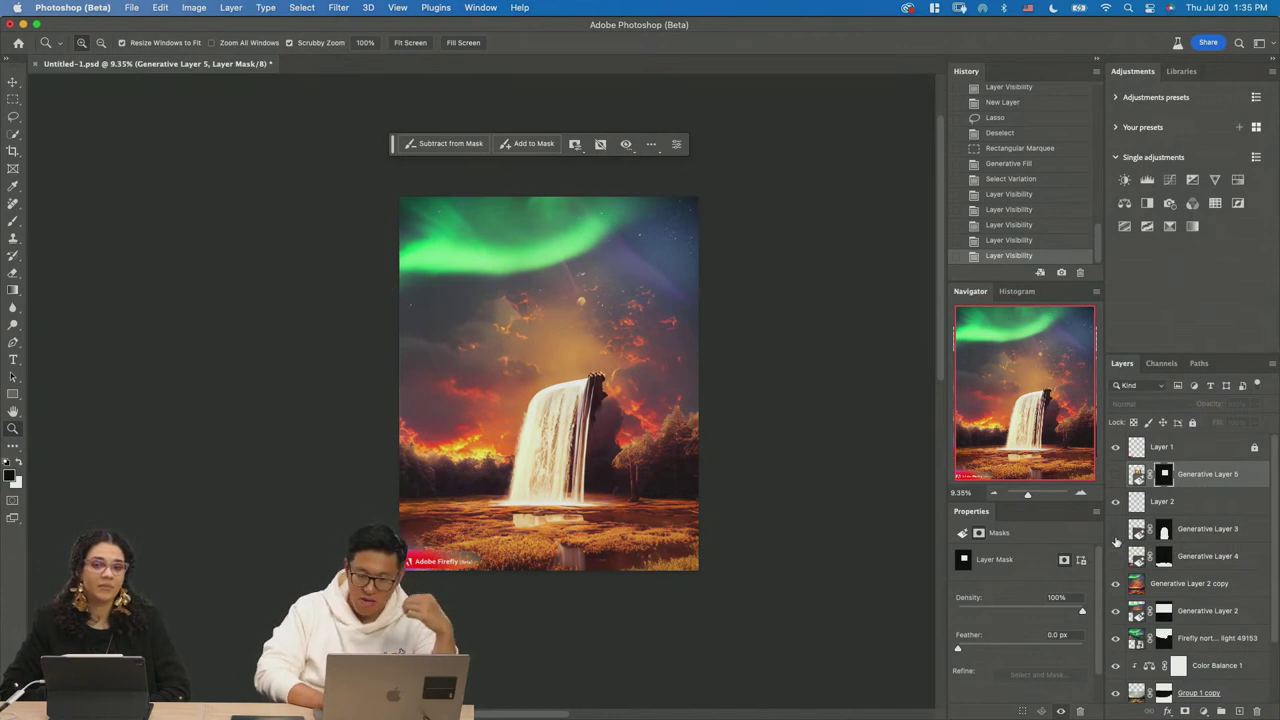
left_click(1117, 539)
left_click(1116, 558)
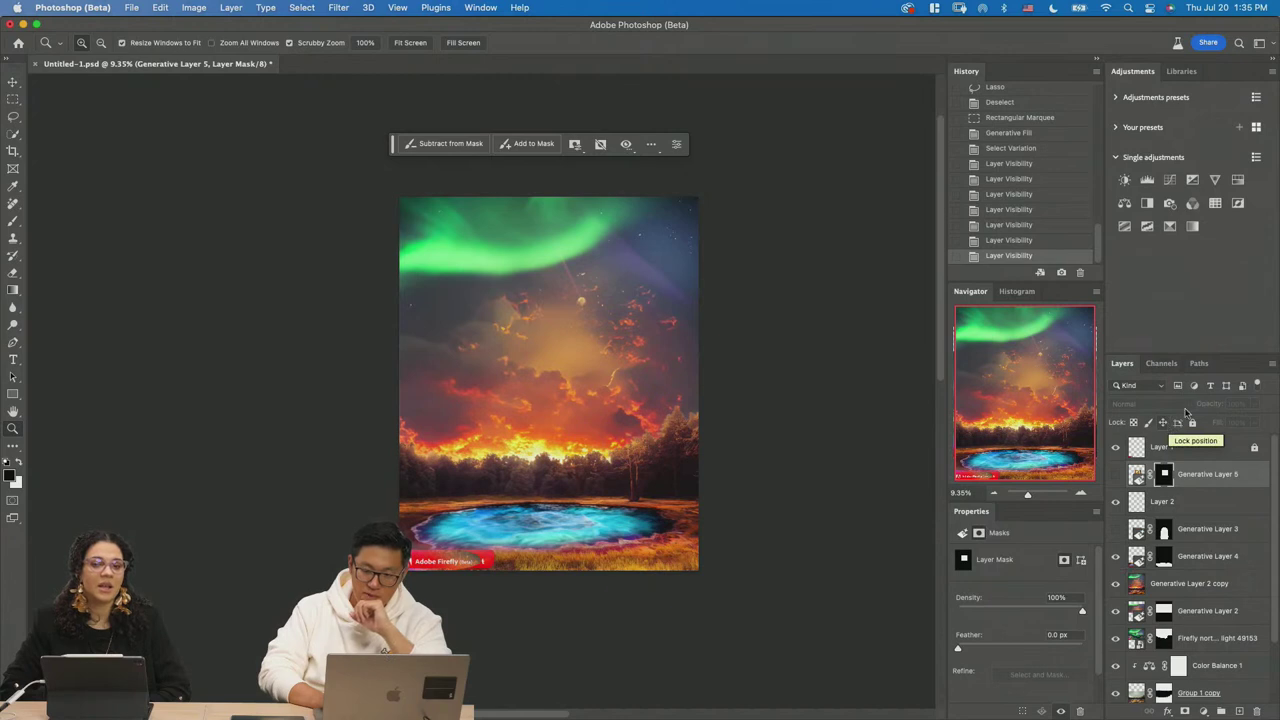
Show the archway ruin again, check it with the blue pool, and restore the waterfall with the pool hidden.
left_click(1116, 528)
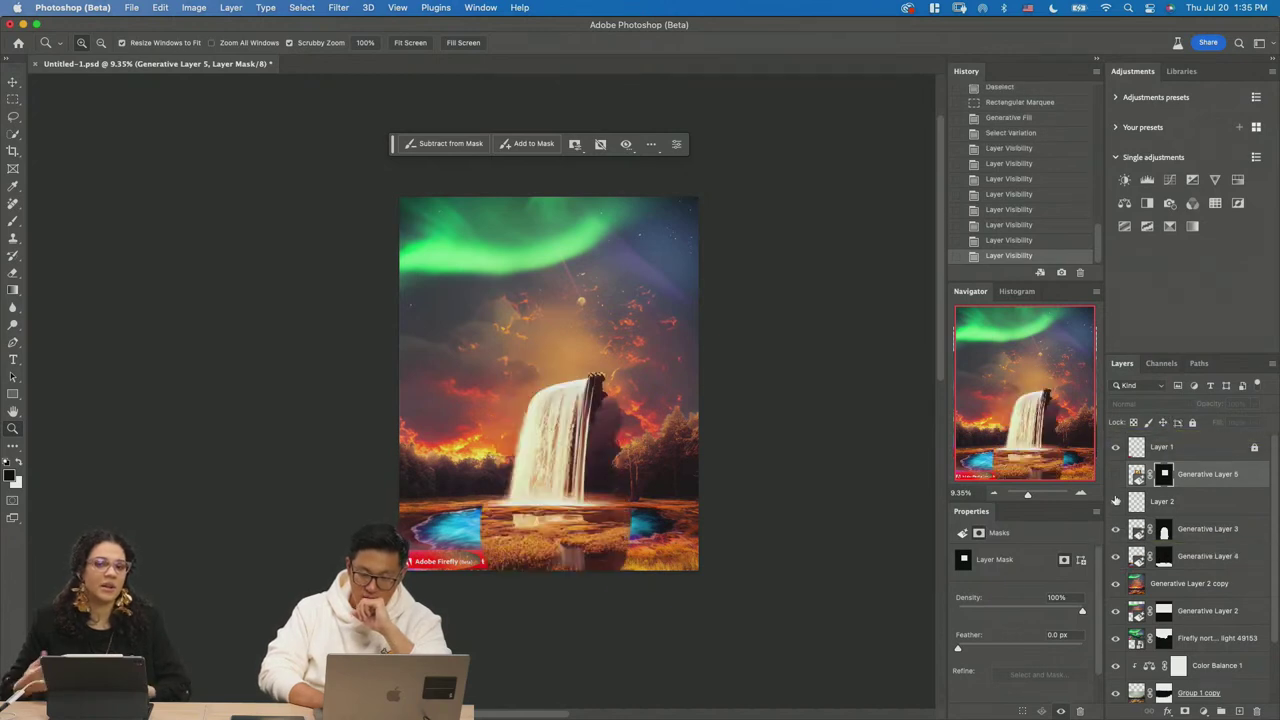
left_click(1116, 474)
left_click(1116, 528)
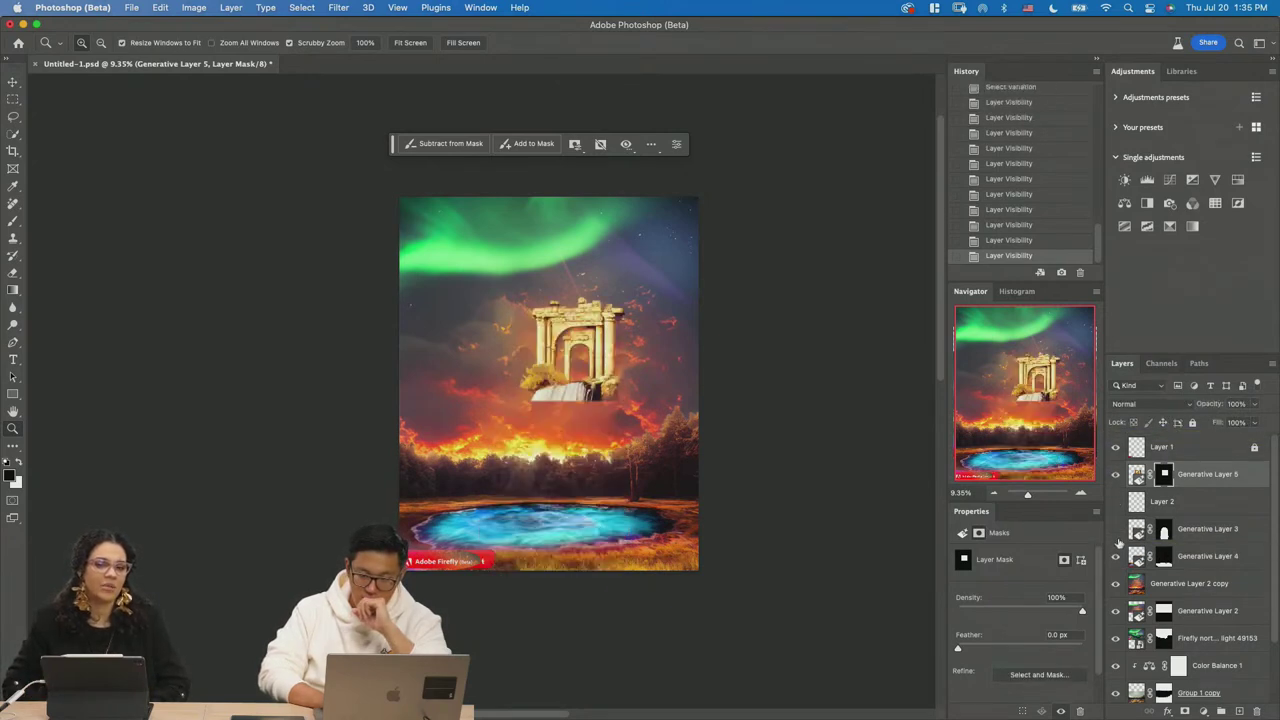
left_click(1116, 528)
left_click(1116, 556)
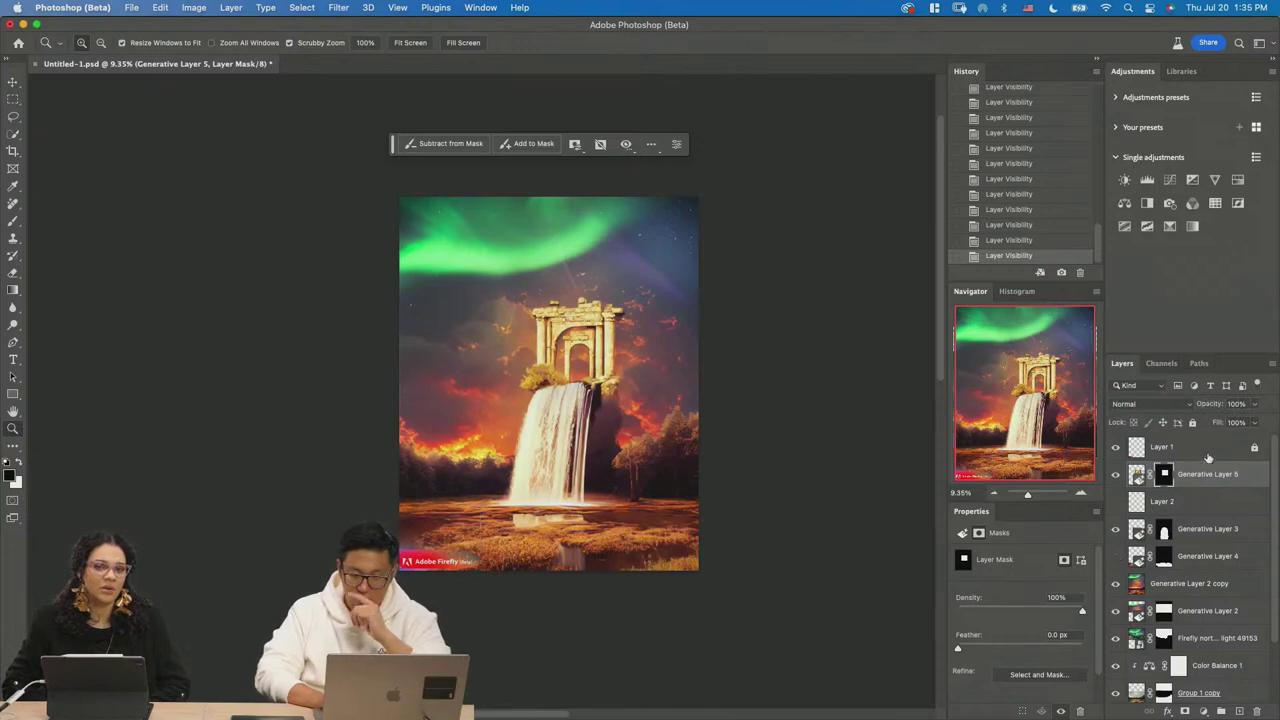
Apply the Moody Blues portrait adjustment preset directly above the archway ruin layer.
left_click(1137, 474)
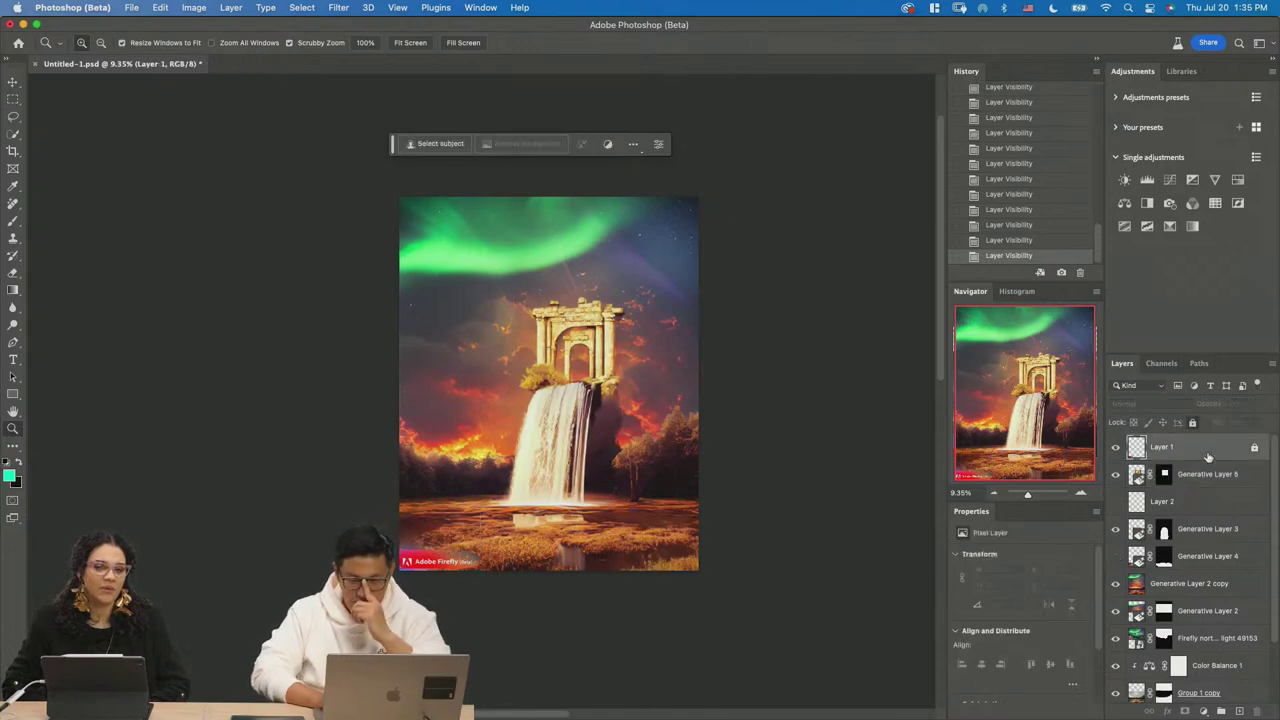
left_click(1114, 95)
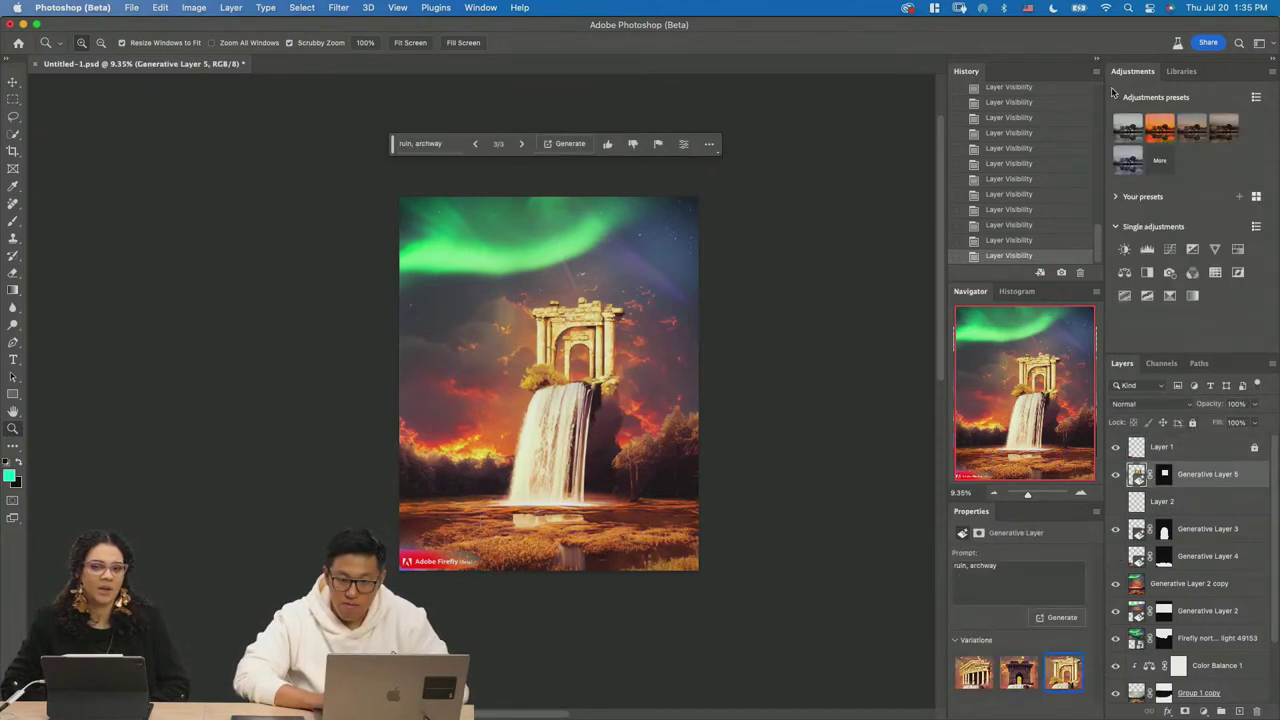
left_click(1161, 162)
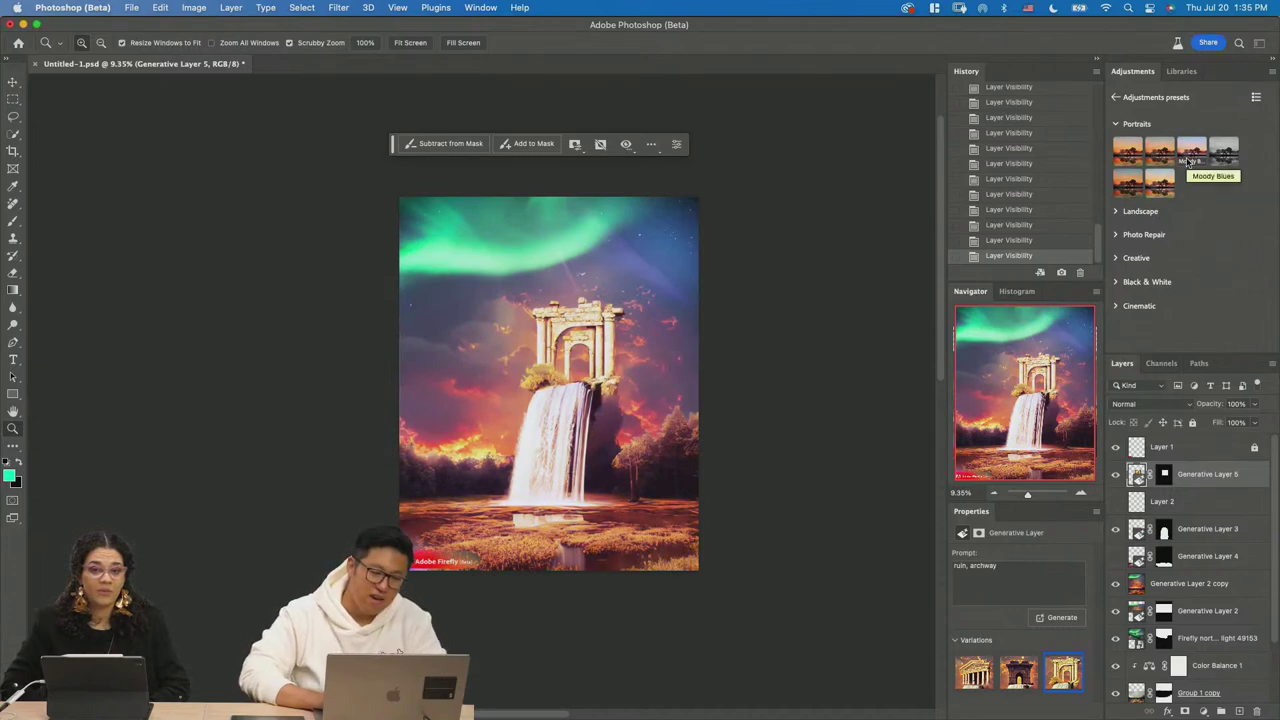
left_click(1189, 161)
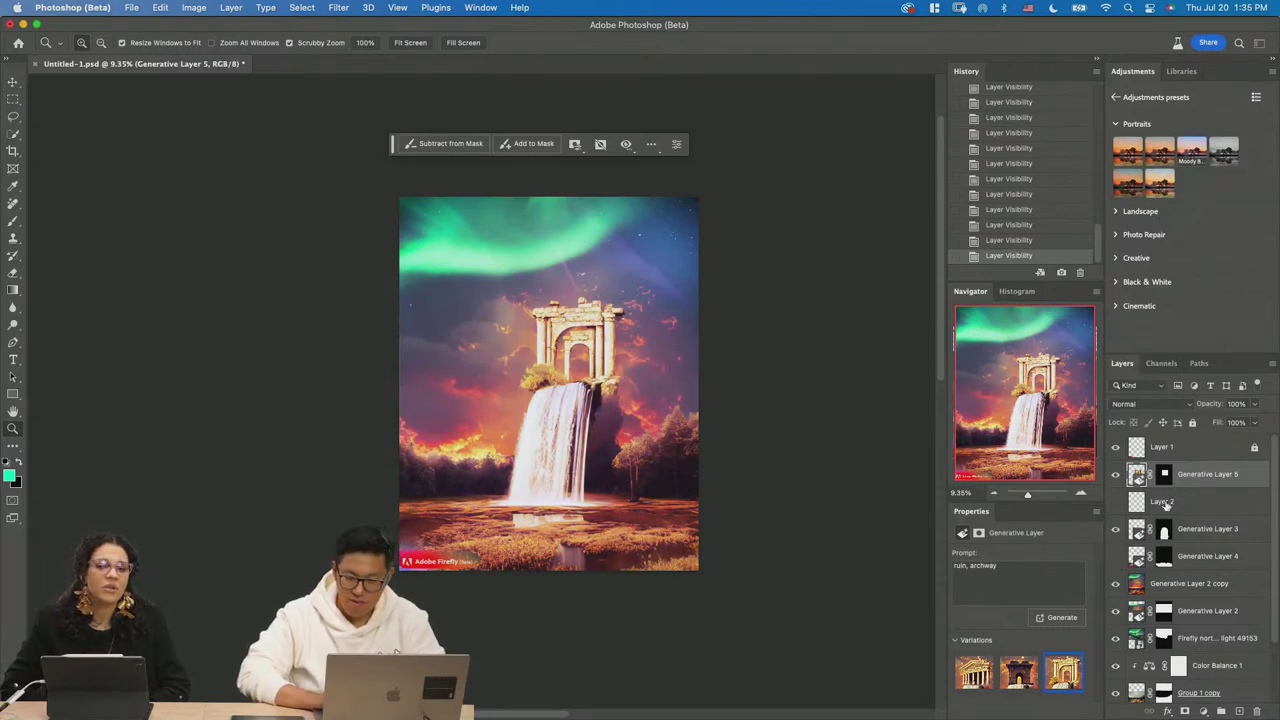
left_click(1128, 476)
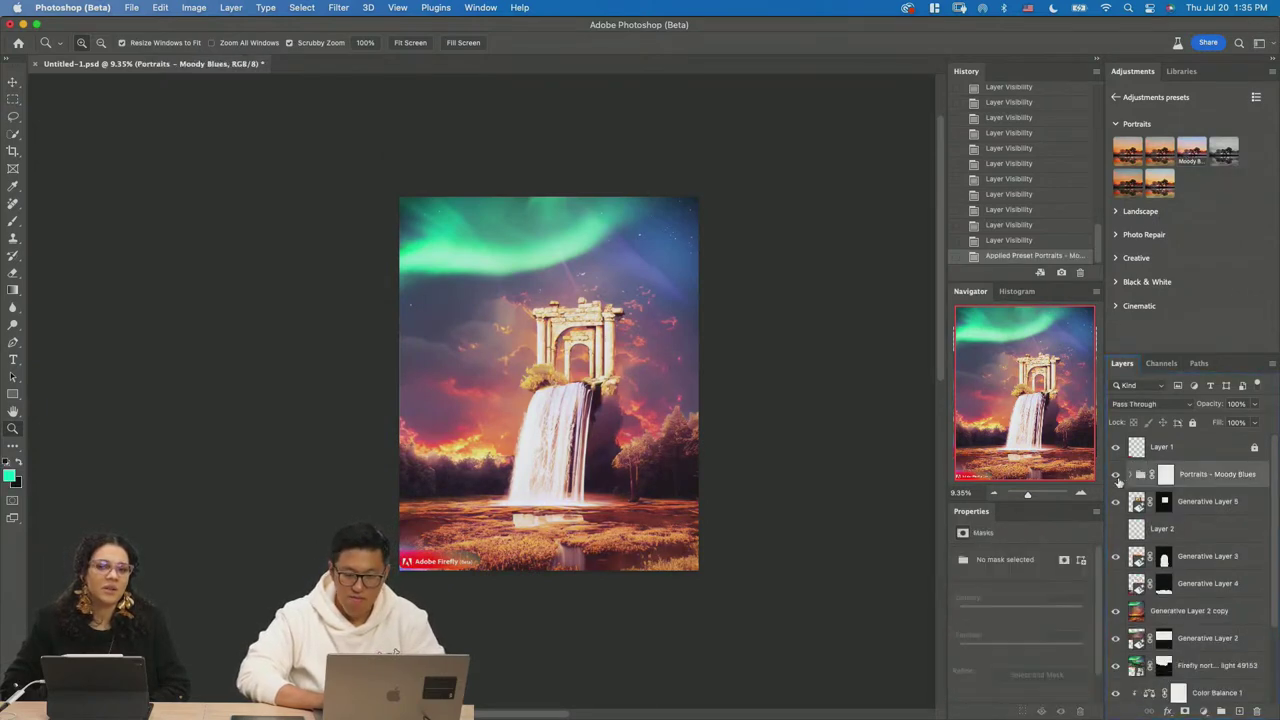
Hide the archway ruin and compare the blue pool with the waterfall, leaving the waterfall shown.
left_click(1116, 502)
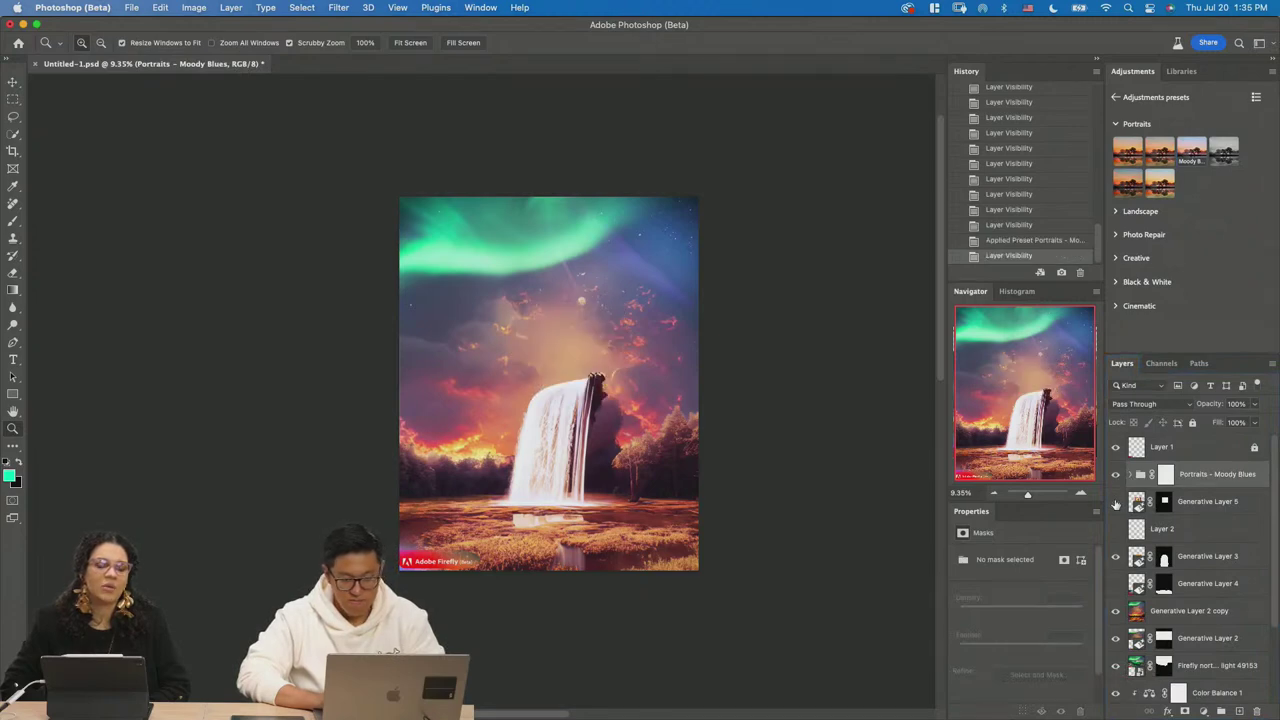
left_click(1116, 556)
left_click(1116, 583)
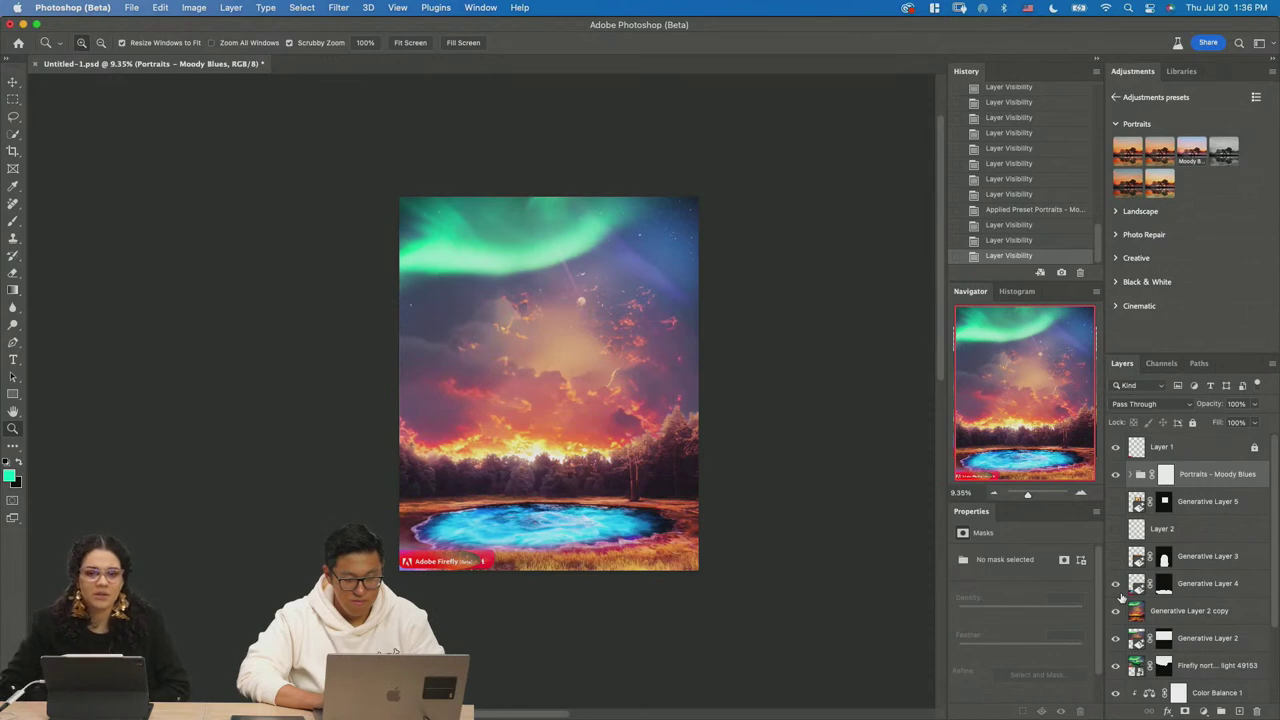
left_click(1116, 583)
left_click(1116, 556)
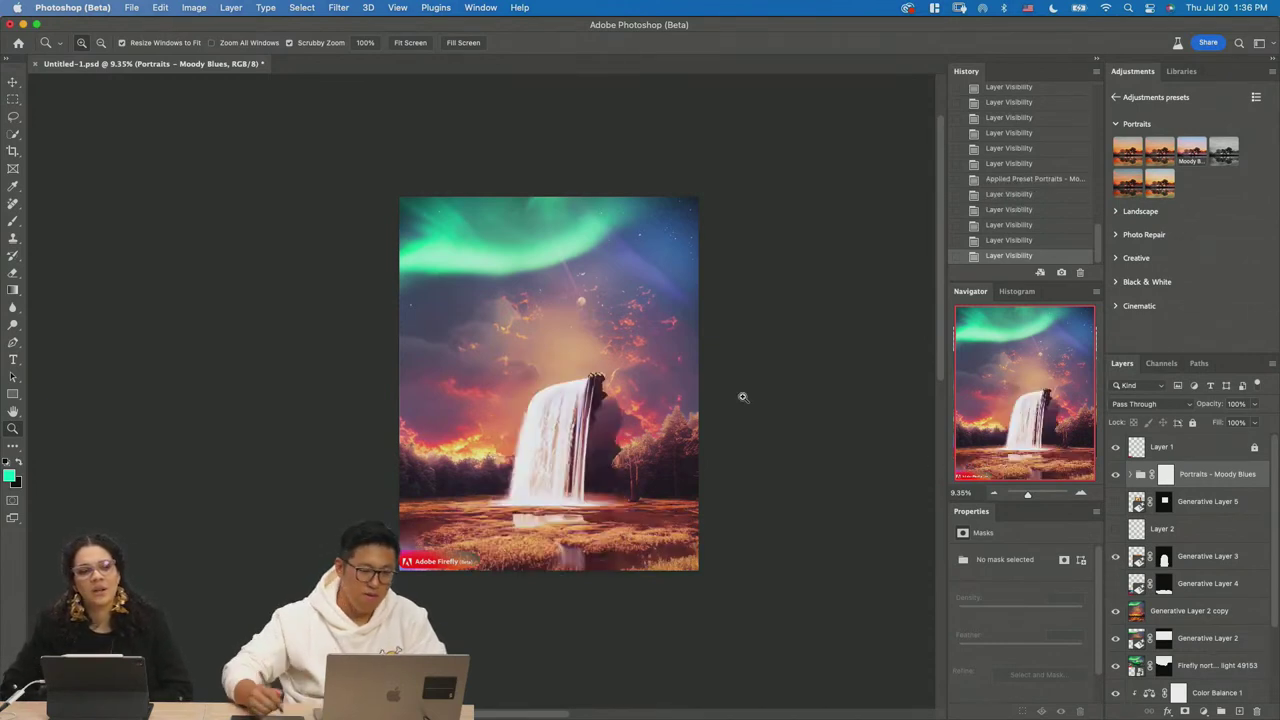
left_click_drag(551, 393, 600, 396)
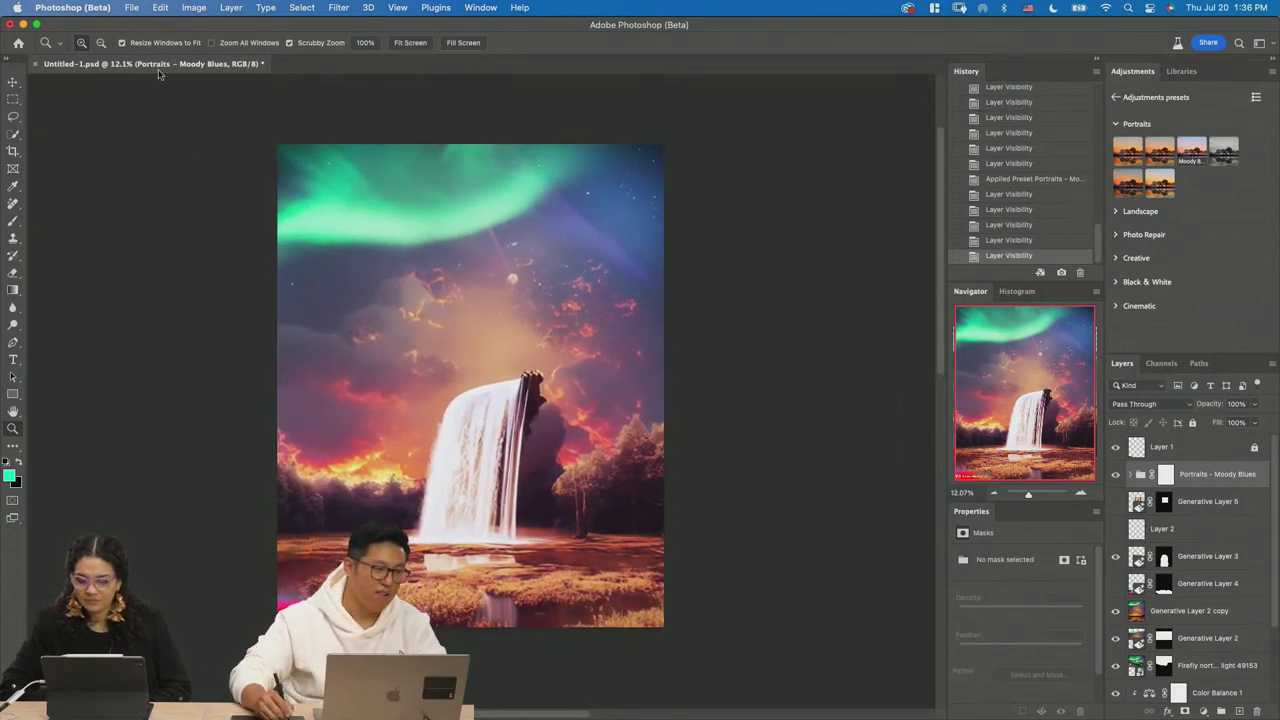
Create a new blank 16 × 20 in document at 300 pixels/inch and bring it to the front.
left_click(133, 8)
left_click(150, 29)
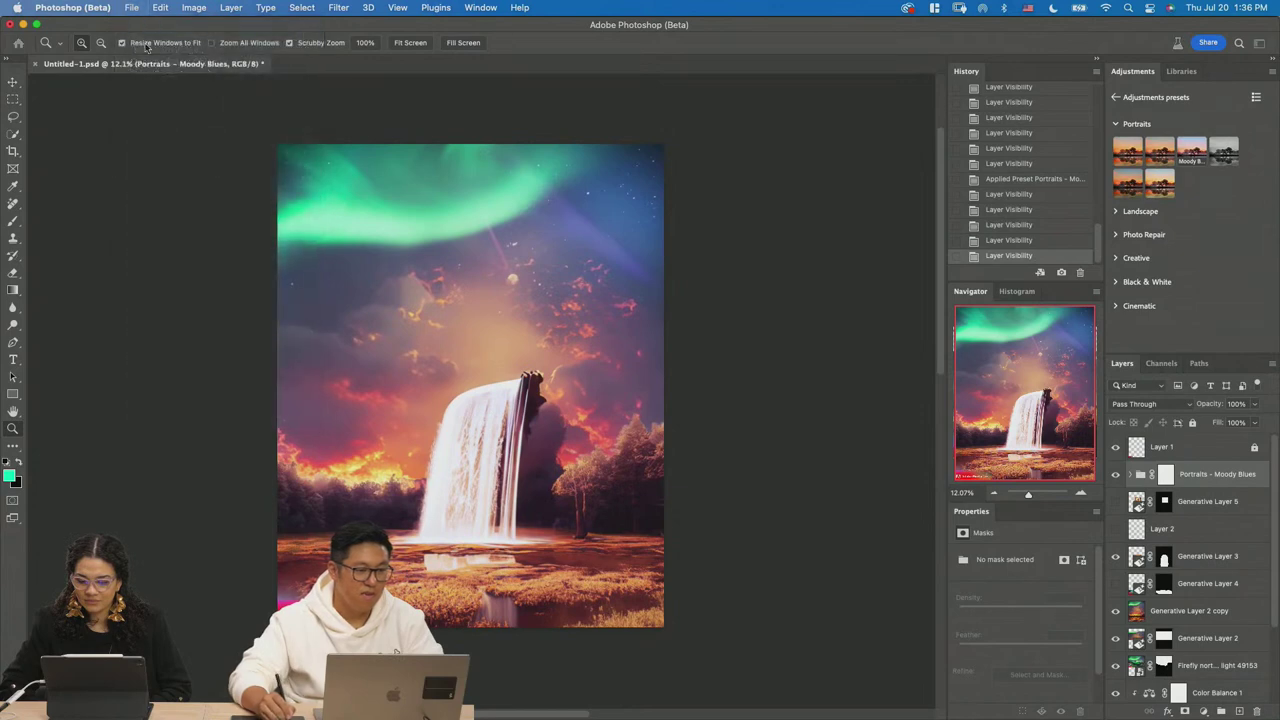
double_click(412, 240)
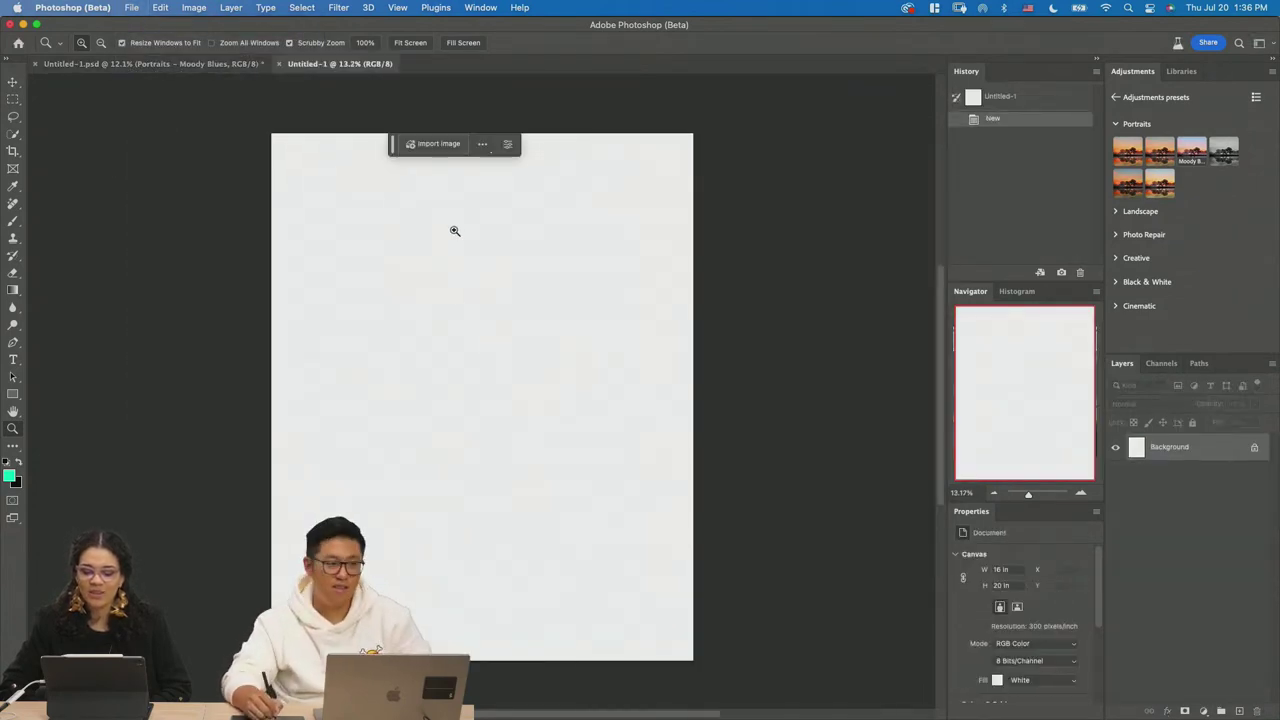
left_click(203, 64)
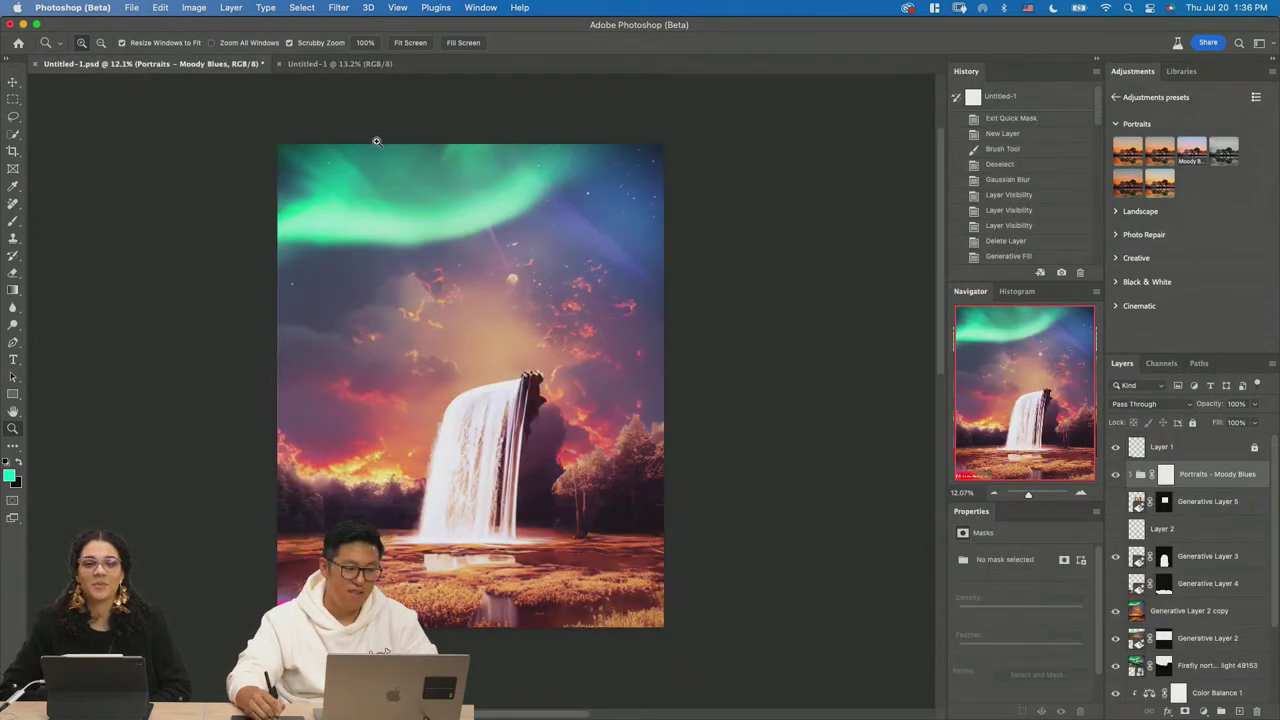
left_click(327, 65)
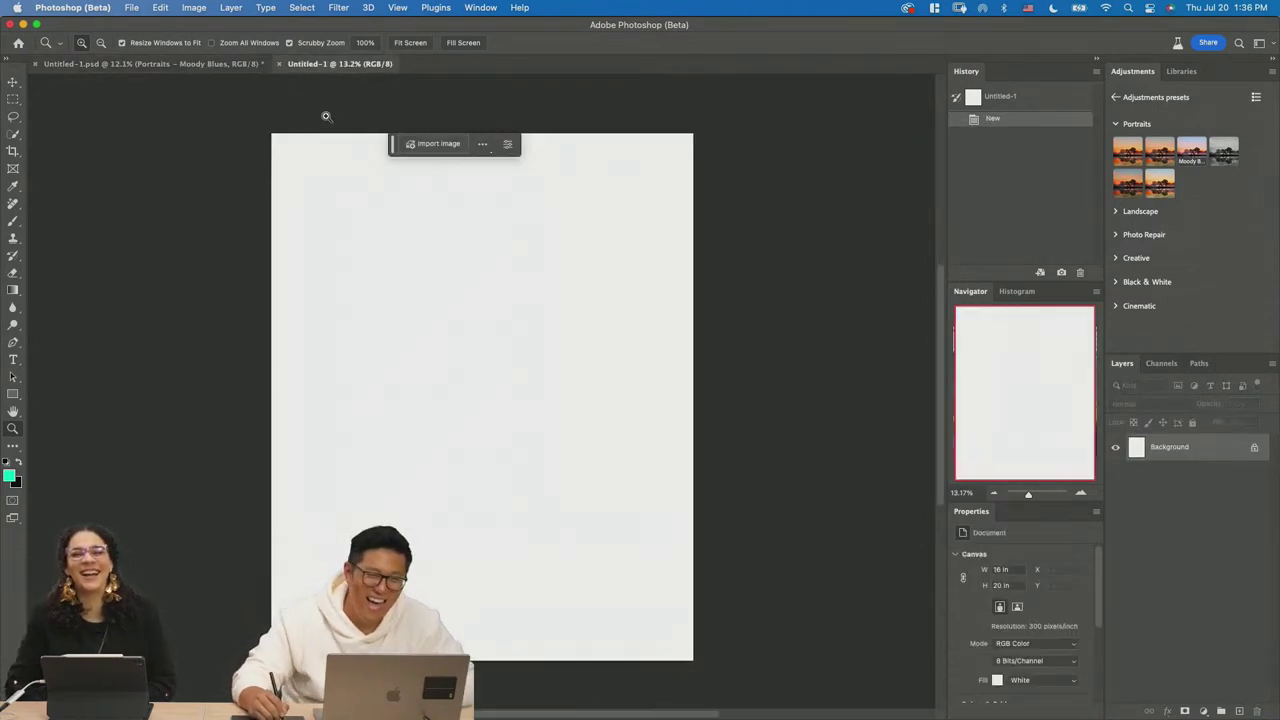
Switch to Firefly in Chrome, browse the text-to-image sample gallery, and open the fuzzy psychedelic caterpillar prompt's variations.
key("super+Tab")
key("super+Tab")
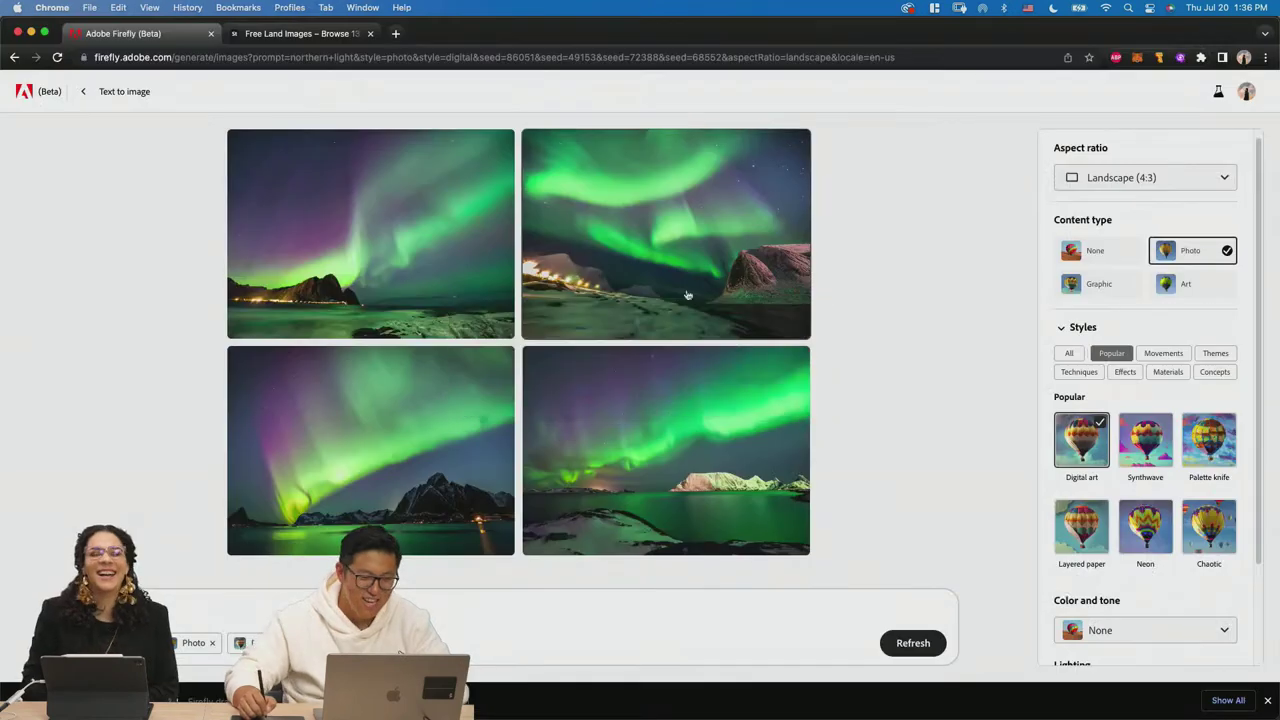
left_click(86, 91)
scroll(527, 402, "down", 5)
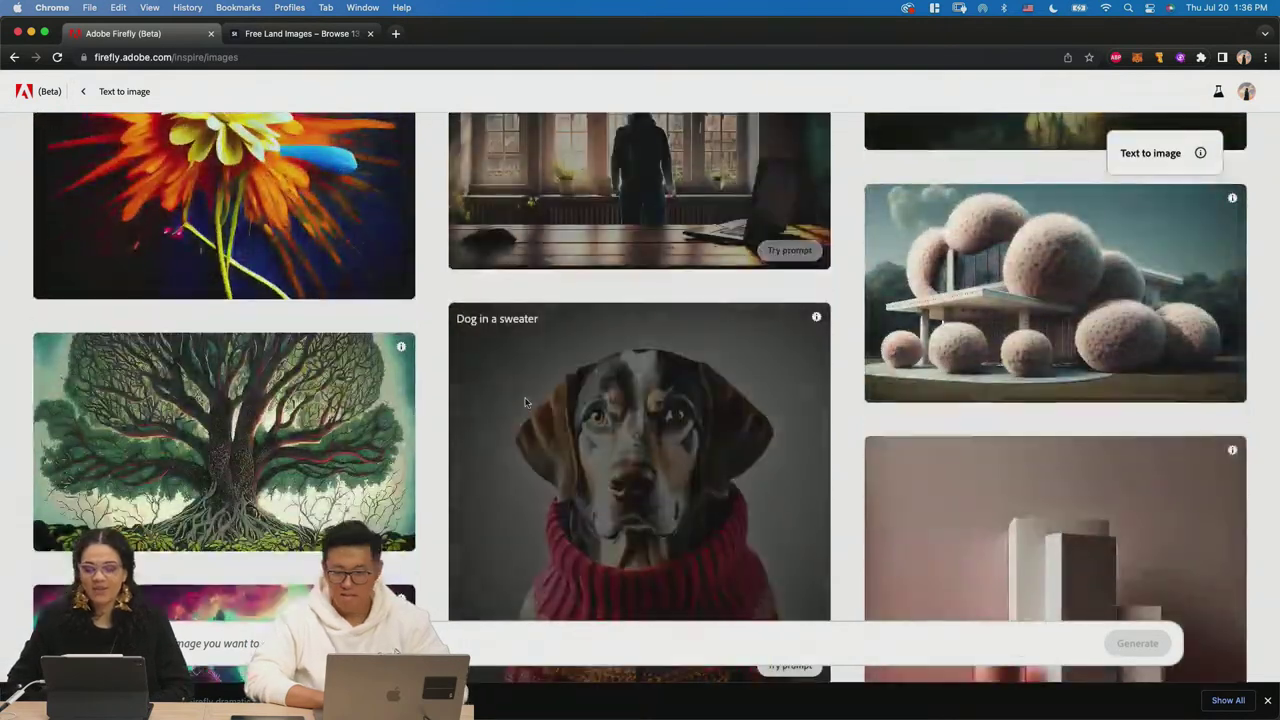
scroll(527, 402, "down", 20)
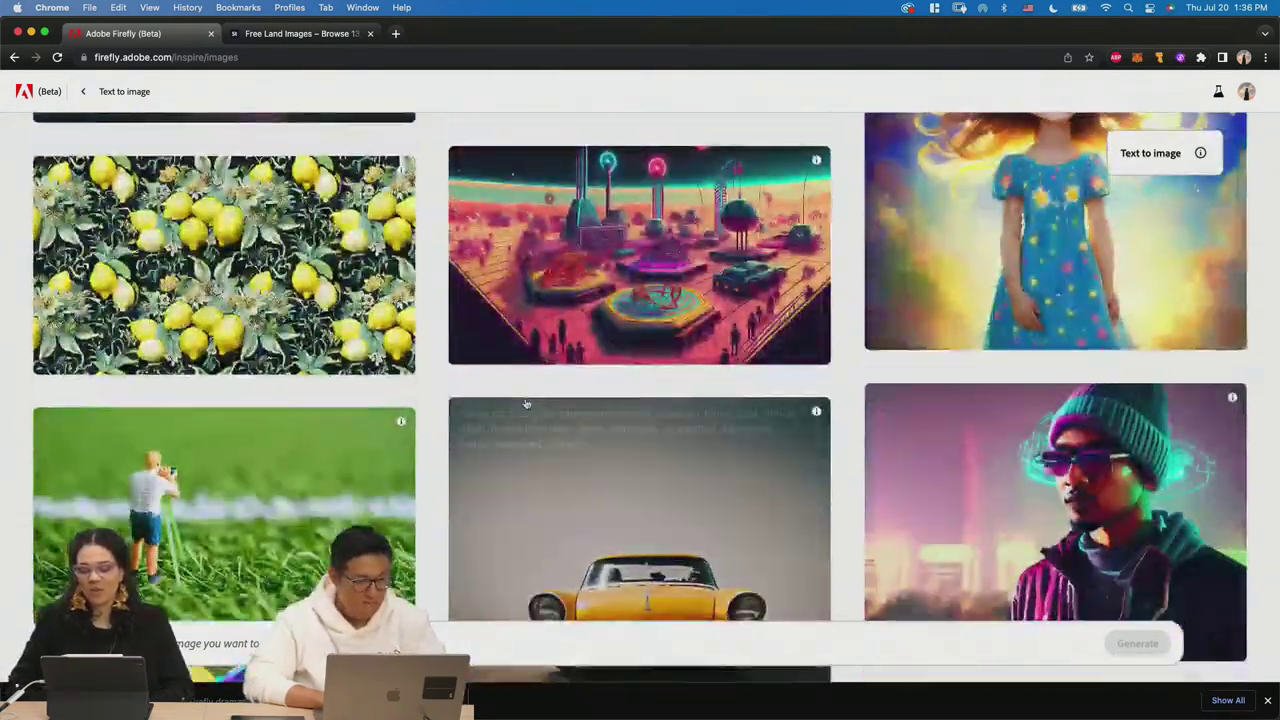
scroll(527, 403, "down", 20)
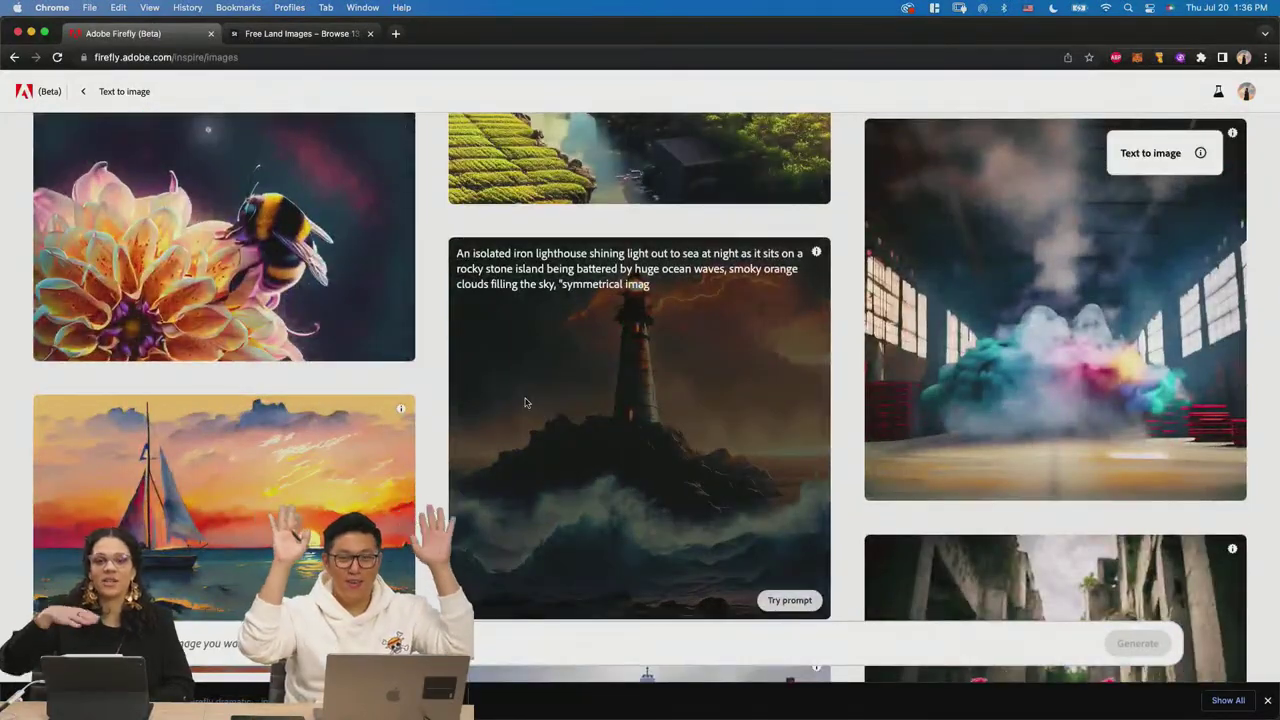
scroll(527, 402, "down", 5)
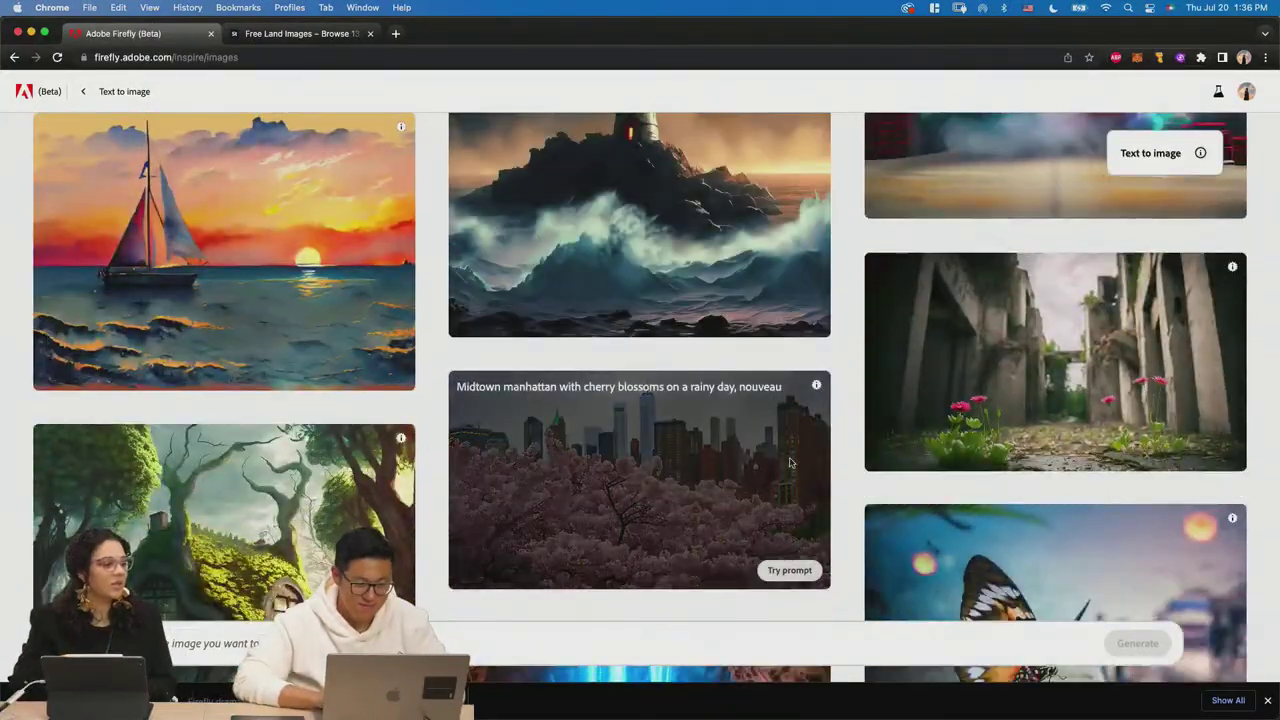
scroll(790, 463, "down", 4)
scroll(790, 463, "down", 2)
scroll(790, 463, "up", 1)
scroll(790, 463, "down", 4)
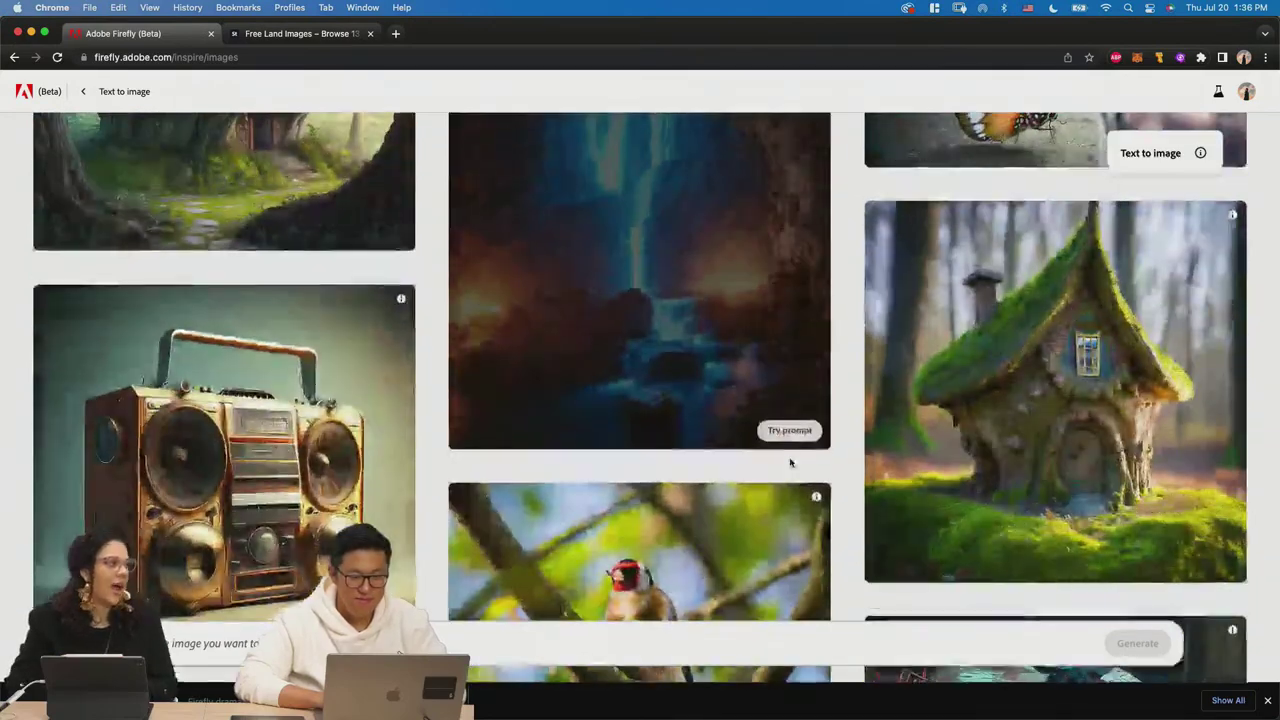
scroll(789, 462, "down", 5)
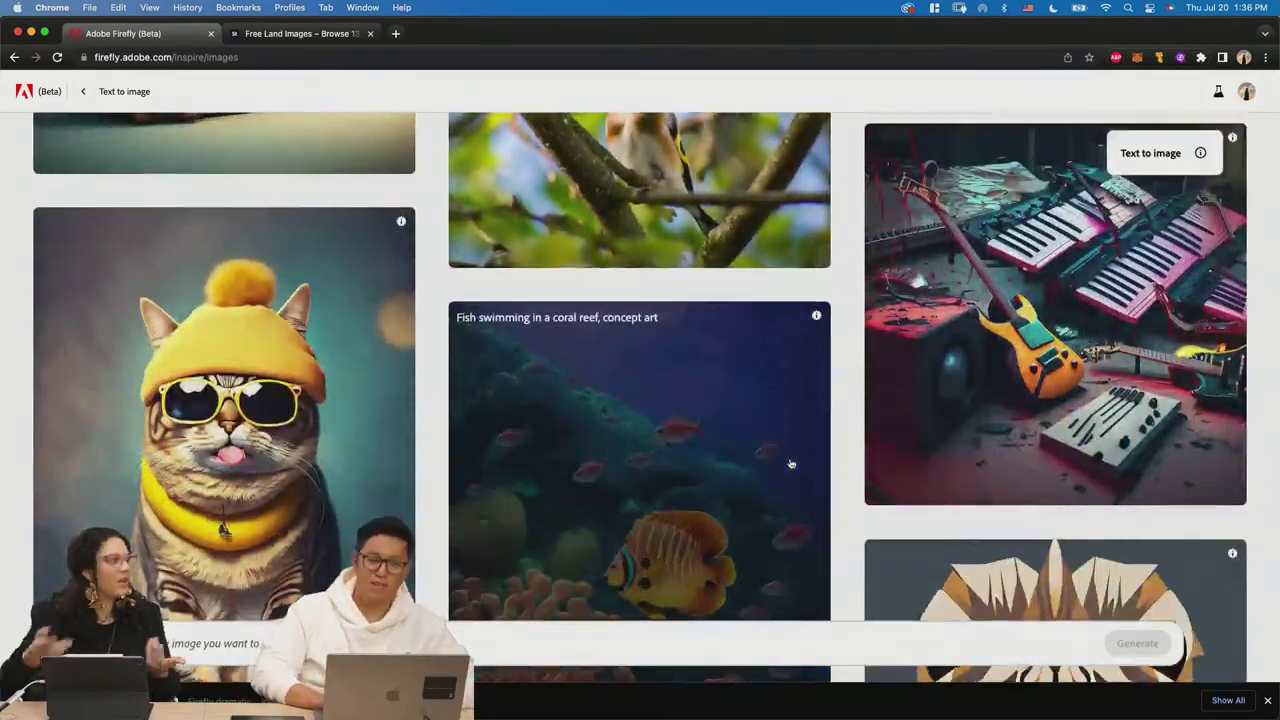
scroll(790, 463, "down", 10)
scroll(790, 463, "up", 2)
scroll(790, 463, "up", 3)
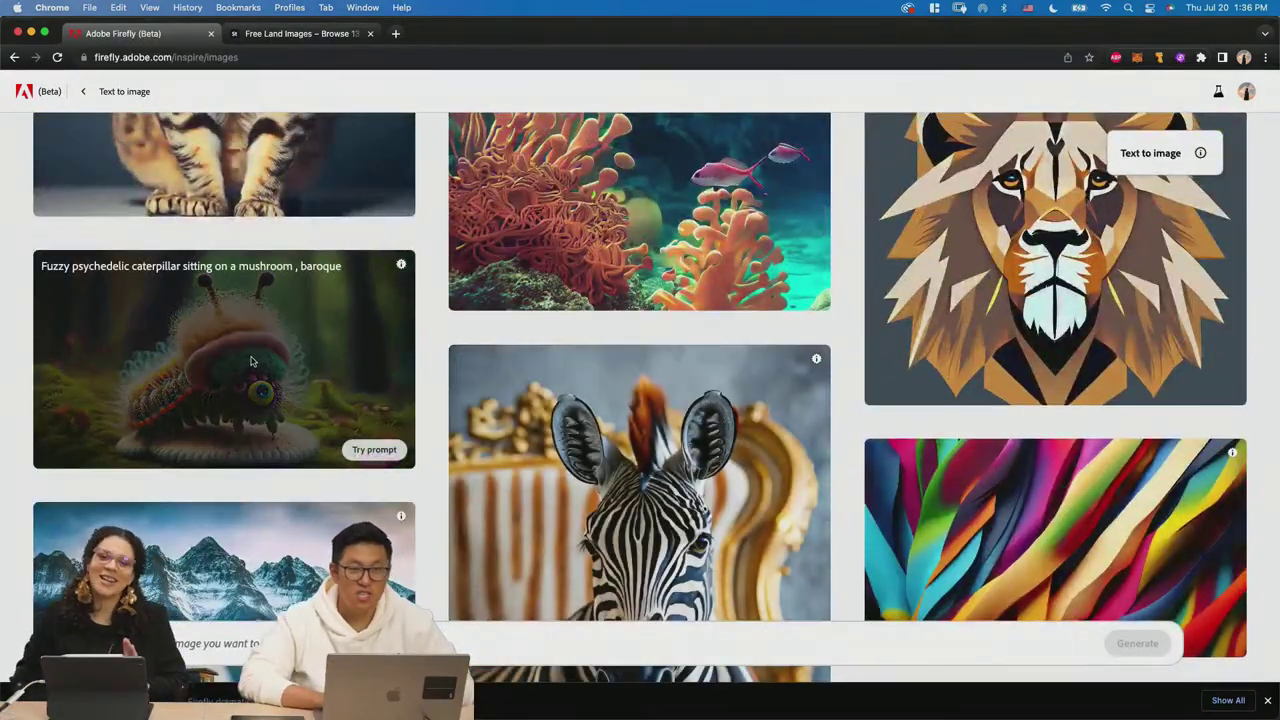
left_click(252, 362)
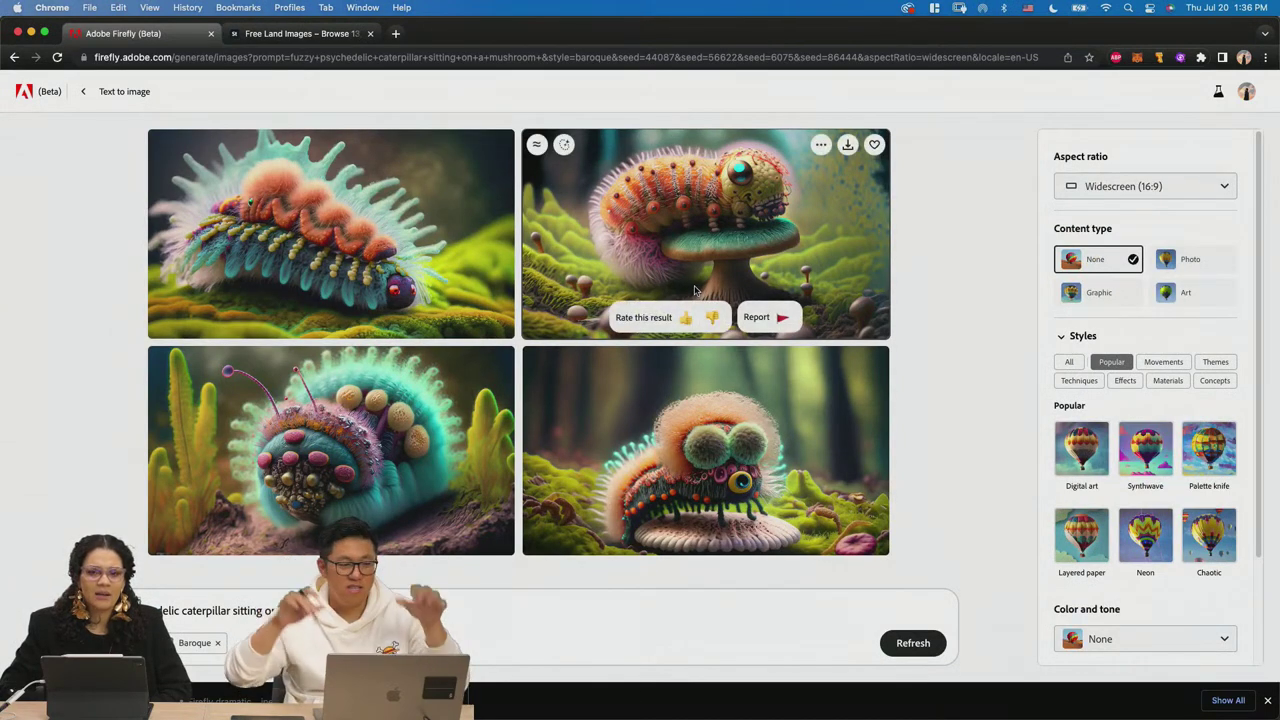
Return to the sample gallery and browse further for a scenic landscape image.
left_click(83, 91)
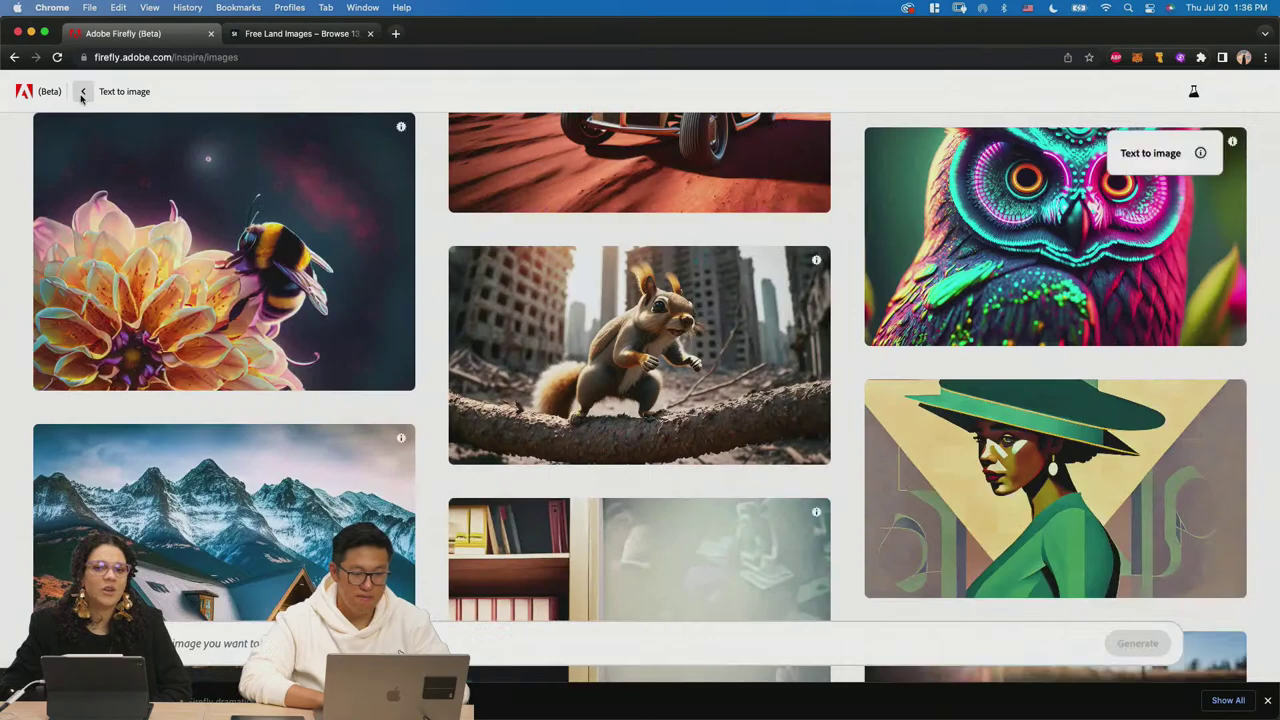
scroll(329, 406, "down", 5)
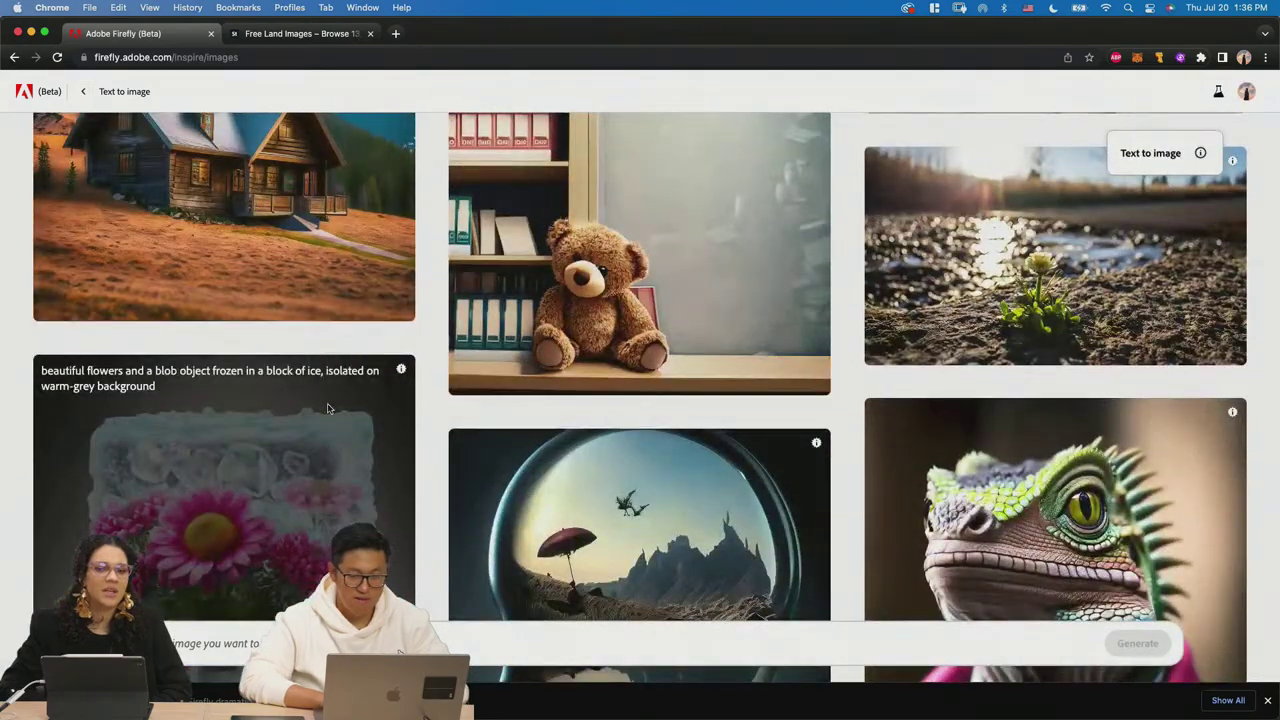
scroll(329, 406, "down", 10)
scroll(329, 408, "down", 15)
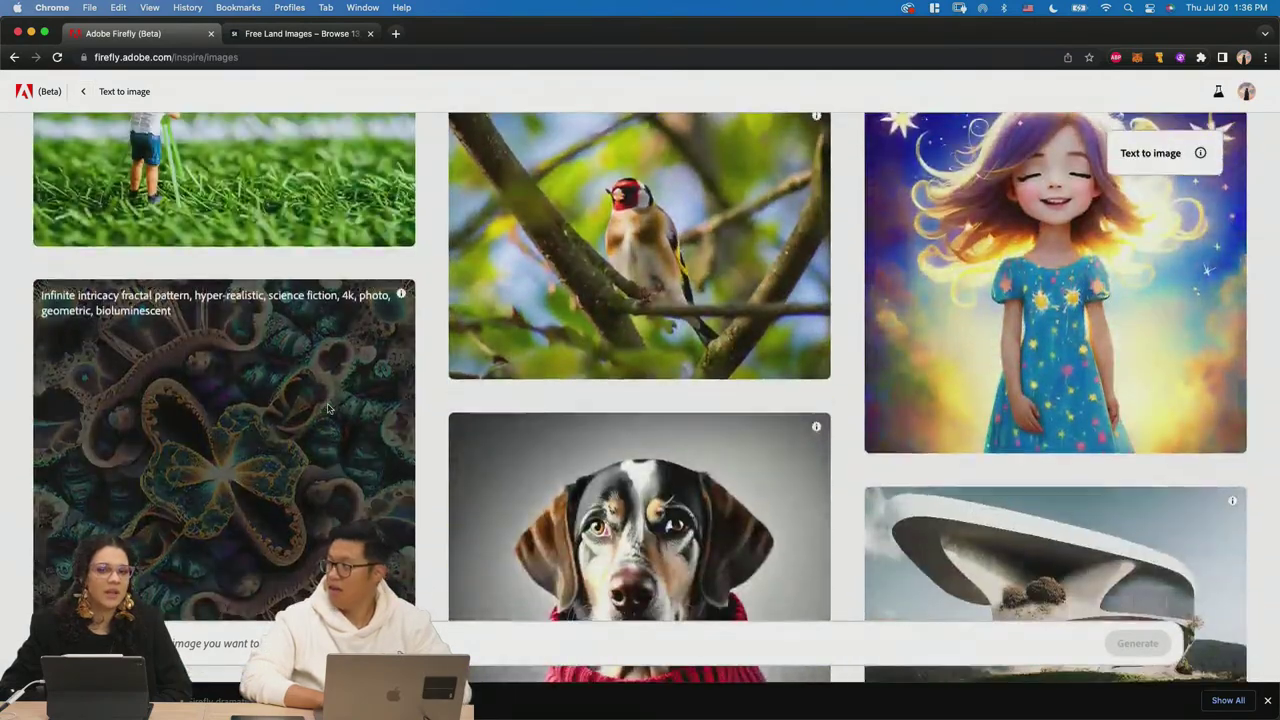
scroll(329, 408, "down", 15)
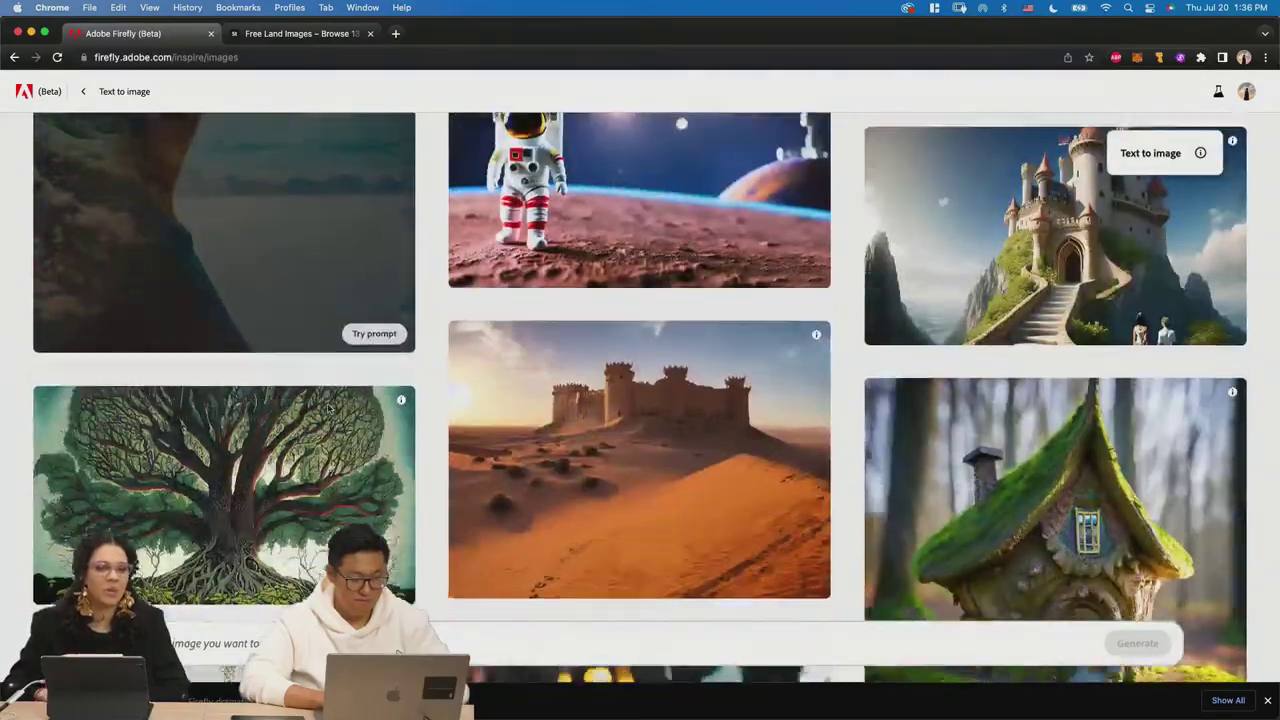
scroll(329, 408, "down", 10)
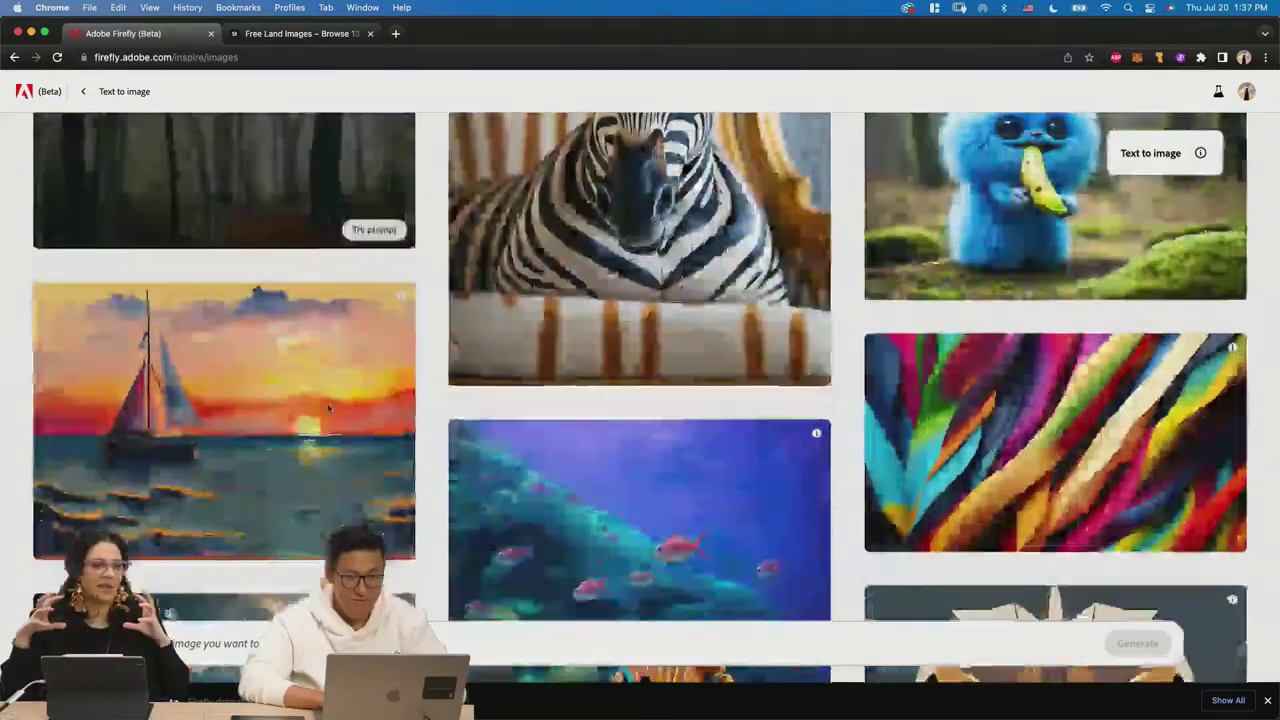
scroll(435, 410, "down", 20)
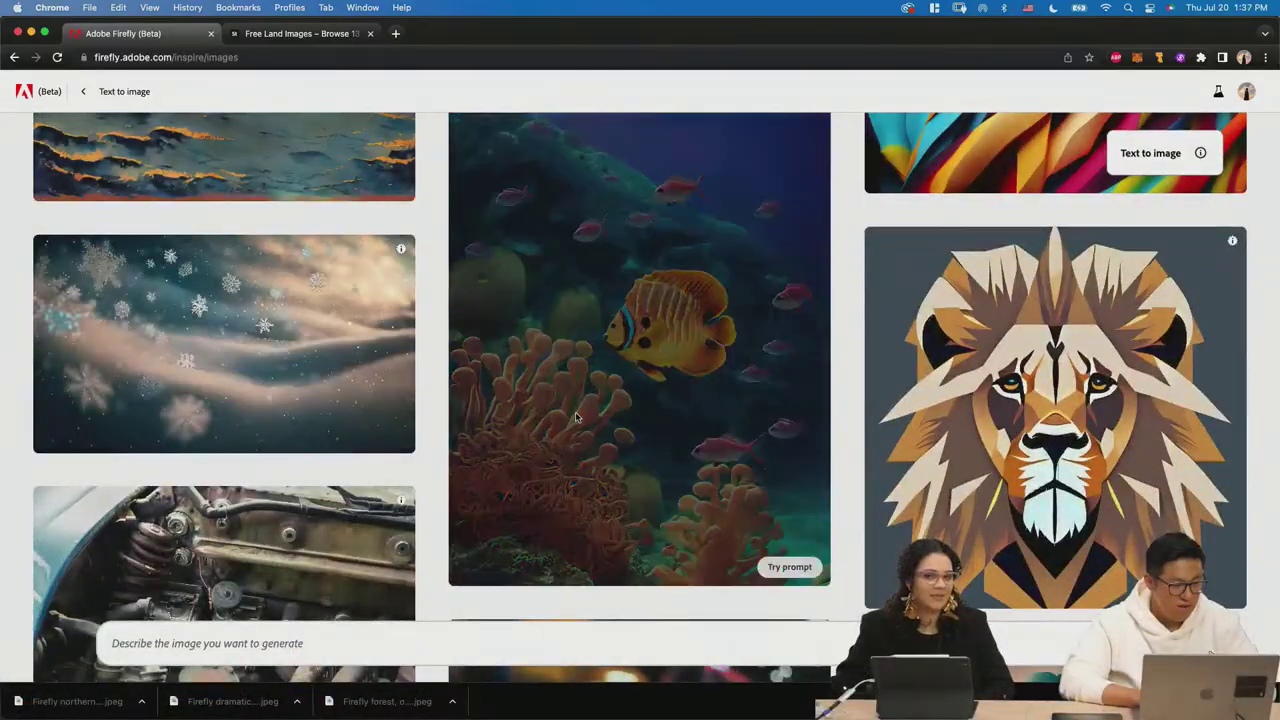
scroll(575, 417, "down", 20)
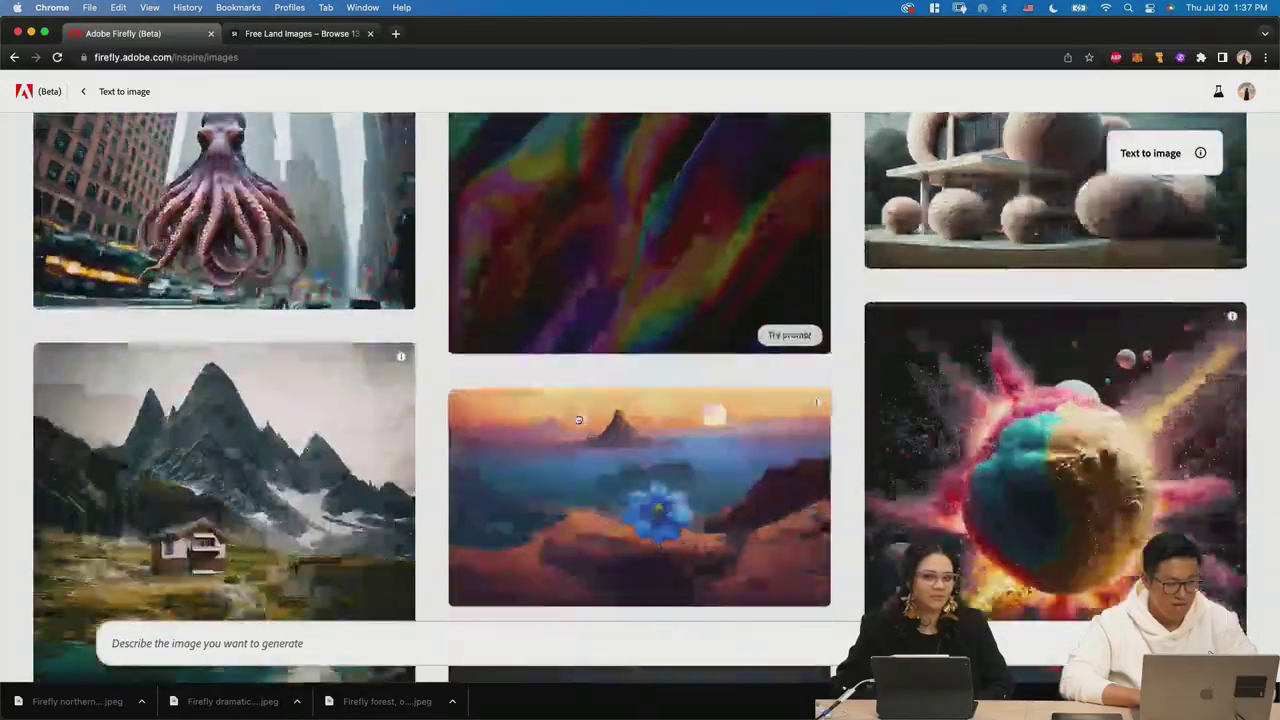
scroll(577, 420, "down", 20)
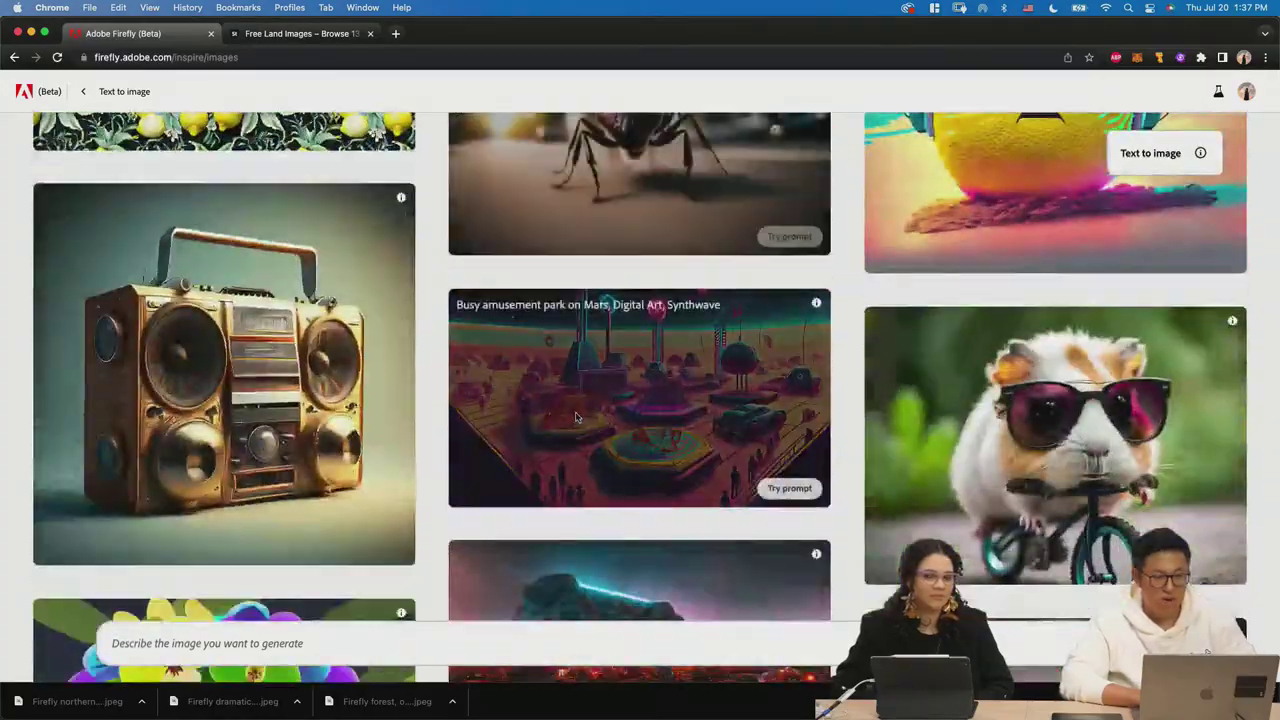
scroll(575, 417, "down", 3)
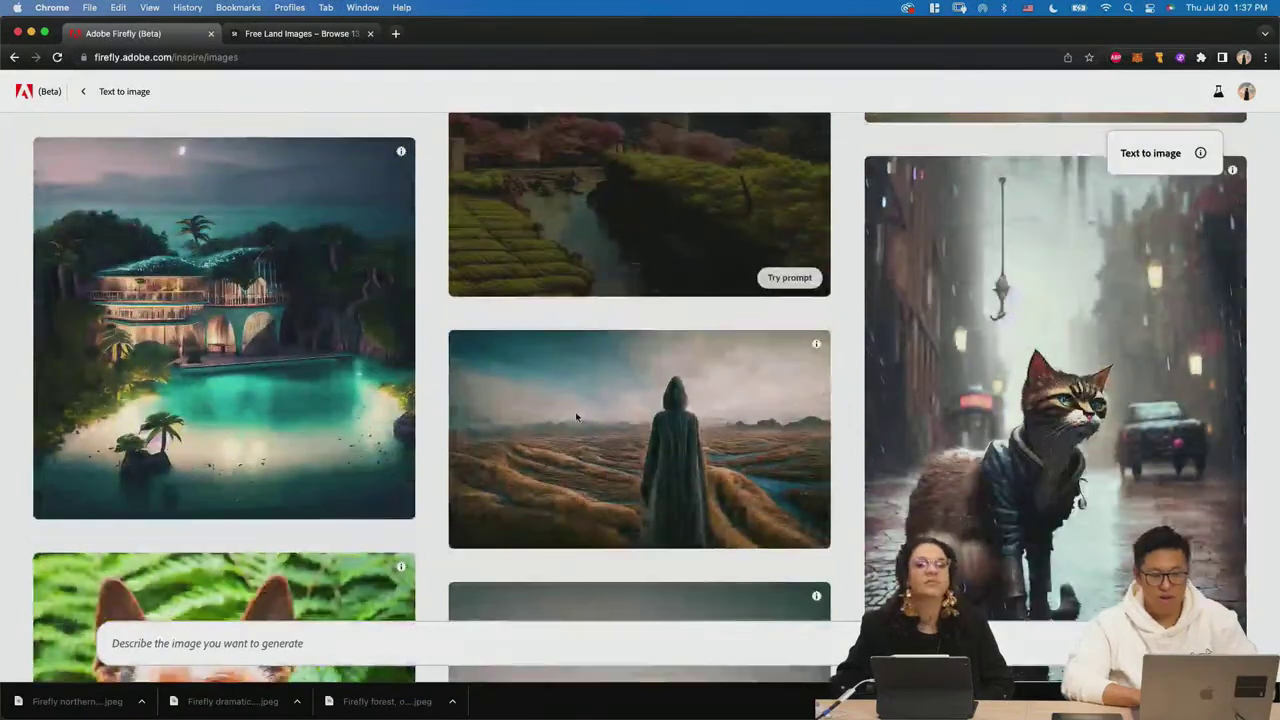
scroll(562, 510, "up", 3)
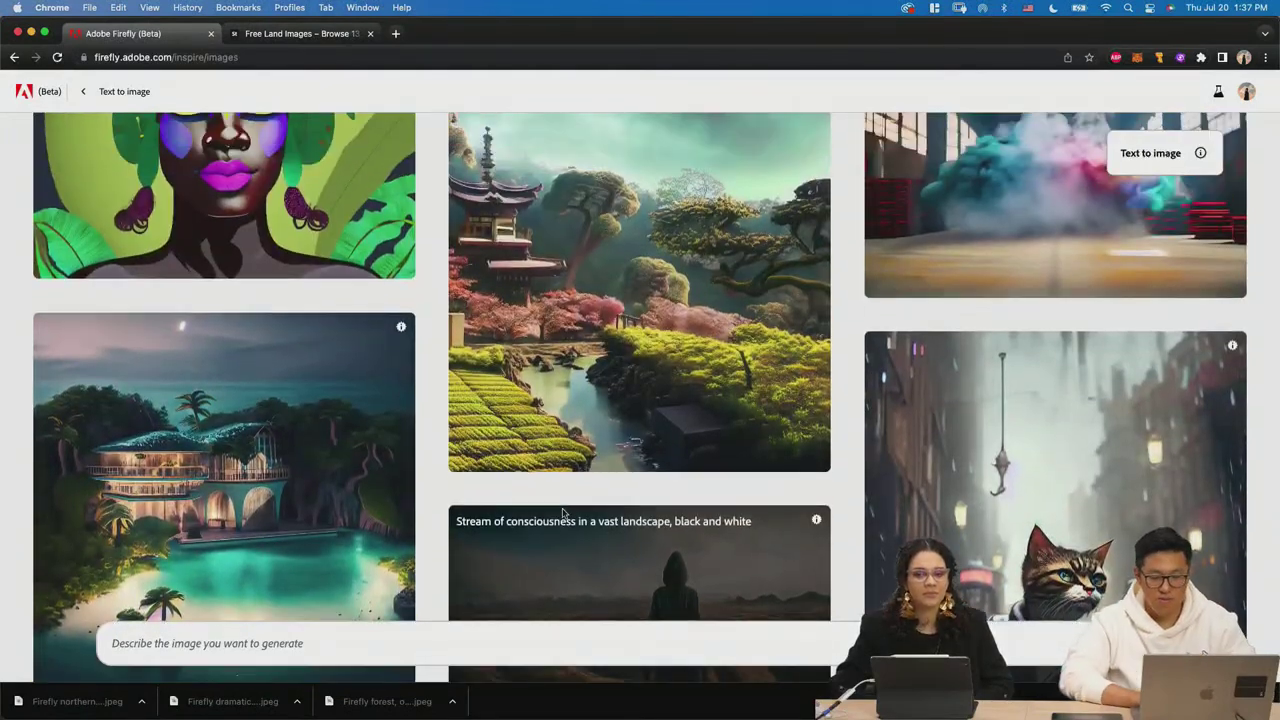
scroll(562, 513, "down", 5)
scroll(562, 512, "up", 1)
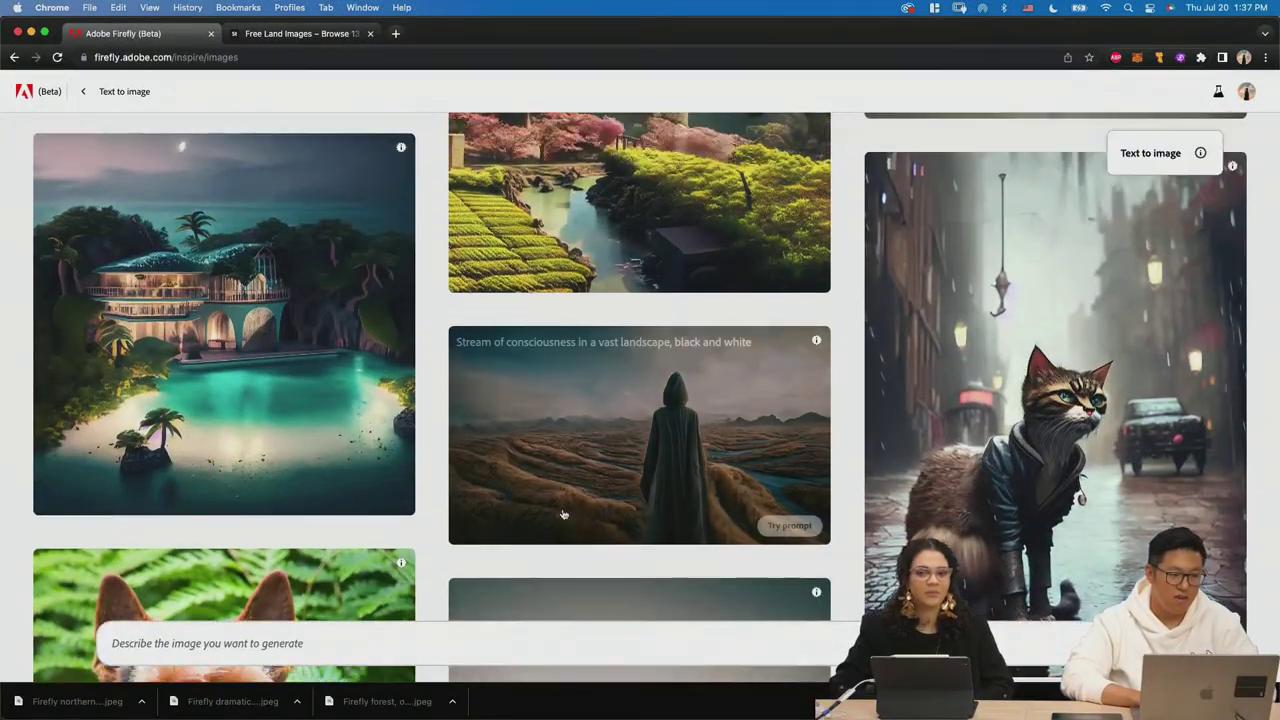
Open the night island villa sample and download its third variation to the Adobe Live 7.20 folder.
left_click(272, 293)
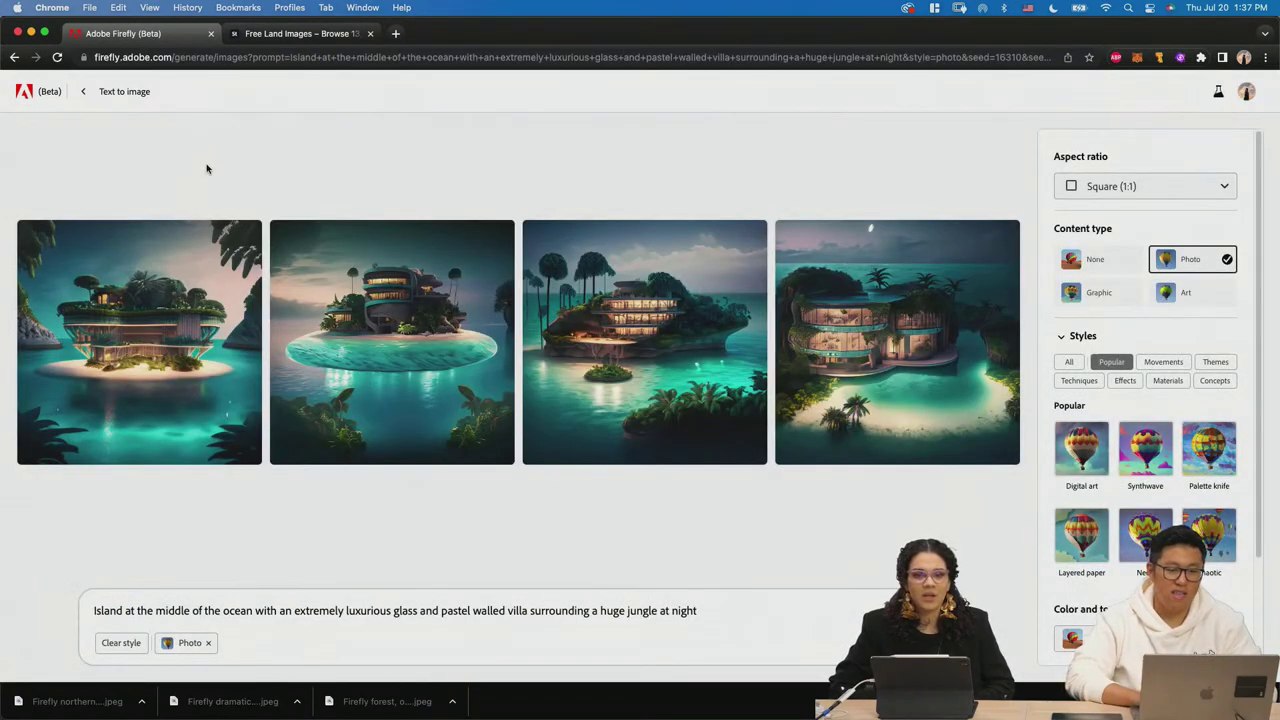
mouse_move(673, 337)
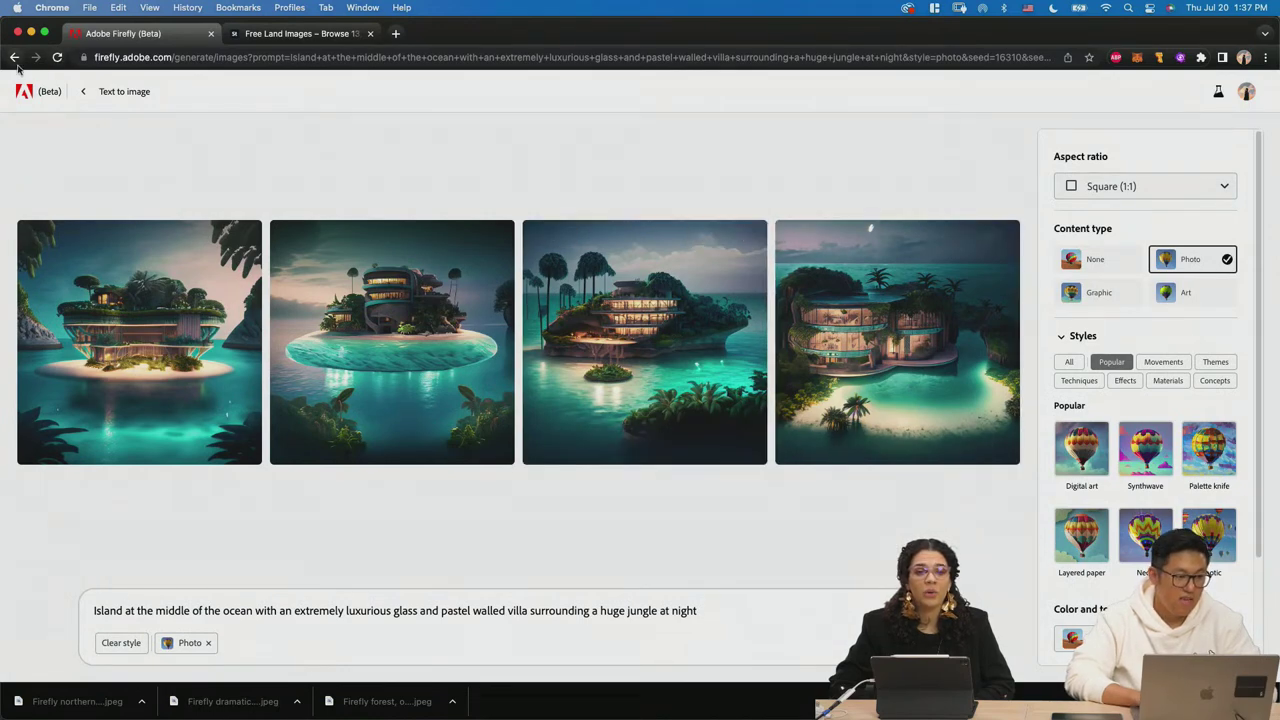
left_click(655, 355)
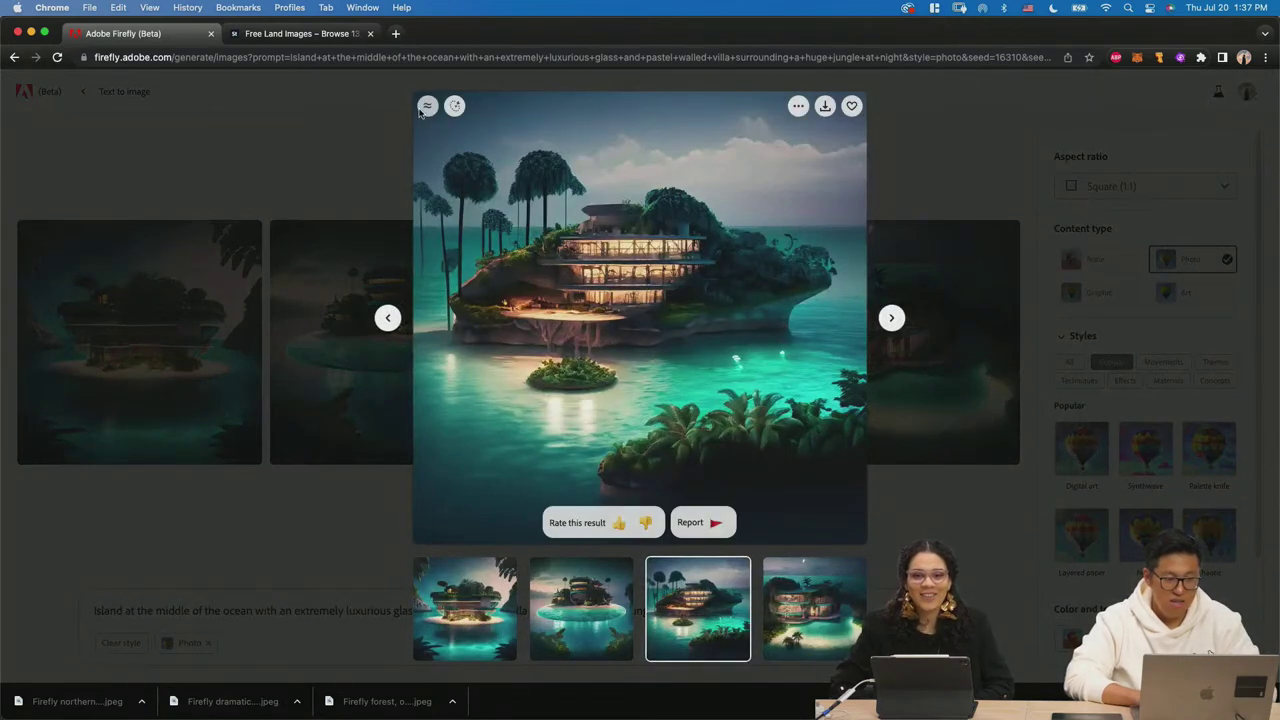
left_click(285, 555)
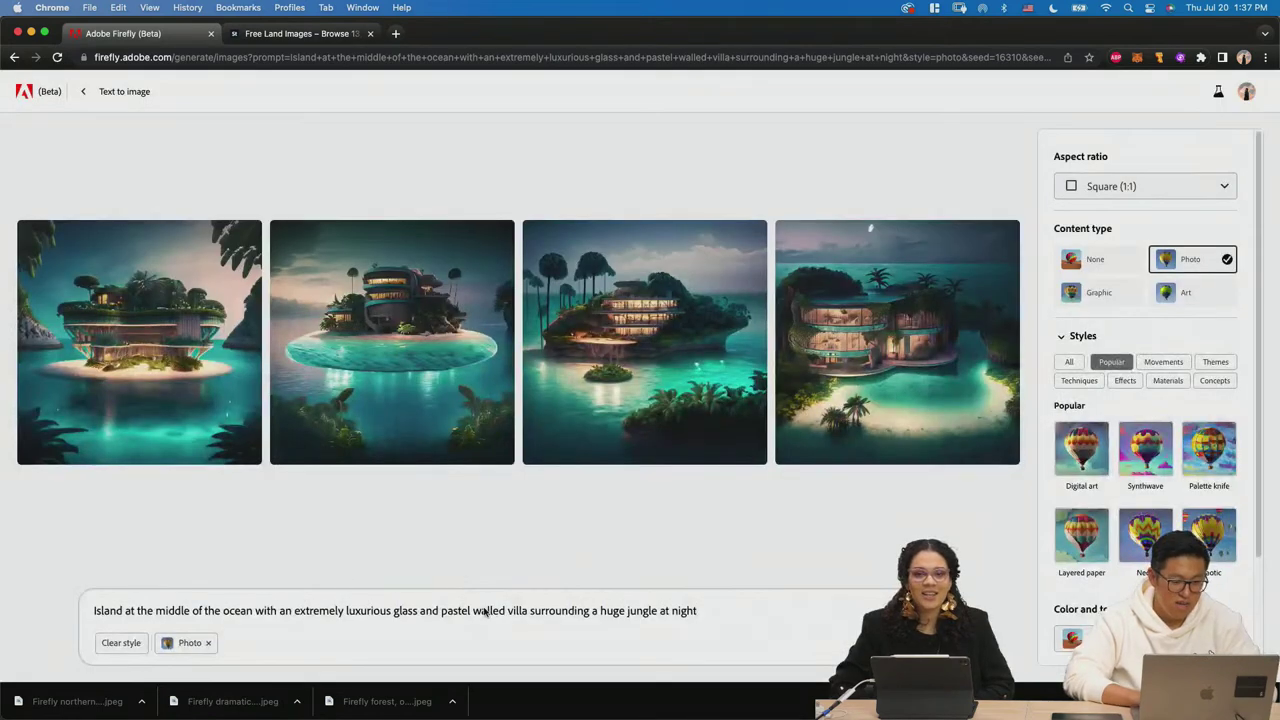
left_click(697, 276)
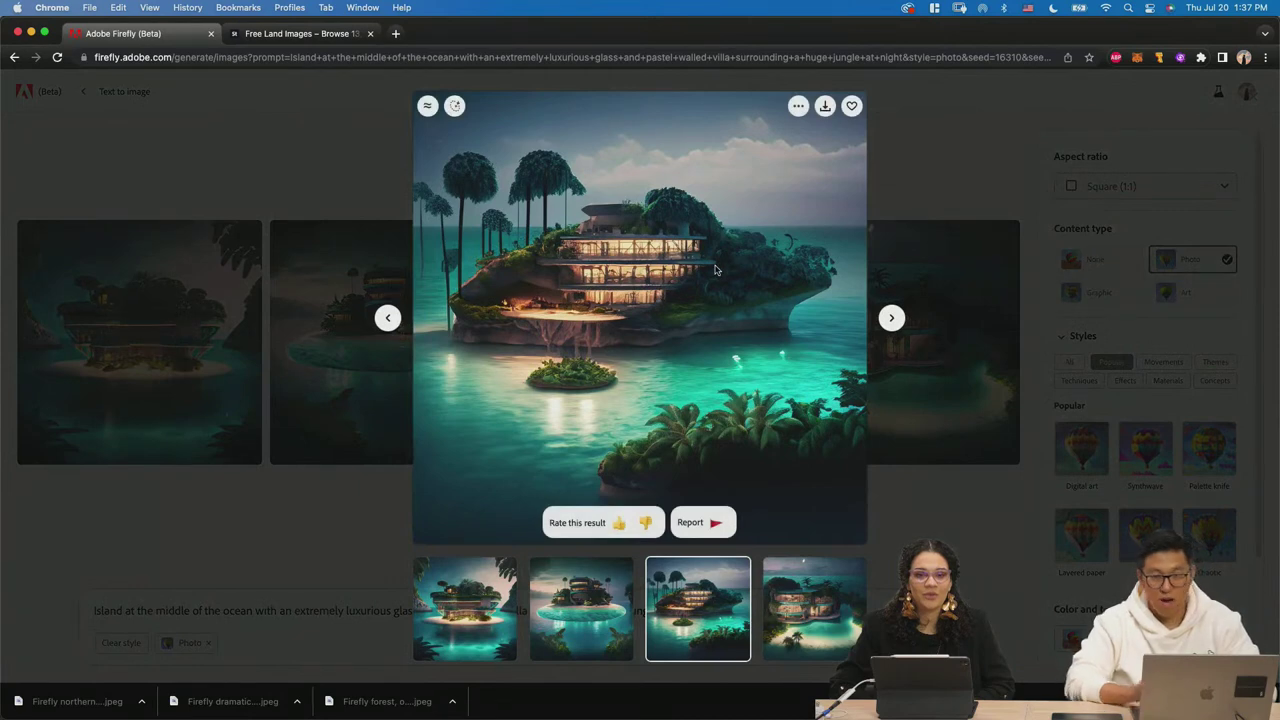
left_click(820, 112)
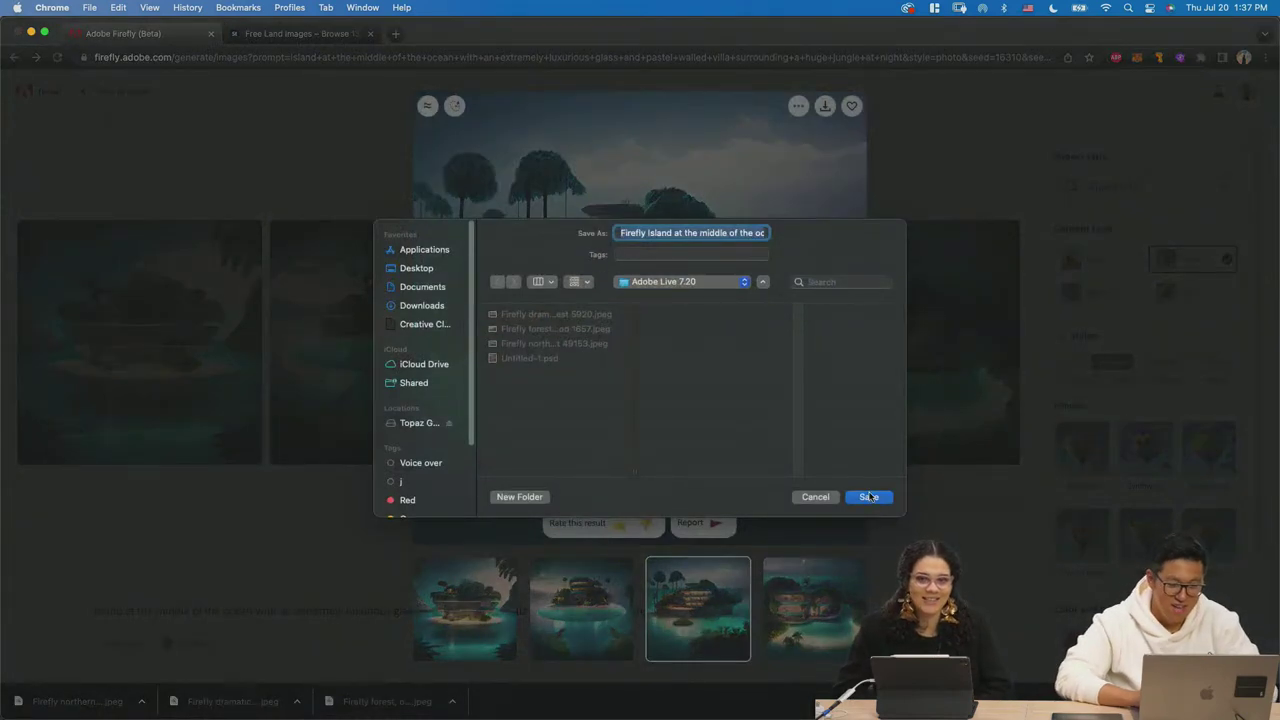
left_click(868, 497)
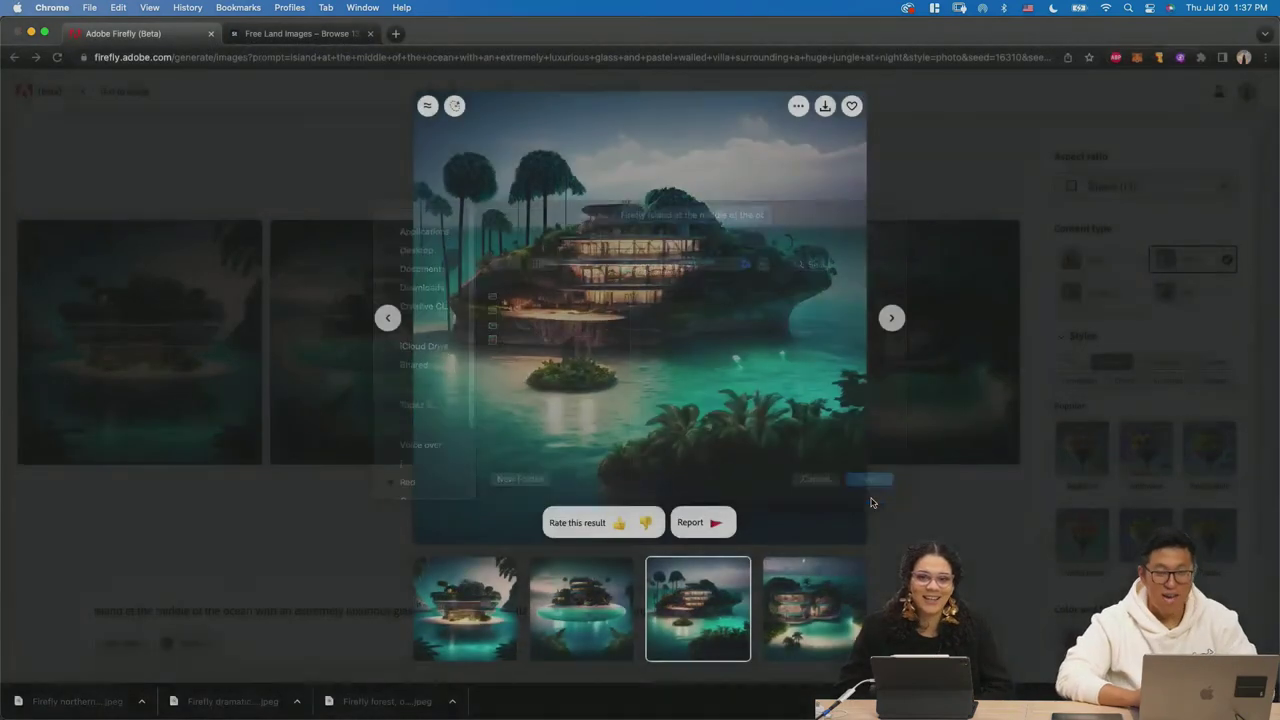
Place the downloaded Firefly island image from Finder's Adobe Live 7.20 folder into the blank Photoshop document.
key("super+Tab")
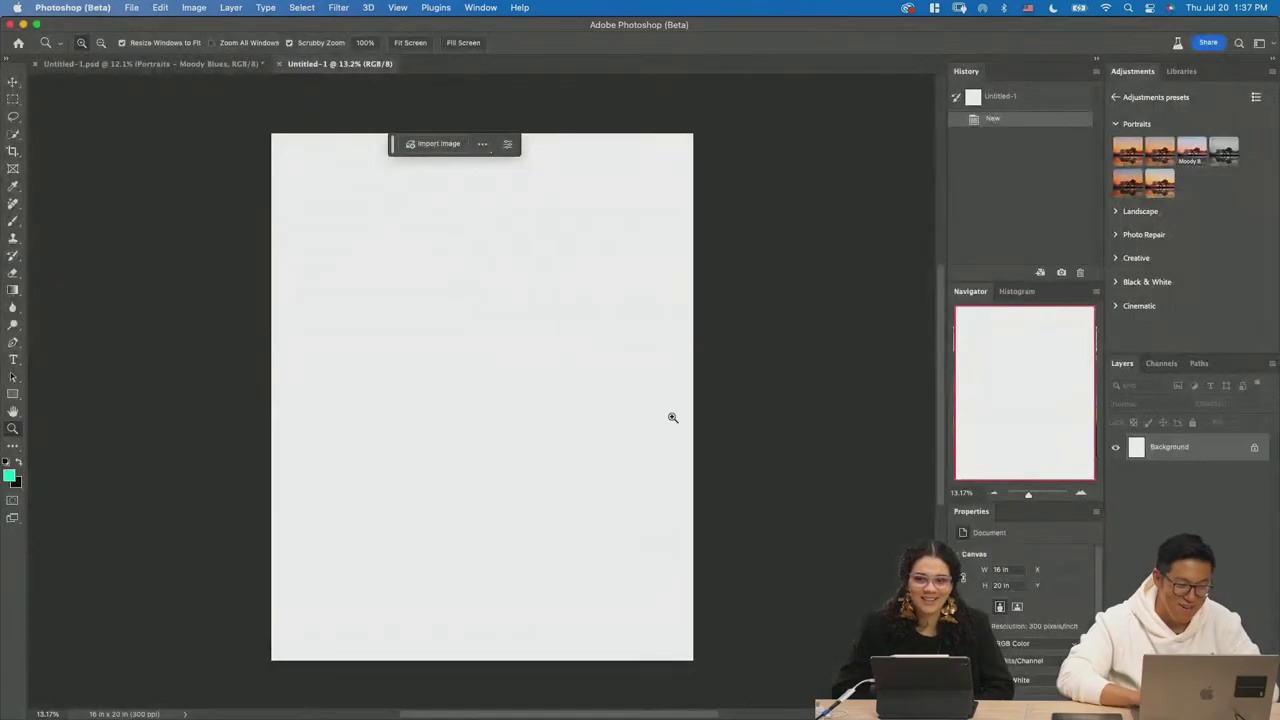
key("super+Tab")
key("super+Tab")
left_click(505, 218)
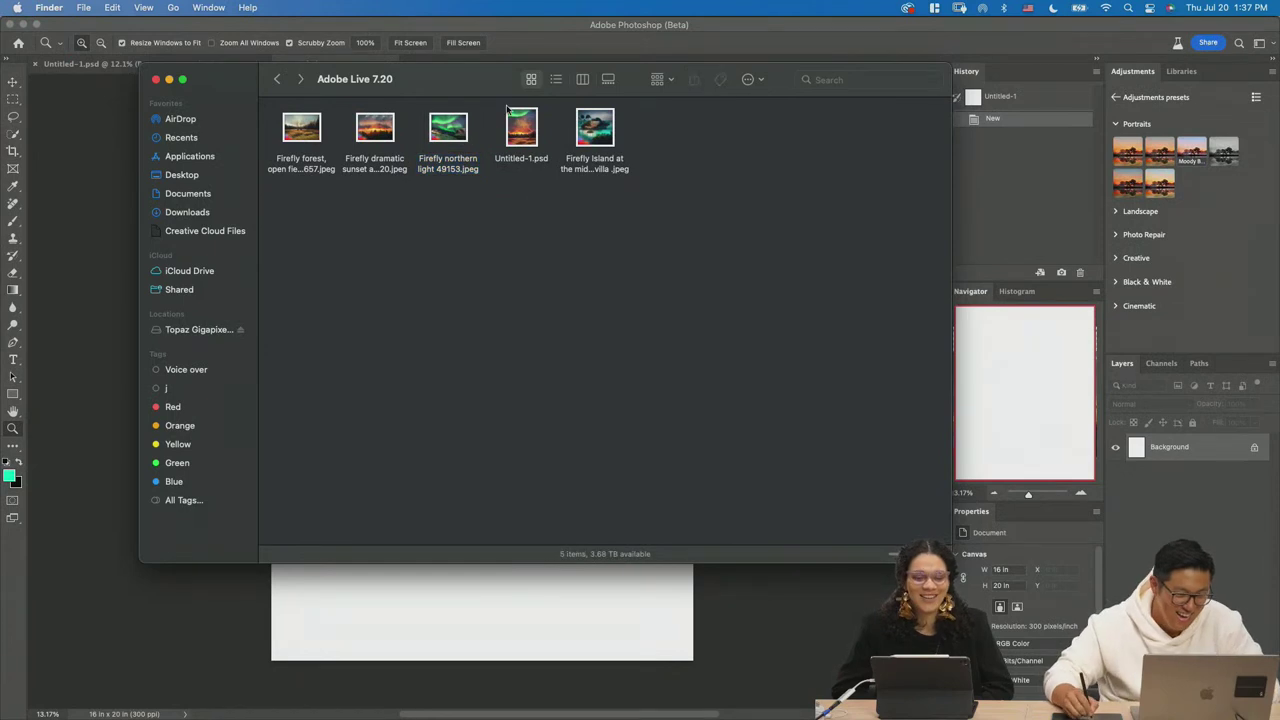
left_click_drag(614, 138, 475, 585)
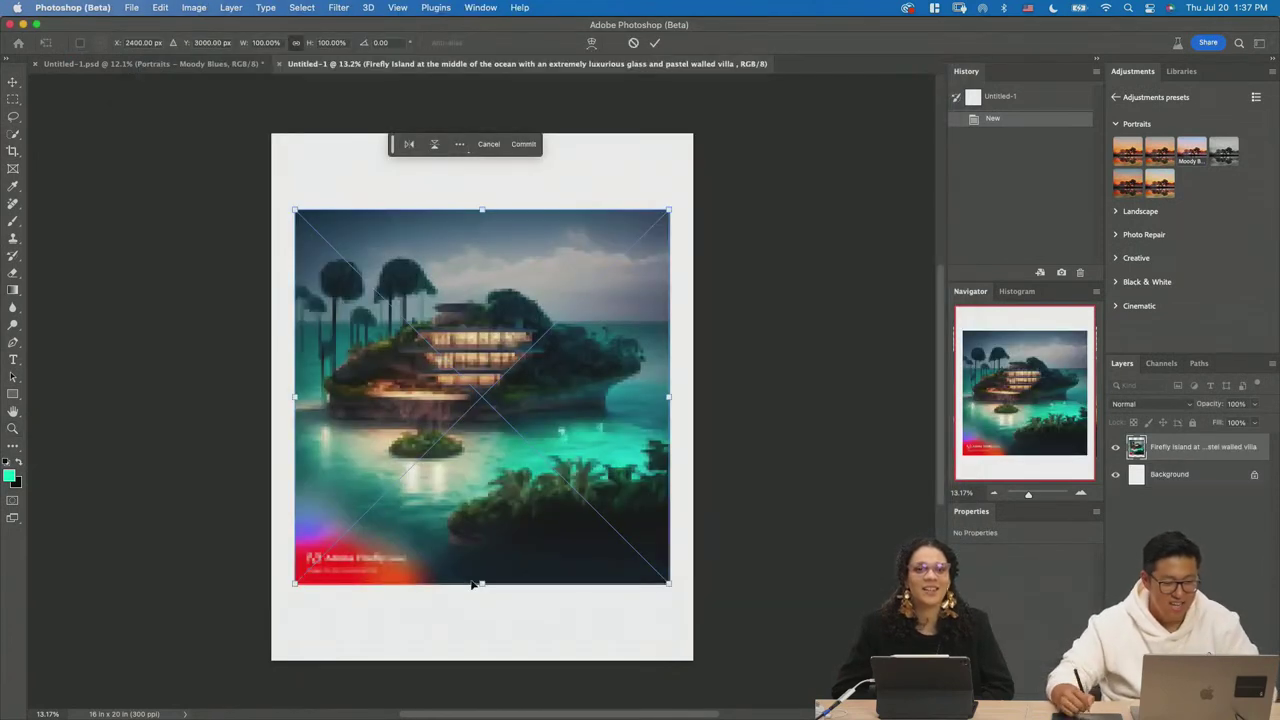
key("Return")
Move the island image down and scale it to about 115.7% so it spans the canvas width to the bottom edge.
key("v")
left_click_drag(532, 386, 537, 446)
key("super+t")
left_click_drag(483, 290, 486, 228)
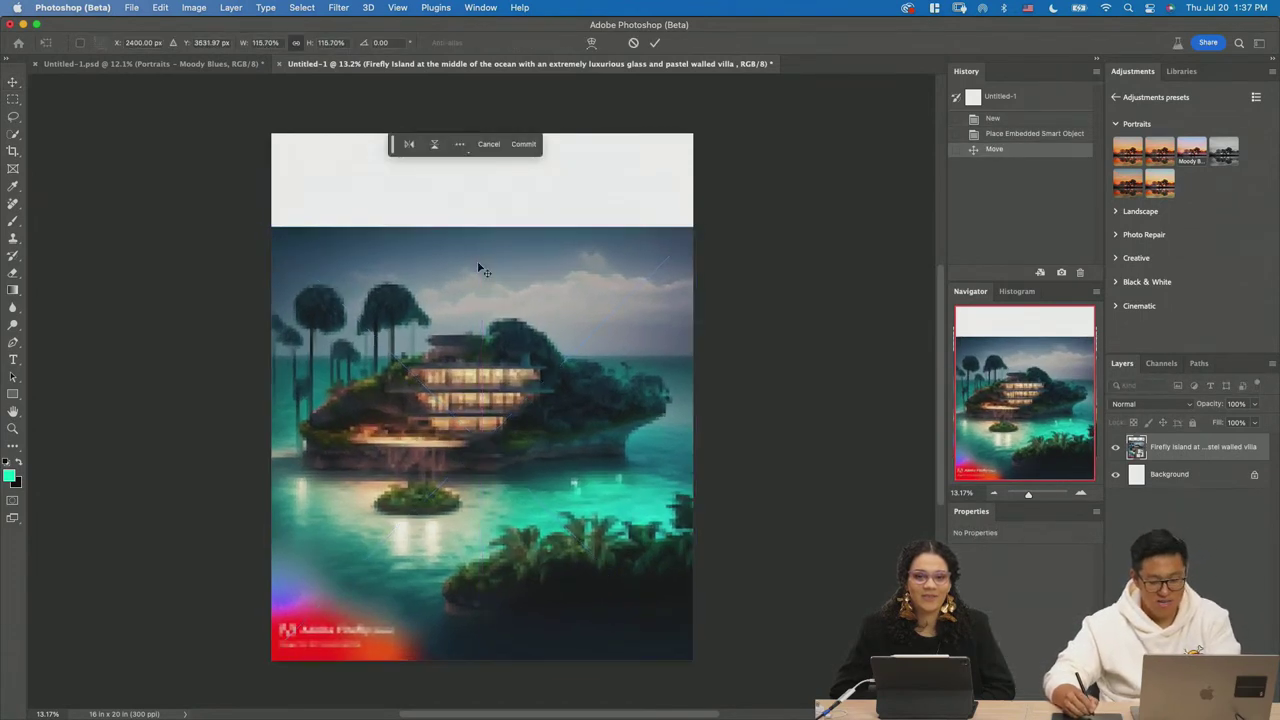
key("Return")
Lasso the Adobe Firefly watermark in the island image, copy it onto its own layer, and lock that layer.
key("l")
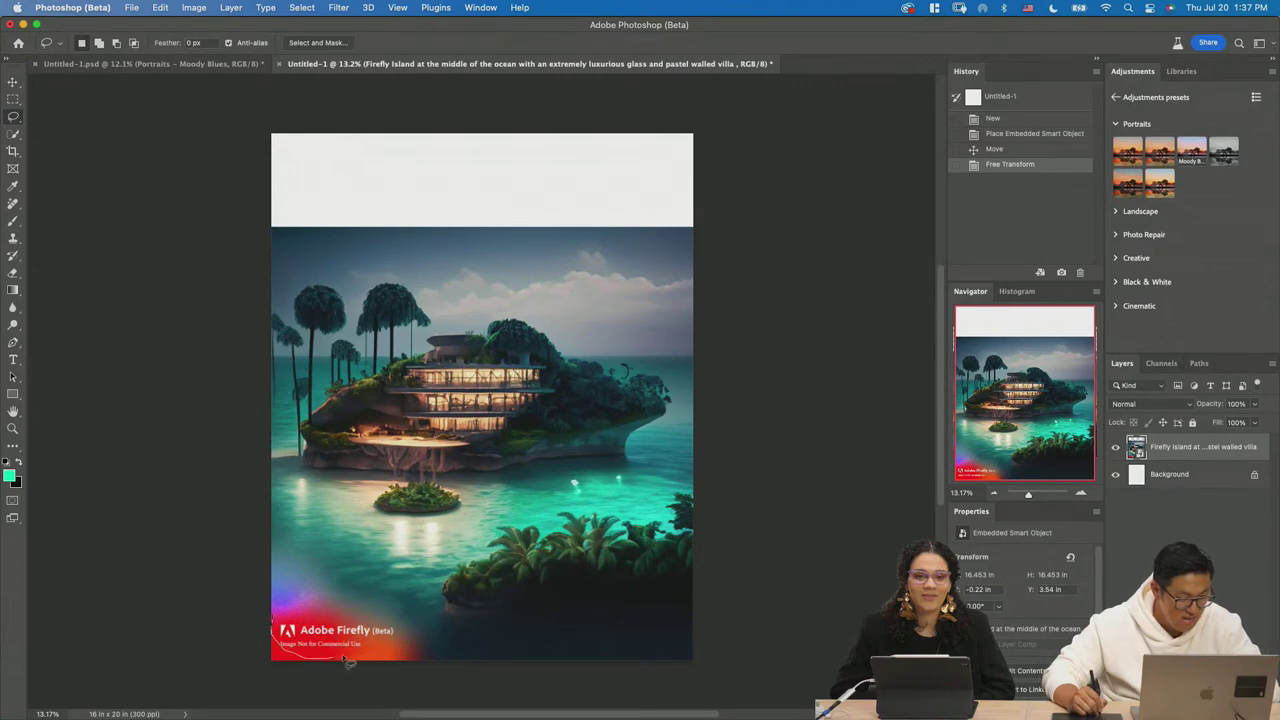
left_click_drag(412, 636, 335, 612)
key("super+c")
key("super+v")
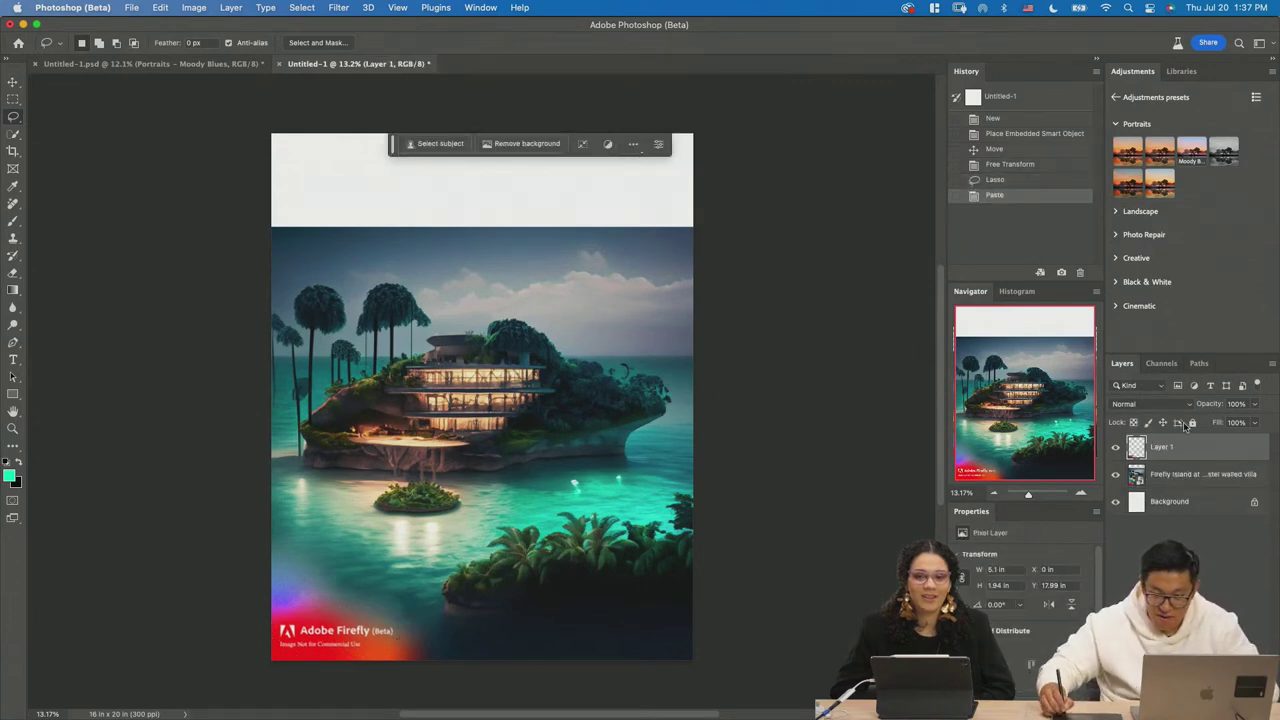
left_click(1191, 423)
Move the island image layer further down to about Y 5.32 in, beneath the locked watermark copy.
left_click(1195, 474)
key("v")
left_click_drag(545, 437, 560, 505)
key("z")
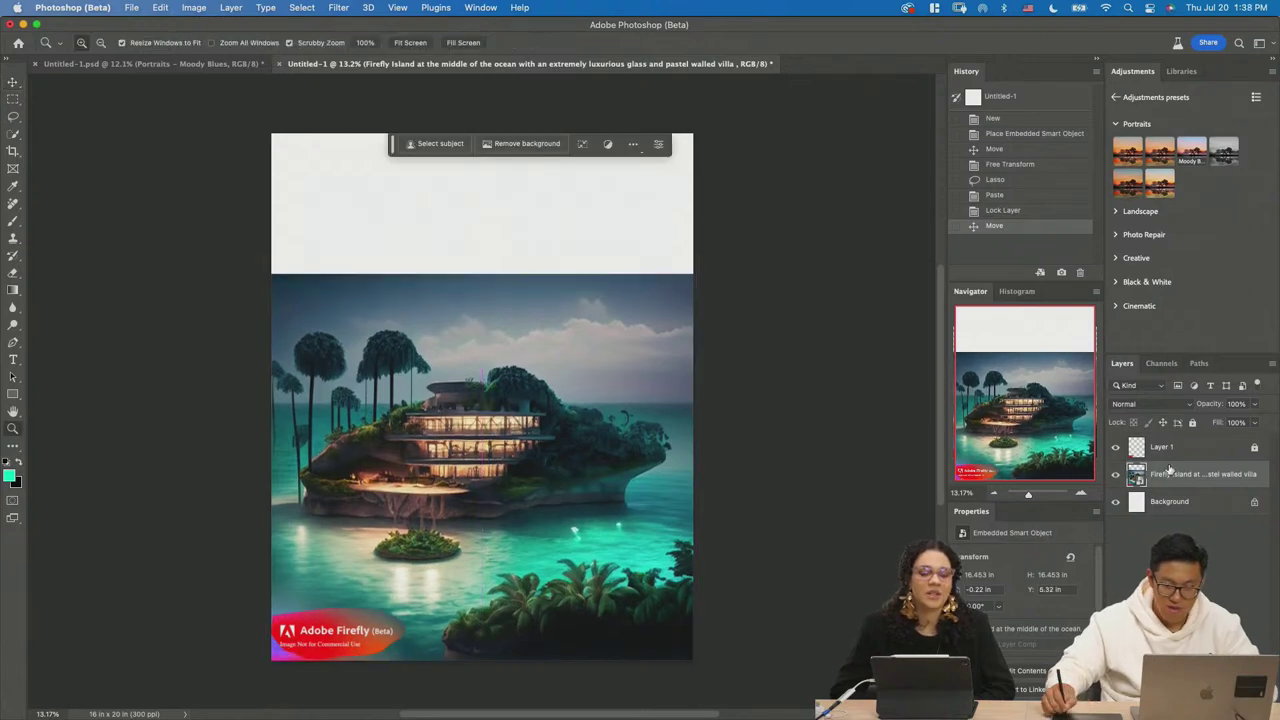
Unlock the copied watermark layer and move it into the canvas's bottom-left corner, about X -0.23 in, Y 18.49 in.
left_click(1200, 448)
left_click(1254, 447)
left_click_drag(562, 508, 498, 528)
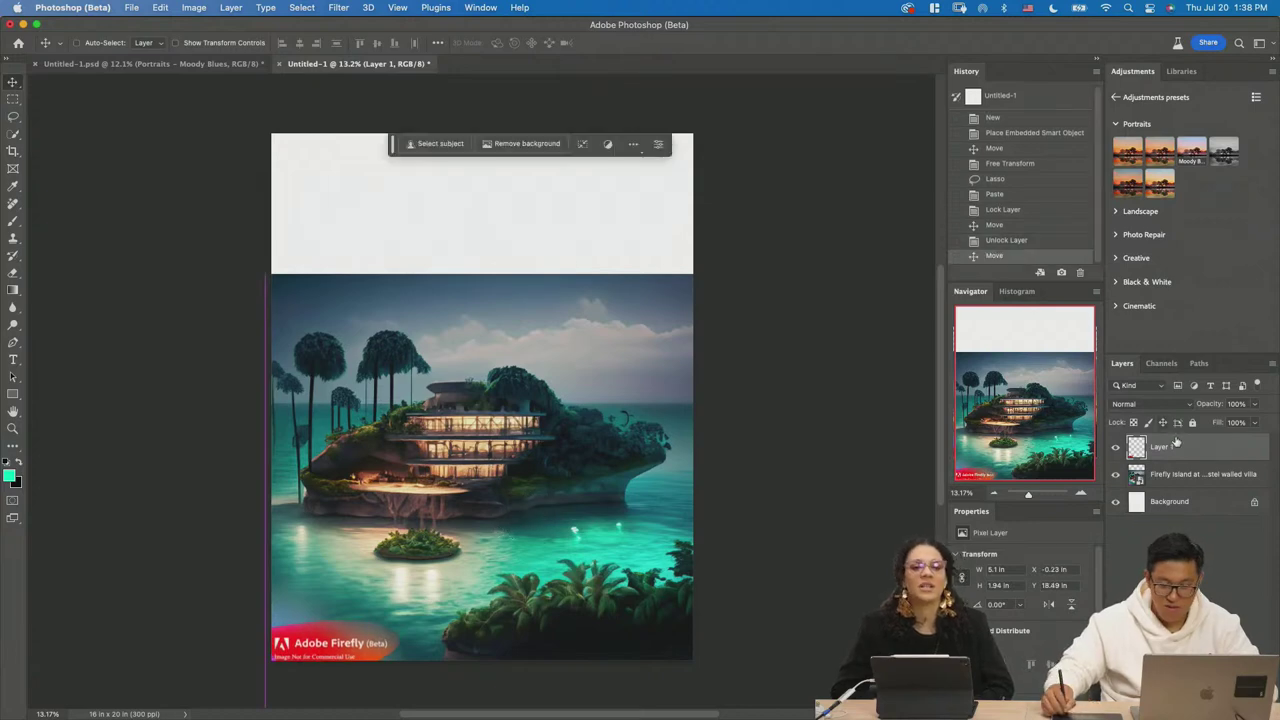
Lock the watermark copy layer and make the Firefly island image layer active.
left_click(1192, 422)
left_click(1212, 477)
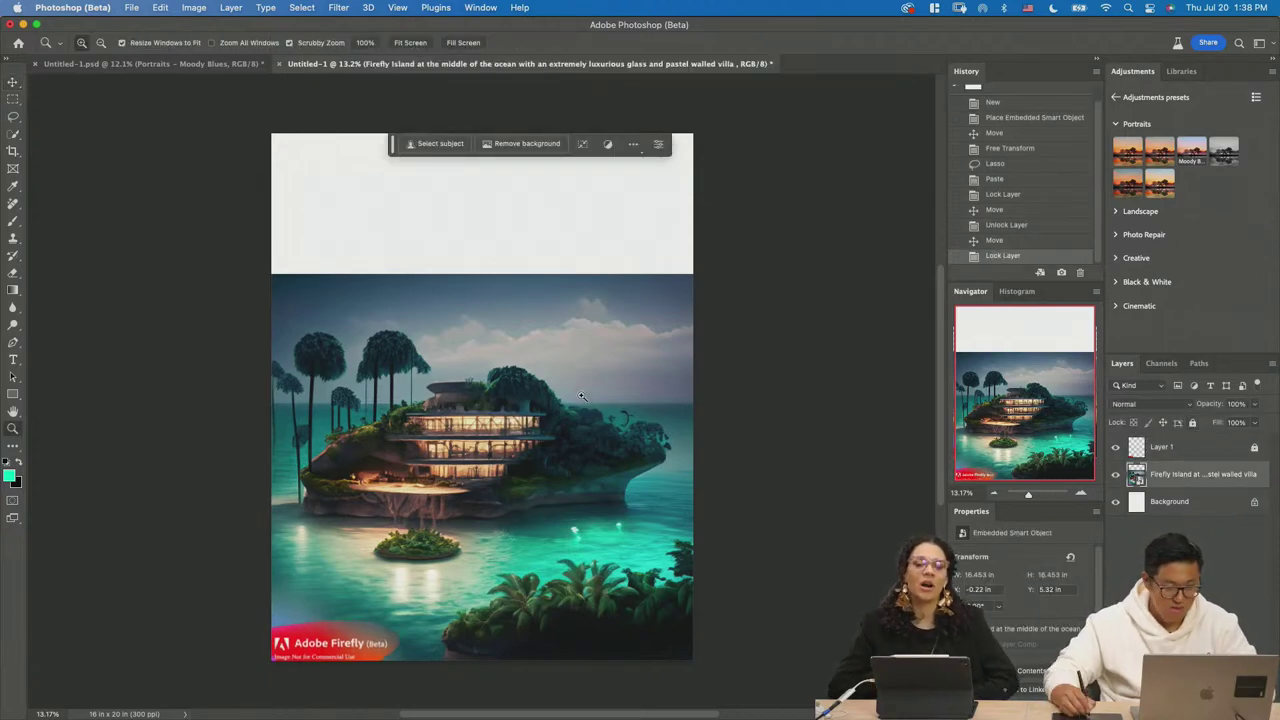
scroll(579, 403, "down", 1)
key("w")
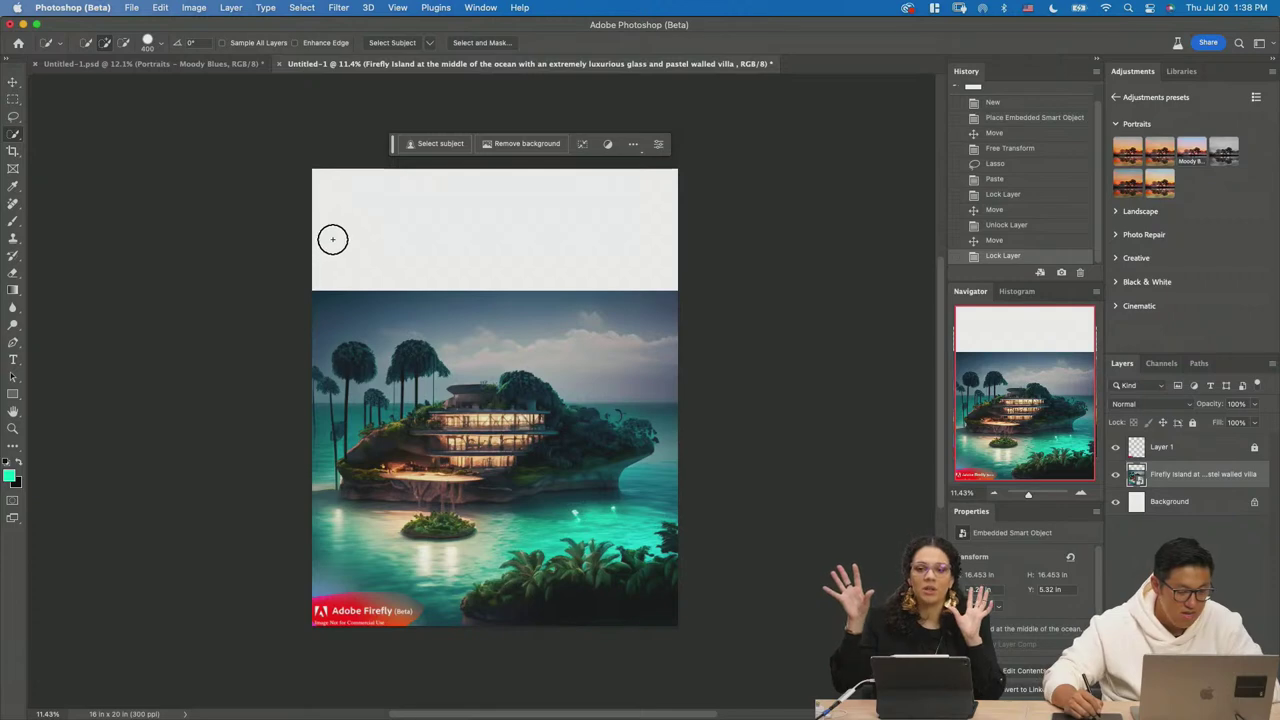
left_click_drag(580, 292, 545, 296)
left_click(617, 314)
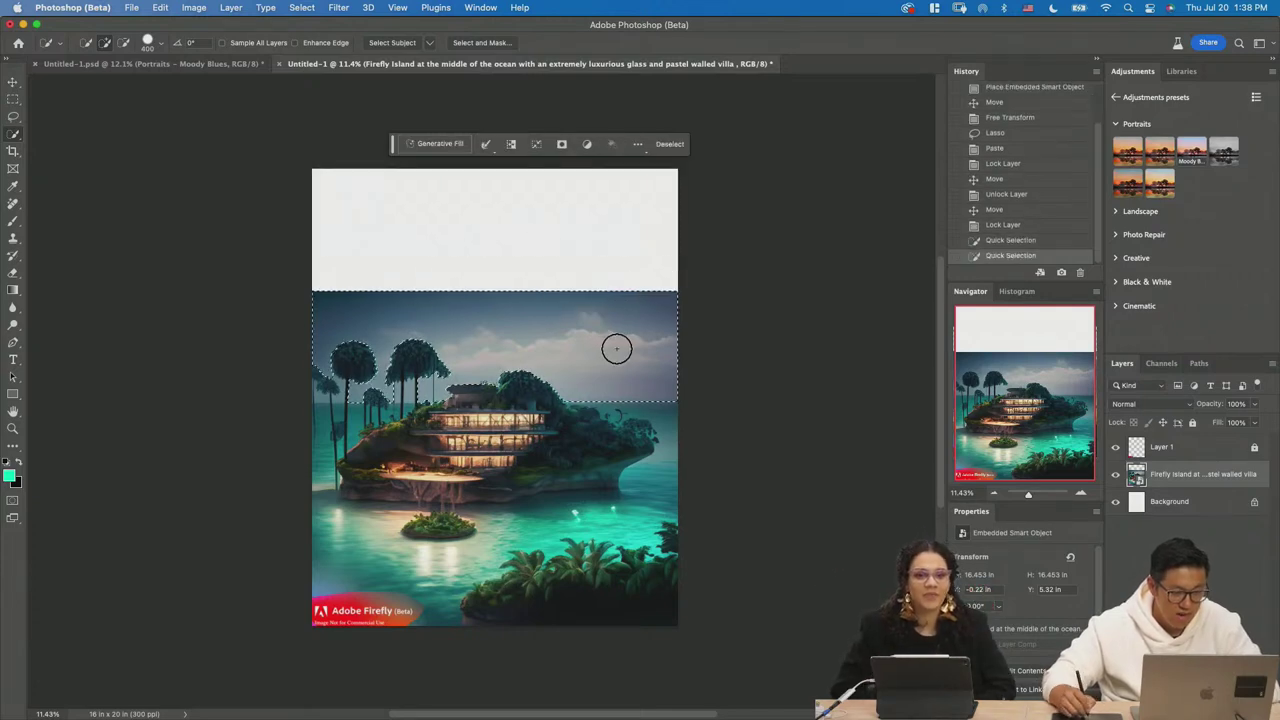
key("m")
key("ctrl+d")
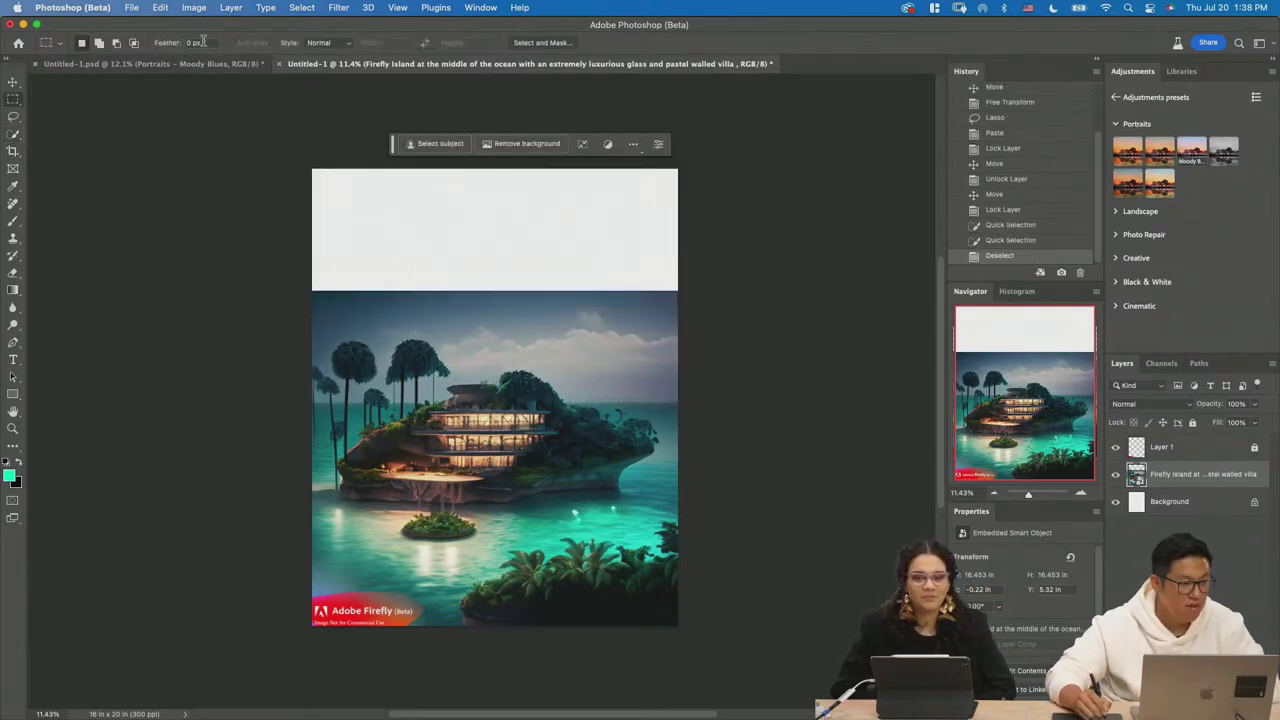
Select the island image's sky with Select Sky and add the blank canvas area above it to the selection.
left_click(233, 8)
left_click(331, 172)
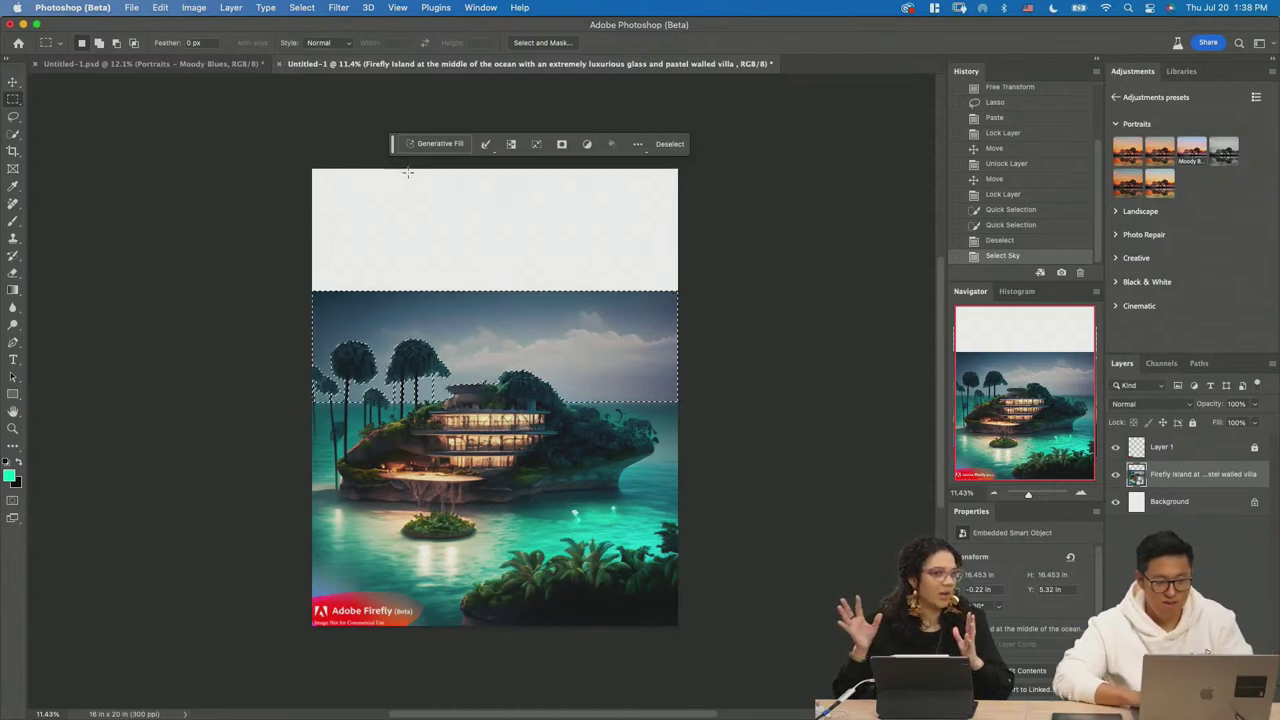
left_click_drag(263, 129, 724, 304)
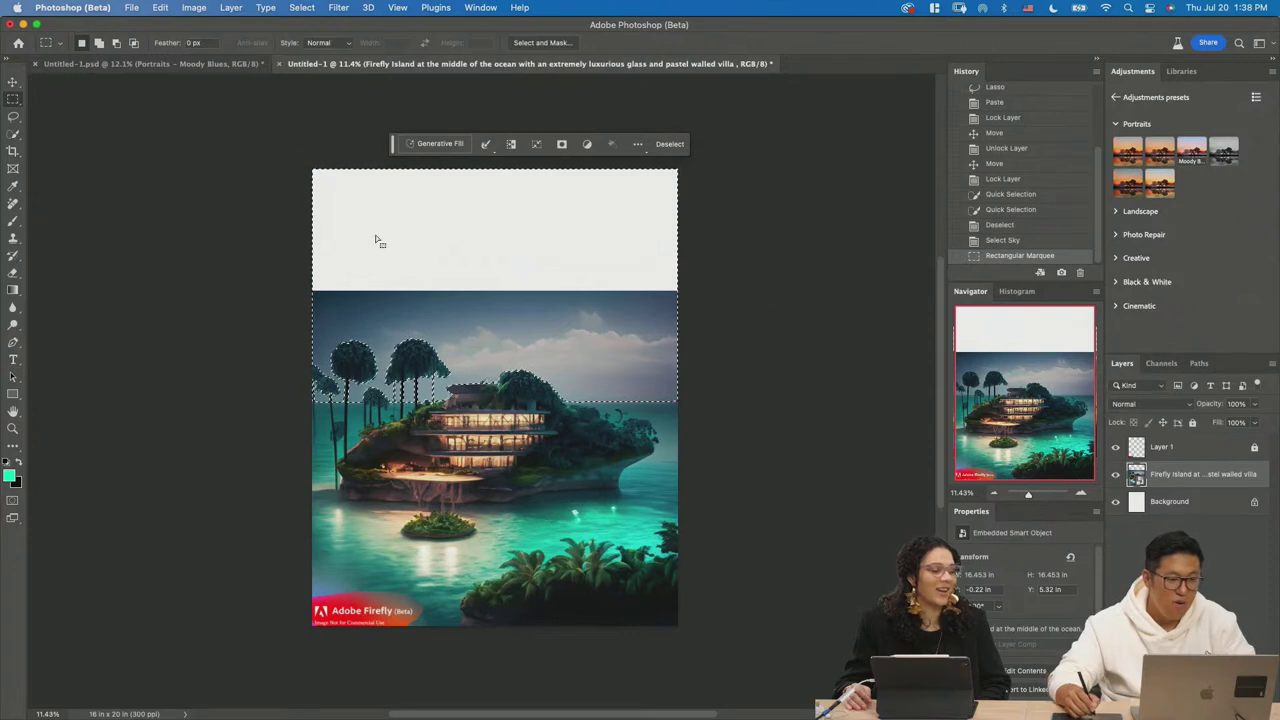
Fill the selected sky area with Generative Fill using the prompt "starry night, photography" and keep the second variation.
left_click(440, 144)
type("starry night, photogr")
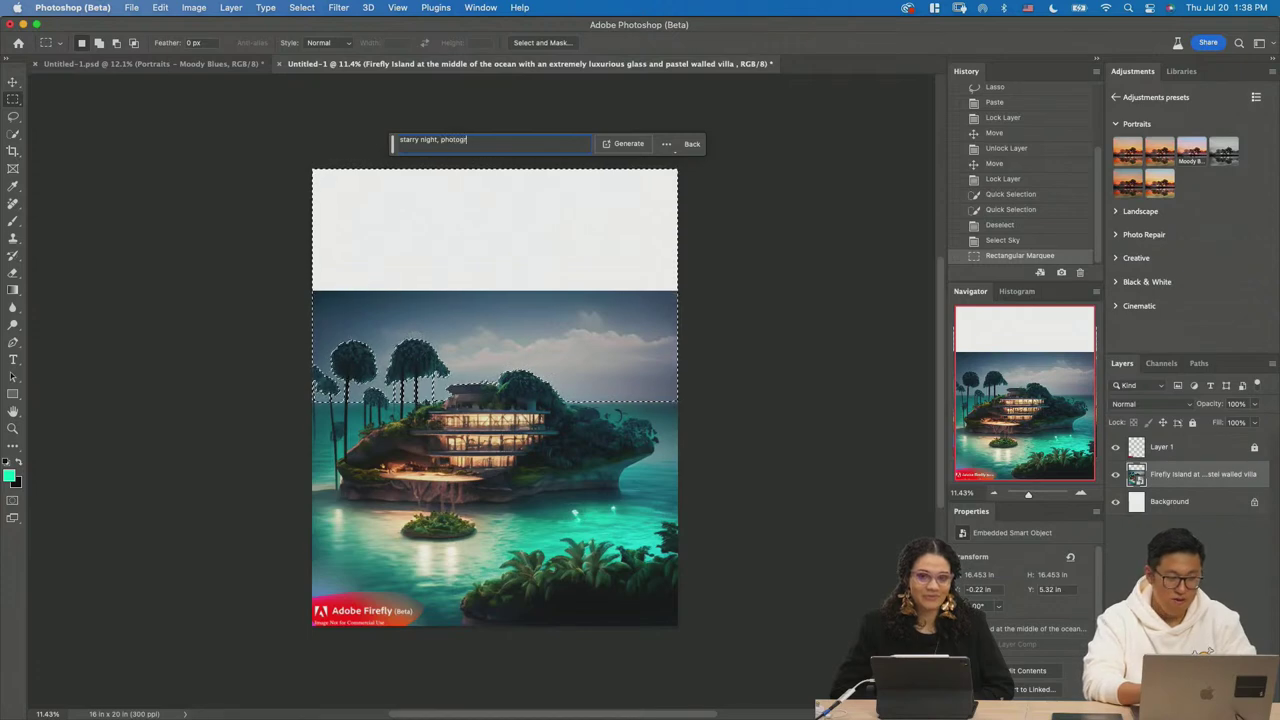
key("Return")
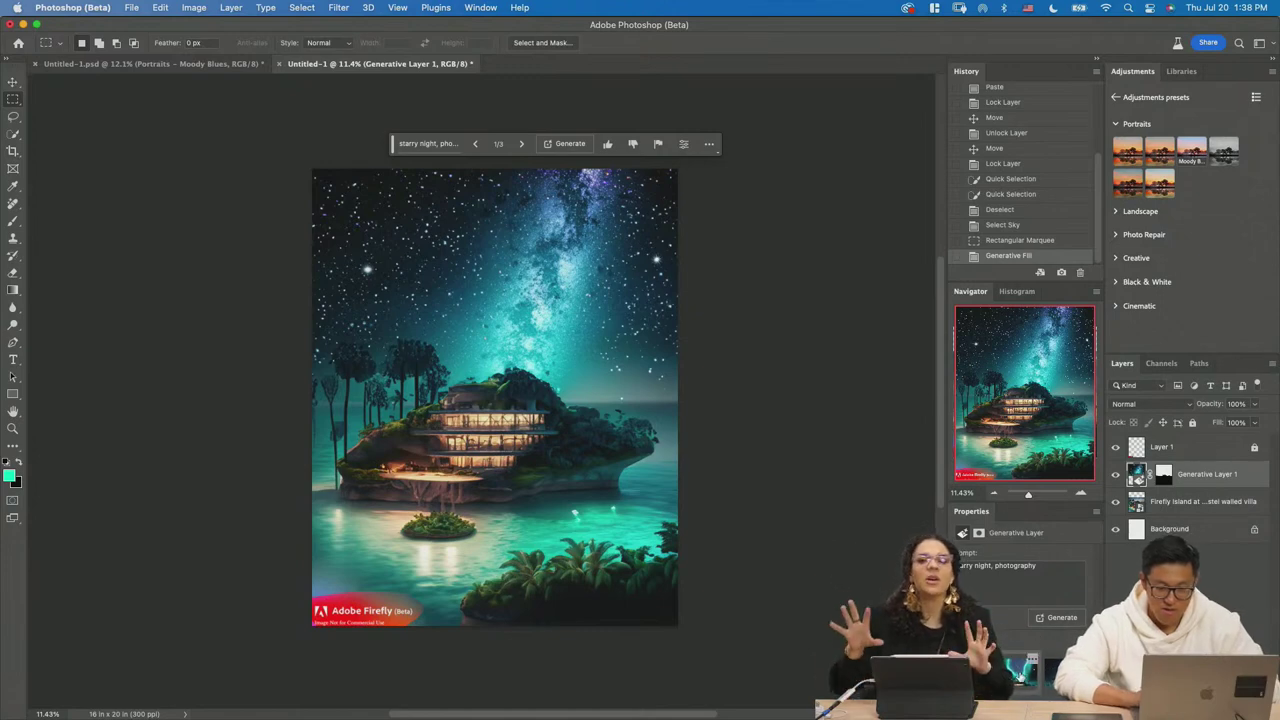
left_click(1020, 675)
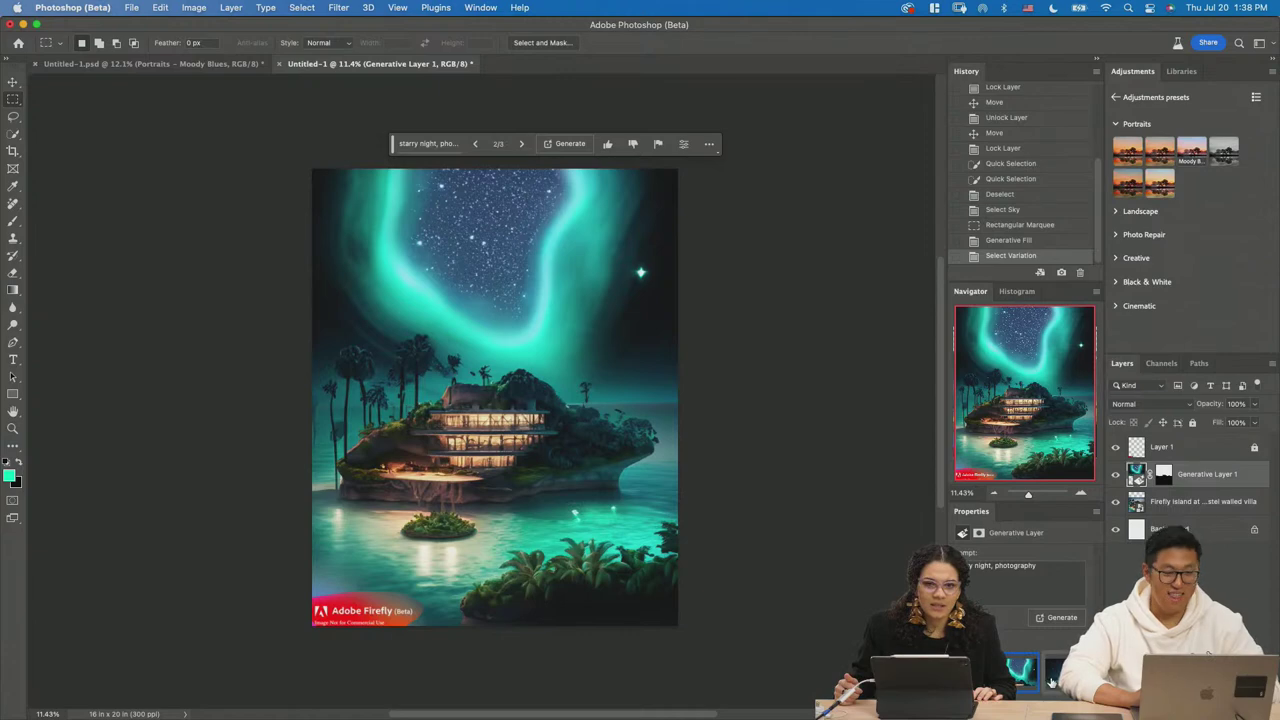
left_click(1050, 682)
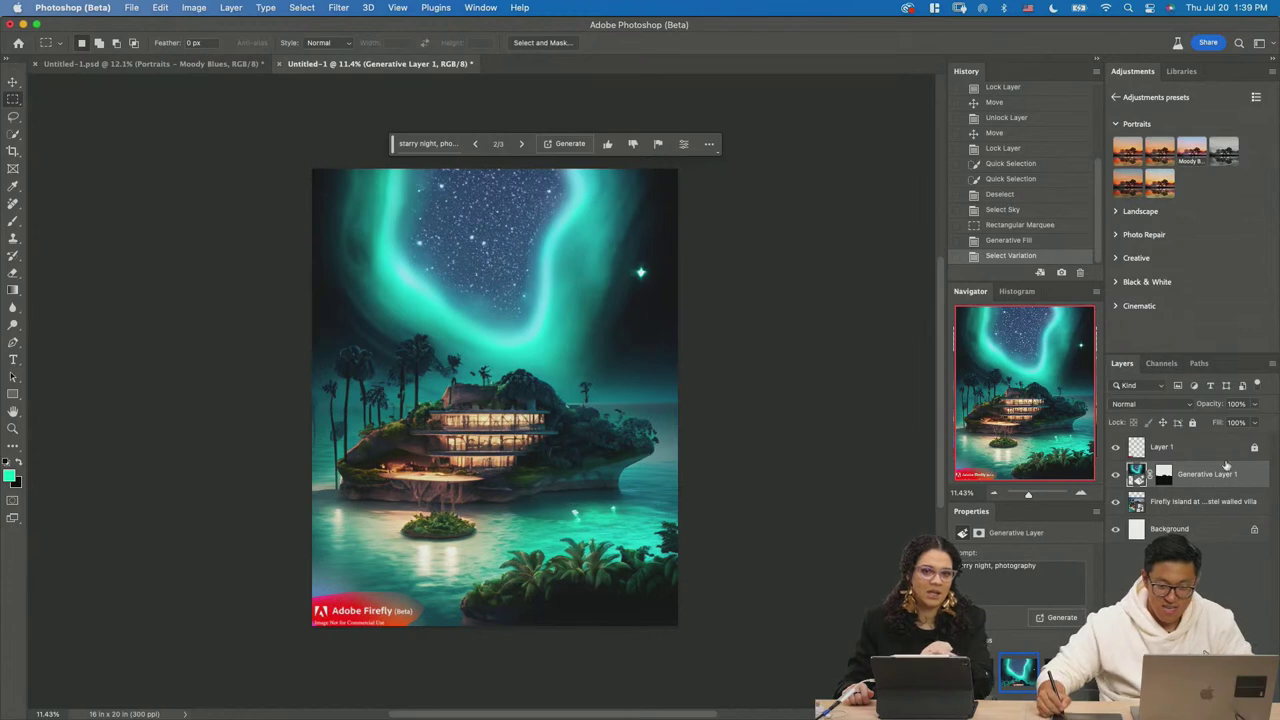
Lasso the star-filled opening together with the bright aurora band around it, up to the canvas's upper edge.
key("l")
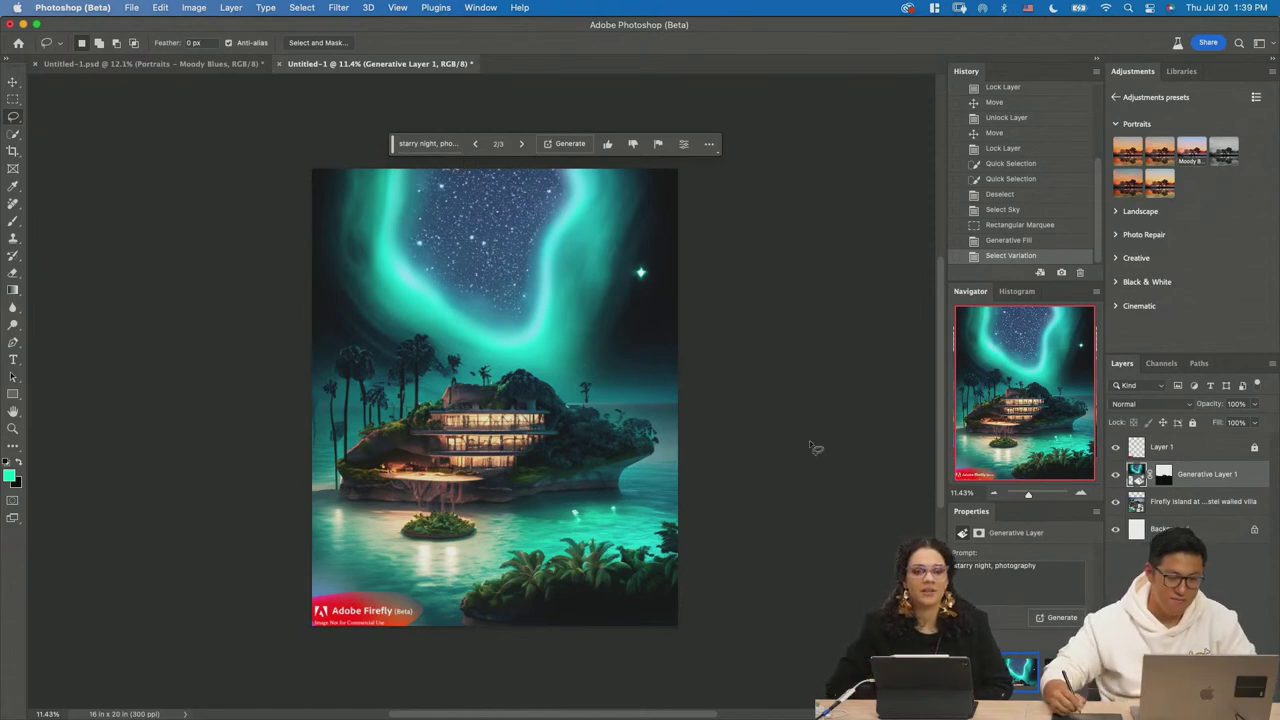
key("z")
left_click_drag(586, 327, 645, 373)
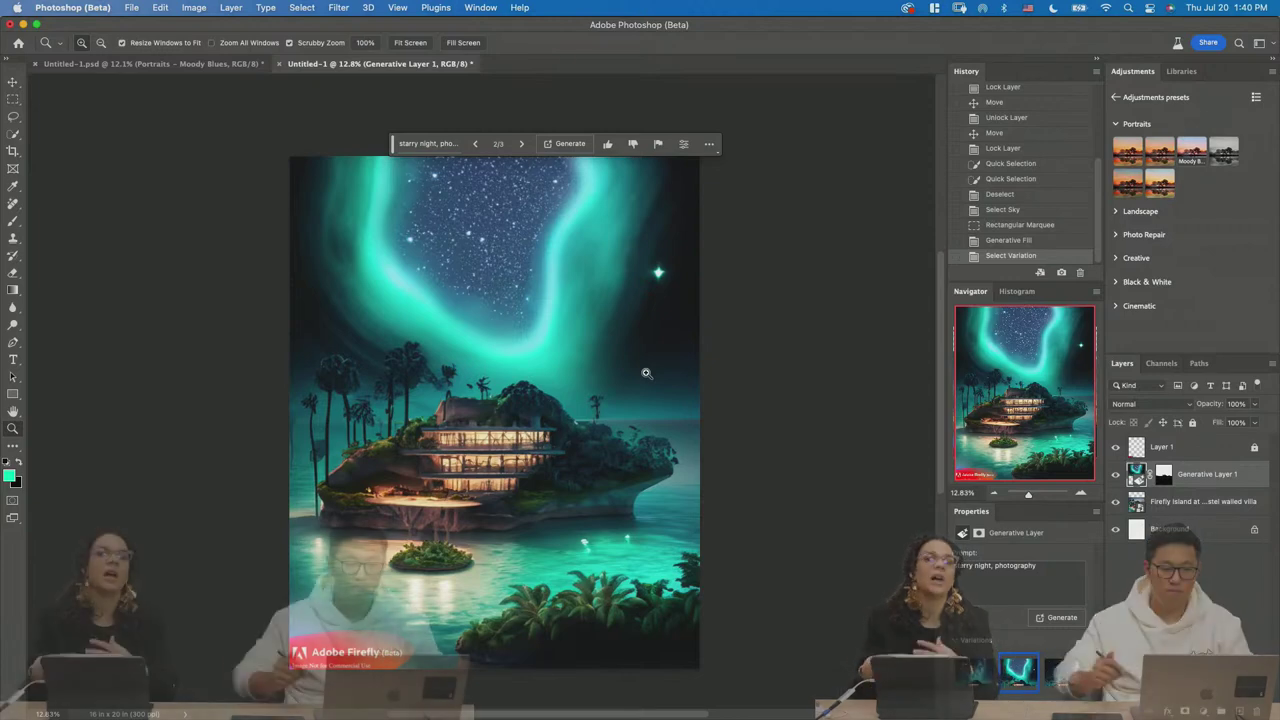
left_click_drag(555, 297, 590, 297)
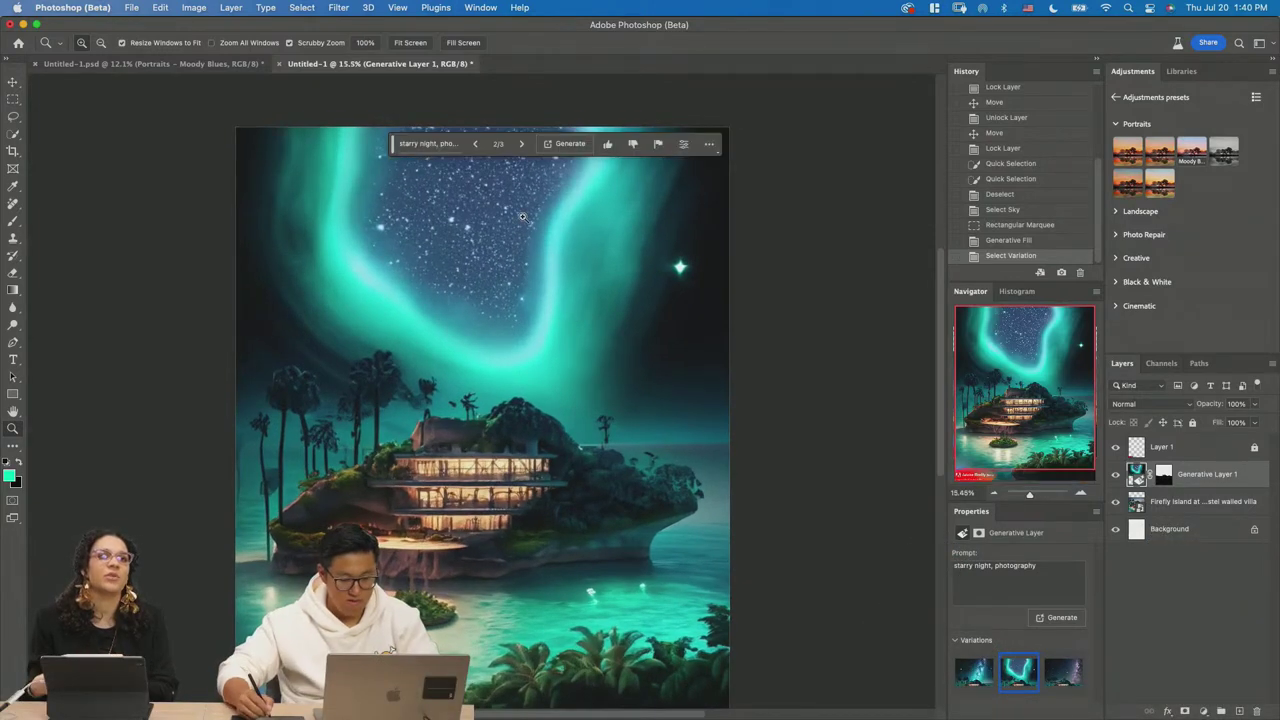
key("l")
mouse_move(316, 155)
left_mouse_down()
mouse_move(346, 292)
mouse_move(424, 378)
mouse_move(558, 366)
mouse_move(620, 205)
mouse_move(549, 114)
mouse_move(330, 115)
left_mouse_up()
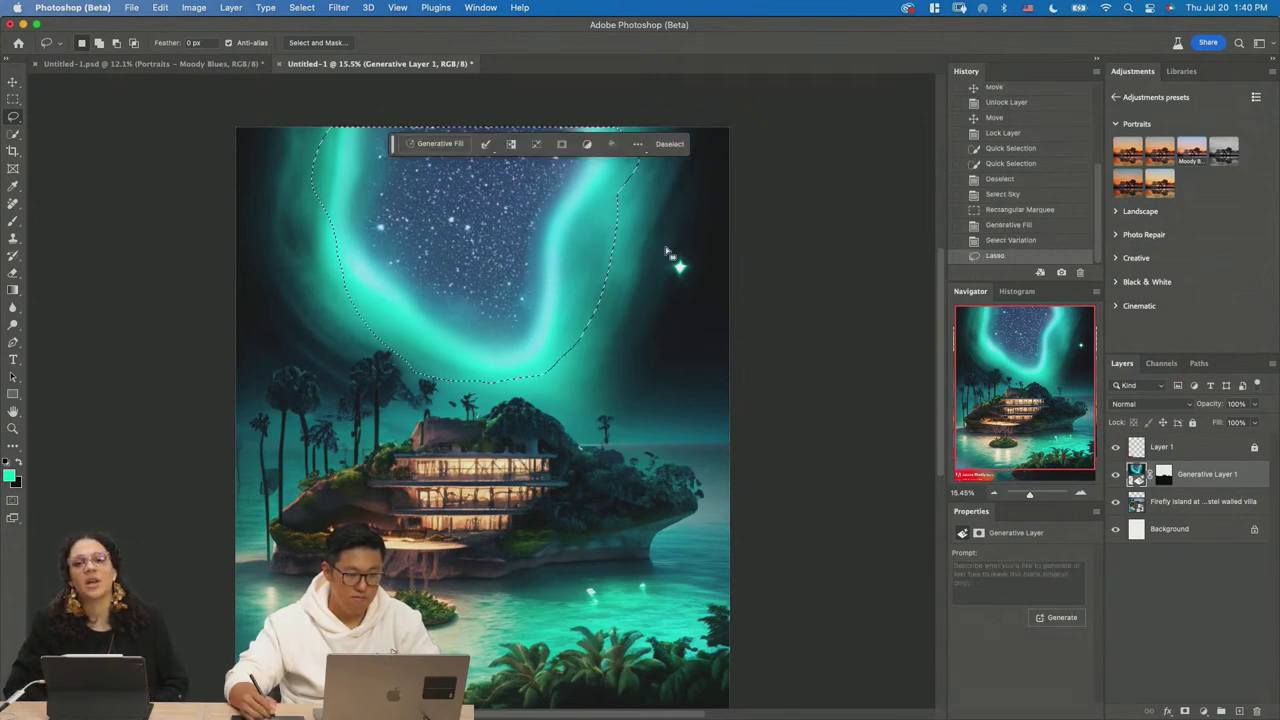
Run Generative Fill on the lassoed sky area with the prompt "a portal to a different world".
left_click(438, 145)
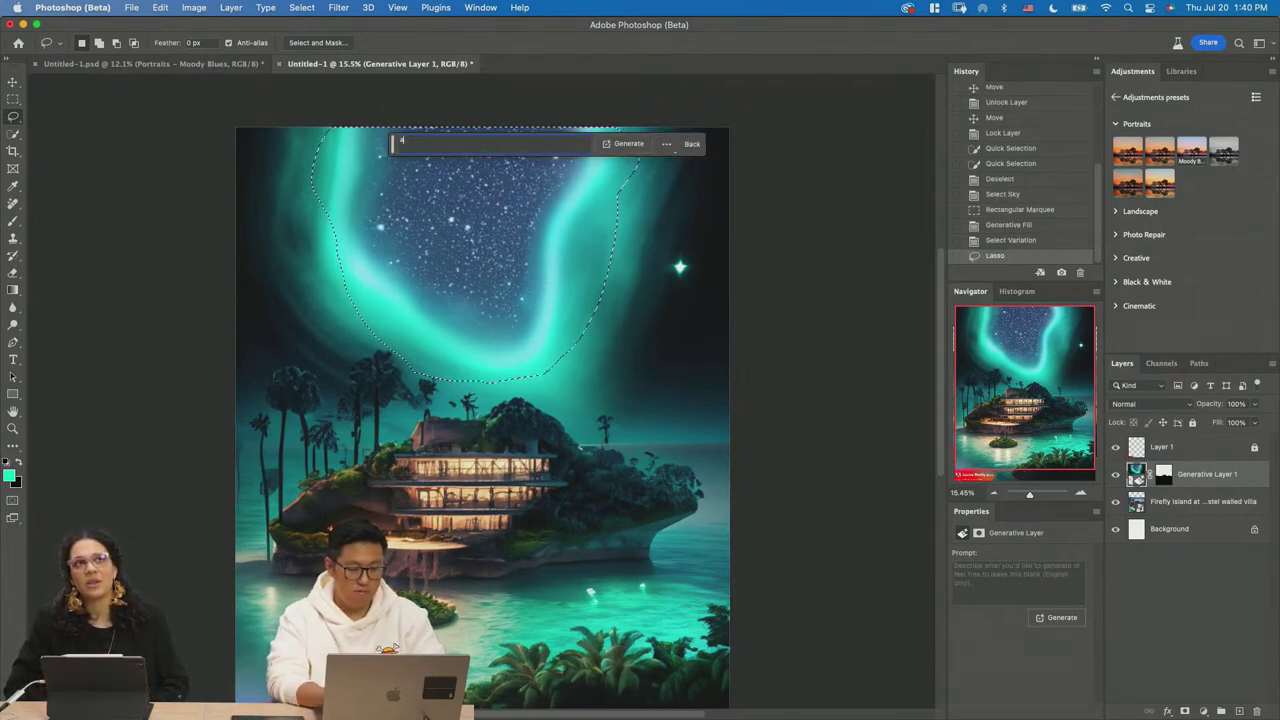
type("a portal")
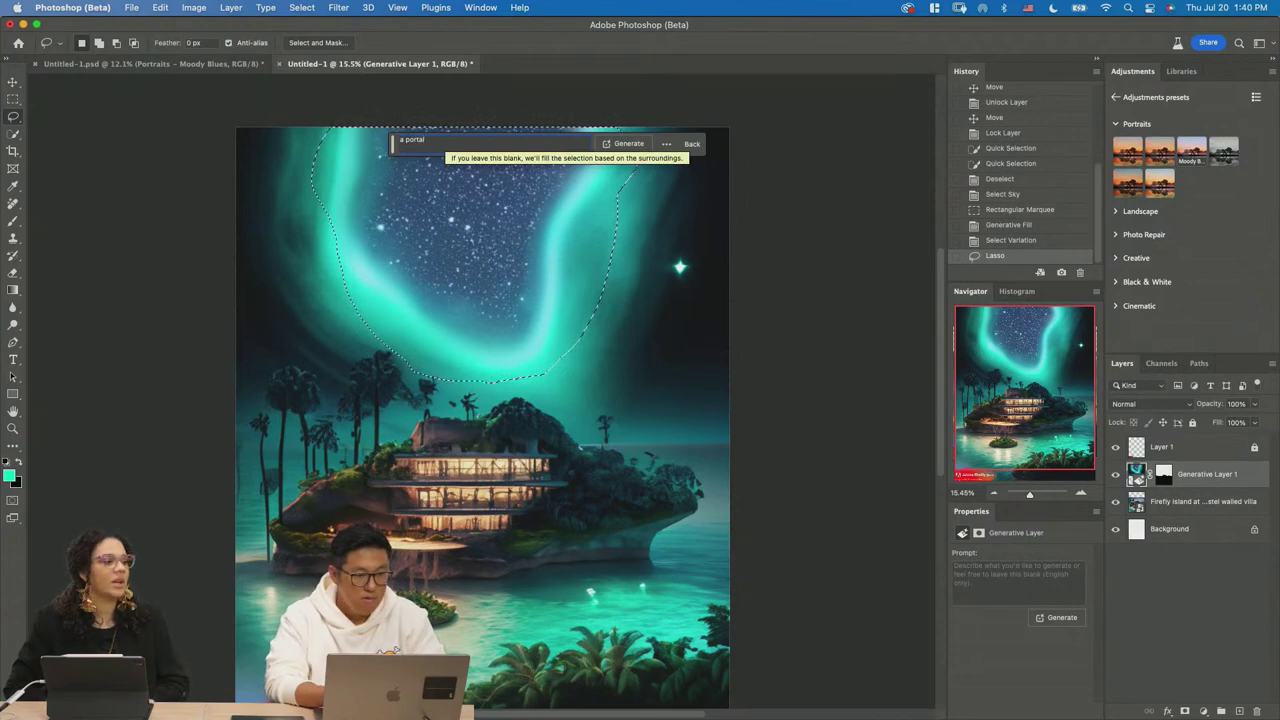
type(" to a different world")
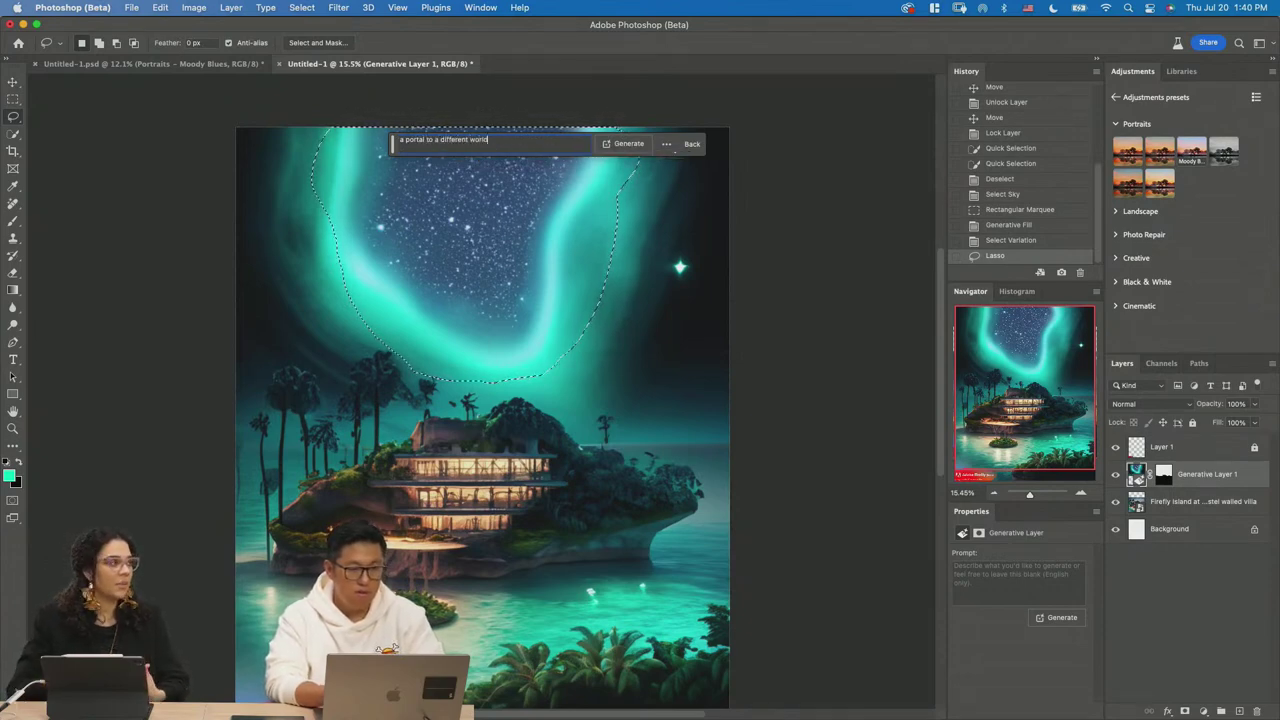
key("Return")
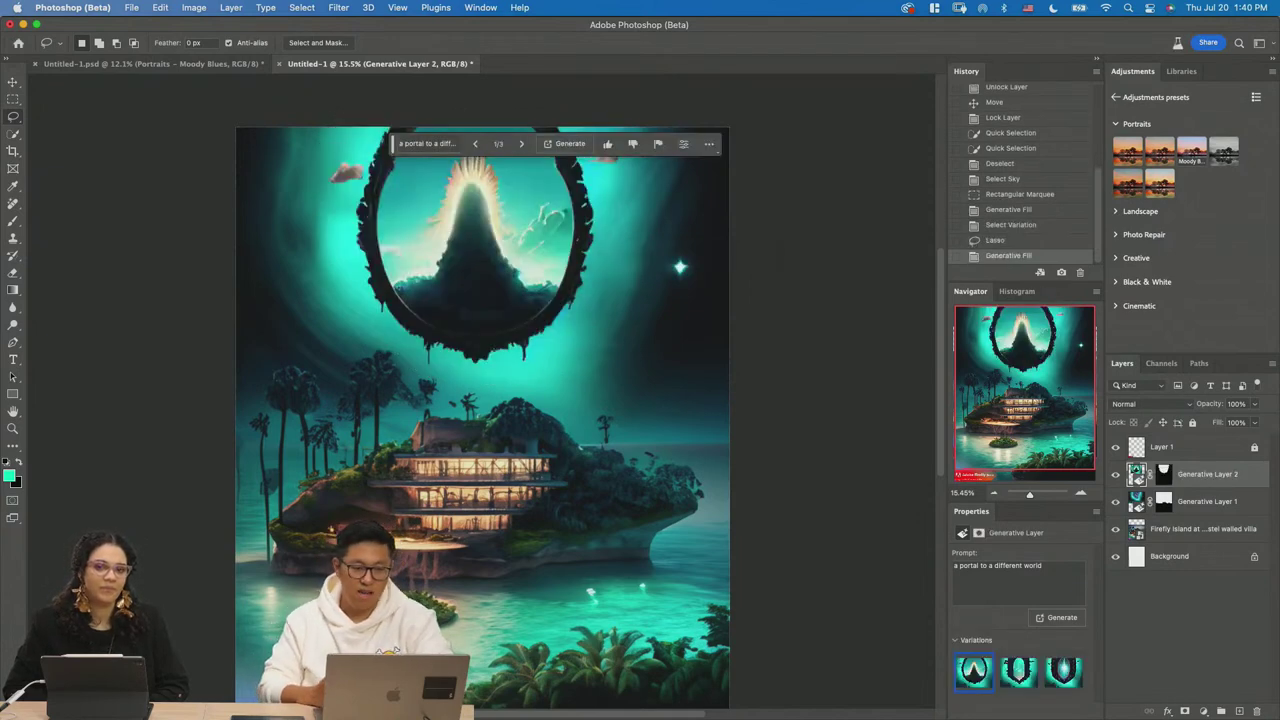
Compare the generated portal variations and keep the first one, the oval frame with the glowing mountain.
key("z")
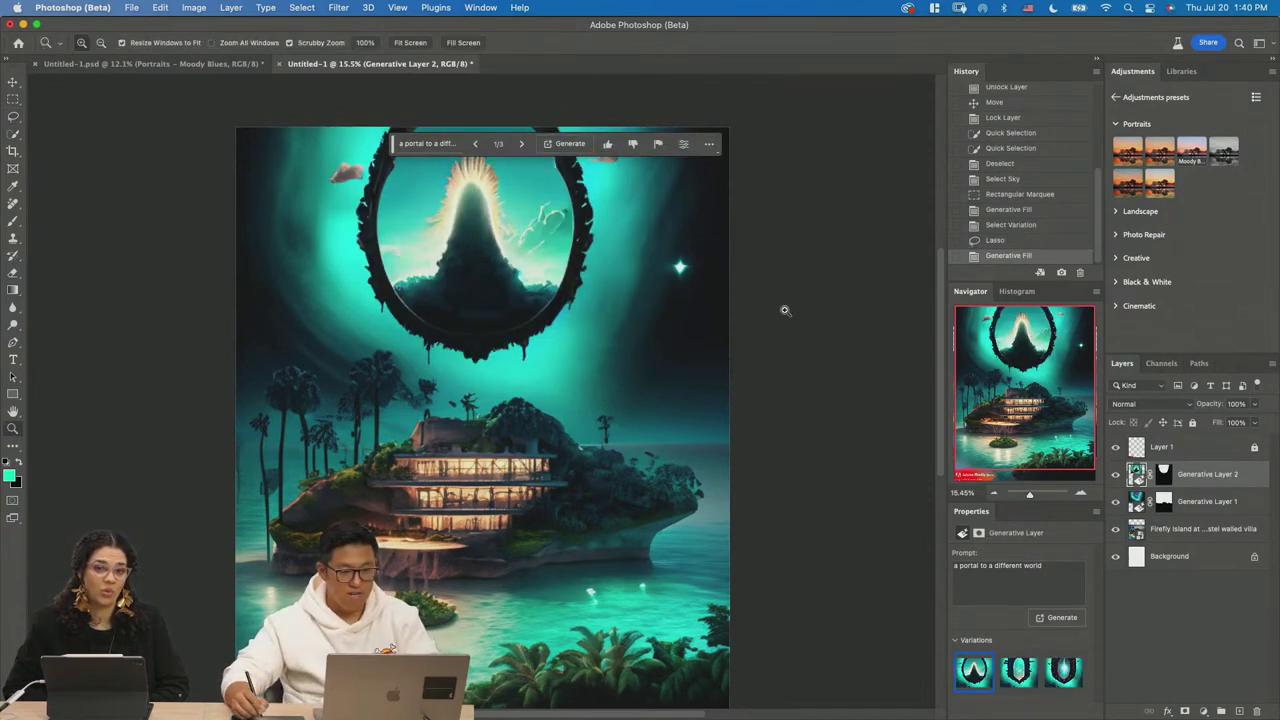
left_click(764, 323, "alt")
left_click(766, 330)
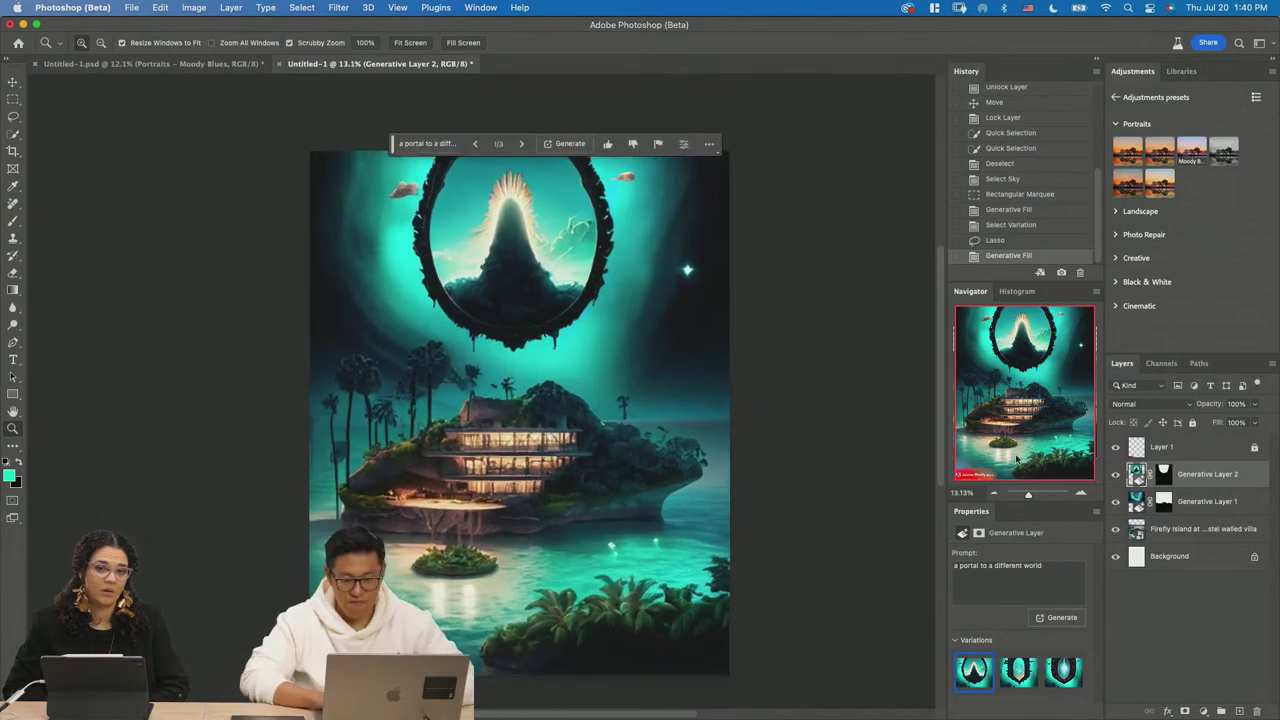
left_click(1018, 675)
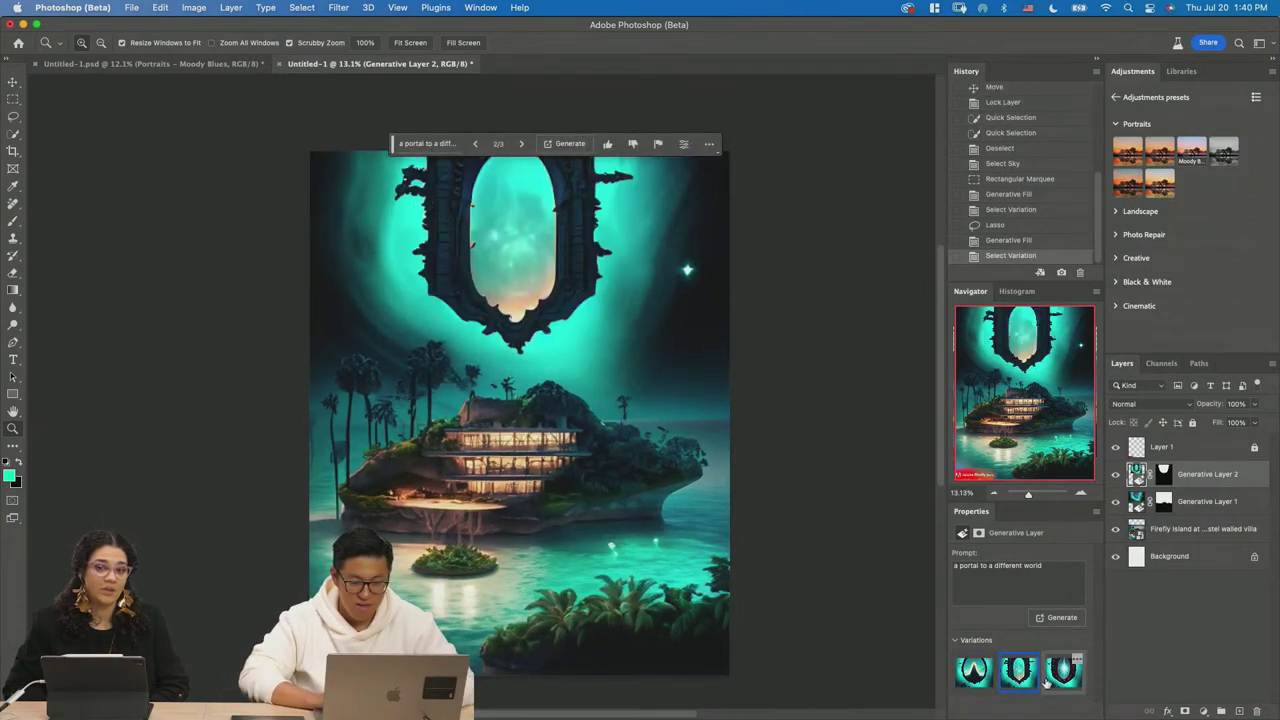
left_click(974, 677)
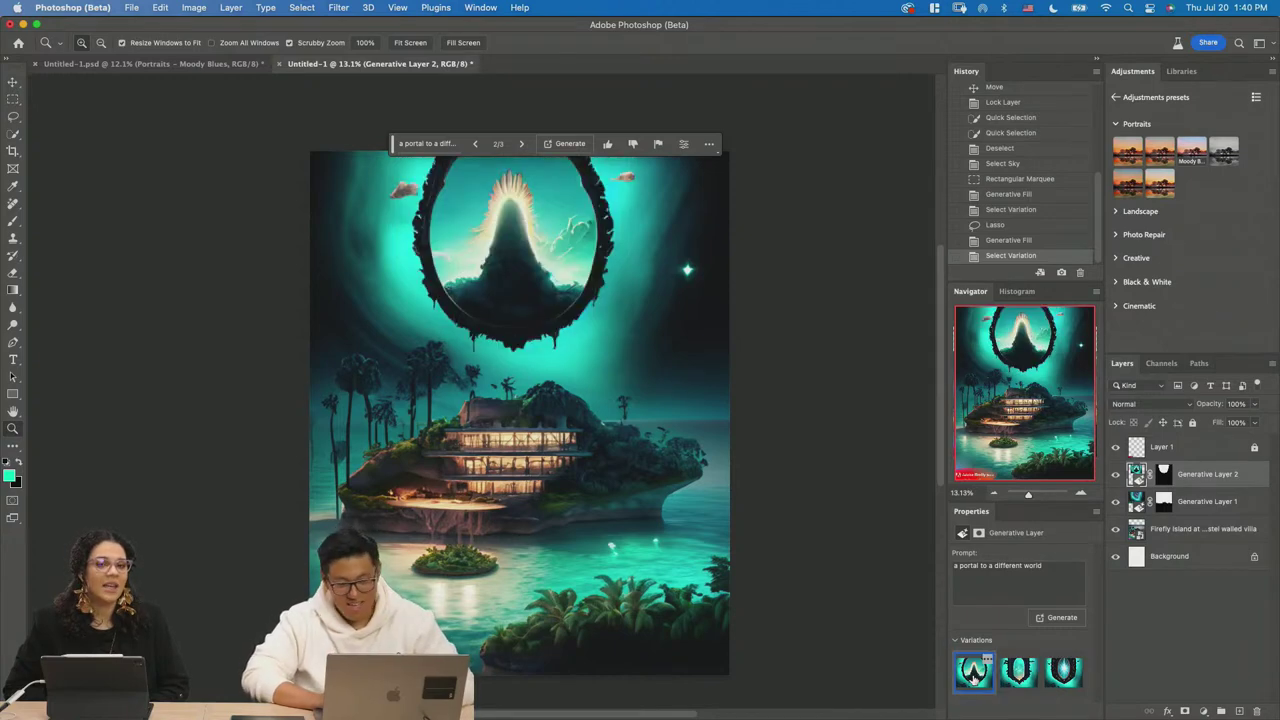
left_click(1018, 675)
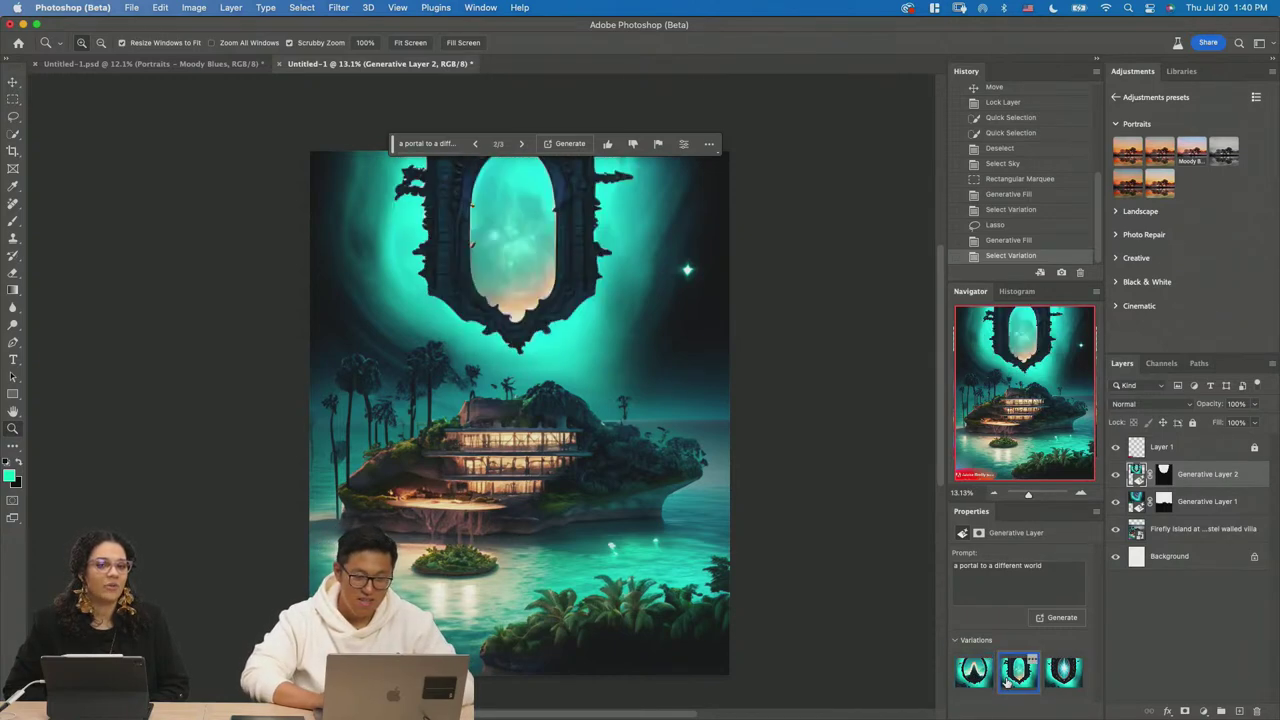
left_click(966, 682)
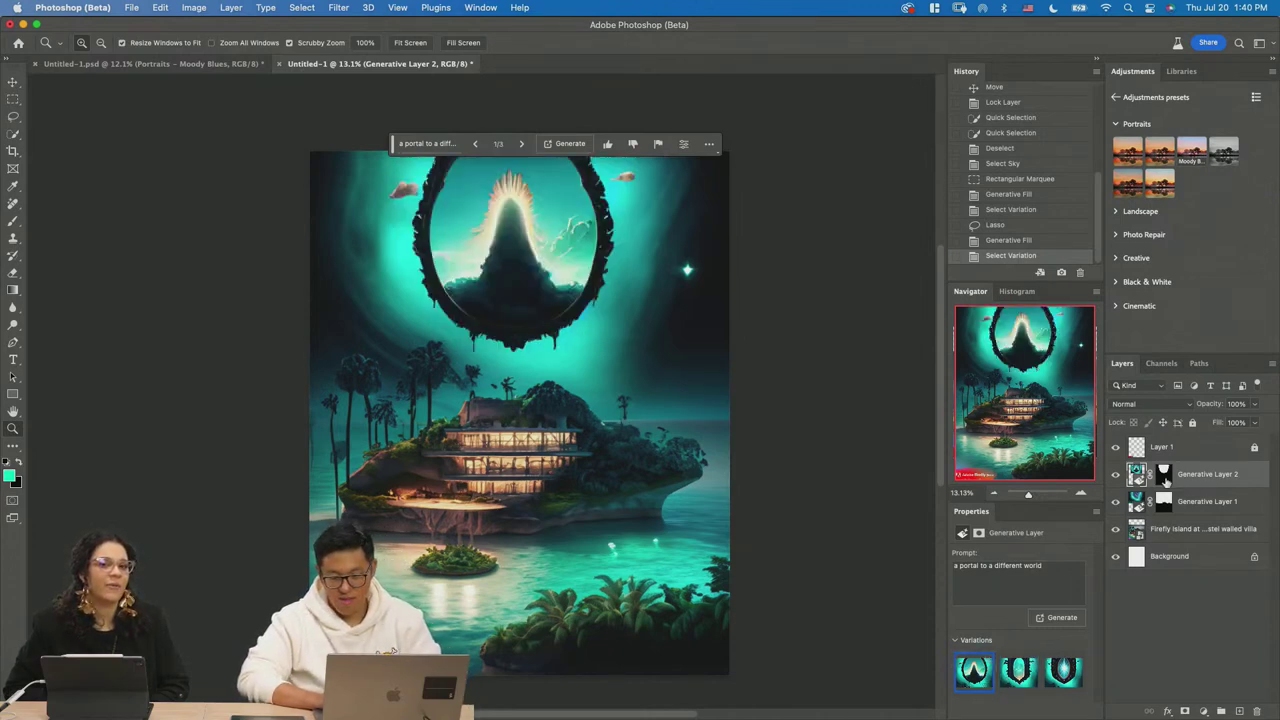
Compare the image with and without the portal layer, leave it hidden, and make Generative Layer 1 active.
left_click(1162, 478)
left_click(1115, 474)
left_click(1115, 474)
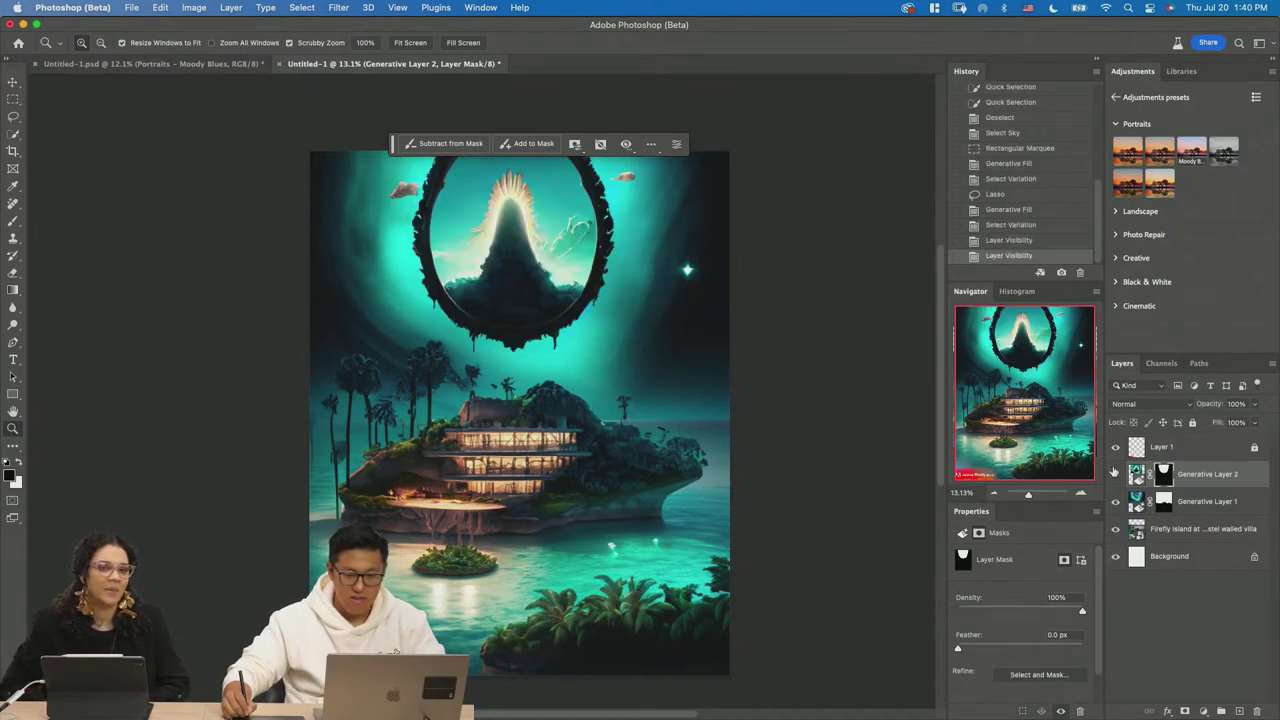
left_click(1115, 474)
left_click(1116, 476)
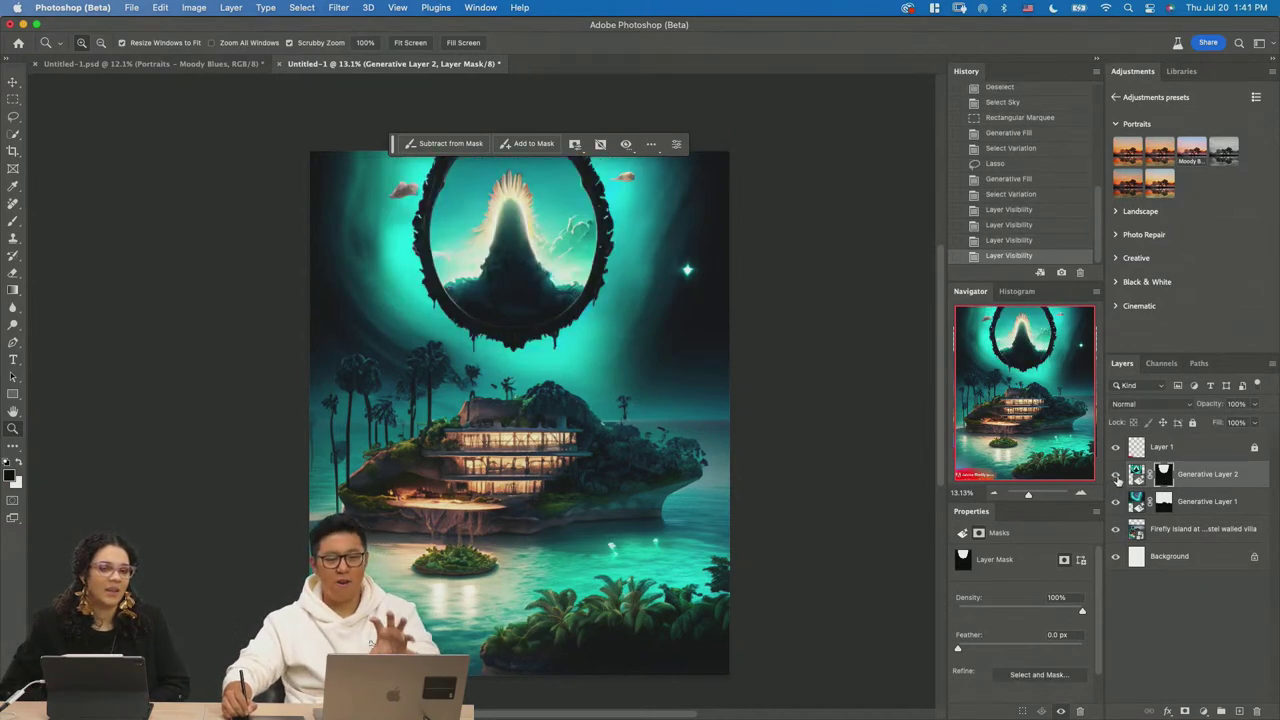
left_click(1115, 476)
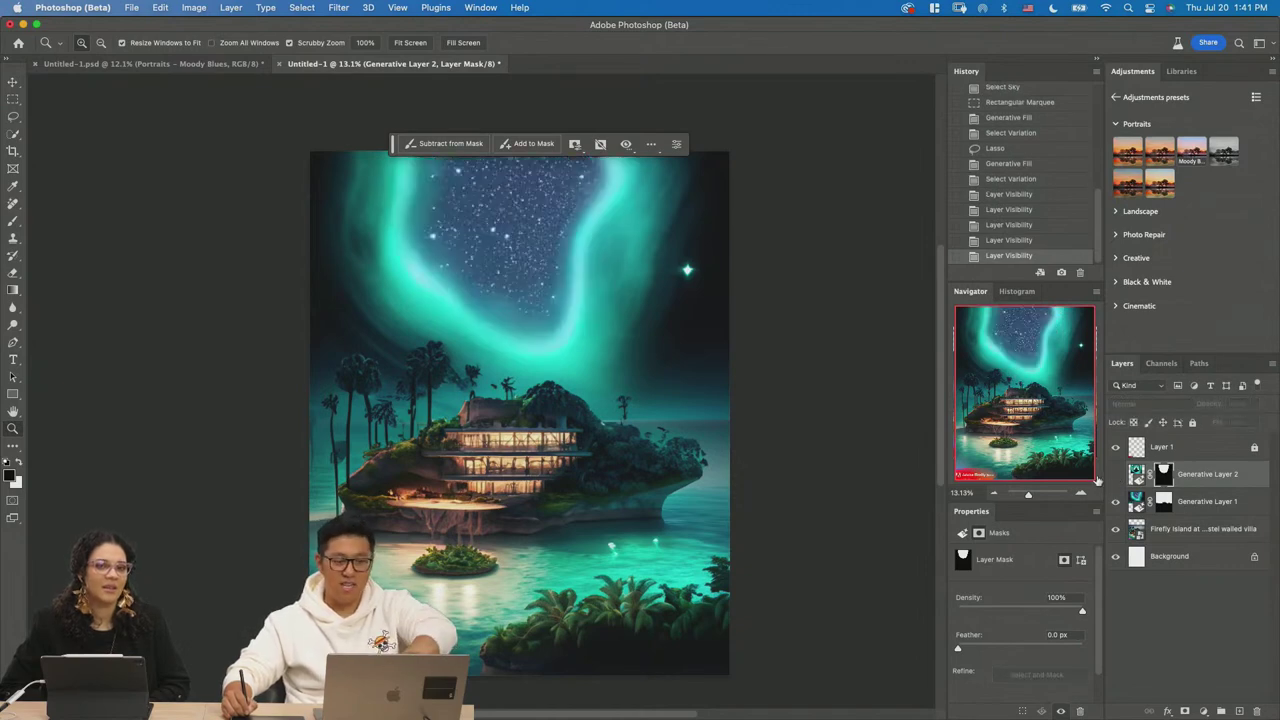
left_click(1200, 501)
key("w")
mouse_move(486, 180)
left_mouse_down()
mouse_move(518, 262)
mouse_move(495, 215)
mouse_move(446, 193)
mouse_move(467, 267)
mouse_move(548, 194)
mouse_move(572, 190)
mouse_move(545, 300)
mouse_move(505, 286)
left_mouse_up()
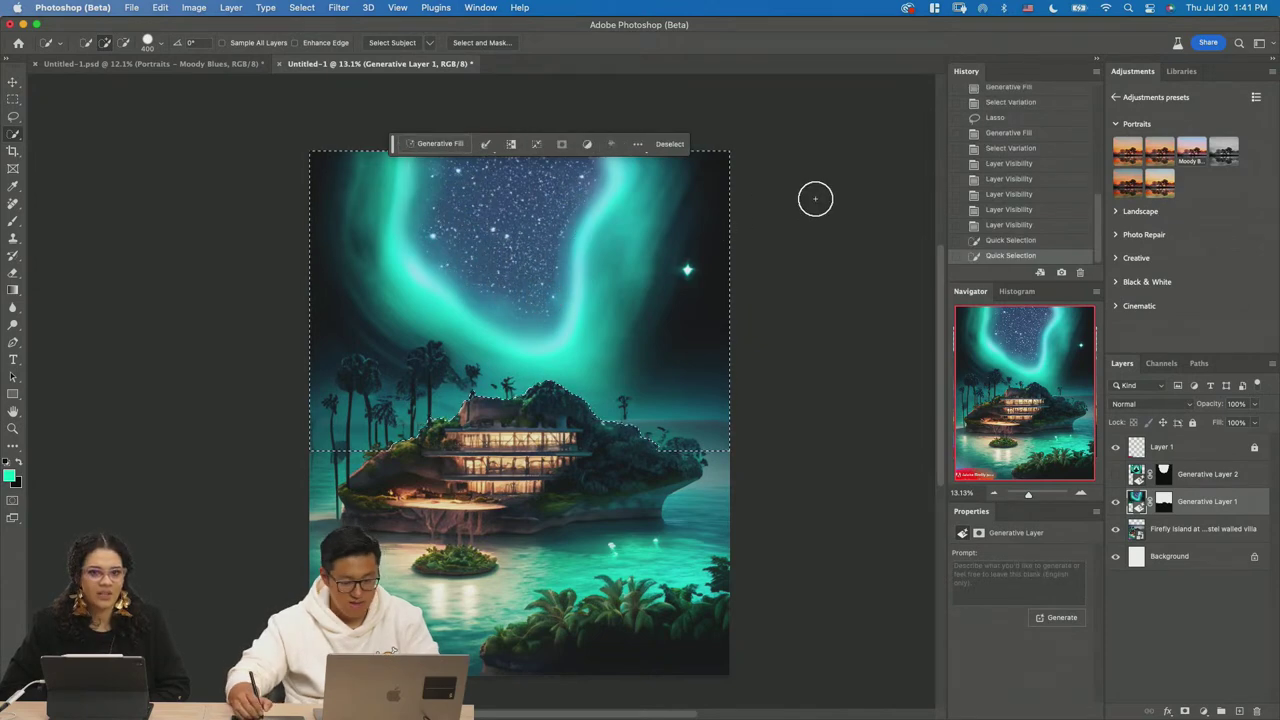
key("m")
key("ctrl+d")
Paint a Quick Mask over the starry opening inside the green aurora with a soft brush.
key("q")
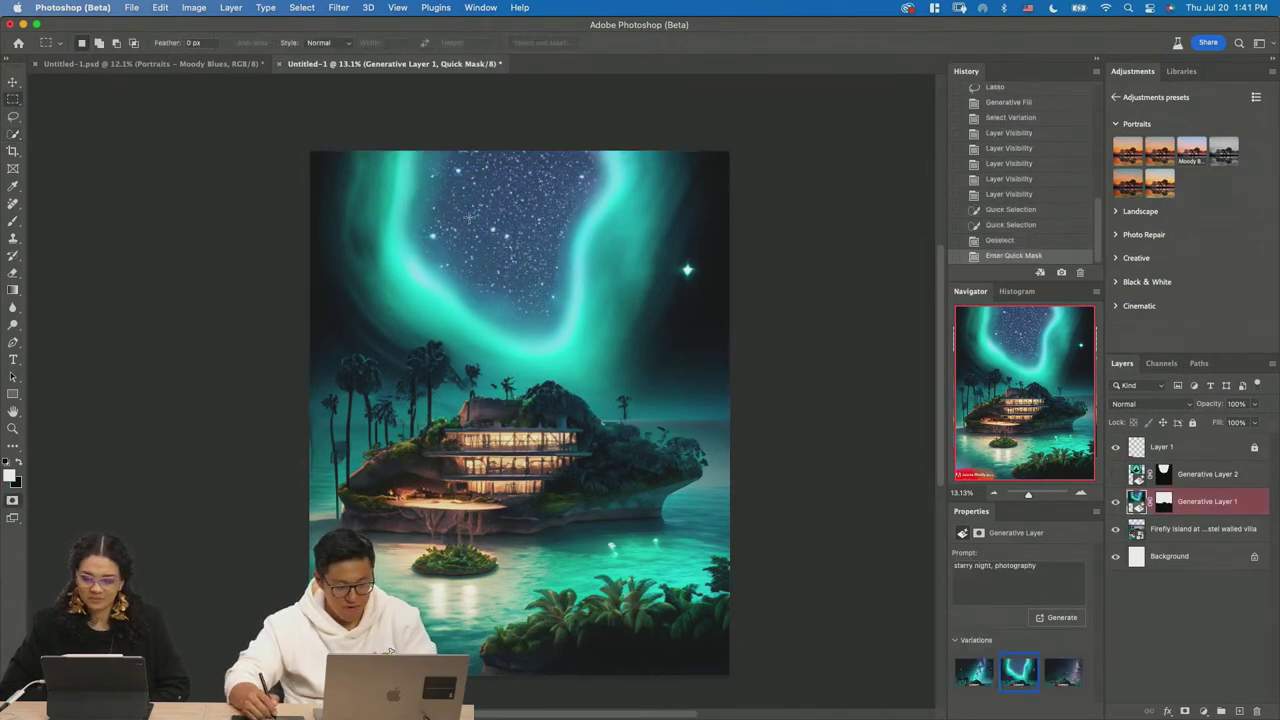
key("b")
mouse_move(475, 232)
left_mouse_down()
mouse_move(459, 176)
mouse_move(435, 245)
mouse_move(503, 311)
mouse_move(545, 316)
mouse_move(546, 266)
mouse_move(531, 281)
mouse_move(580, 169)
mouse_move(546, 195)
mouse_move(569, 174)
left_mouse_up()
mouse_move(507, 138)
left_mouse_down()
mouse_move(462, 236)
mouse_move(469, 268)
mouse_move(516, 276)
mouse_move(520, 295)
mouse_move(581, 232)
mouse_move(599, 172)
mouse_move(586, 148)
mouse_move(606, 186)
left_mouse_up()
key("q")
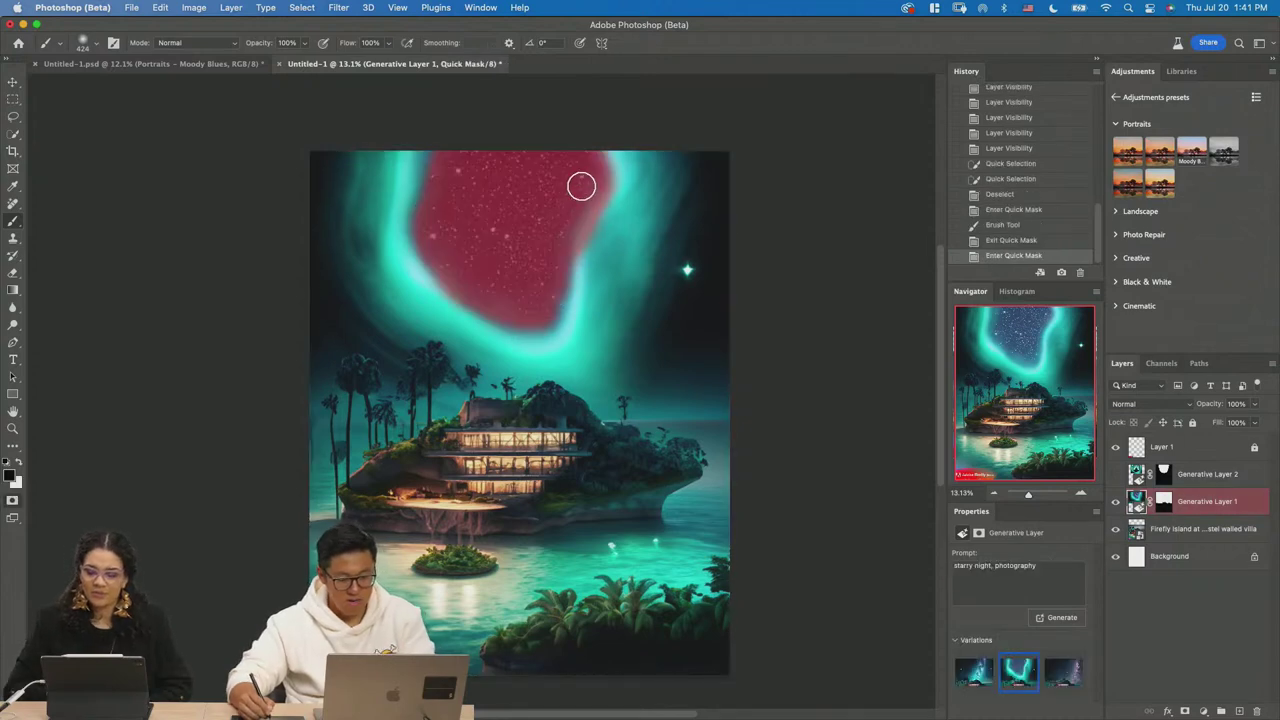
key("q")
key("q")
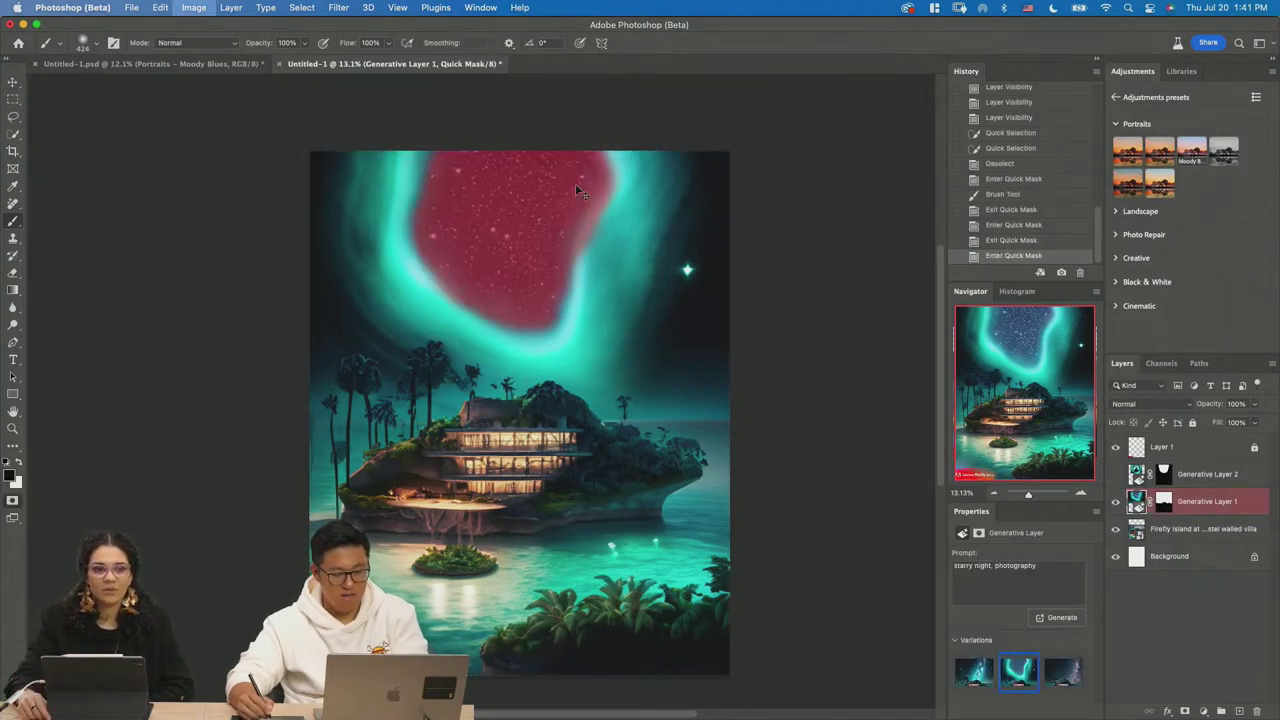
Invert the Quick Mask, touch it up inside the opening, and turn it into a selection of the starry area.
key("super+i")
mouse_move(499, 302)
left_mouse_down()
mouse_move(534, 306)
mouse_move(520, 320)
mouse_move(503, 289)
left_mouse_up()
key("q")
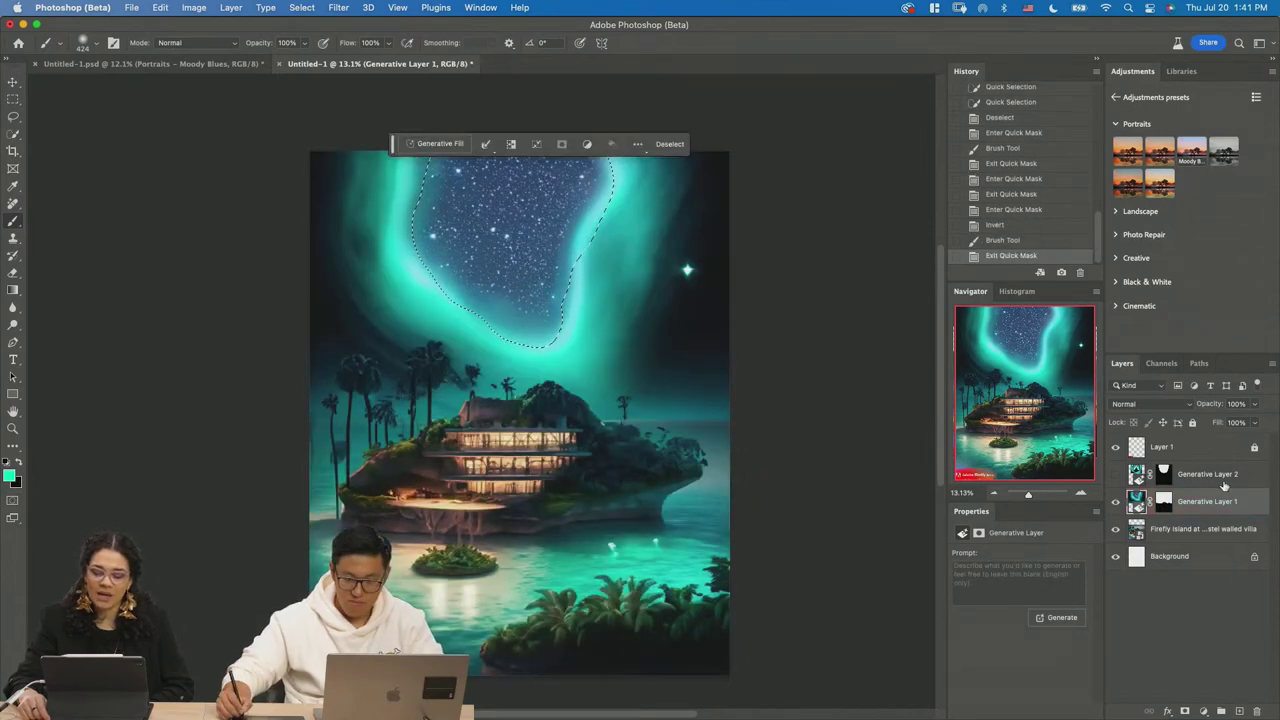
Create a new group above Generative Layer 2 and add a layer mask to it from the starry-area selection.
left_click(1208, 480)
left_click(1222, 710)
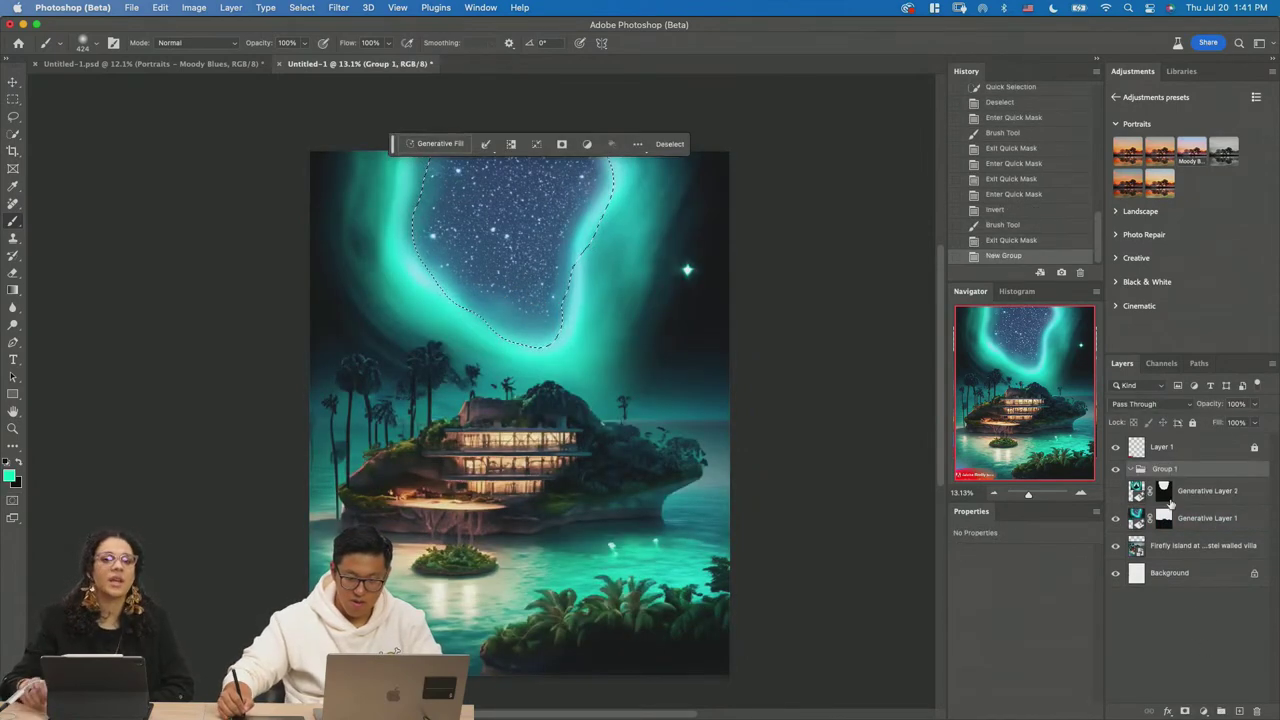
left_click(1185, 710)
Show the portal layer, Generative Layer 2, and move it into the masked group.
left_click(1117, 475)
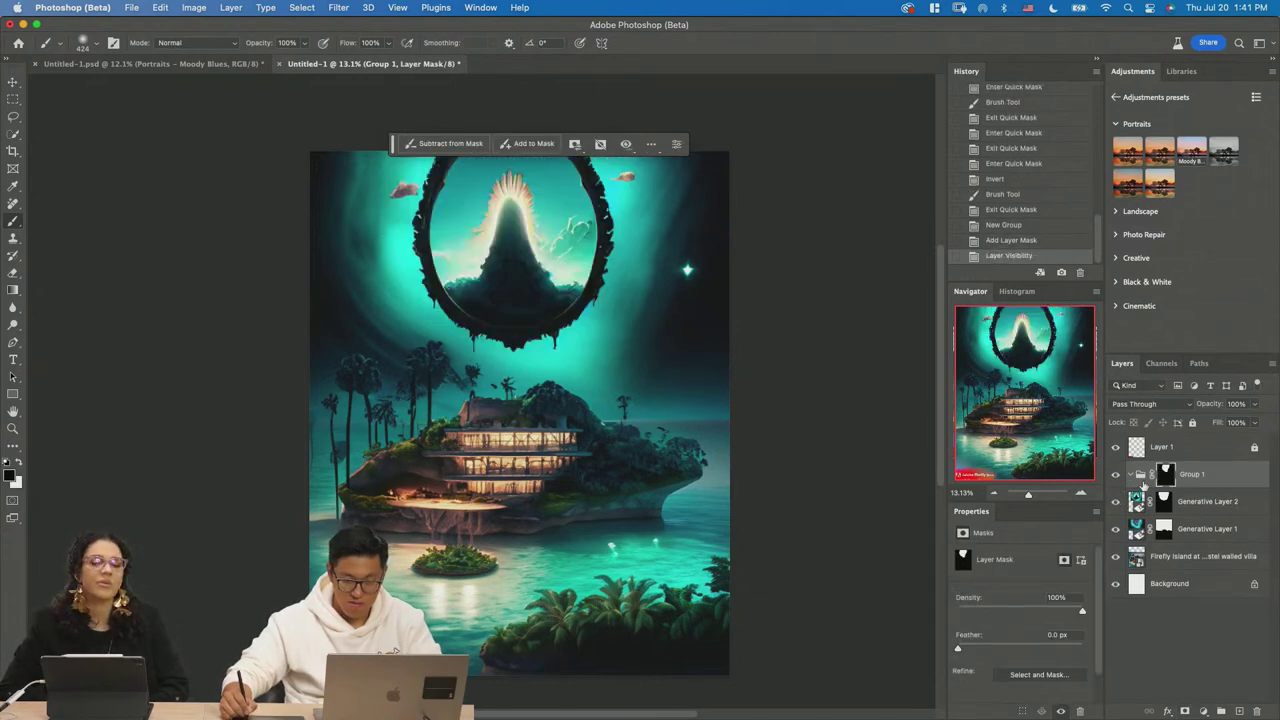
left_click(1178, 505)
left_click_drag(1178, 505, 1140, 483)
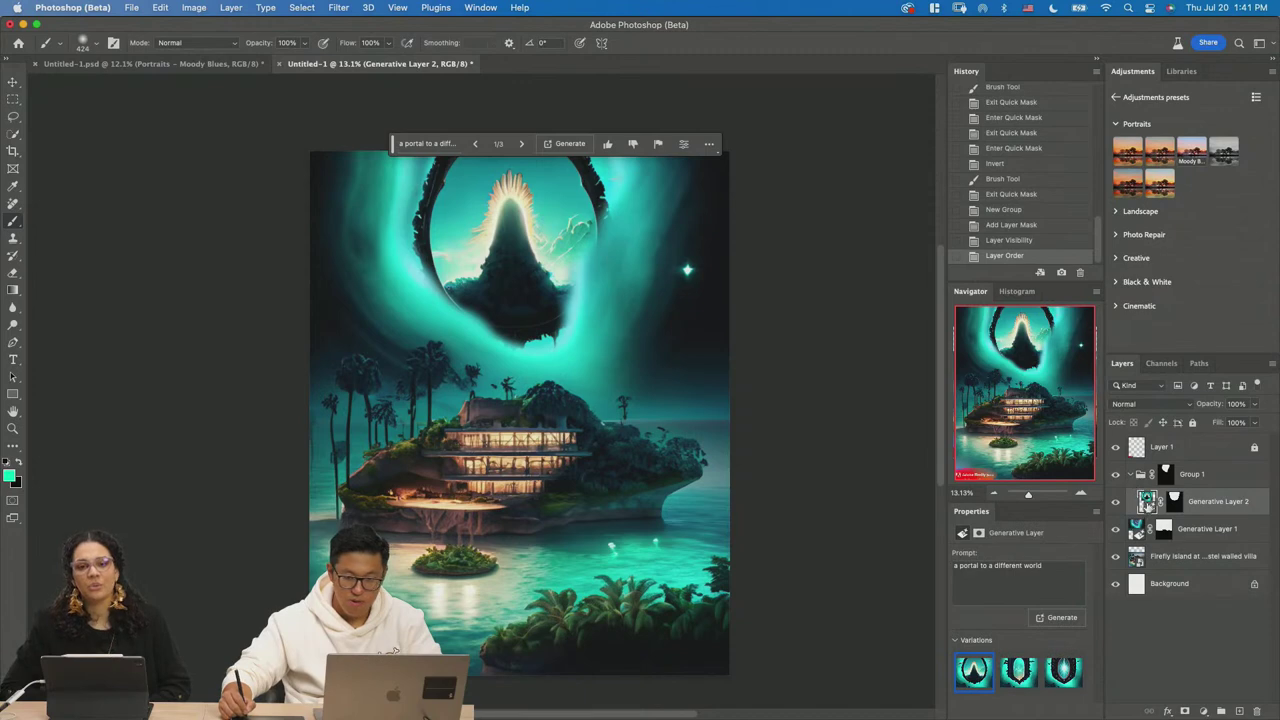
Try to paint the portal's dark ring out of Group 1's layer mask in black with a soft brush.
scroll(837, 484, "up", 2)
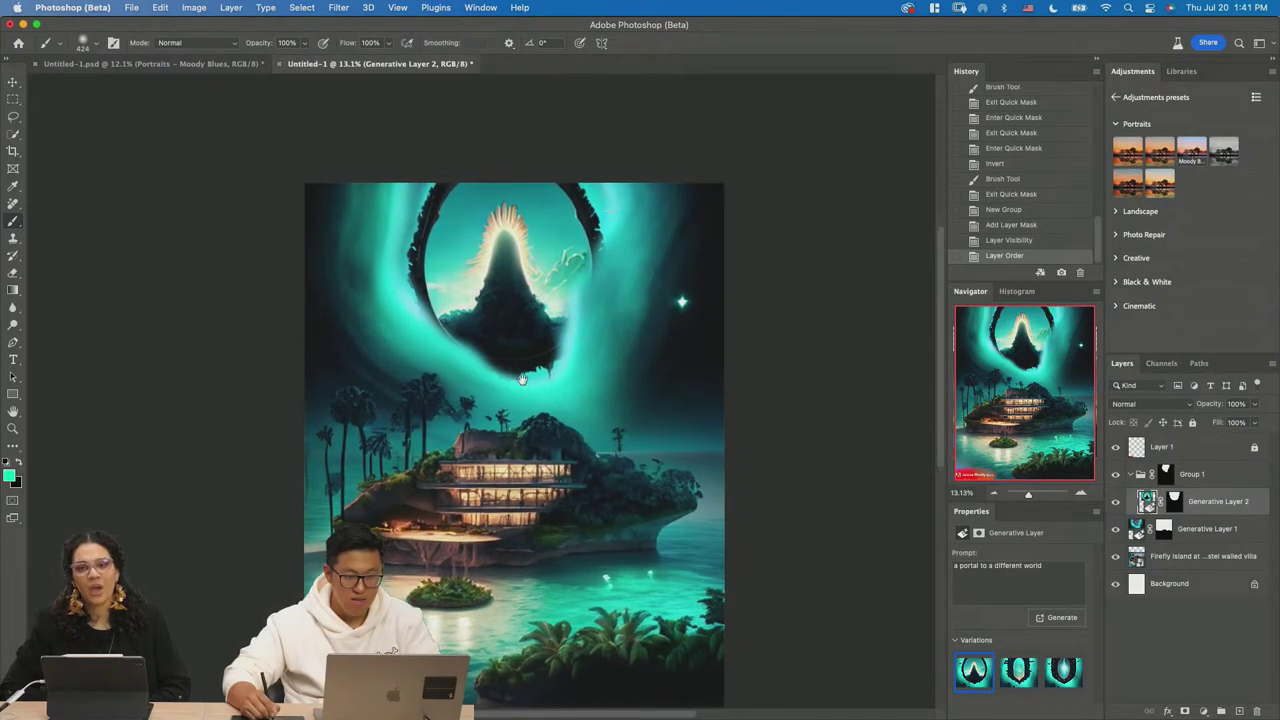
left_click(1165, 475)
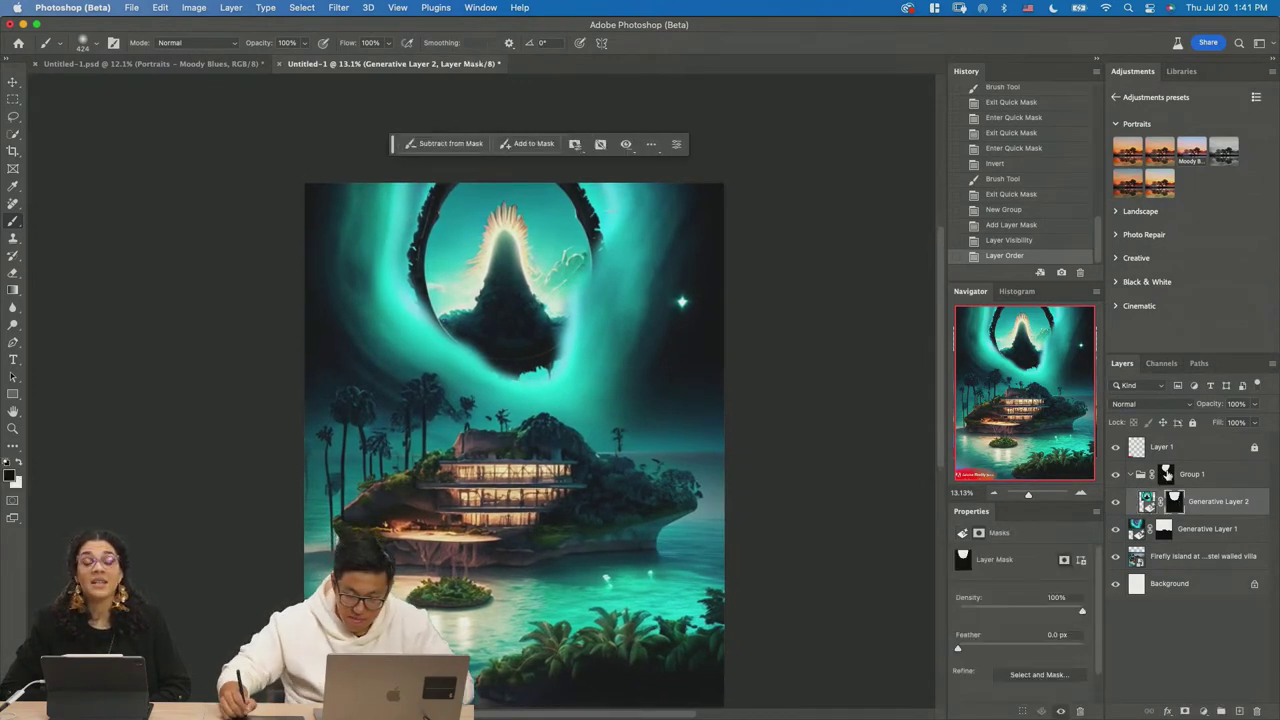
mouse_move(458, 236)
left_mouse_down()
mouse_move(432, 189)
mouse_move(409, 229)
mouse_move(418, 200)
left_mouse_up()
key("super+shift+z")
key("super+z")
key("5")
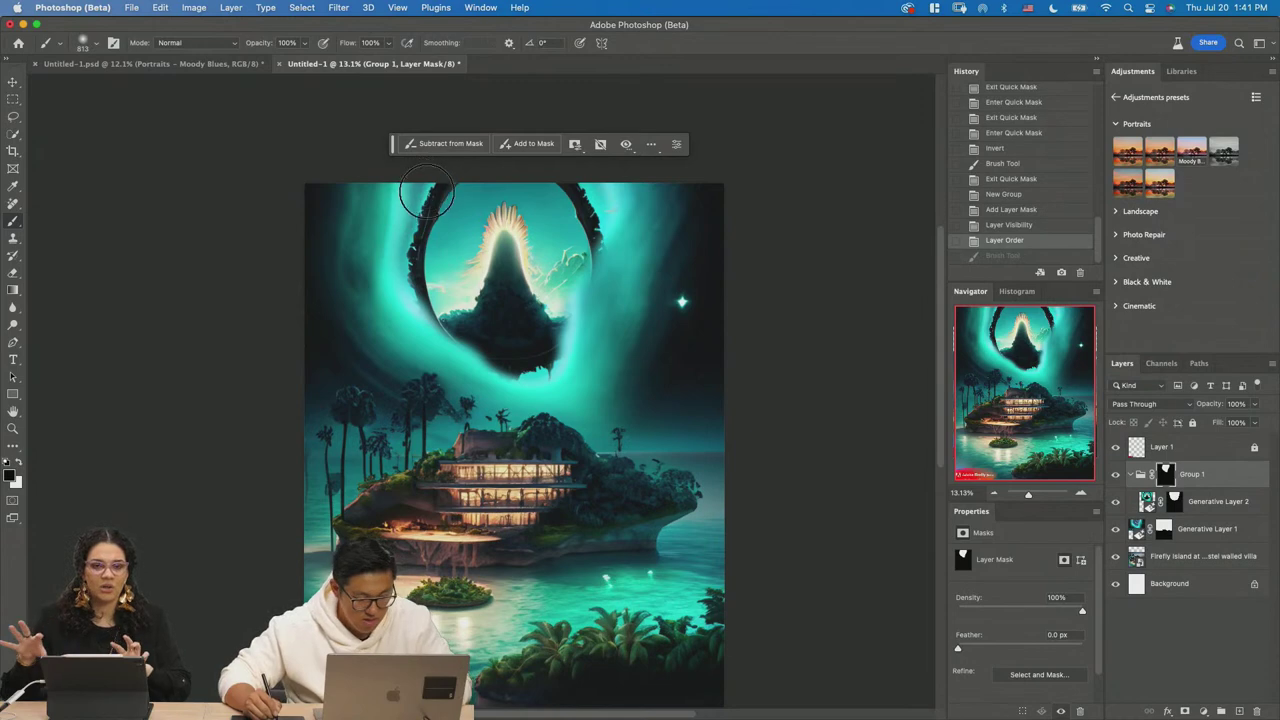
key("super+shift+z")
key("super+z")
key("8")
key("super+shift+z")
key("super+z")
key("0")
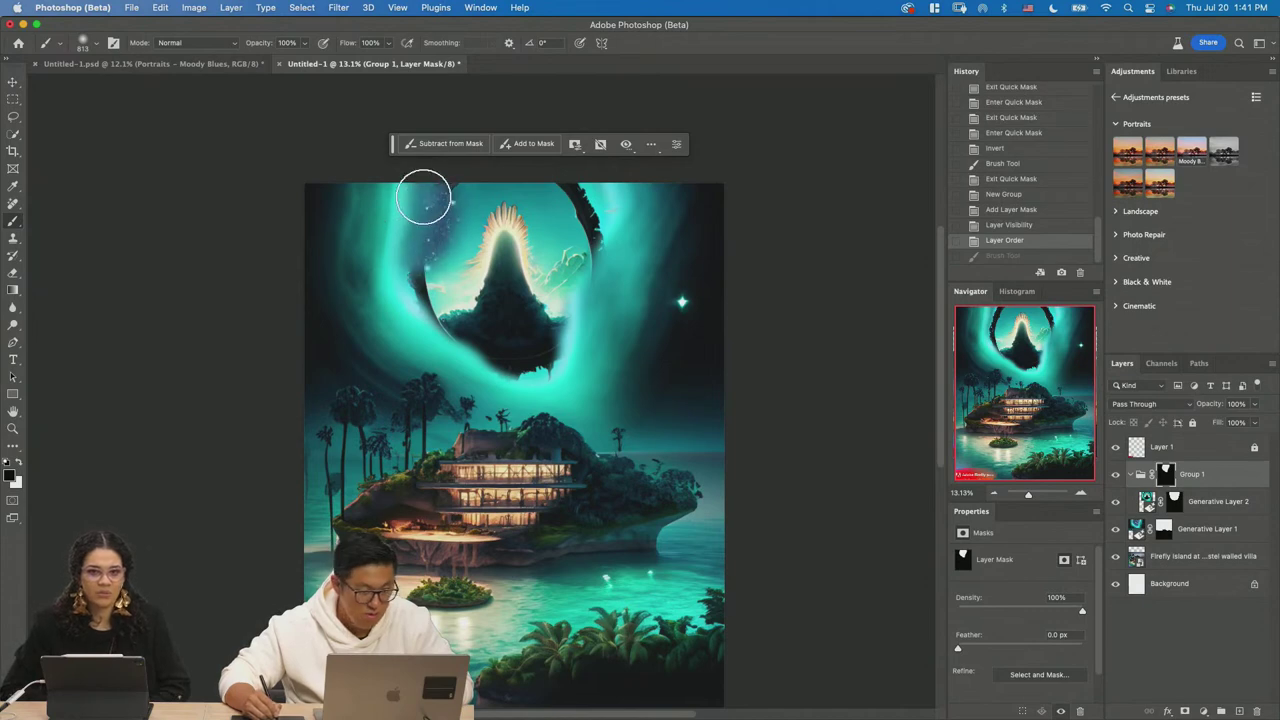
key("super+shift+z")
key("super+z")
Choose the soft round 30 px brush tip and try again to hide the portal ring's edge on Group 1's mask.
key("F5")
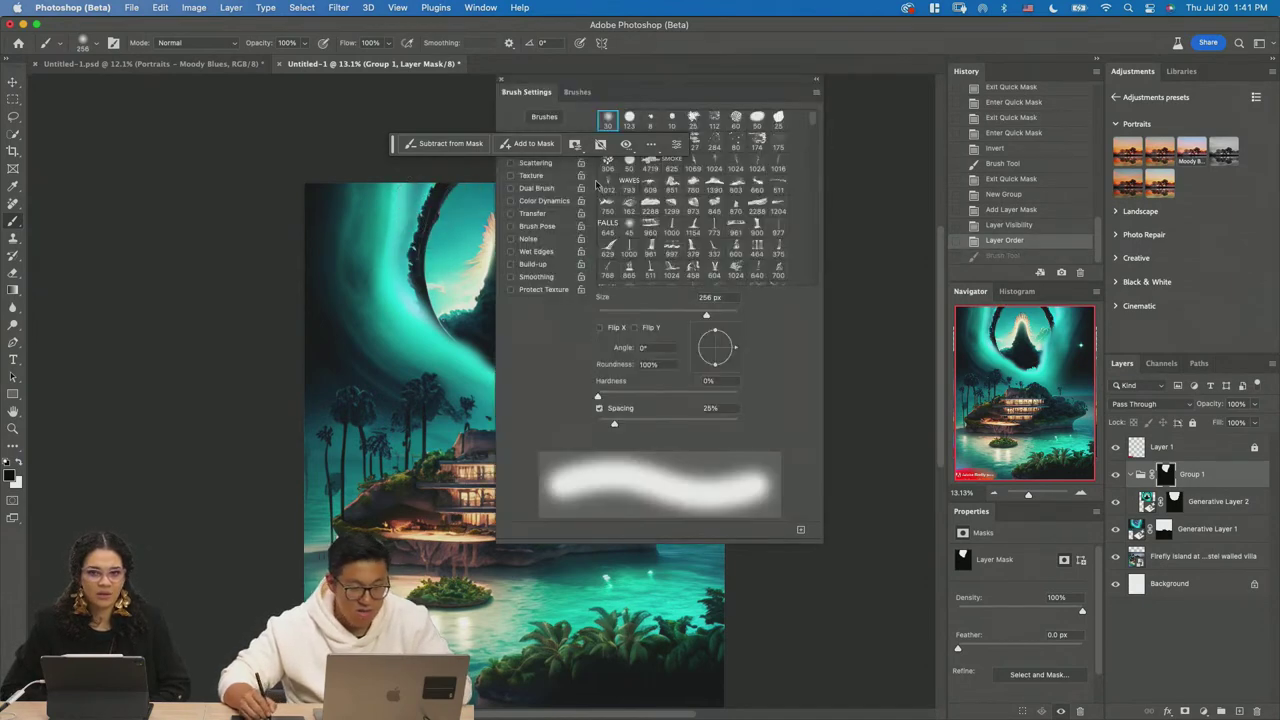
left_click_drag(649, 92, 799, 127)
left_click(759, 155)
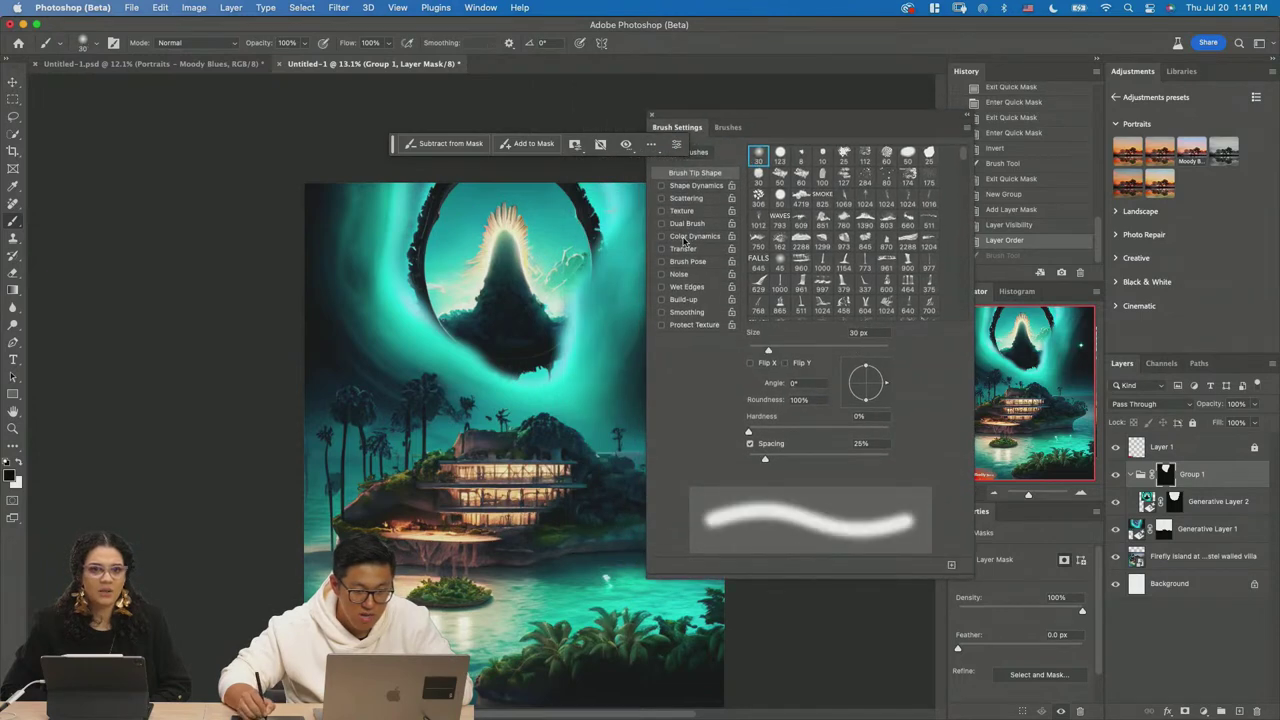
key("F5")
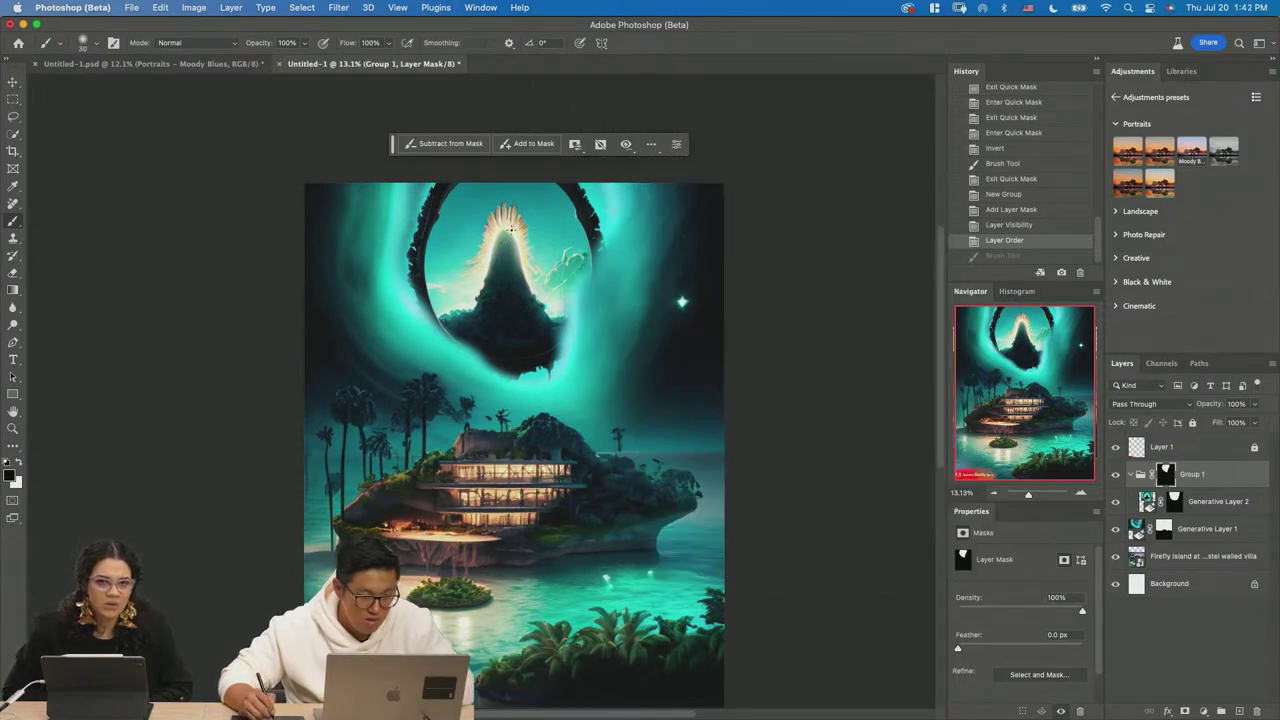
left_click_drag(514, 214, 512, 330)
key("ctrl+z")
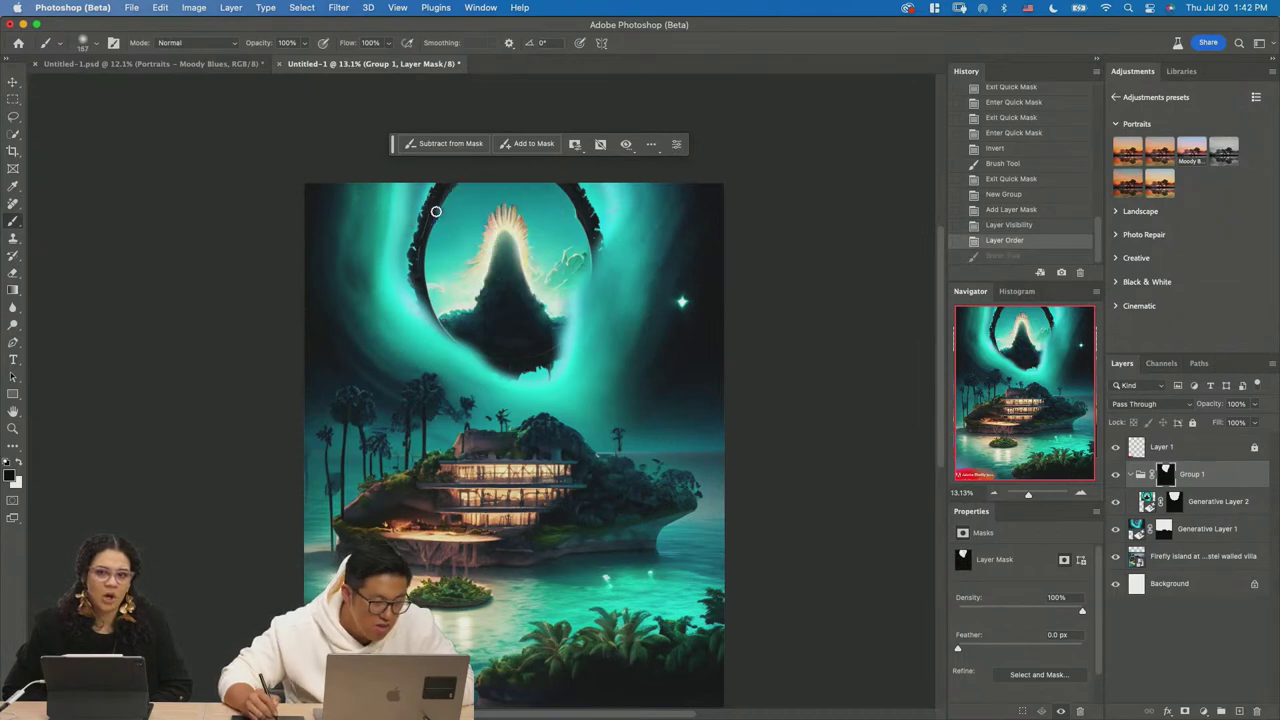
left_click_drag(449, 229, 446, 279)
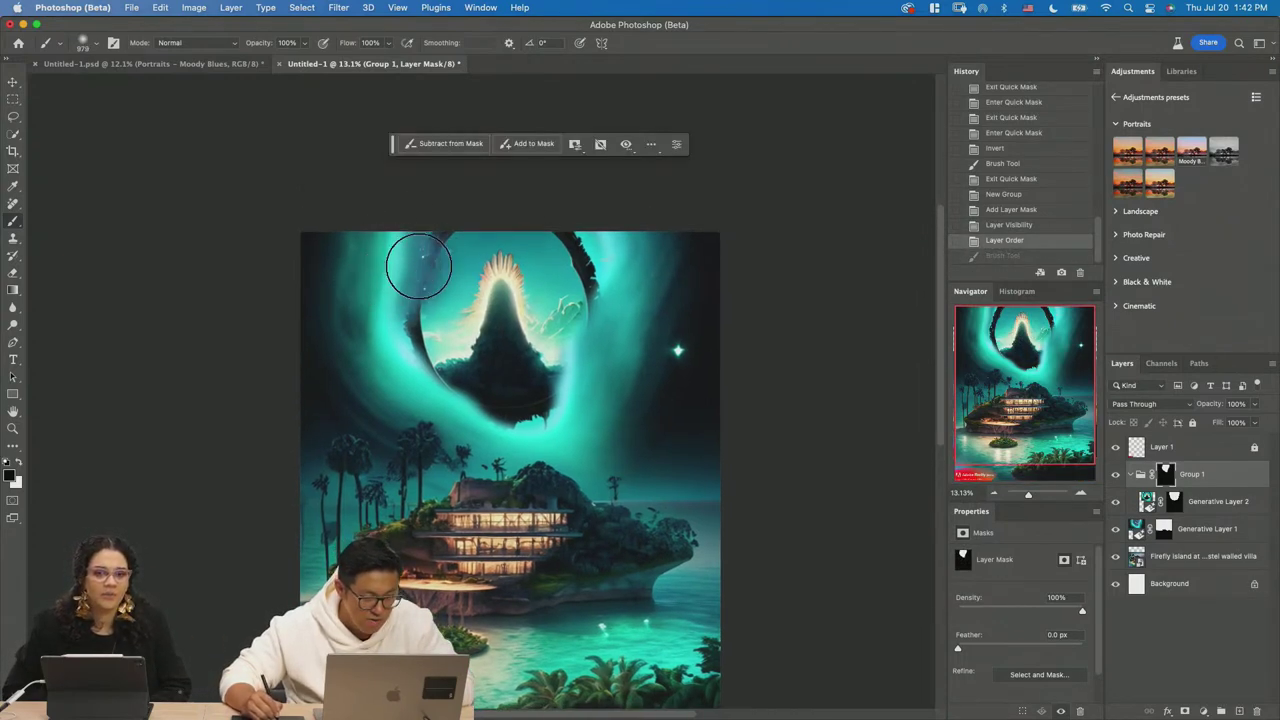
mouse_move(422, 262)
left_mouse_down()
mouse_move(380, 260)
mouse_move(412, 261)
mouse_move(408, 349)
left_mouse_up()
key("super+z")
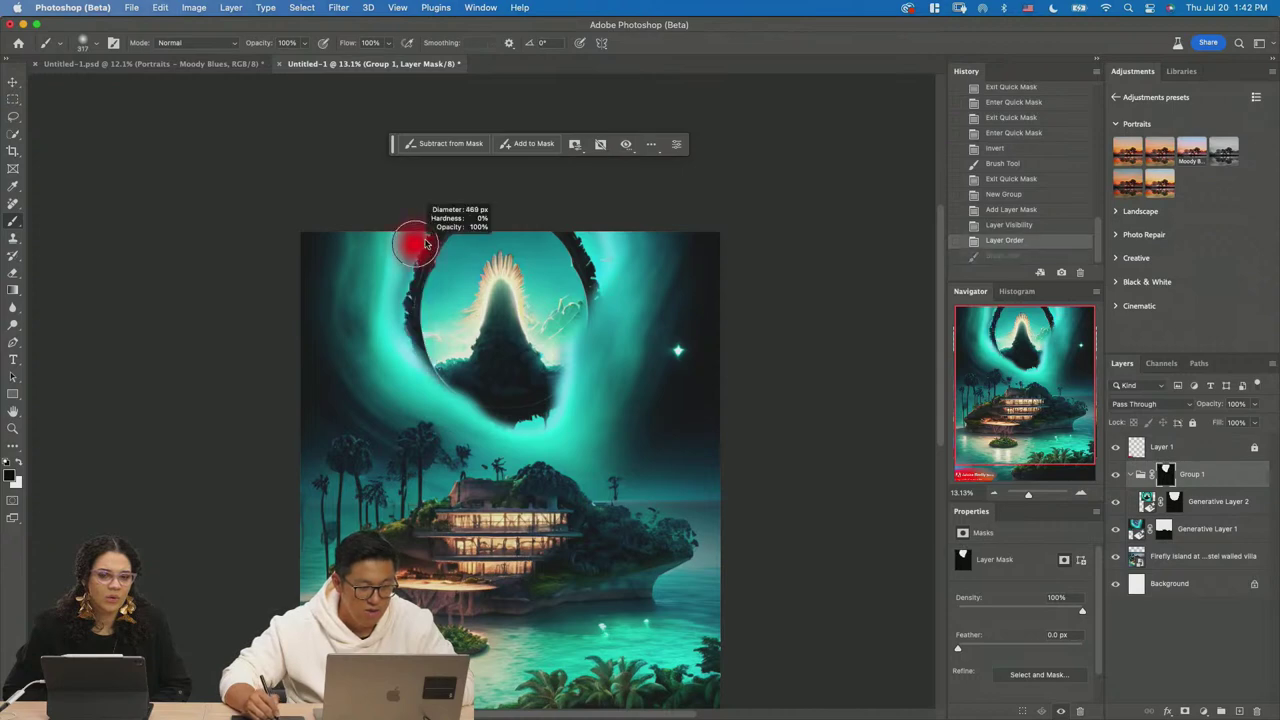
Scale the portal image in Generative Layer 2 up to about 135% so its ring falls outside the opening.
left_click(1162, 509)
key("super+t")
left_click_drag(504, 231, 516, 255)
left_click_drag(505, 202, 518, 182)
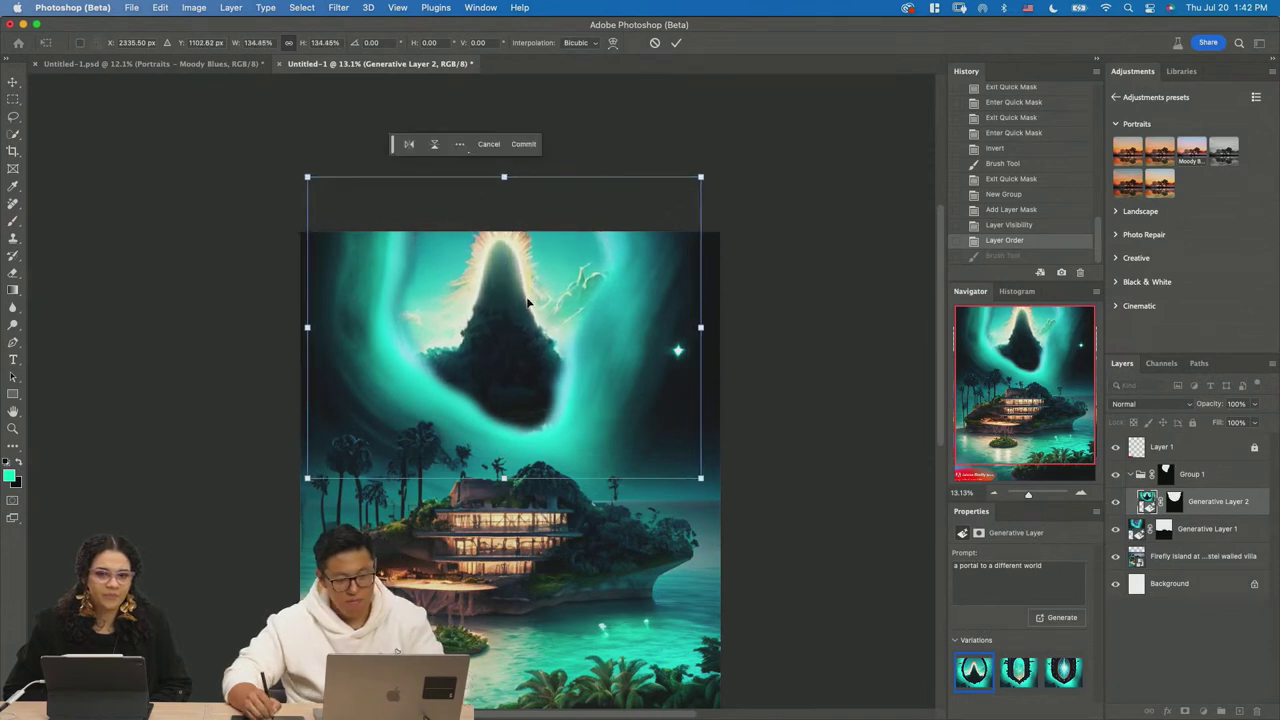
key("Return")
key("z")
left_click(590, 372, "alt")
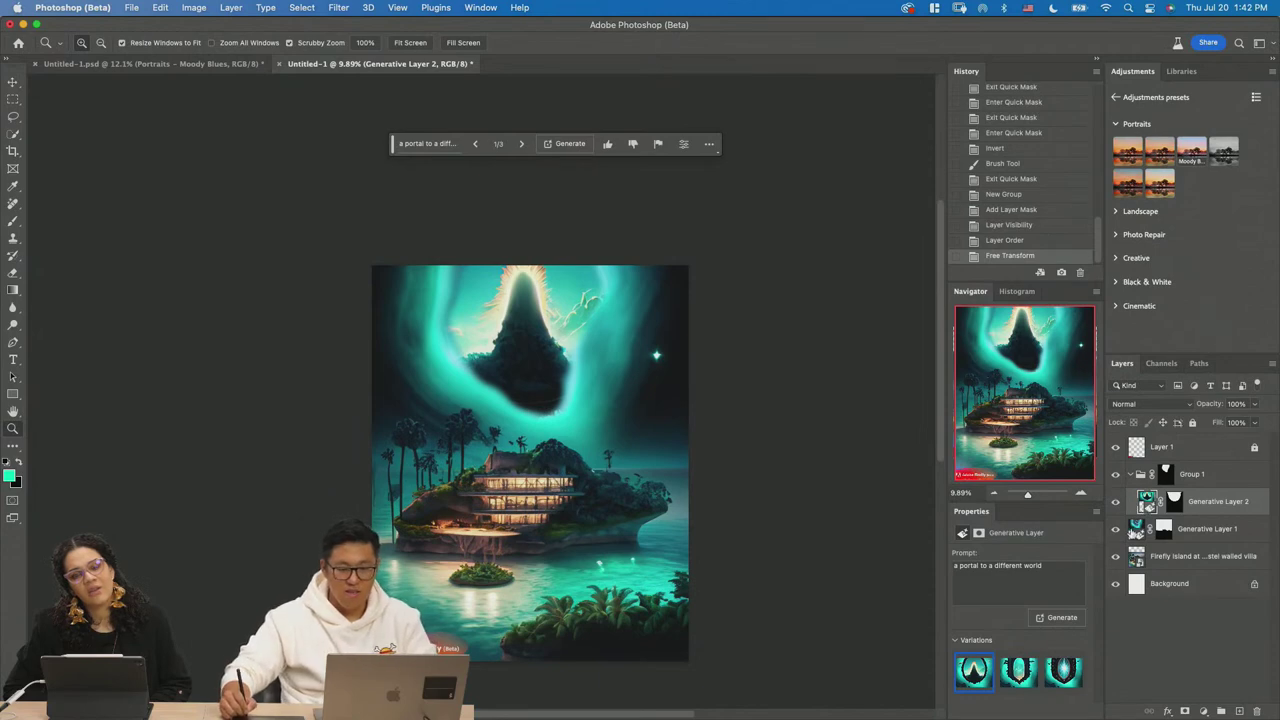
Hide the portal layer, Generative Layer 2, and delete it from Group 1.
left_click(1116, 502)
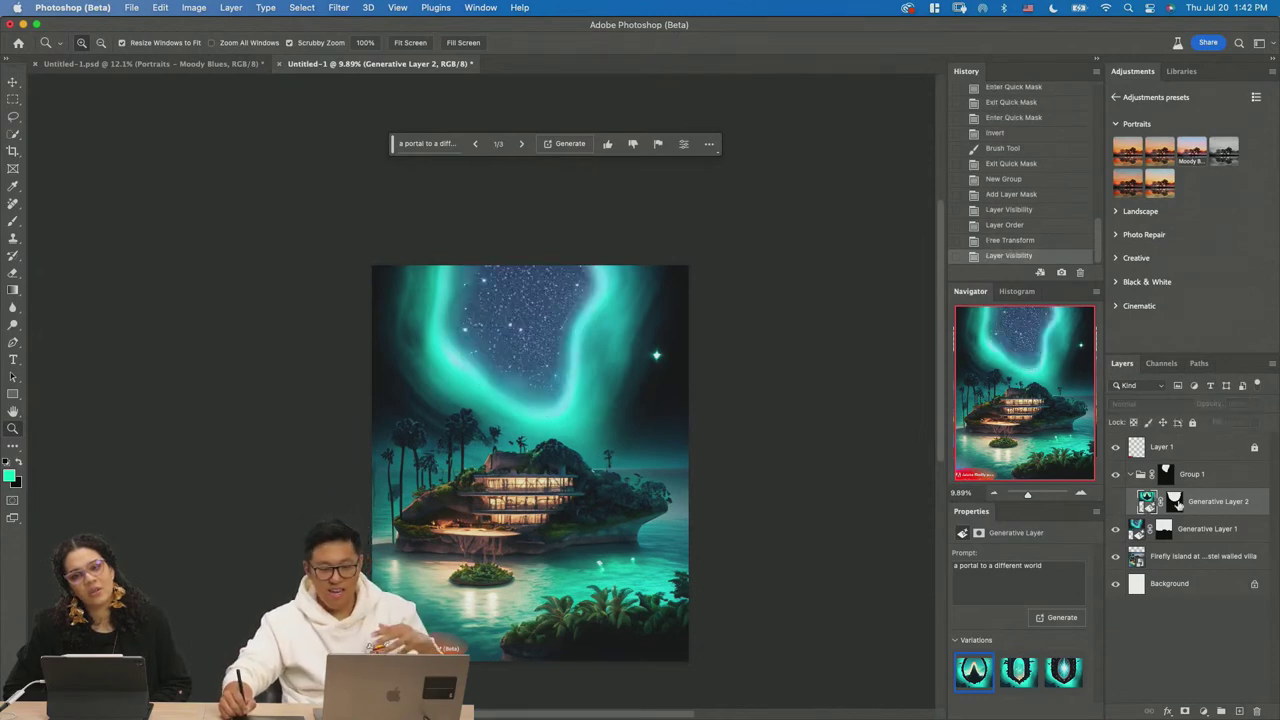
key("Delete")
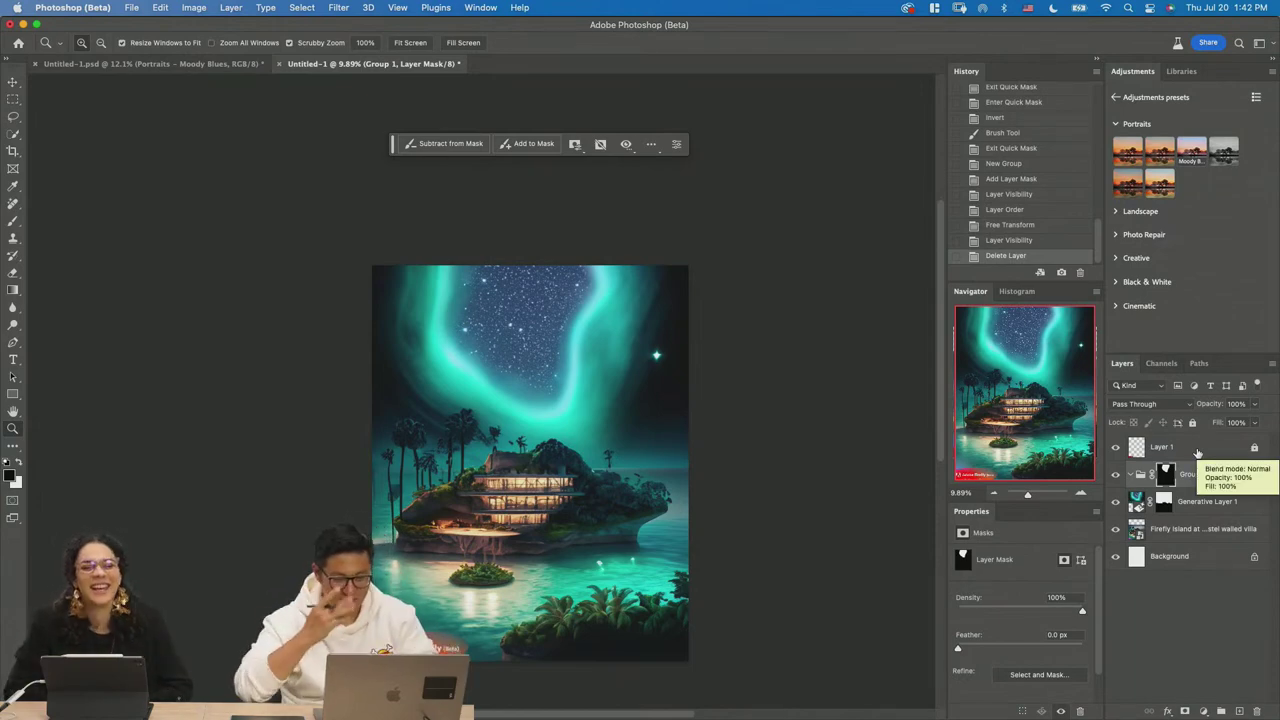
scroll(683, 420, "down", 2)
scroll(561, 474, "up", 2)
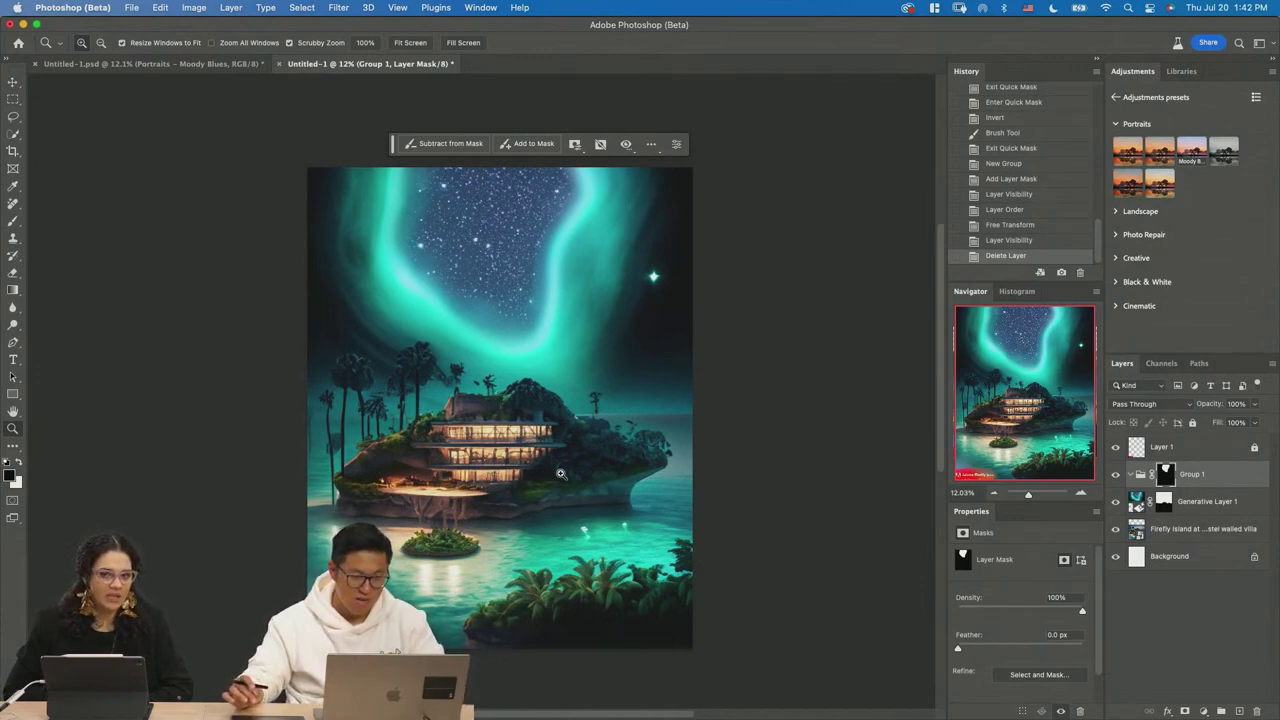
Switch to Chrome, close the enlarged Firefly island image and bring up the Adobe Stock page of free land images.
key("super+Tab")
key("super+Tab")
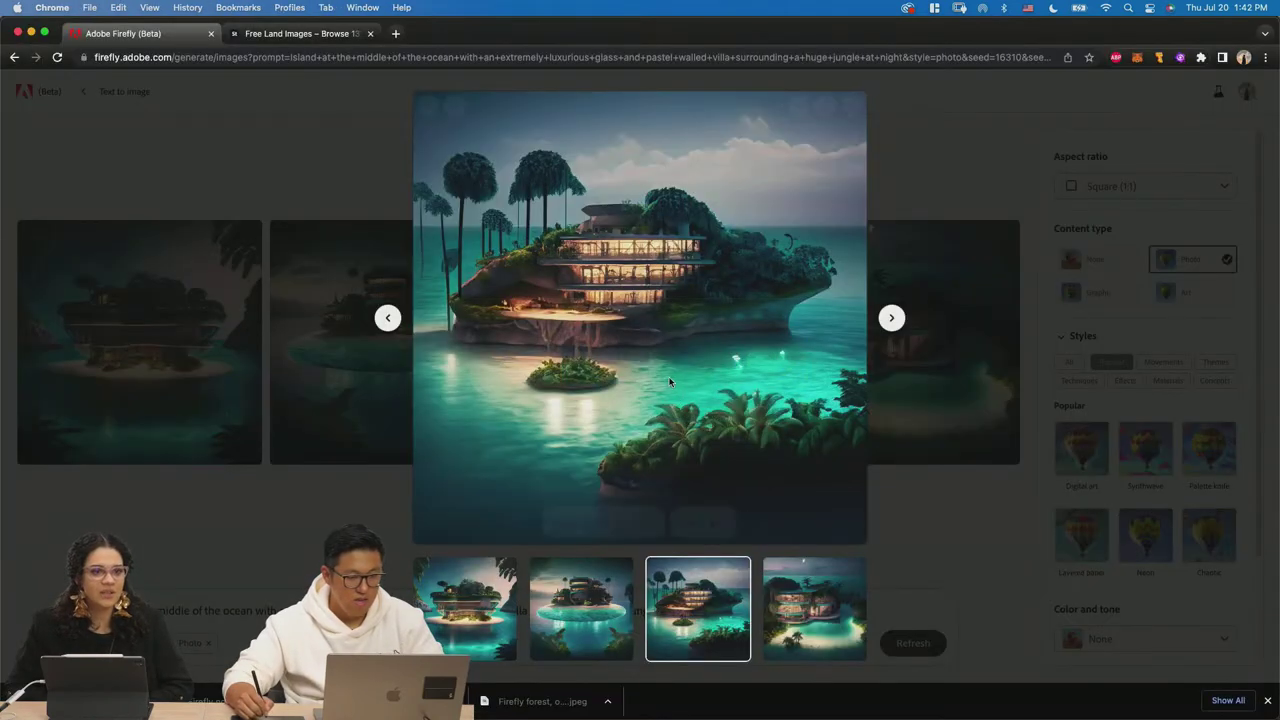
left_click(952, 200)
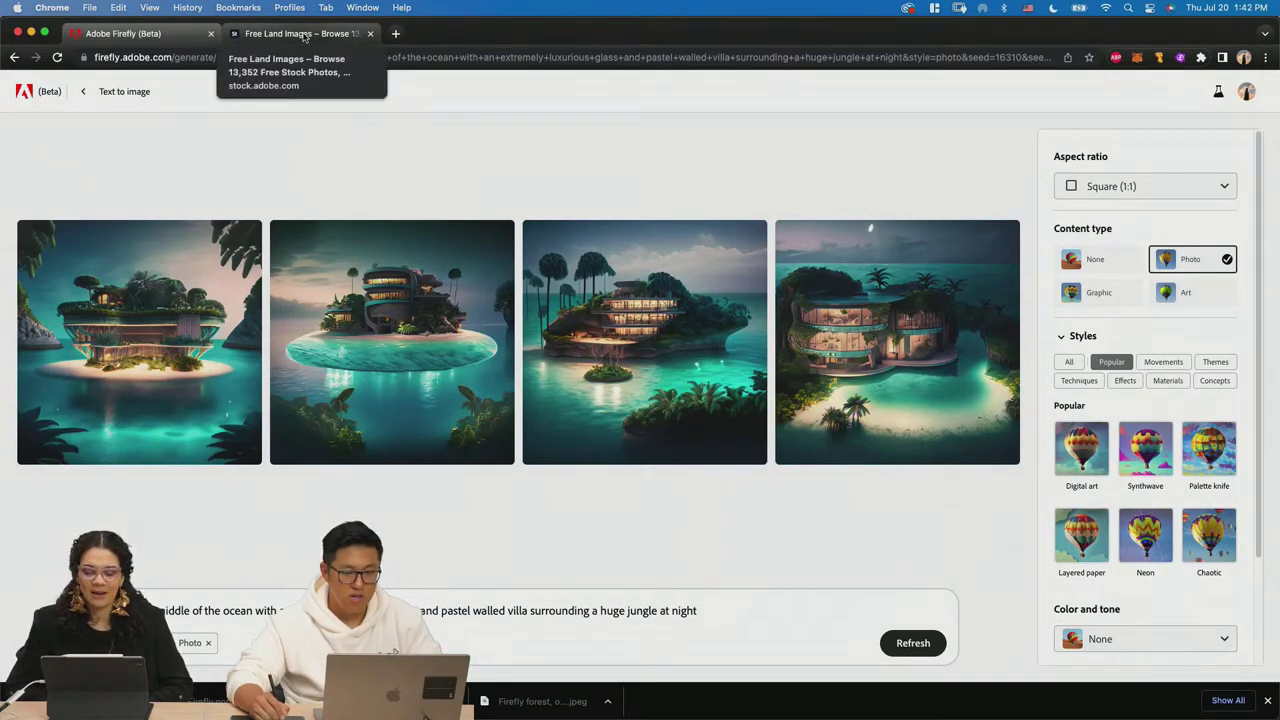
left_click(300, 36)
key("super+Tab")
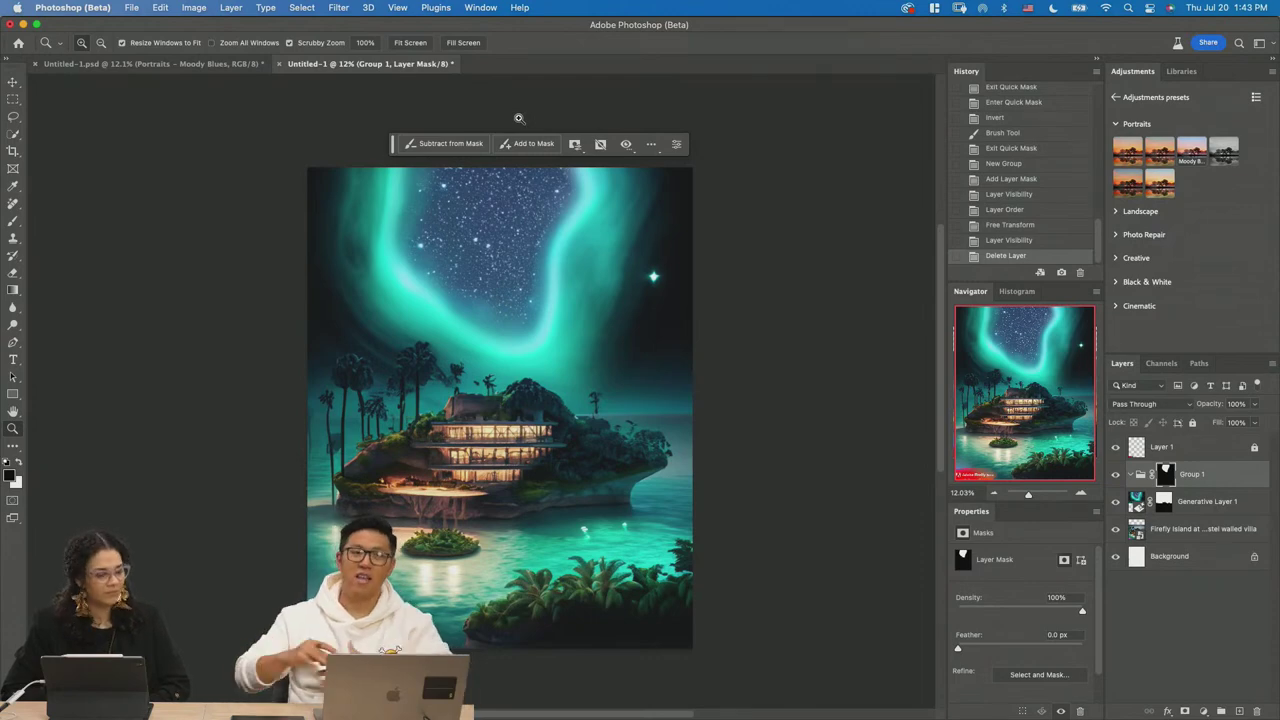
key("super+Tab")
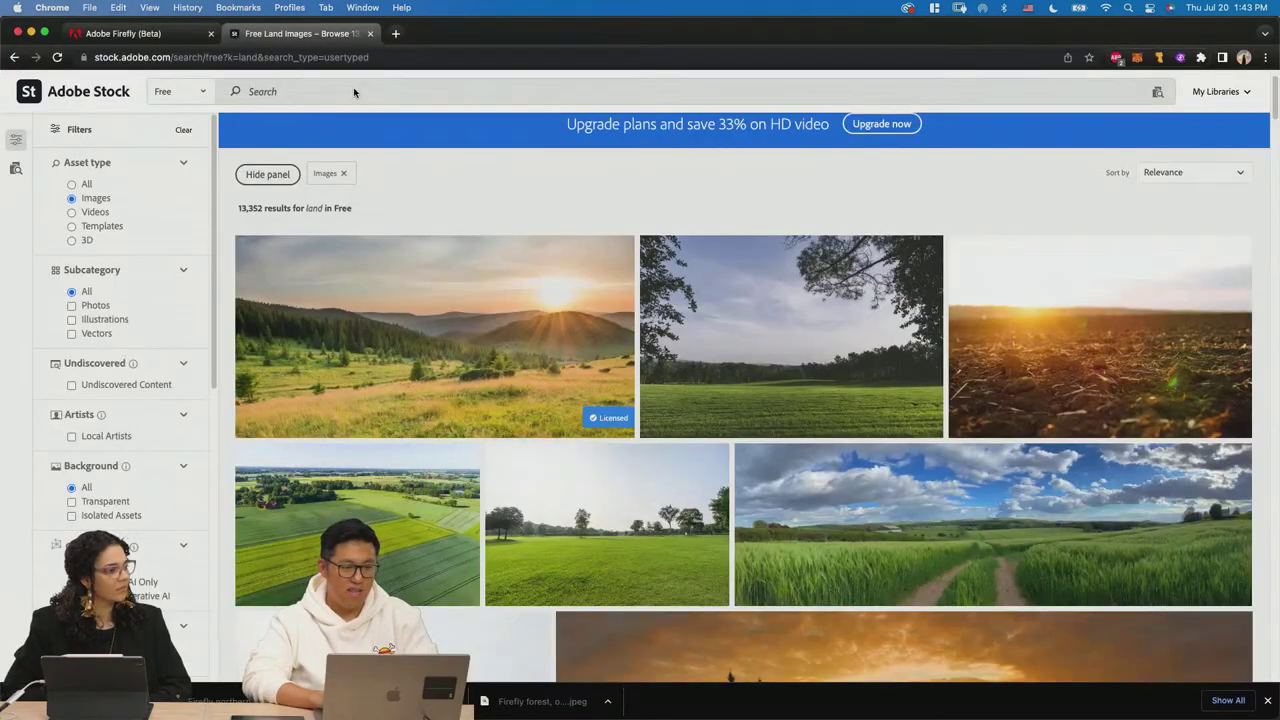
Switch back to Photoshop and show the waterfall composite, Untitled-1.psd.
key("super+Tab")
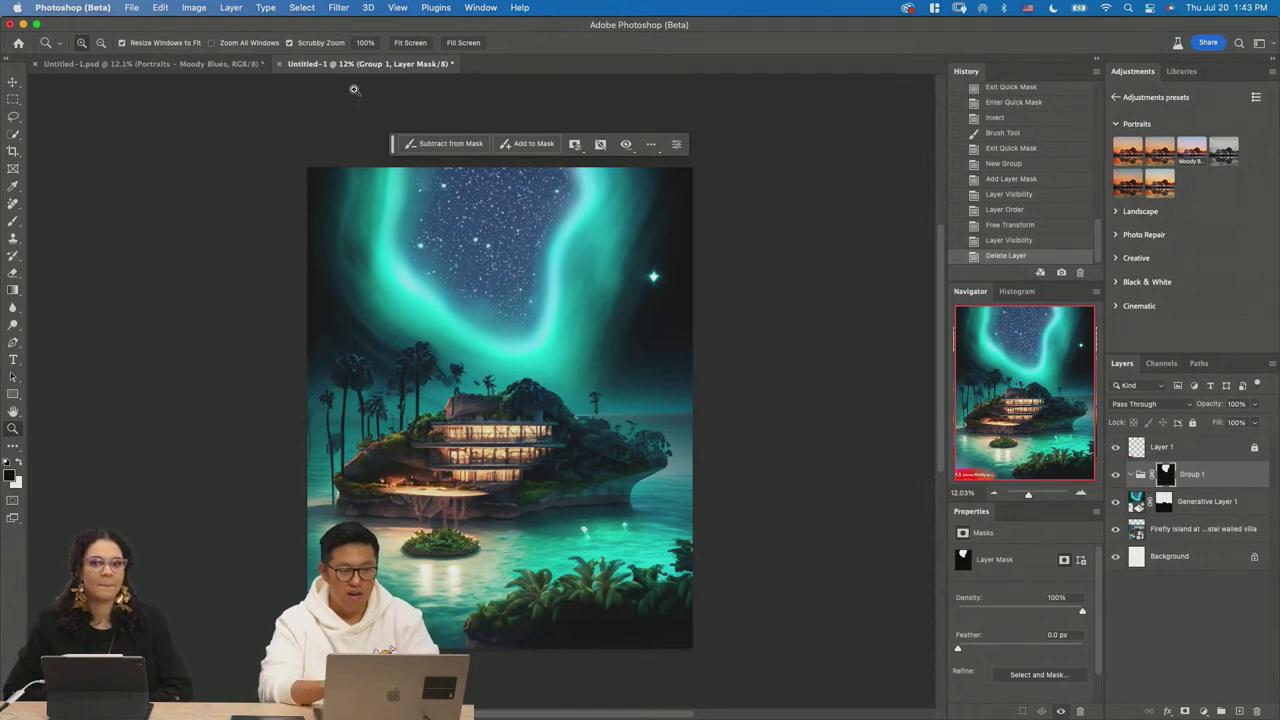
left_click(150, 64)
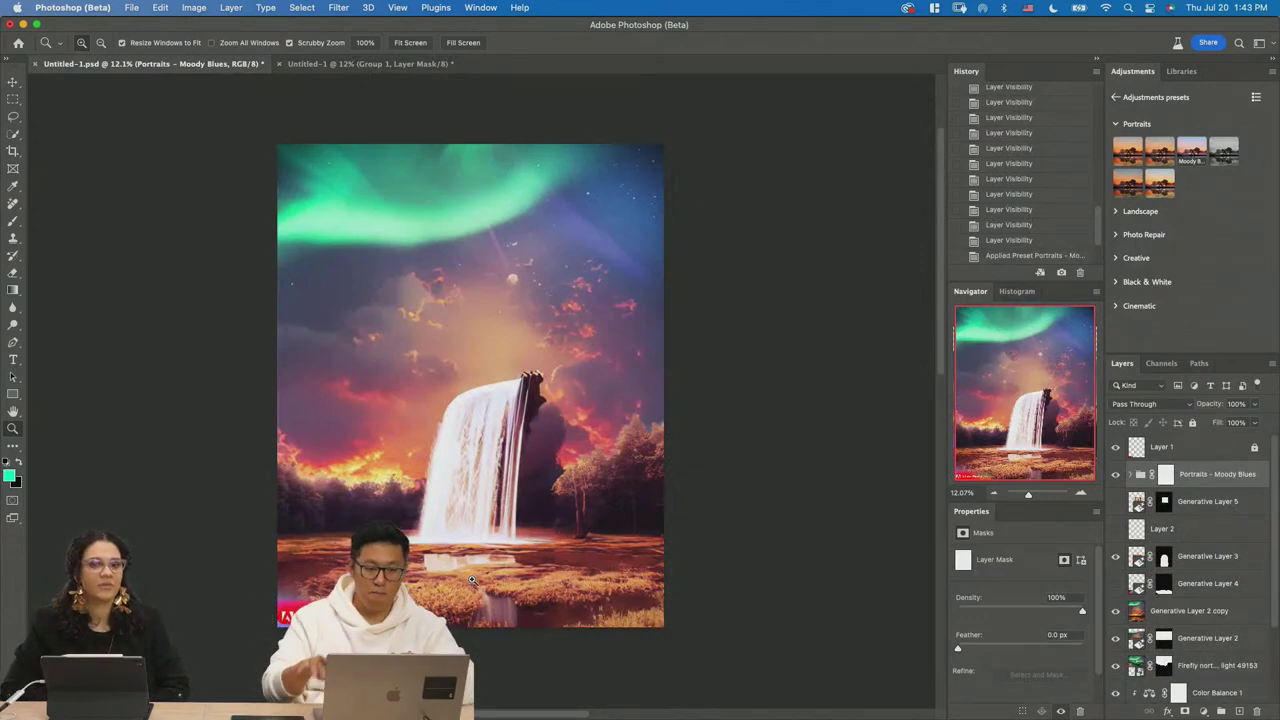
In Chrome, search Adobe Stock's free images for "swamp" and limit the results to photos.
key("super+Tab")
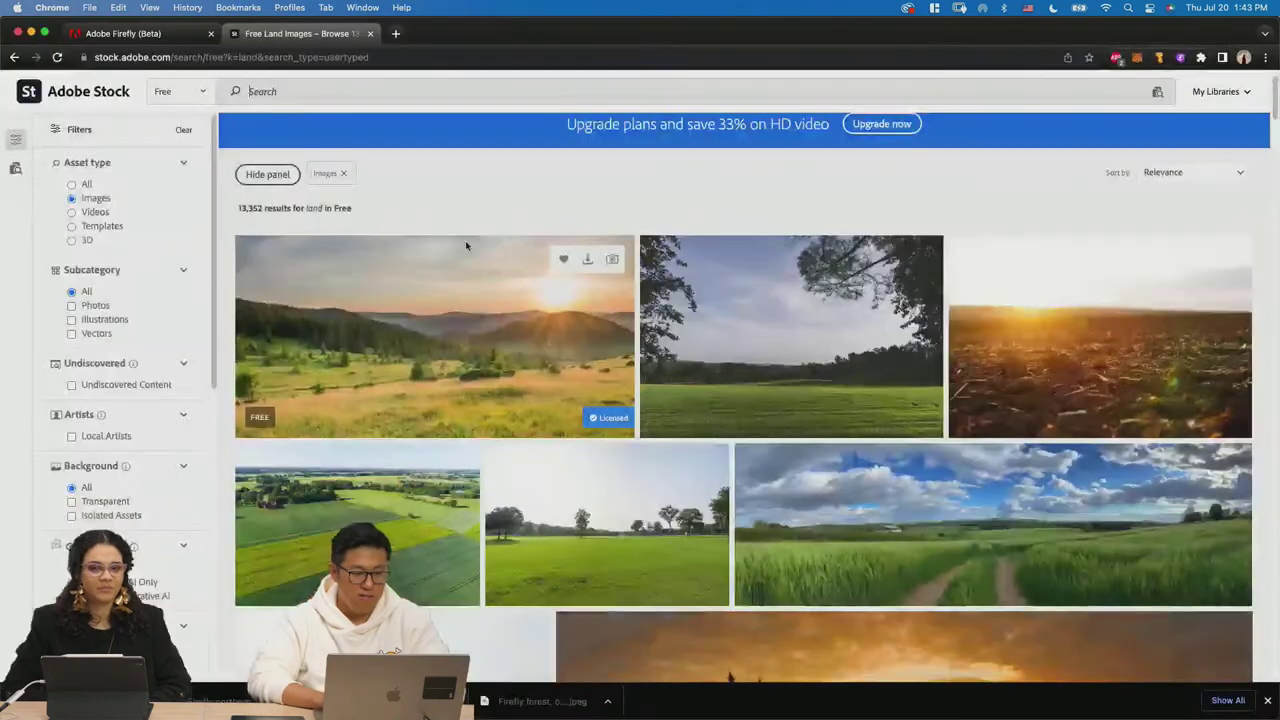
type("swamp")
key("Return")
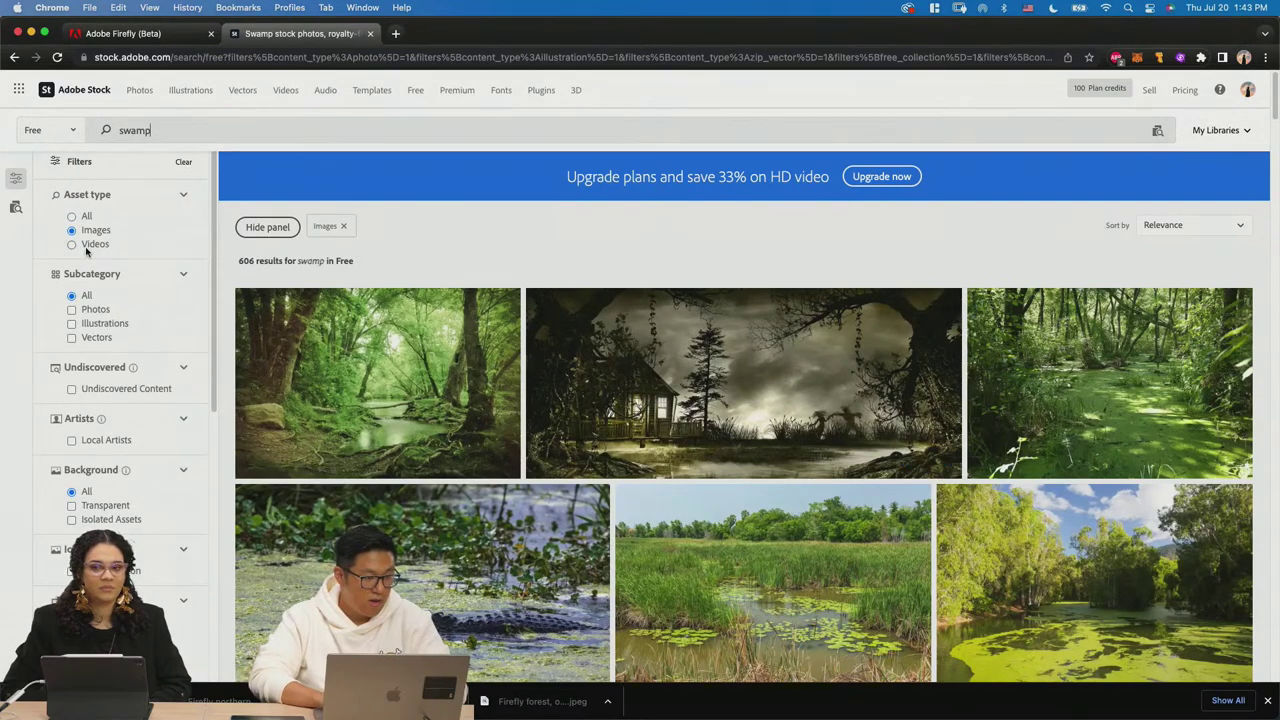
left_click(95, 312)
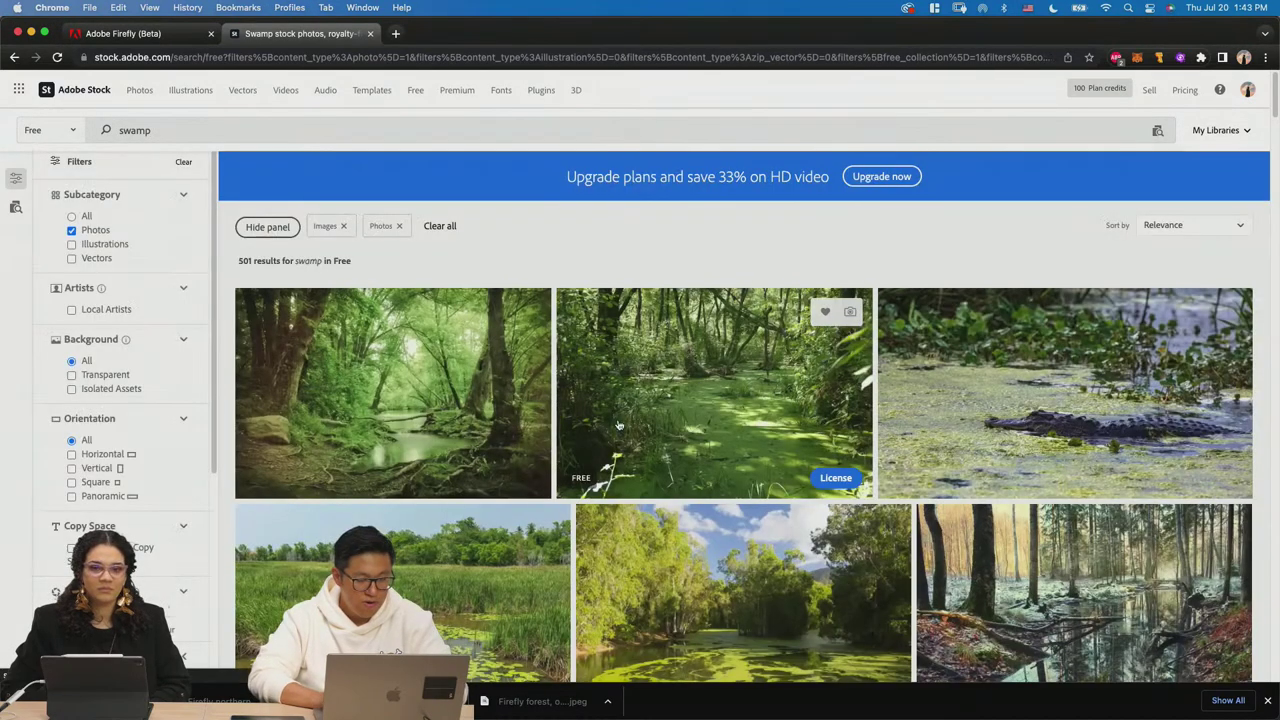
Browse the swamp photos and open the details of the orange, misty swamp landscape.
scroll(617, 423, "down", 2)
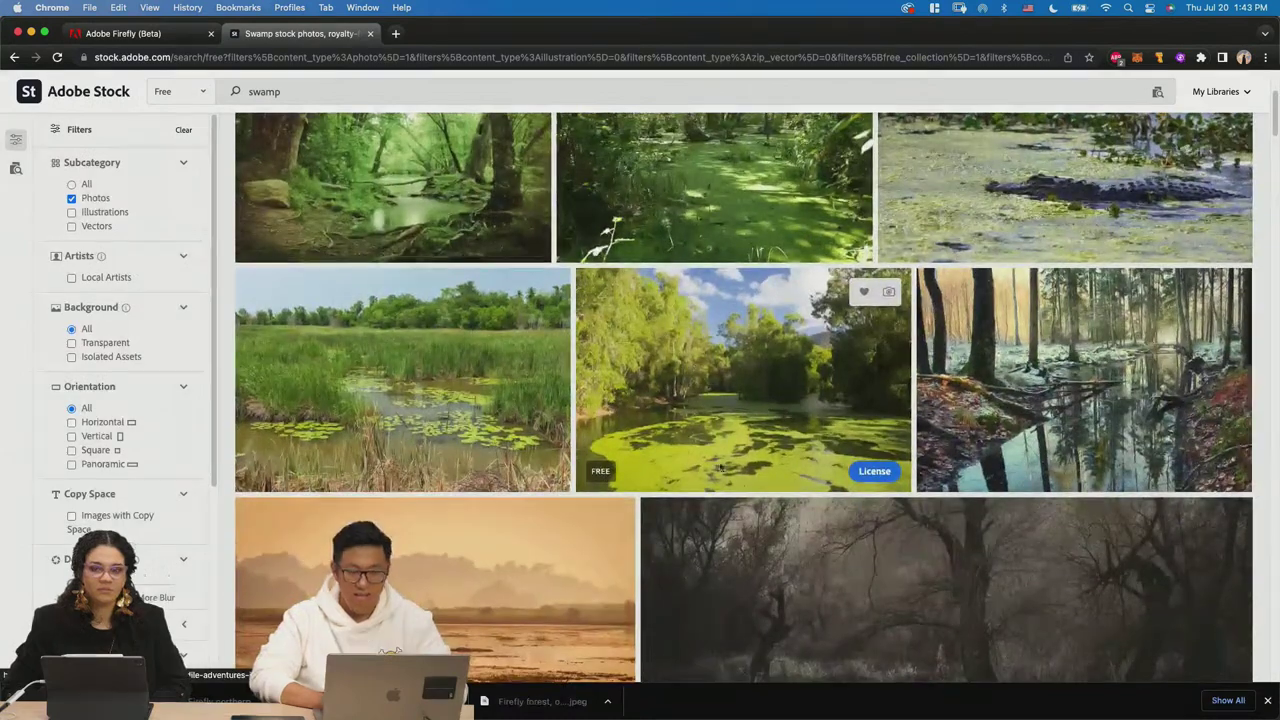
scroll(758, 438, "down", 3)
left_click(445, 388)
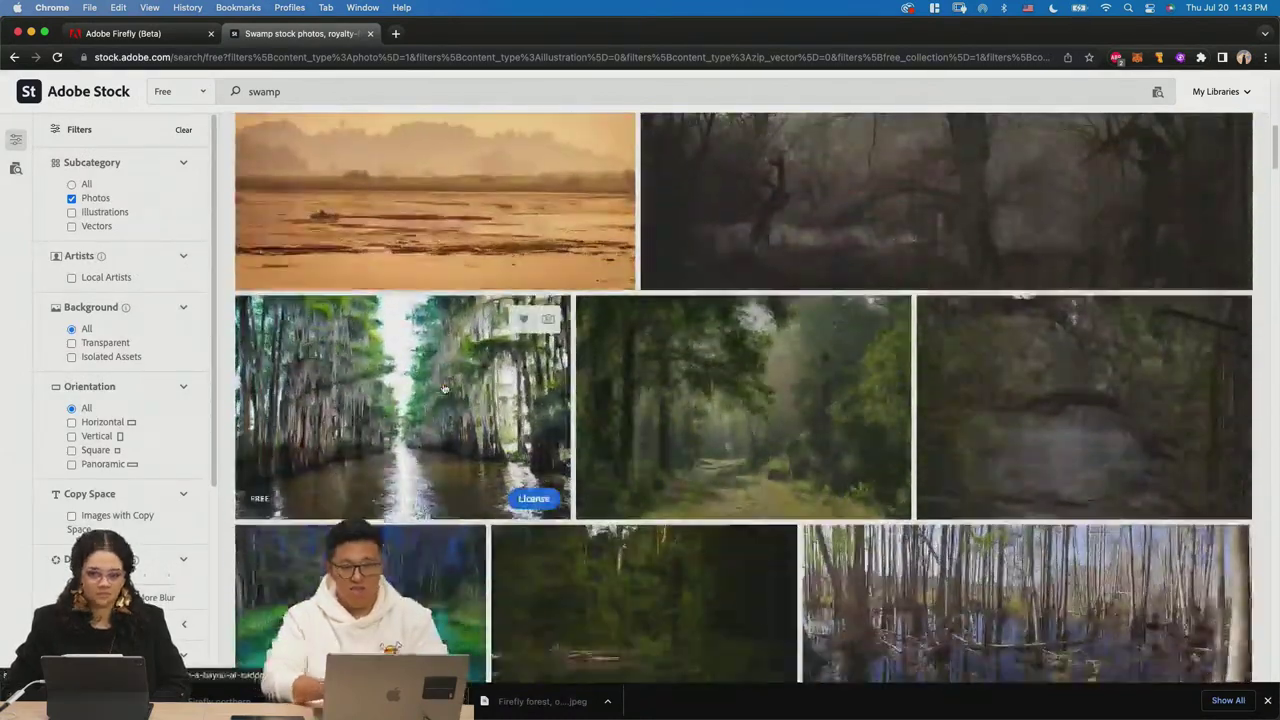
scroll(444, 388, "down", 2)
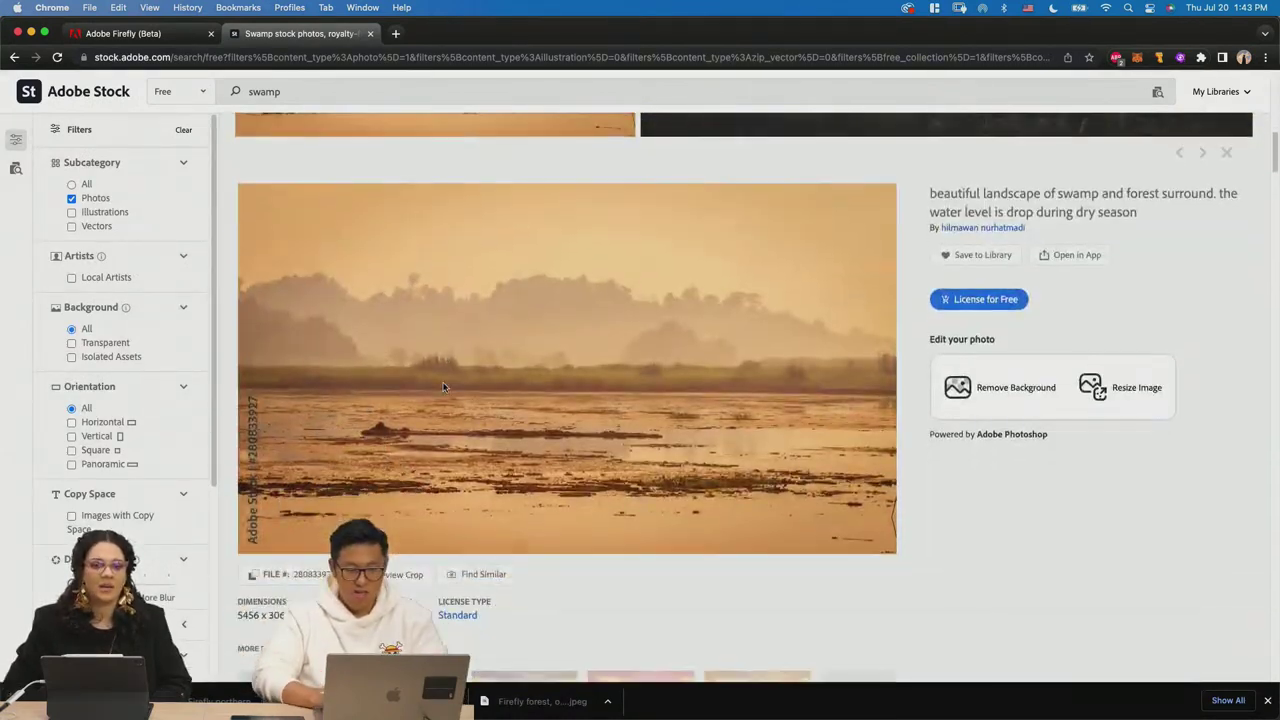
Compare the orange swamp stock photo with the waterfall composite in Photoshop, examining the composite up close.
key("super+Tab")
key("super+Tab")
key("super+Tab")
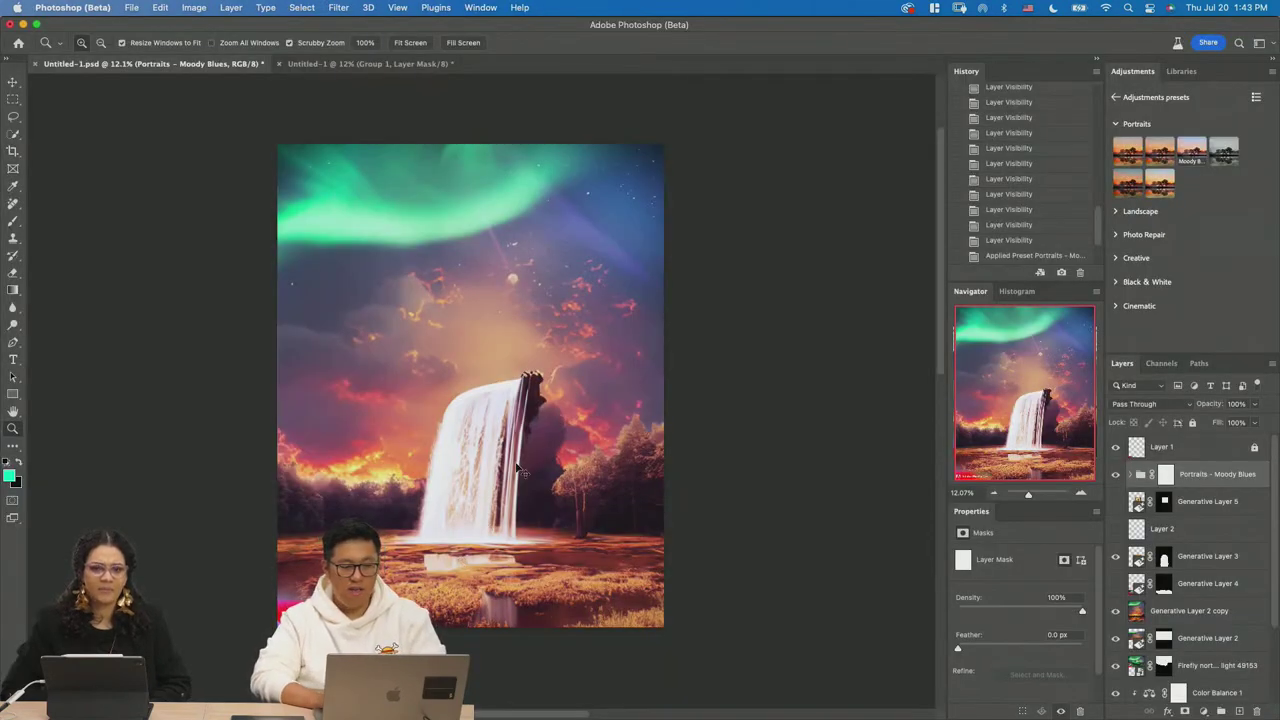
key("super+Tab")
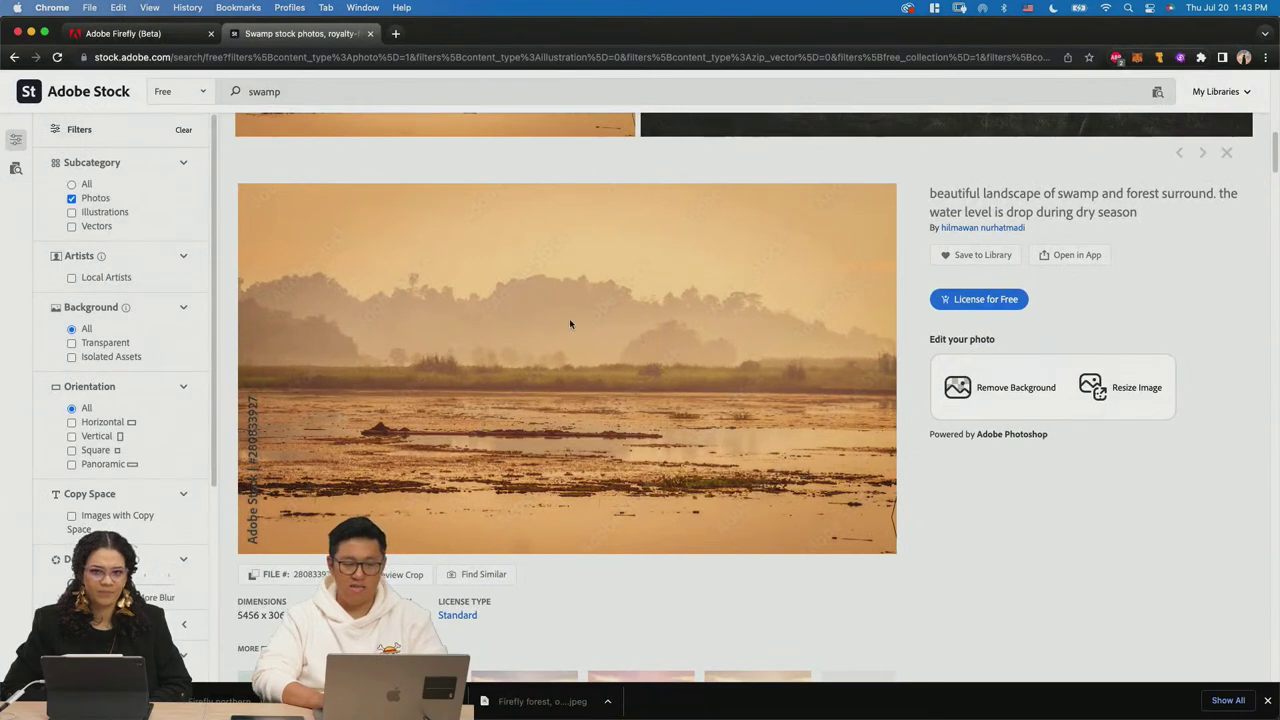
key("super+Tab")
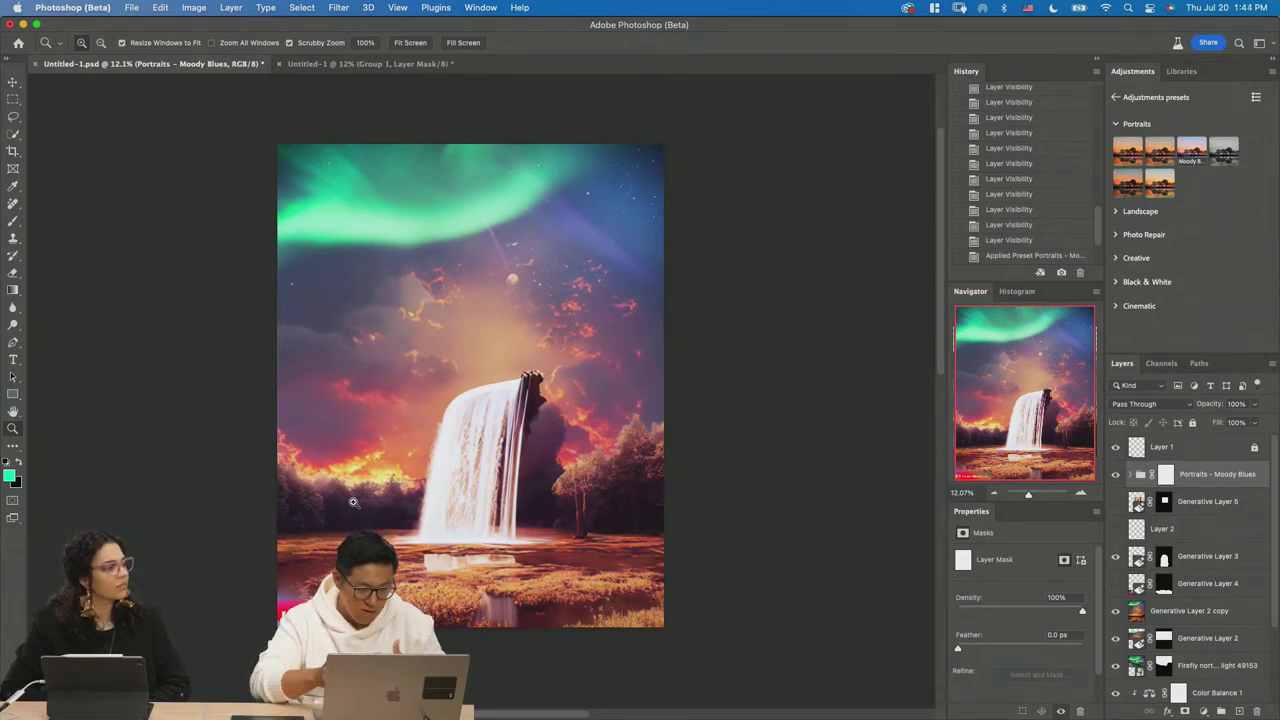
left_click_drag(574, 343, 628, 374)
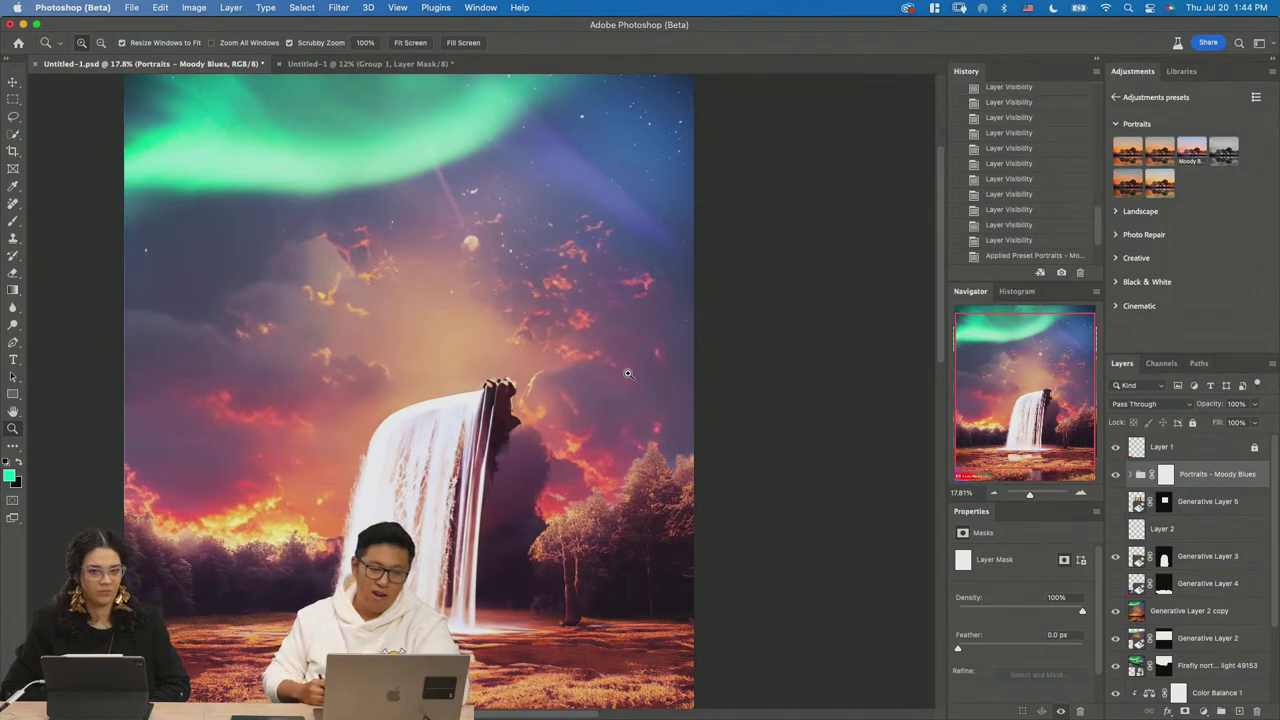
Search Adobe Stock's free photos for "northernlight" in Chrome, and return to the waterfall composite in Photoshop.
key("super+Tab")
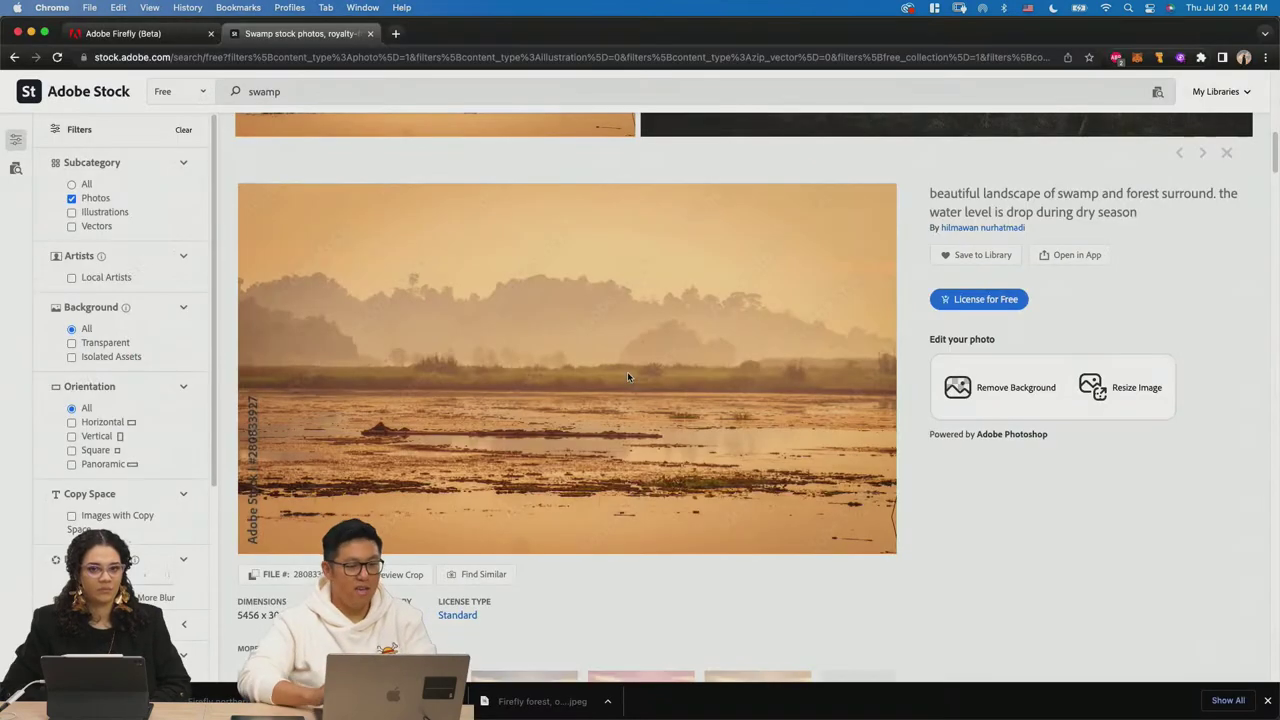
left_click(503, 92)
key("super+a")
type("northernlight")
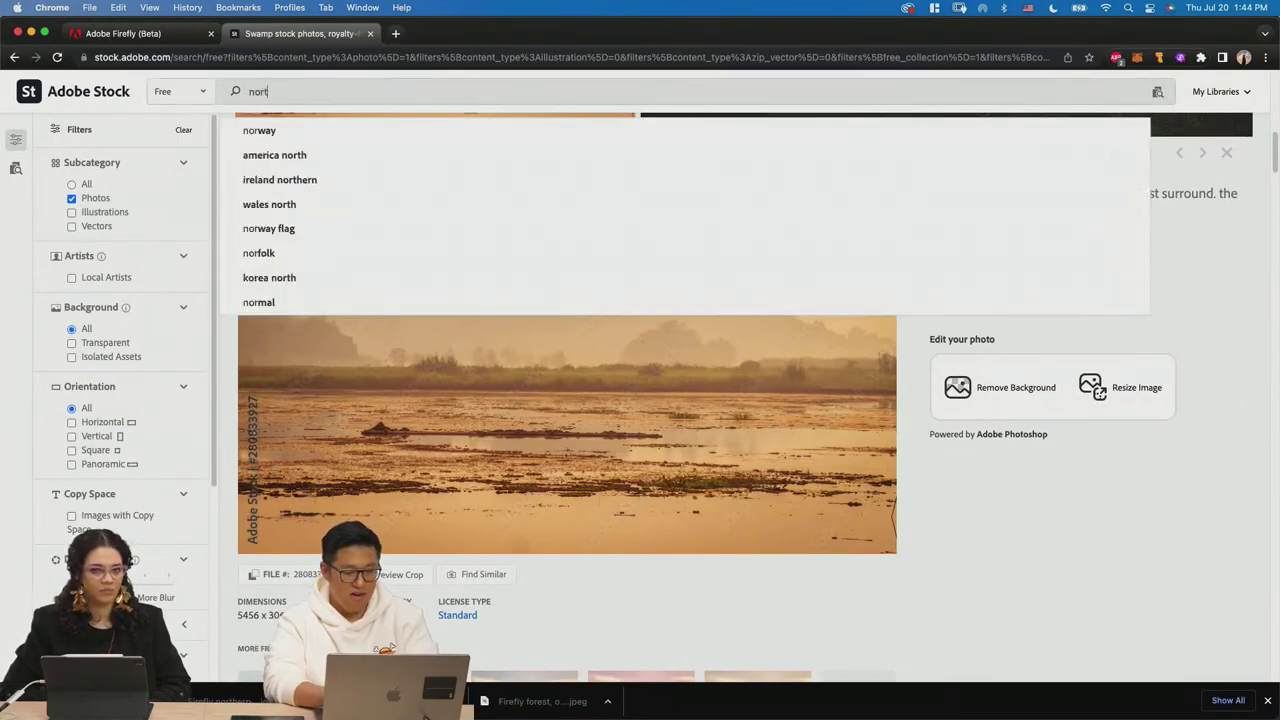
key("Return")
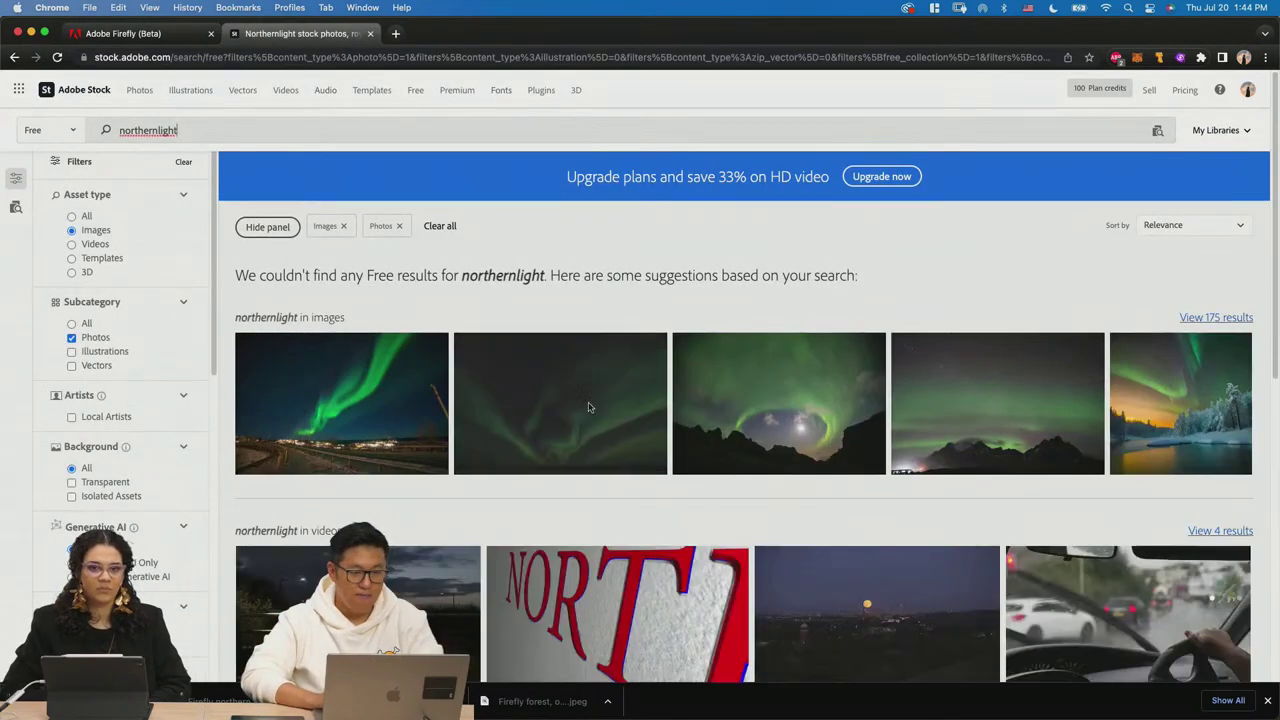
key("super+Tab")
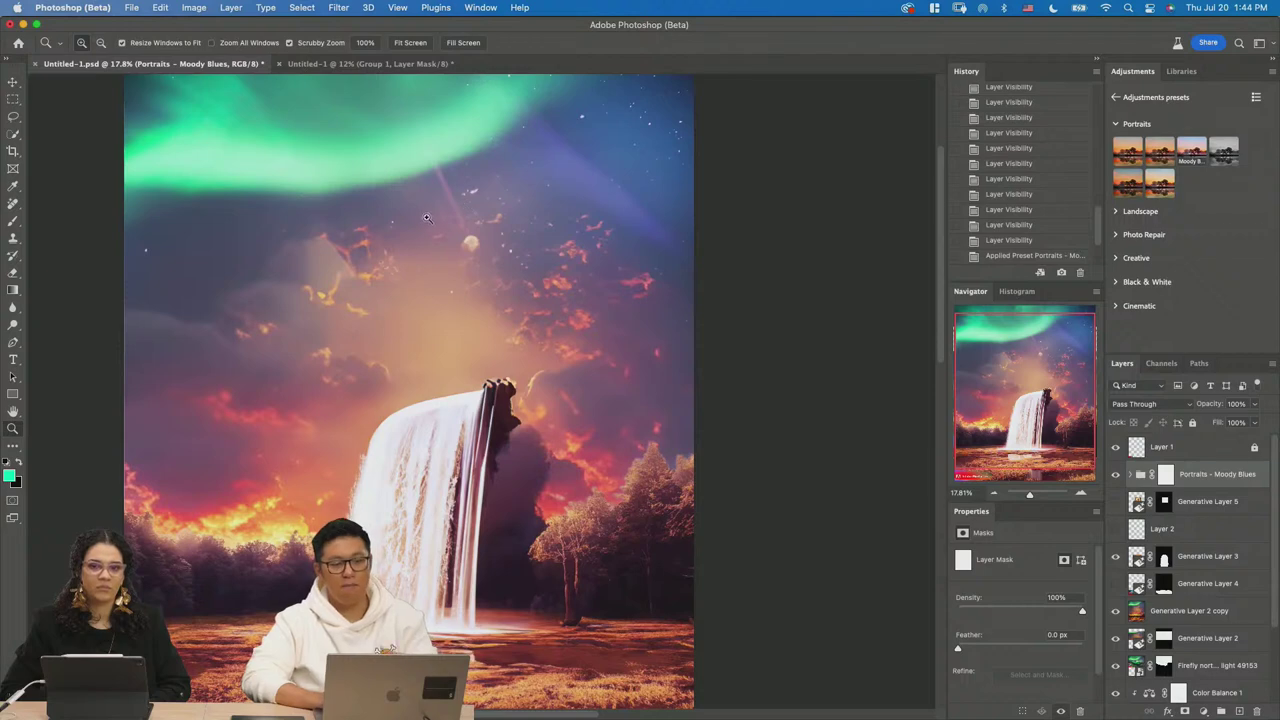
Switch to the island villa composite, add a new layer on top, and ready the brush with white as foreground colour.
left_click_drag(641, 318, 617, 348)
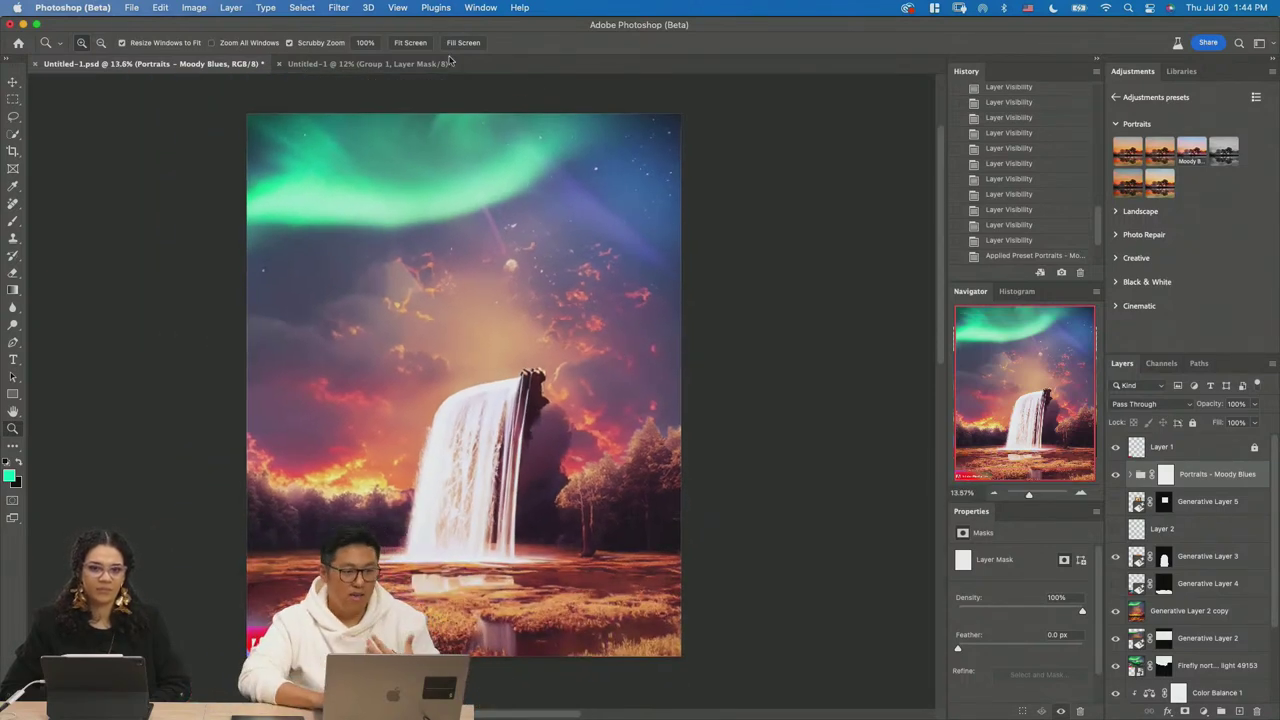
left_click(378, 64)
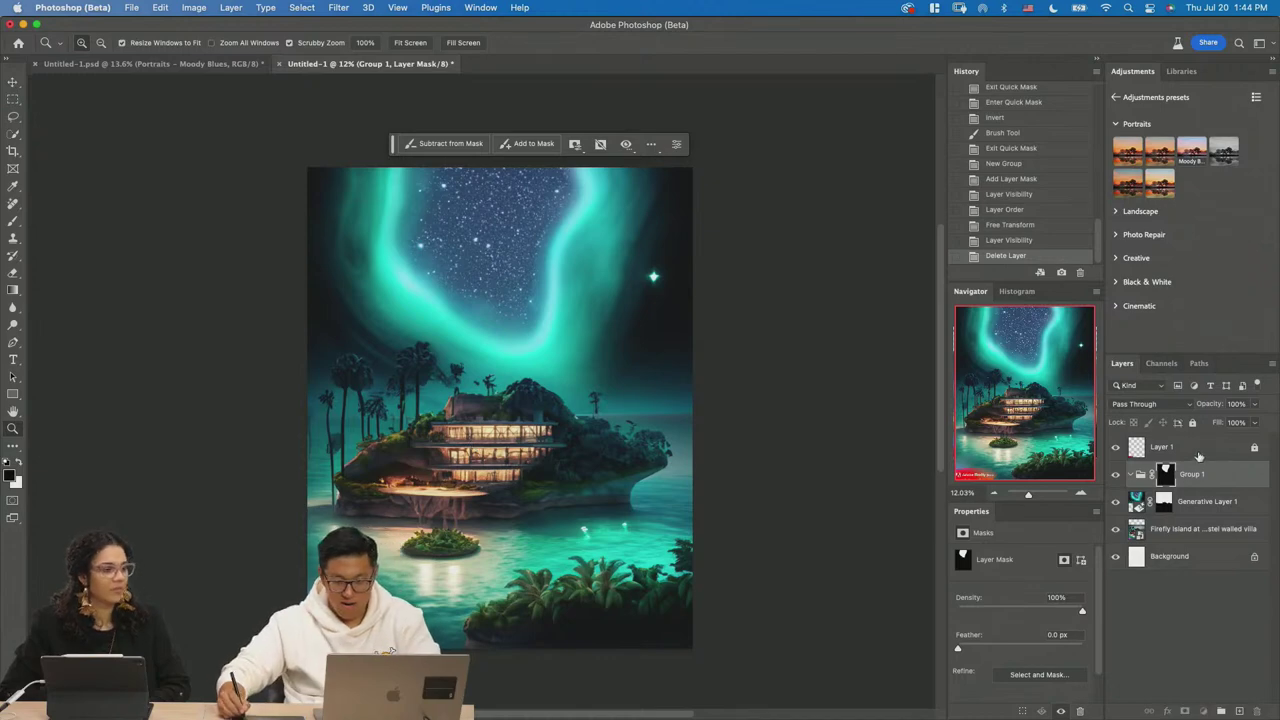
left_click(1239, 711)
key("b")
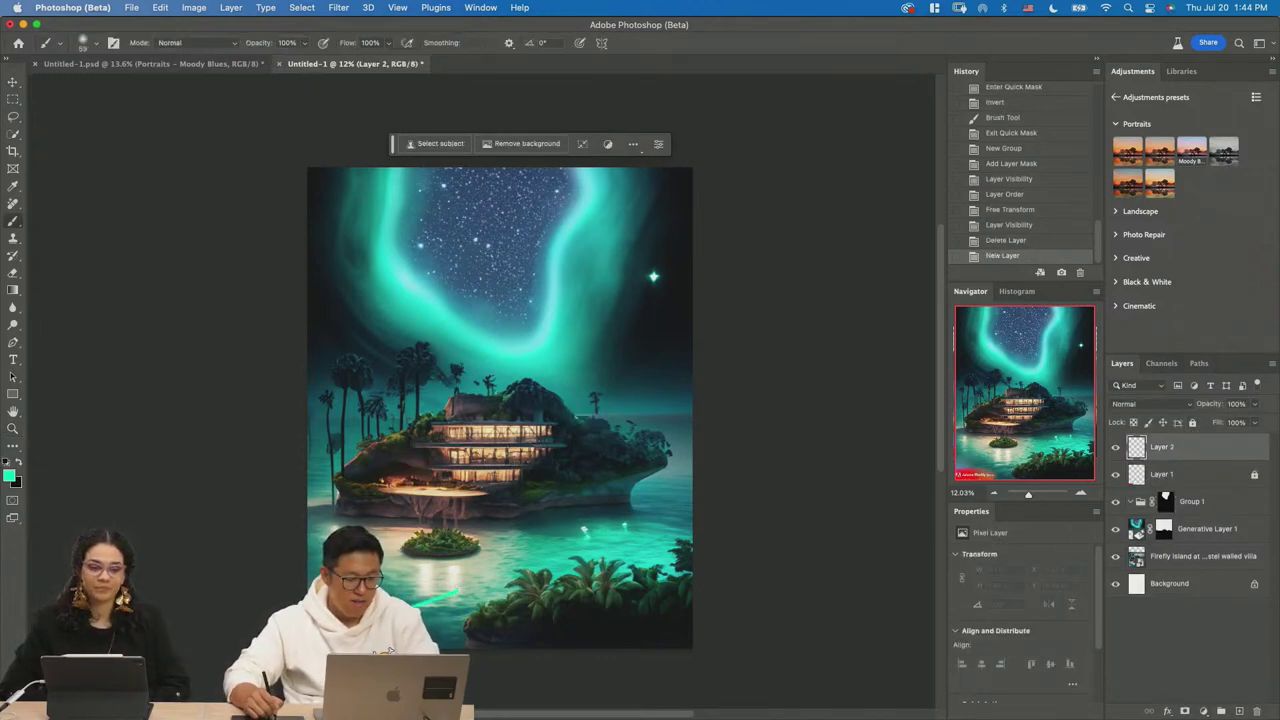
key("d")
key("x")
Circle the island with its foreground and mark the upper sky with white brush strokes, and undo both strokes.
left_click_drag(326, 403, 312, 575)
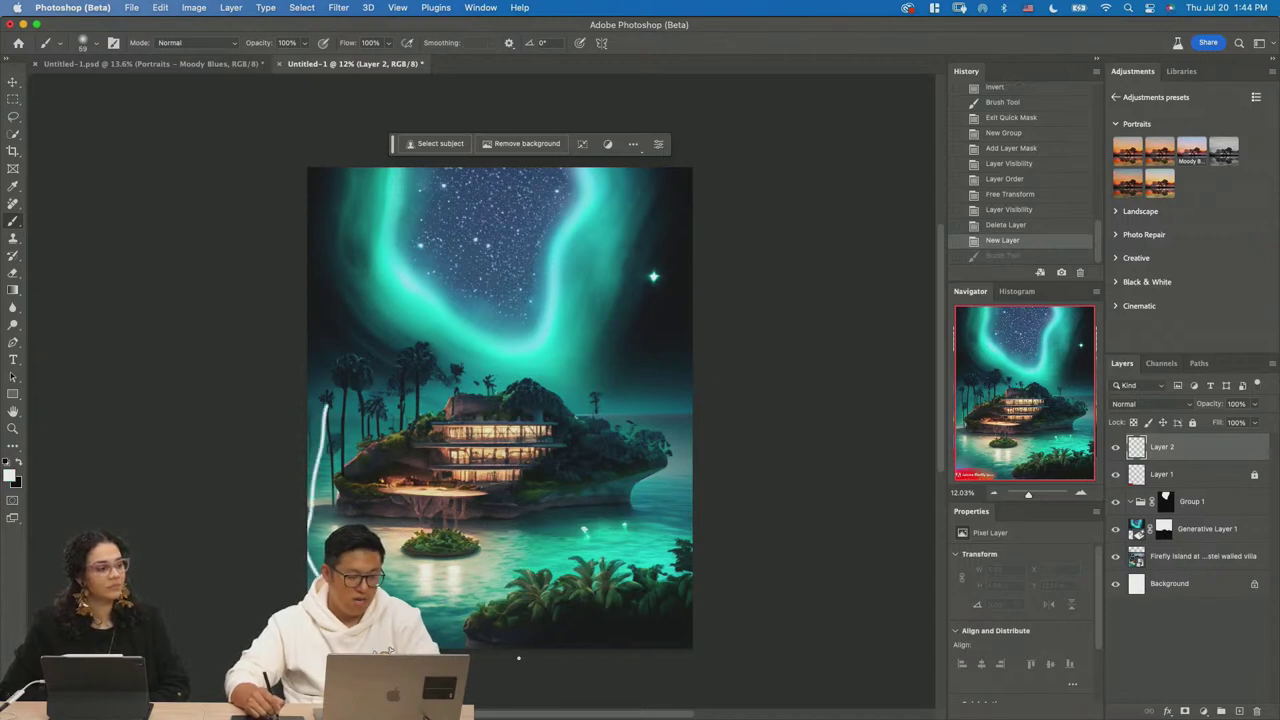
mouse_move(487, 657)
left_mouse_down()
mouse_move(593, 408)
mouse_move(383, 405)
left_mouse_up()
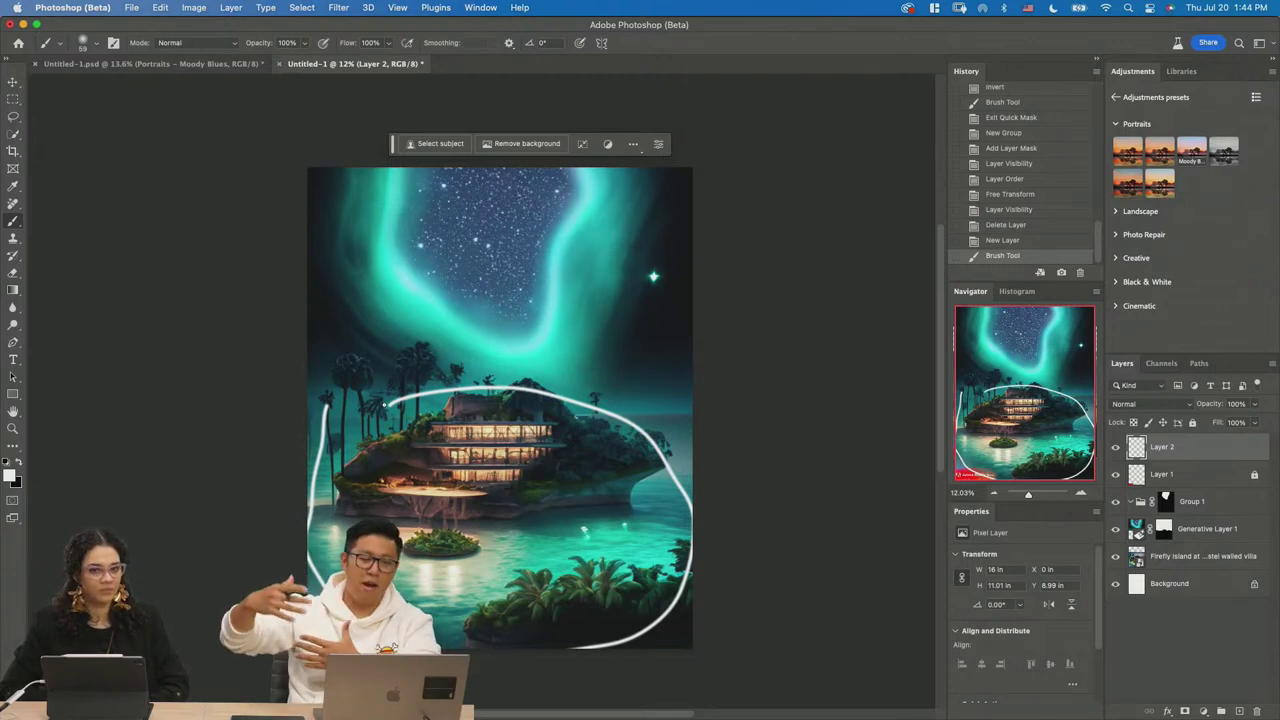
mouse_move(309, 172)
left_mouse_down()
mouse_move(316, 366)
mouse_move(690, 190)
mouse_move(386, 205)
left_mouse_up()
key("super+z")
key("super+z")
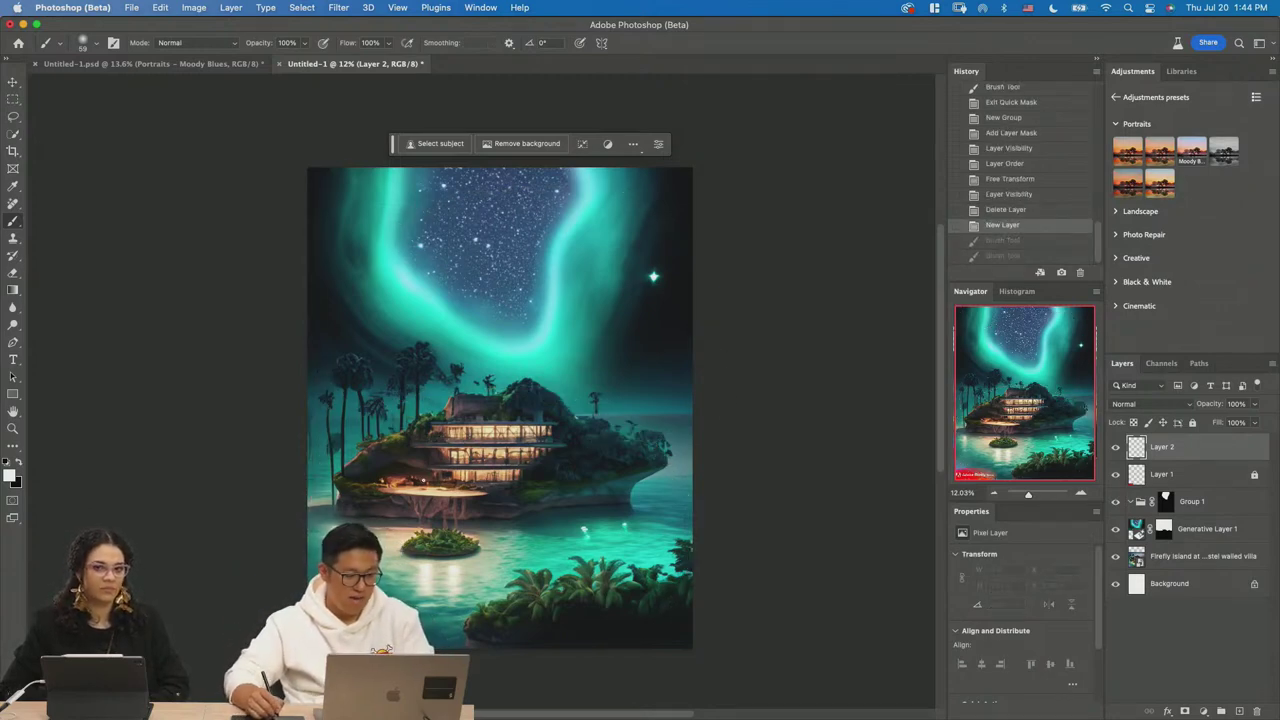
Outline the small islet and the foreground plants in white, and undo both strokes.
left_click_drag(425, 518, 440, 516)
mouse_move(488, 562)
left_mouse_down()
mouse_move(560, 588)
mouse_move(620, 530)
left_mouse_up()
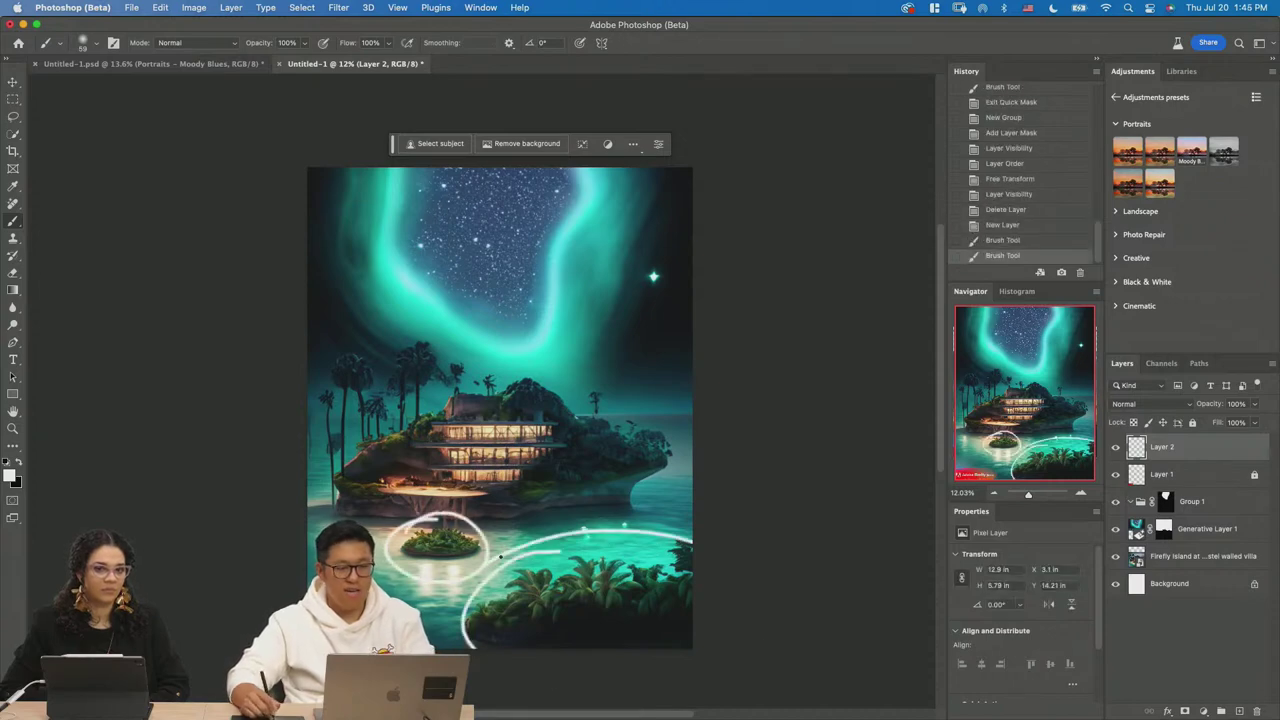
key("super+z")
key("super+z")
Mark the vegetation on both sides of the villa and circle the lit villa floors in white, undoing all these strokes.
mouse_move(400, 415)
left_mouse_down()
mouse_move(676, 490)
mouse_move(493, 393)
mouse_move(398, 408)
mouse_move(399, 452)
mouse_move(362, 400)
left_mouse_up()
mouse_move(575, 395)
left_mouse_down()
mouse_move(650, 455)
mouse_move(680, 425)
left_mouse_up()
key("super+z")
key("super+z")
key("super+z")
mouse_move(430, 425)
left_mouse_down()
mouse_move(394, 499)
mouse_move(536, 501)
mouse_move(502, 412)
mouse_move(440, 424)
left_mouse_up()
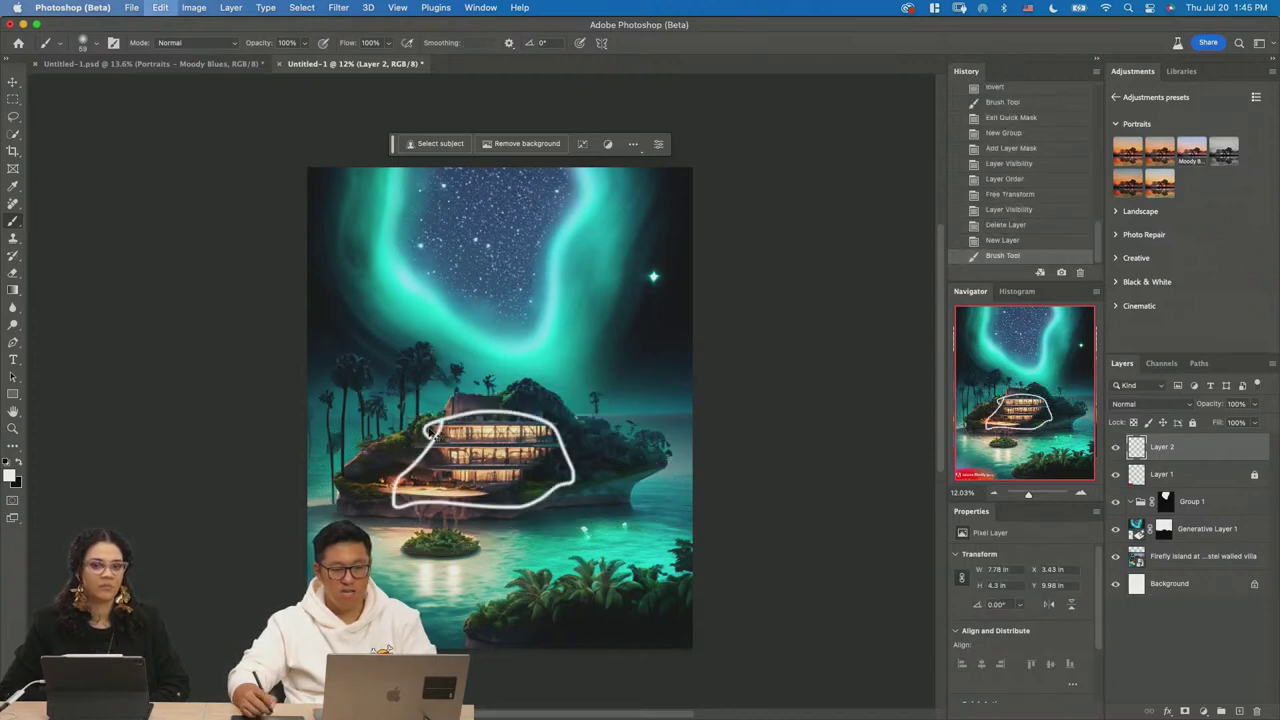
key("super+z")
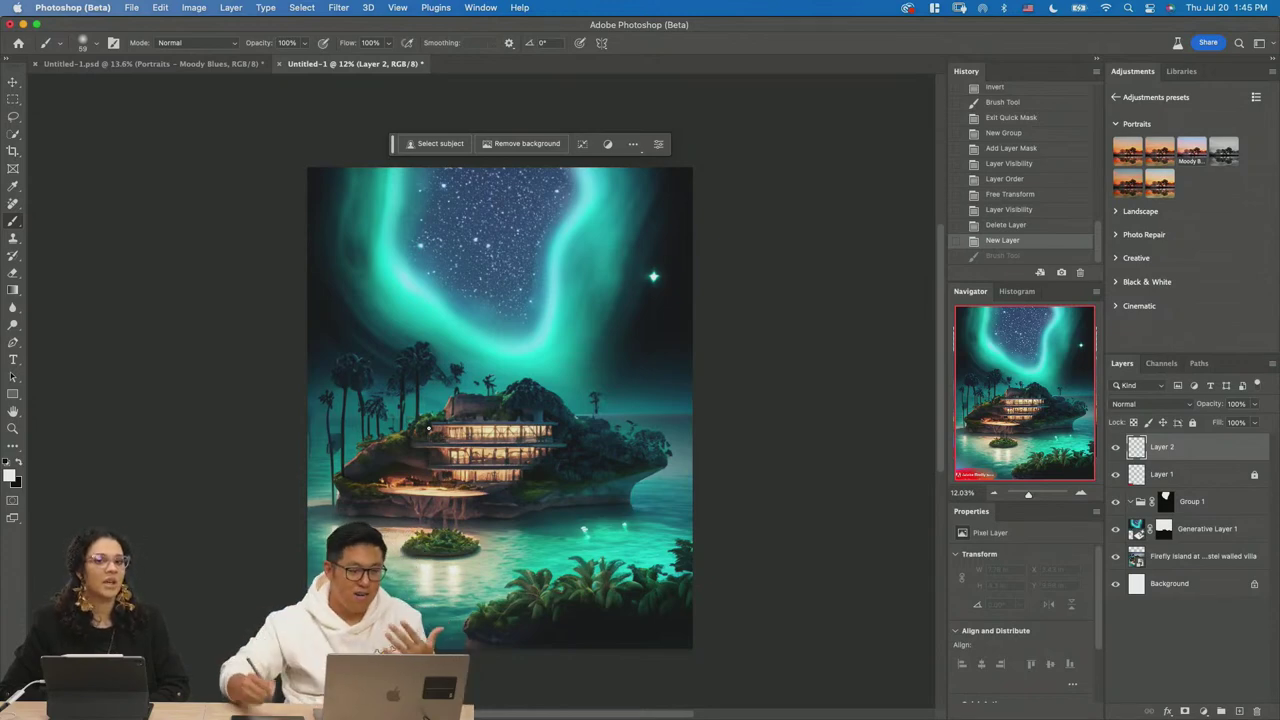
Circle the whole island and the starry aurora with the white brush, undoing each marking.
mouse_move(455, 395)
left_mouse_down()
mouse_move(363, 521)
mouse_move(667, 453)
mouse_move(385, 445)
left_mouse_up()
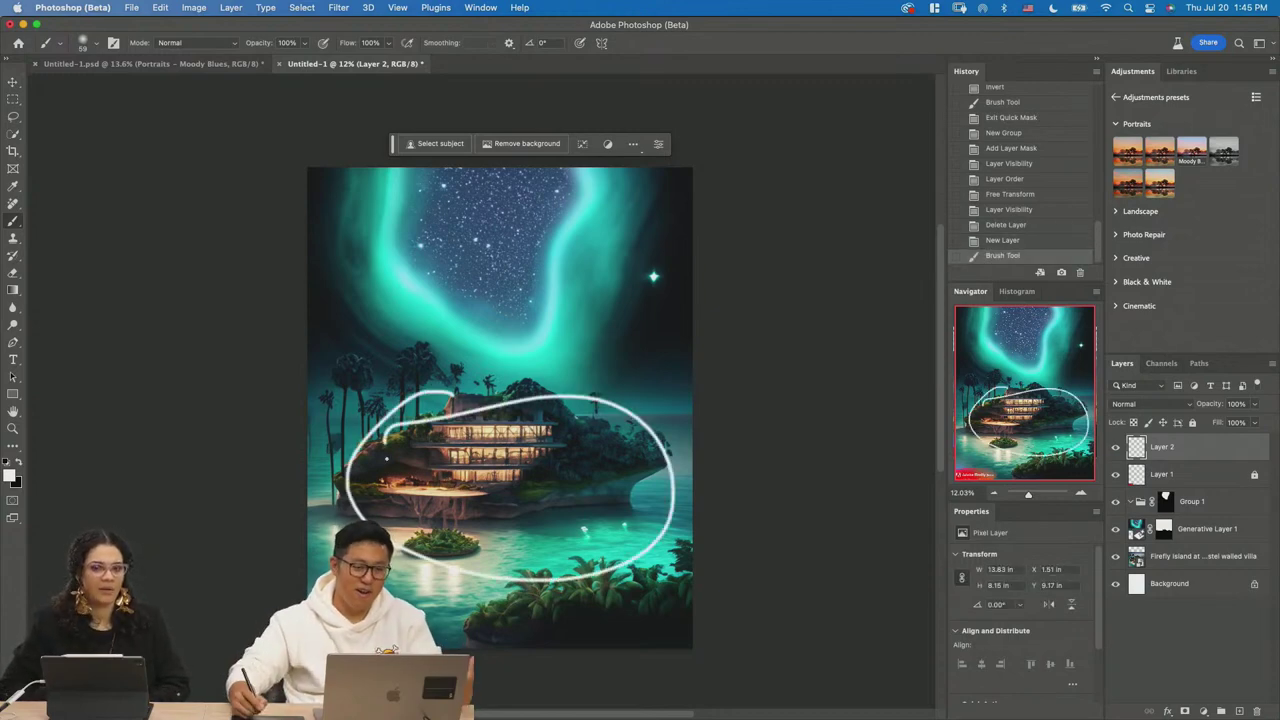
key("super+z")
key("super+z")
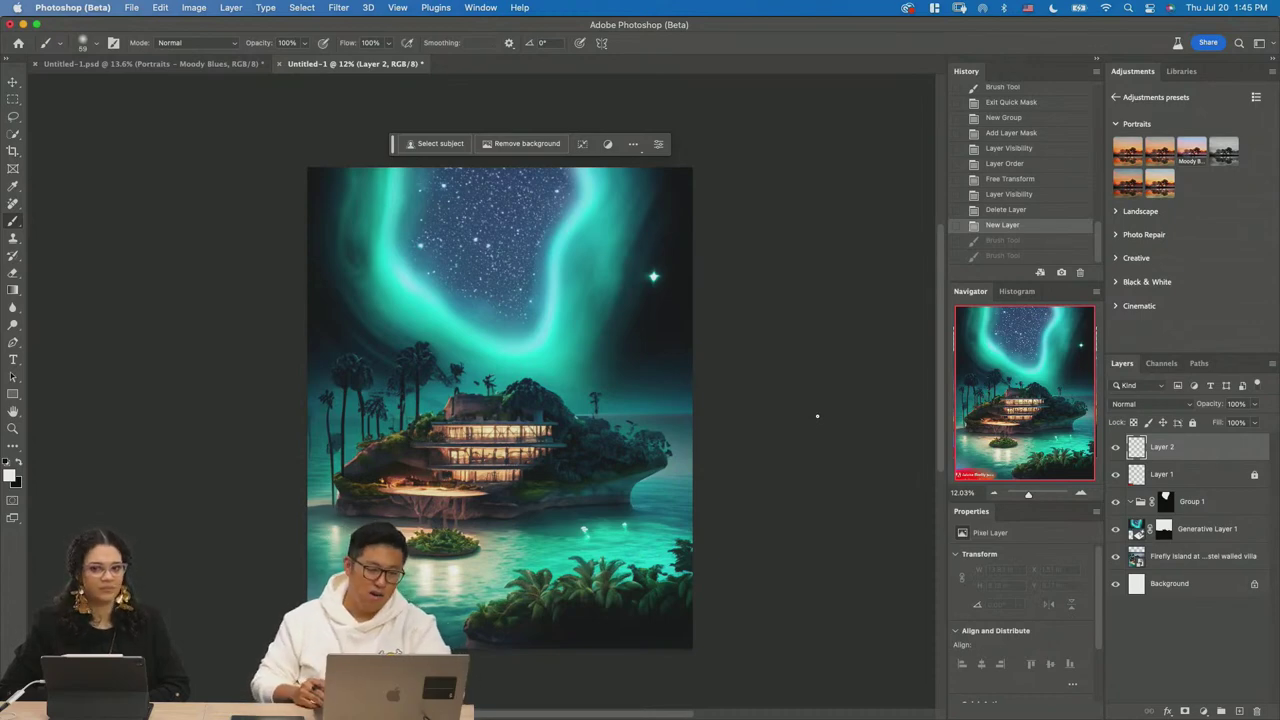
mouse_move(404, 163)
left_mouse_down()
mouse_move(366, 265)
mouse_move(481, 382)
mouse_move(581, 400)
mouse_move(630, 210)
mouse_move(372, 177)
mouse_move(395, 312)
left_mouse_up()
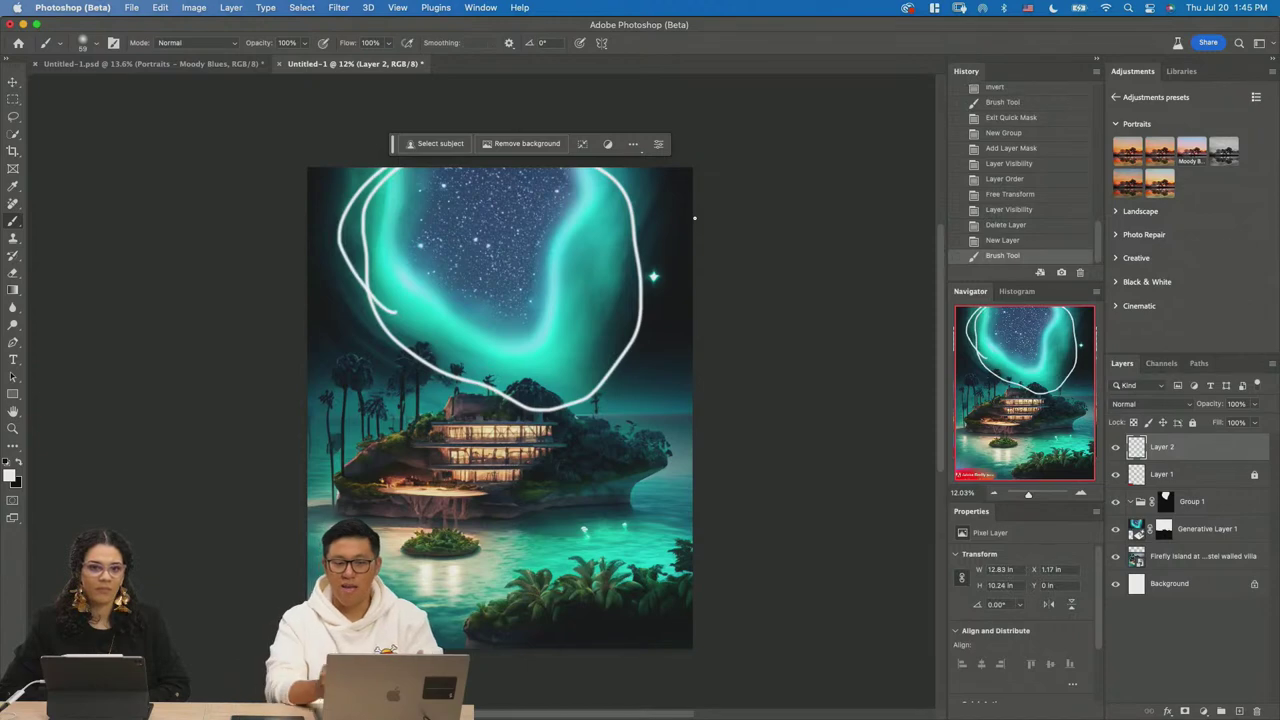
key("super+z")
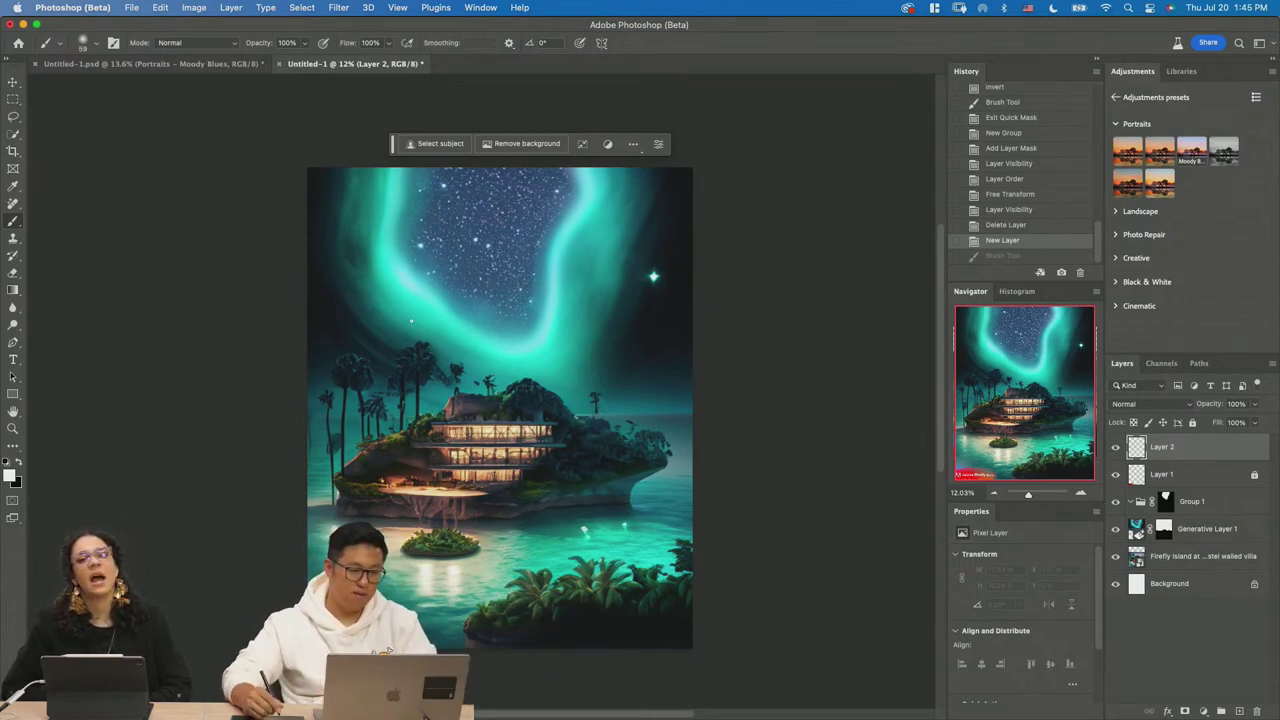
Switch to the waterfall composite and compare it with and without the Portraits - Moody Blues group and Generative Layer 5.
key("z")
left_click_drag(509, 411, 564, 448)
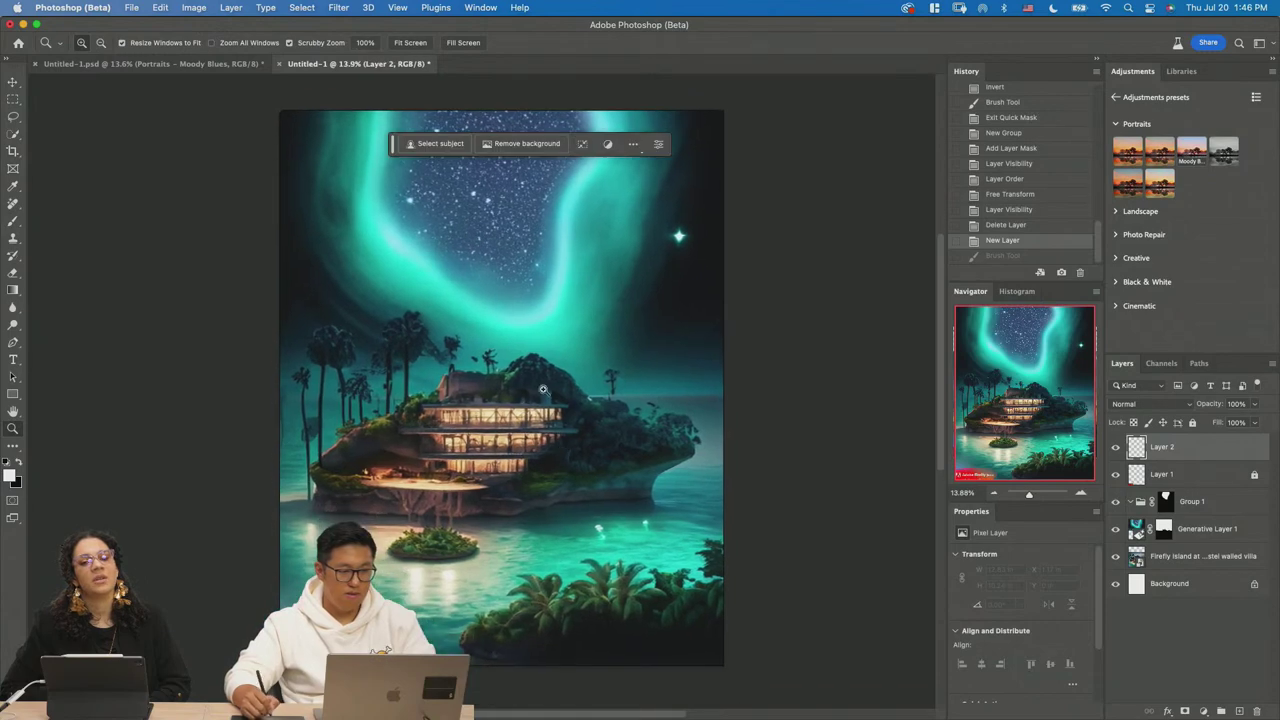
key("ctrl+Tab")
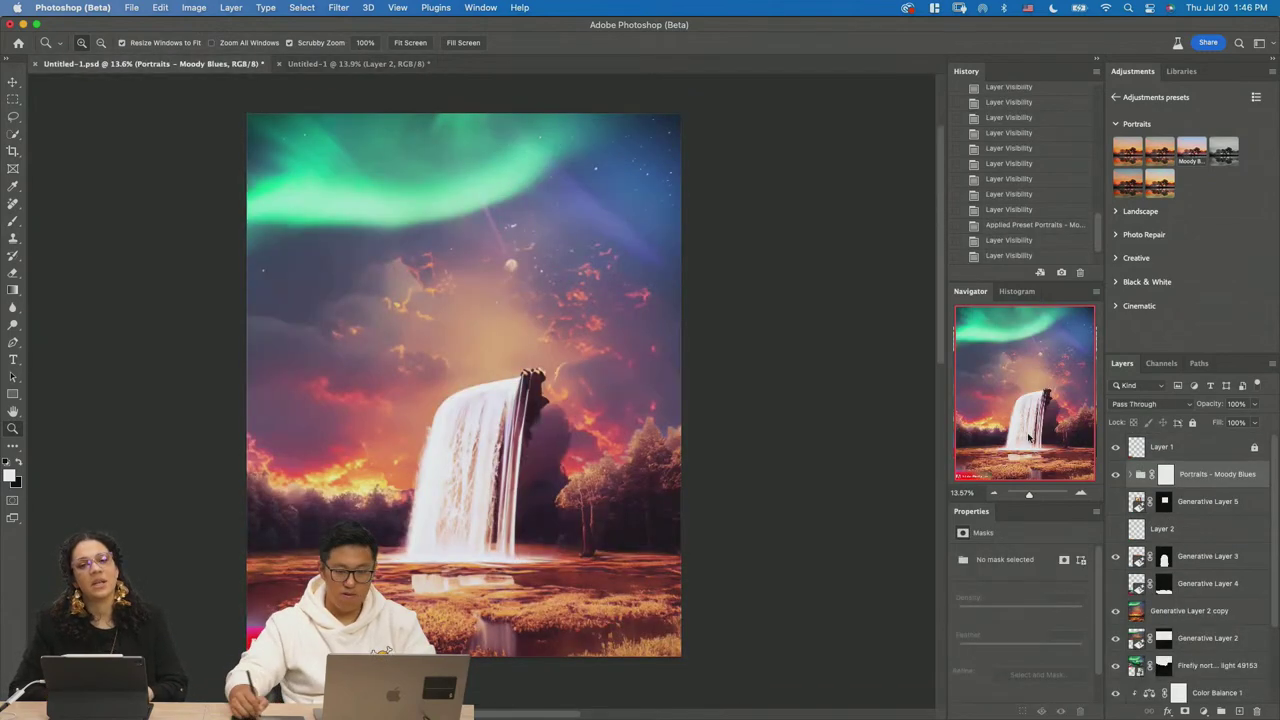
left_click(1116, 477)
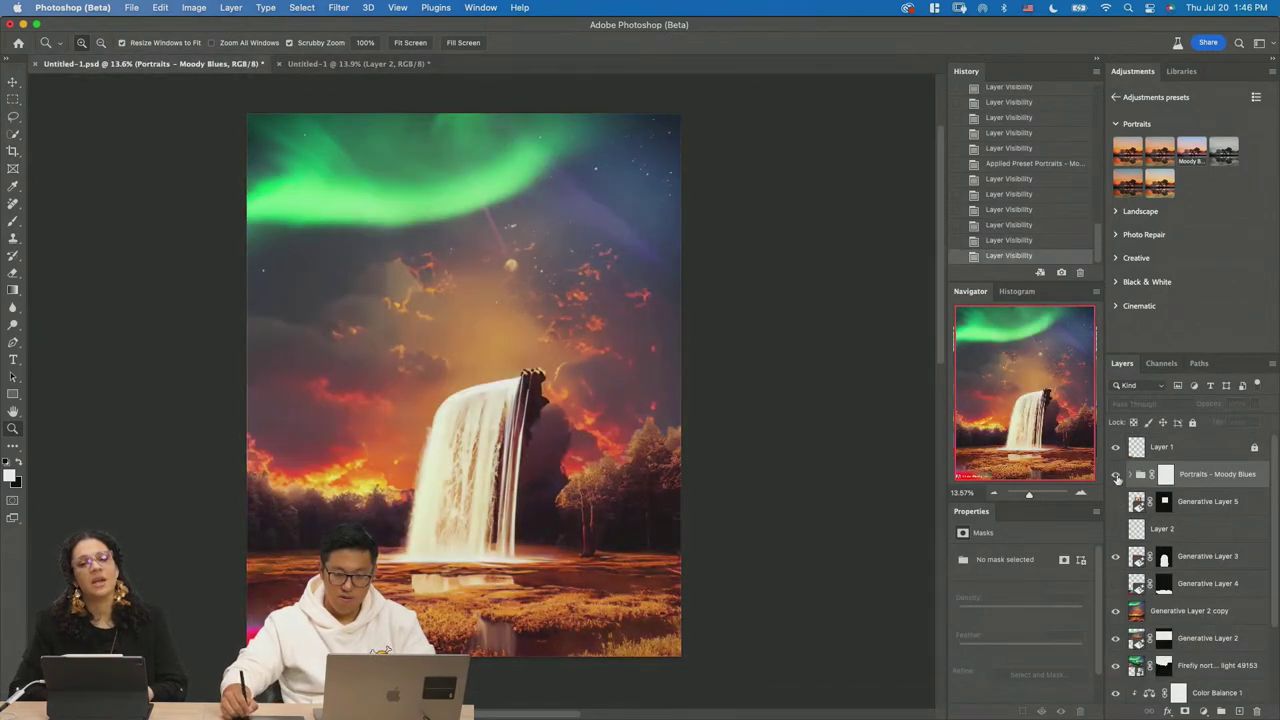
left_click(1116, 475)
left_click(1116, 501)
left_click(1116, 501)
Replace the waterfall with the glowing blue pool by hiding Generative Layer 3 and showing Generative Layer 4, leaving Layer 2 hidden.
left_click(1116, 528)
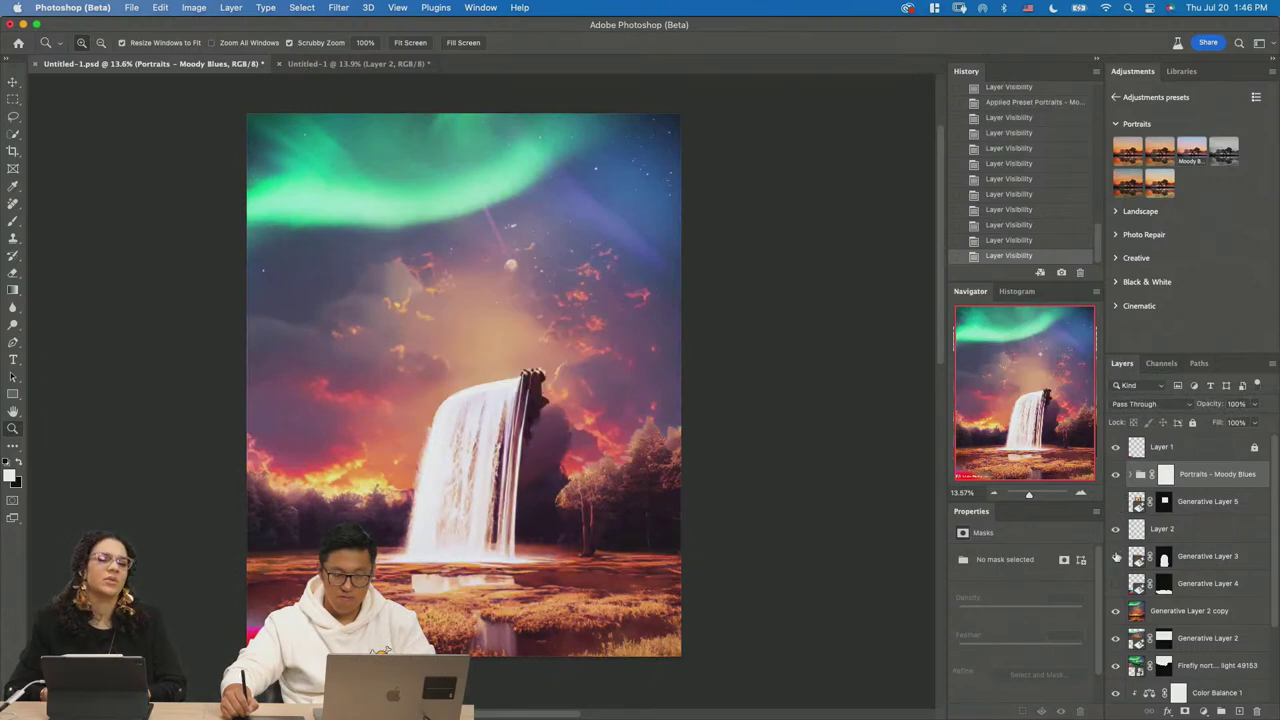
left_click(1117, 556)
left_click(1116, 530)
left_click(1117, 584)
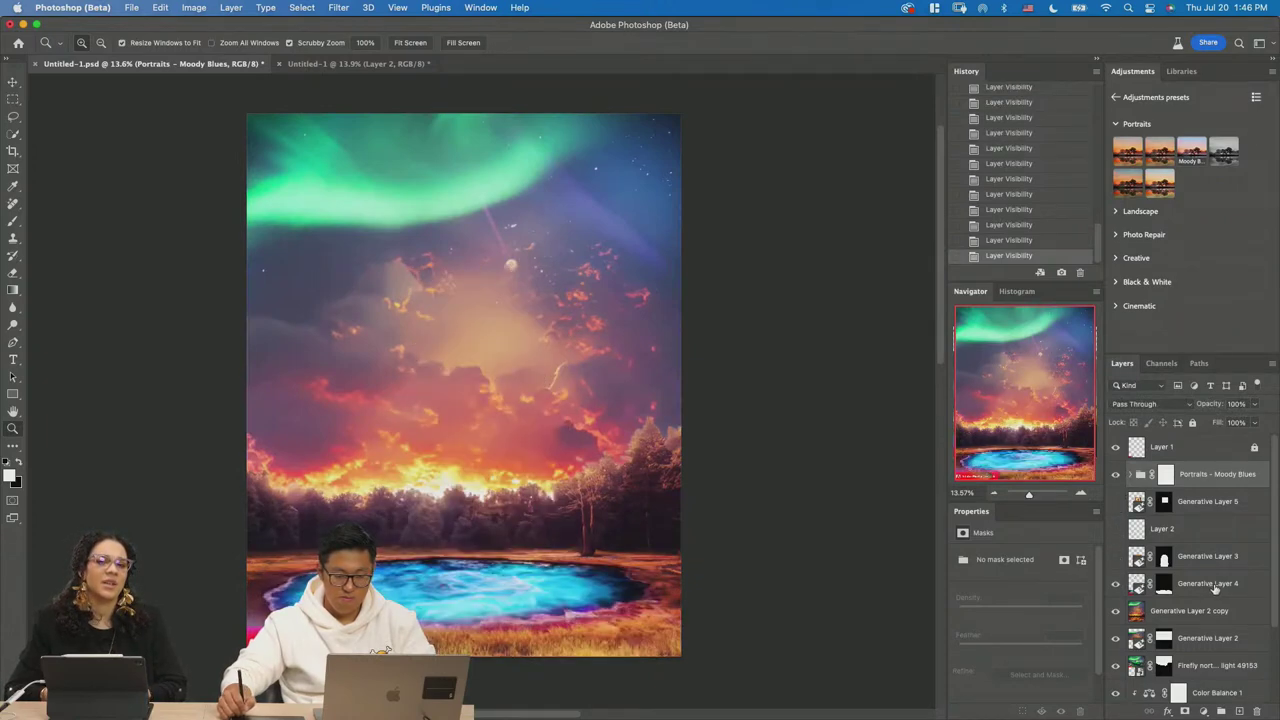
left_click(1166, 474)
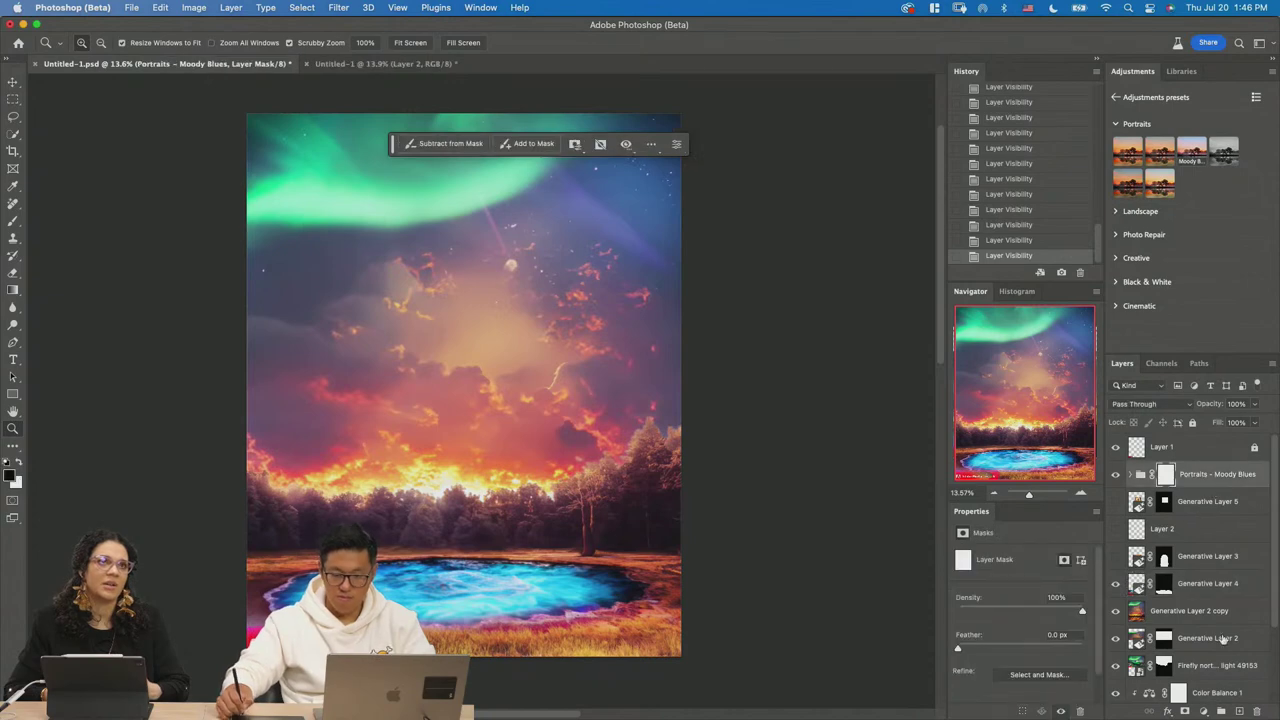
key("l")
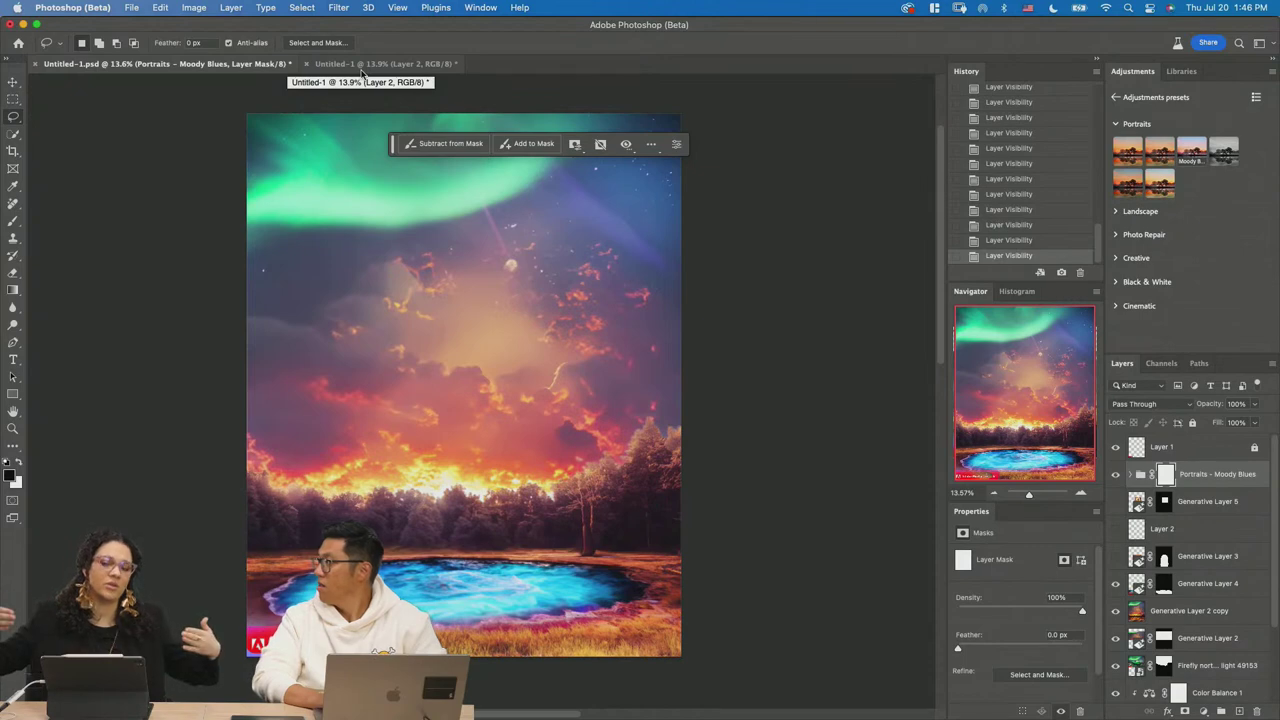
Return to the island villa composite and crop outward on both sides to widen the canvas to about 31 in.
key("z")
left_click_drag(681, 409, 666, 410)
key("c")
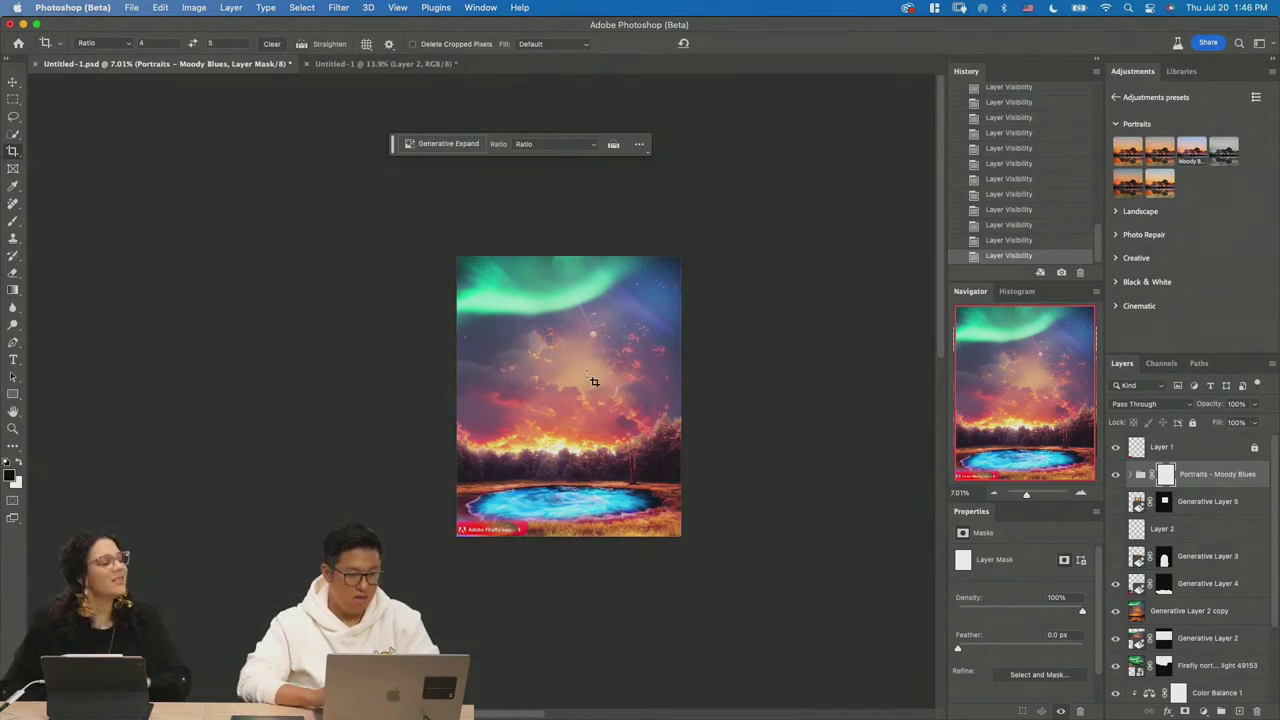
left_click(382, 66)
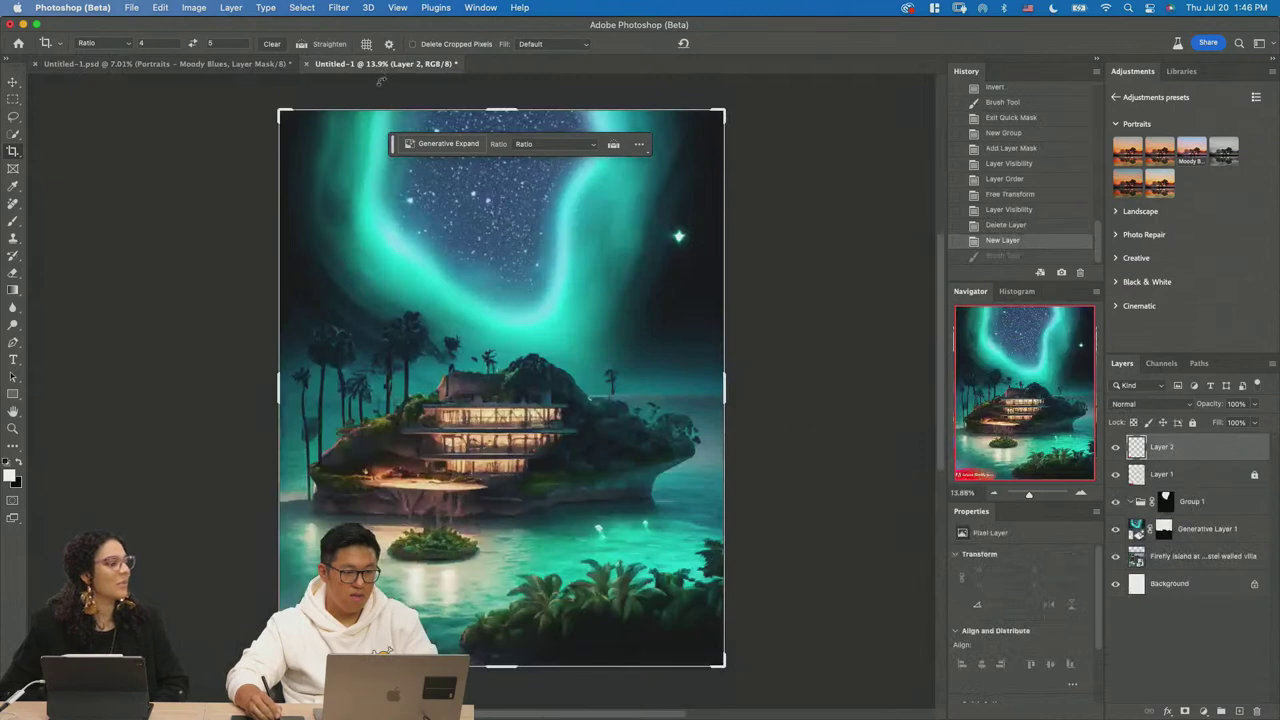
key("m")
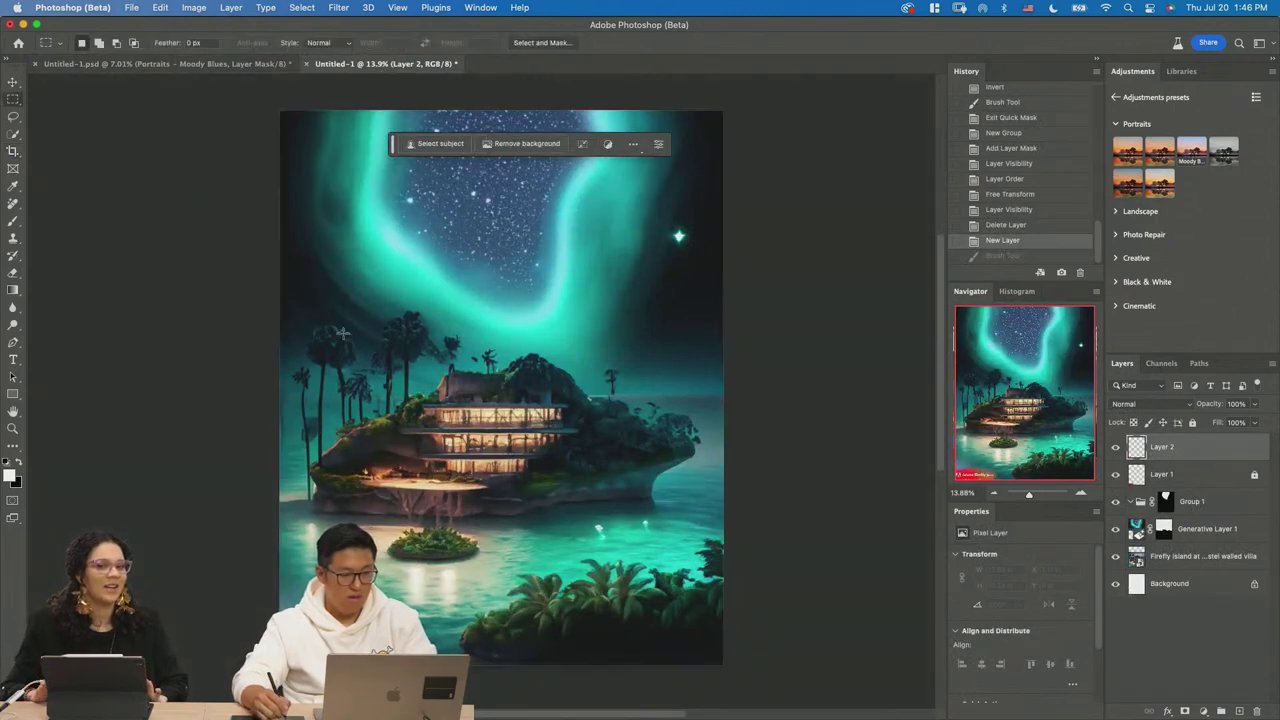
key("c")
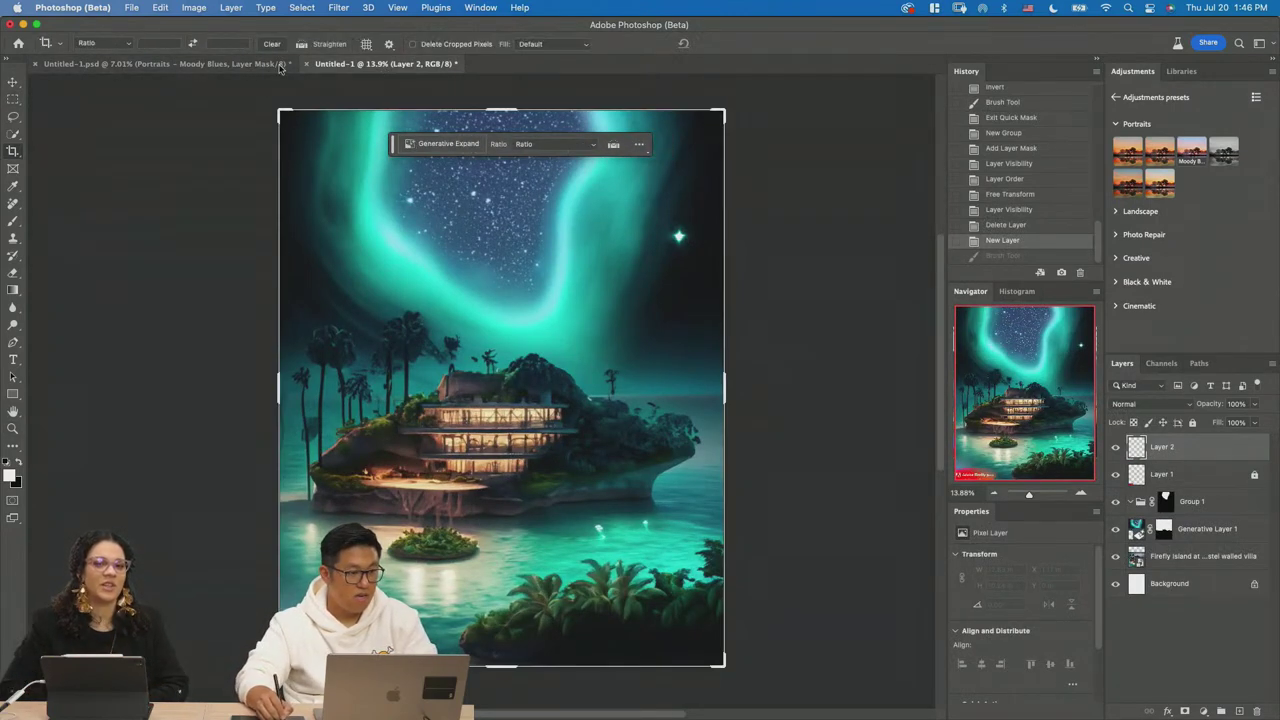
scroll(250, 315, "down", 5)
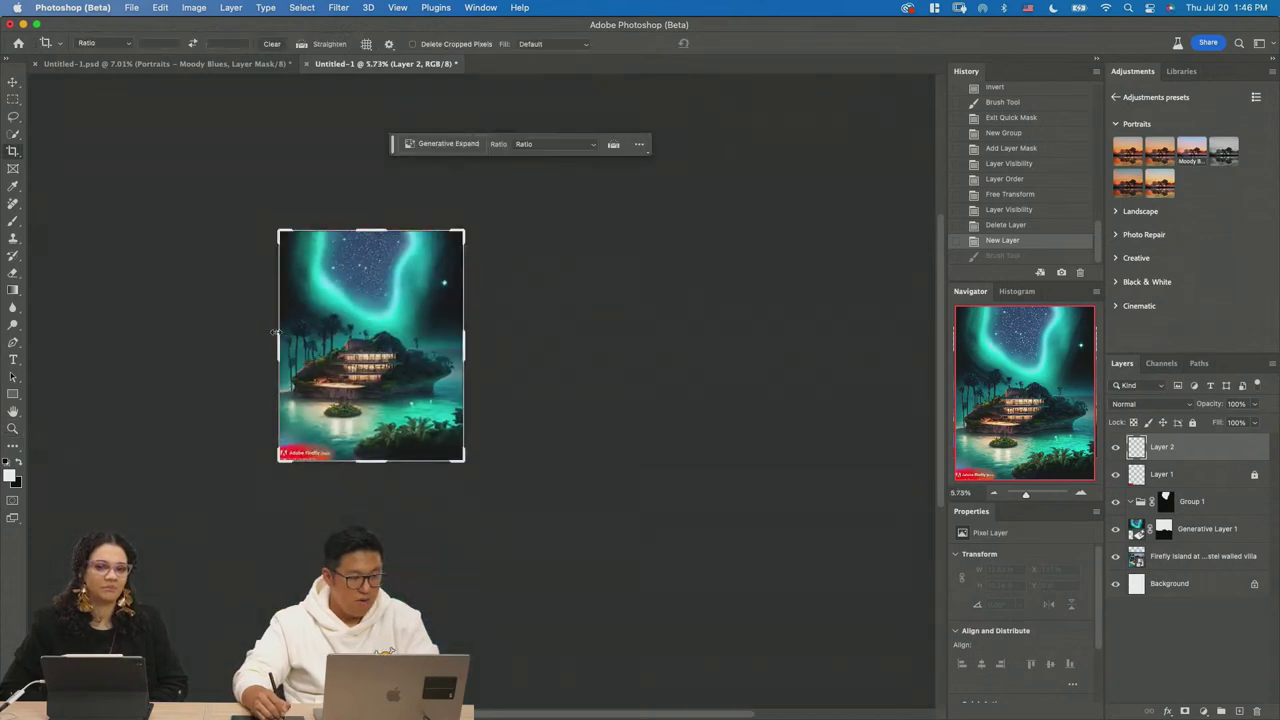
left_click_drag(278, 342, 240, 352)
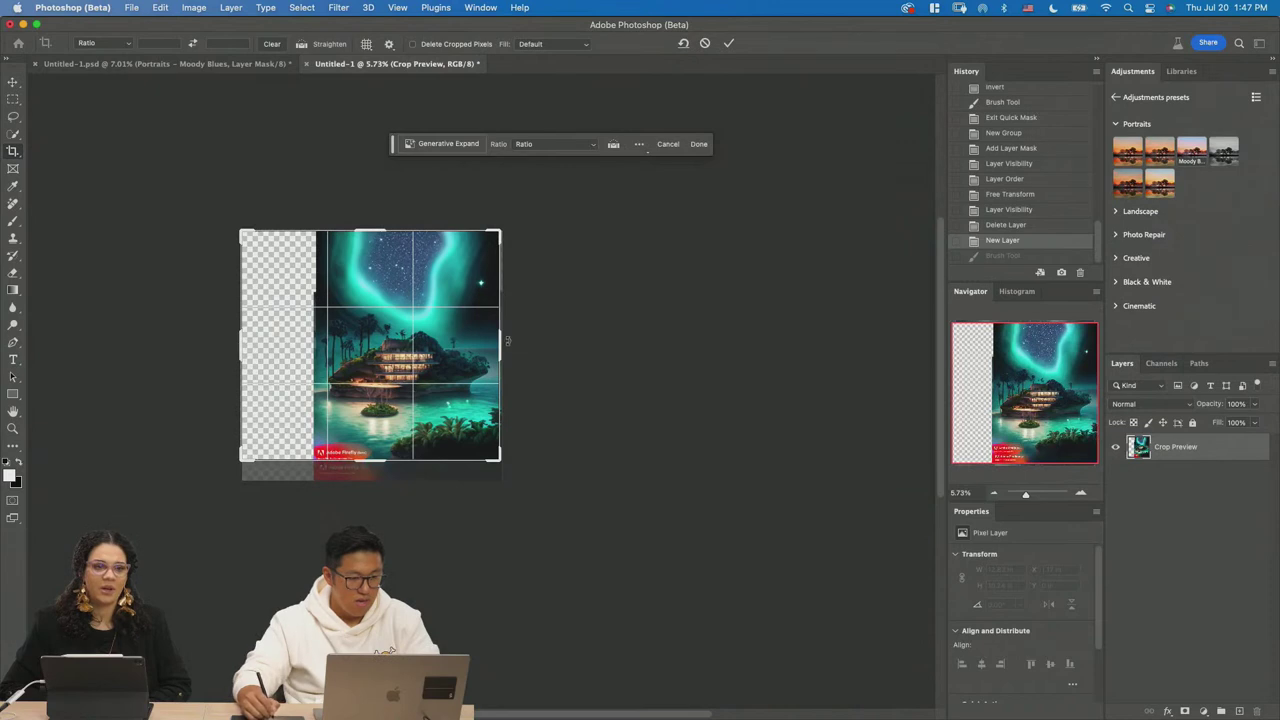
left_click_drag(502, 343, 551, 335)
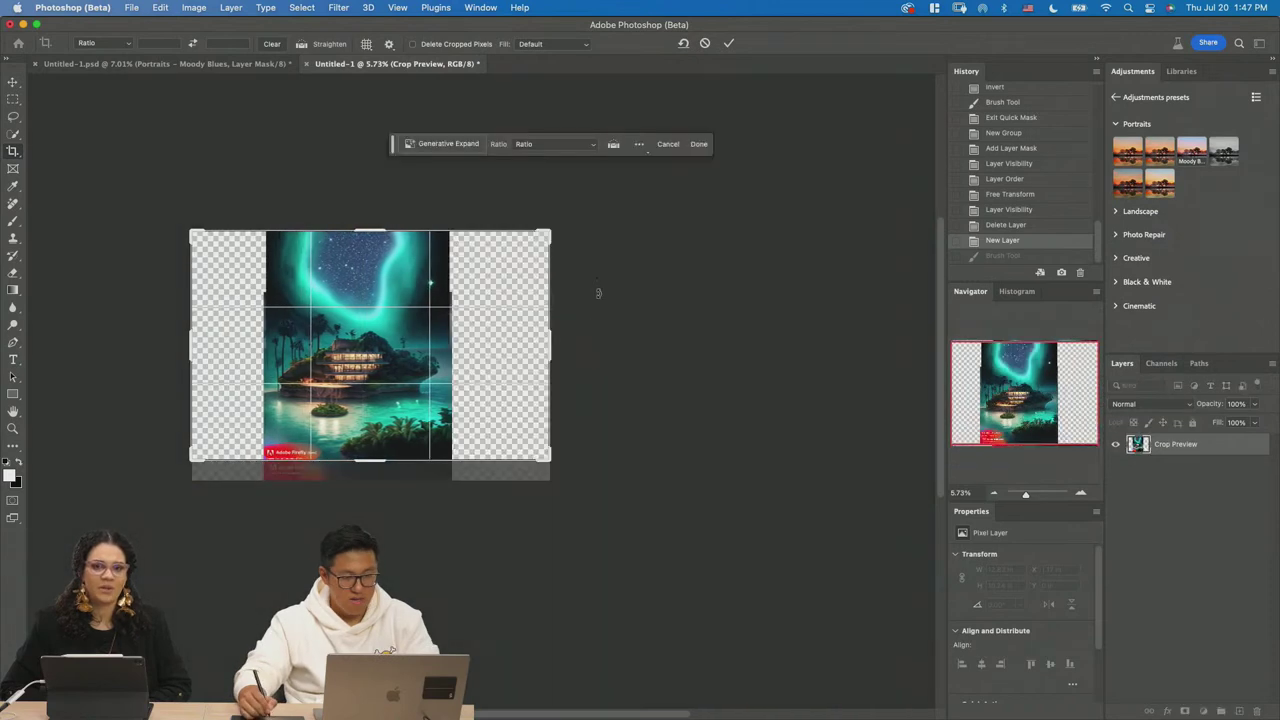
key("Return")
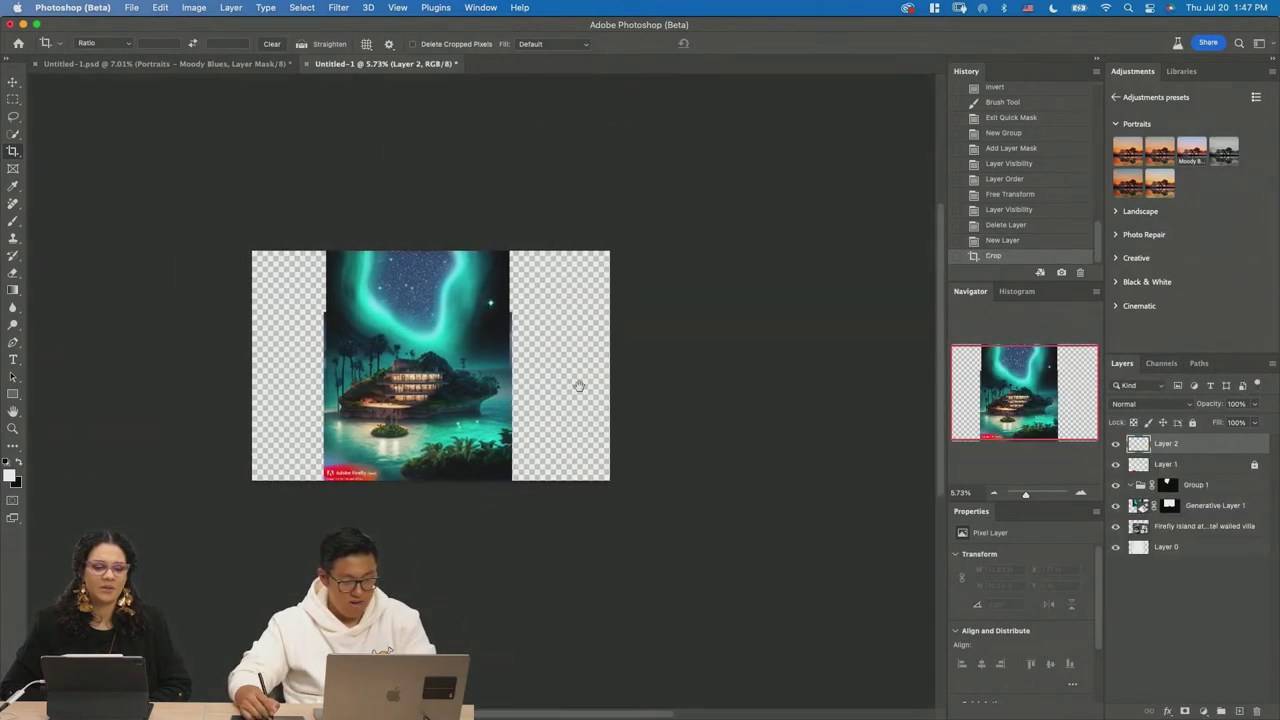
Select the empty areas on both sides, slightly overlapping the image, and fill them using Generative Fill without a prompt.
key("m")
left_click(633, 465)
left_click_drag(633, 465, 344, 521)
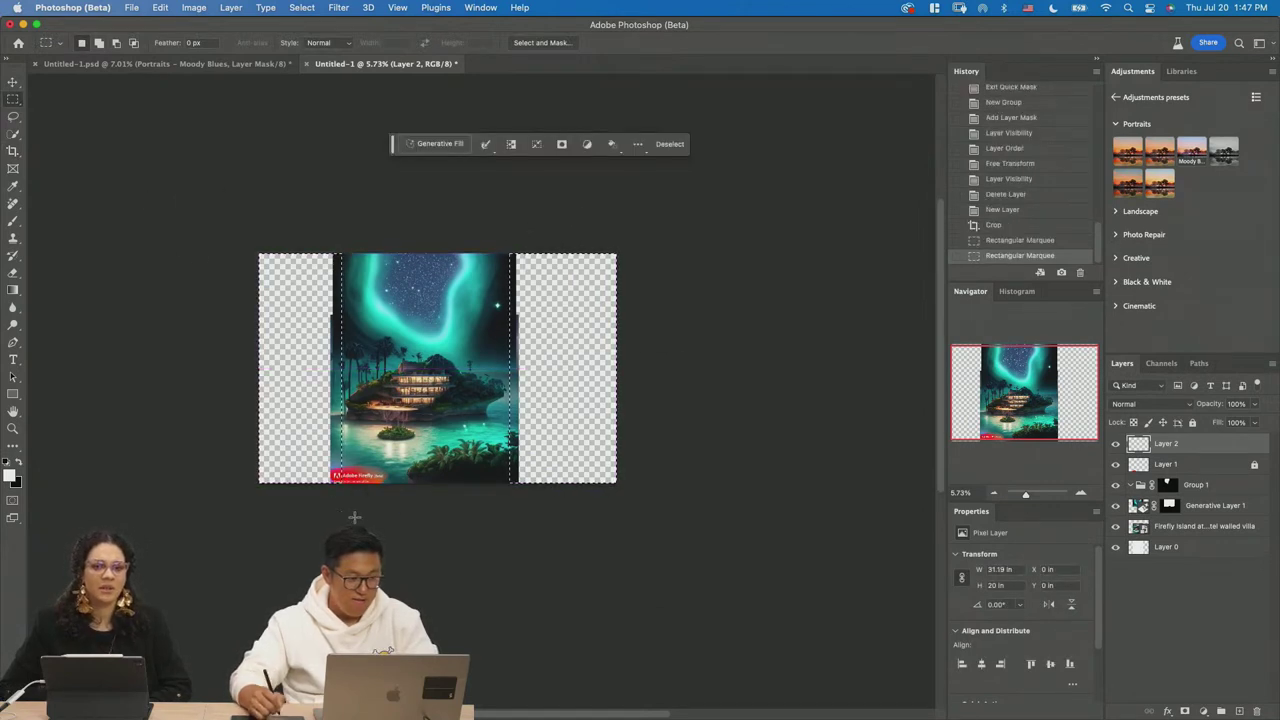
left_click(440, 144)
left_click(626, 144)
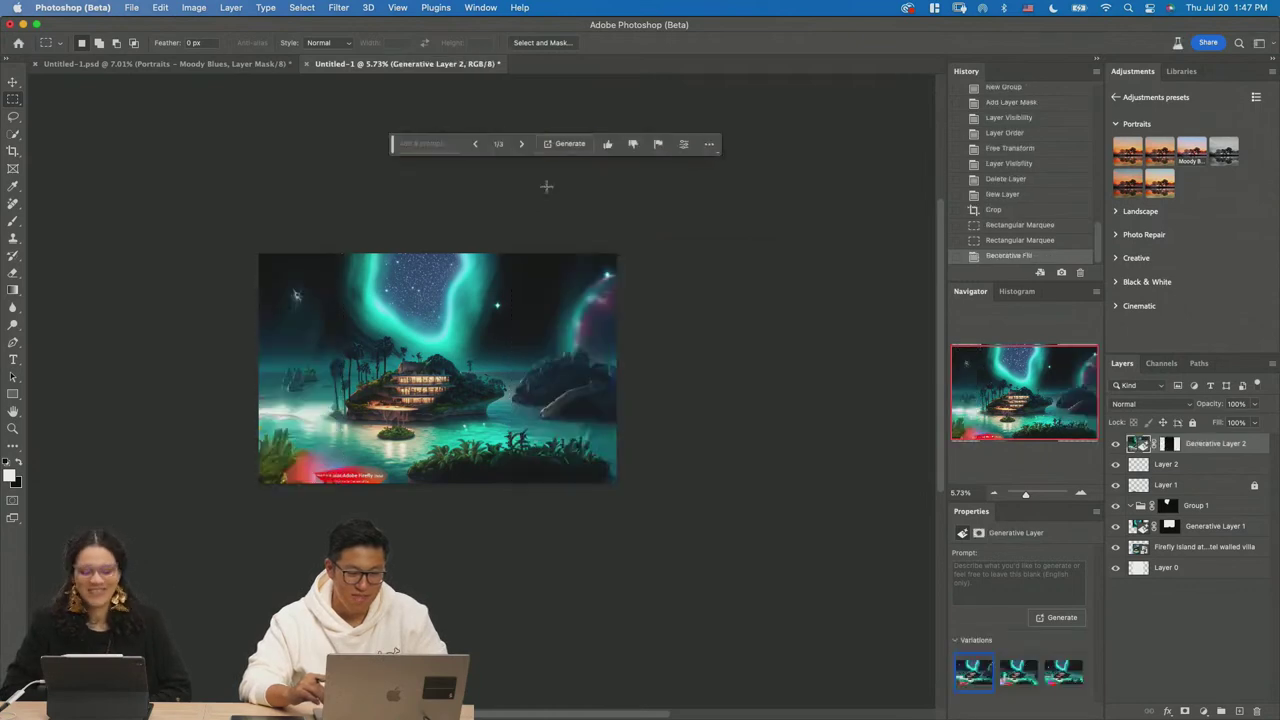
Compare the three generated variations of the widened scene and choose the first one, with the rocks and planet.
key("z")
left_click_drag(425, 381, 500, 451)
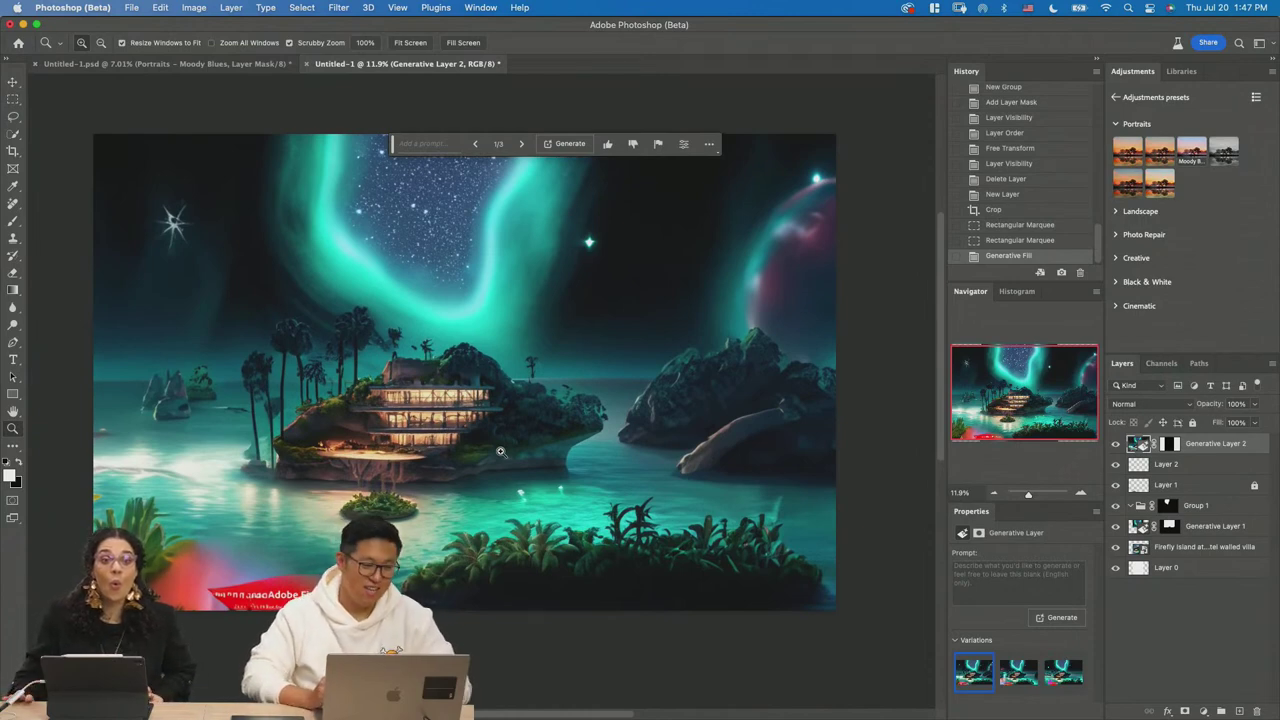
left_click(1015, 680)
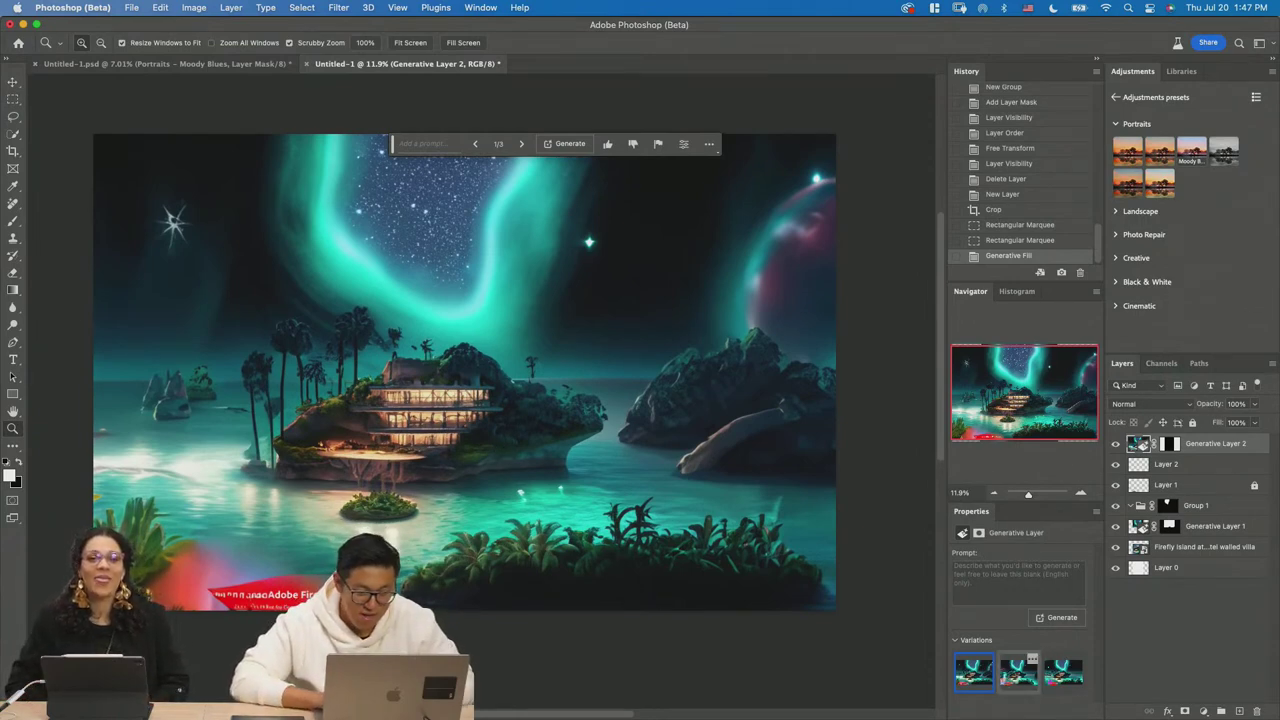
left_click(1050, 683)
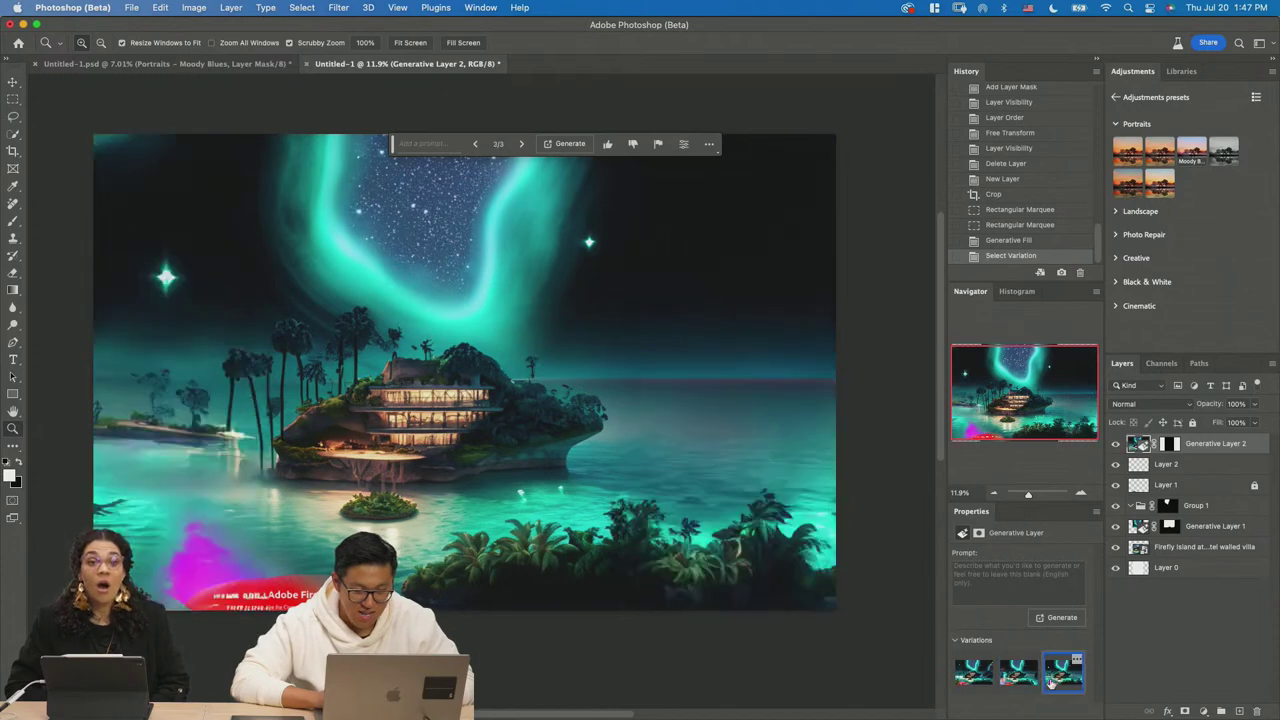
left_click(971, 678)
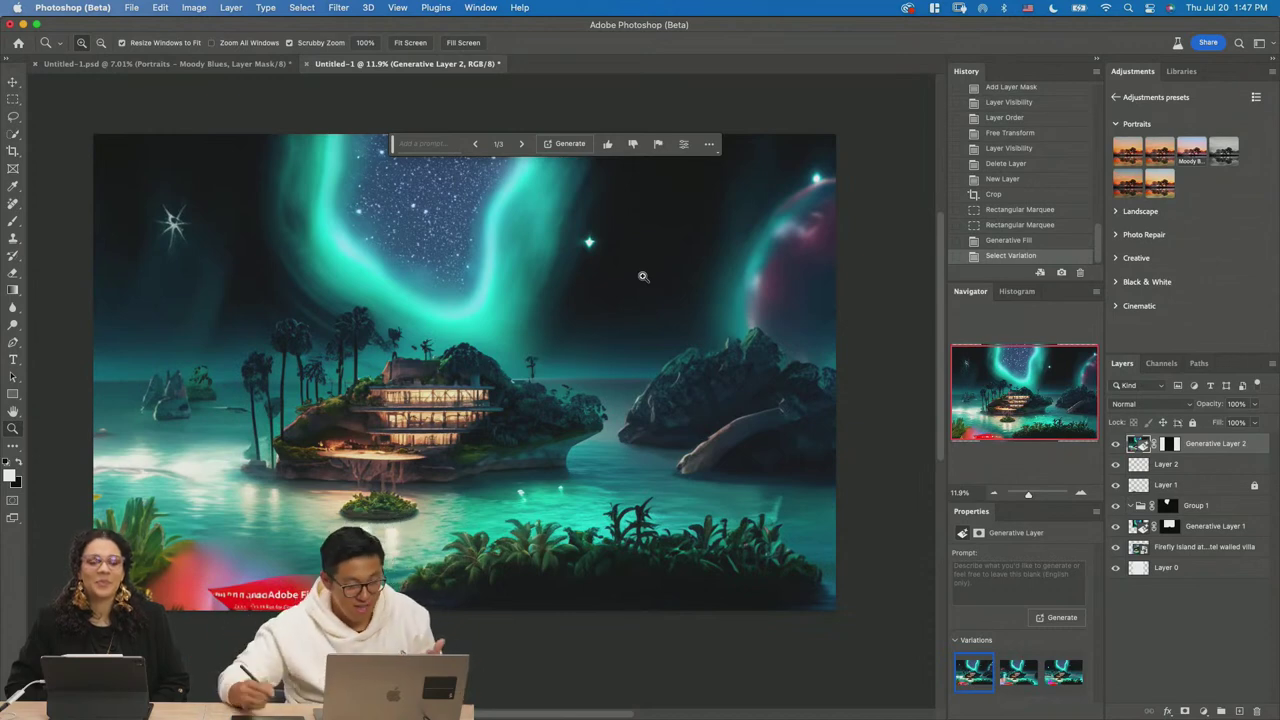
left_click_drag(592, 362, 574, 379)
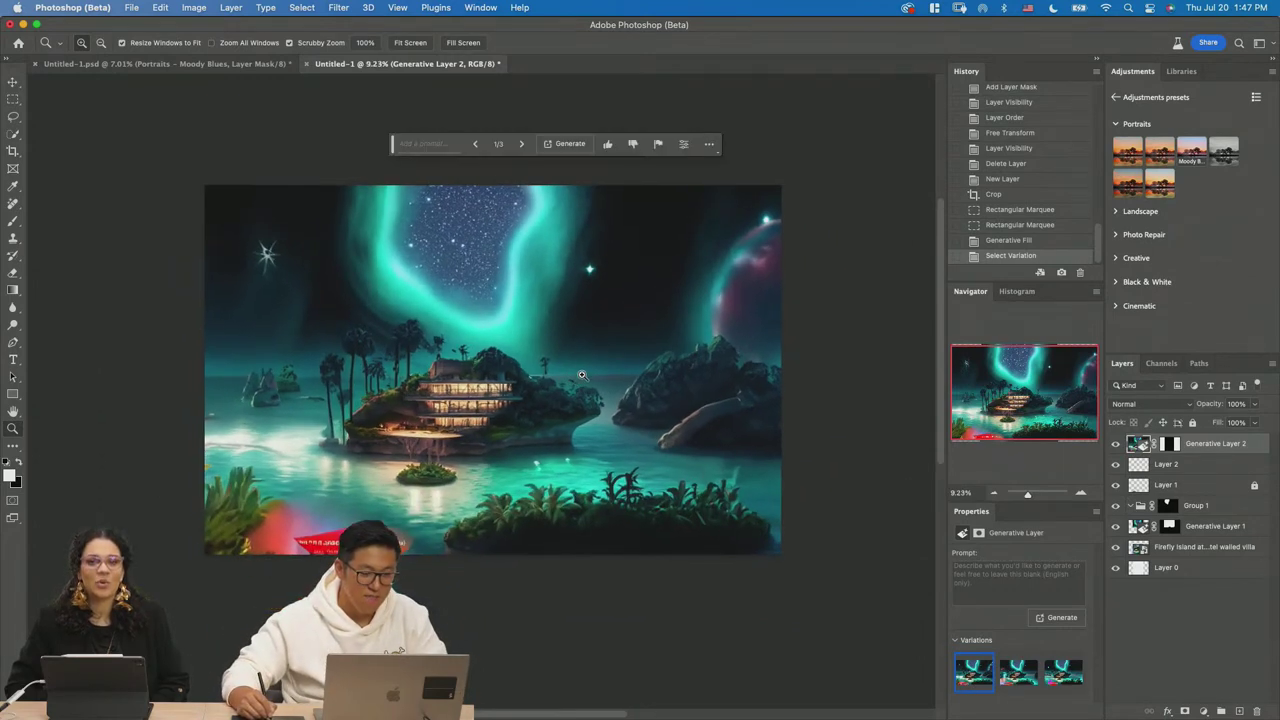
Switch to the glowing pool composite and crop outward on both sides to widen the canvas to about 36 in.
left_click(230, 64)
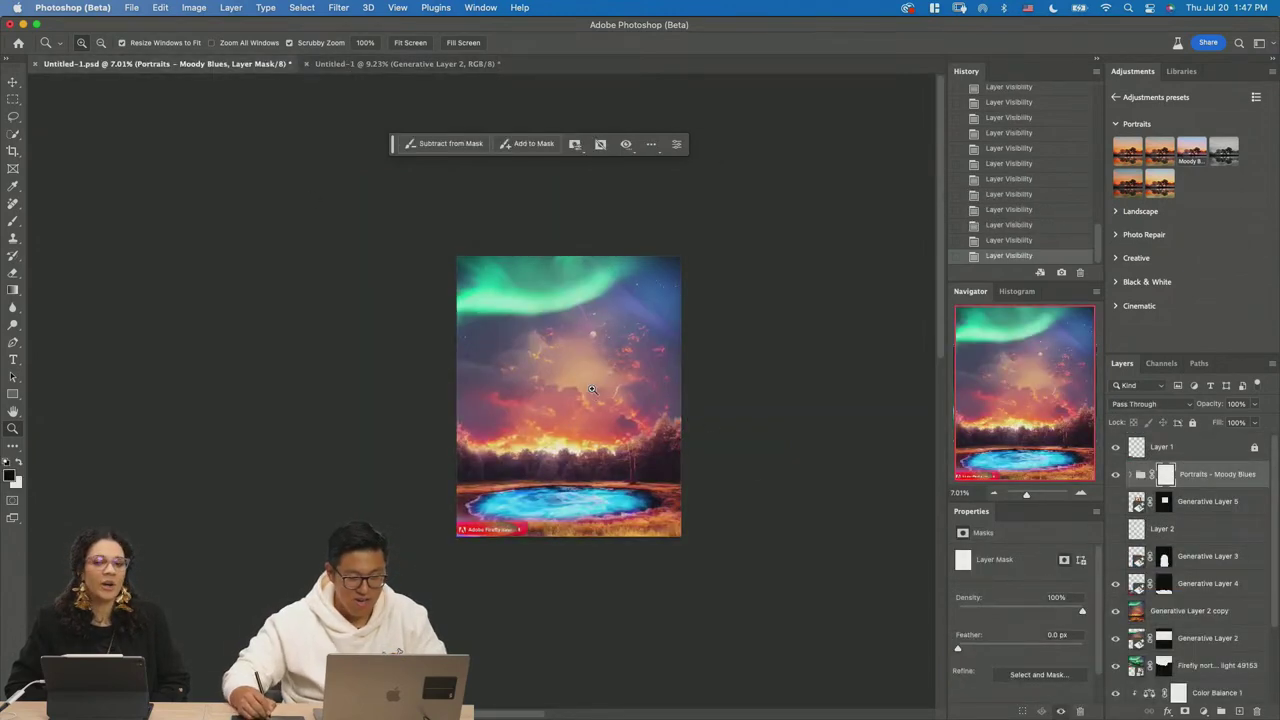
key("c")
left_click_drag(456, 388, 377, 387)
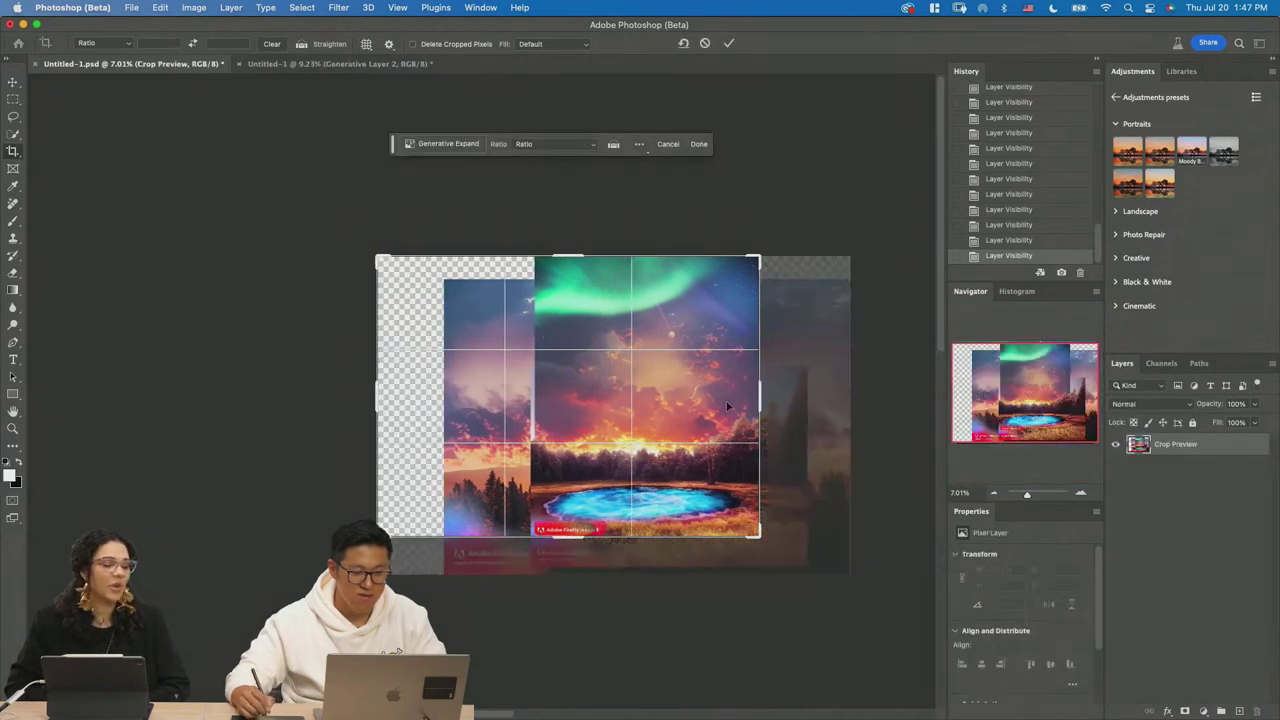
left_click_drag(760, 398, 822, 398)
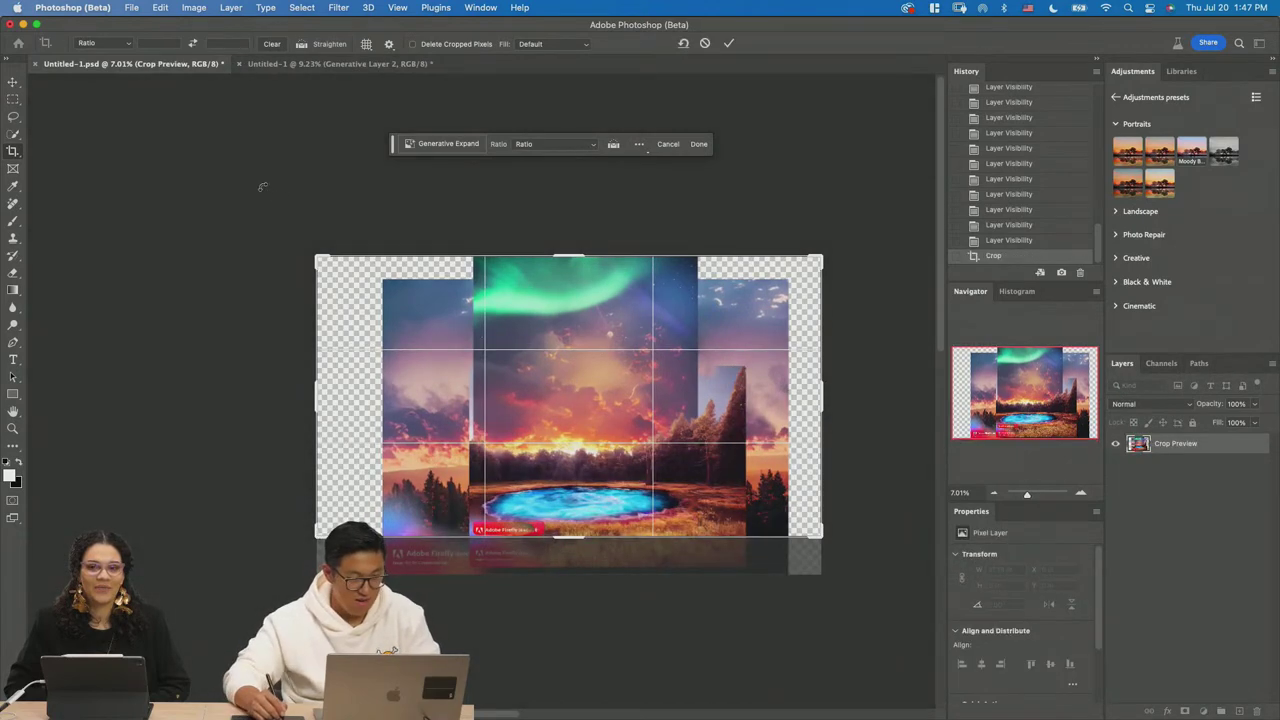
key("Return")
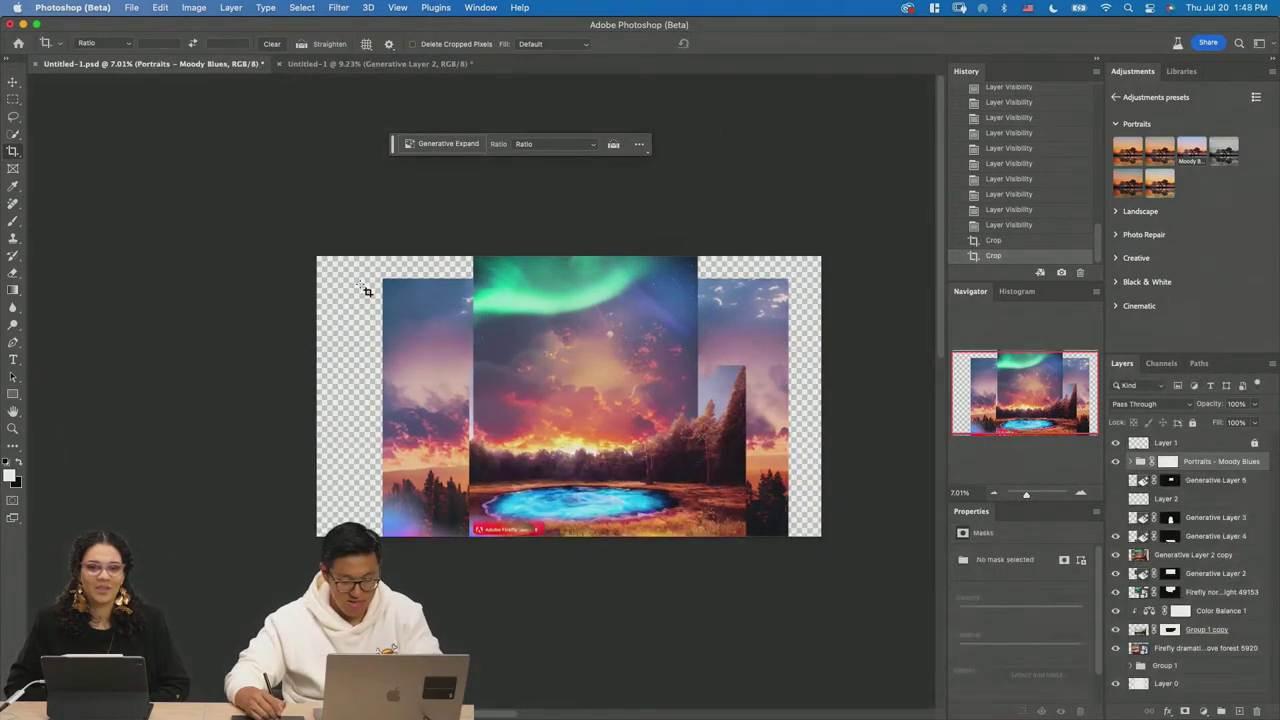
Select the areas on both sides of the pool scene, slightly overlapping the central image, and fill them using Generative Fill without a prompt.
key("m")
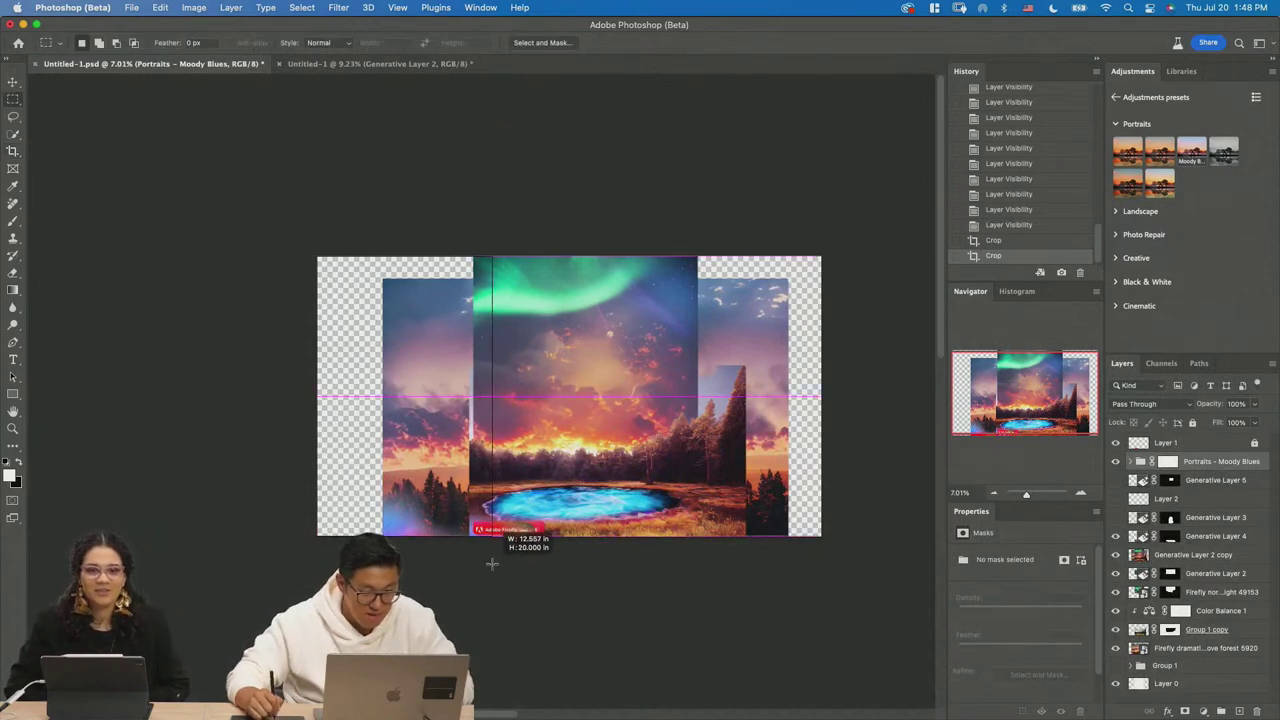
left_click_drag(481, 565, 481, 565)
left_click_drag(869, 571, 687, 222)
left_click_drag(312, 226, 487, 546)
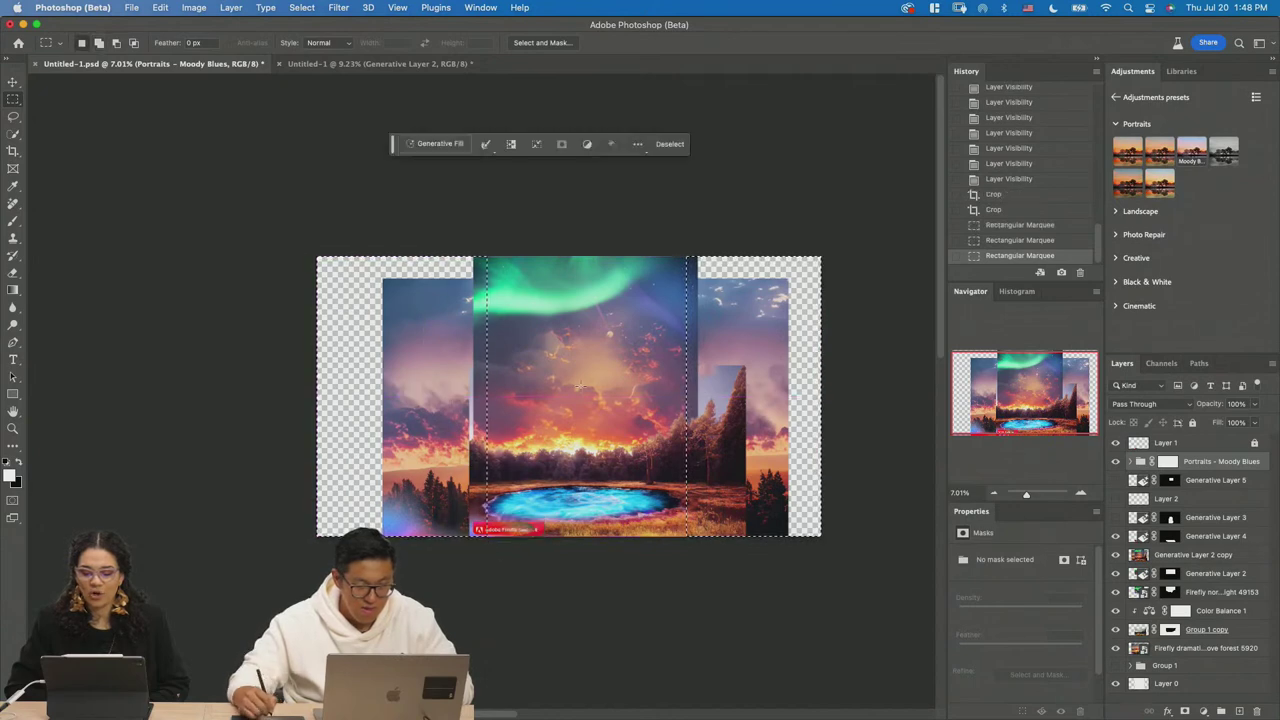
left_click(438, 144)
left_click(624, 144)
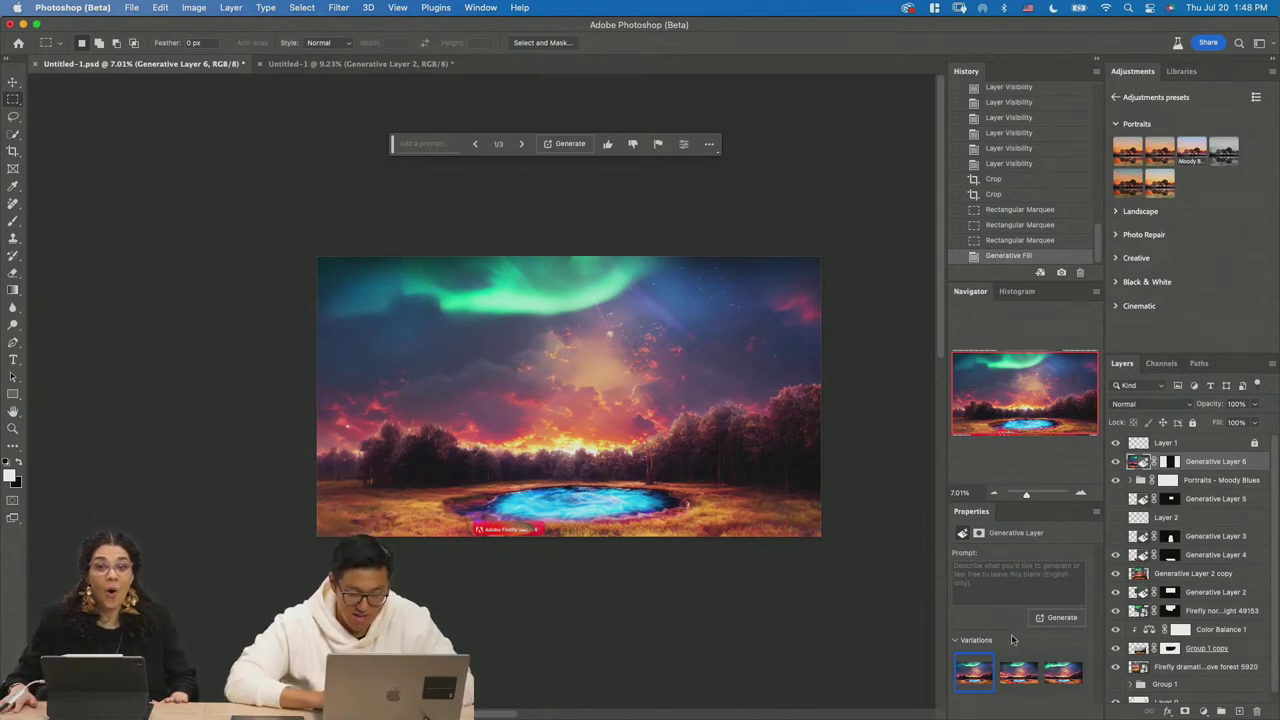
Compare the generated variations of the widened pool scene and settle on the first one.
left_click(1018, 672)
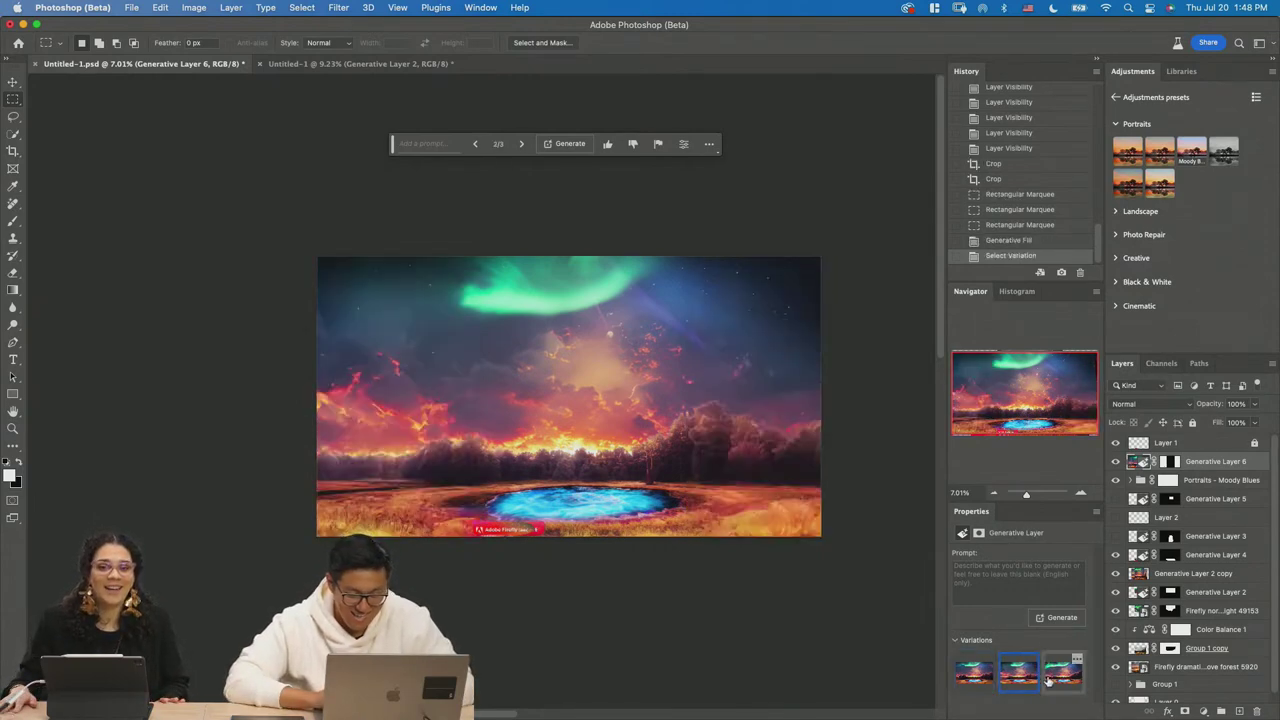
left_click(1060, 676)
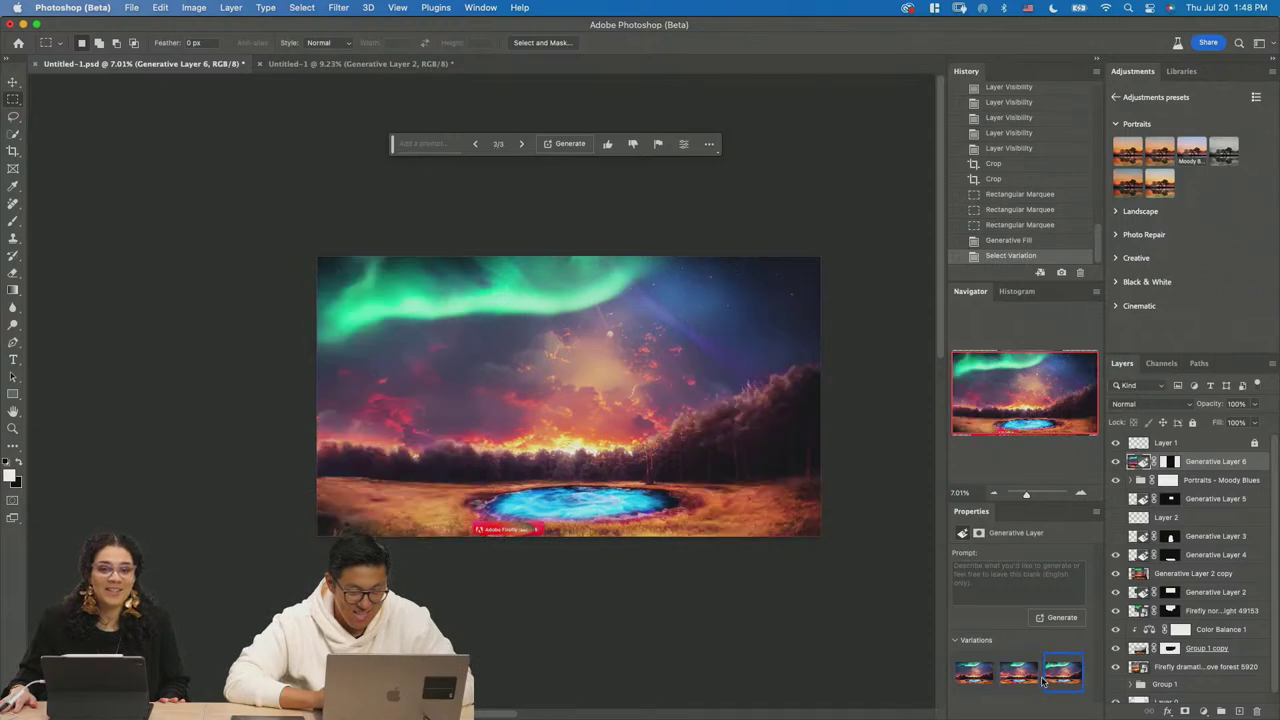
left_click(1015, 680)
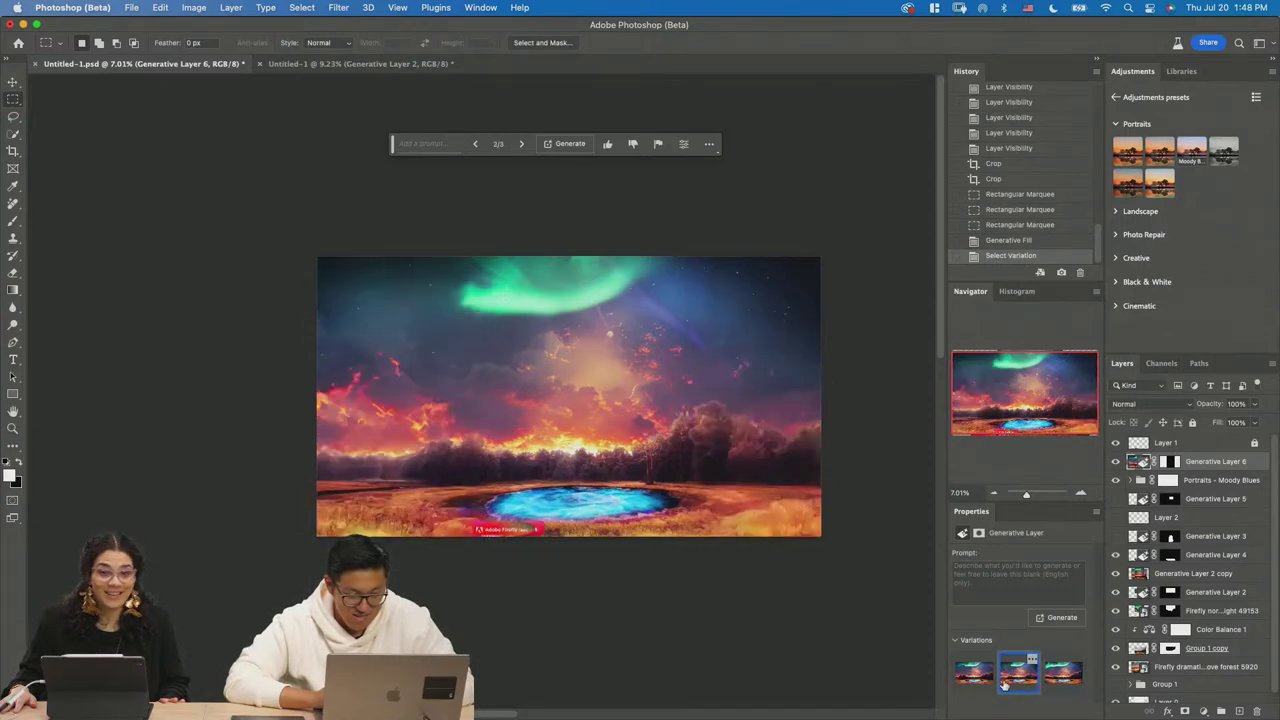
left_click(985, 683)
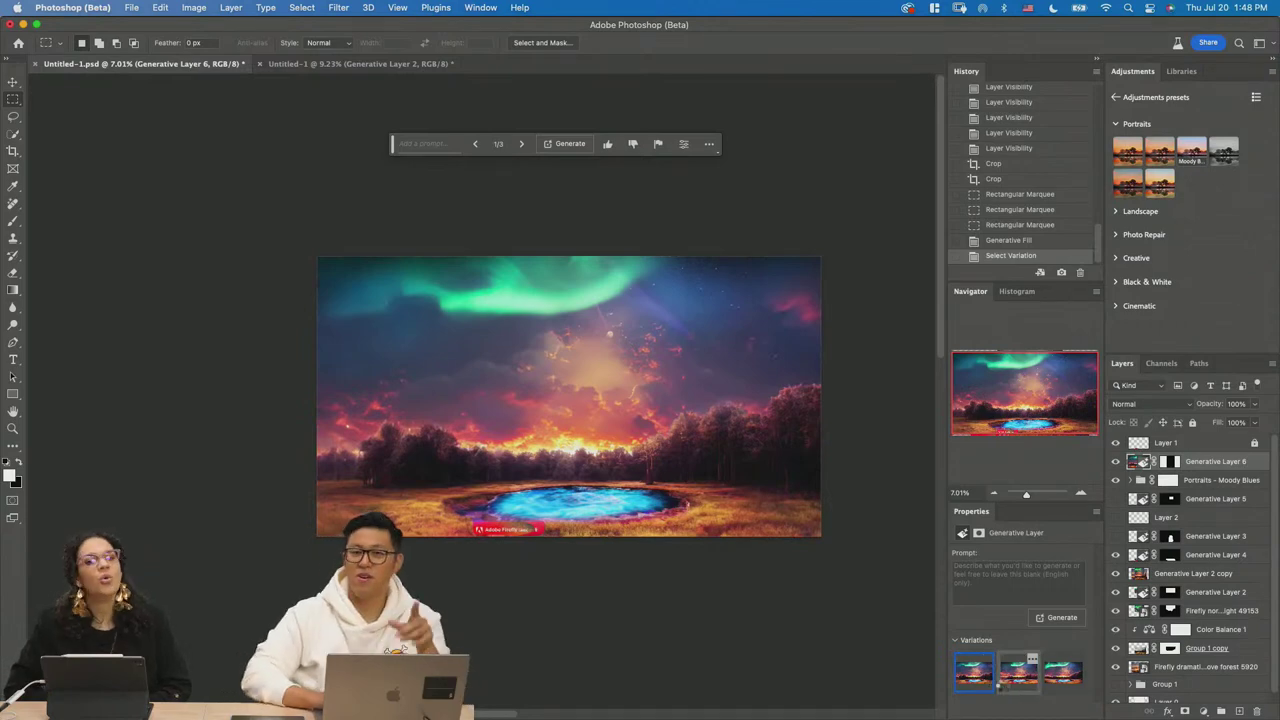
left_click(1004, 686)
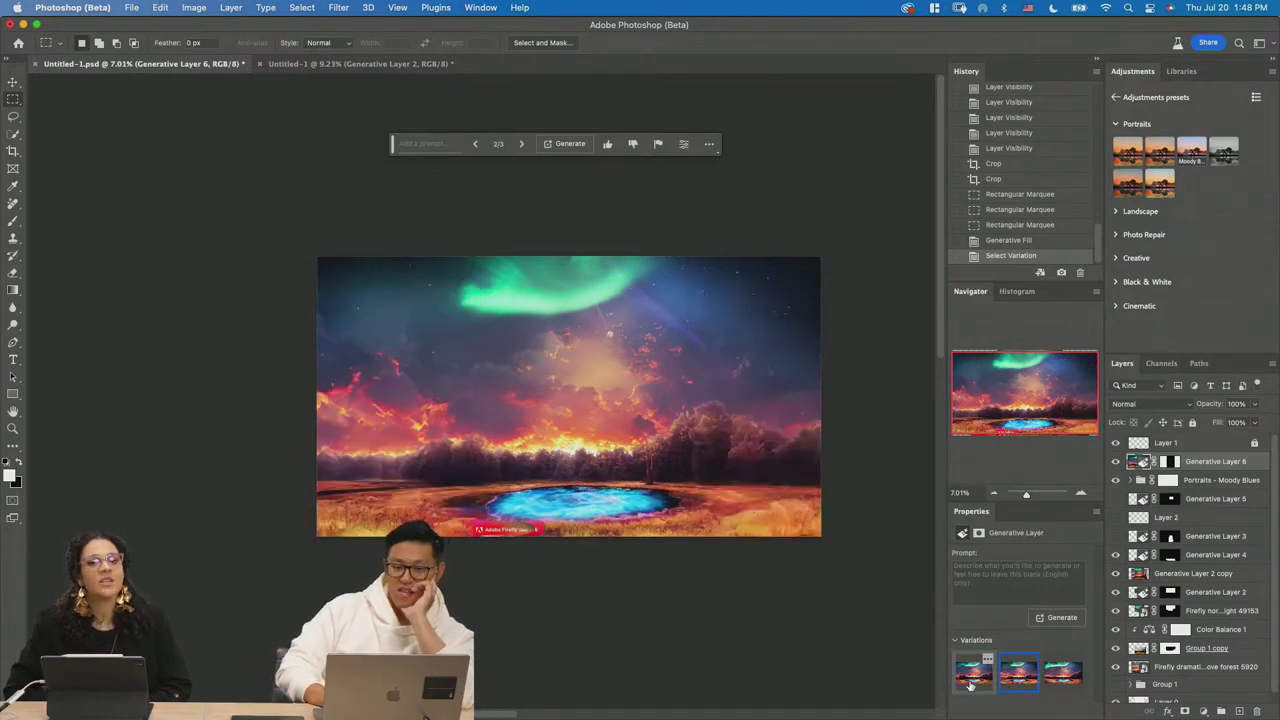
left_click(972, 680)
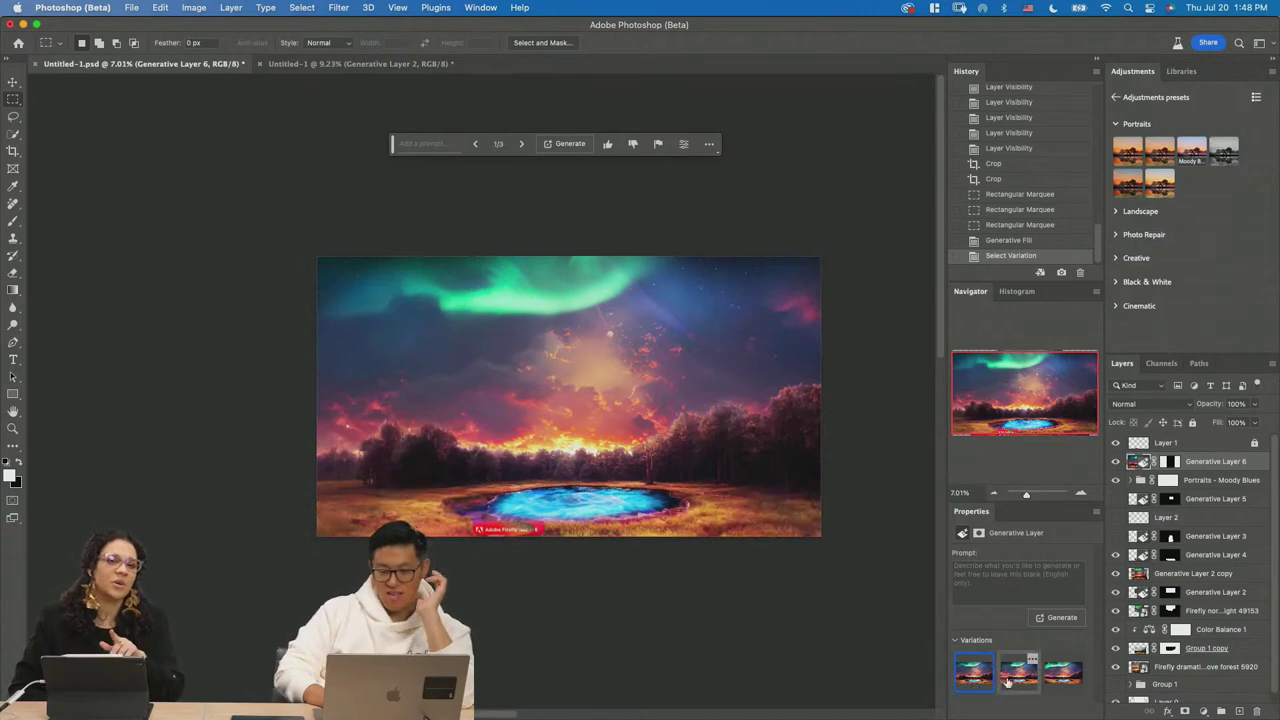
left_click(1008, 680)
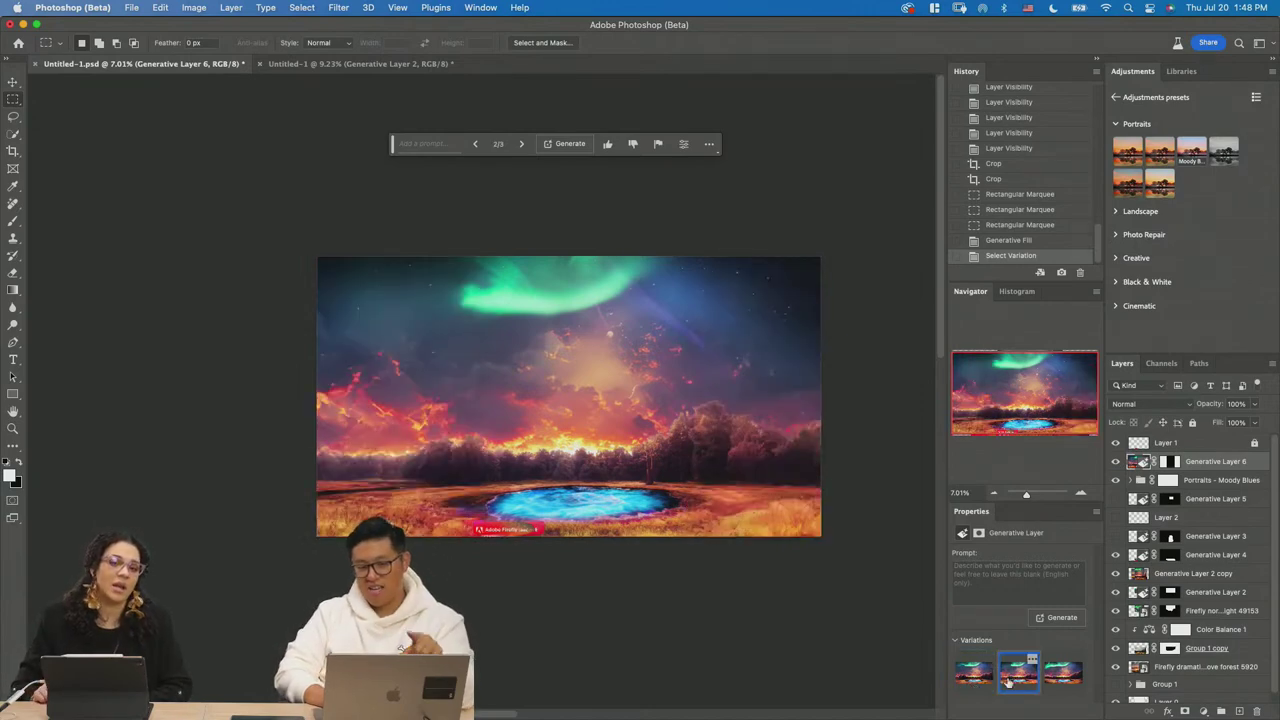
left_click(976, 676)
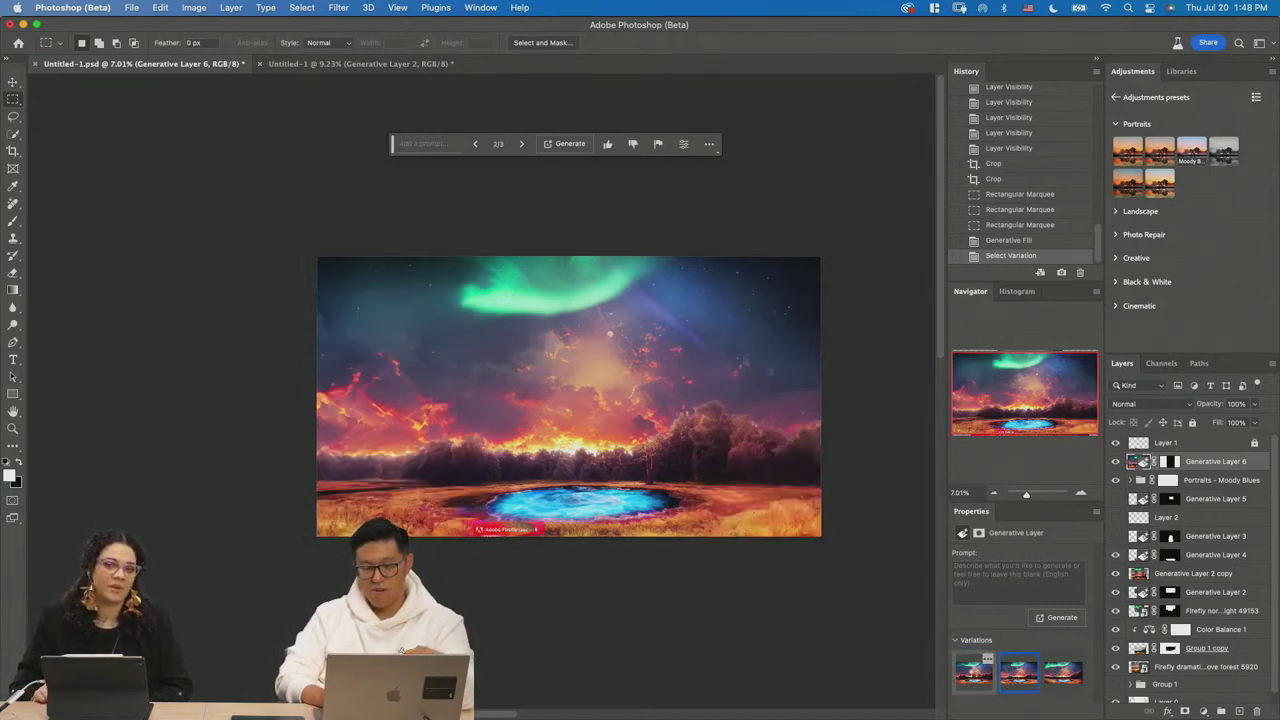
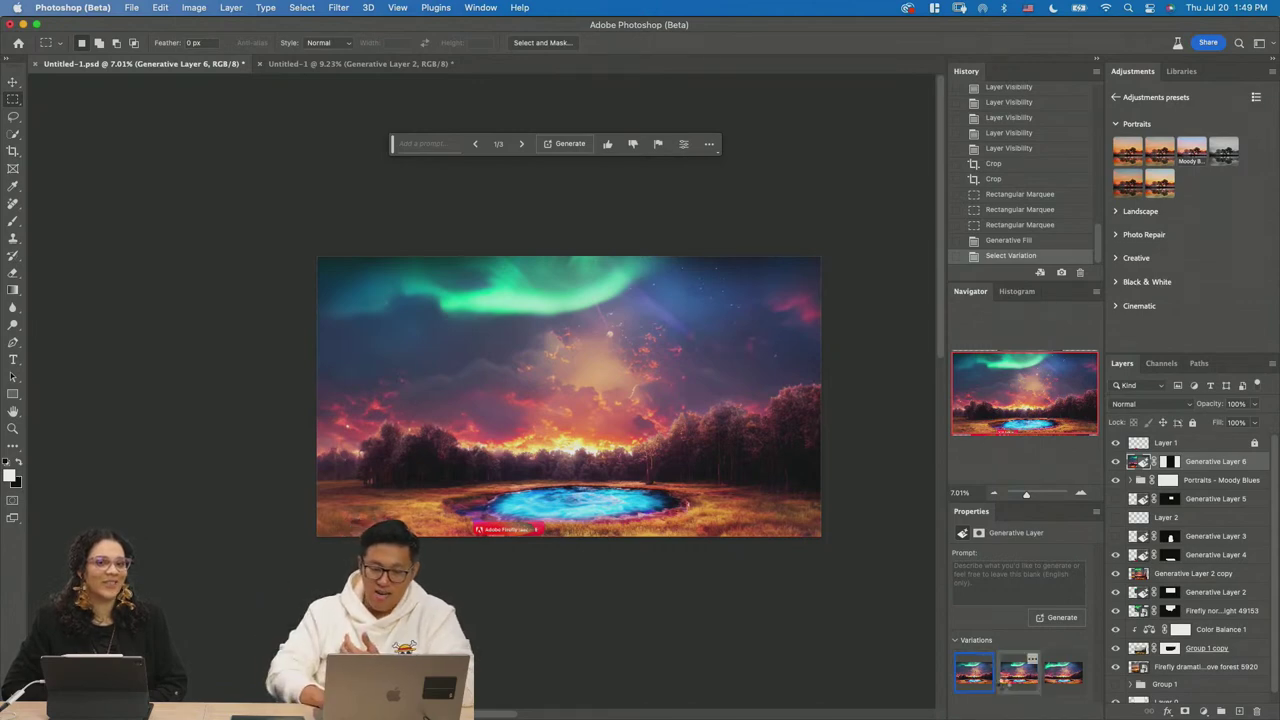
left_click(1004, 687)
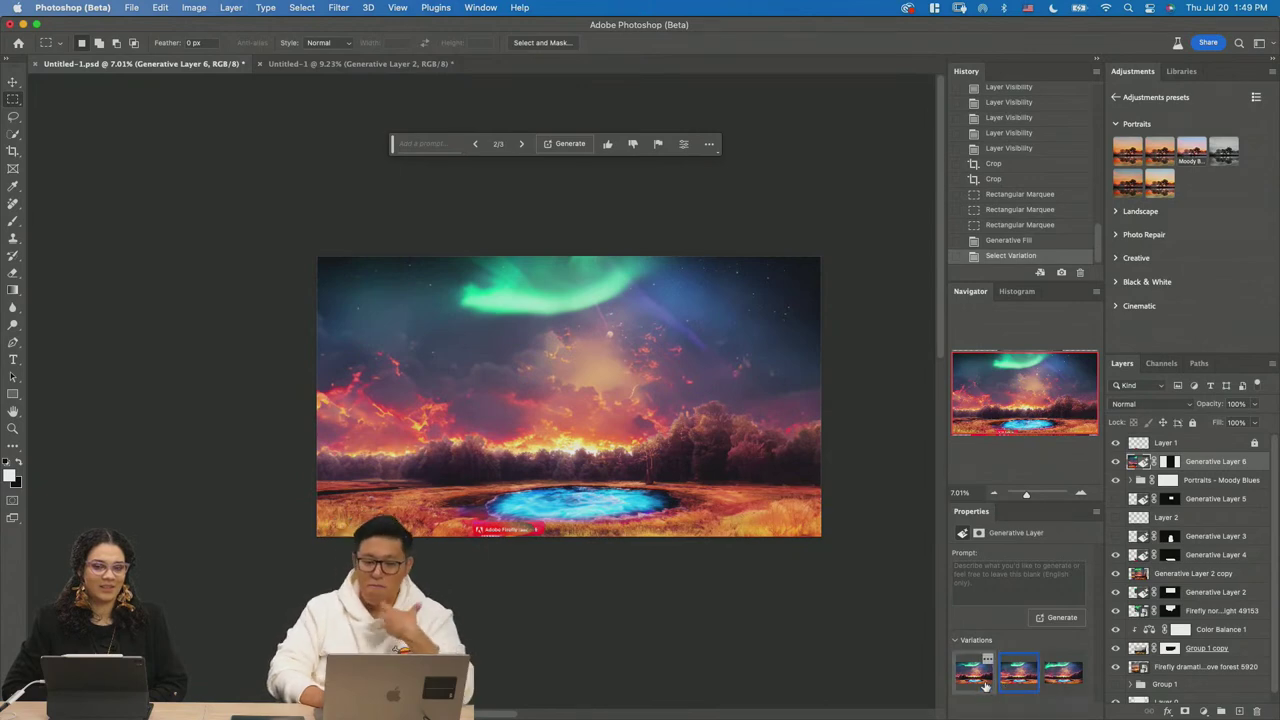
left_click(976, 680)
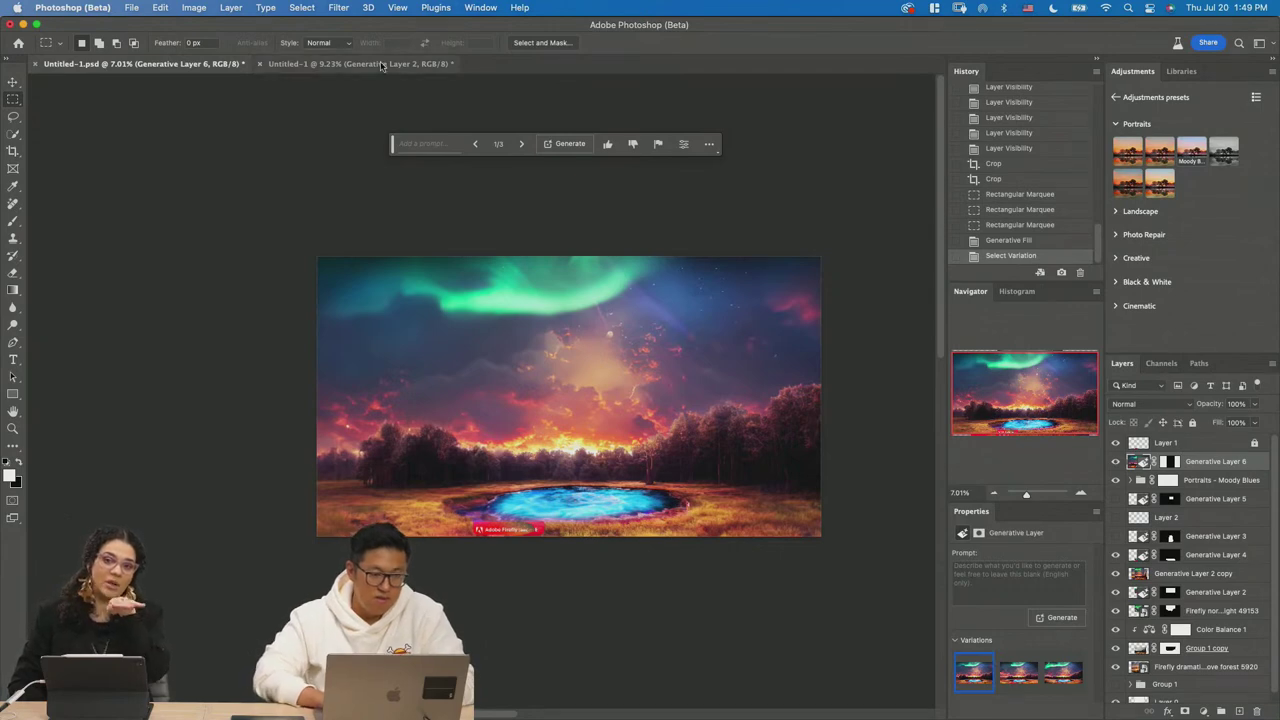
Check the villa composite, return to the pool composite, and merge all its visible layers into one.
left_click(316, 65)
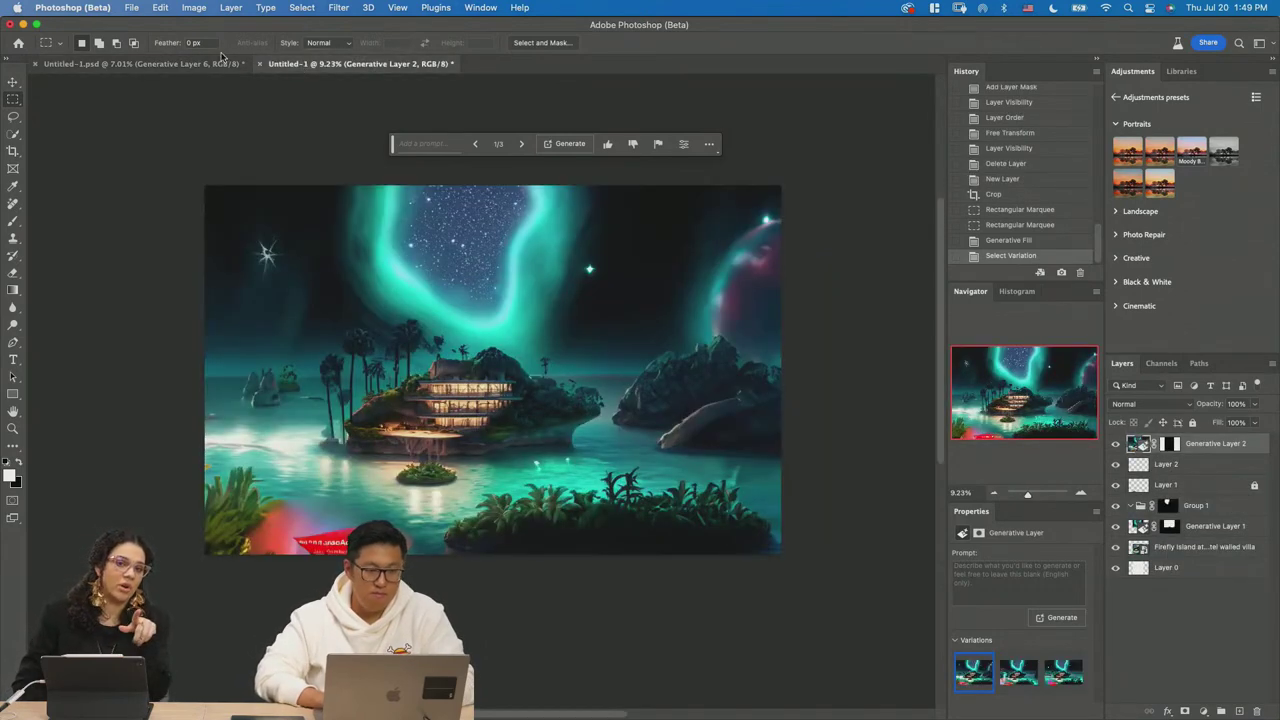
left_click(188, 65)
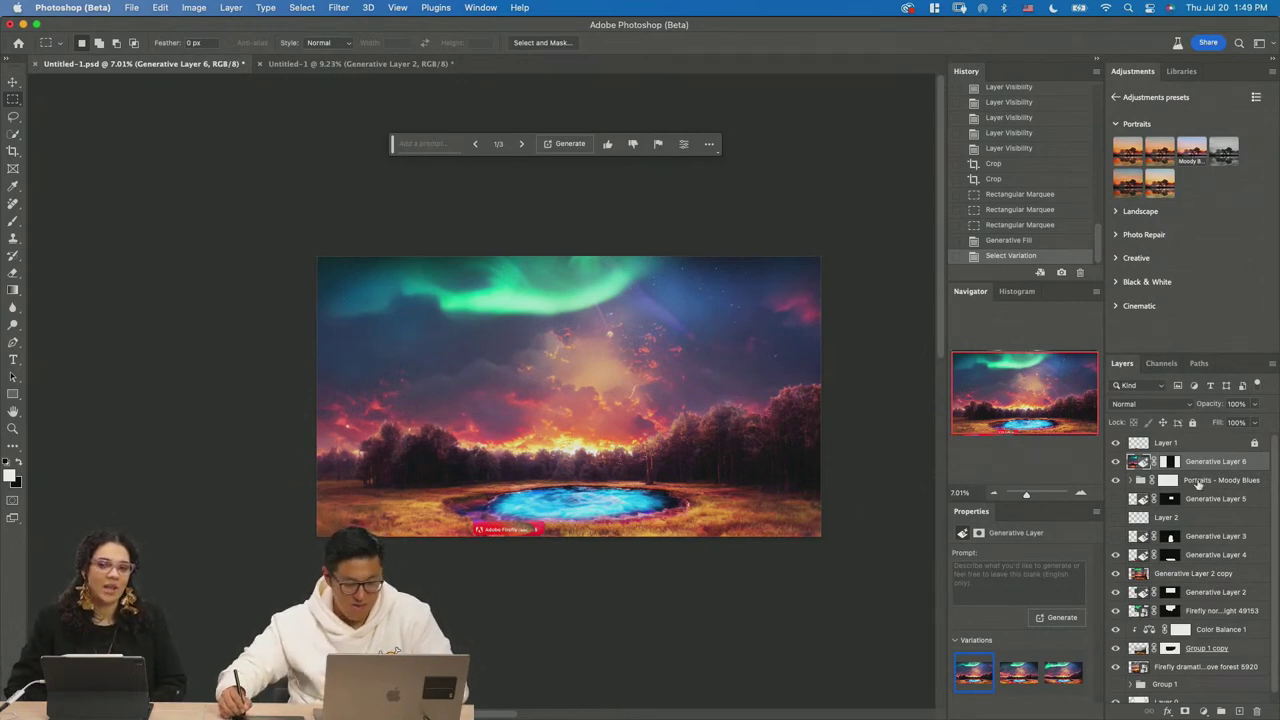
key("super+shift+e")
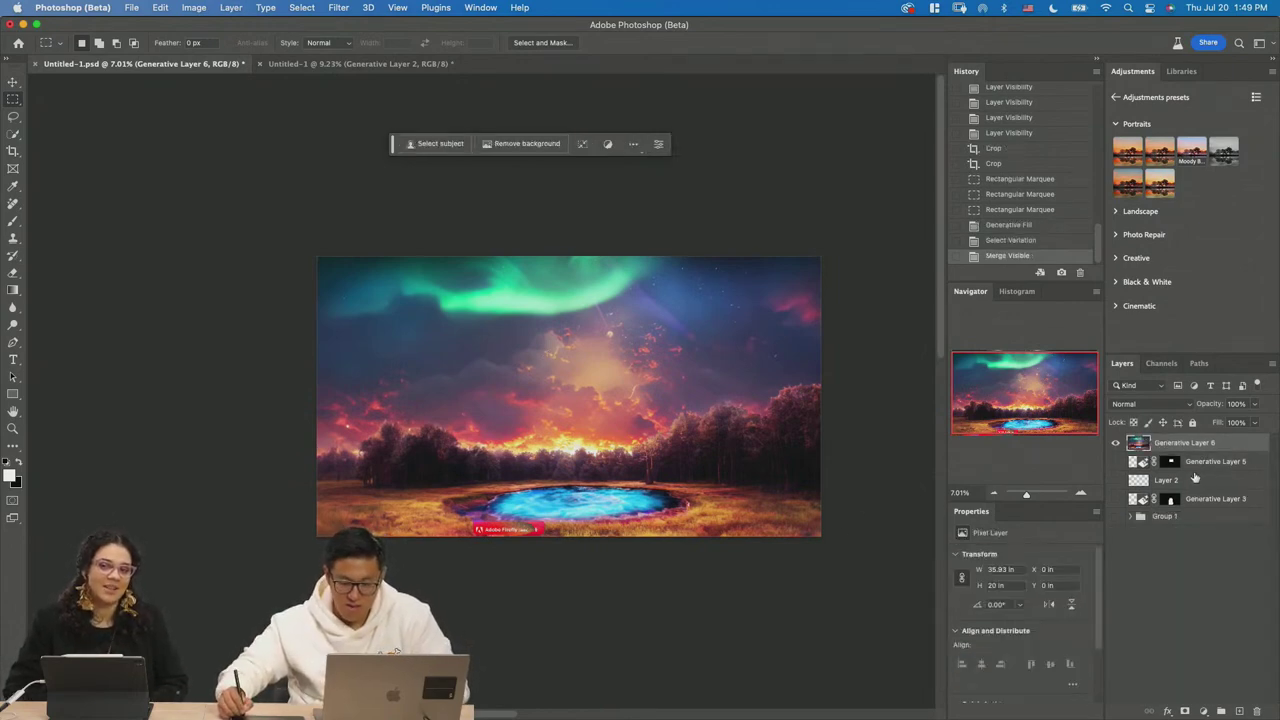
Return to the villa composite and create a new document from the recent Custom preset, 16 x 20 in at 300 ppi.
left_click(405, 65)
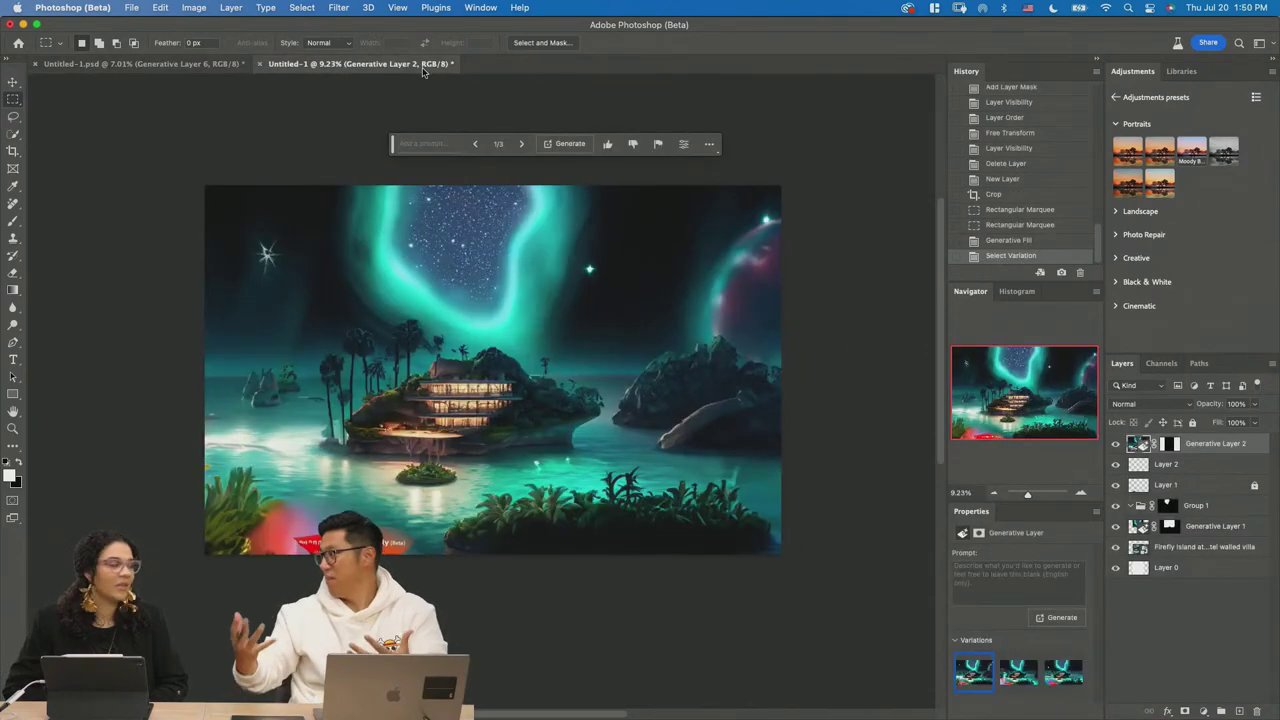
left_click(131, 9)
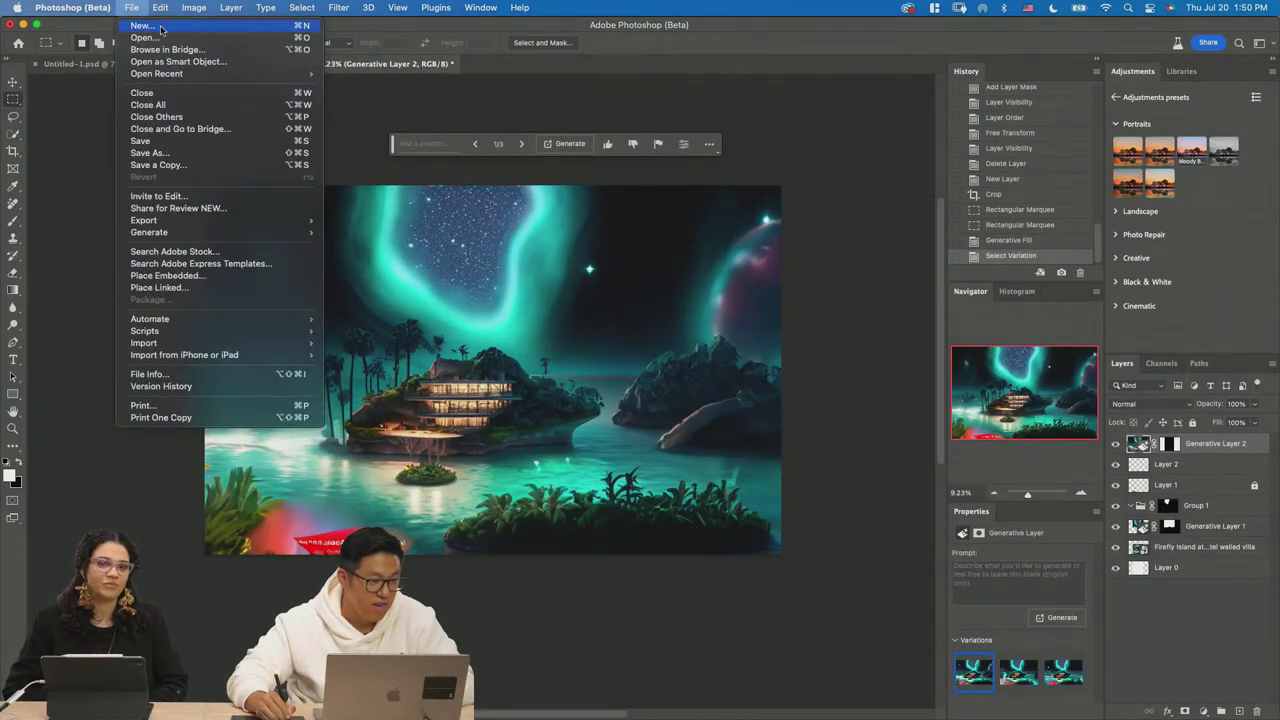
left_click(160, 27)
double_click(405, 245)
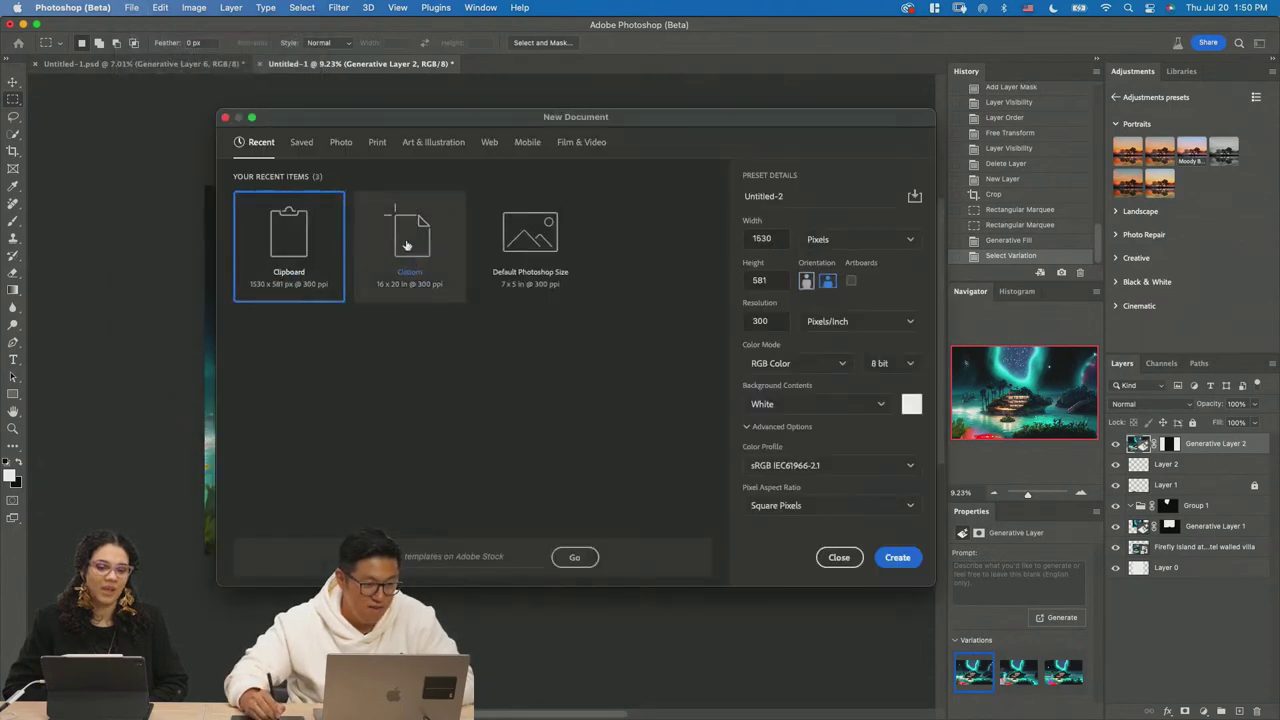
left_click(360, 63)
left_click_drag(1213, 449, 519, 320)
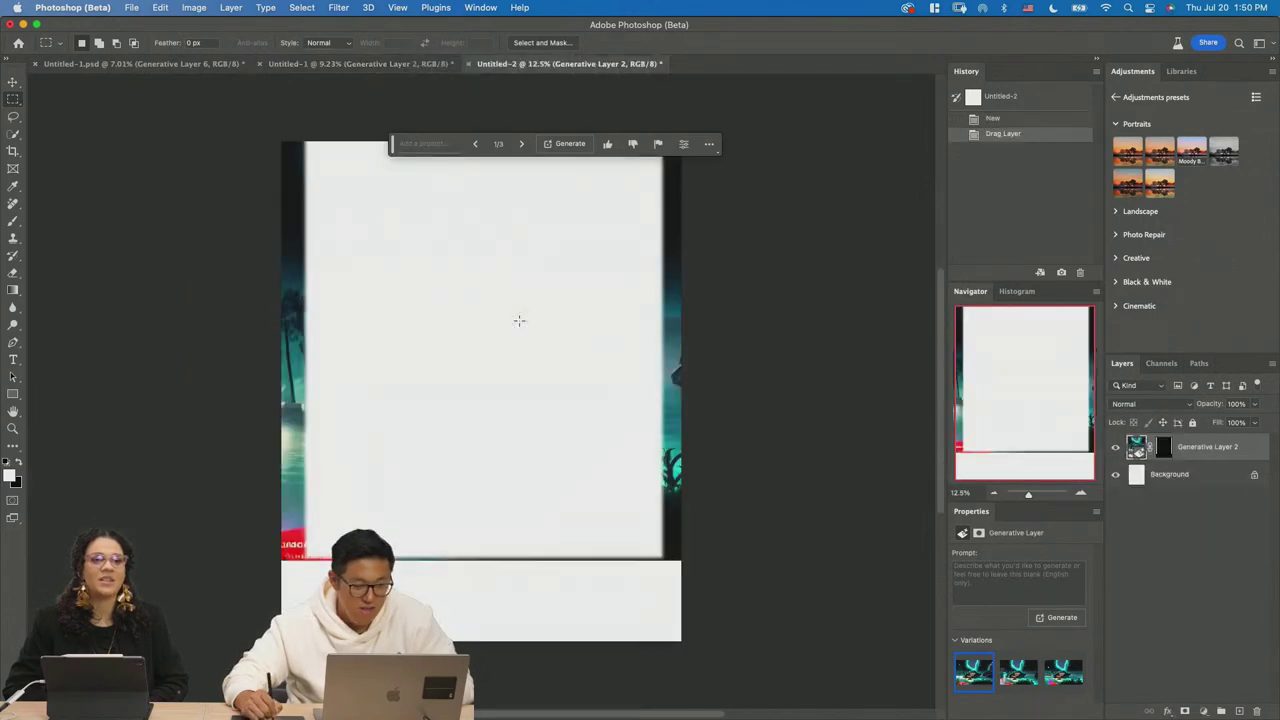
key("super+z")
Merge the villa composite's layers, from Generative Layer 2 down to the Firefly island layer, and bring the result into Untitled-2.
left_click(420, 64)
left_click(1200, 549, "shift")
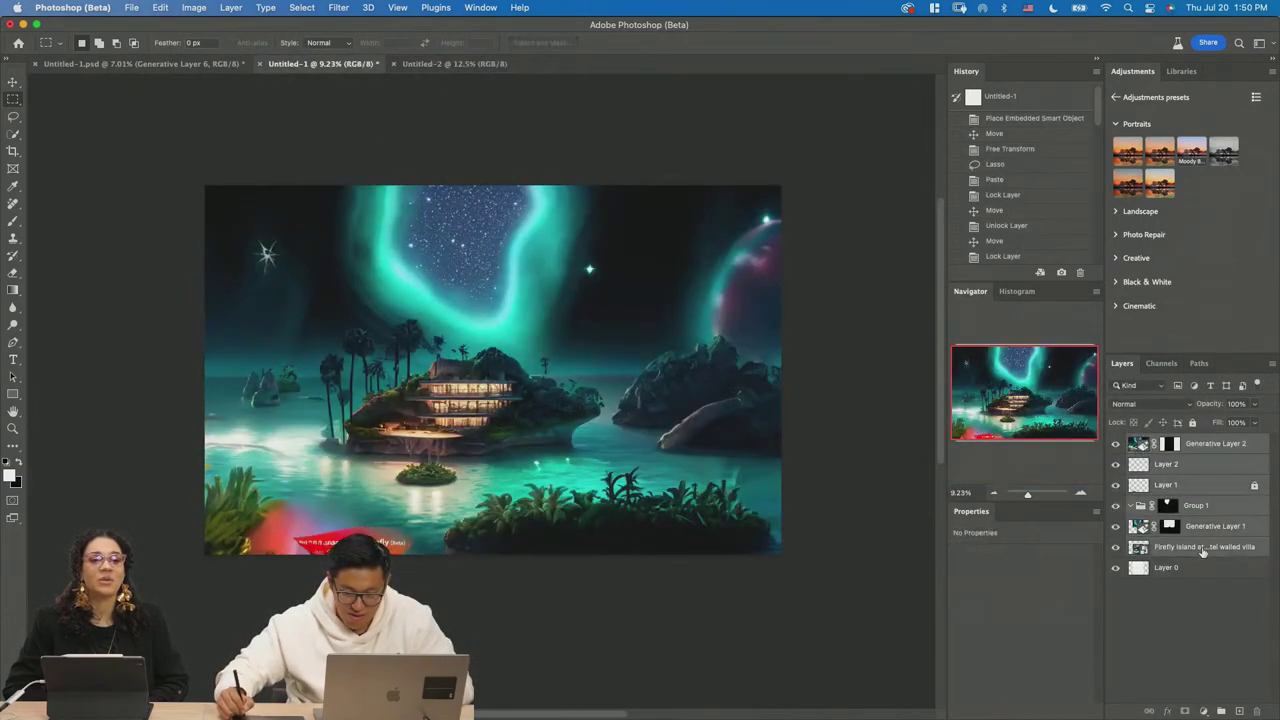
key("super+e")
left_click_drag(1185, 446, 588, 348)
key("v")
Crop the new document outward on both sides to a landscape canvas that takes in the widened villa scene.
key("super+minus")
key("c")
left_click_drag(388, 369, 352, 330)
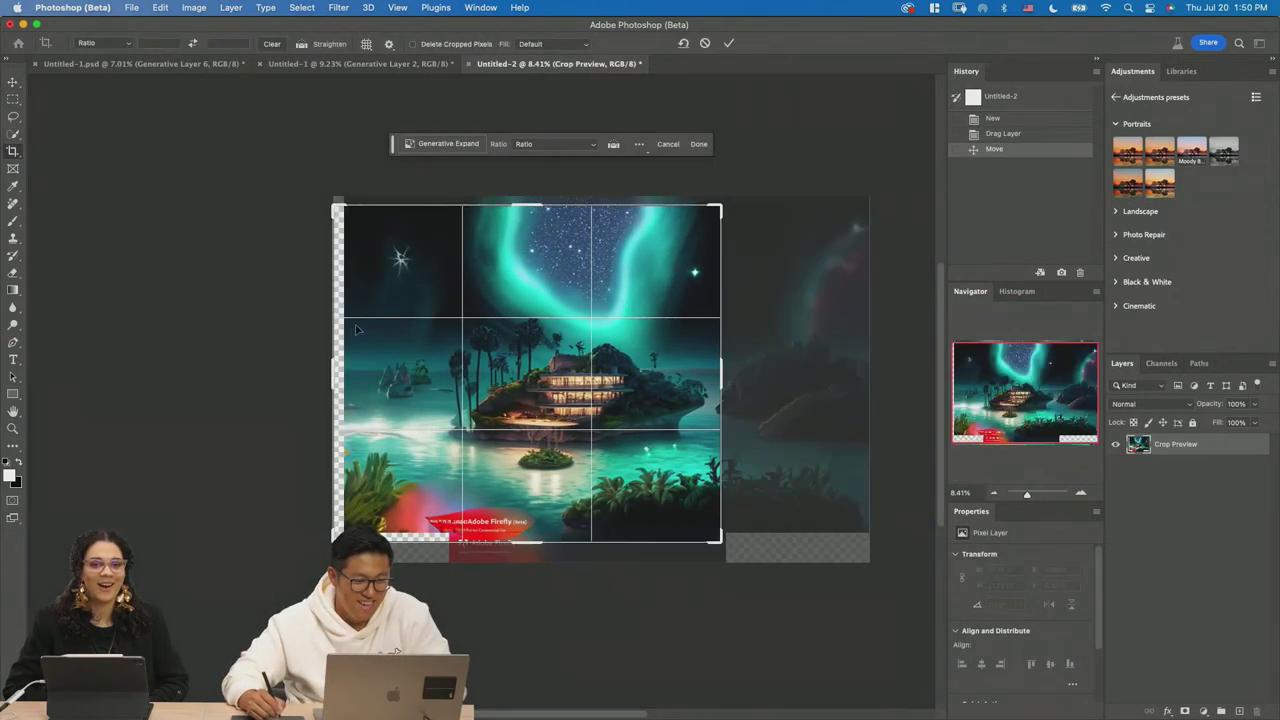
left_click_drag(722, 372, 815, 381)
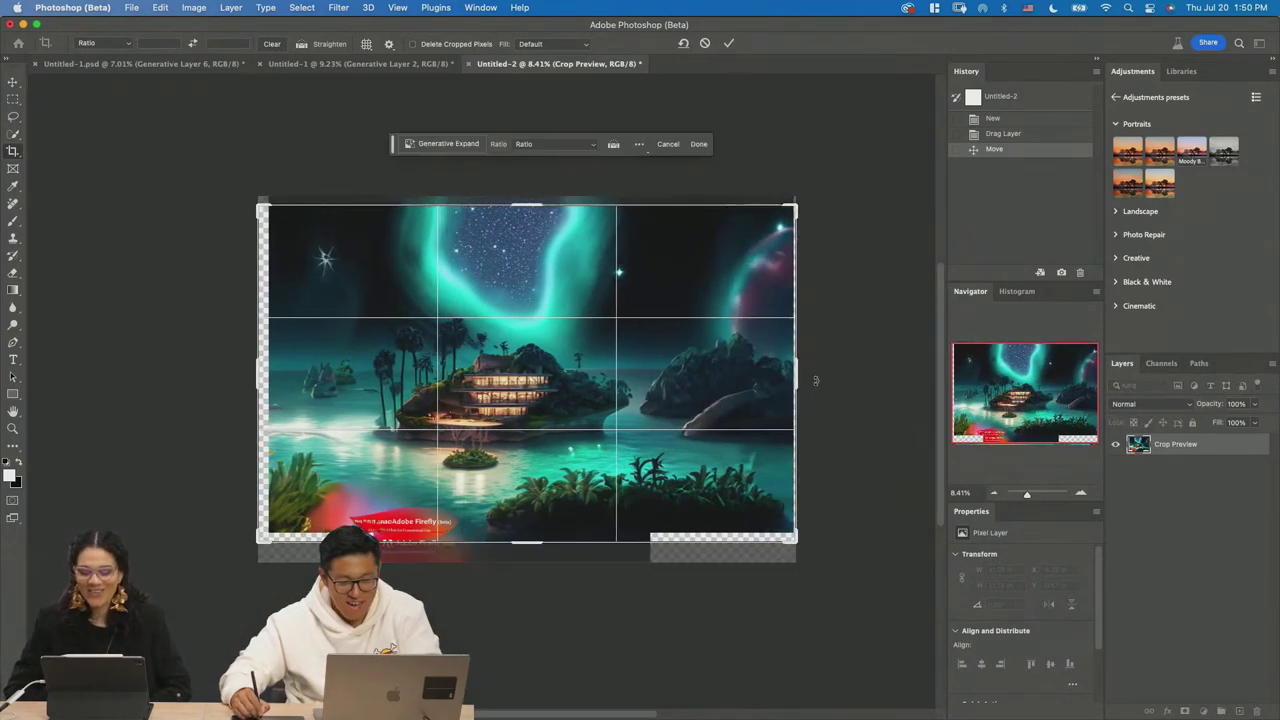
key("Return")
Reposition the villa image and scale it to about 103% so that it covers the whole canvas.
key("v")
mouse_move(630, 356)
left_mouse_down()
mouse_move(623, 387)
mouse_move(624, 358)
left_mouse_up()
key("super+t")
left_click_drag(793, 565, 801, 584)
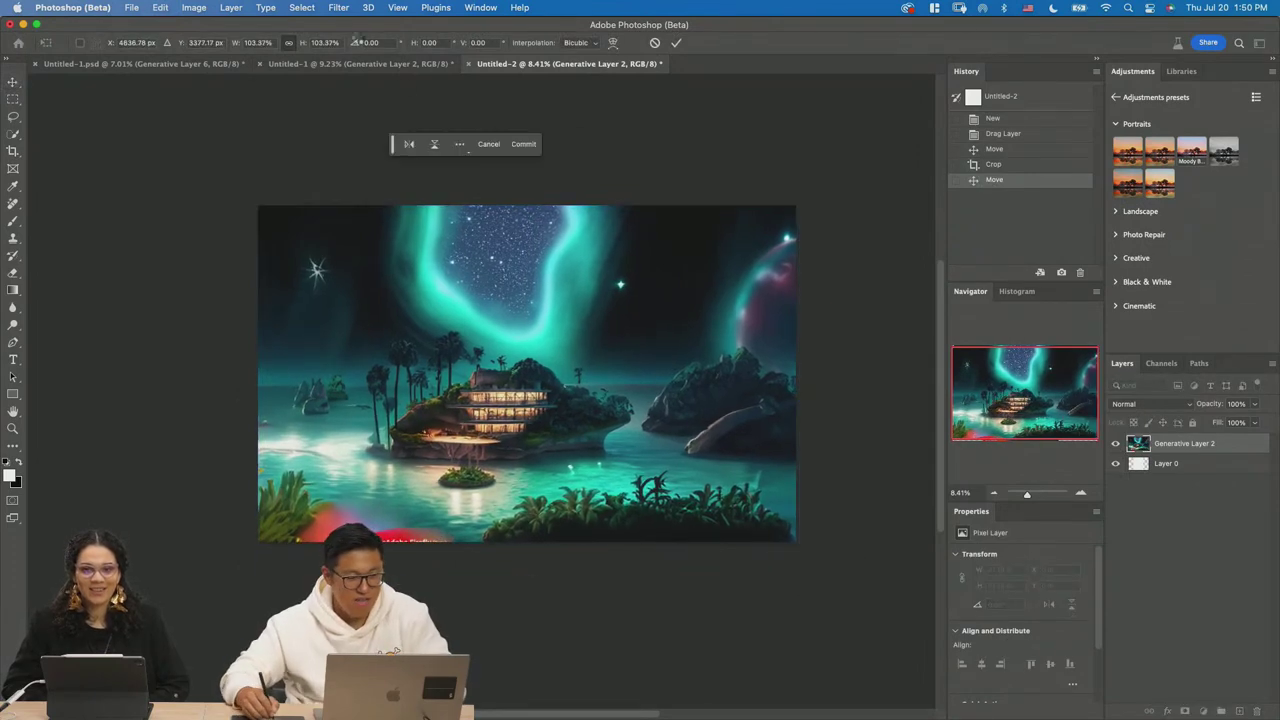
key("Return")
Copy the merged pool scene into the new document as a layer above the villa and reposition it.
left_click(150, 63)
left_click_drag(1199, 440, 720, 395)
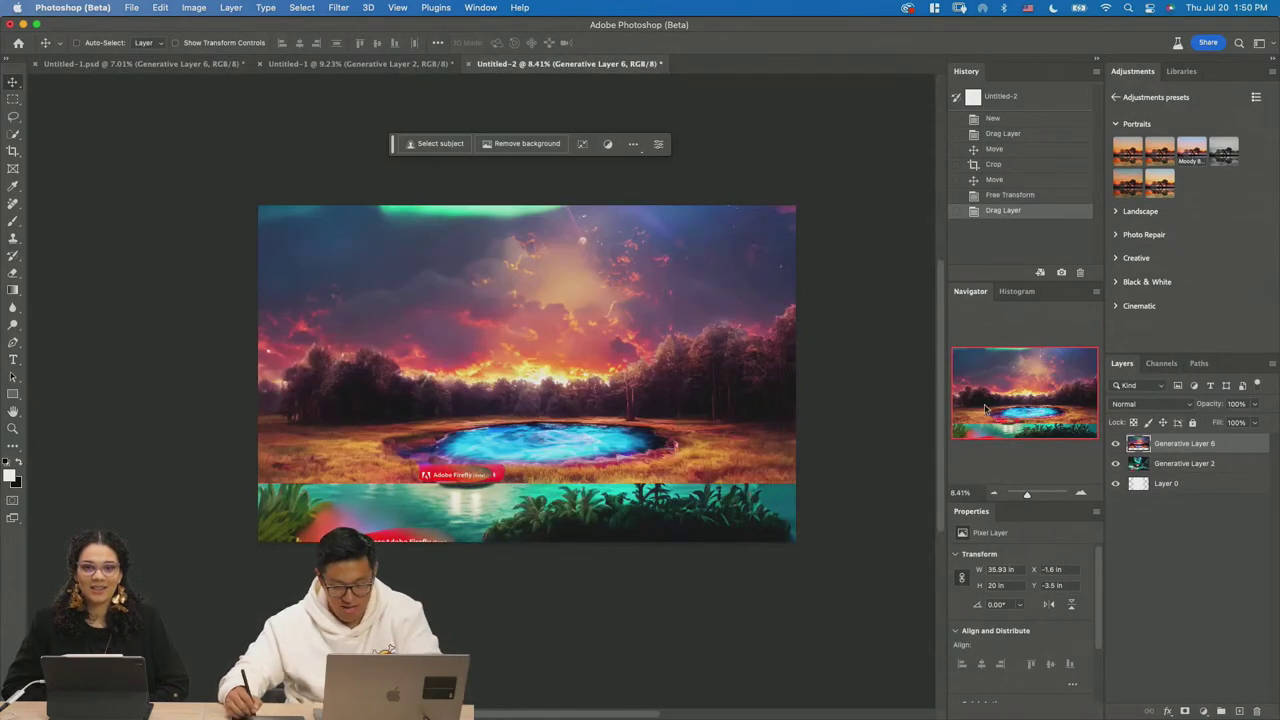
left_click_drag(649, 319, 641, 348)
Scale the pool scene down to about half size and place it over the starry aurora opening above the villa.
key("super+t")
left_click_drag(502, 197, 517, 374)
left_click_drag(548, 480, 550, 305)
key("Return")
Add an inverted layer mask to the pool scene and brush in white to reveal it inside the aurora opening.
left_click(1184, 710)
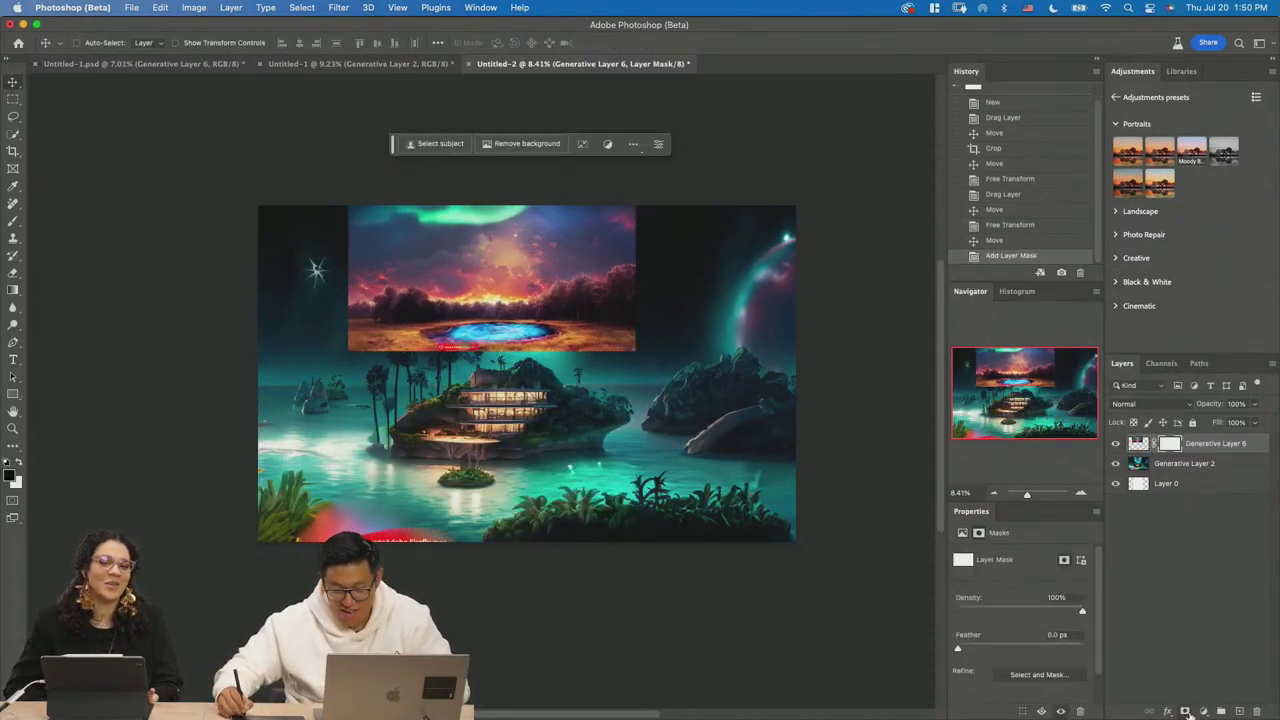
key("super+i")
key("b")
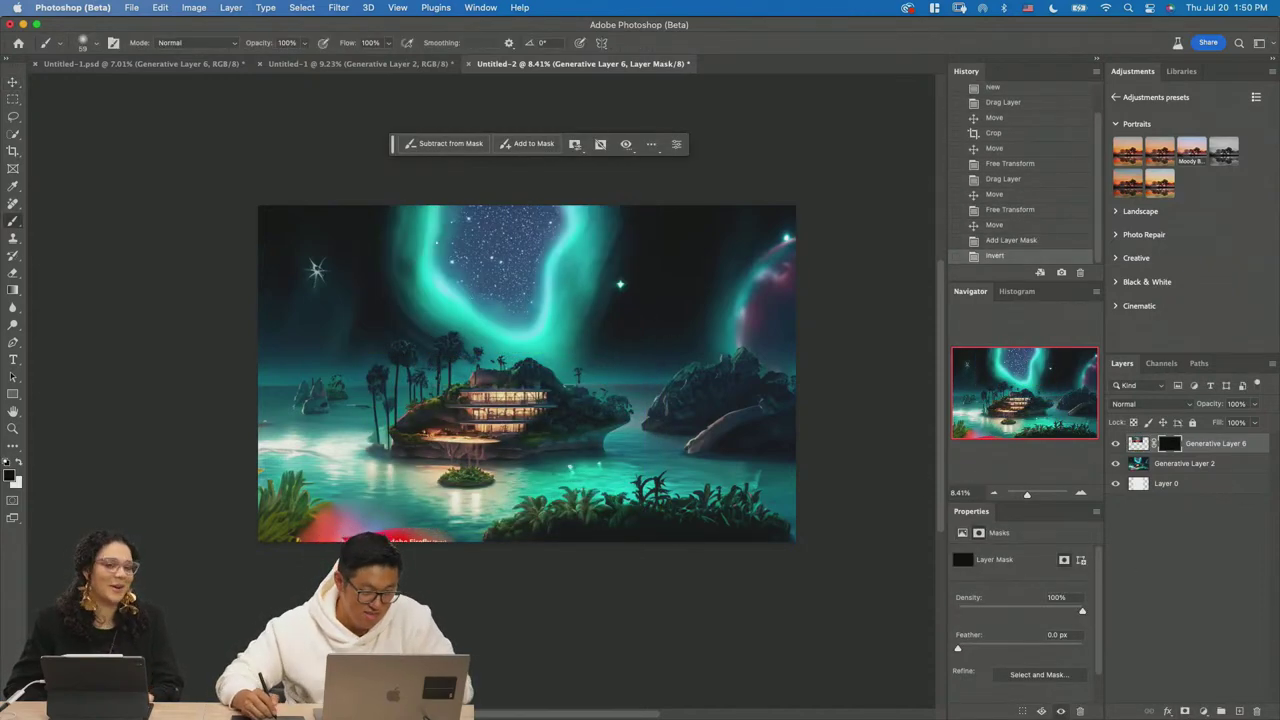
mouse_move(484, 276)
left_mouse_down()
mouse_move(500, 286)
mouse_move(520, 229)
mouse_move(510, 225)
left_mouse_up()
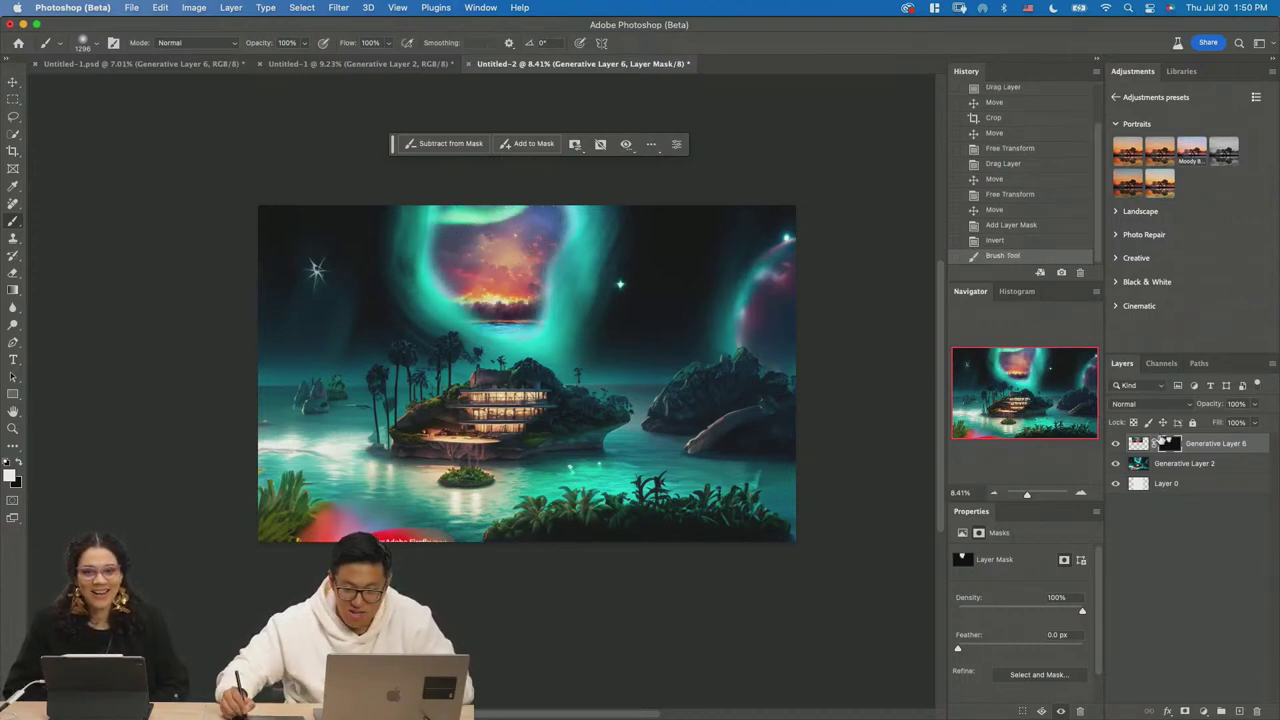
Unlink the pool scene from its mask, then scale the image alone to about 94% and reposition it inside the aurora opening.
left_click(1155, 443)
left_click(1138, 443)
key("super+t")
mouse_move(491, 350)
left_mouse_down()
mouse_move(491, 300)
mouse_move(491, 343)
left_mouse_up()
left_click_drag(515, 290, 531, 295)
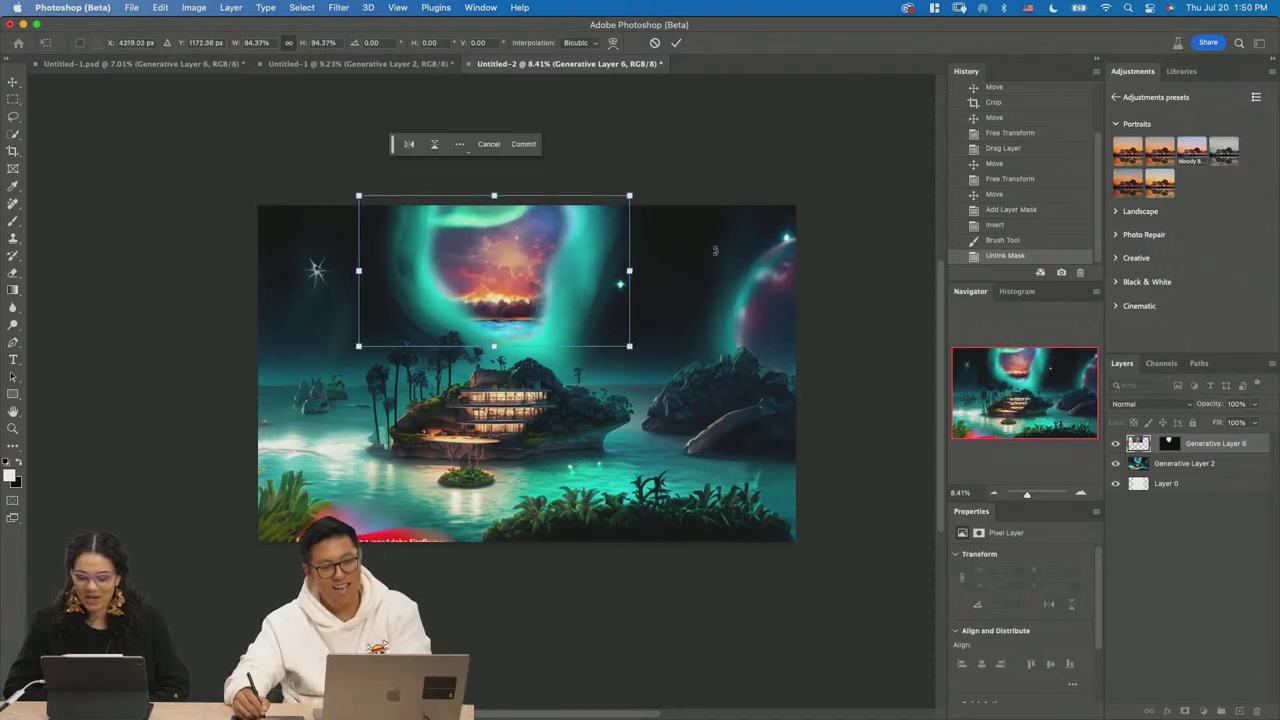
key("Return")
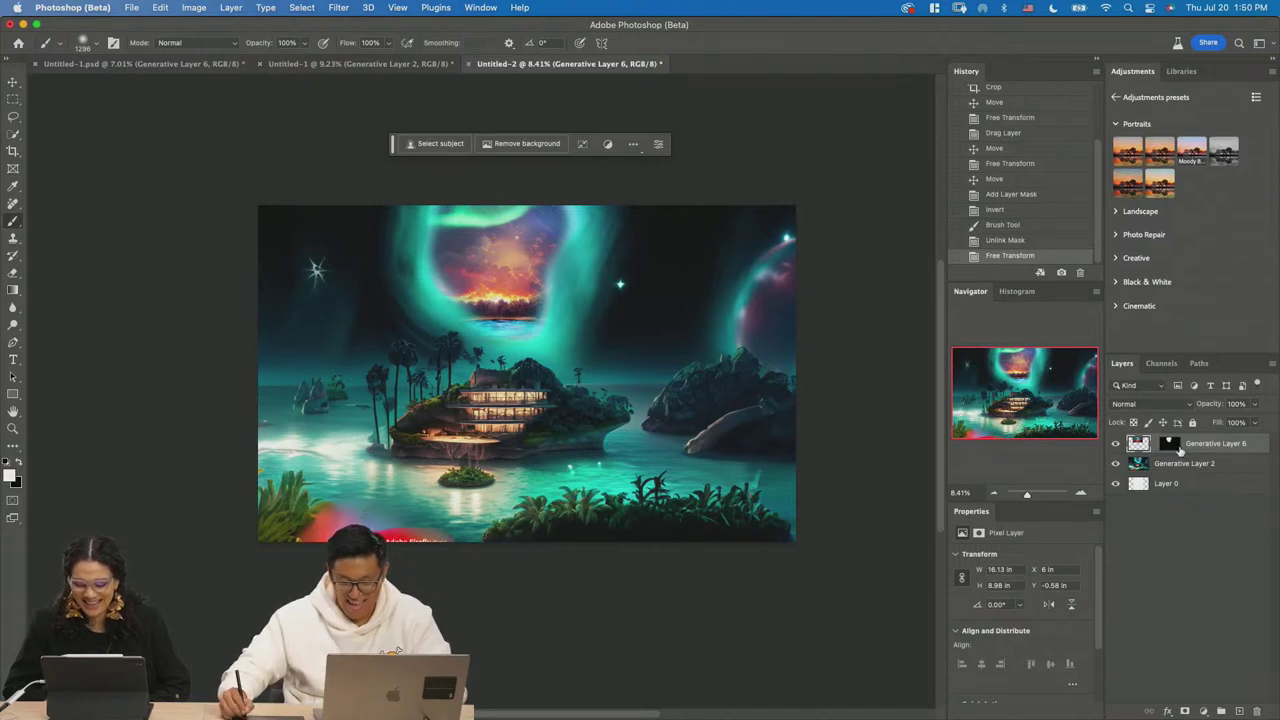
Undo the pool scene's edits back to before its layer mask was added.
key("super+z")
key("super+z")
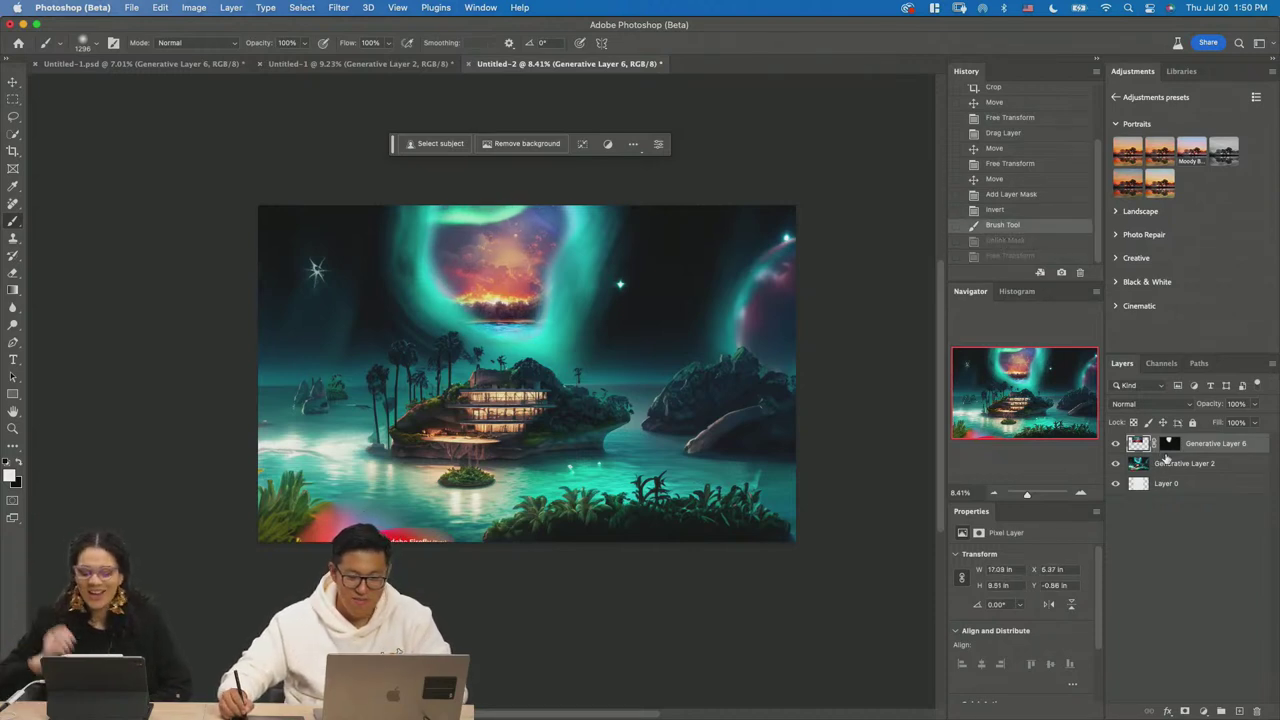
left_click(1172, 447)
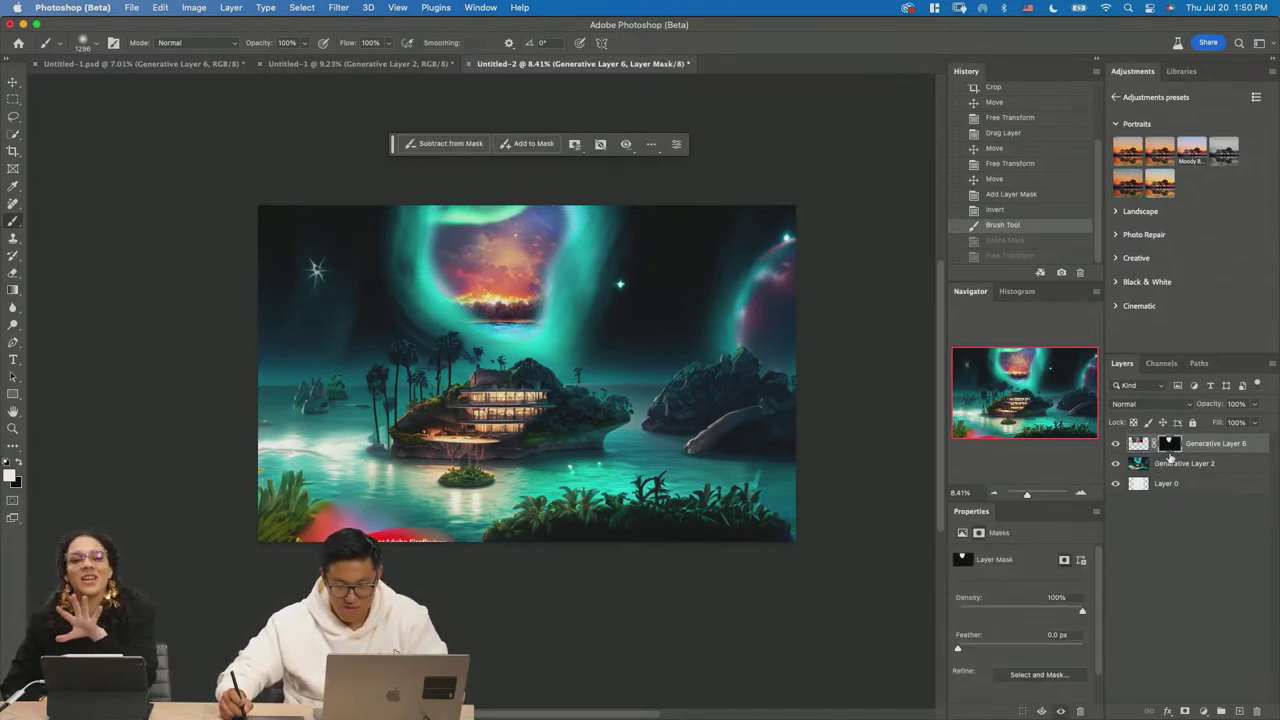
key("super+z")
key("super+z")
key("super+z")
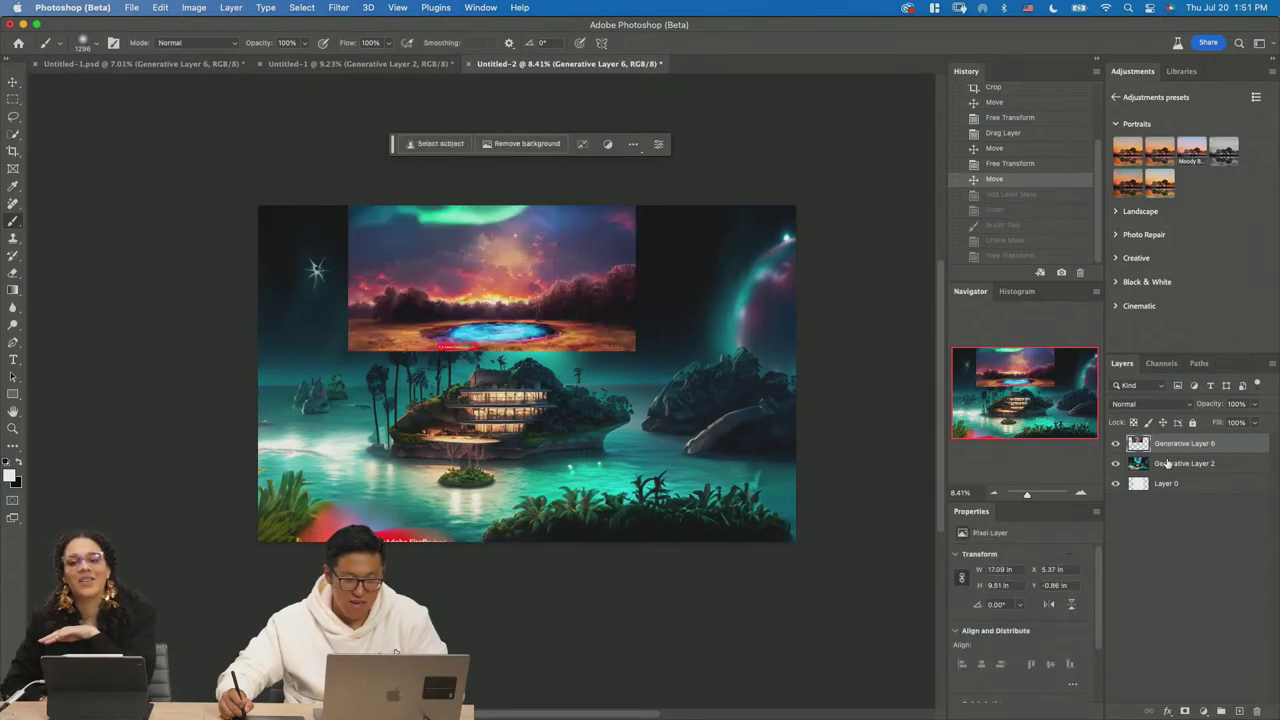
Reposition the pool scene and scale it up to about 35.6 x 19.8 in so it covers the whole canvas.
key("v")
key("super+minus")
left_click_drag(536, 317, 474, 440)
key("super+t")
left_click_drag(549, 363, 766, 226)
key("Return")
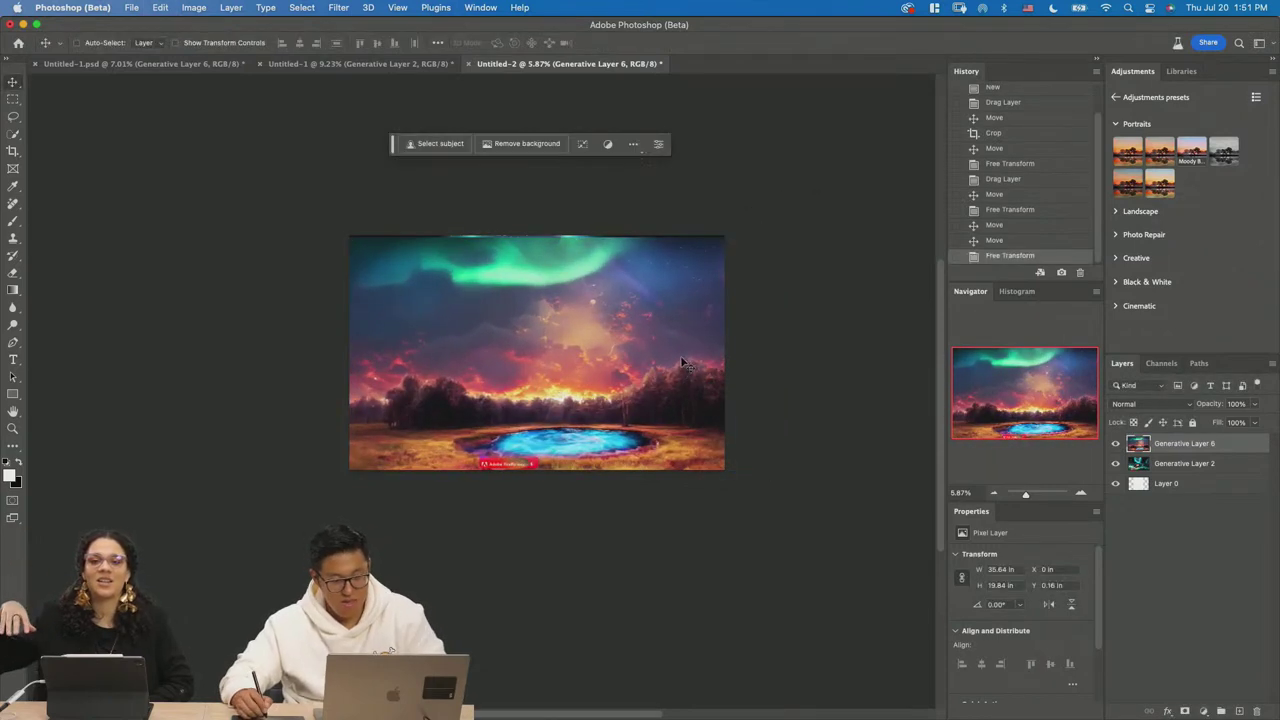
Shift the pool scene over the canvas, then extend the canvas upward with the Crop tool to more than double its height.
key("z")
mouse_move(669, 365)
left_mouse_down()
mouse_move(620, 365)
mouse_move(645, 365)
left_mouse_up()
key("v")
left_click_drag(645, 300, 615, 412)
key("c")
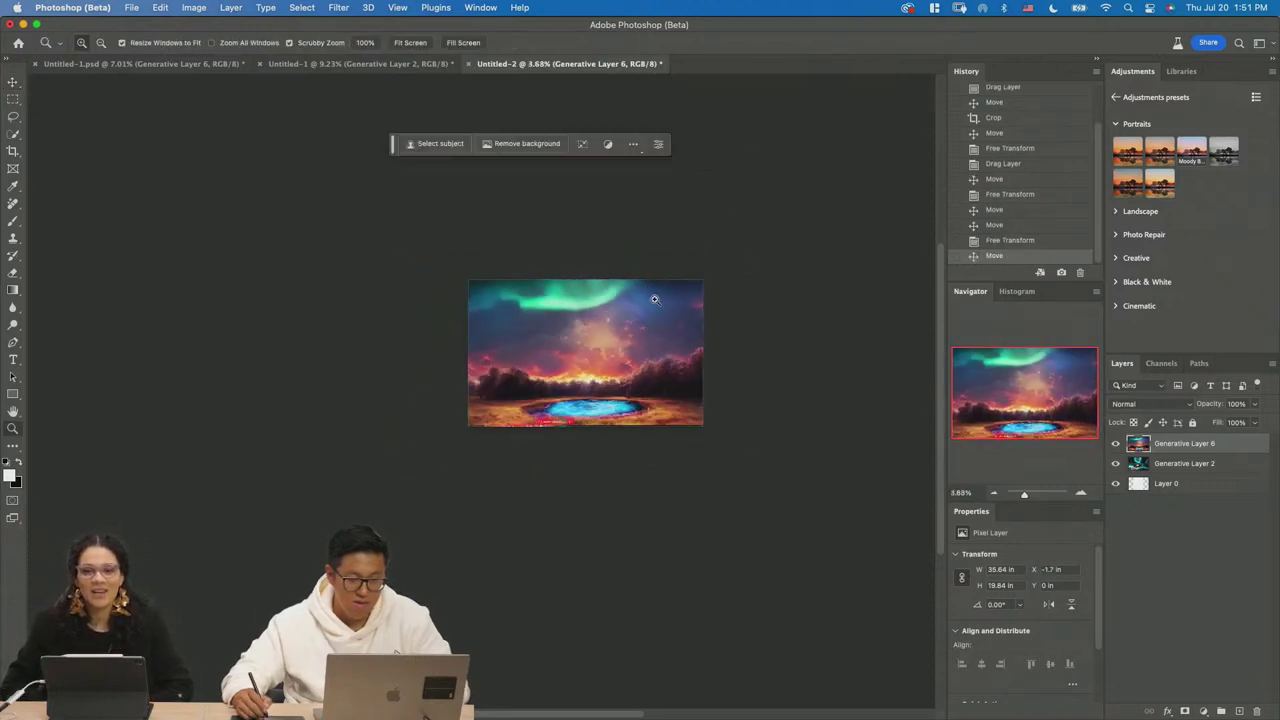
left_click_drag(600, 276, 605, 182)
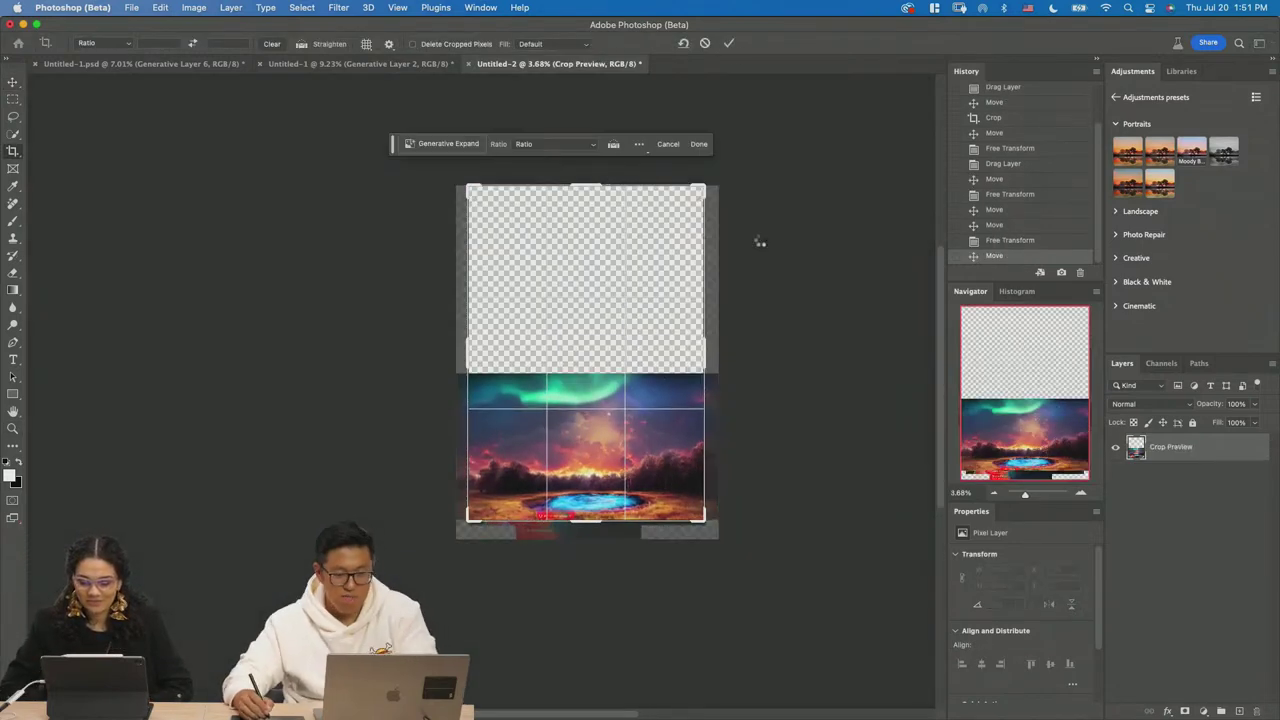
key("Return")
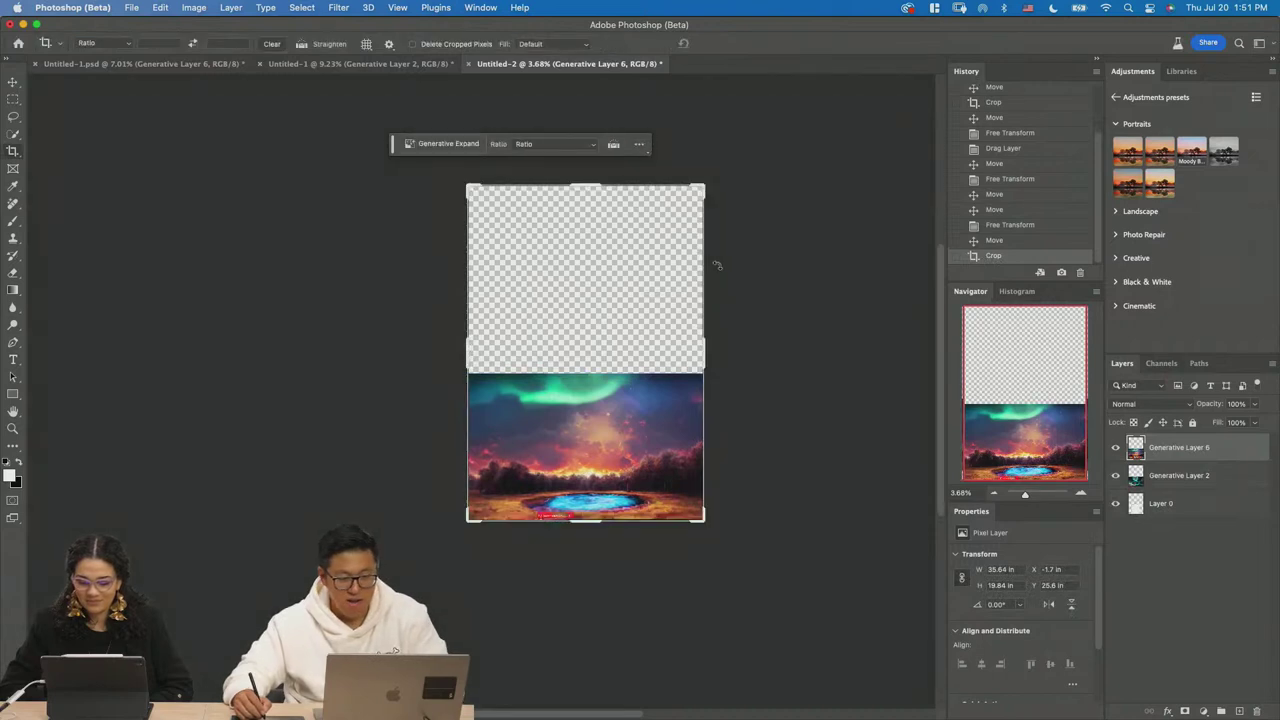
Rotate the pool scene 180° and move it up into the empty upper part of the canvas.
key("super+t")
left_click_drag(762, 373, 386, 500)
key("Return")
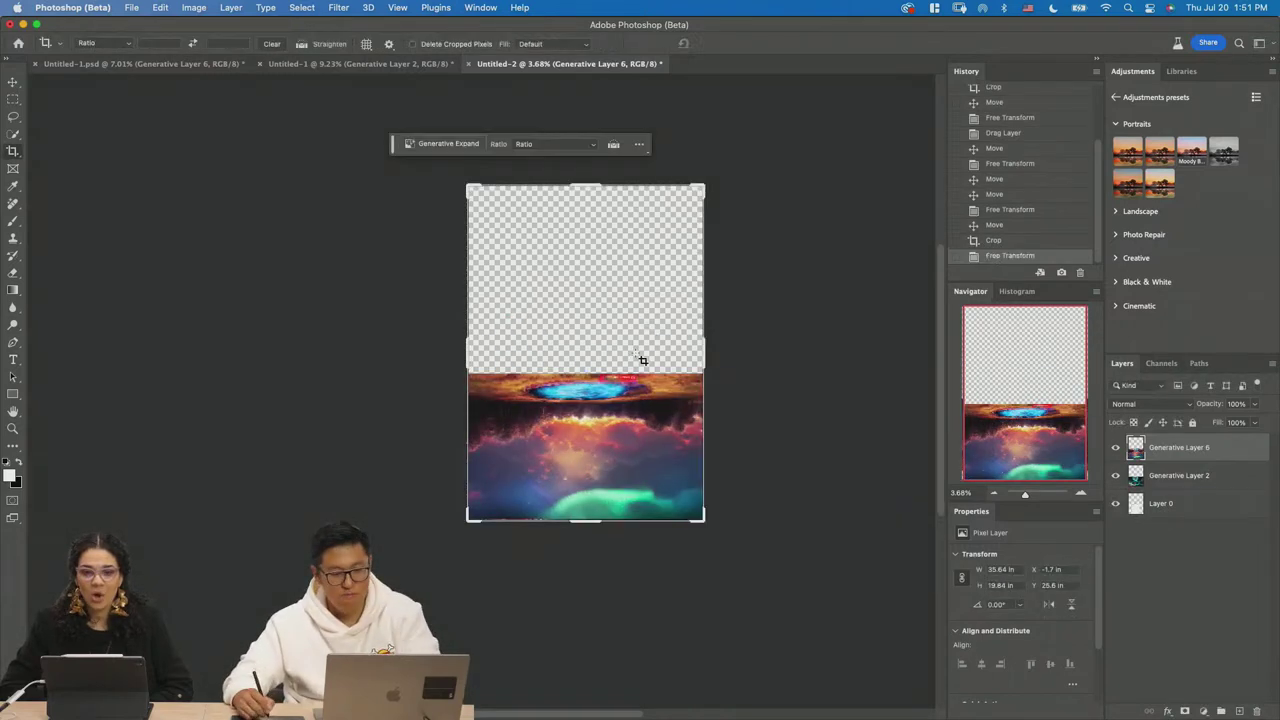
left_click_drag(635, 449, 624, 265)
Select a full-width band overlapping both scenes across the transparent gap and fill it using Generative Fill without a prompt.
key("m")
left_click_drag(452, 292, 757, 398)
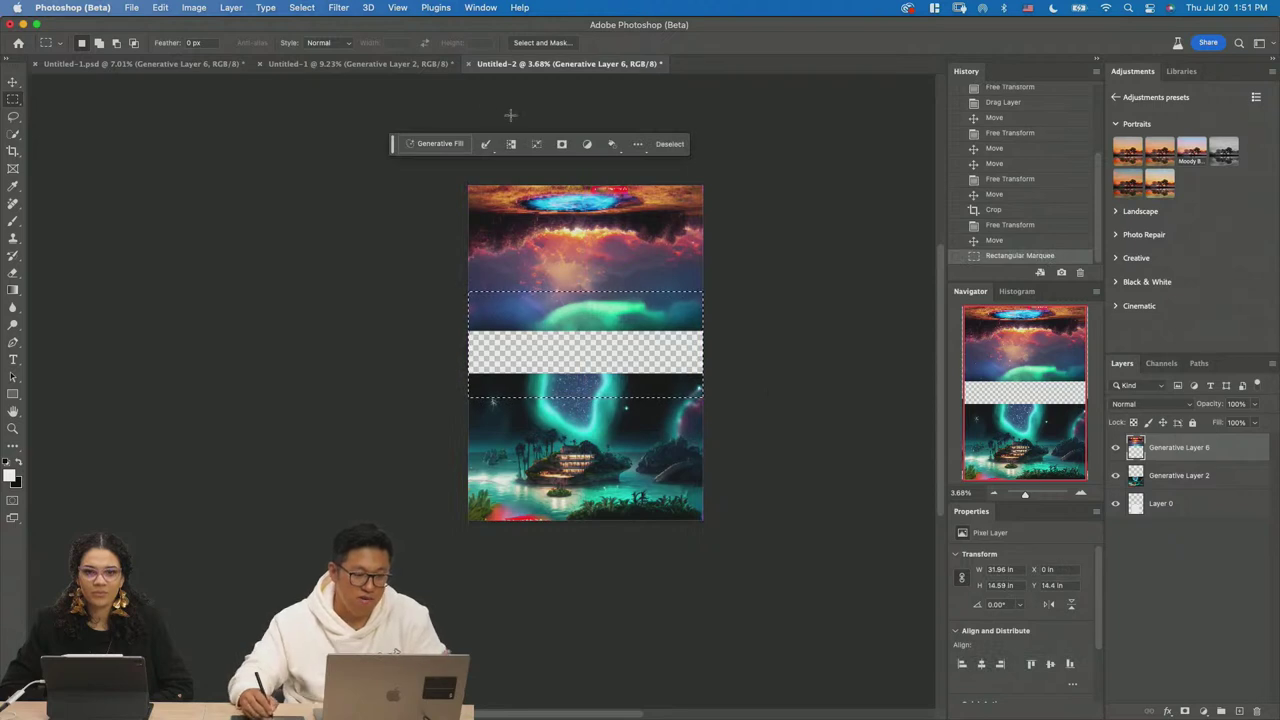
left_click(438, 143)
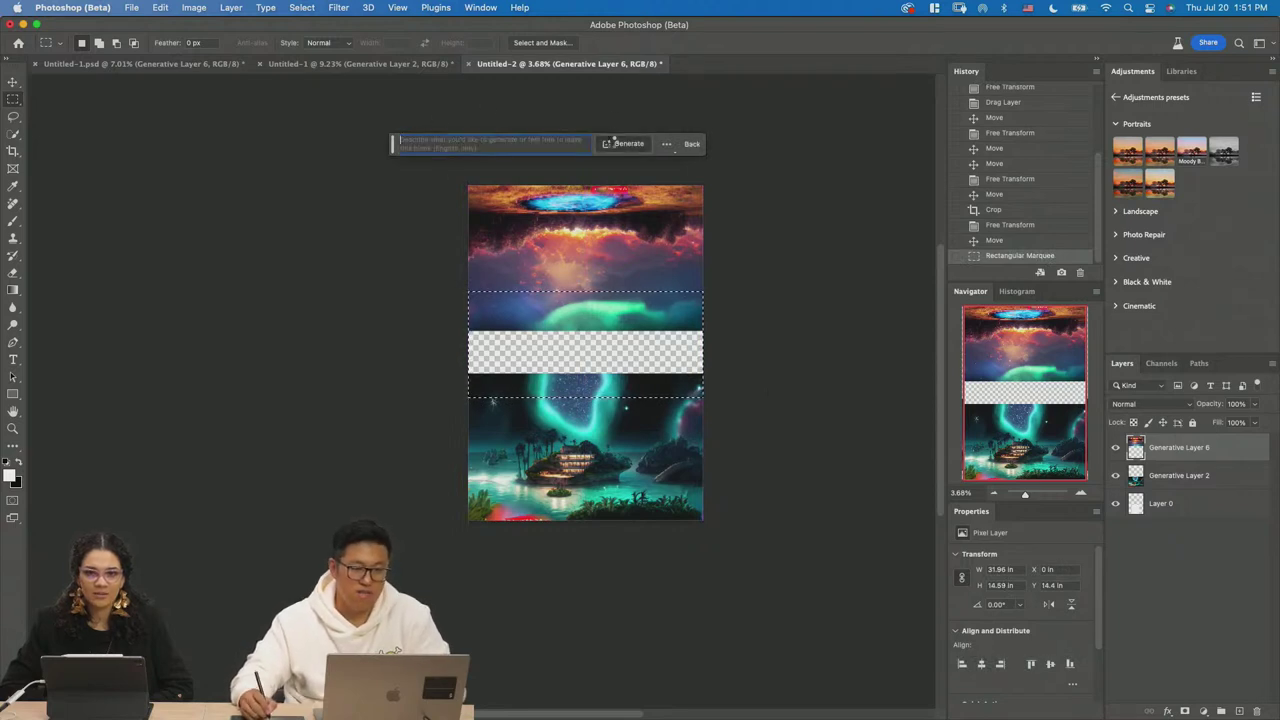
left_click(614, 144)
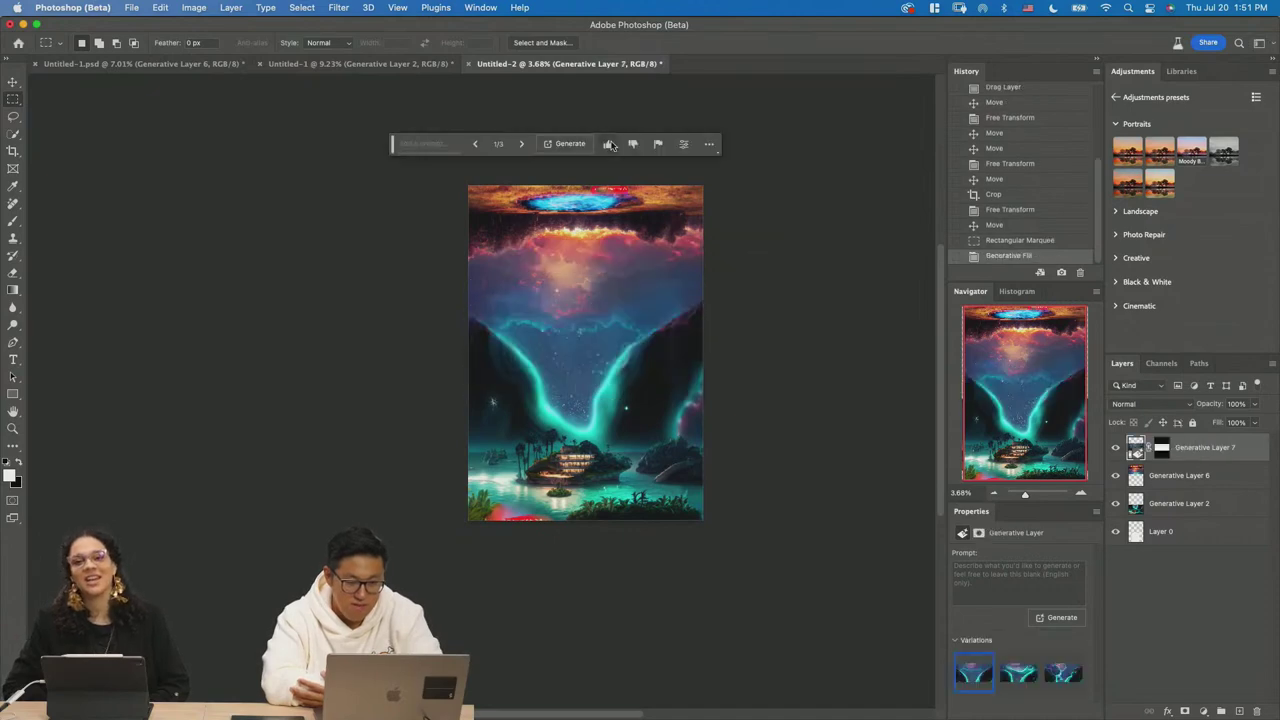
Examine the blended vertical composite from close up and with the canvas view rotated.
key("c")
scroll(740, 370, "up", 3)
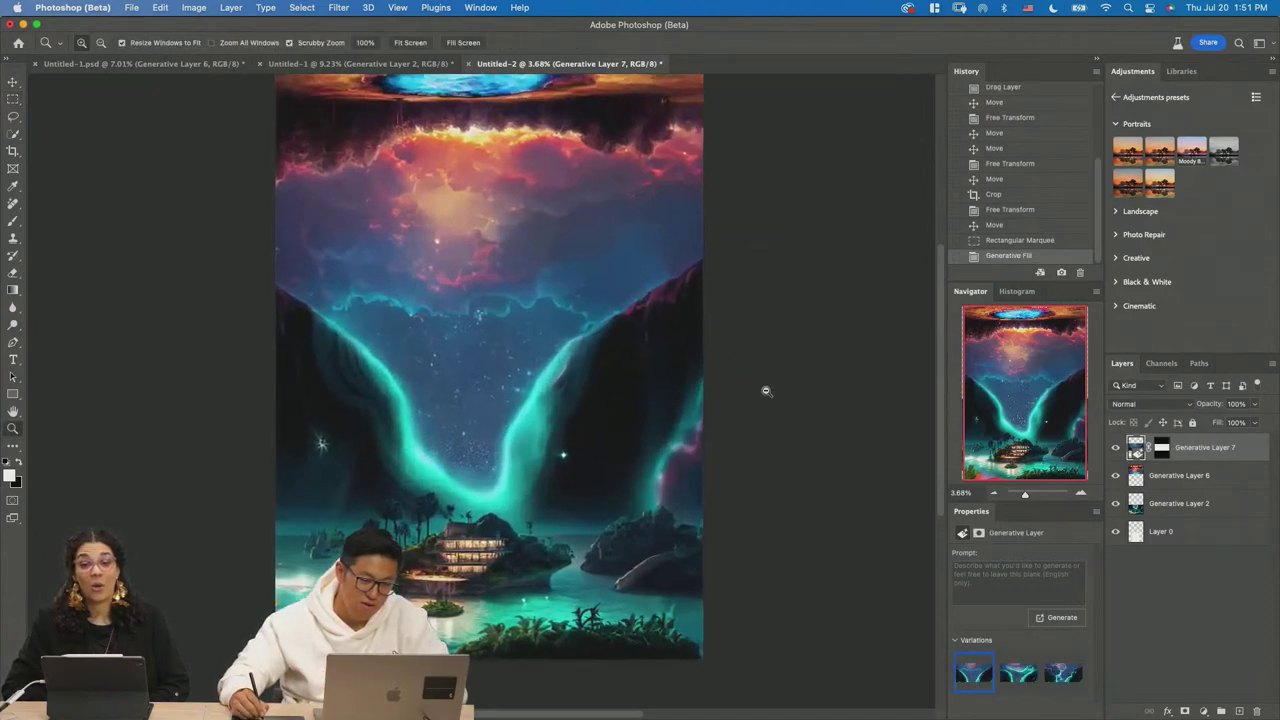
left_click_drag(825, 376, 794, 472)
key("Escape")
key("r")
left_click_drag(826, 374, 627, 385)
key("z")
left_click_drag(774, 363, 771, 406)
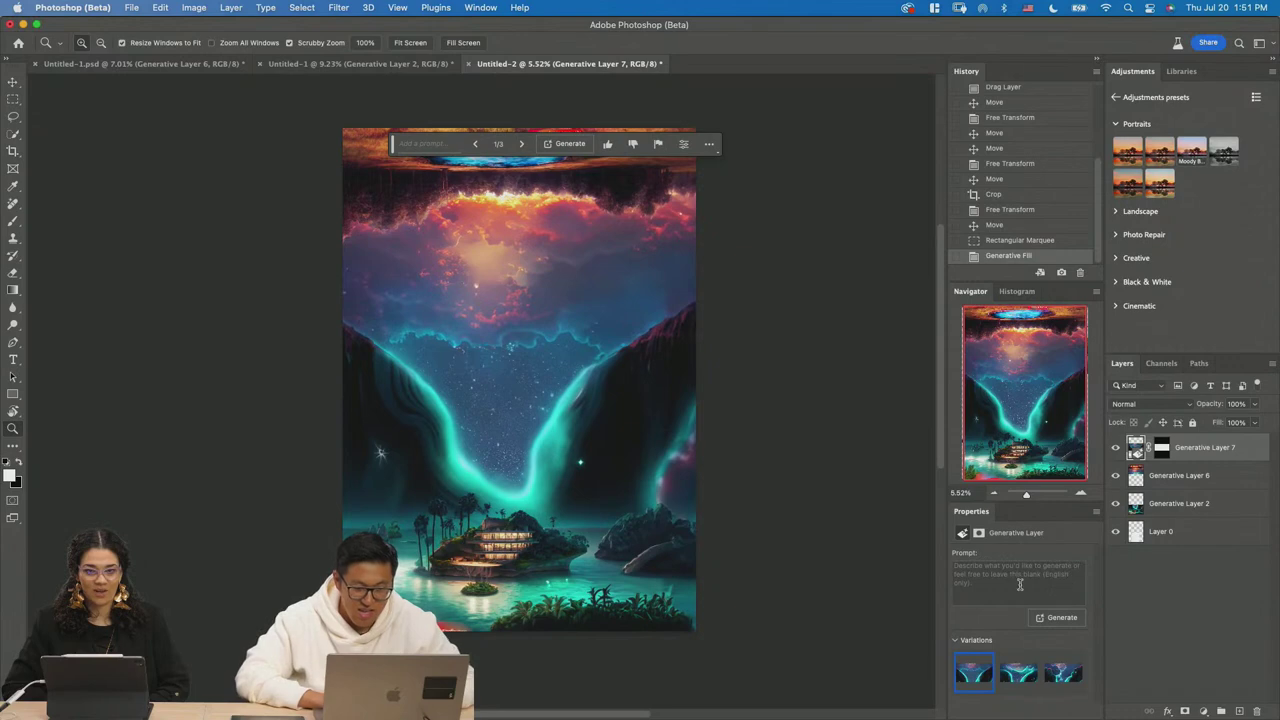
Compare the second and third generated variations and keep the third one for the transition between the scenes.
left_click(1014, 680)
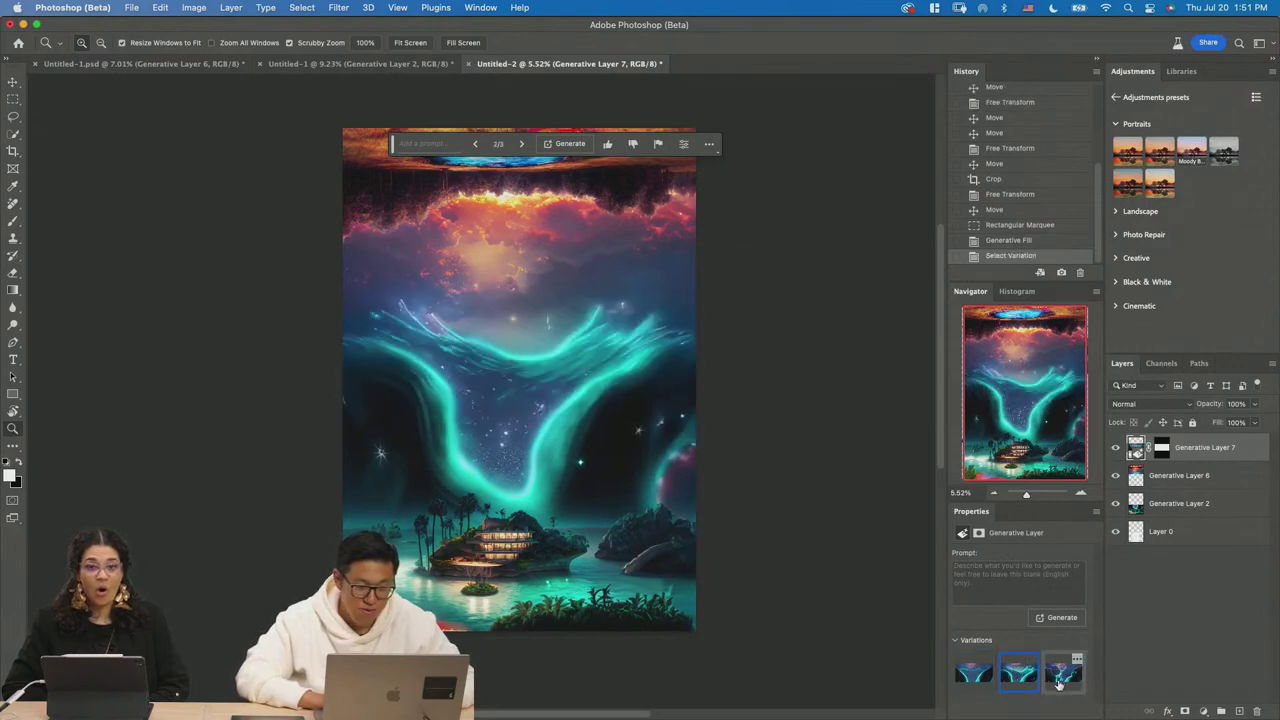
left_click(1060, 682)
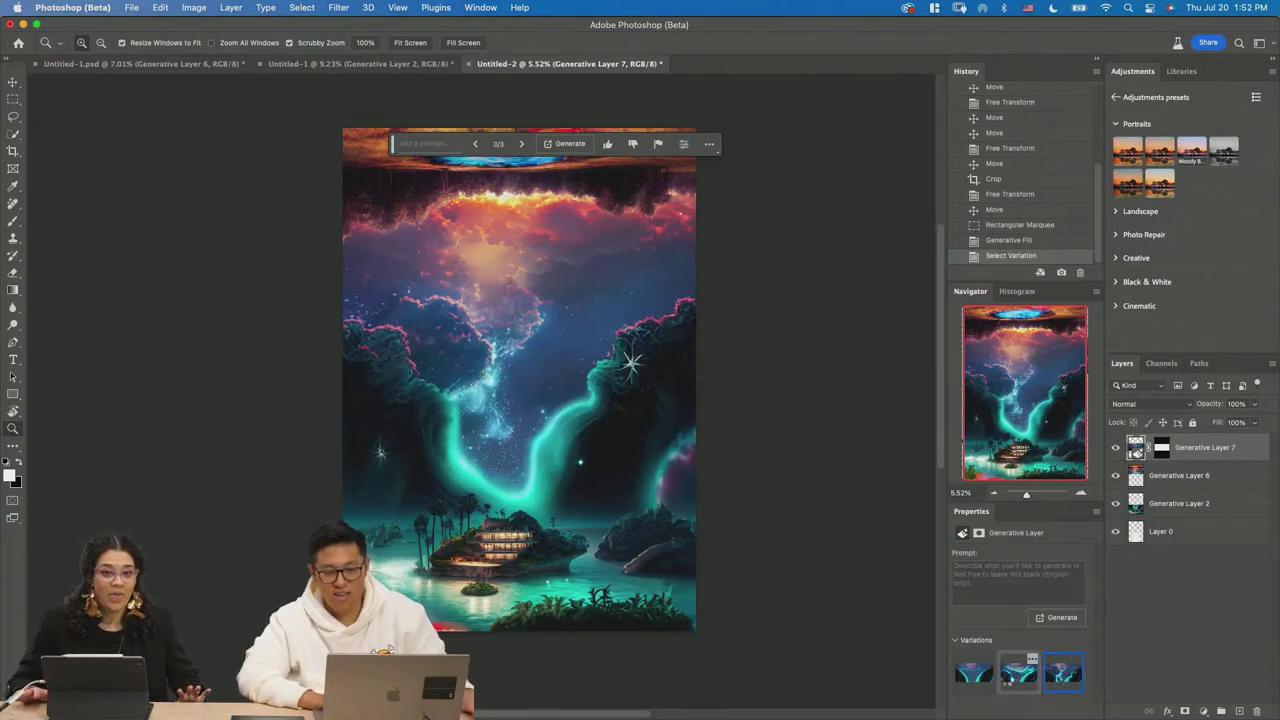
left_click(1018, 678)
left_click(1048, 683)
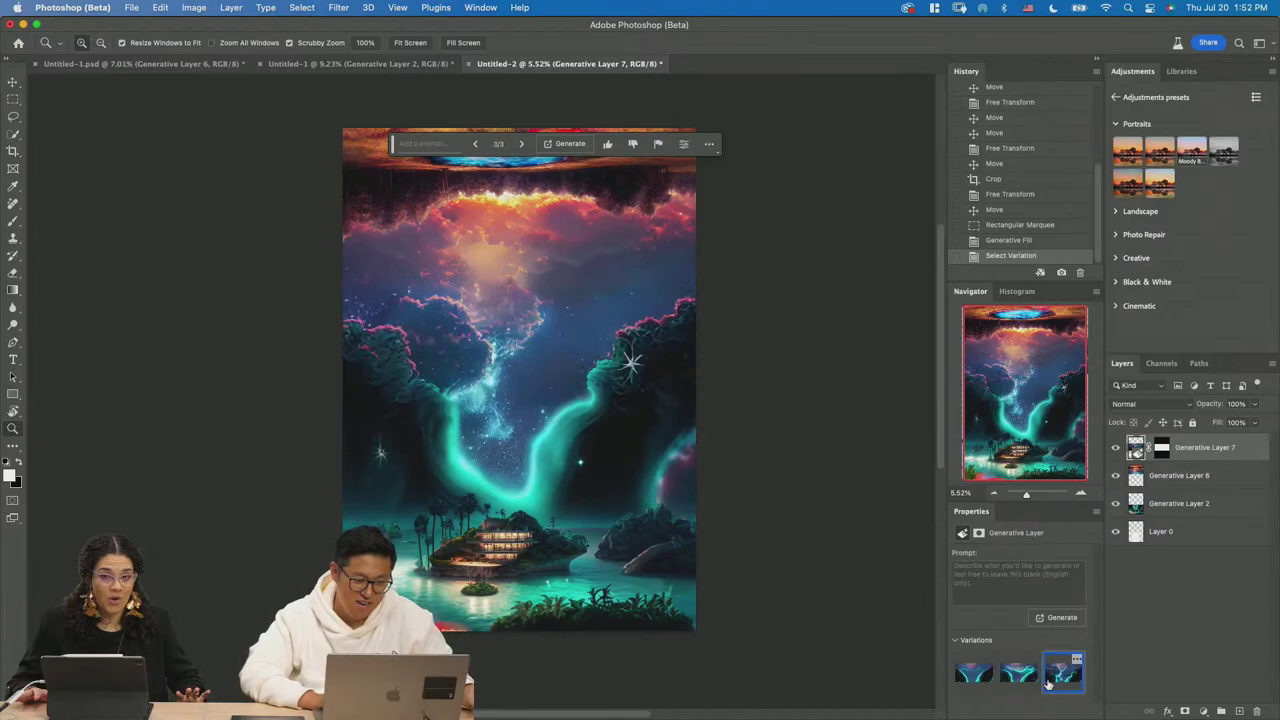
Inspect the composite with the view rotated upside down, then move the contextual task bar to below the artwork.
key("r")
left_click_drag(798, 323, 316, 404)
left_click_drag(708, 315, 331, 420)
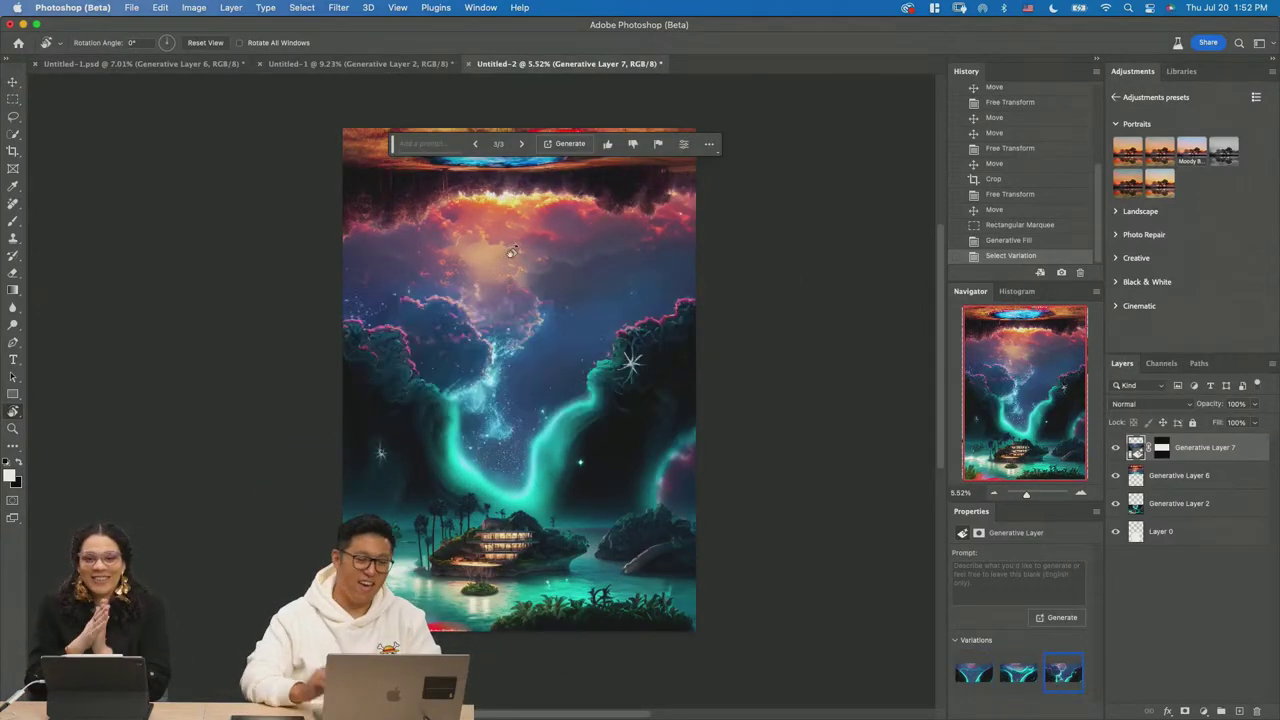
key("z")
left_click_drag(706, 302, 679, 302)
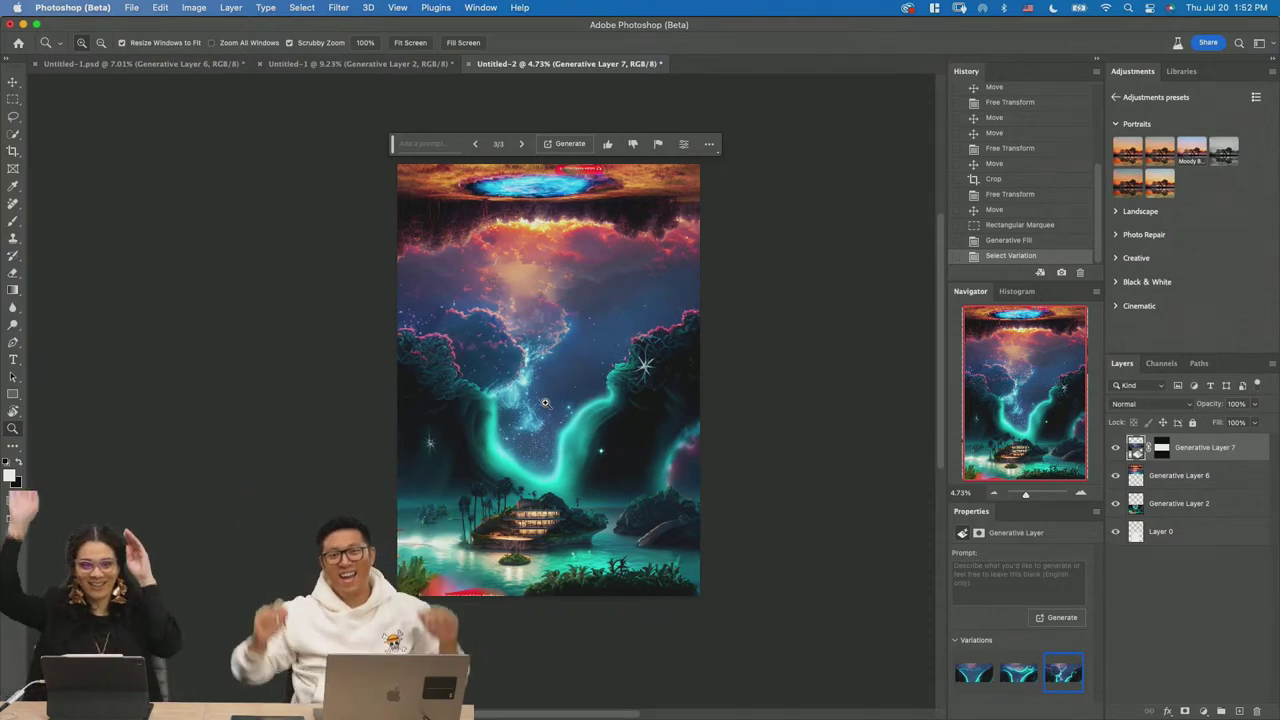
left_click(597, 373)
left_click_drag(393, 147, 387, 669)
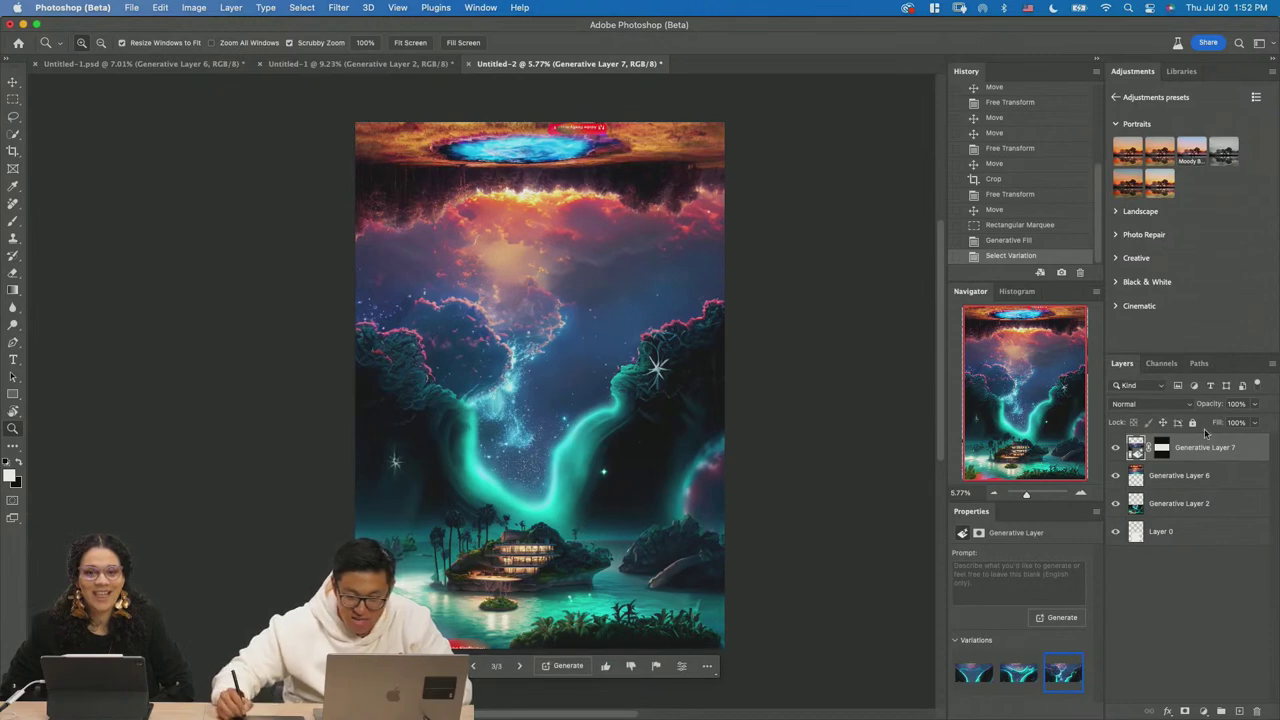
Copy the lassoed Adobe Firefly label area from Untitled-1, paste it into Untitled-2 and move it to the canvas's bottom edge.
left_click(342, 64)
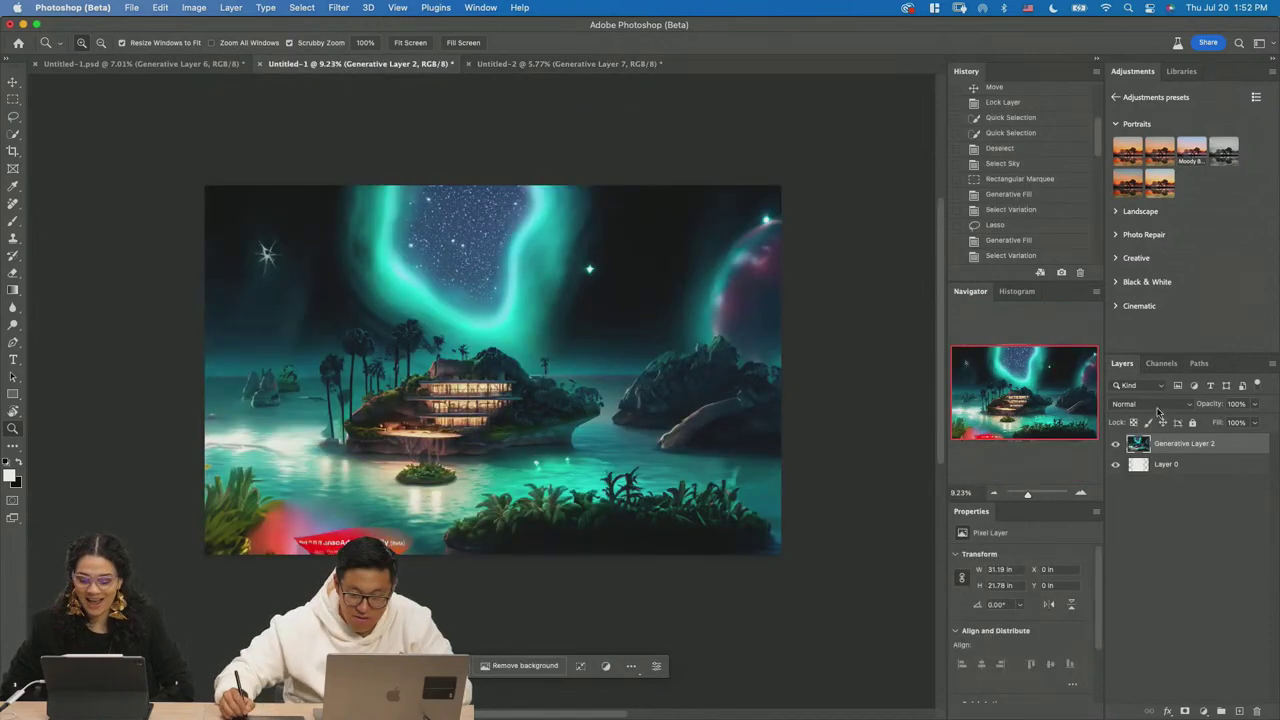
key("l")
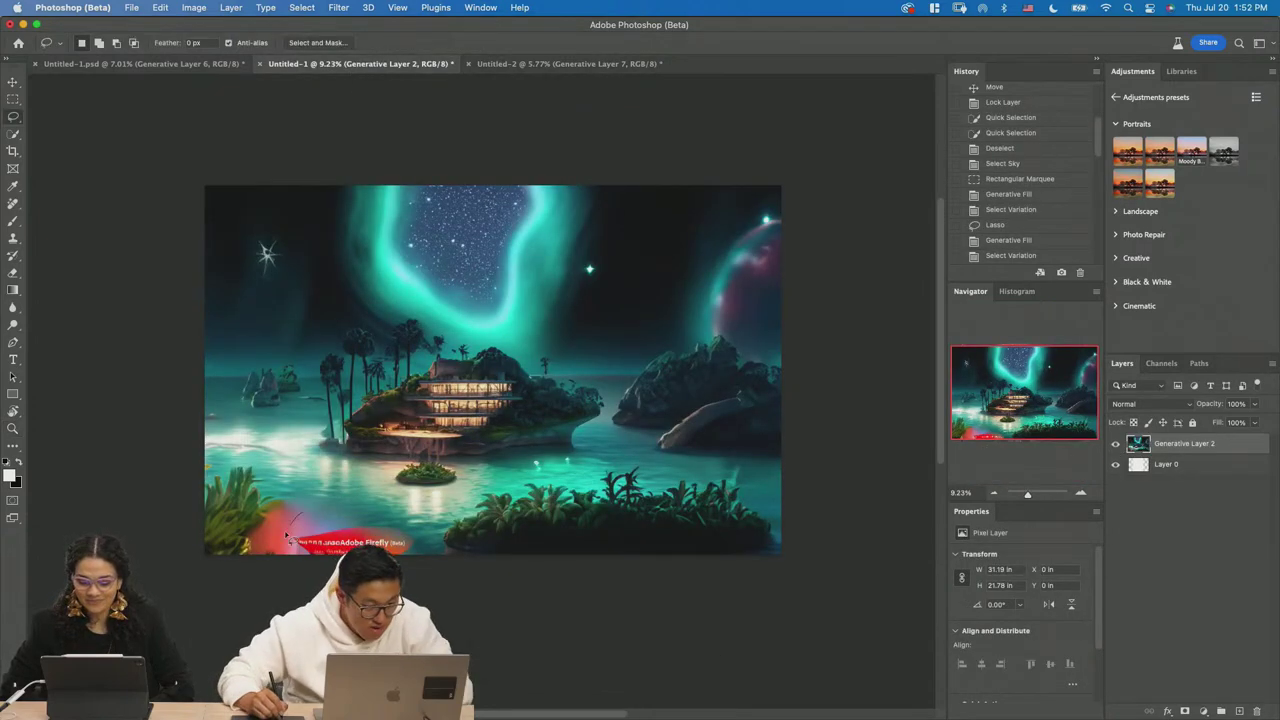
left_click(548, 64)
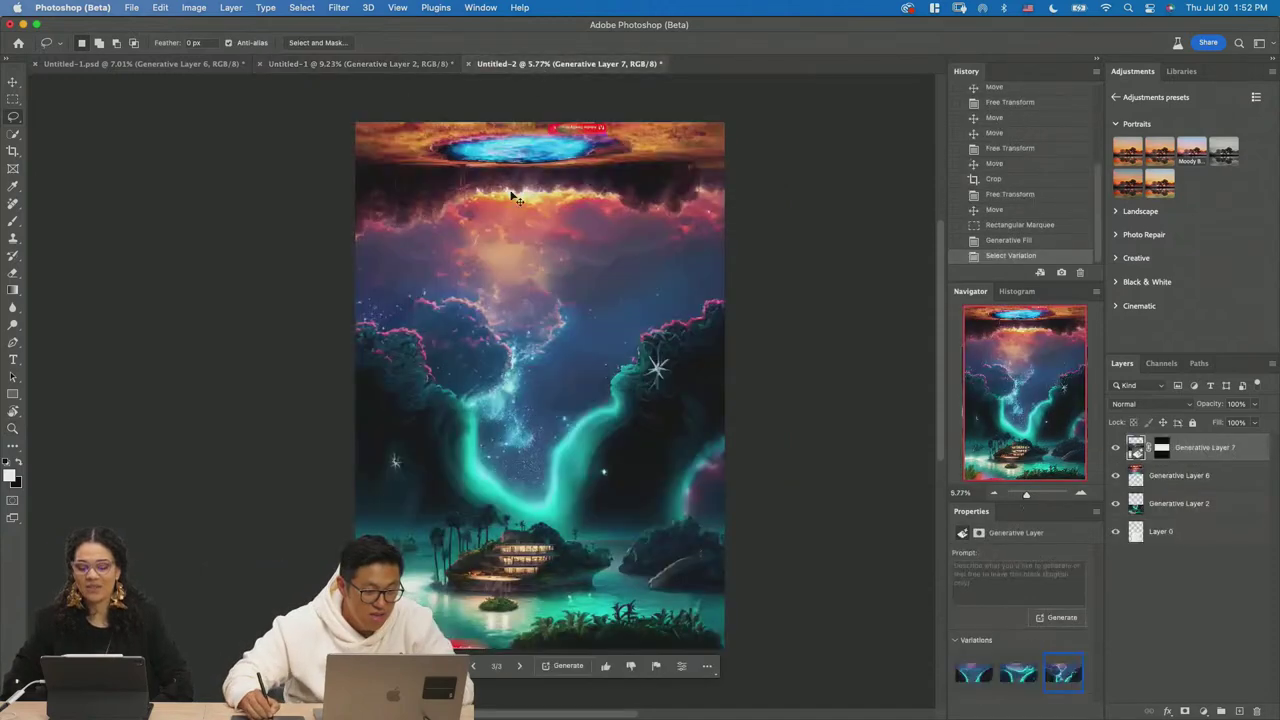
key("super+v")
key("v")
left_click_drag(520, 388, 456, 638)
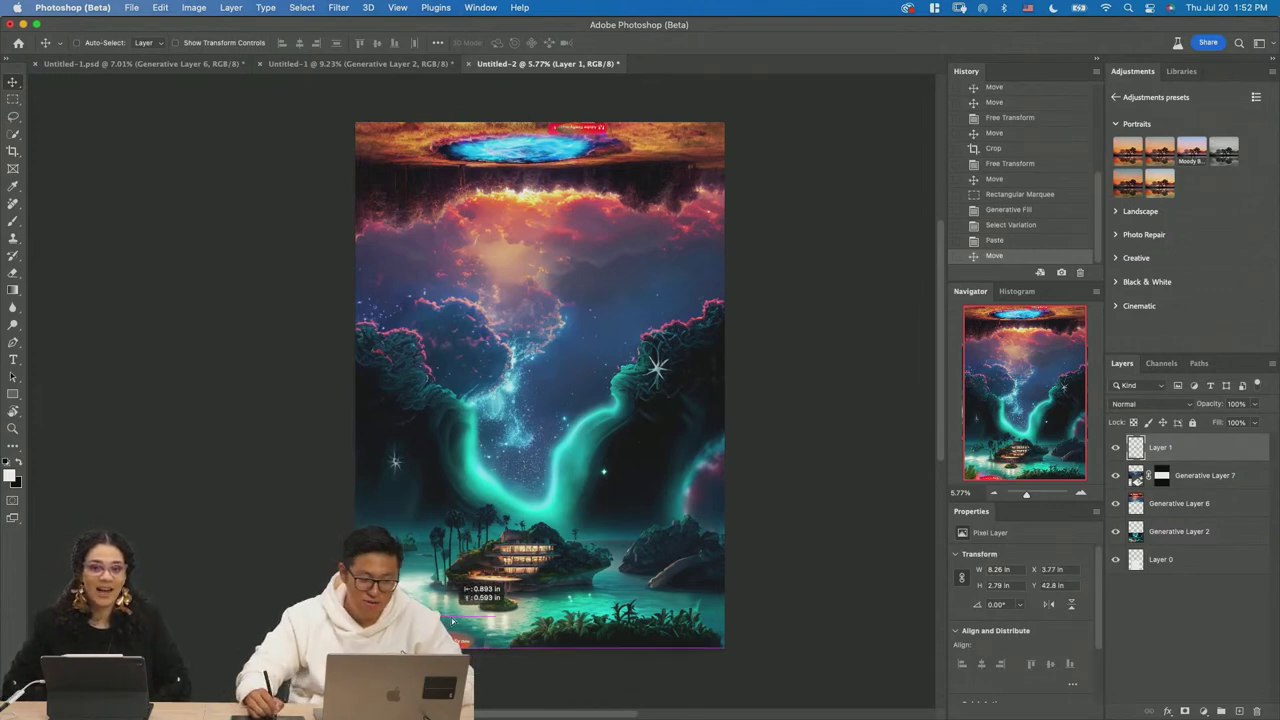
Undo the pasted label's last move and place it at the canvas's bottom-left corner instead.
key("super+z")
scroll(560, 430, "up", 5)
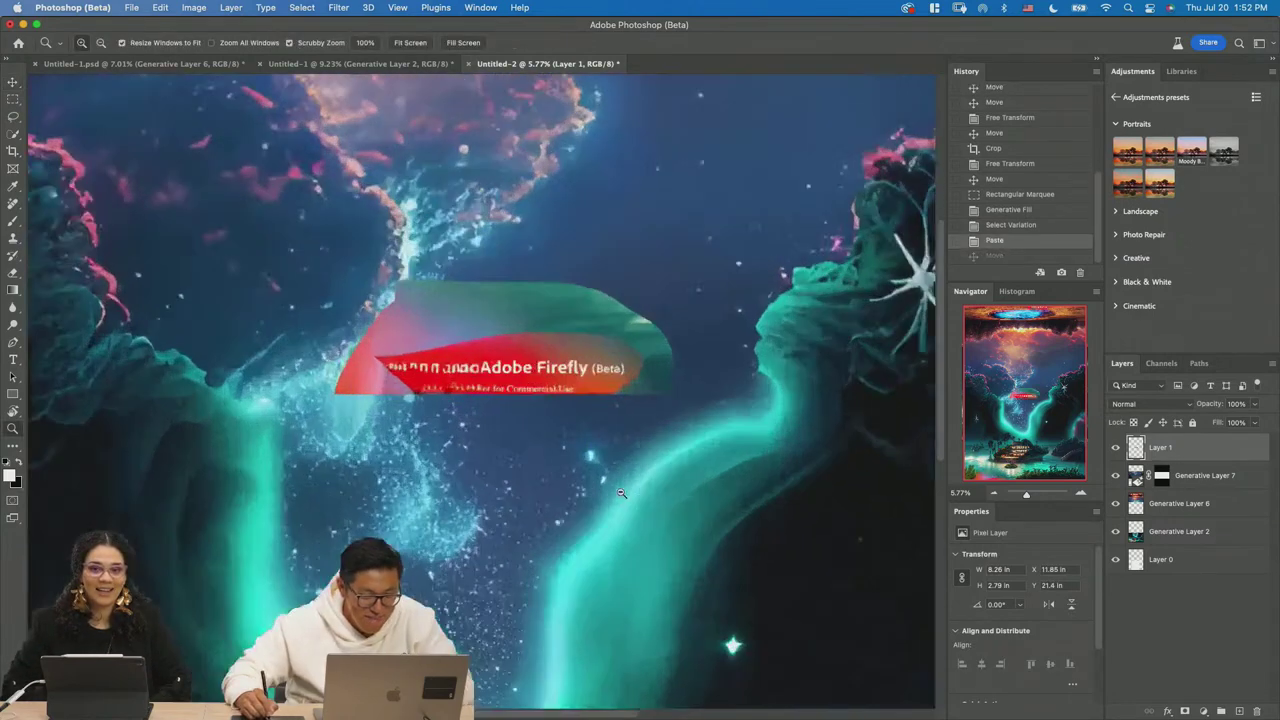
scroll(540, 400, "down", 5)
left_click_drag(537, 398, 372, 648)
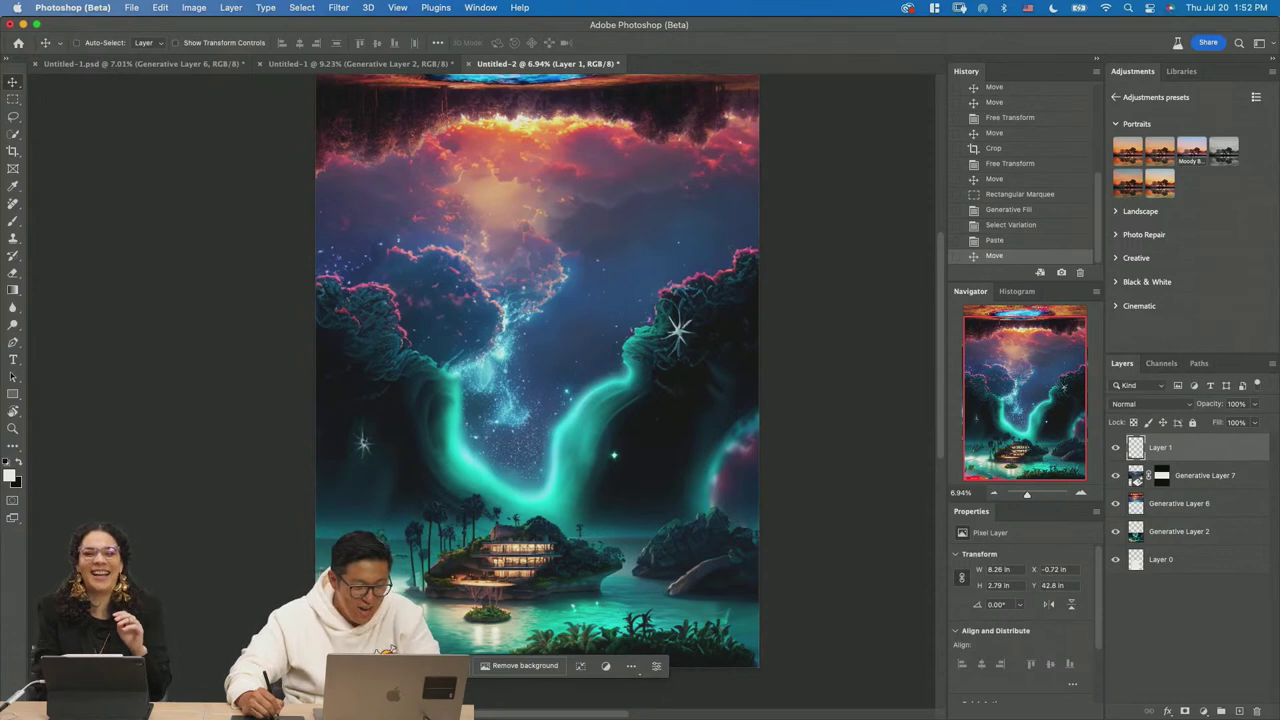
Check the pasted label up close, then widen the canvas equally on both sides to about 55.5 in with the Crop tool.
key("z")
left_click_drag(430, 537, 458, 524)
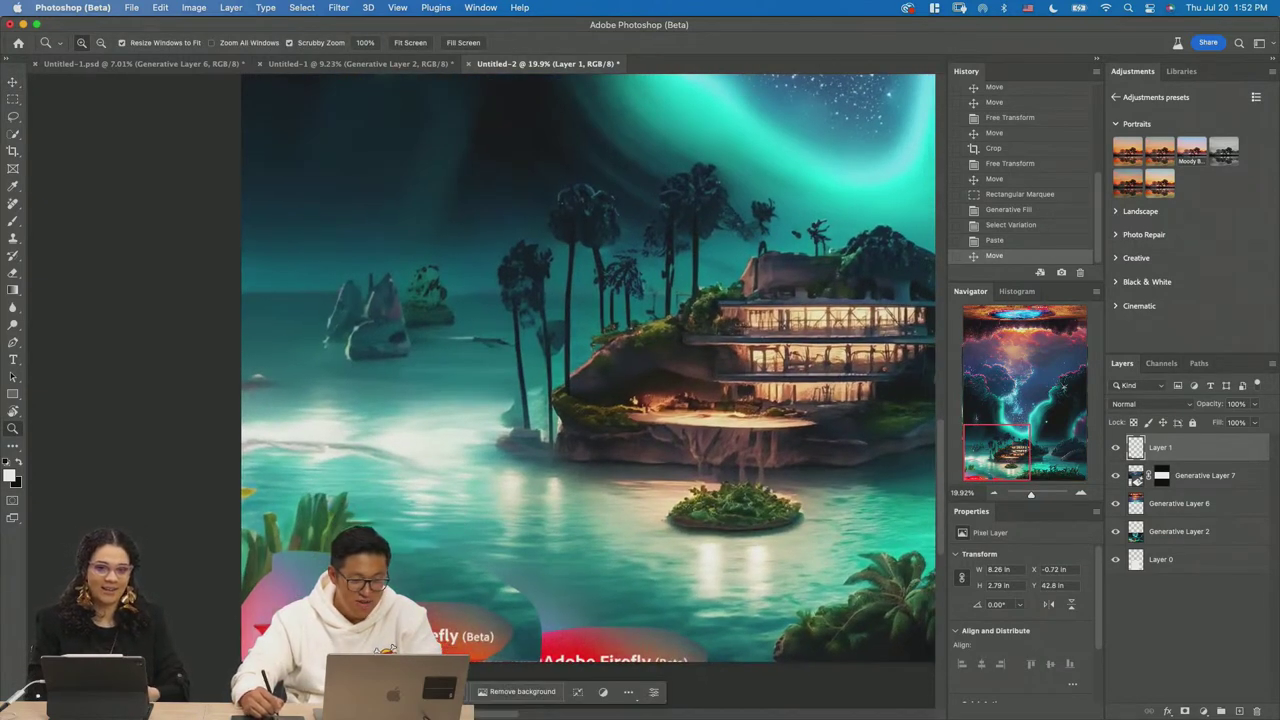
left_click_drag(494, 604, 448, 598)
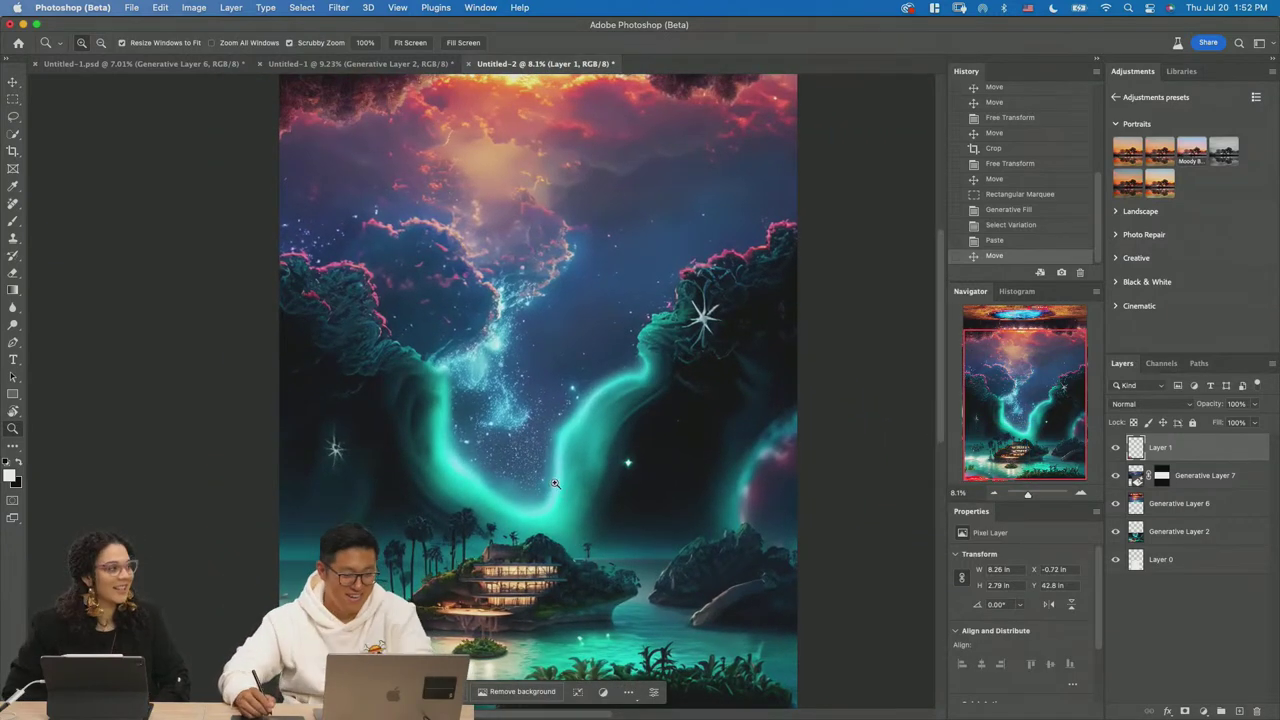
left_click_drag(543, 414, 490, 411)
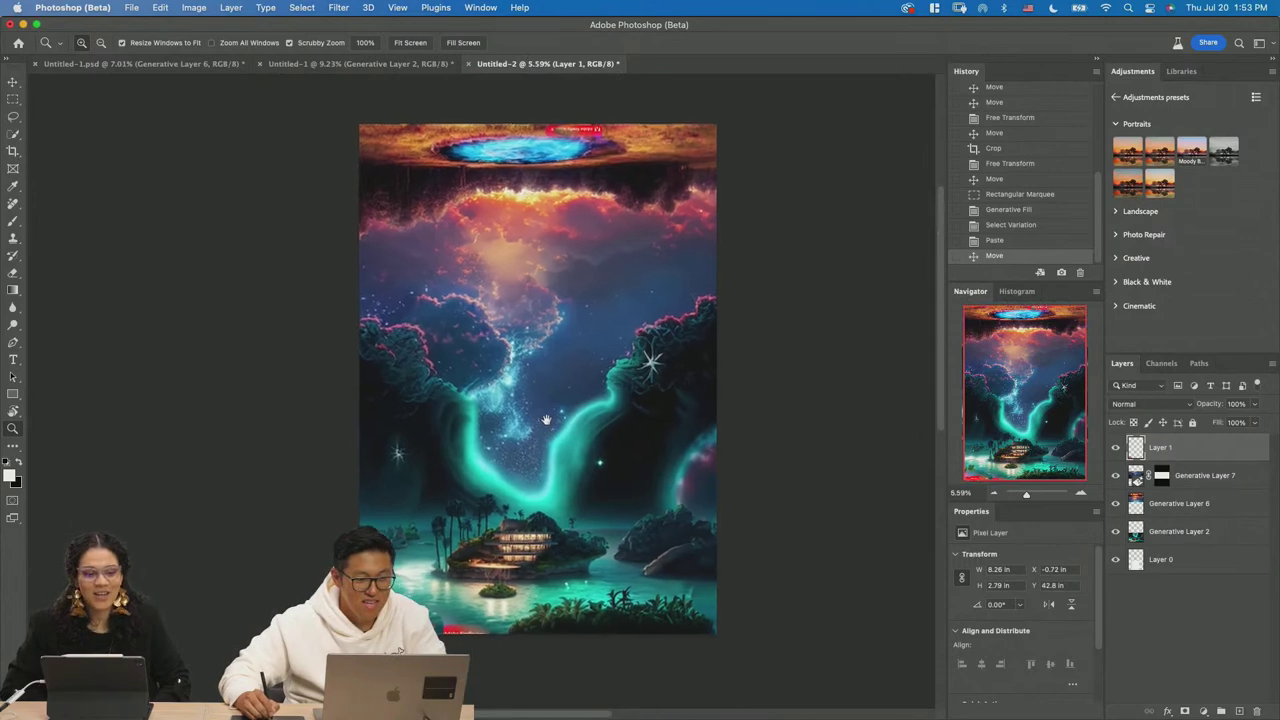
left_click_drag(597, 462, 630, 450)
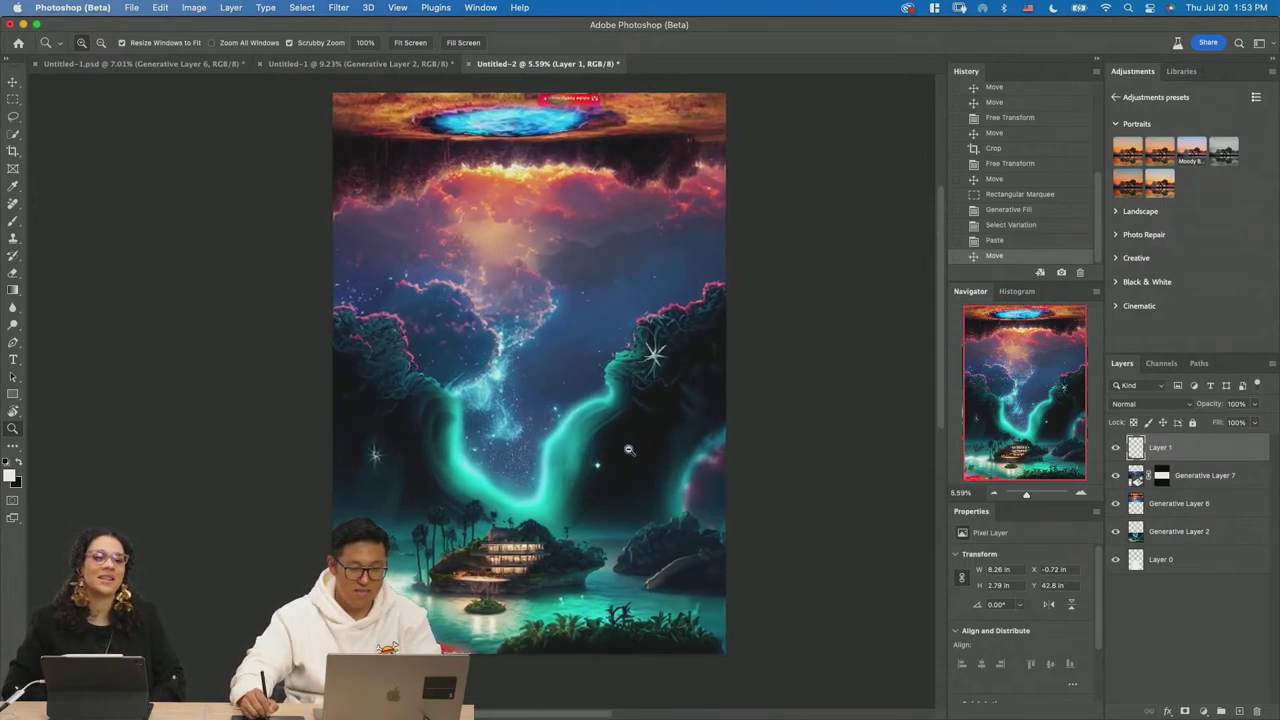
left_click_drag(609, 341, 594, 345)
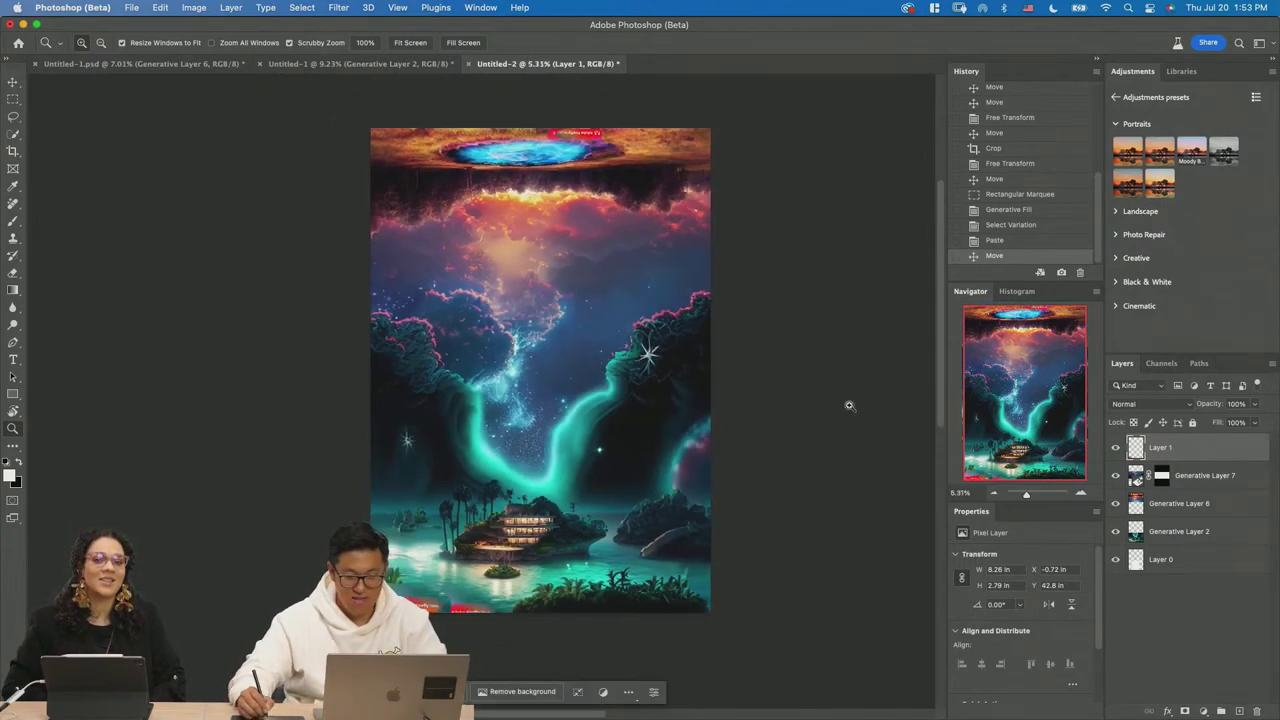
key("c")
left_click_drag(369, 372, 310, 372)
left_click_drag(773, 372, 837, 372)
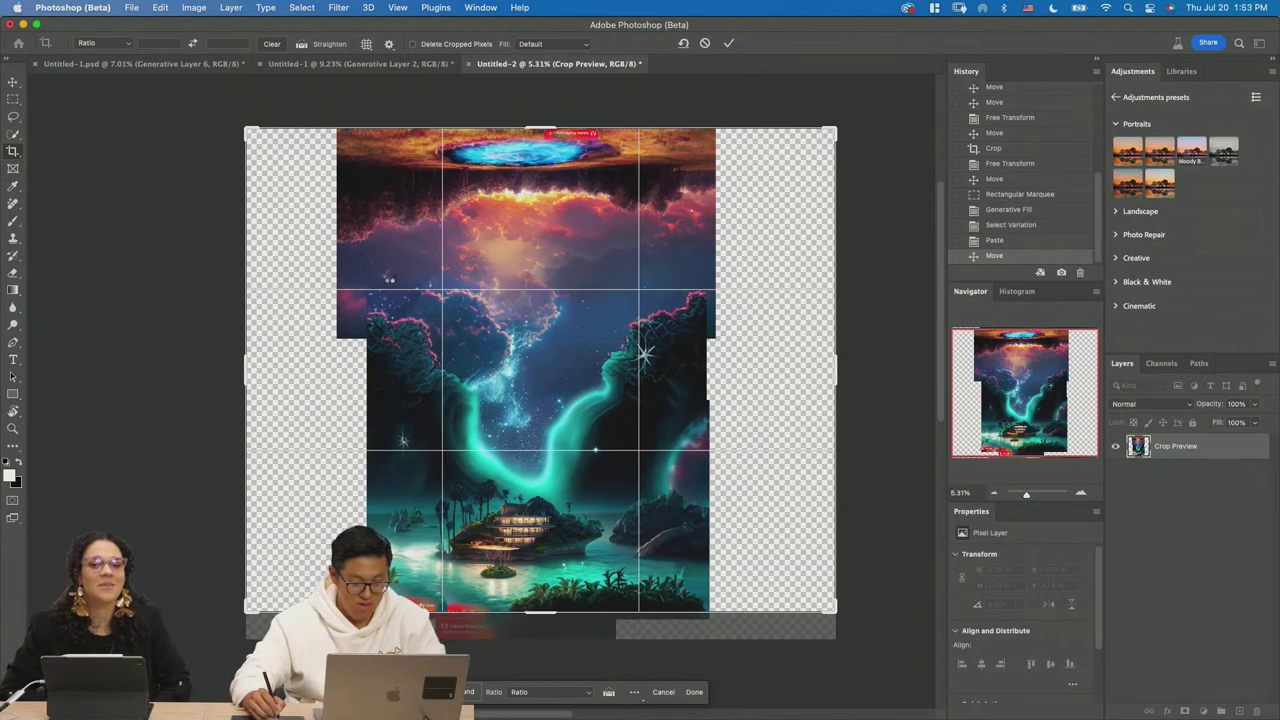
key("Return")
Select full-height rectangles over both empty side areas, each overlapping the edges of the artwork.
key("m")
left_click_drag(245, 128, 394, 610)
left_click_drag(834, 610, 680, 117)
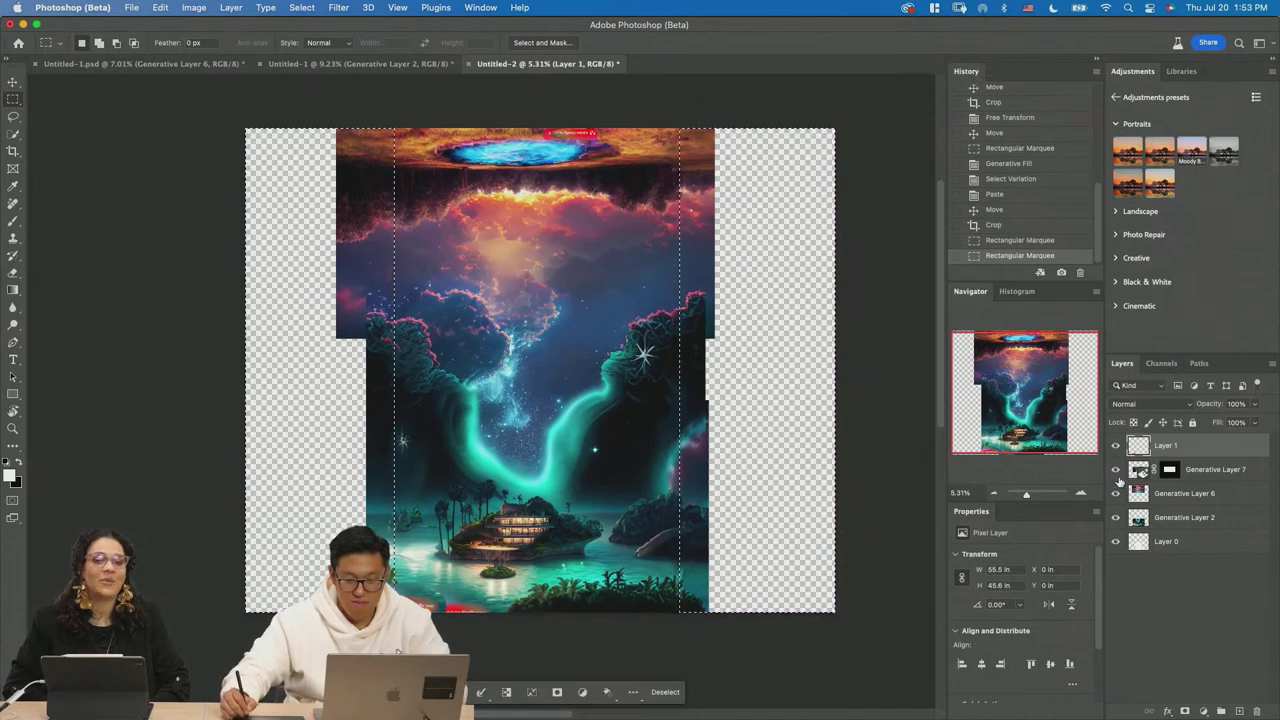
Toggle the visibility of the generated transition and pool scene layers to check them, and hide the pasted label layer.
left_click(1116, 470)
left_click(1116, 471)
left_click(1116, 494)
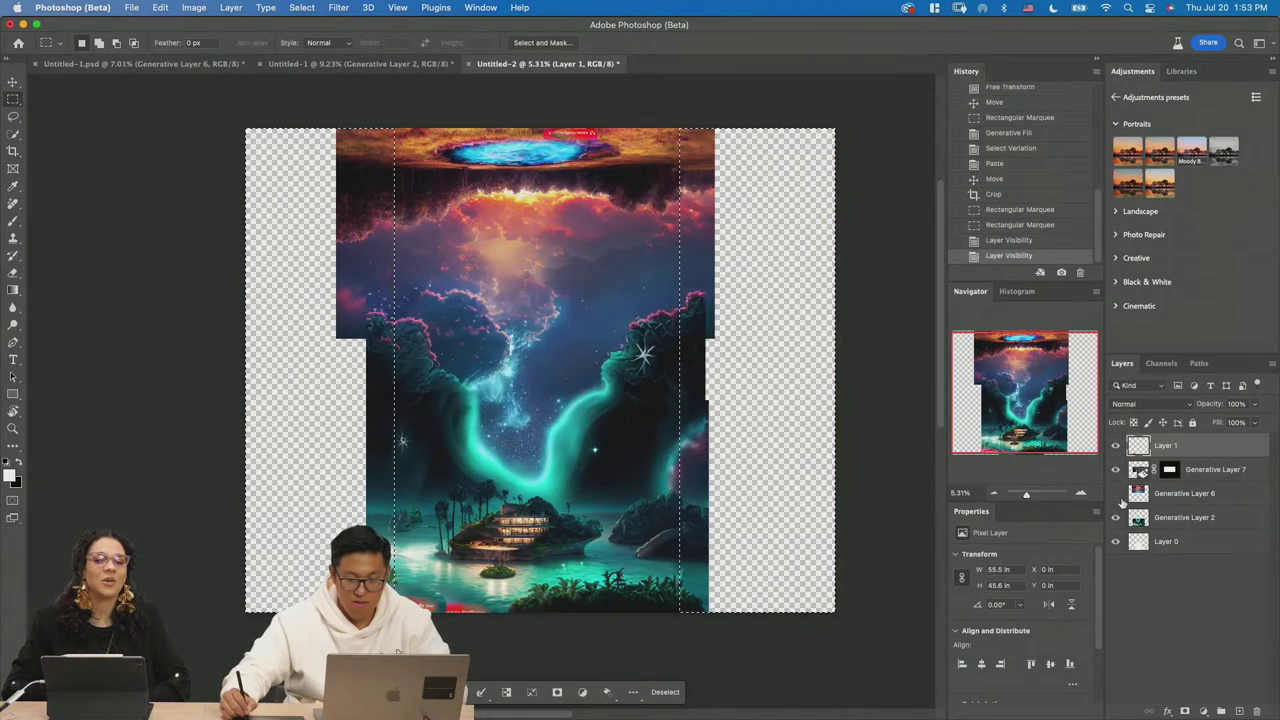
left_click(1116, 494)
left_click(1116, 470)
left_click(1116, 470)
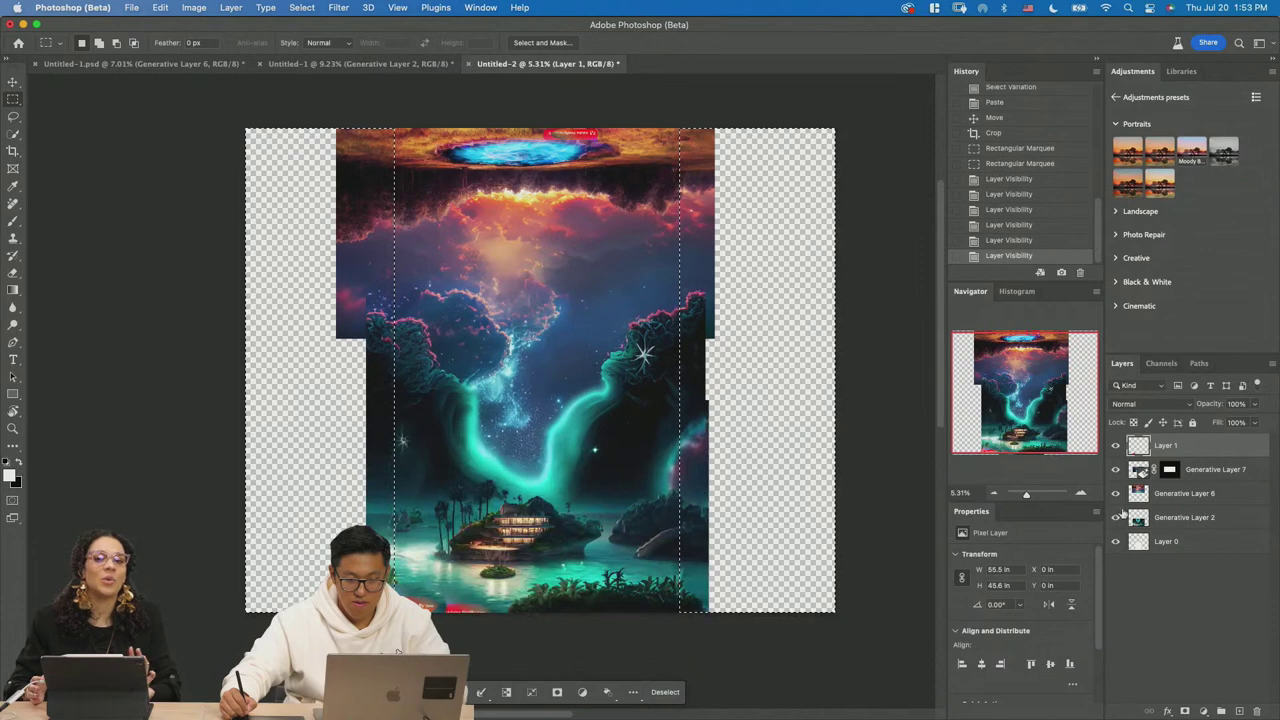
left_click(1117, 446)
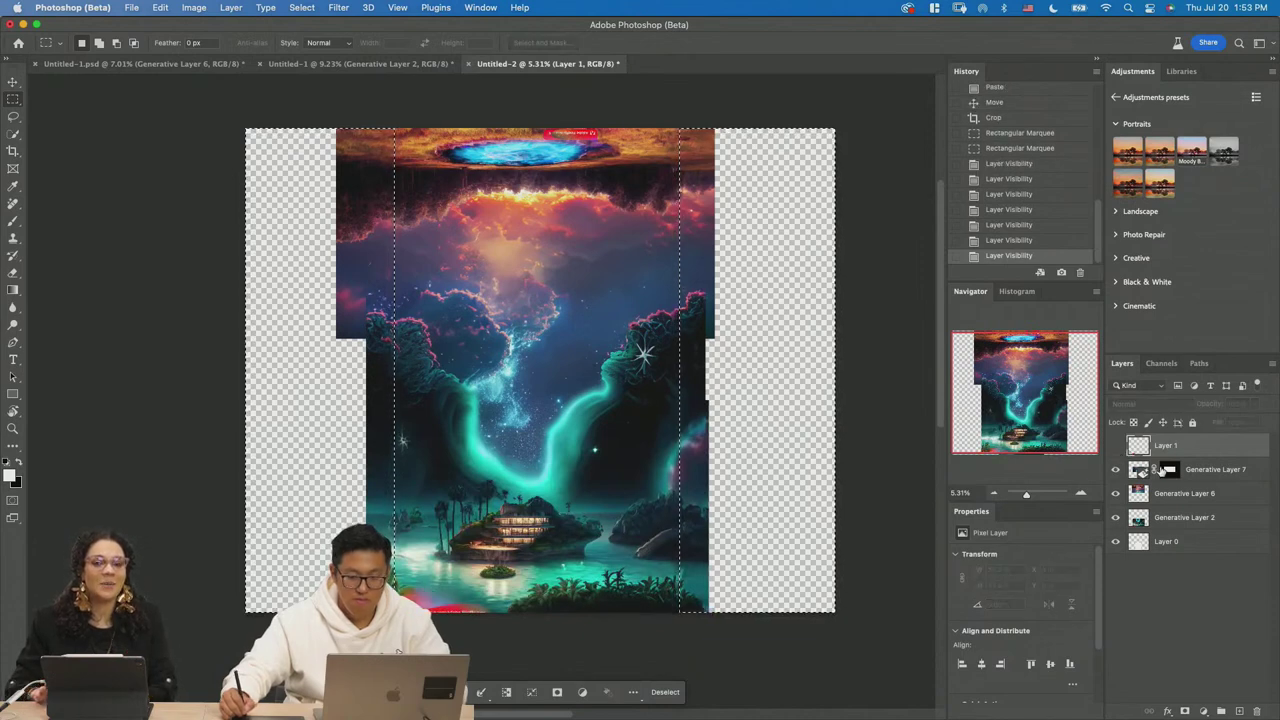
Fill both selected side areas with a promptless Generative Fill above Generative Layer 7, compare the variations and keep the second one.
left_click(1220, 474)
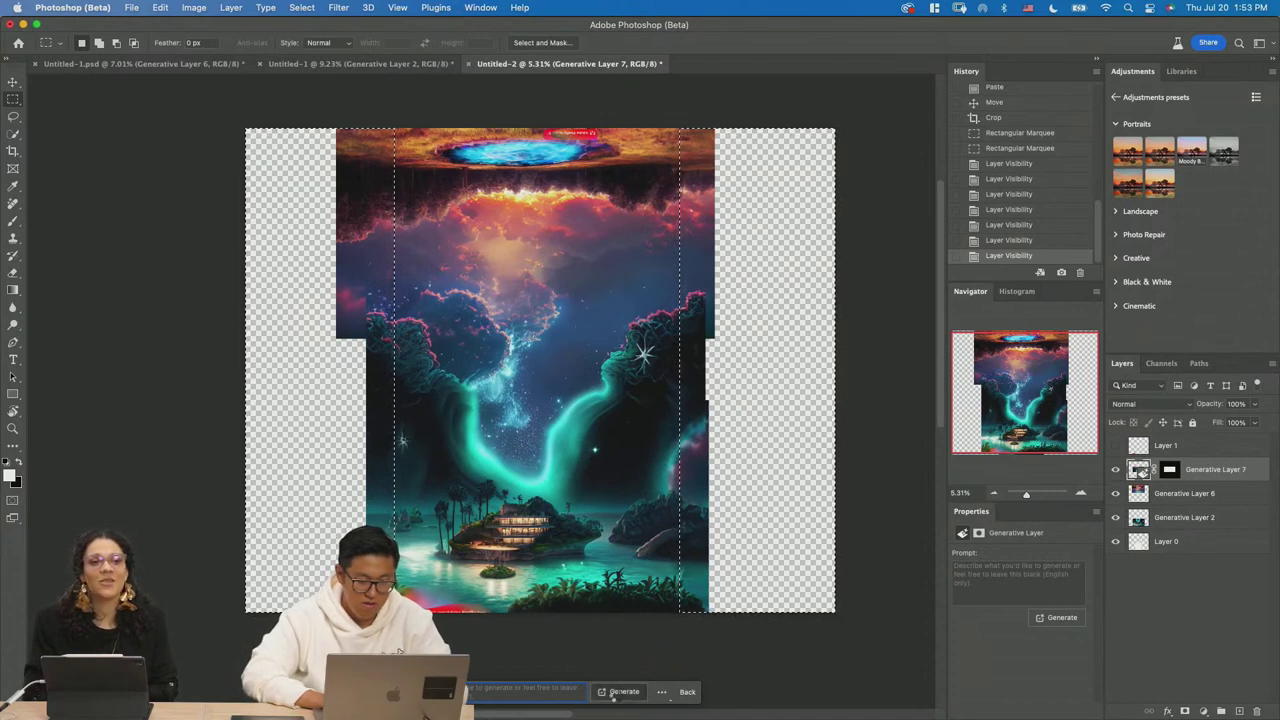
left_click(620, 692)
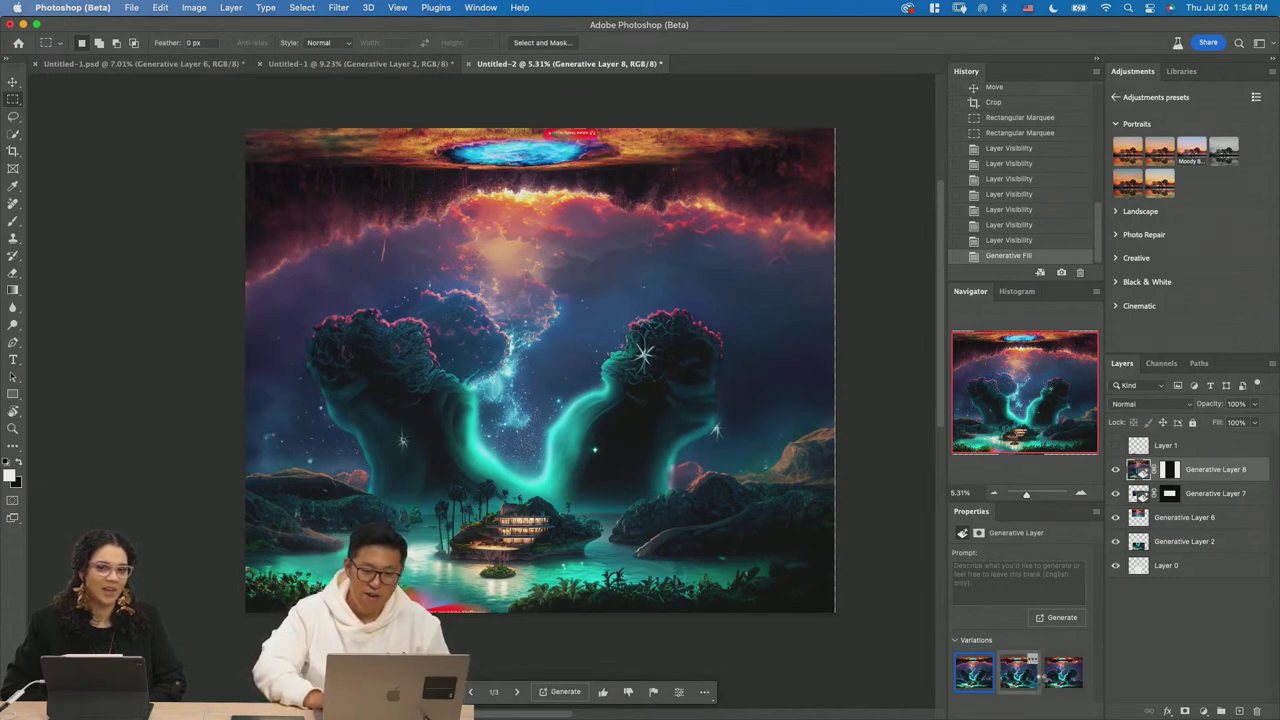
left_click(1041, 681)
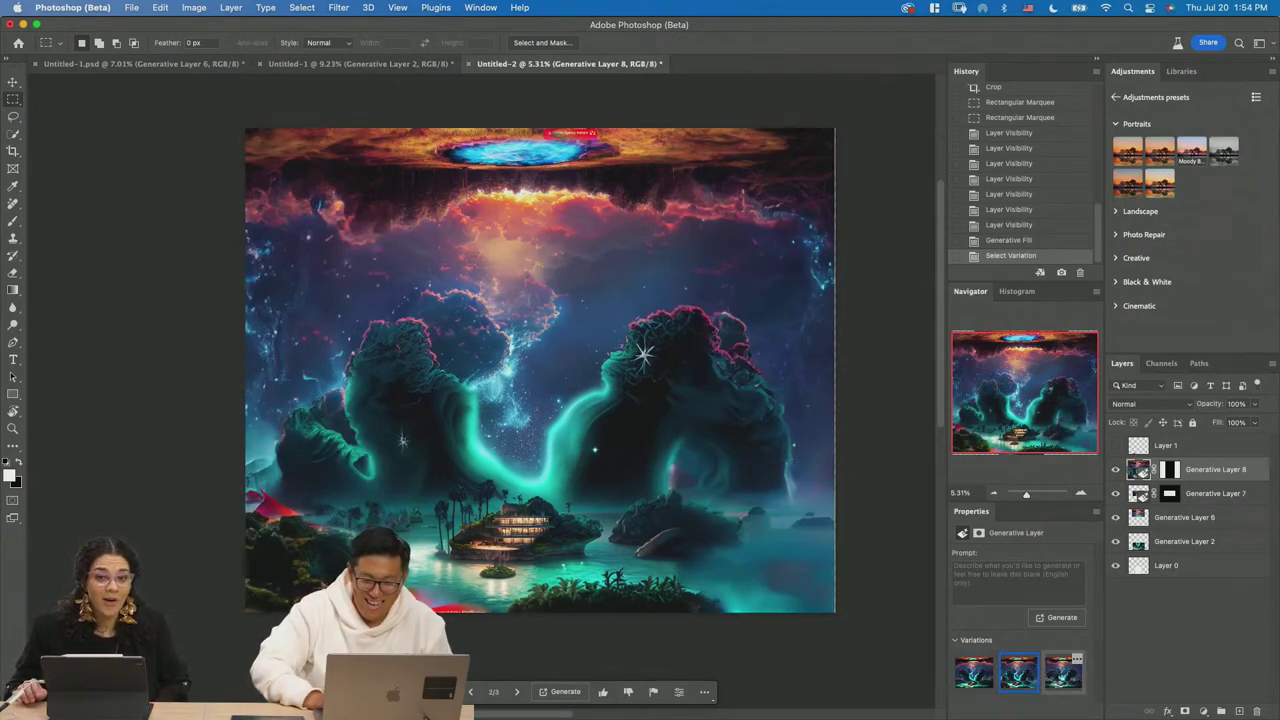
left_click(1052, 677)
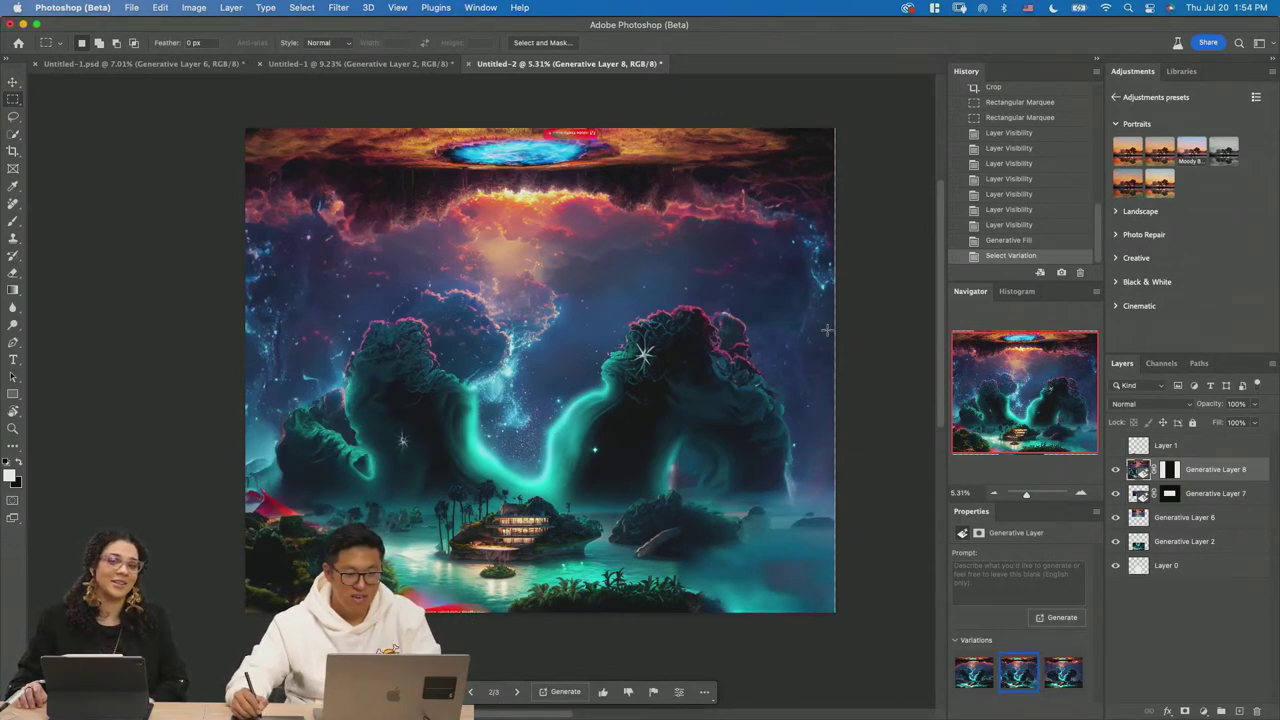
Rotate the canvas view upside down to examine the widened composite from the pool's side, then turn it upright and view it whole.
key("r")
left_click_drag(871, 340, 332, 404)
key("z")
left_click(570, 578)
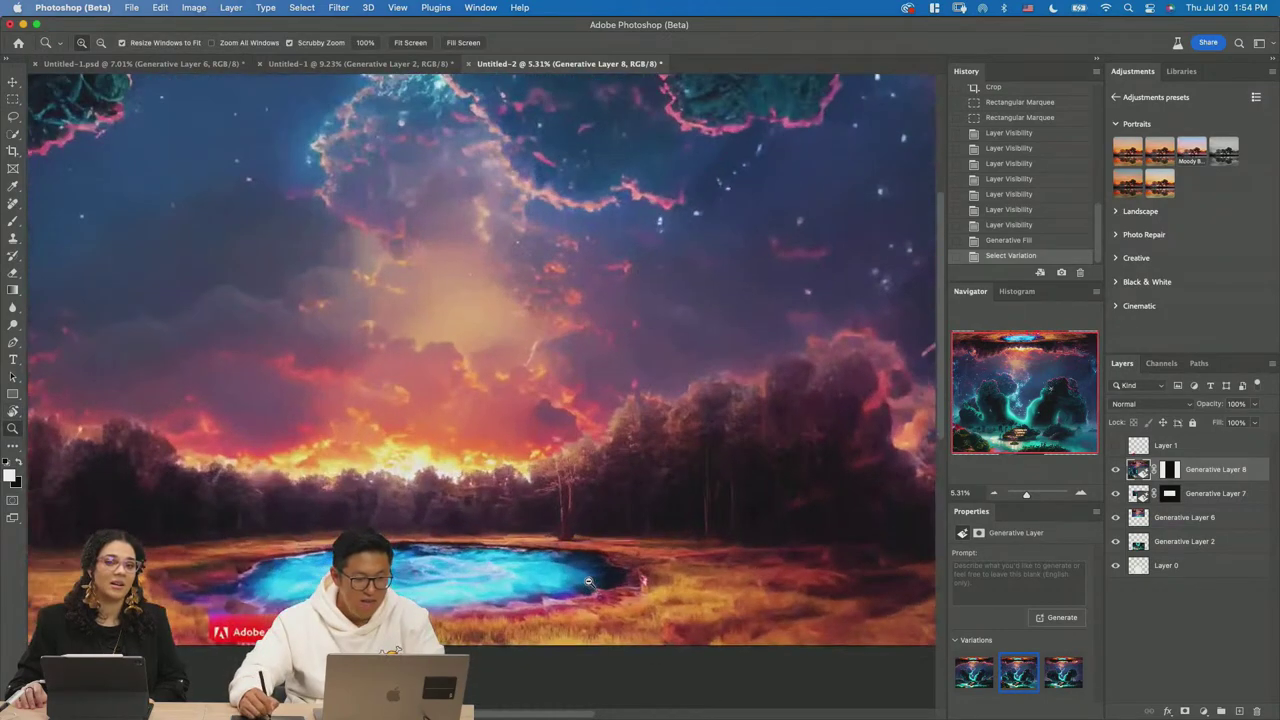
scroll(570, 560, "up", 5)
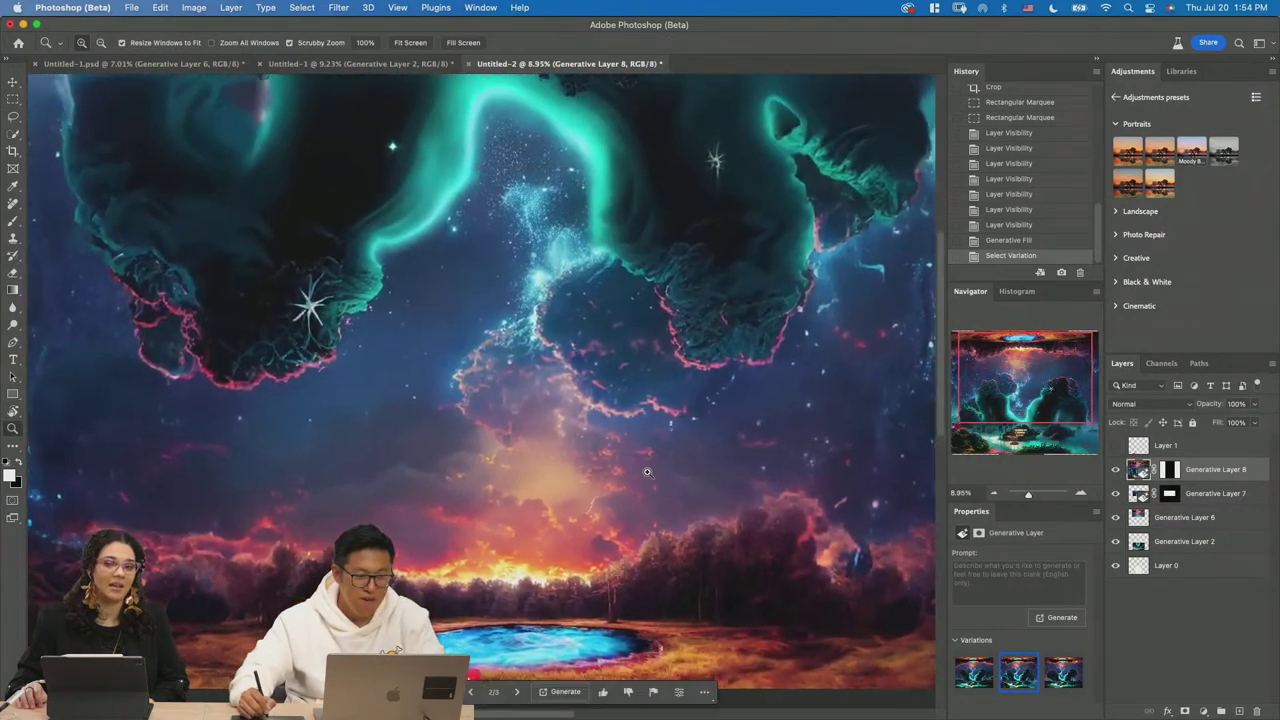
scroll(607, 486, "down", 2)
key("r")
left_click_drag(607, 486, 409, 390)
key("z")
left_click_drag(566, 359, 633, 402)
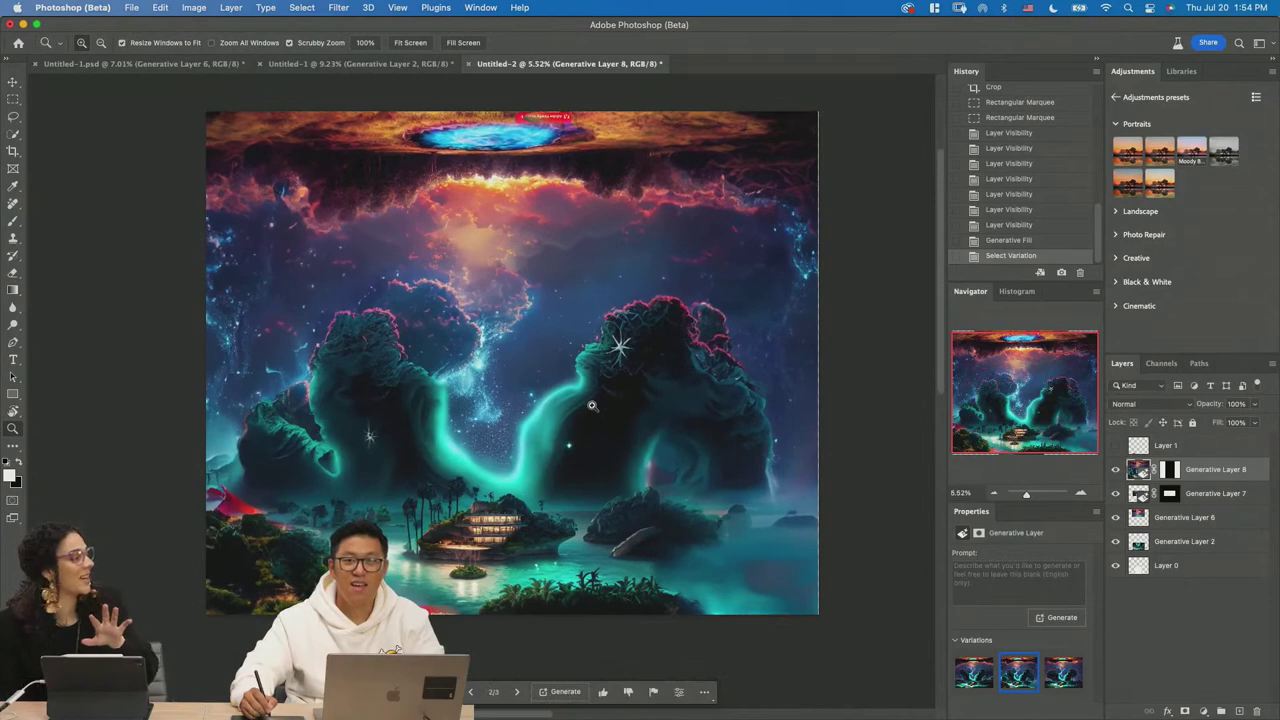
left_click_drag(557, 432, 540, 392)
left_click_drag(616, 385, 642, 393)
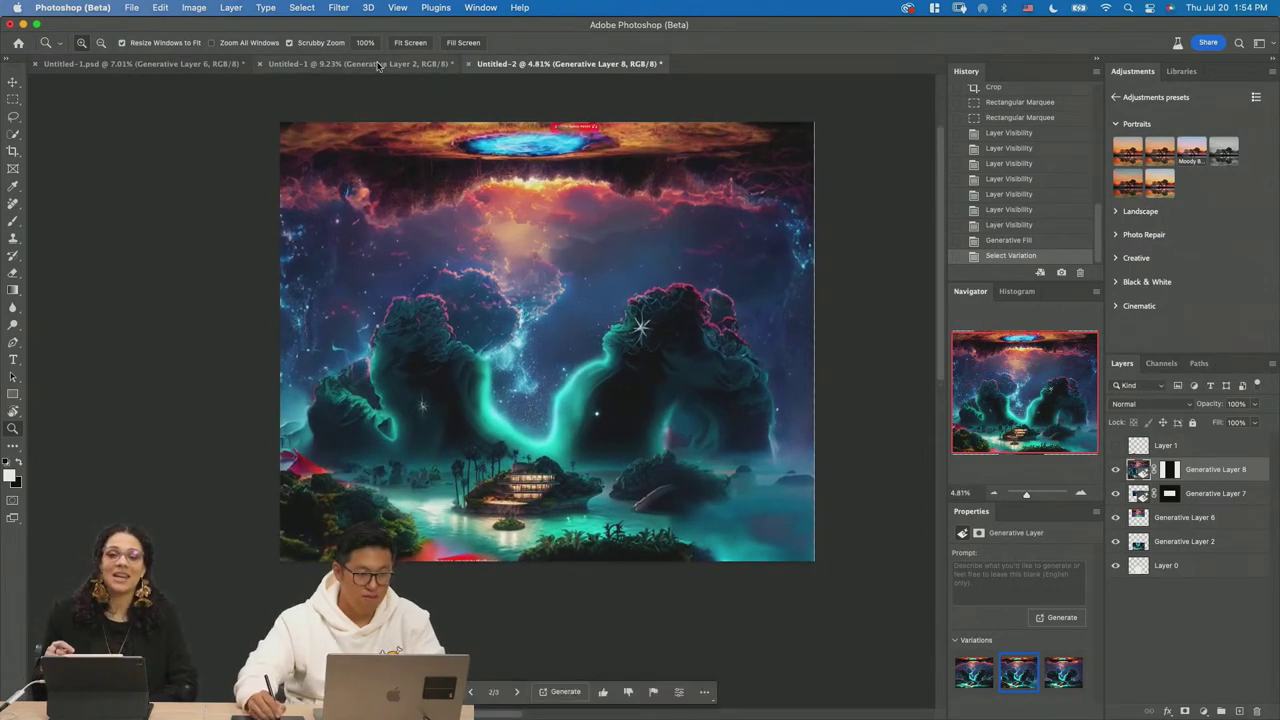
Switch to the villa document Untitled-1 and step its history back to the first Free Transform state to view the original image.
left_click(388, 64)
scroll(1020, 180, "up", 5)
left_click(1010, 119)
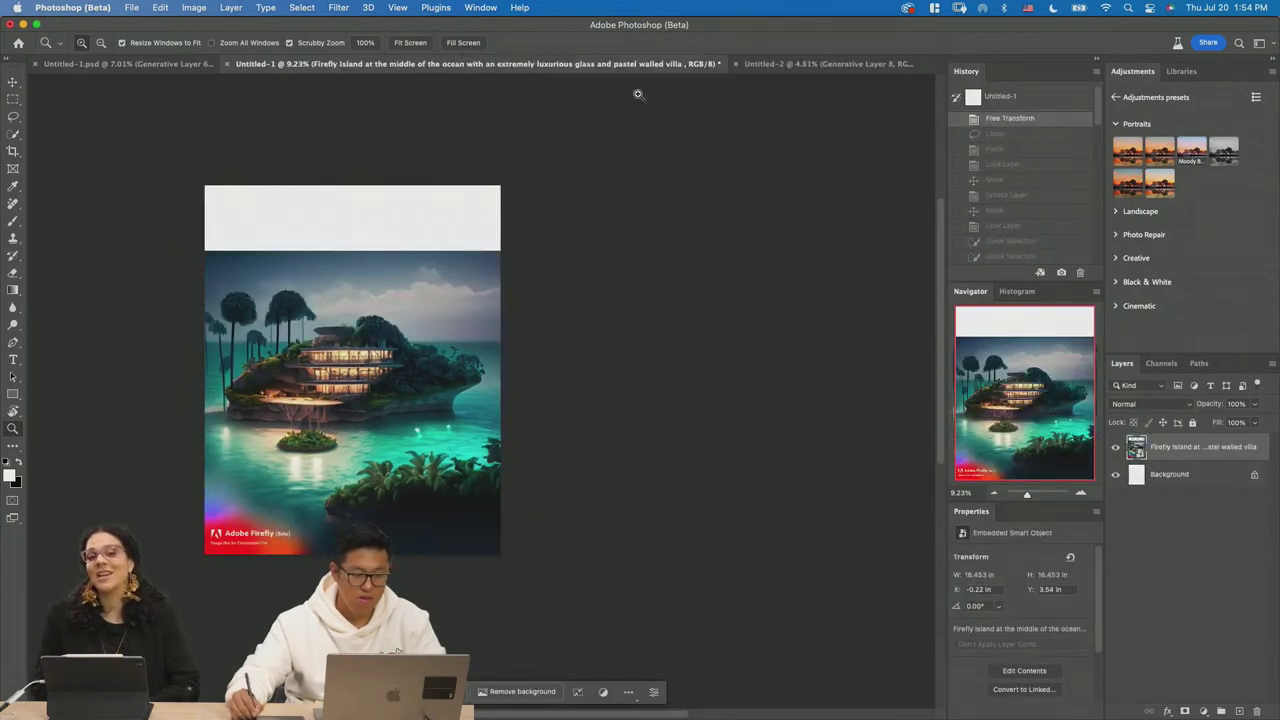
In the pool document Untitled-1.psd, view the initial snapshot from the history, then restore the latest Merge Visible state.
left_click(150, 63)
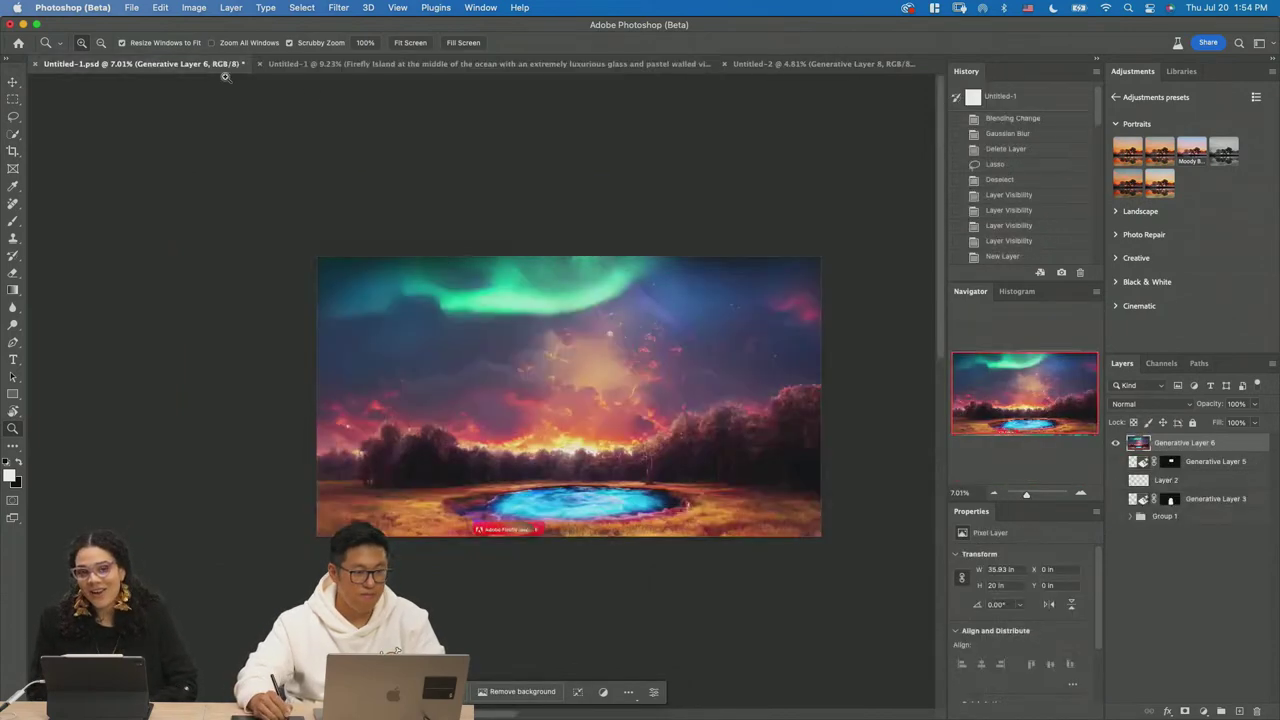
left_click(1020, 120)
left_click(1020, 100)
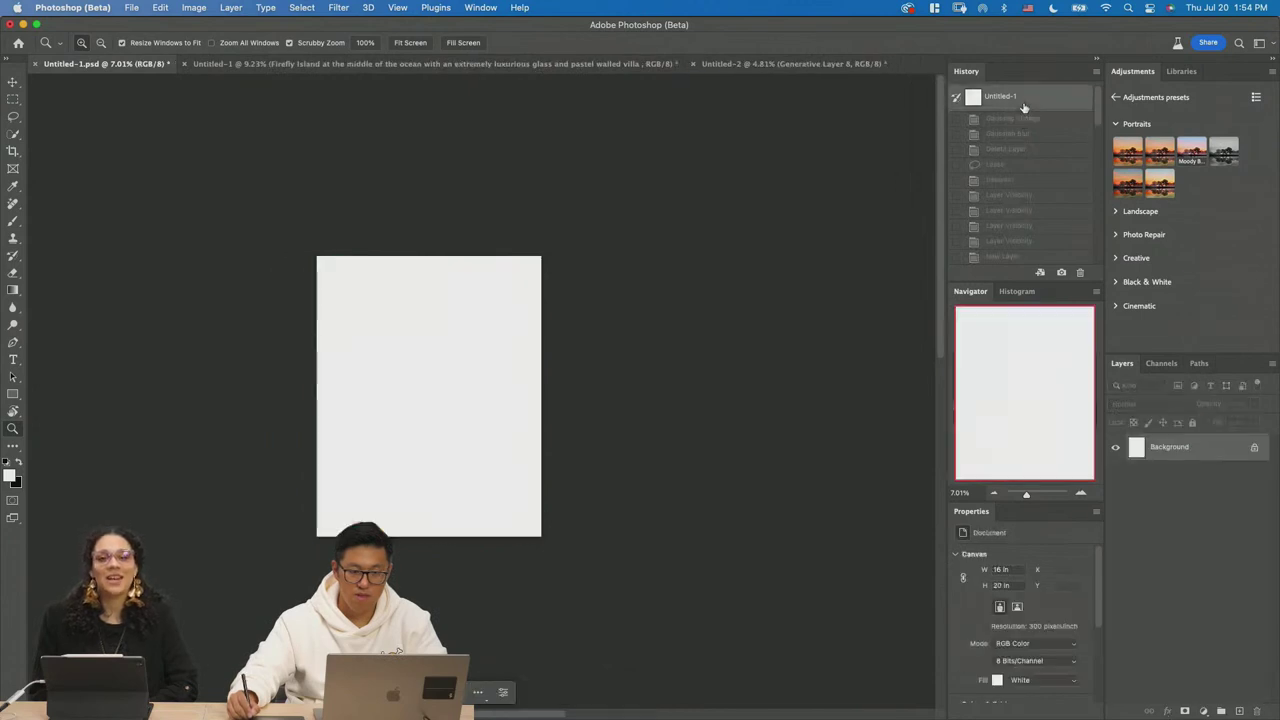
left_click(1020, 117)
scroll(1020, 200, "down", 5)
left_click(1018, 255)
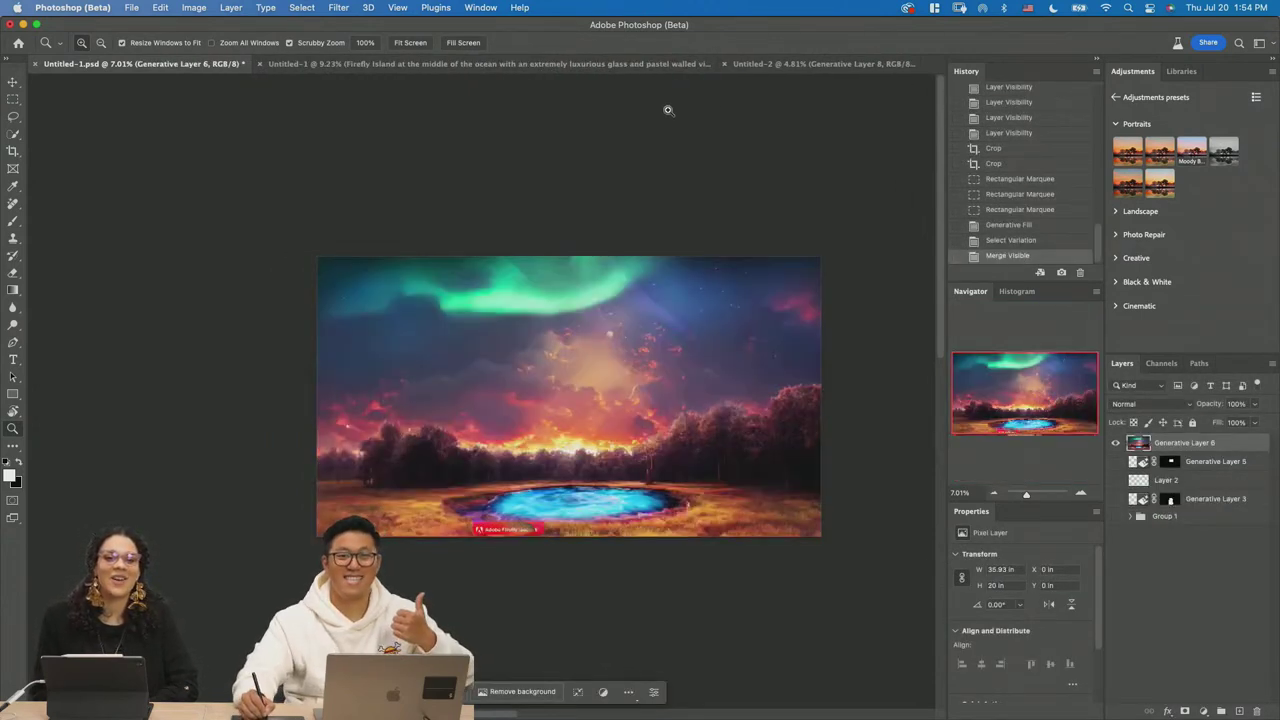
Restore the villa document to its latest Lasso history state, then return to the Untitled-2 composite and view it whole.
left_click(618, 66)
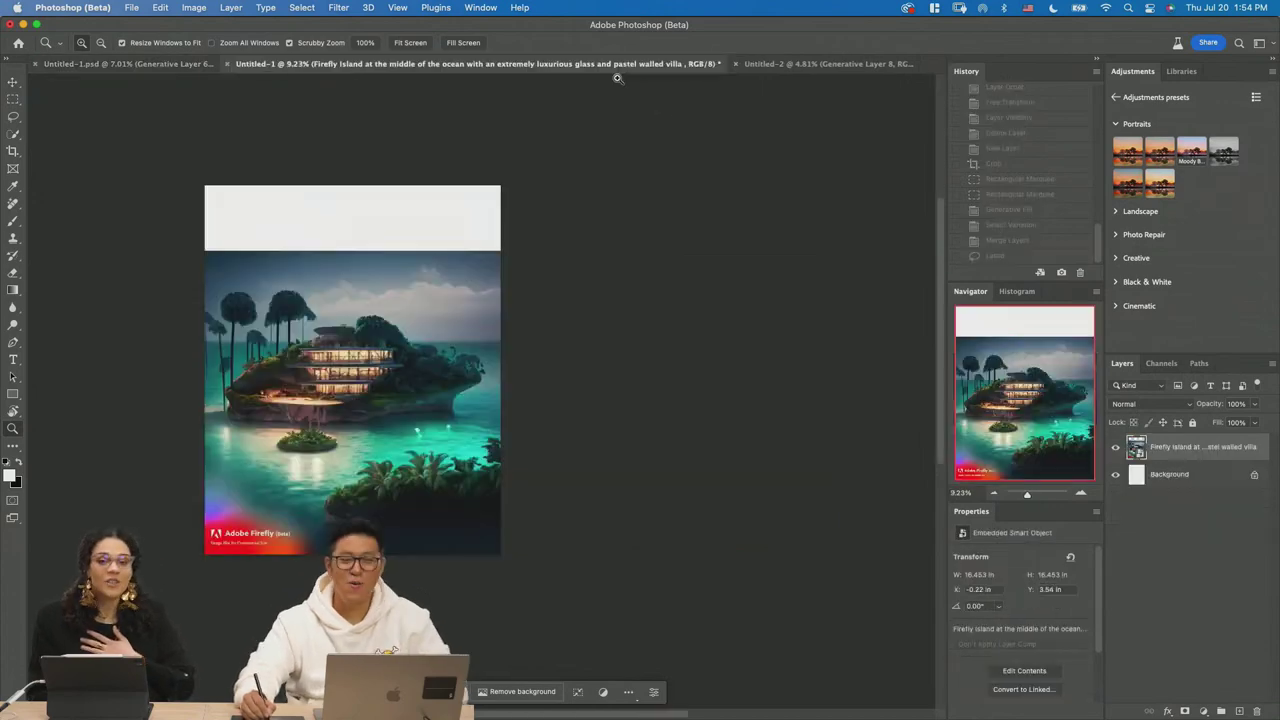
left_click(1020, 256)
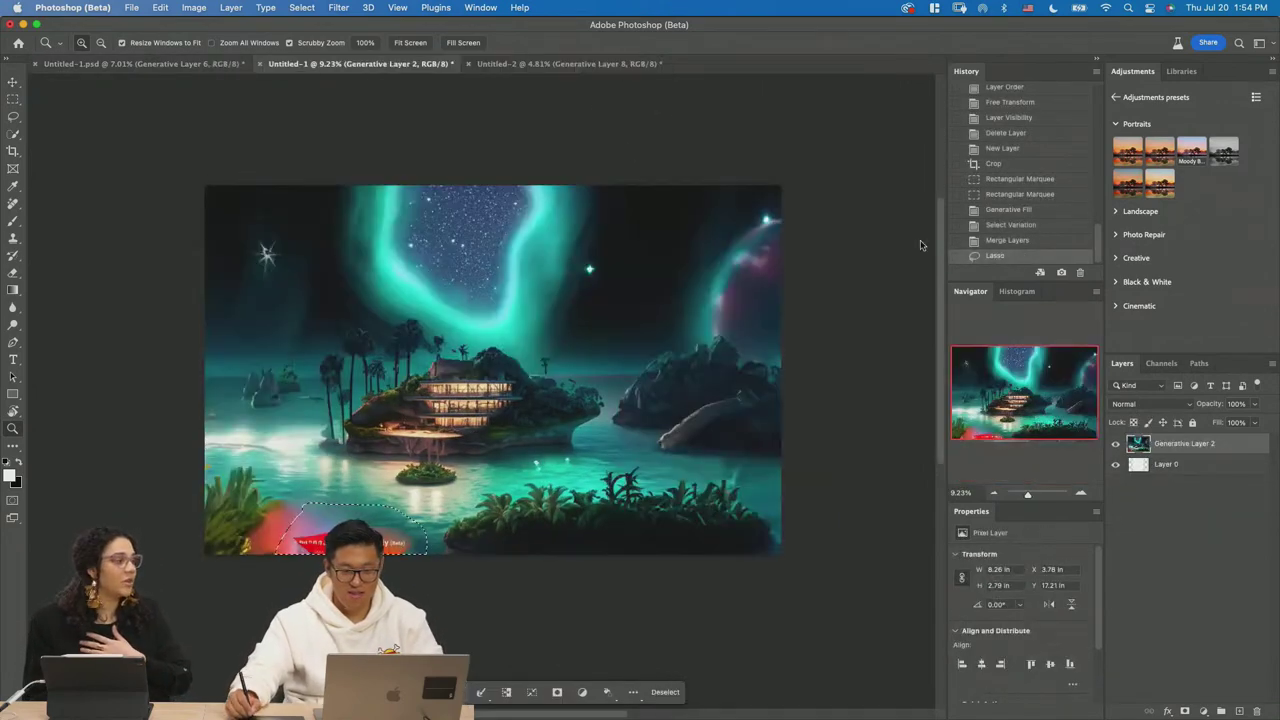
left_click(540, 63)
scroll(757, 234, "up", 2)
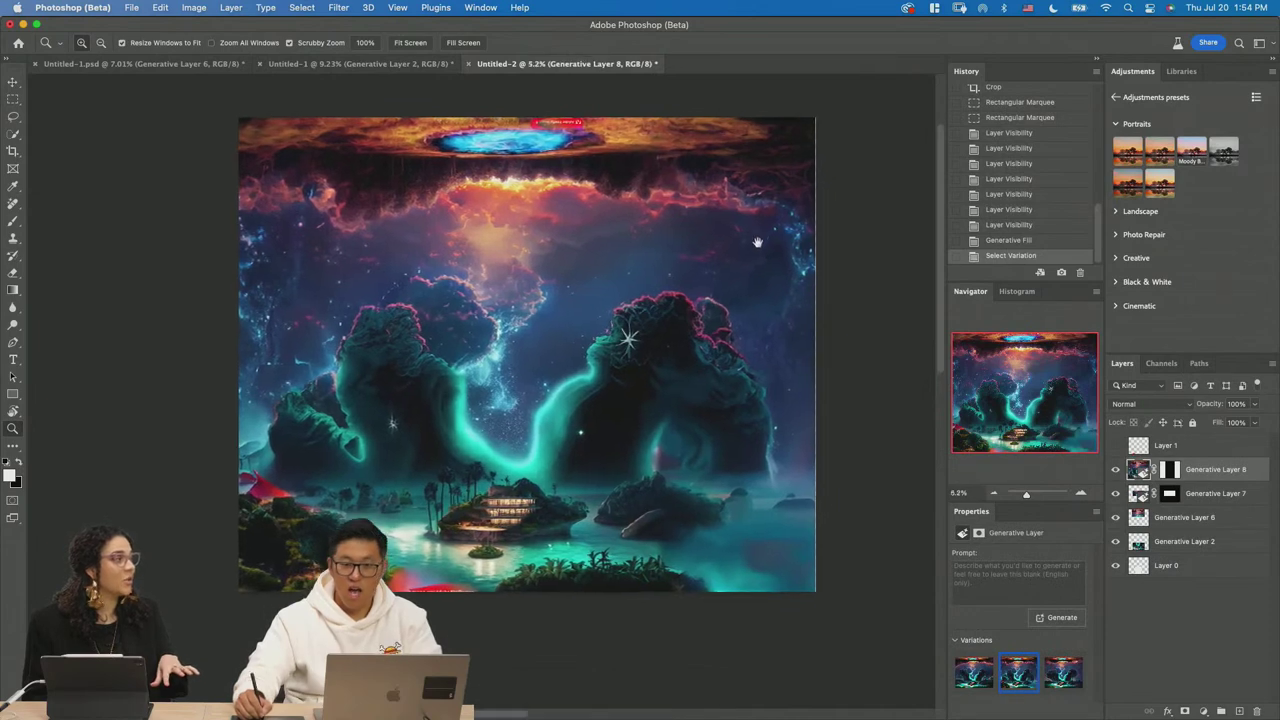
left_click_drag(757, 236, 758, 248)
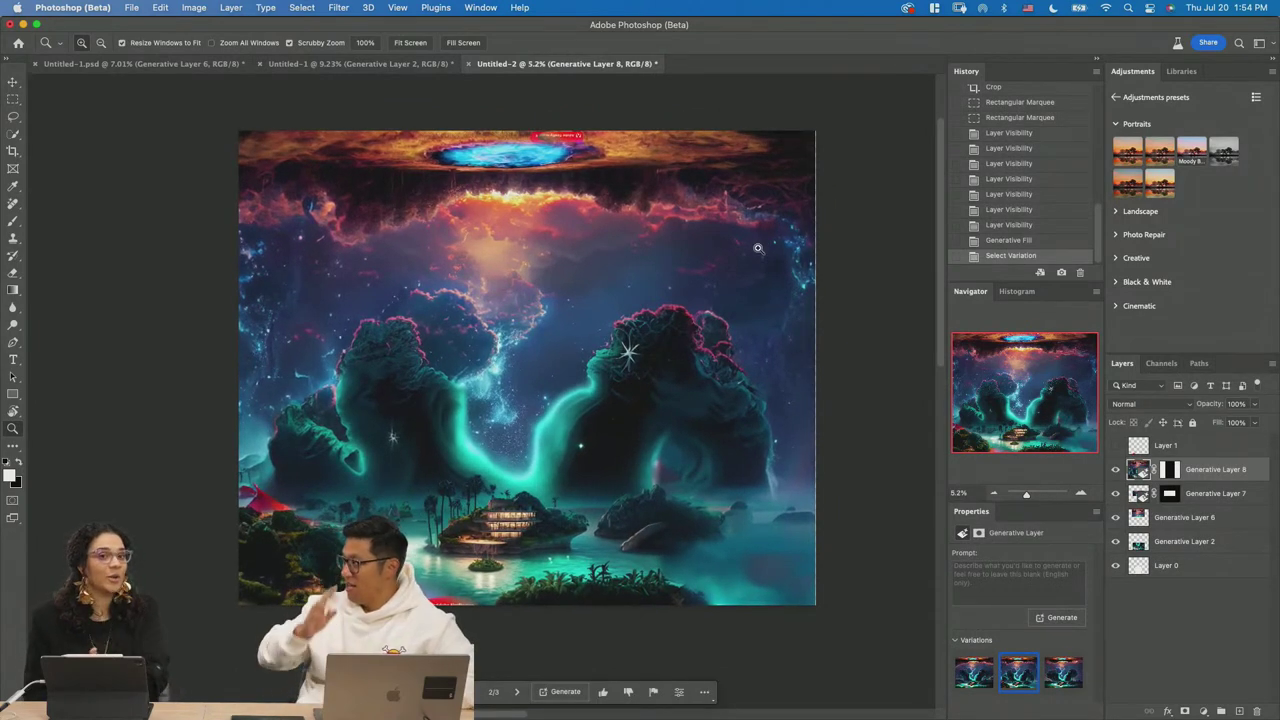